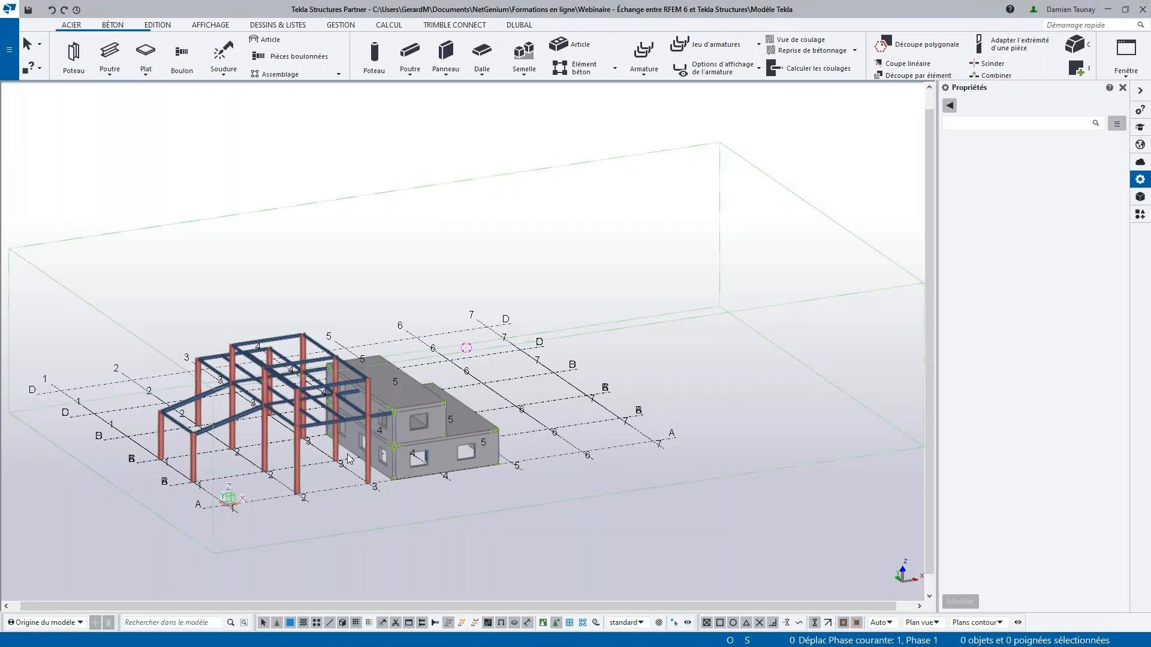
# - Examine the steel frame and the concrete building in the 3D model, including a beam-to-column connection and the underside
pyautogui.moveTo(349, 459); pyautogui.dragTo(450, 419, button='middle')
pyautogui.scroll(2, 450, 421)
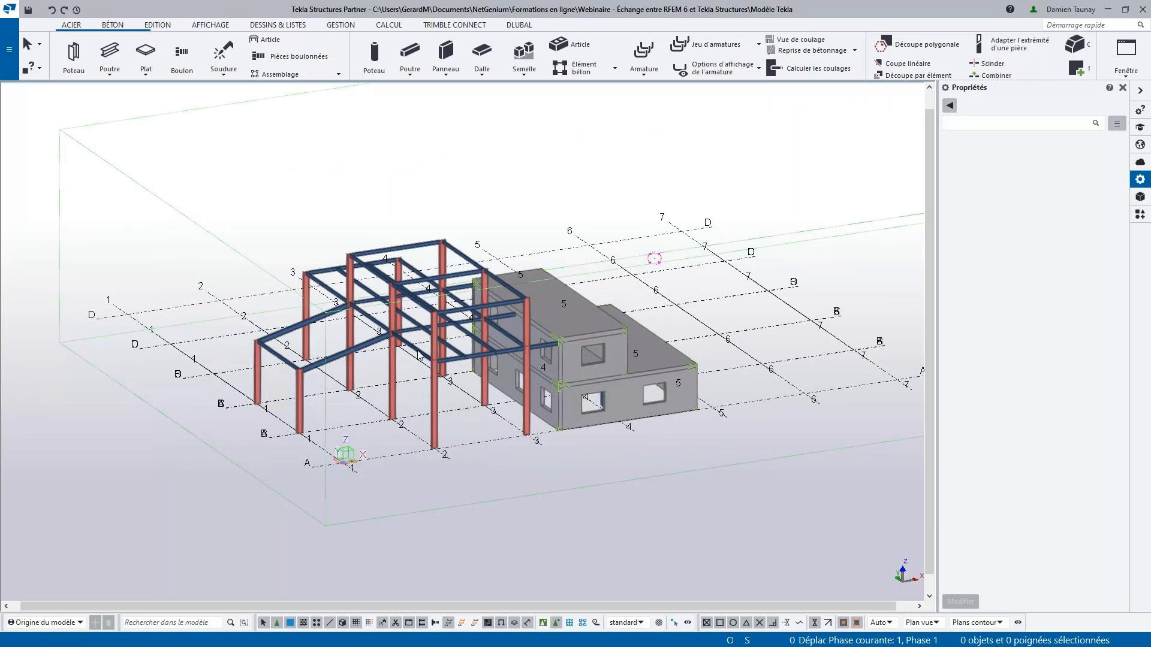
pyautogui.scroll(3, 468, 292)
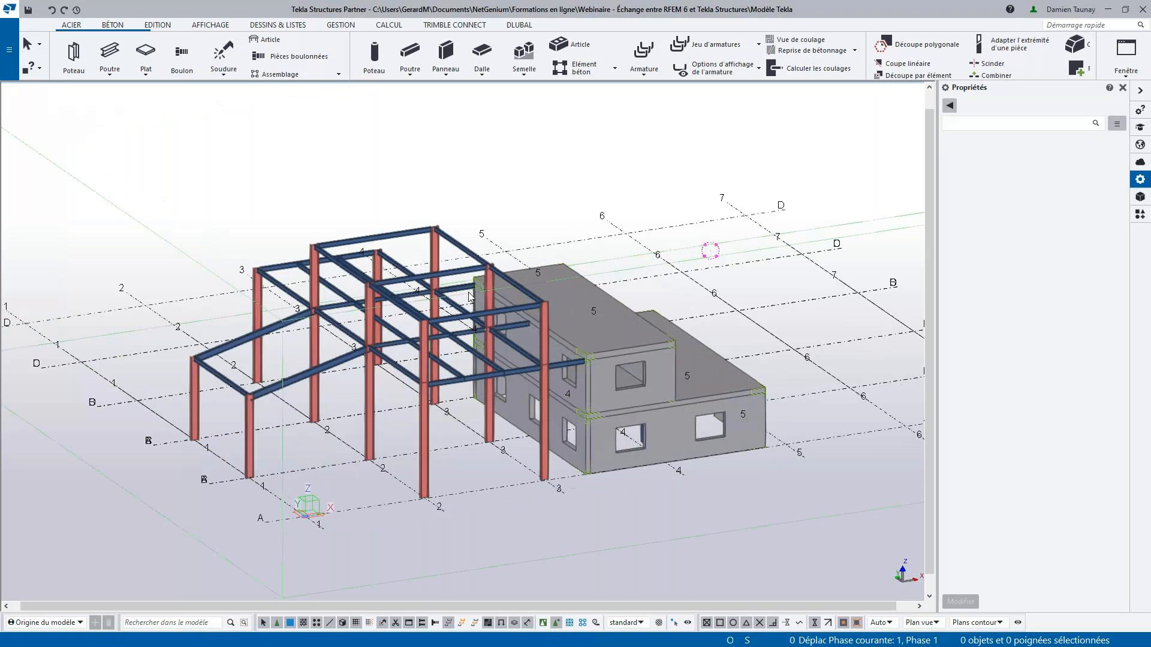
pyautogui.scroll(5, 473, 314)
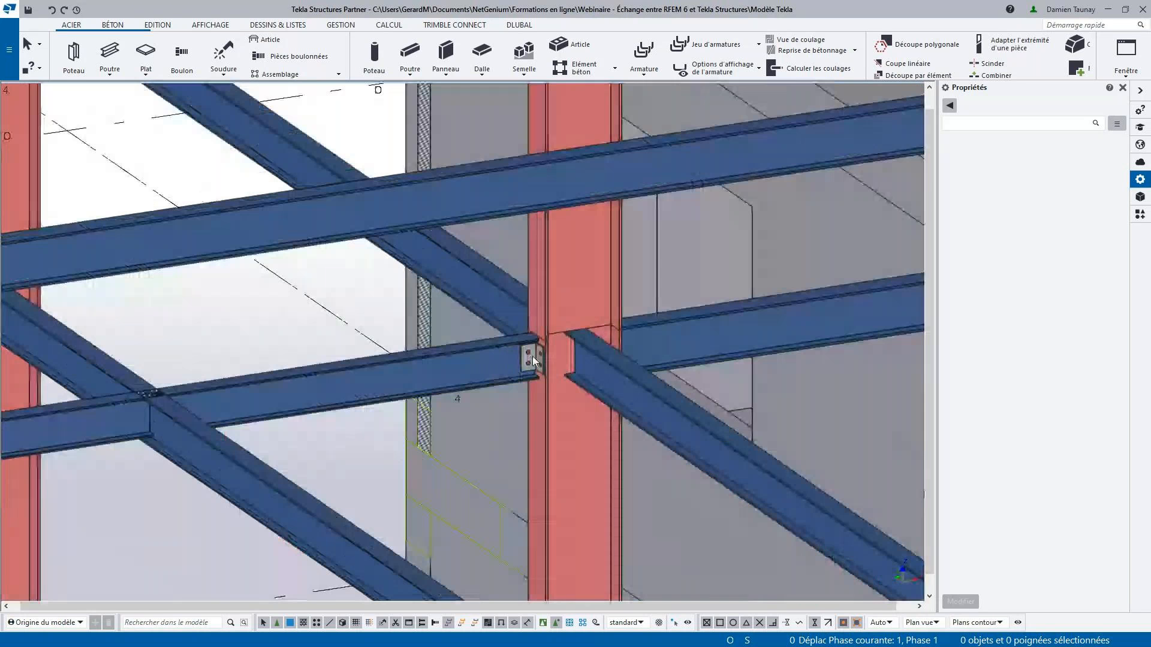
pyautogui.scroll(-5, 534, 357)
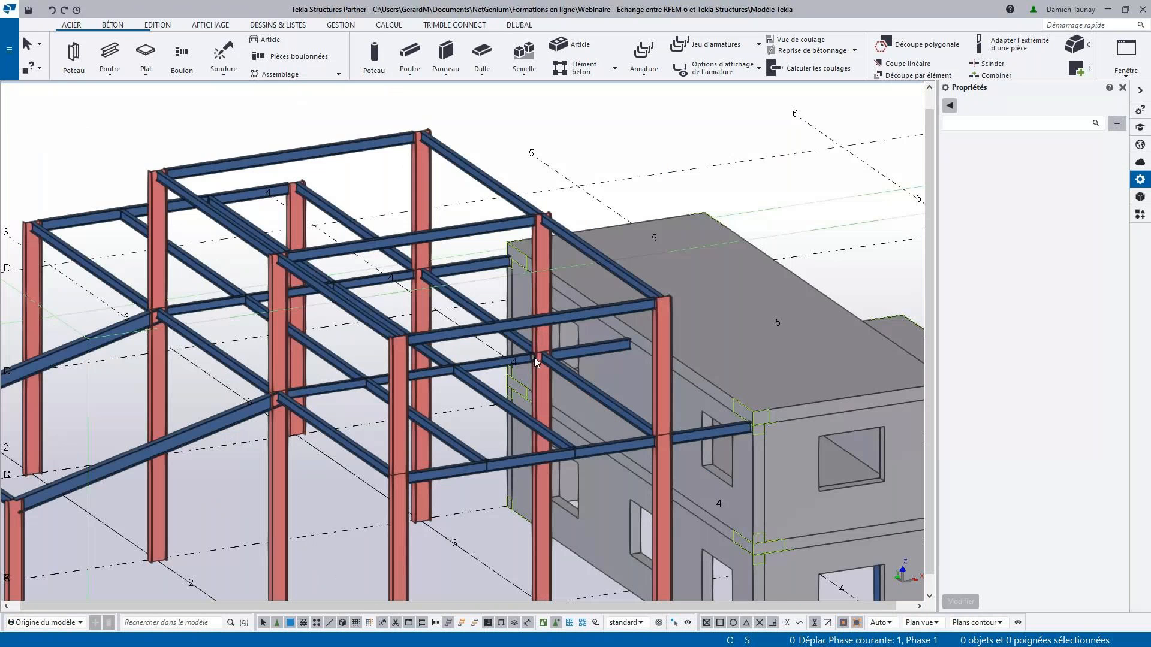
pyautogui.moveTo(917, 554); pyautogui.dragTo(592, 447, button='middle')
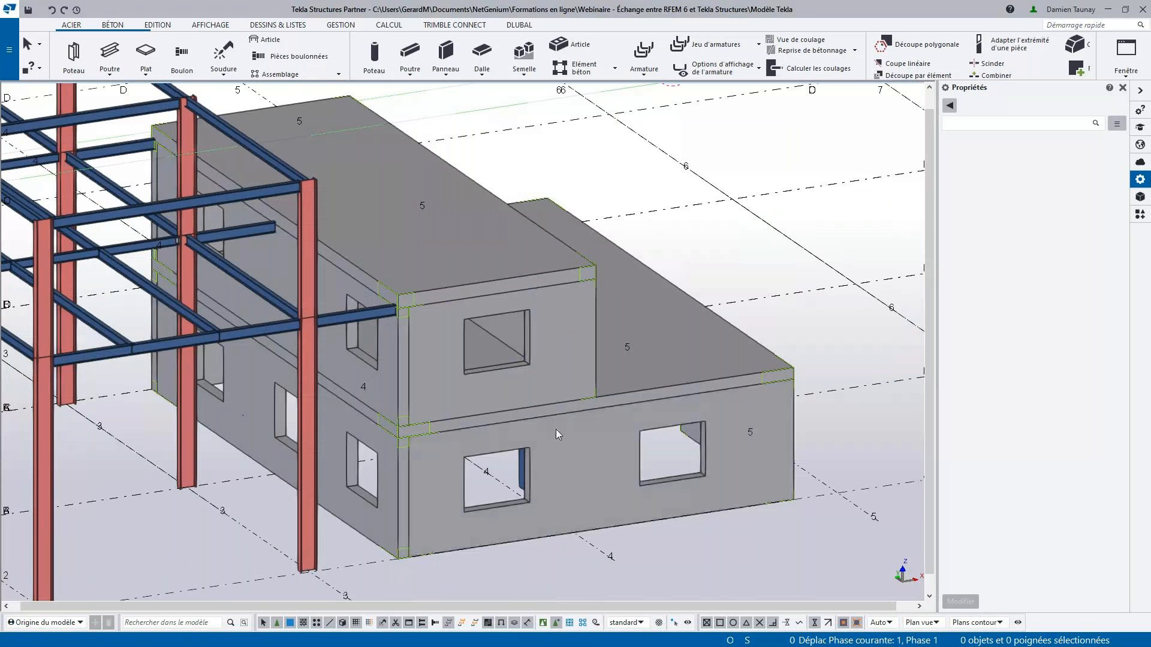
pyautogui.keyDown('ctrl'); pyautogui.moveTo(571, 464); pyautogui.dragTo(548, 451, button='middle'); pyautogui.keyUp('ctrl')
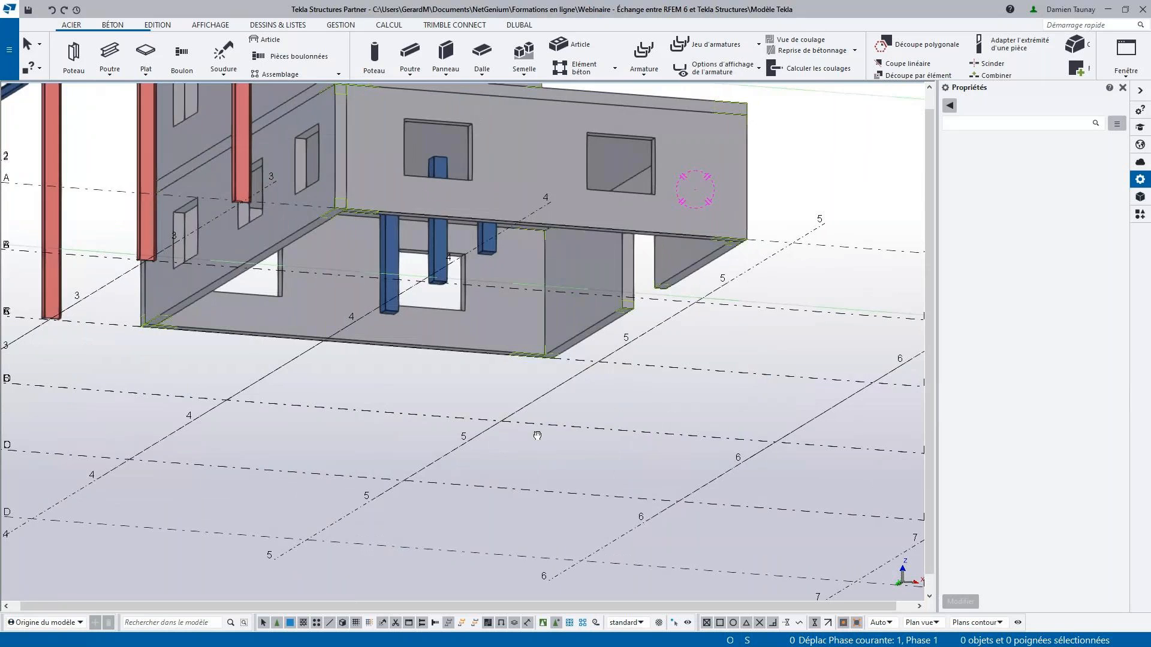
pyautogui.scroll(-5, 542, 435)
pyautogui.keyDown('ctrl'); pyautogui.moveTo(541, 427); pyautogui.dragTo(543, 496, button='middle'); pyautogui.keyUp('ctrl')
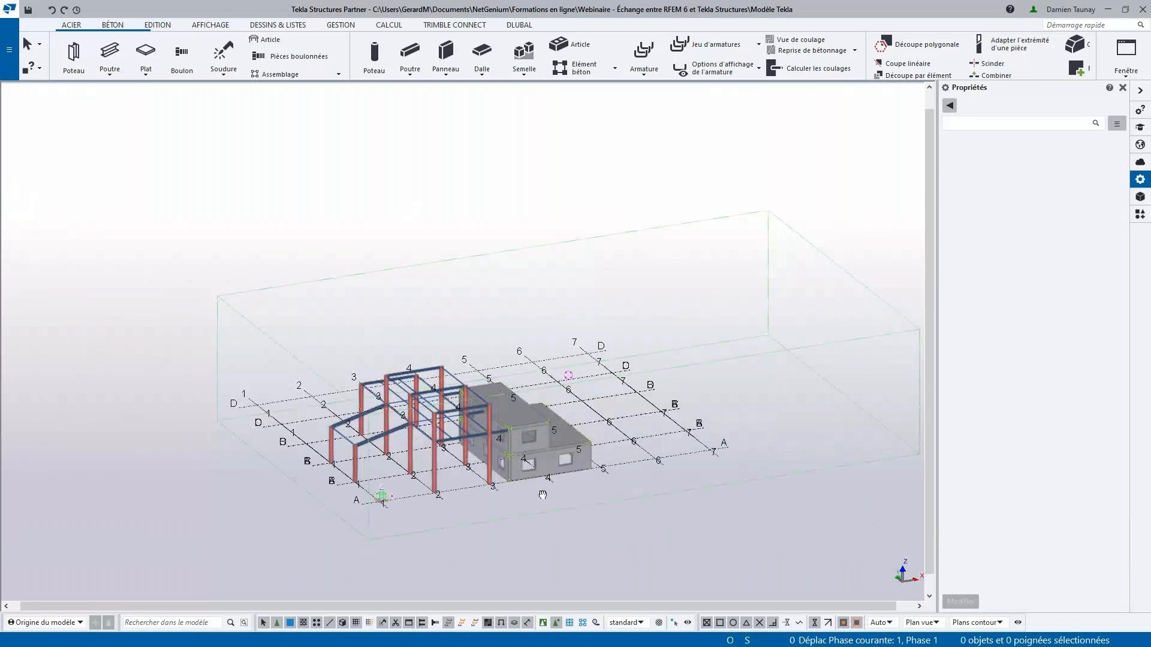
pyautogui.scroll(3, 491, 502)
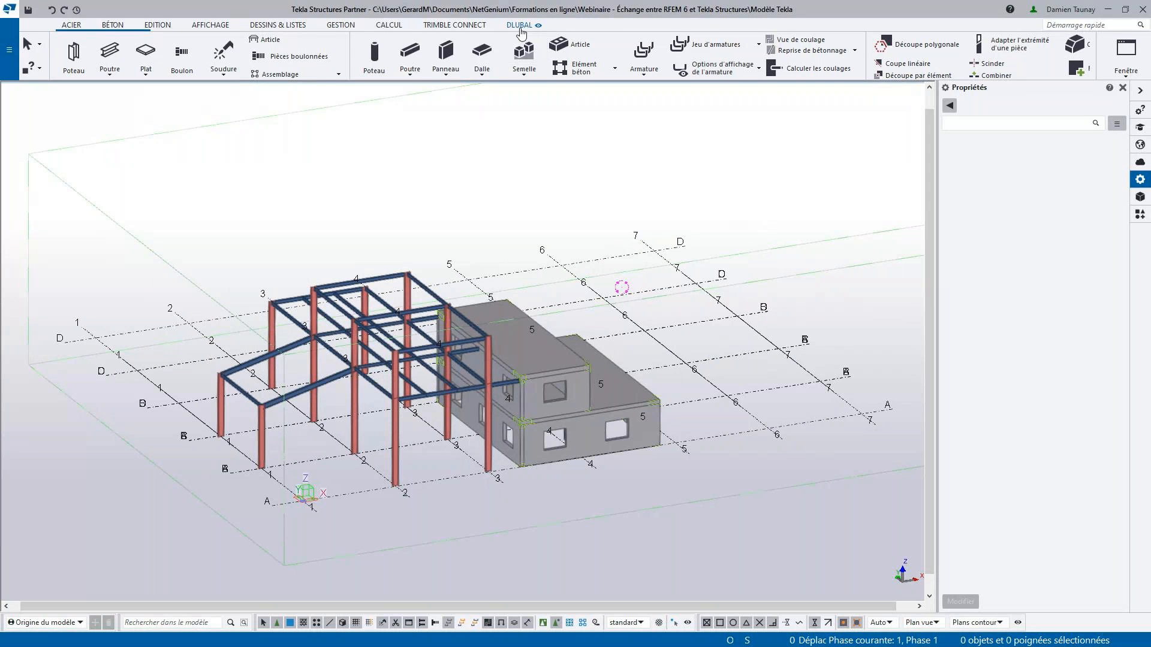
# - Export the structure to RFEM as a physical model into a new model, keeping the Z axis defined upward
pyautogui.click(520, 27)
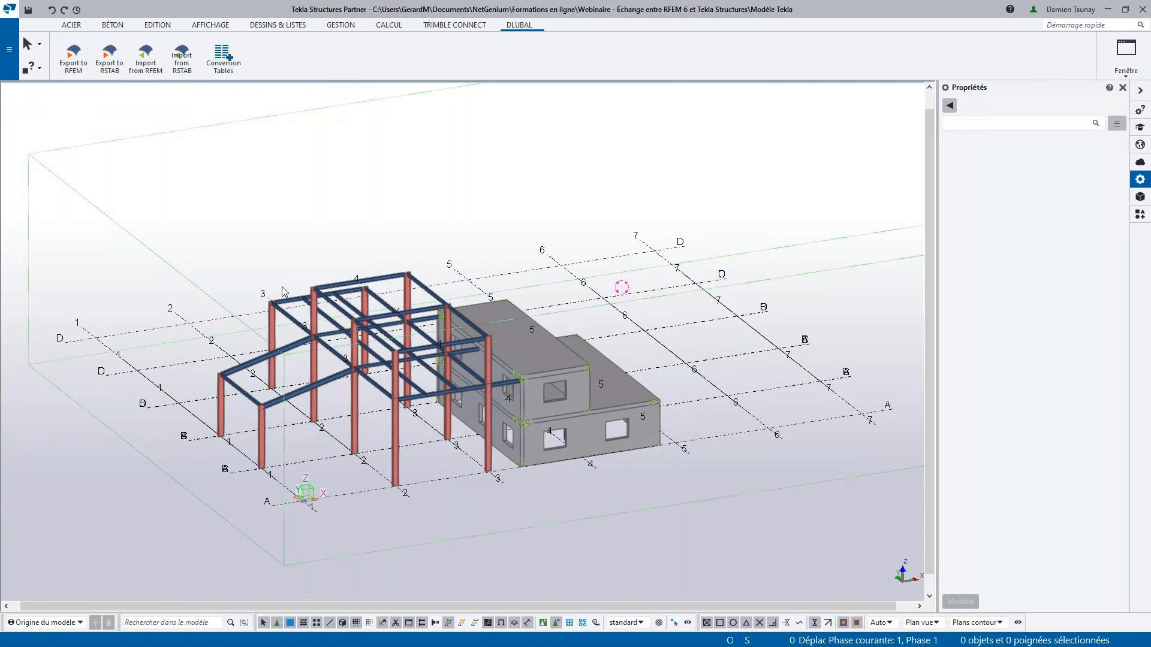
pyautogui.click(77, 68)
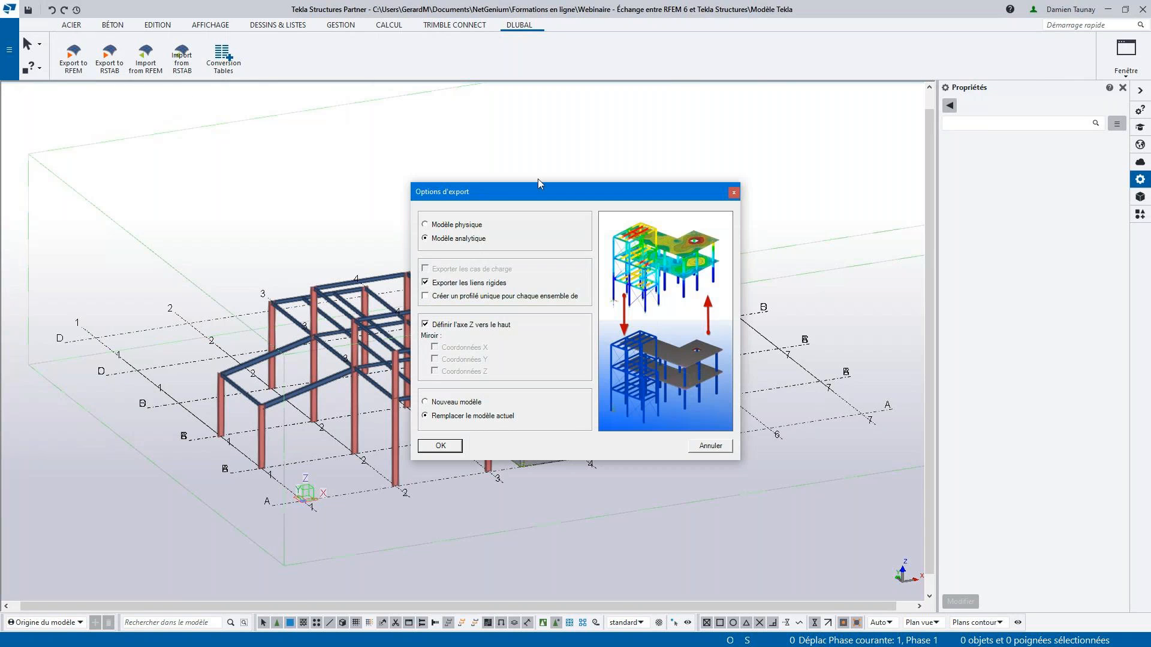
pyautogui.click(456, 226)
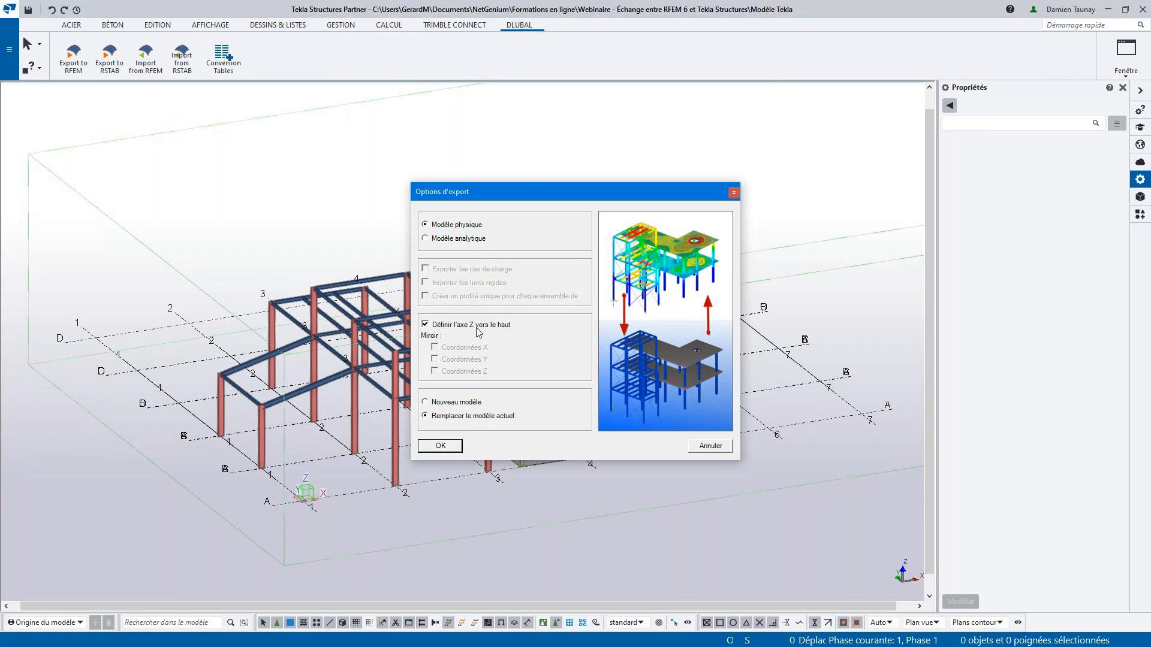
pyautogui.click(439, 404)
pyautogui.click(440, 447)
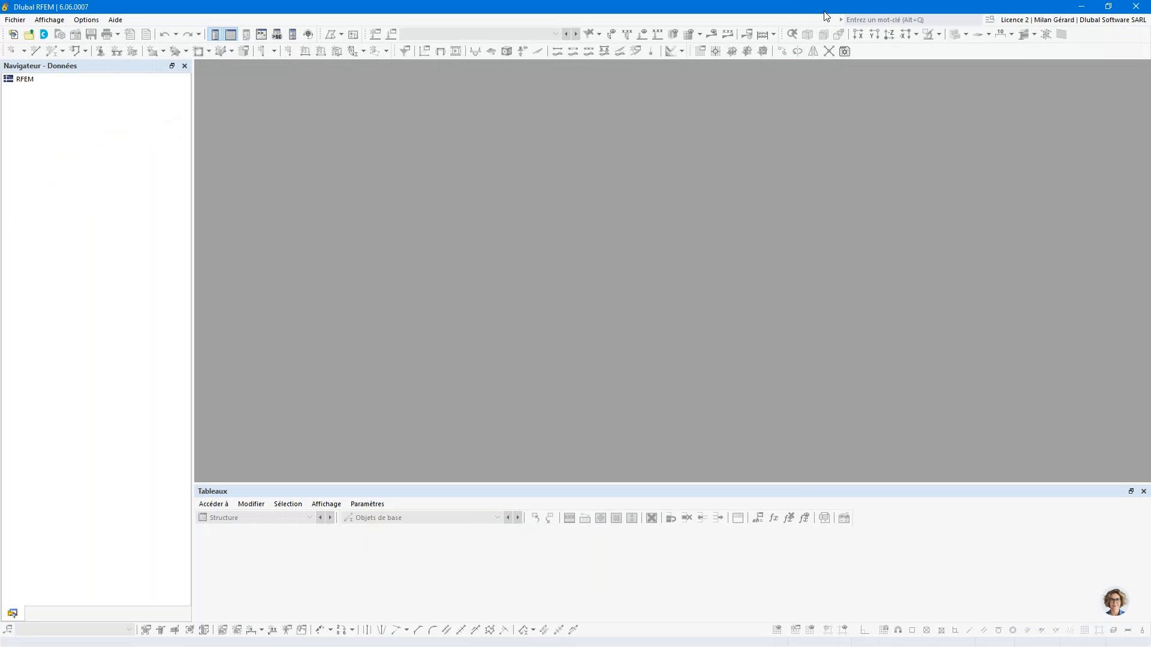
# - Place the RFEM window beside Tekla Structures and inspect the exported frame and building from several angles
pyautogui.press('super+Right')
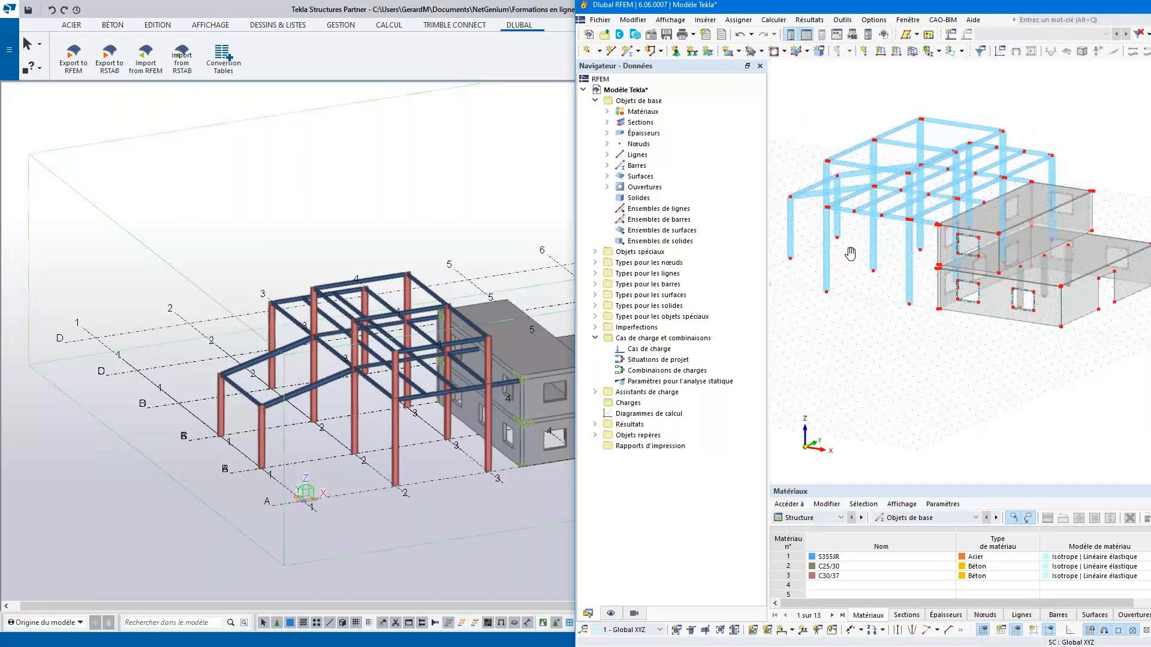
pyautogui.moveTo(884, 292); pyautogui.dragTo(1048, 364, button='middle')
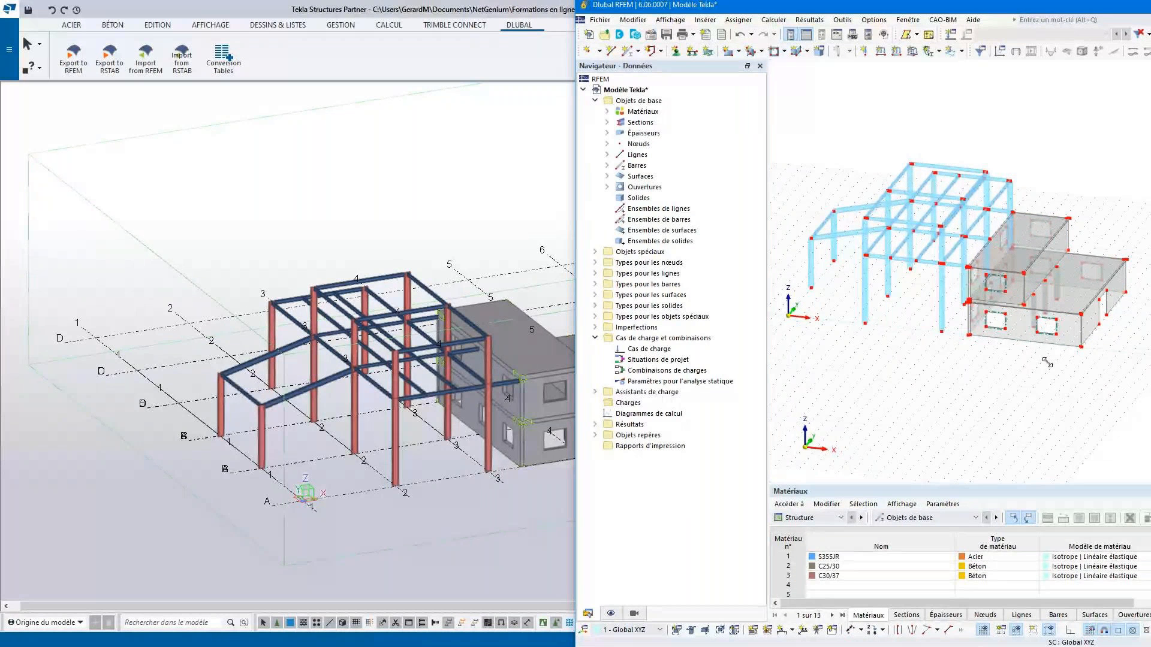
pyautogui.keyDown('ctrl'); pyautogui.moveTo(1001, 312); pyautogui.dragTo(845, 258, button='middle'); pyautogui.keyUp('ctrl')
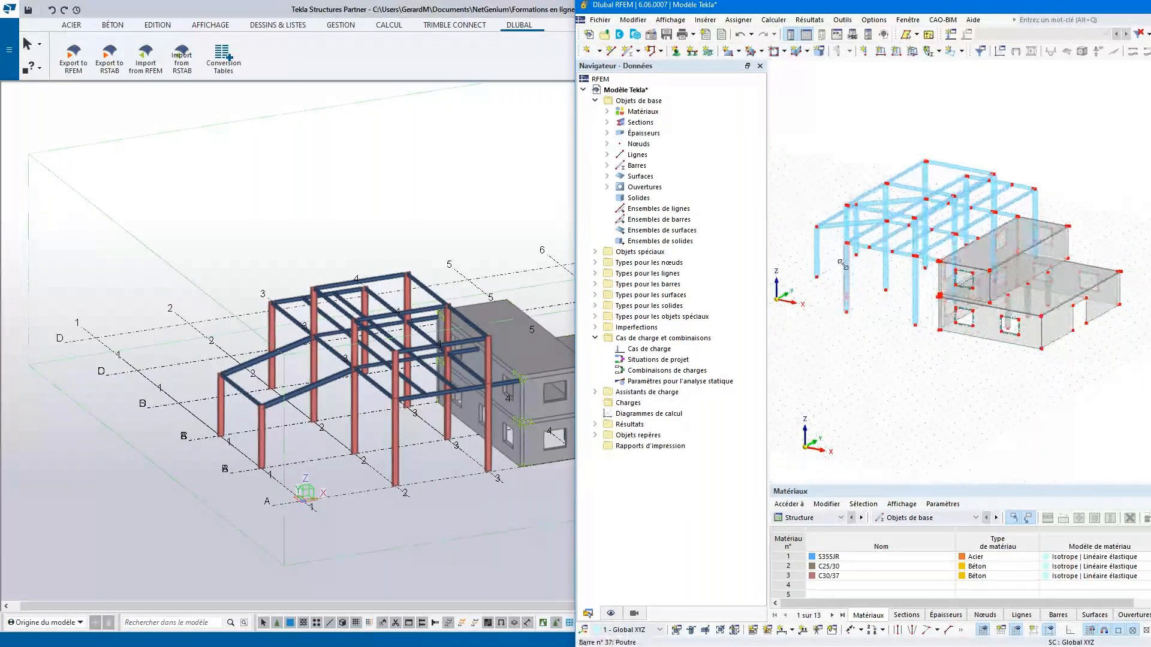
pyautogui.scroll(3, 845, 258)
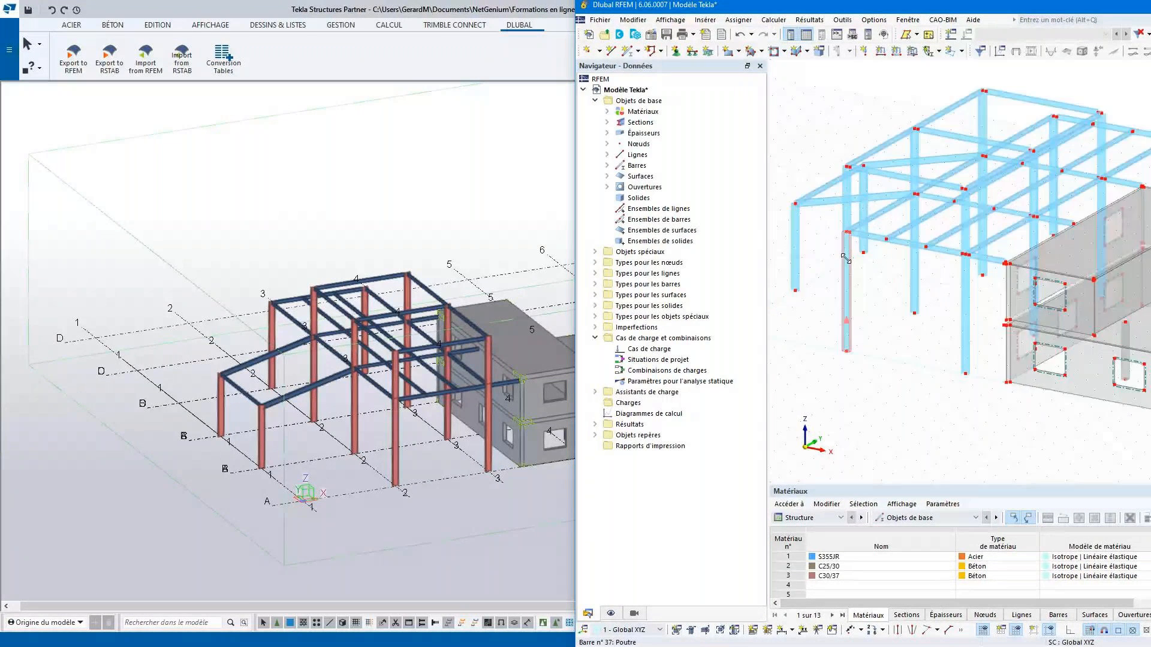
# - Switch to Tekla Structures and inspect the joint between the short beam and the front column, selecting each member in turn
pyautogui.click(414, 417)
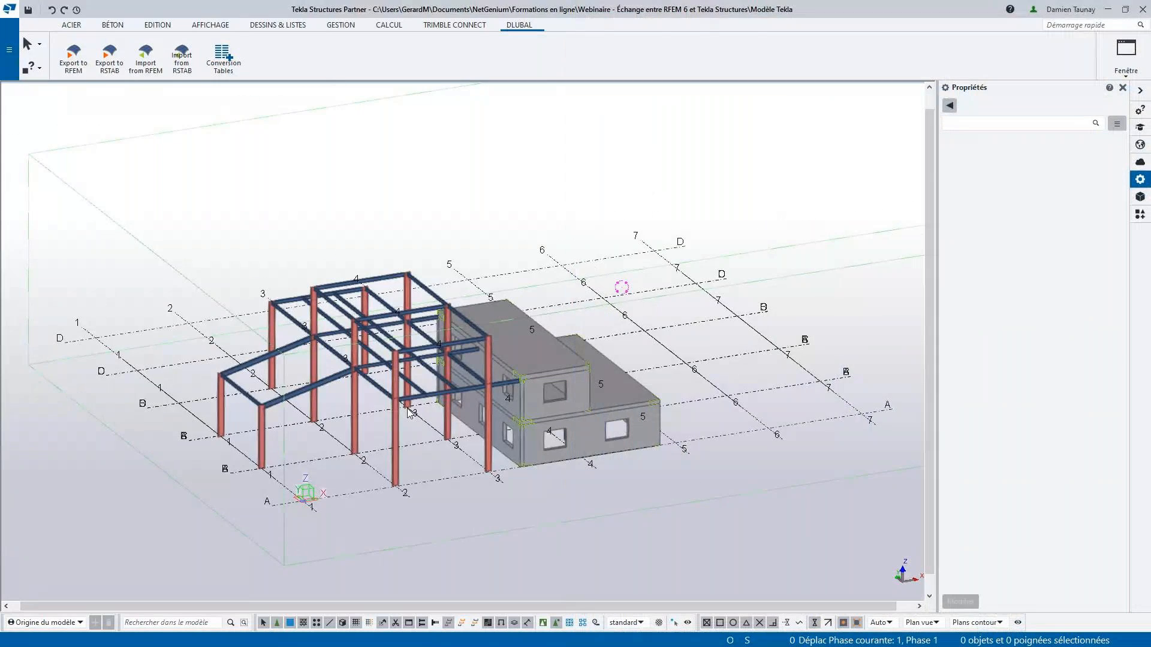
pyautogui.scroll(2, 377, 396)
pyautogui.scroll(4, 377, 395)
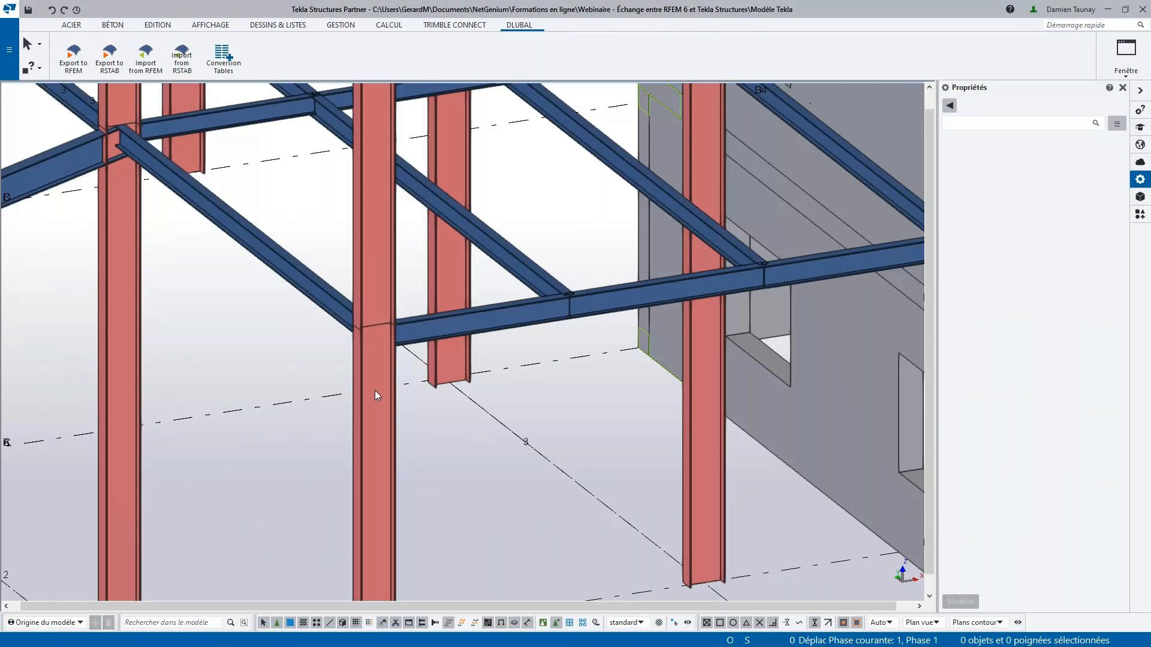
pyautogui.scroll(2, 375, 395)
pyautogui.click(418, 324)
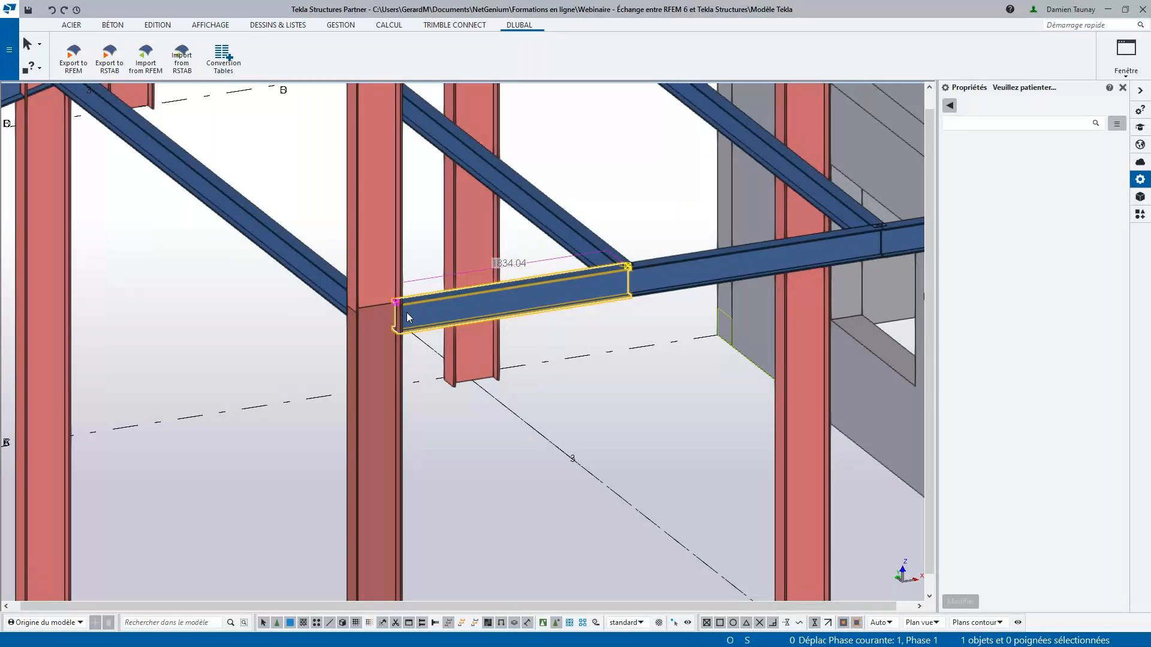
pyautogui.click(413, 282)
pyautogui.scroll(-2, 412, 280)
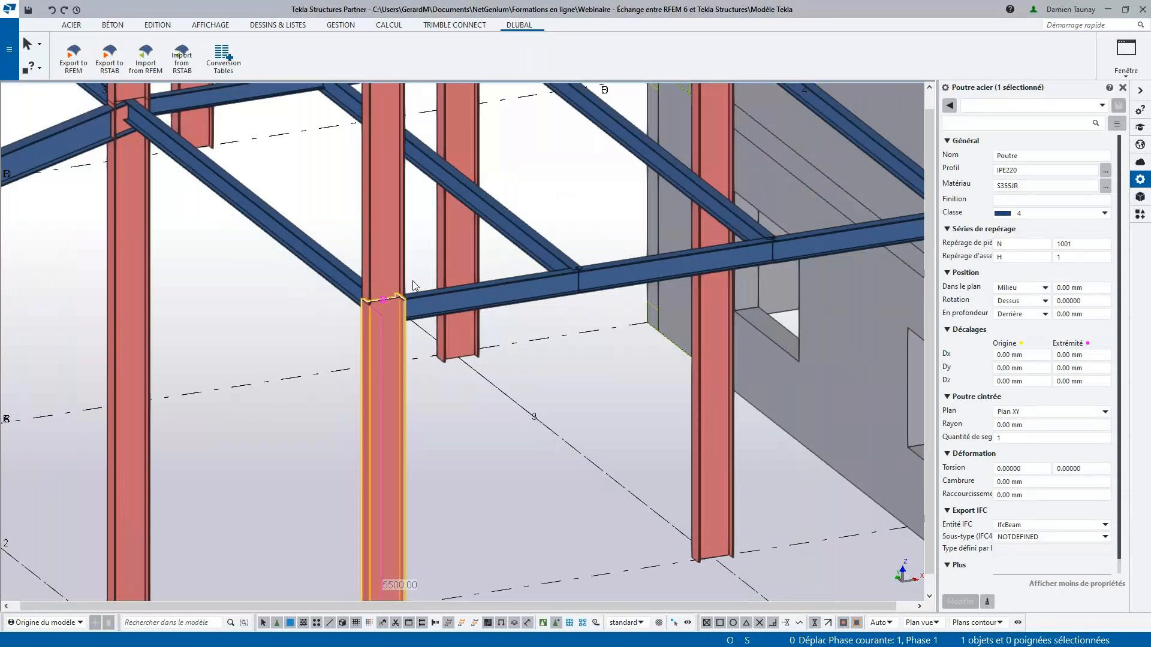
pyautogui.scroll(3, 275, 246)
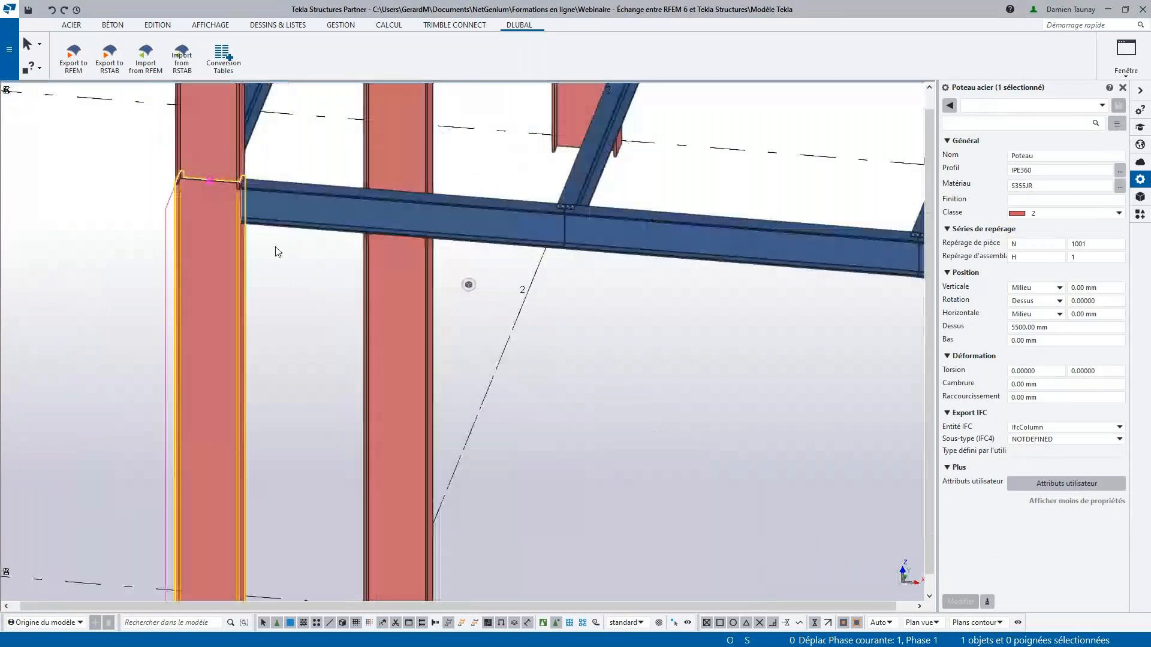
# - Switch to RFEM and examine the nodes at the same beam-to-column joint up close
pyautogui.hotkey('alt', 'Tab')
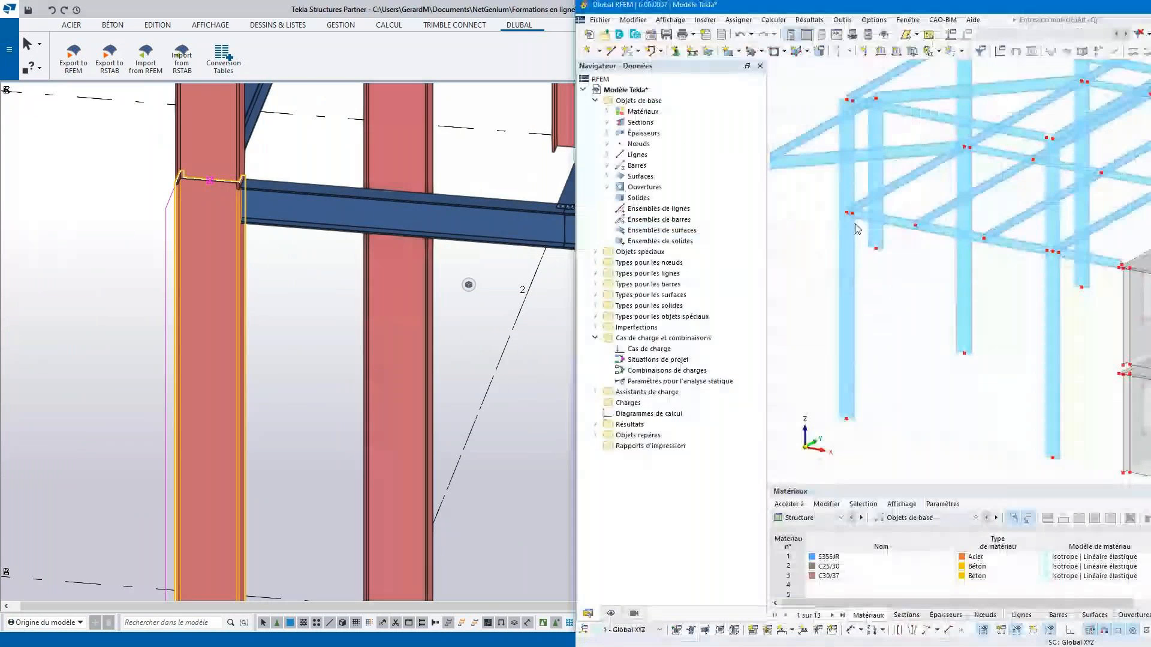
pyautogui.scroll(5, 851, 217)
pyautogui.scroll(2, 846, 231)
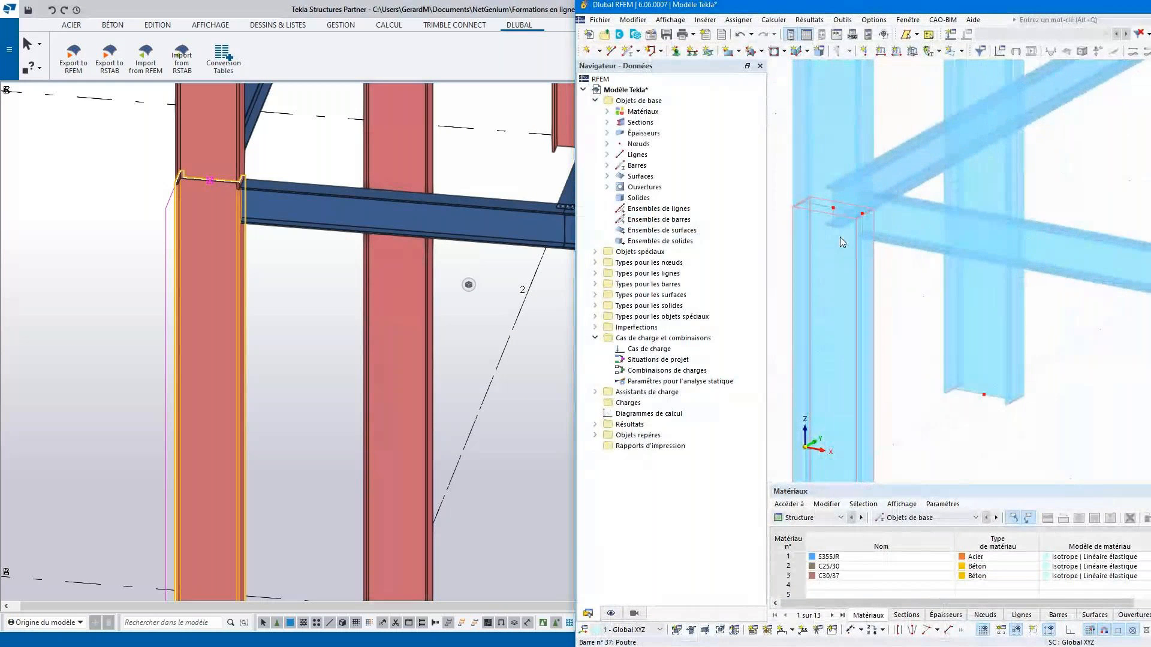
pyautogui.scroll(2, 839, 236)
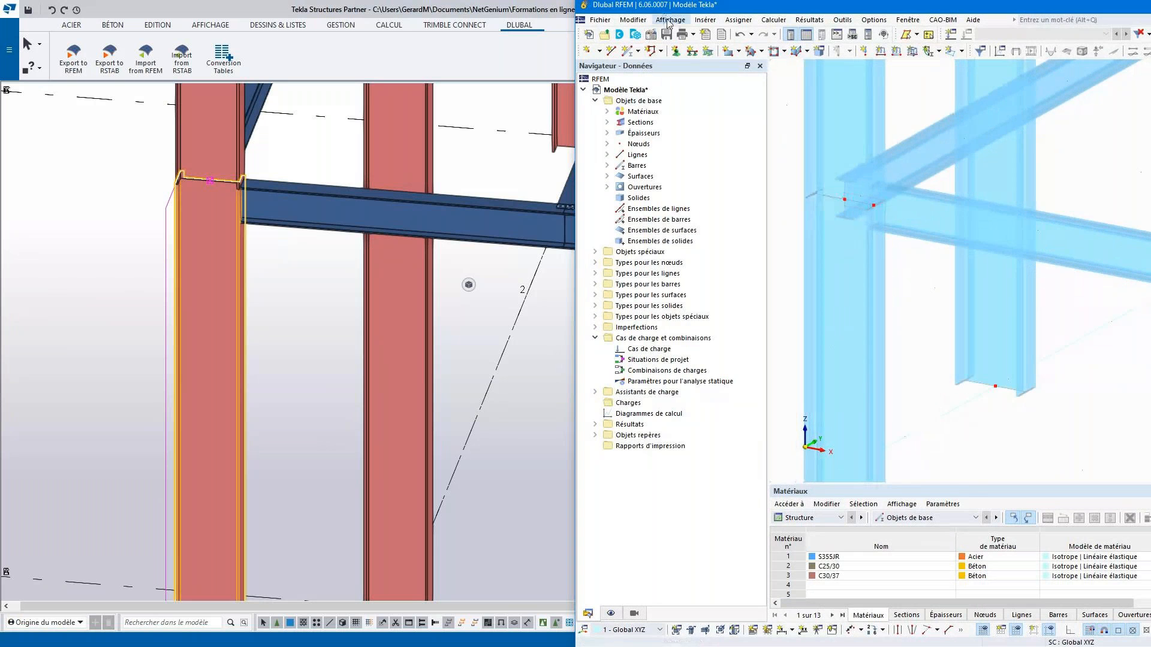
# - Display the RFEM model as a wireframe and inspect the member axes at the beam-to-column joint
pyautogui.click(667, 18)
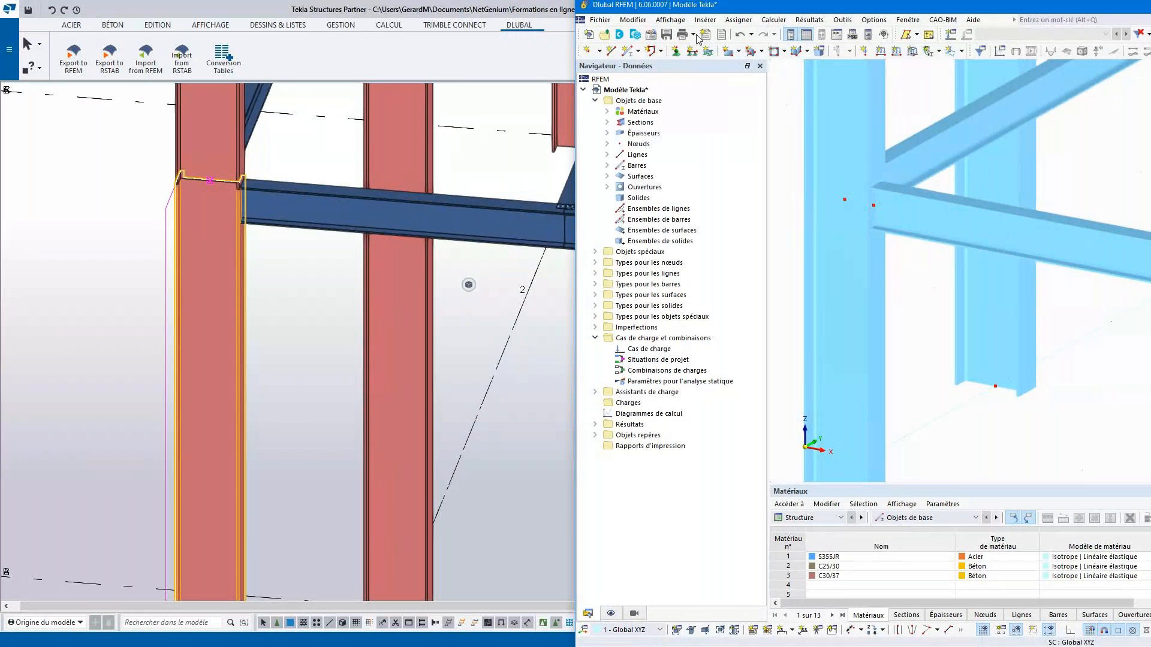
pyautogui.click(680, 22)
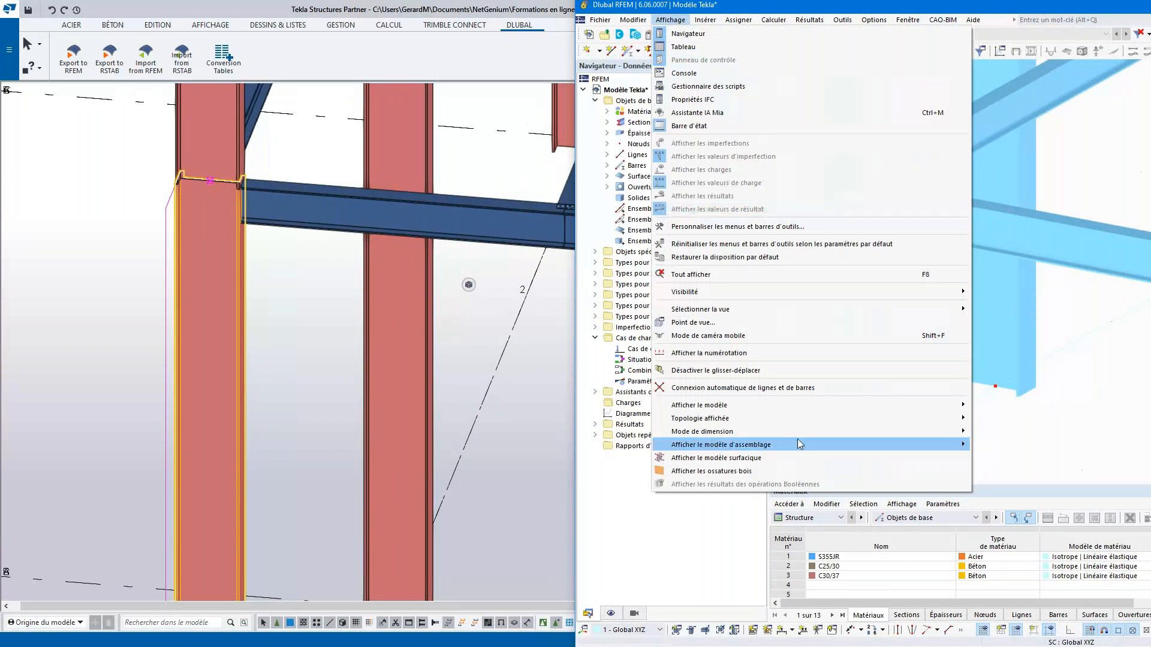
pyautogui.moveTo(800, 410)
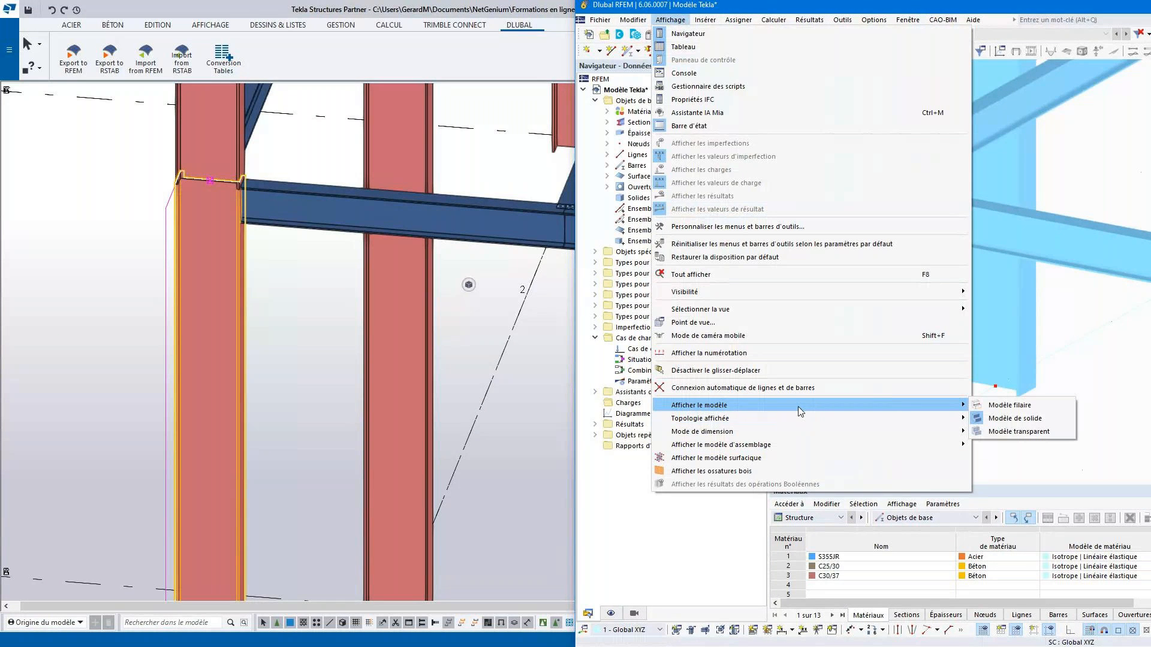
pyautogui.click(1008, 406)
pyautogui.scroll(-3, 857, 264)
pyautogui.moveTo(894, 259); pyautogui.dragTo(904, 262, button='middle')
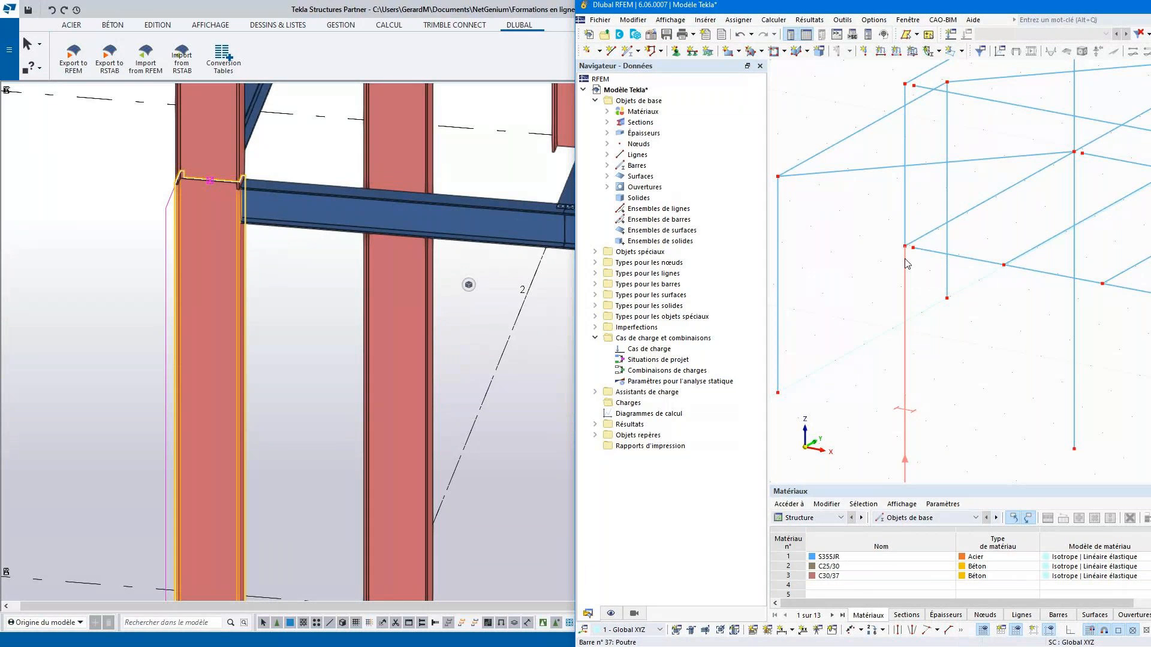
# - Switch back to Tekla Structures and view the whole steel frame and concrete building
pyautogui.click(541, 315)
pyautogui.scroll(-5, 541, 316)
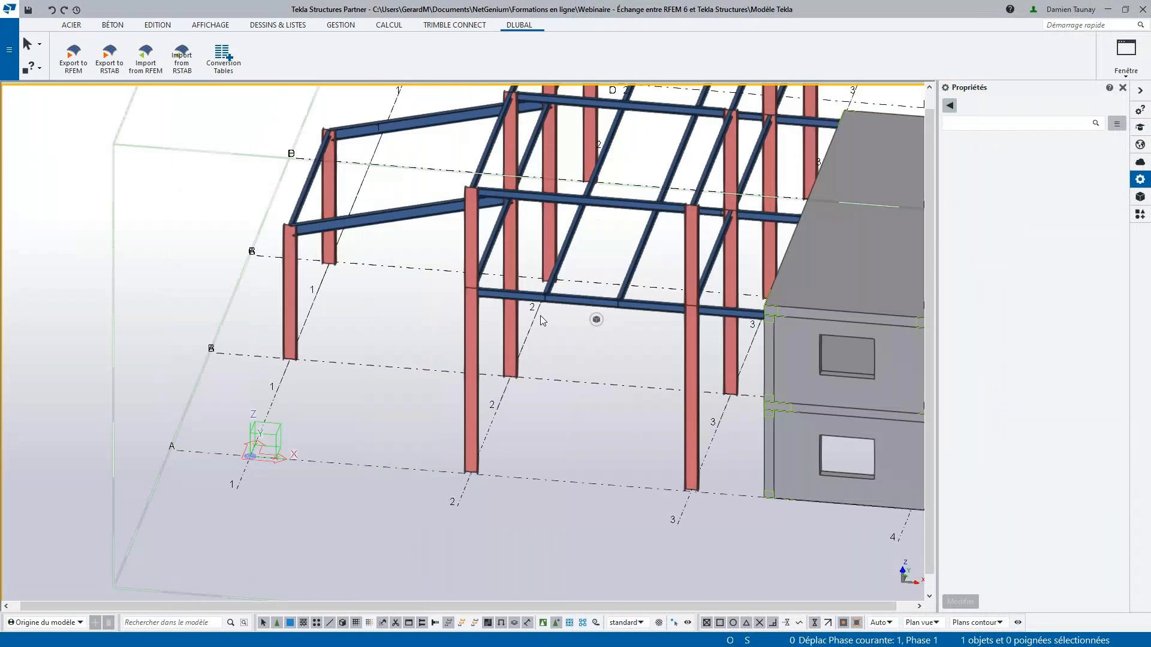
pyautogui.scroll(-2, 541, 320)
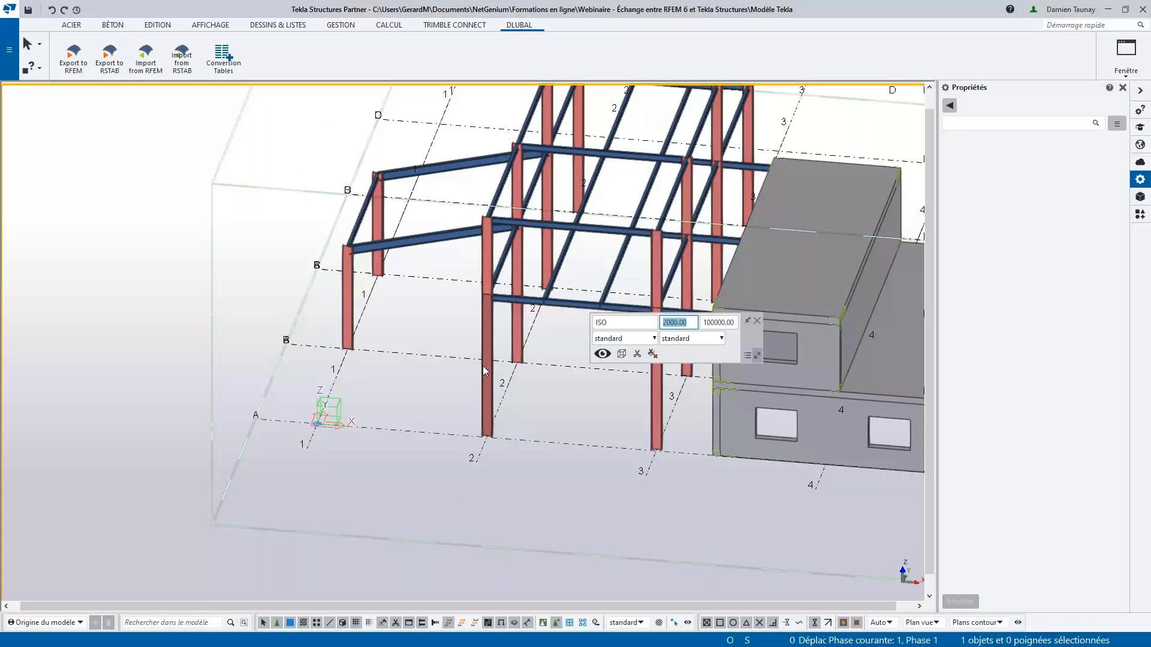
pyautogui.scroll(-2, 484, 371)
pyautogui.scroll(2, 684, 294)
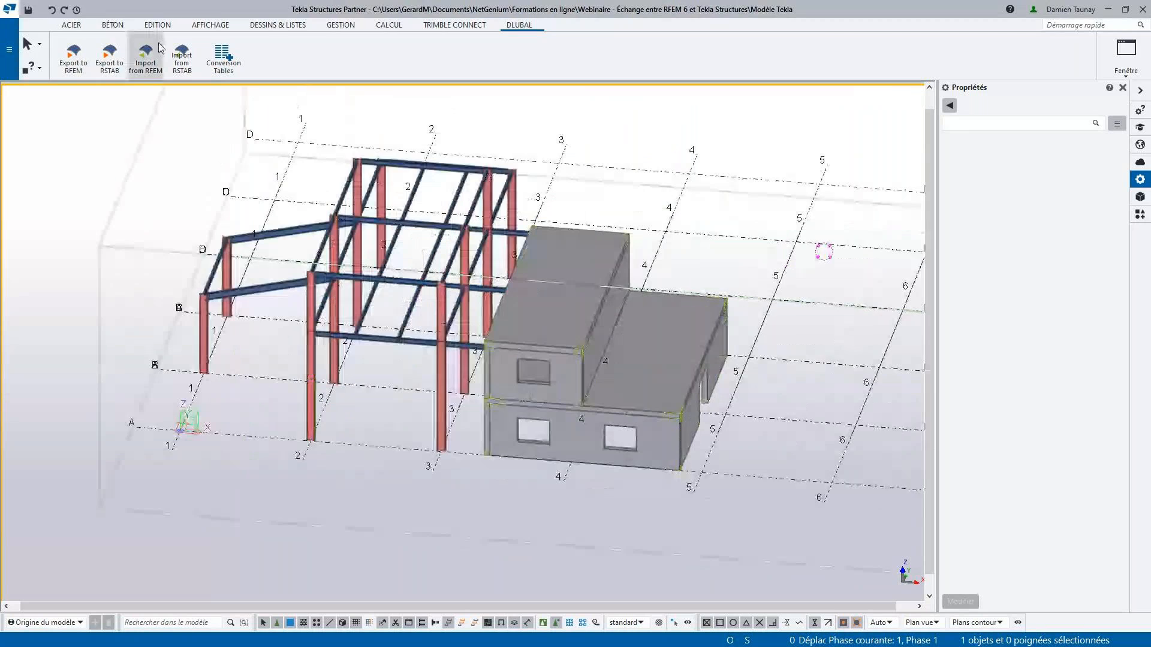
pyautogui.click(73, 57)
pyautogui.click(451, 239)
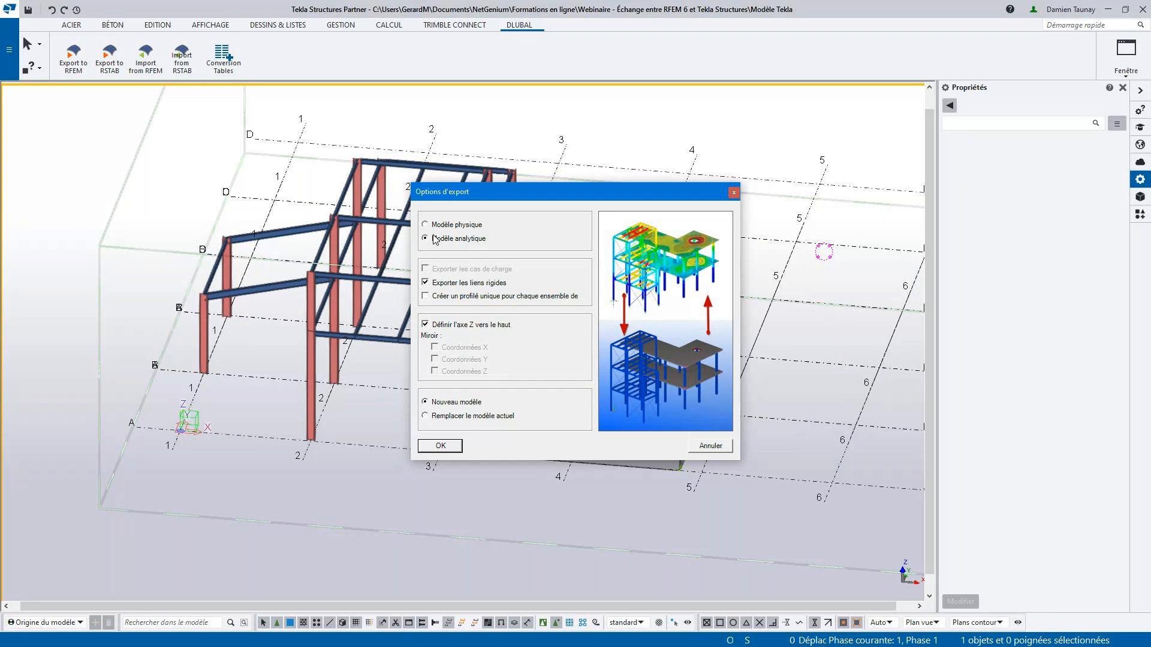
pyautogui.click(707, 447)
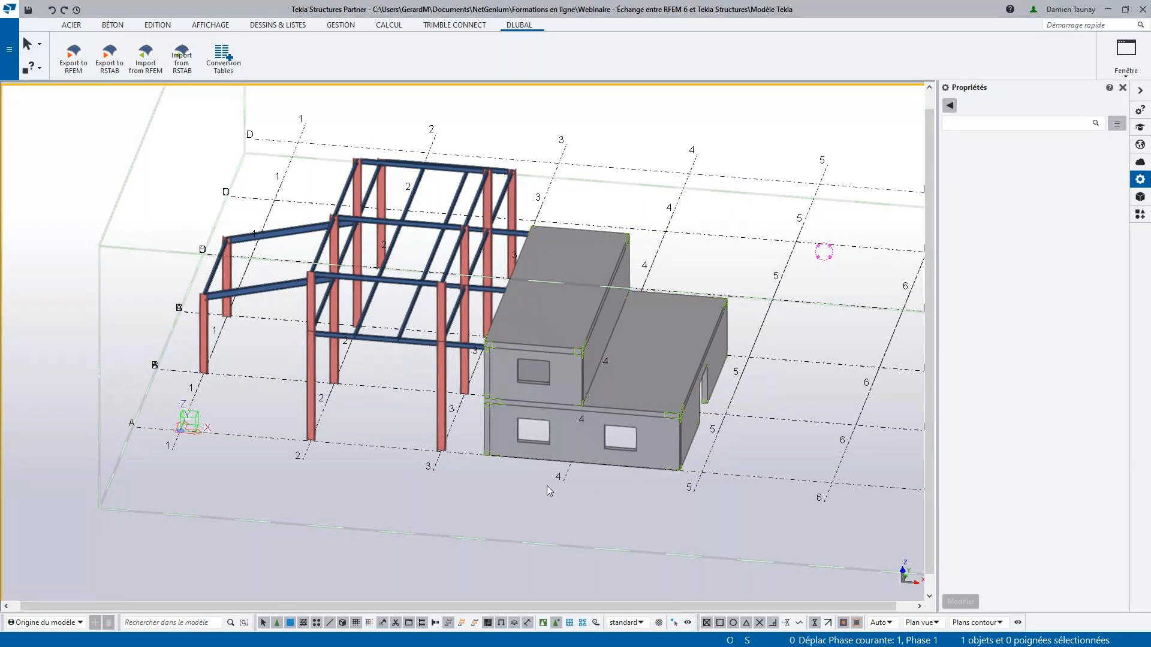
# - Begin a new analysis model and choose the blank entry for its calculation application
pyautogui.keyDown('ctrl'); pyautogui.moveTo(548, 487); pyautogui.dragTo(618, 476, button='middle'); pyautogui.keyUp('ctrl')
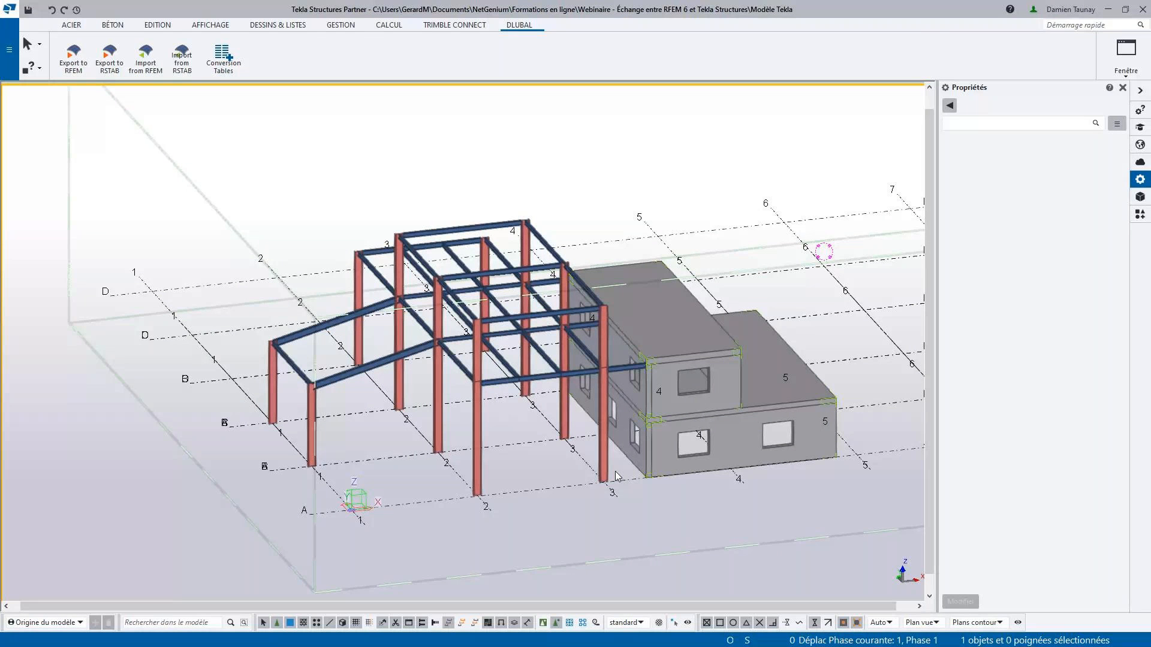
pyautogui.click(389, 25)
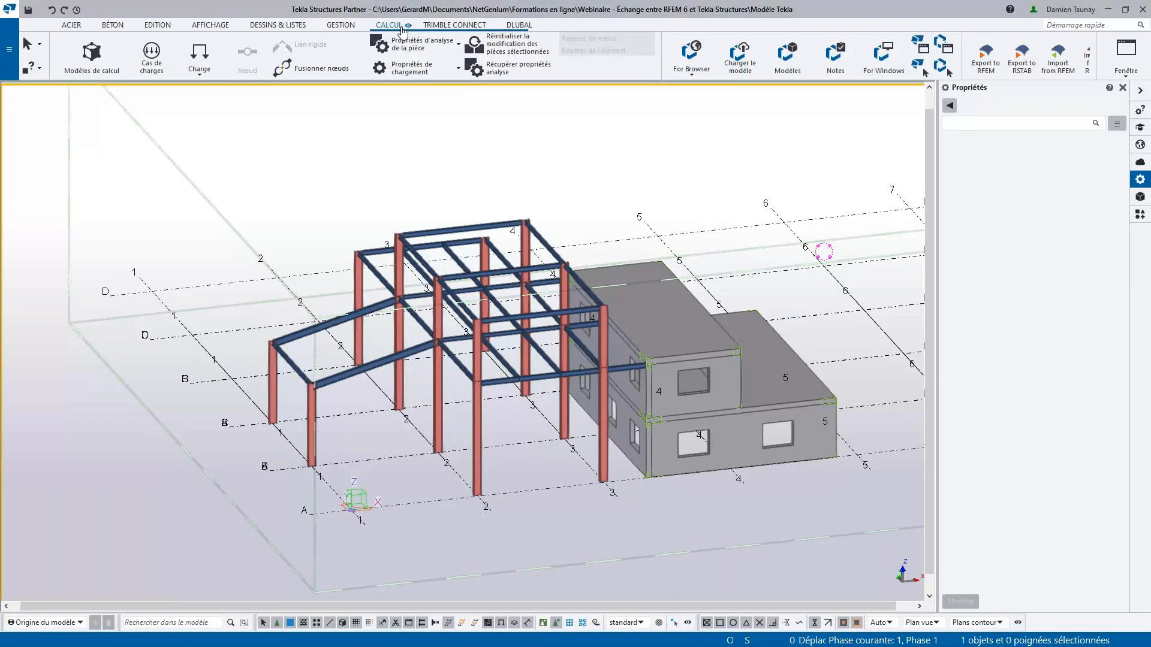
pyautogui.click(91, 61)
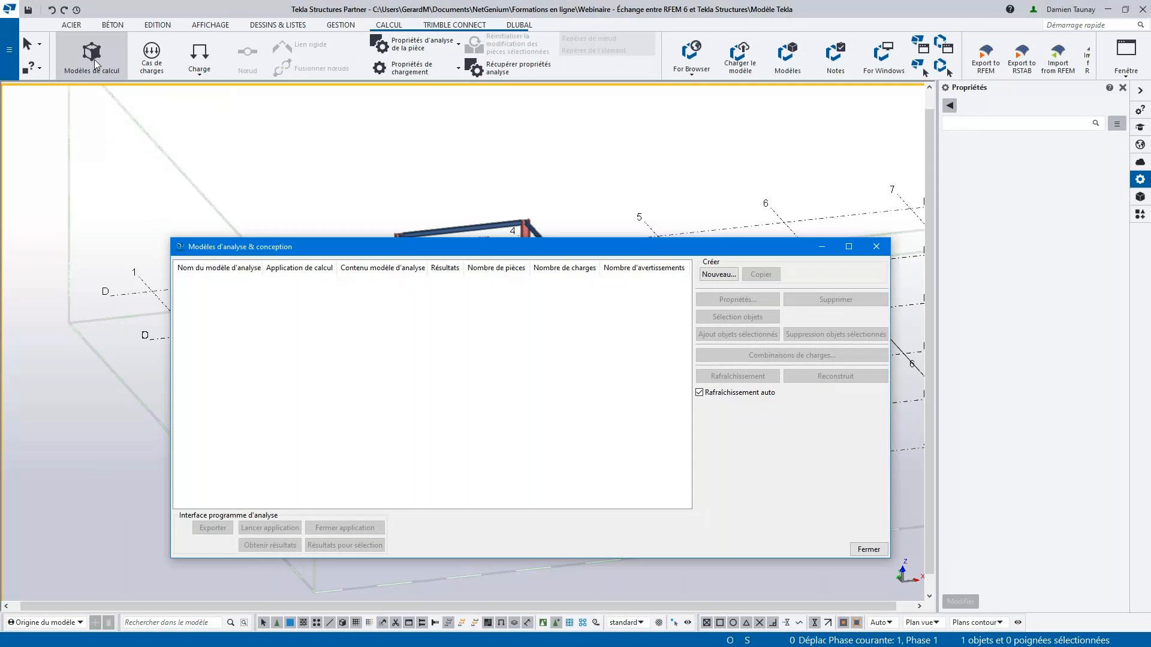
pyautogui.click(718, 274)
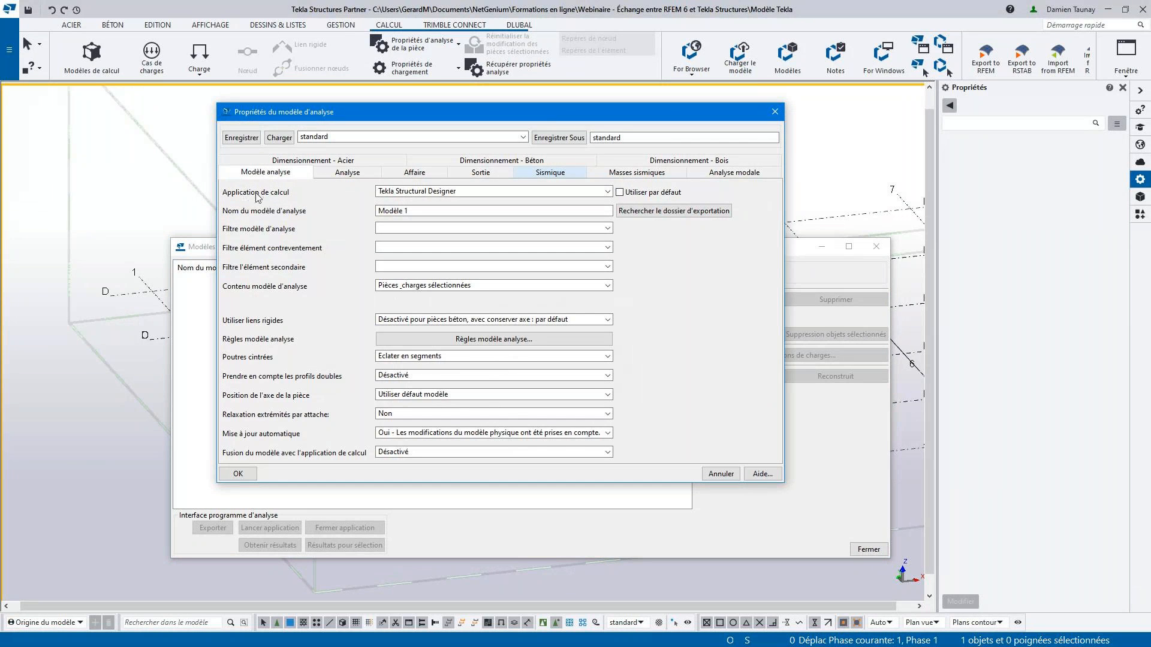
pyautogui.click(420, 192)
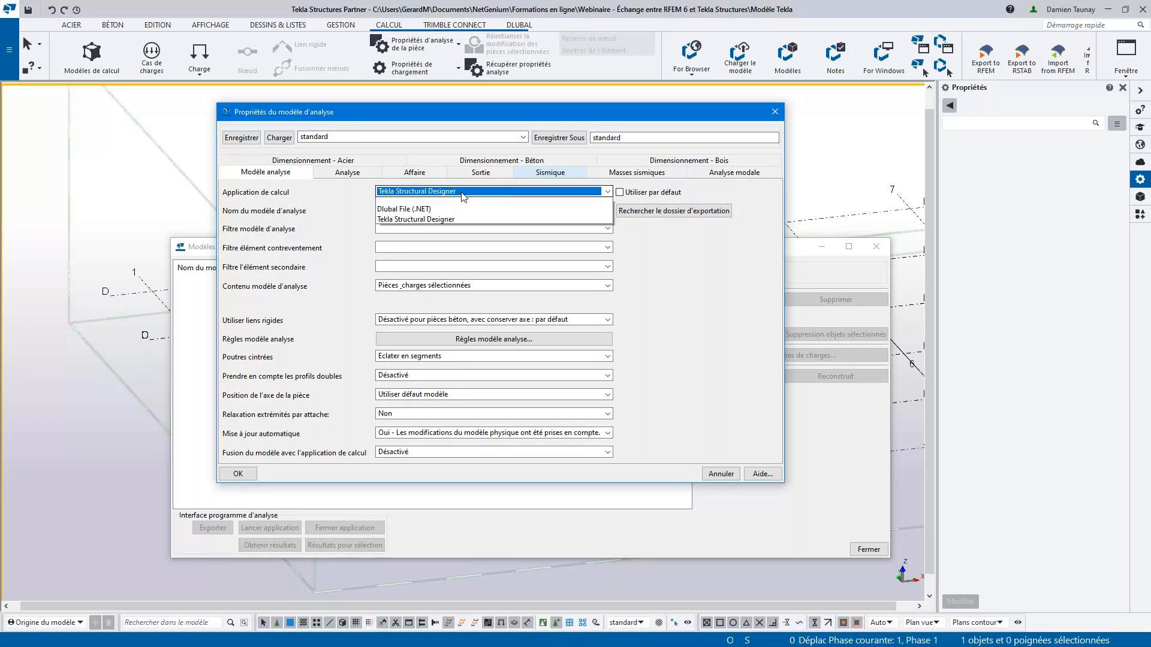
pyautogui.click(431, 205)
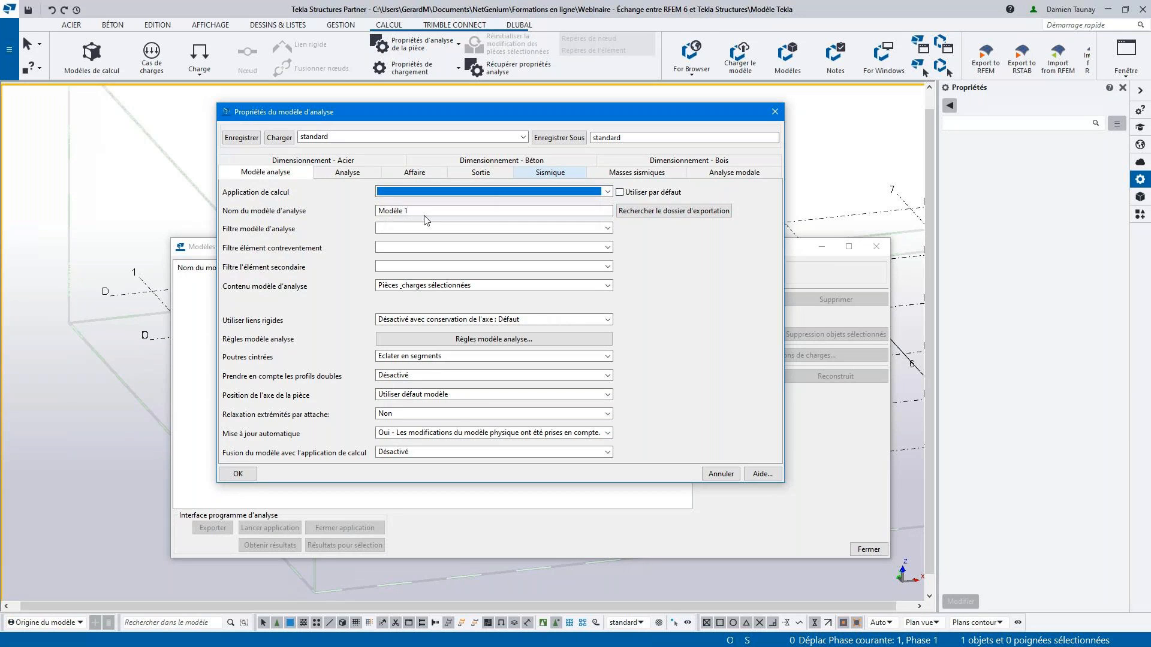
# - Name the analysis model Acier and create it with the remaining properties at their defaults
pyautogui.press('Tab')
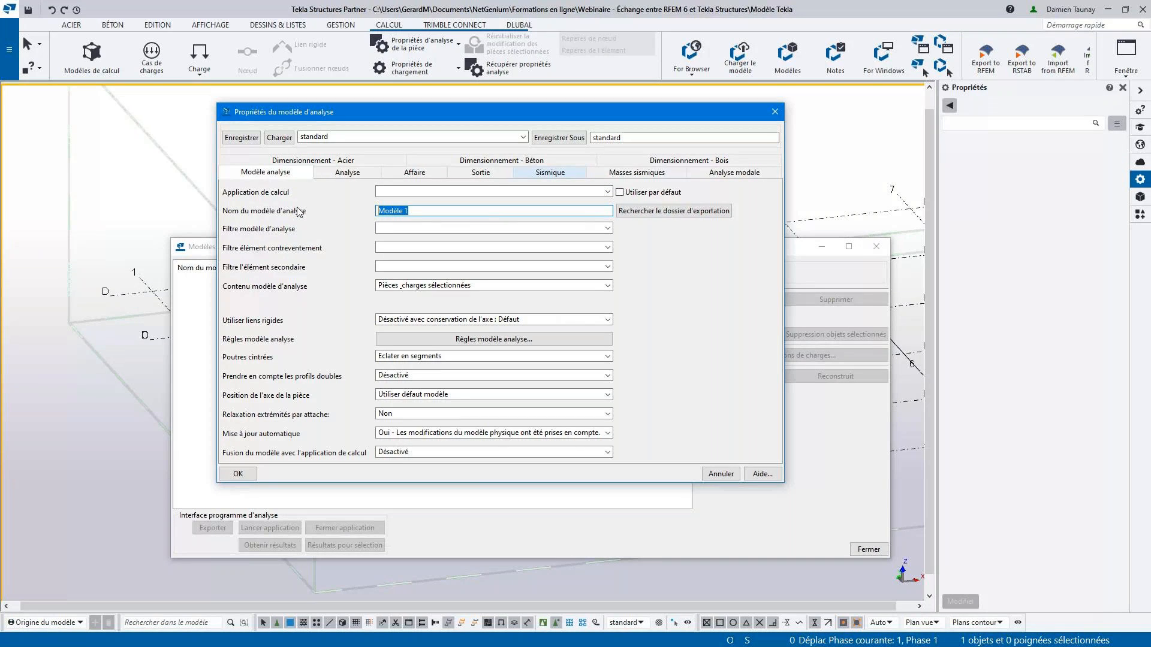
pyautogui.write('Acier')
pyautogui.press('Tab')
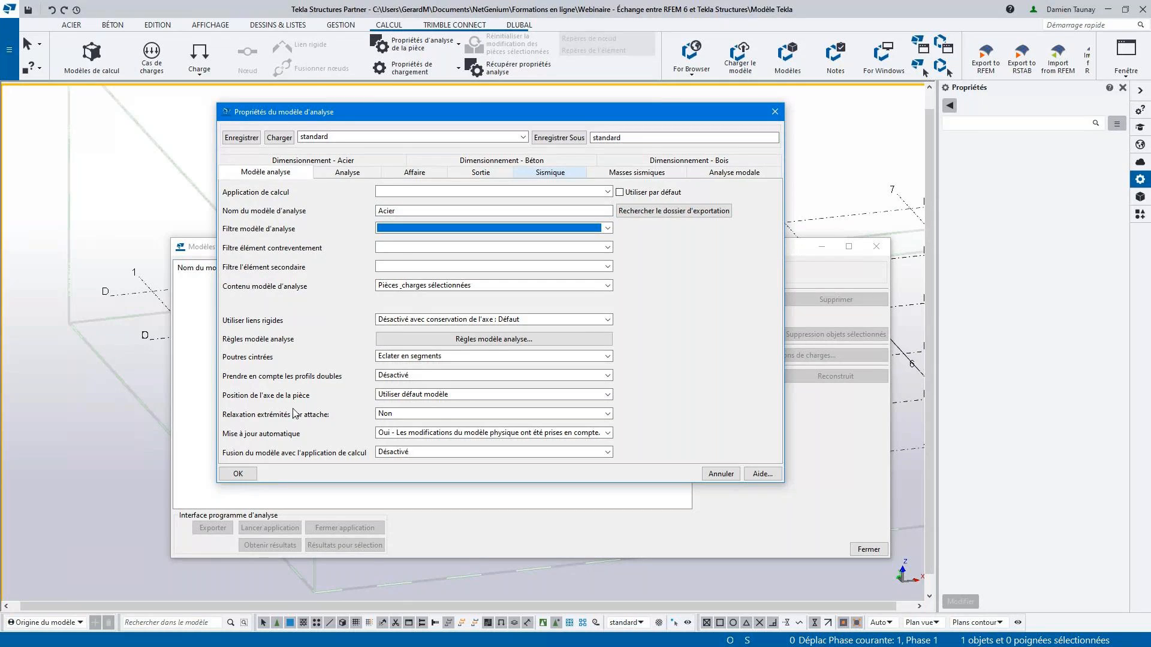
pyautogui.click(242, 476)
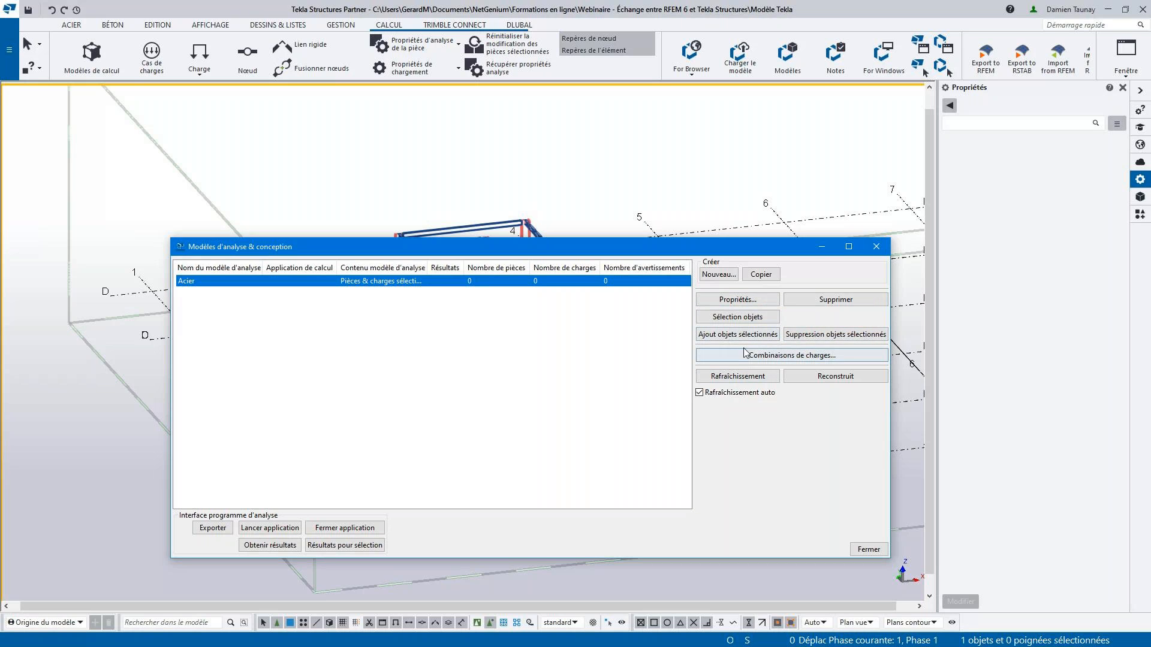
# - Minimize the analysis and design models dialog to uncover the steel frame and concrete building
pyautogui.click(755, 321)
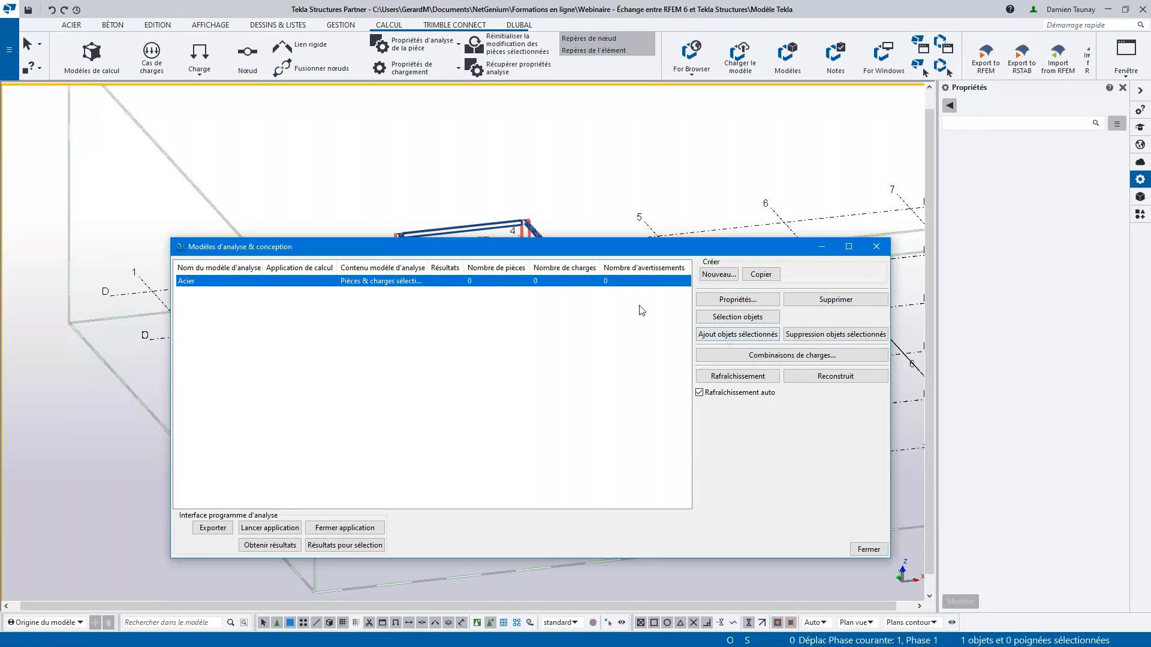
pyautogui.click(822, 250)
pyautogui.scroll(-2, 791, 324)
pyautogui.keyDown('ctrl'); pyautogui.moveTo(792, 324); pyautogui.dragTo(725, 343, button='middle'); pyautogui.keyUp('ctrl')
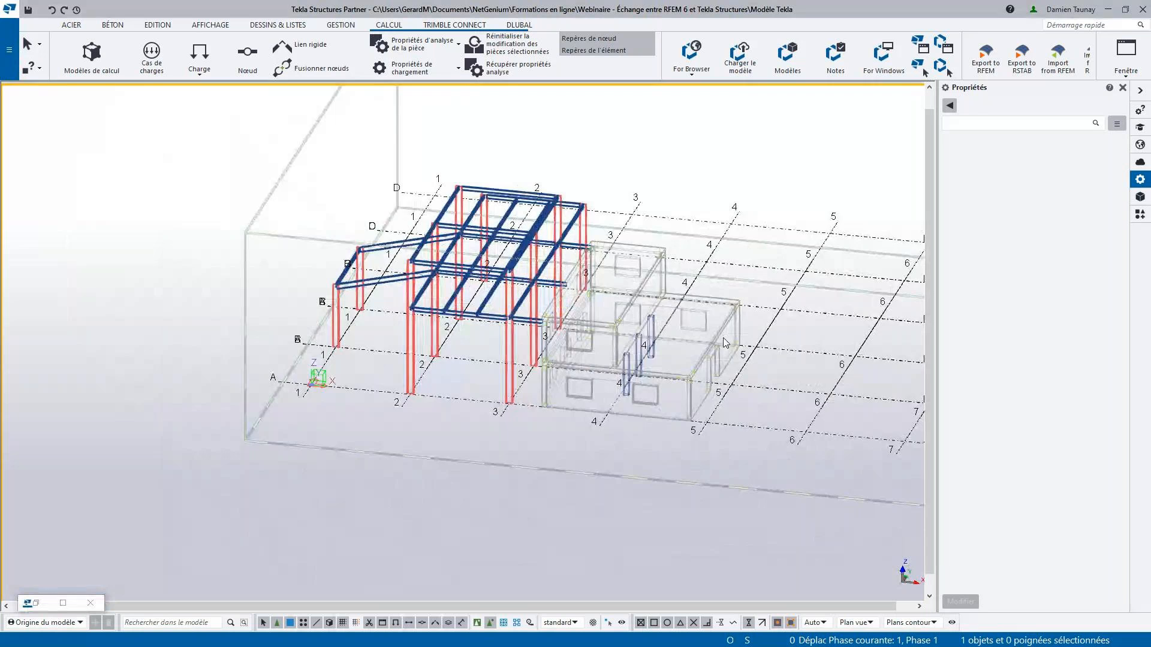
pyautogui.scroll(4, 457, 273)
pyautogui.scroll(-3, 458, 274)
# - Select the entire steel frame in a front-on view, leaving out the concrete building
pyautogui.keyDown('ctrl'); pyautogui.moveTo(458, 275); pyautogui.dragTo(592, 347, button='middle'); pyautogui.keyUp('ctrl')
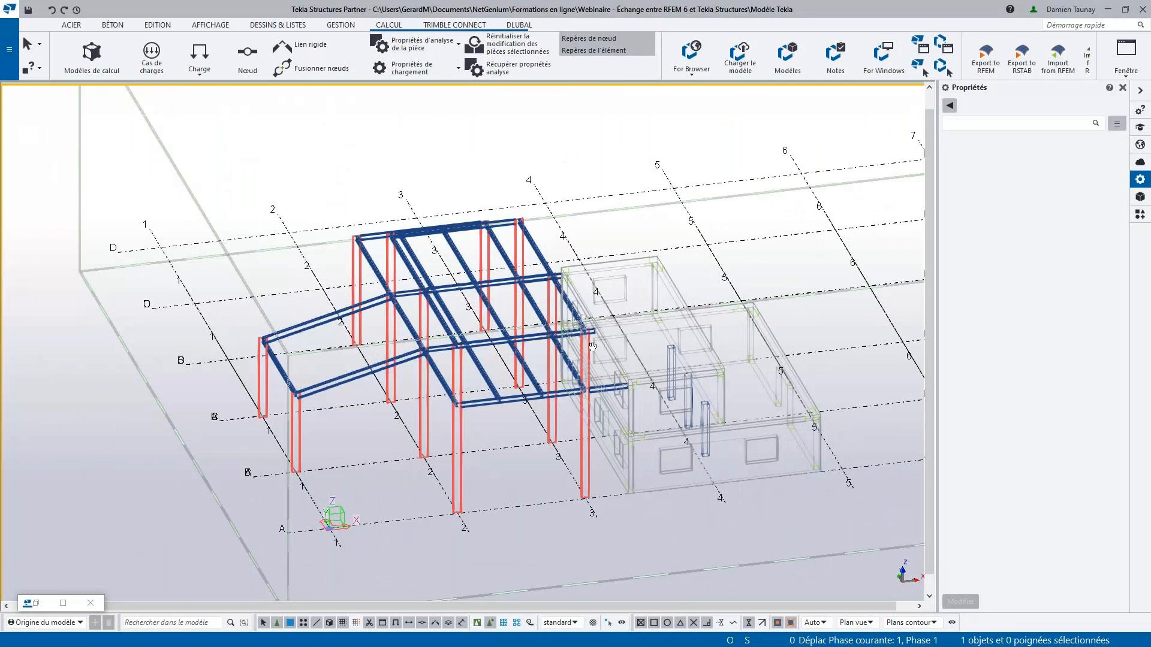
pyautogui.scroll(3, 529, 408)
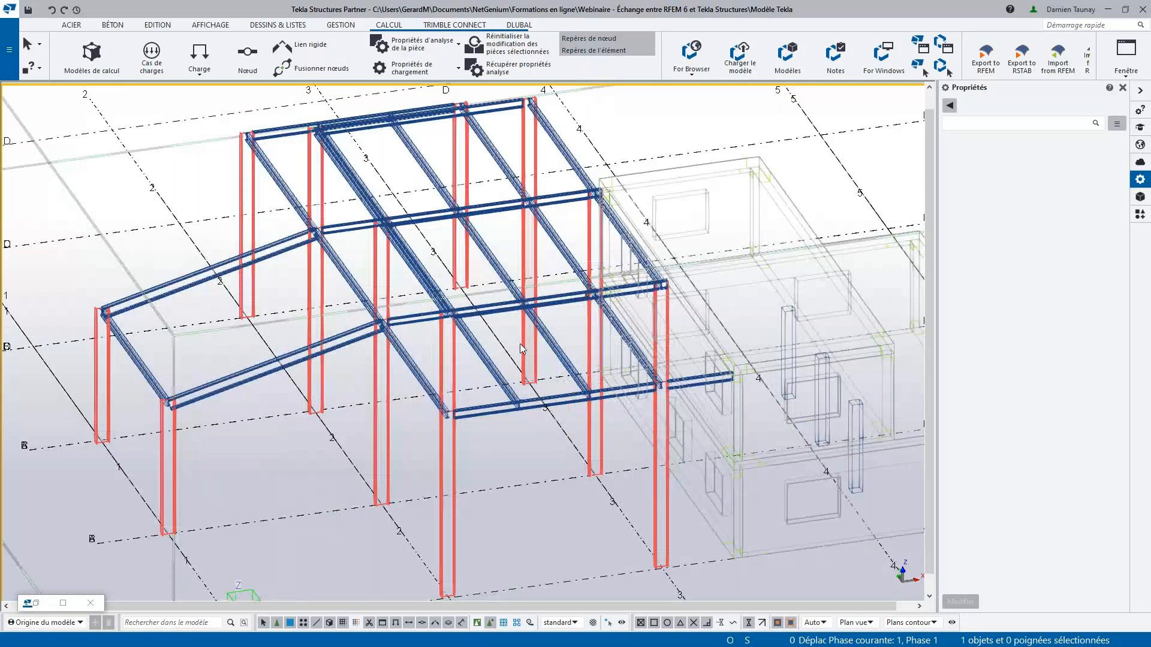
pyautogui.scroll(-3, 519, 344)
pyautogui.keyDown('ctrl'); pyautogui.moveTo(519, 343); pyautogui.dragTo(517, 375, button='middle'); pyautogui.keyUp('ctrl')
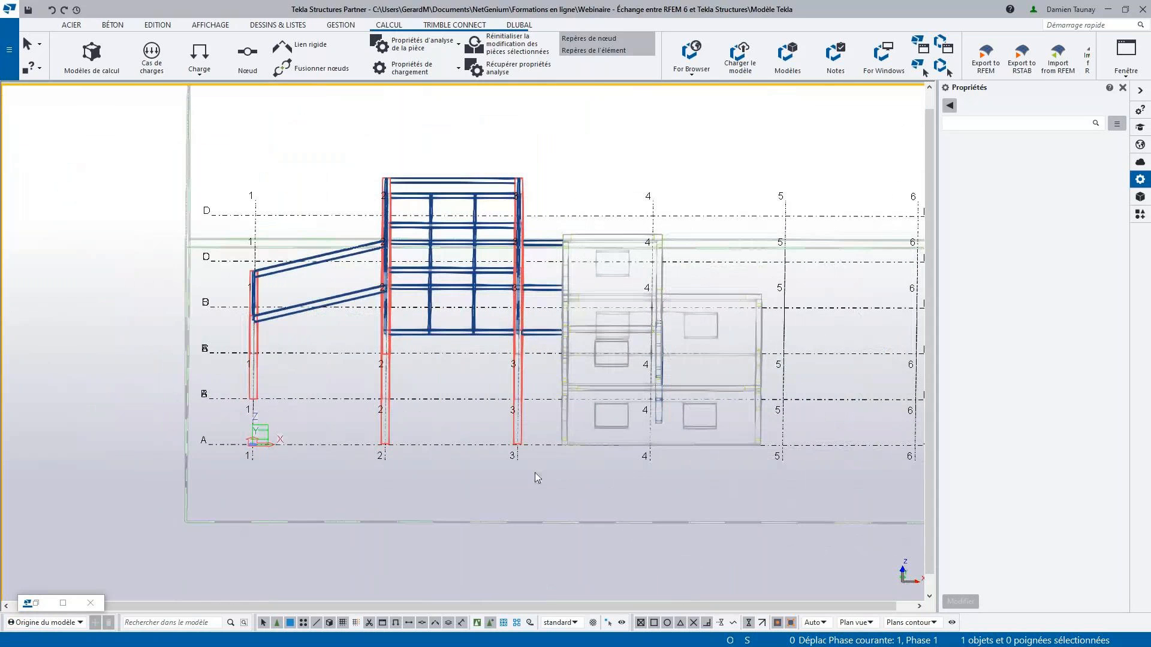
pyautogui.moveTo(534, 458); pyautogui.dragTo(249, 162)
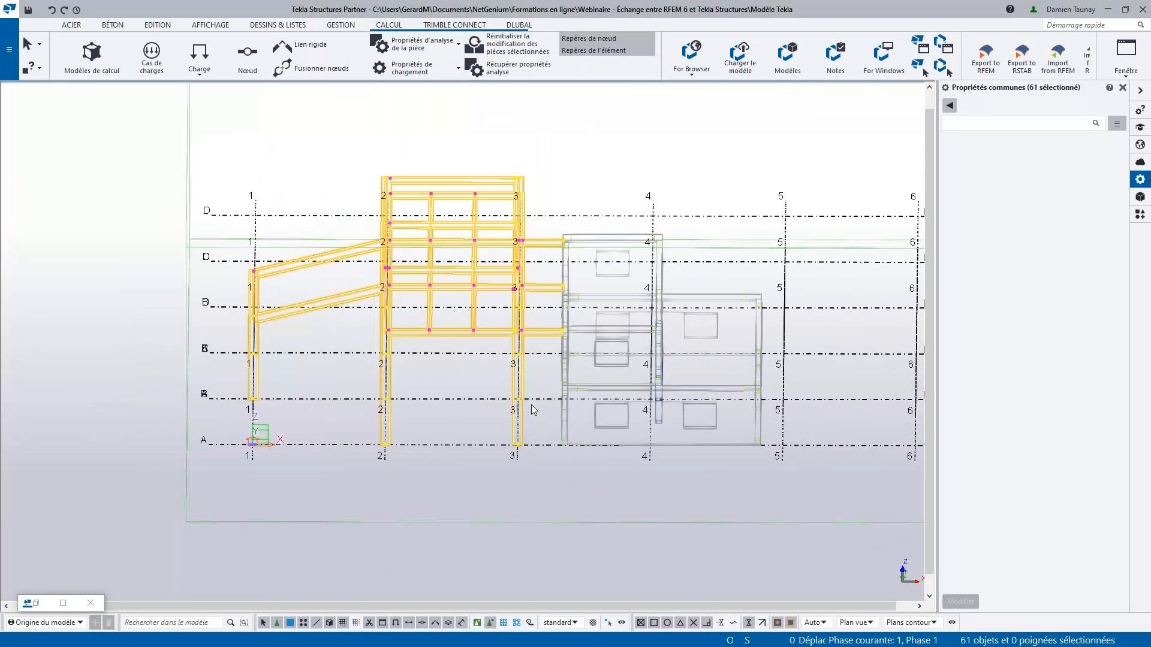
# - Inspect the bolted angle connection at the beam-to-column joint to check whether its parts belong to the selection
pyautogui.scroll(-2, 534, 410)
pyautogui.keyDown('ctrl'); pyautogui.moveTo(534, 410); pyautogui.dragTo(500, 323, button='middle'); pyautogui.keyUp('ctrl')
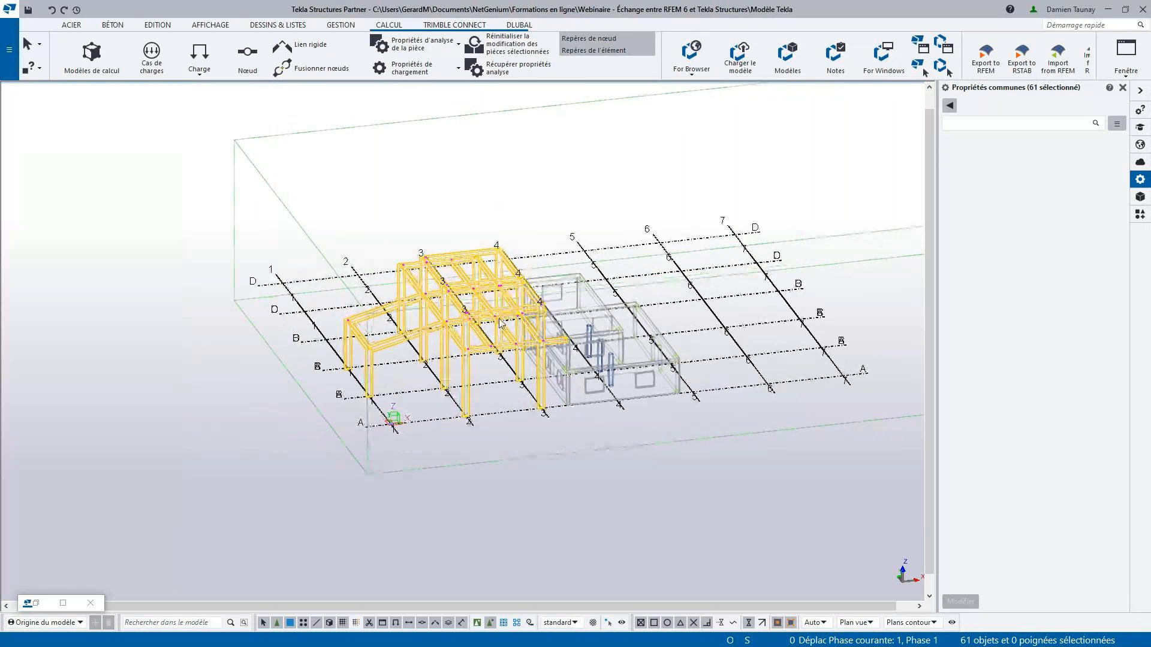
pyautogui.scroll(5, 500, 322)
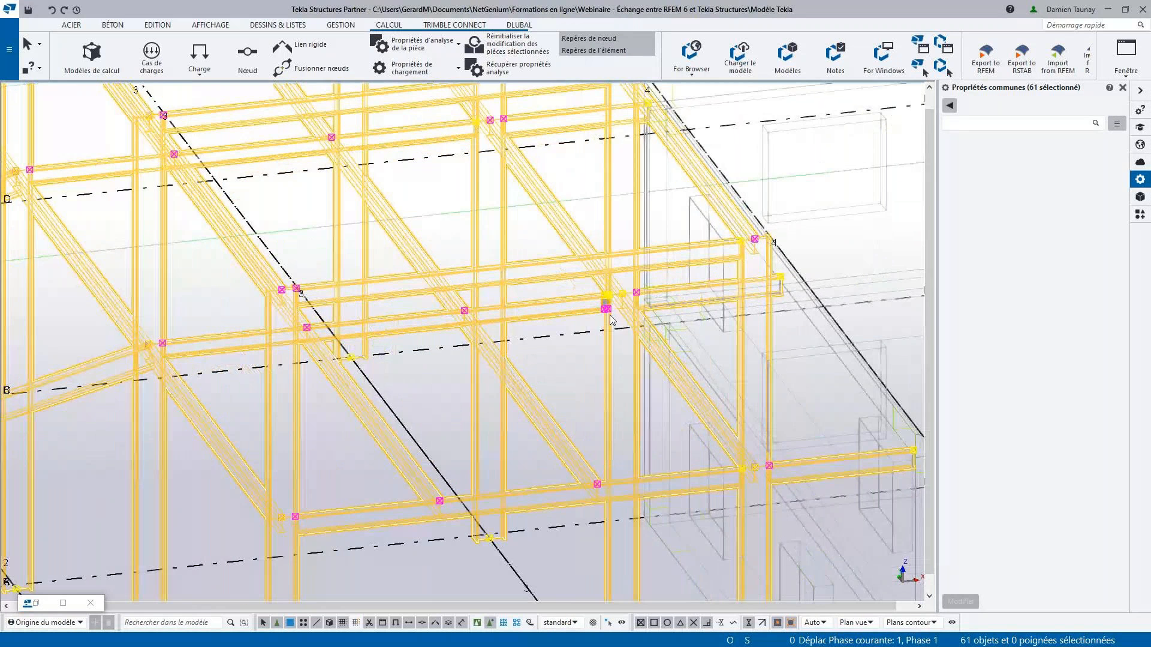
pyautogui.scroll(5, 523, 224)
pyautogui.scroll(-5, 533, 213)
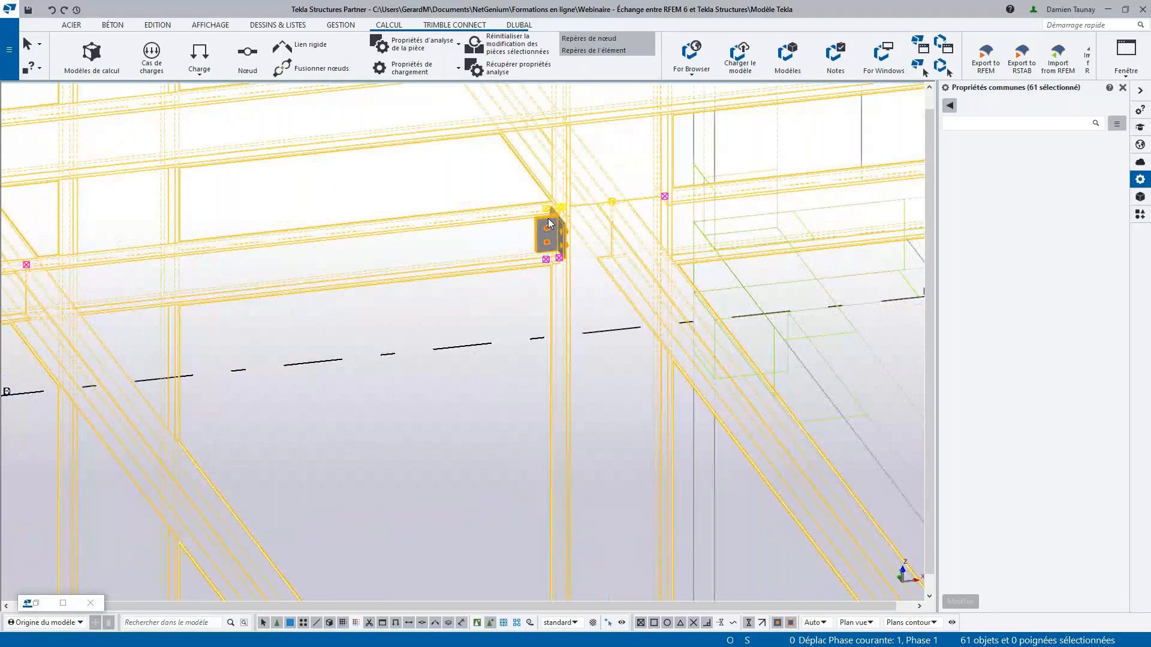
pyautogui.scroll(4, 549, 224)
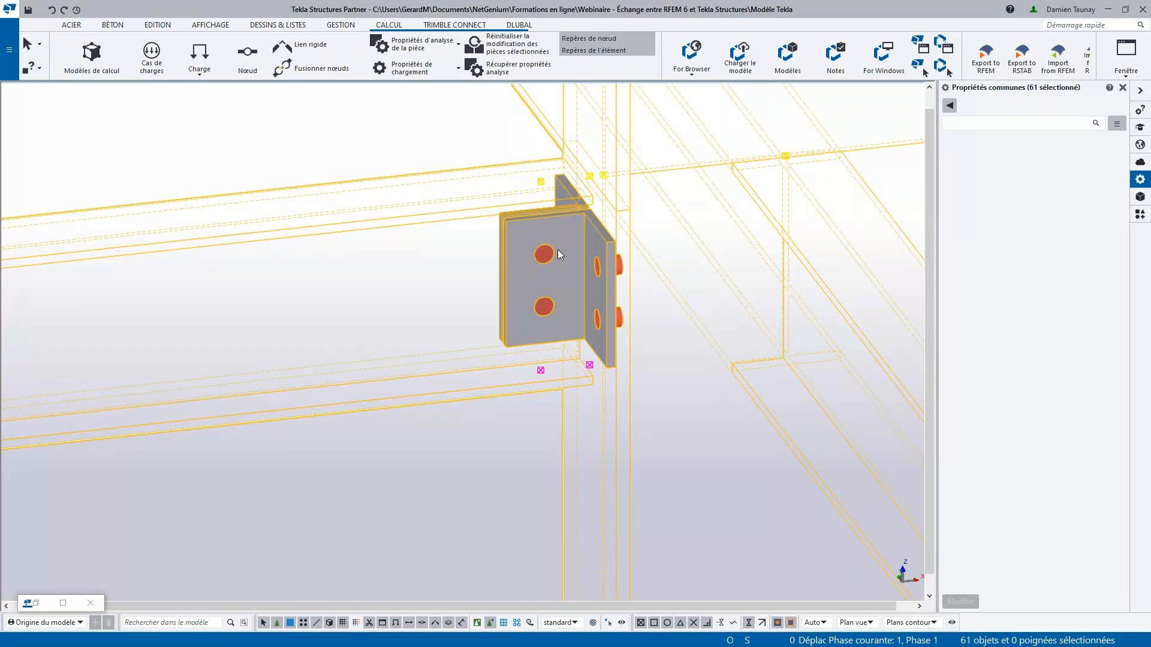
pyautogui.scroll(-5, 558, 249)
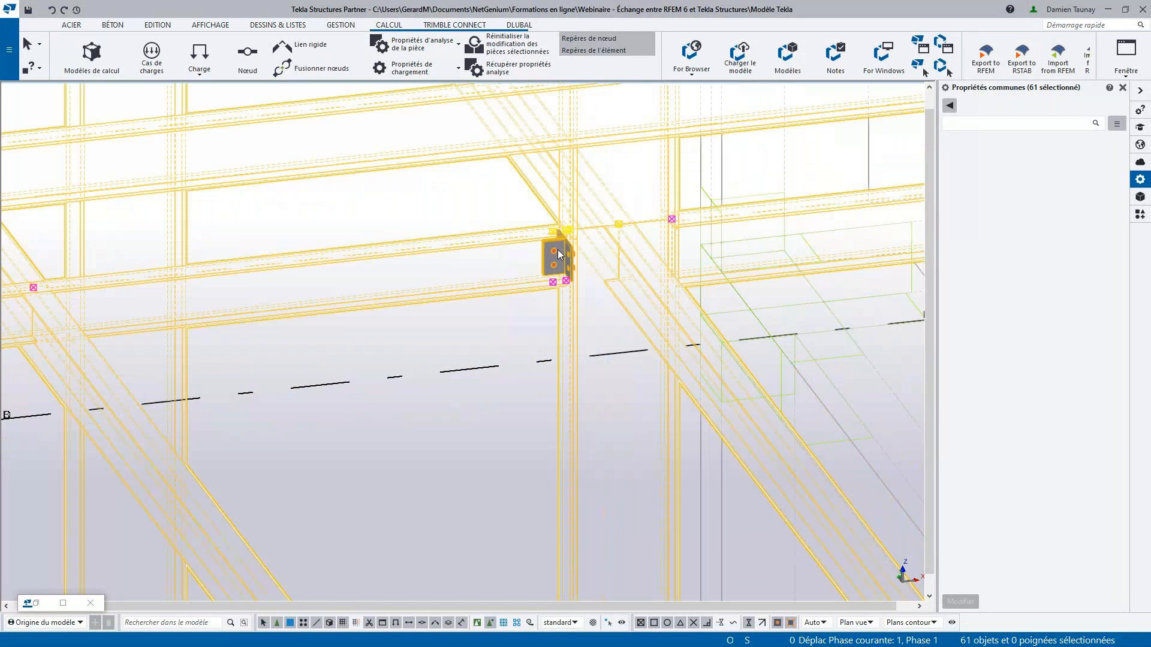
pyautogui.scroll(-7, 558, 249)
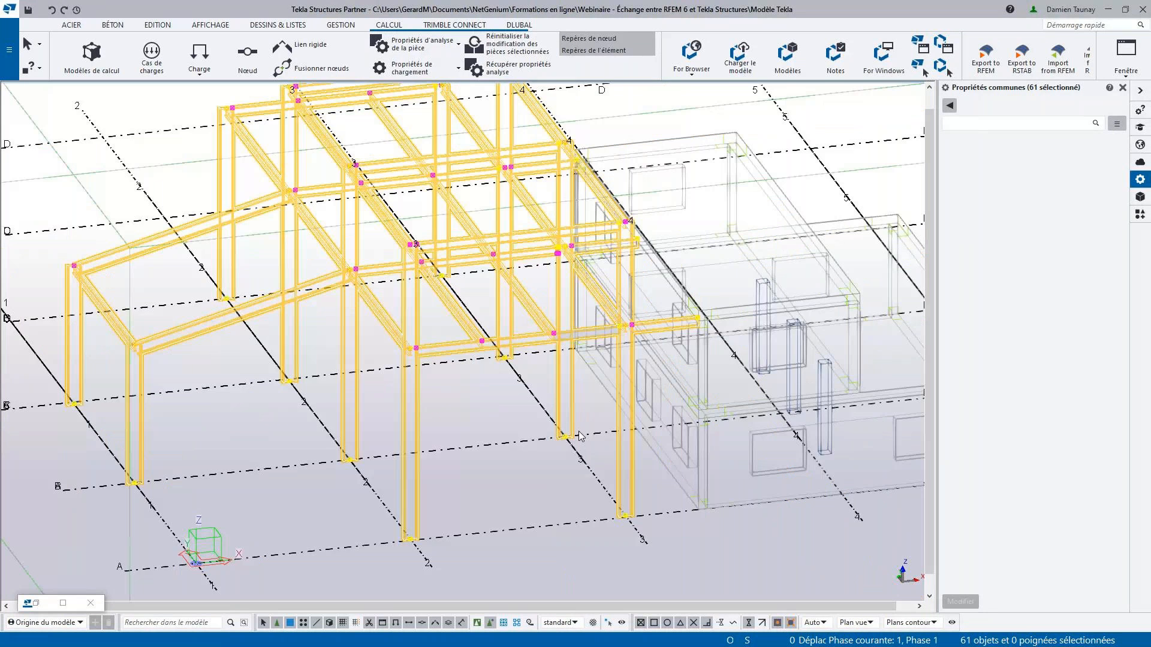
# - Clear the selection and disable the selection of objects inside components
pyautogui.scroll(-1, 578, 414)
pyautogui.click(593, 412)
pyautogui.moveTo(595, 408); pyautogui.dragTo(594, 400, button='middle')
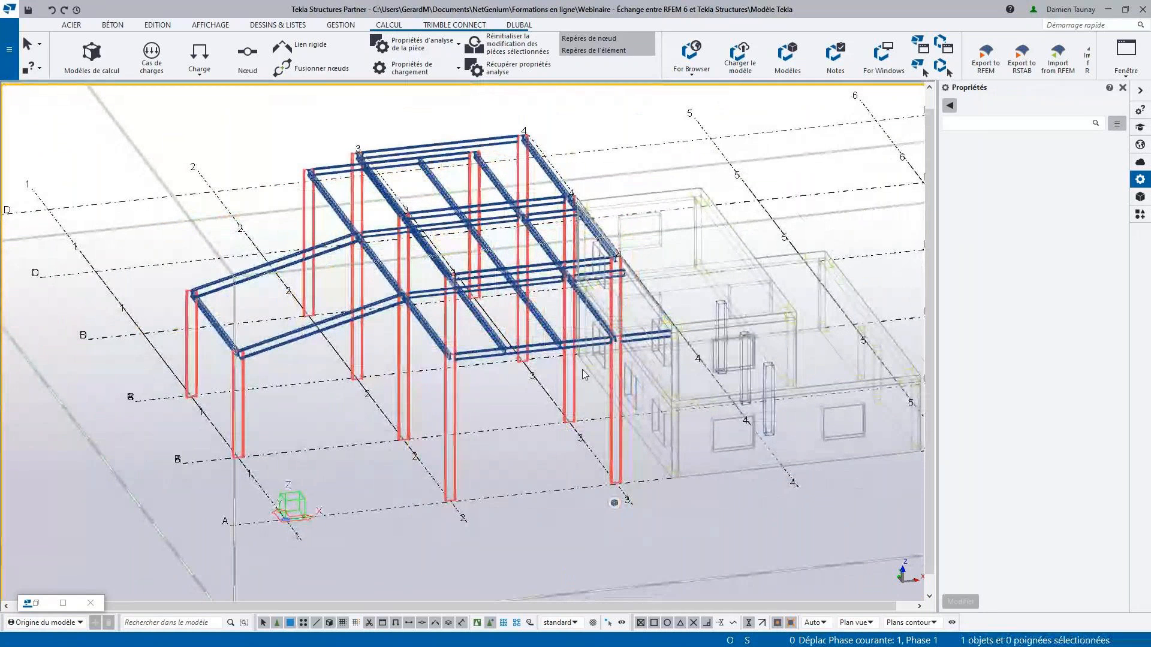
pyautogui.scroll(-2, 581, 366)
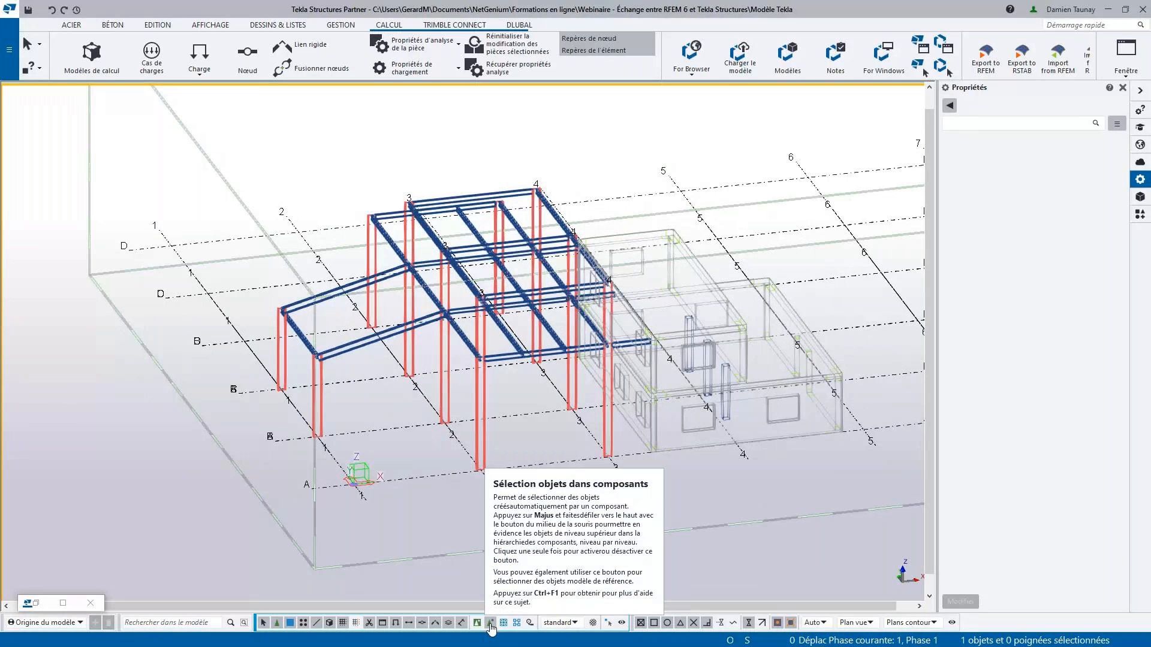
pyautogui.click(491, 623)
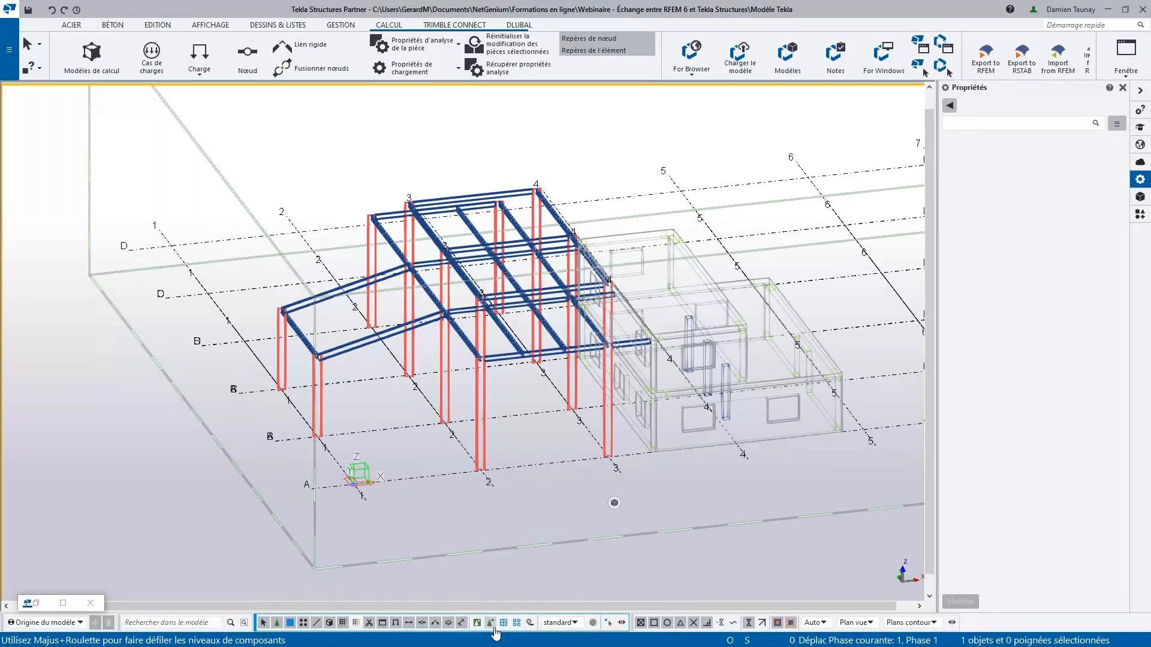
# - Select the entire steel frame without its connection components and check the bolted angle joint for excluded parts
pyautogui.keyDown('ctrl'); pyautogui.moveTo(594, 407); pyautogui.dragTo(575, 421, button='middle'); pyautogui.keyUp('ctrl')
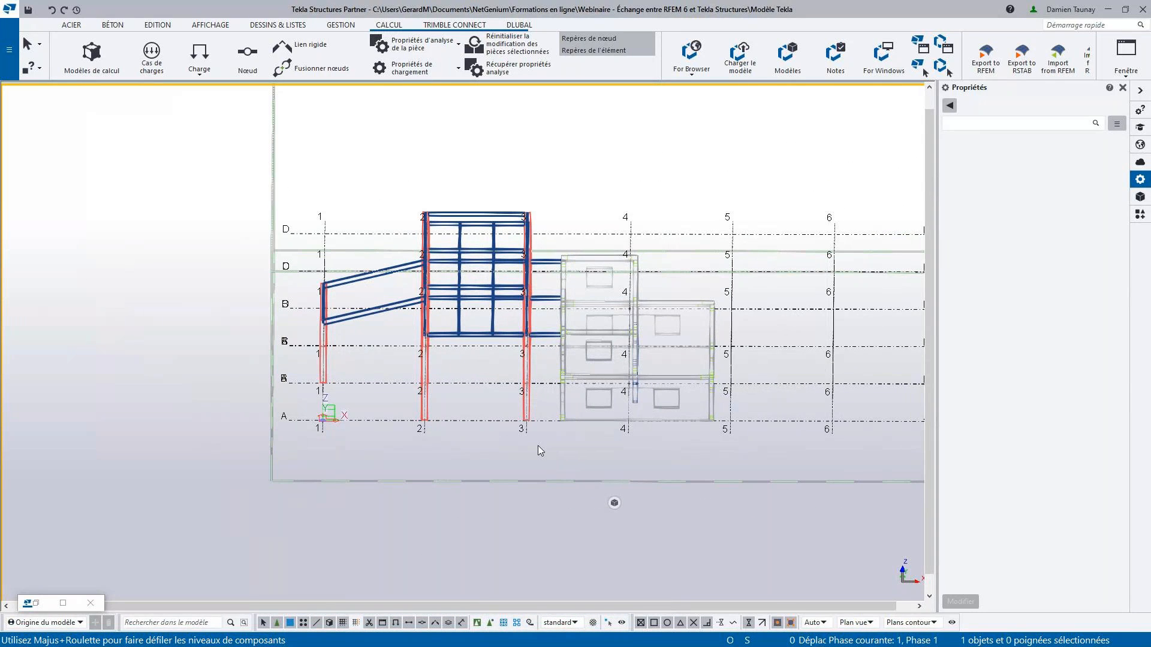
pyautogui.moveTo(541, 447); pyautogui.dragTo(362, 227)
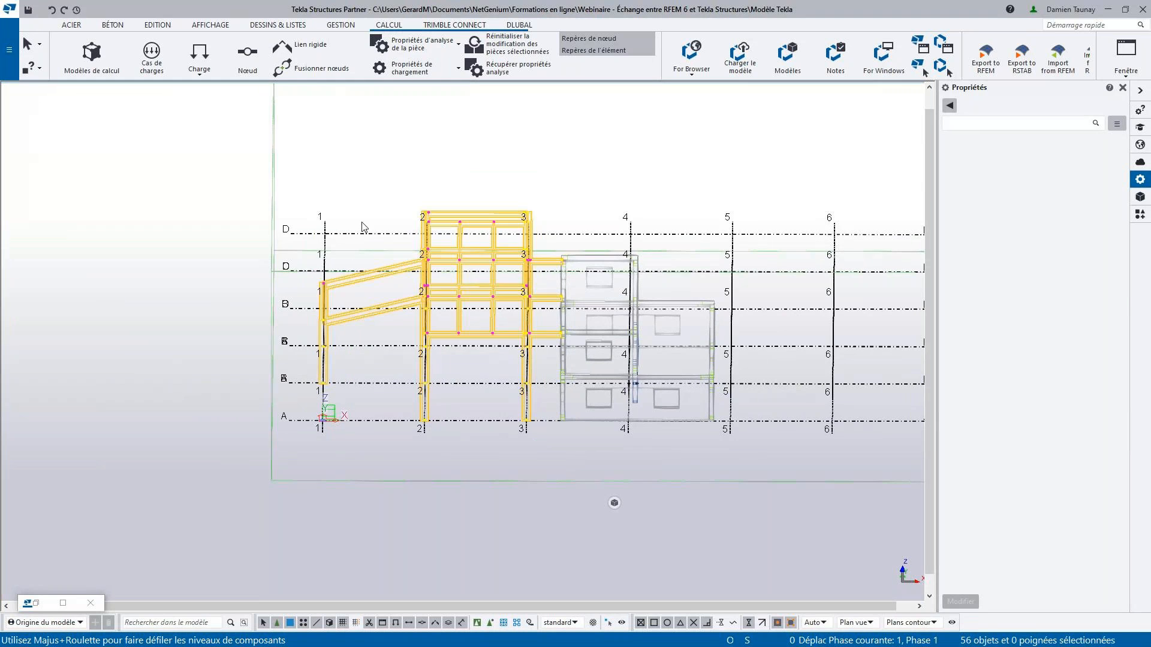
pyautogui.keyDown('ctrl'); pyautogui.moveTo(413, 393); pyautogui.dragTo(576, 375, button='middle'); pyautogui.keyUp('ctrl')
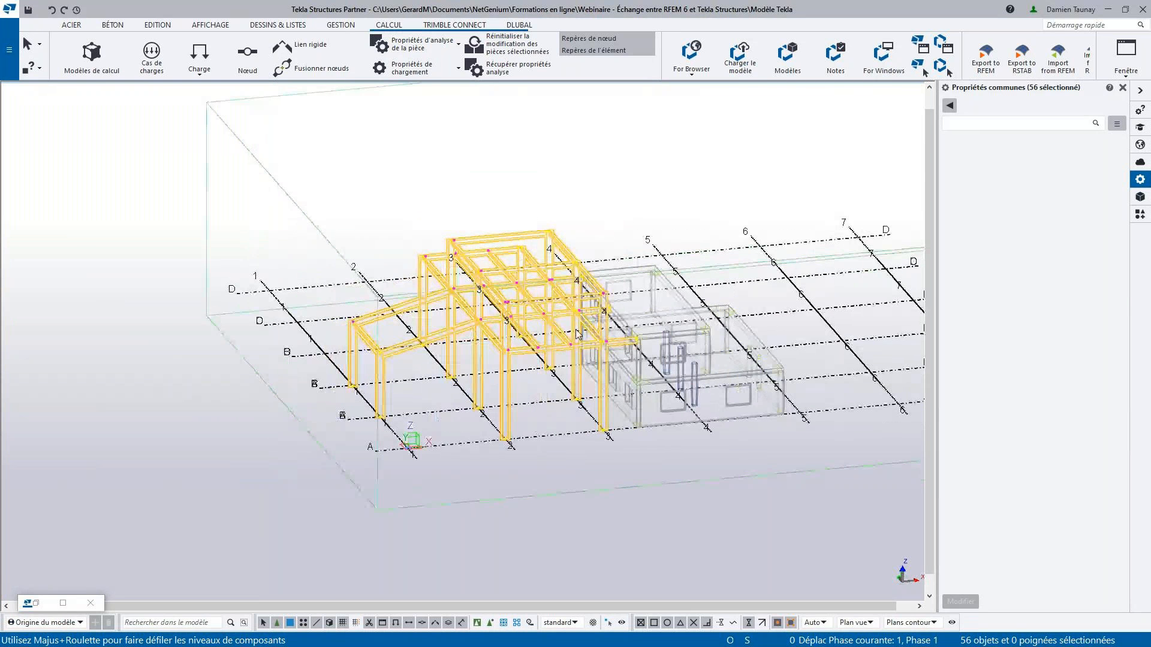
pyautogui.scroll(10, 577, 333)
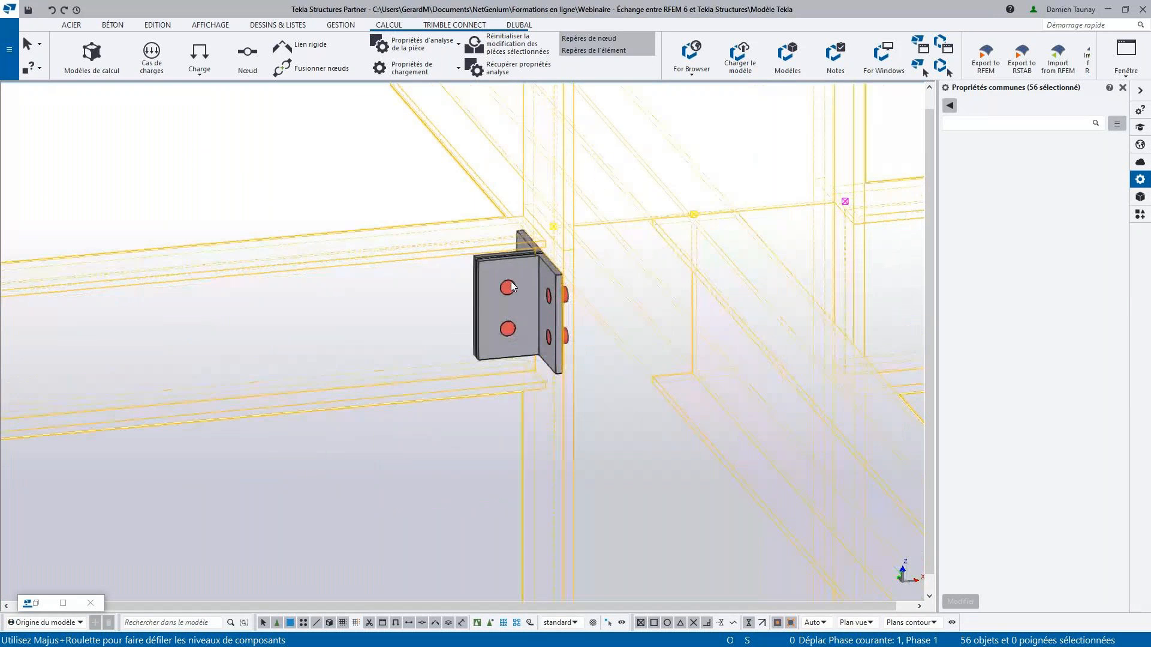
pyautogui.scroll(-10, 512, 286)
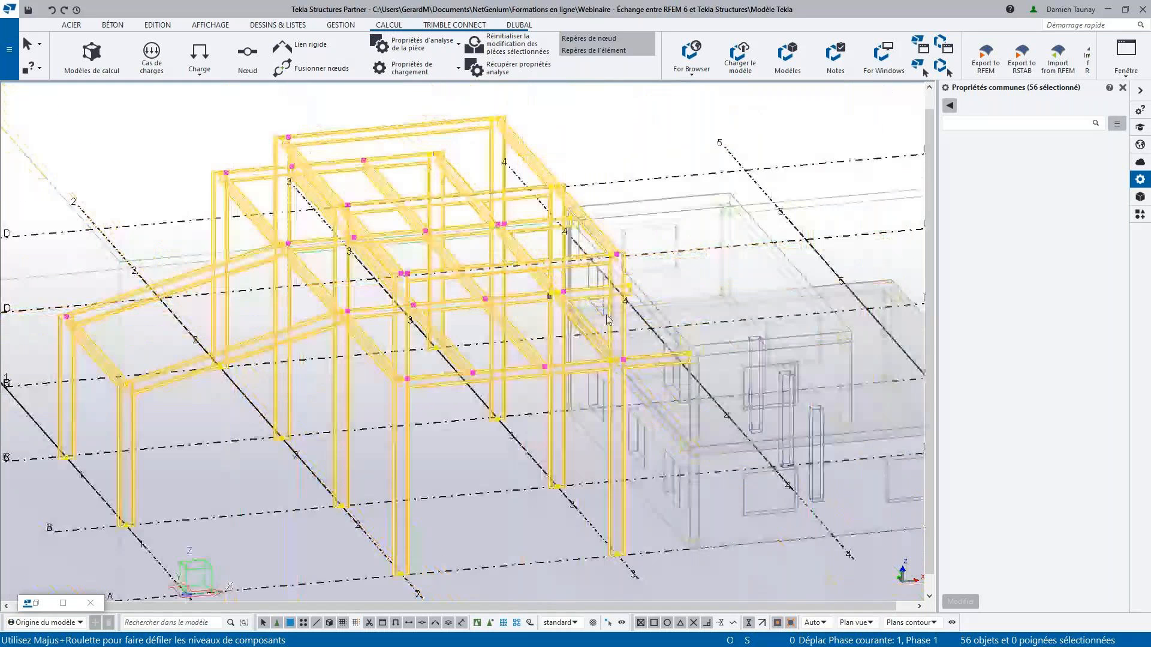
pyautogui.scroll(-3, 607, 320)
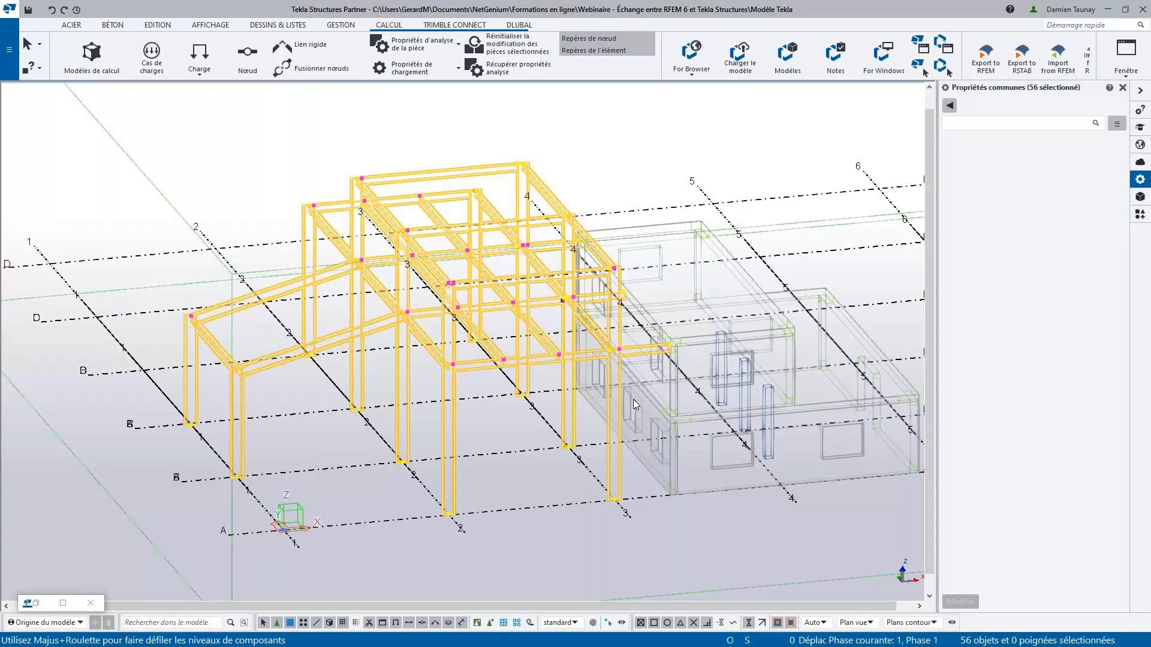
# - Add the selected steel members to the Acier analysis model and minimize the analysis models dialog
pyautogui.click(39, 605)
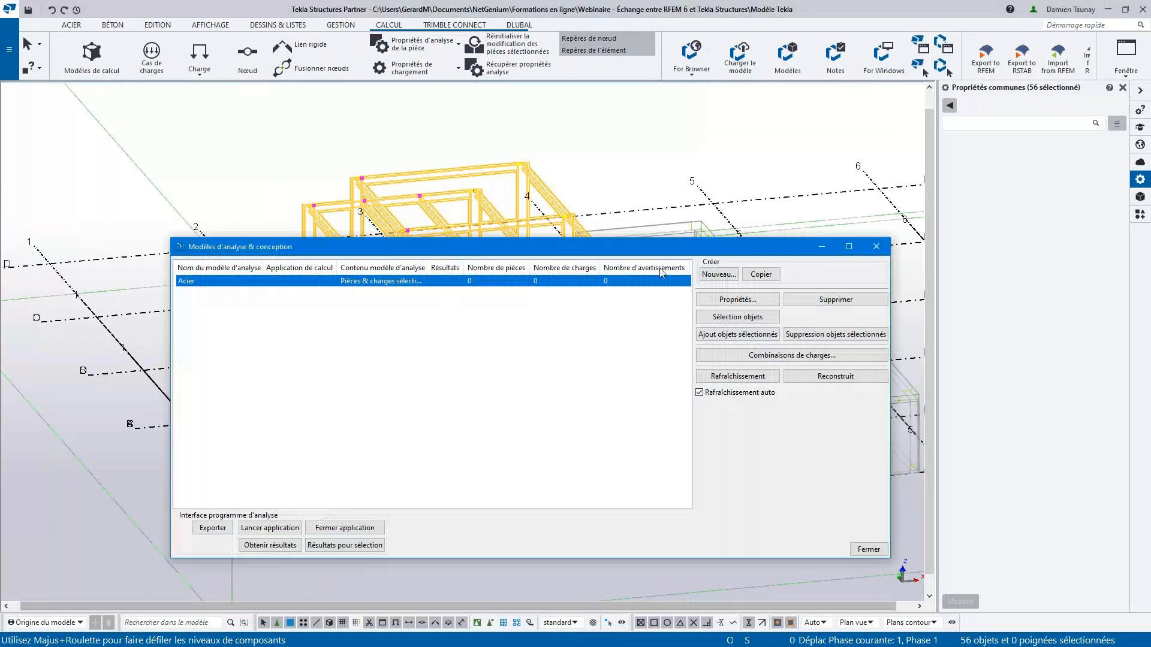
pyautogui.click(717, 337)
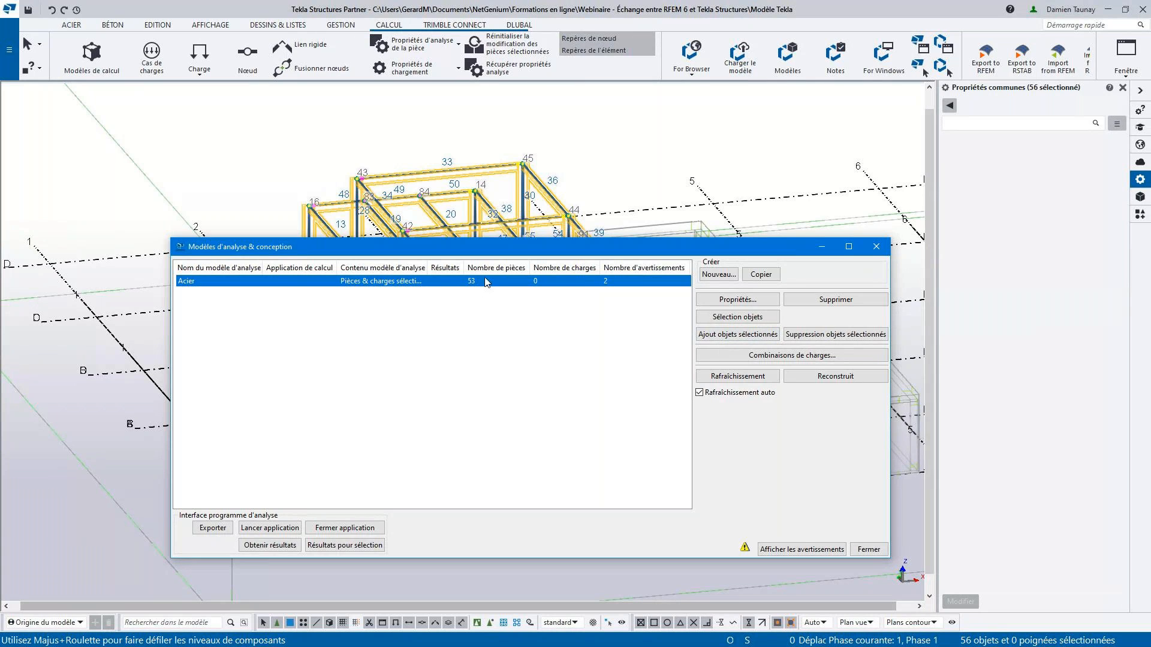
pyautogui.click(820, 247)
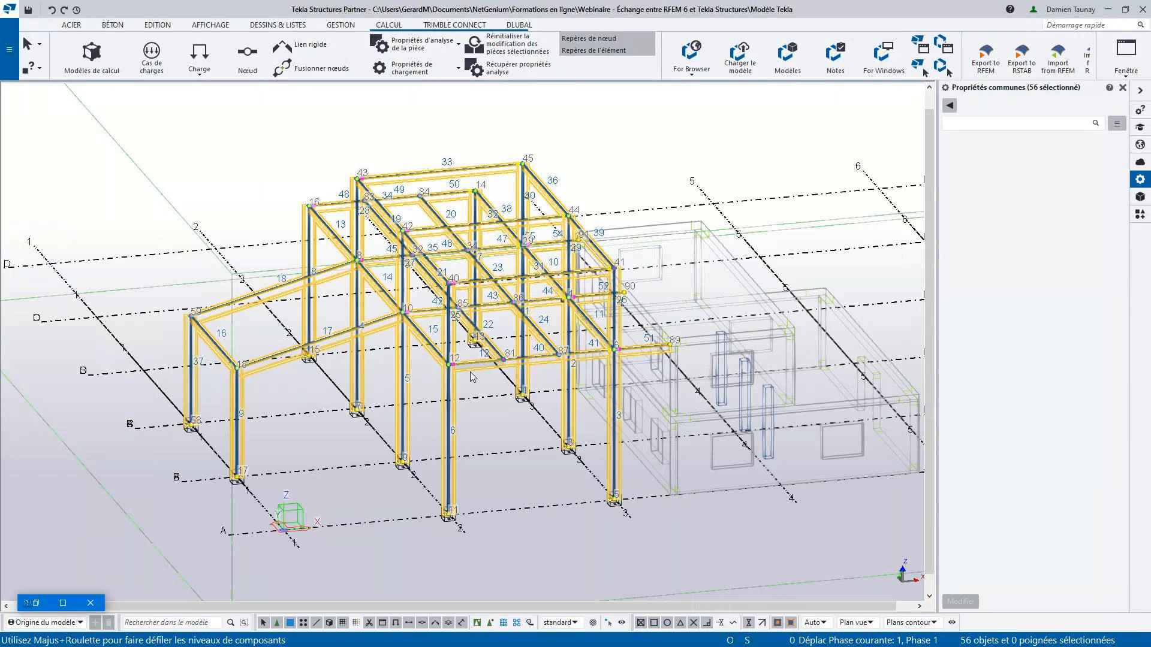
# - Deselect the frame and examine the analysis members and nodes around the front column and its beams
pyautogui.click(497, 344)
pyautogui.scroll(-2, 497, 344)
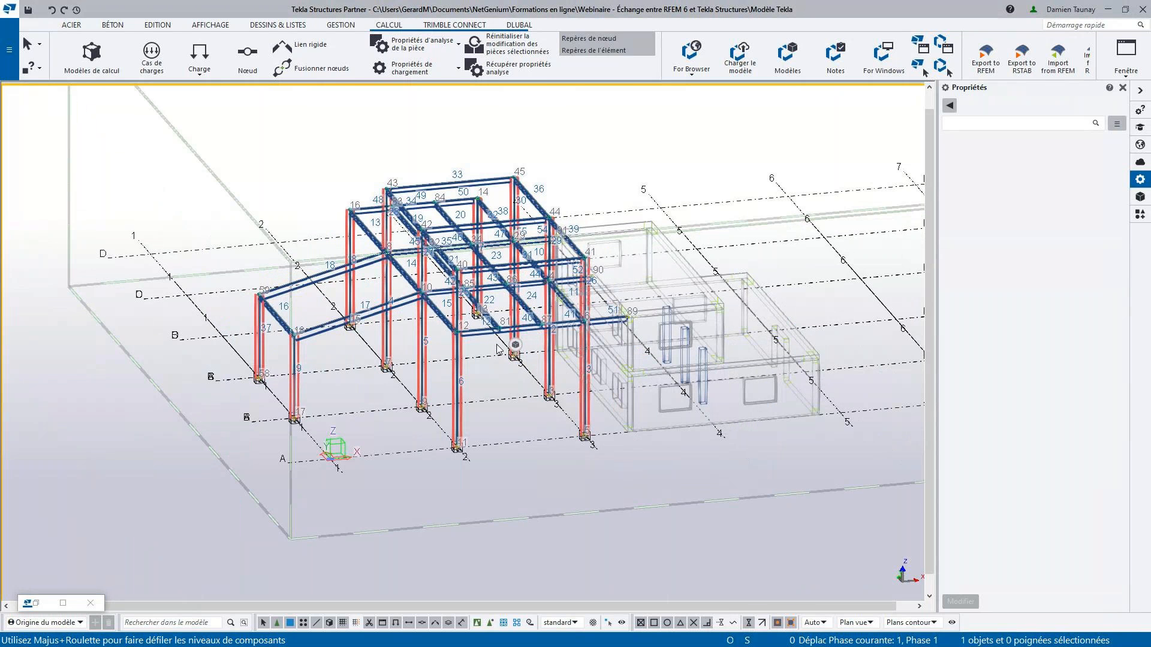
pyautogui.scroll(5, 497, 348)
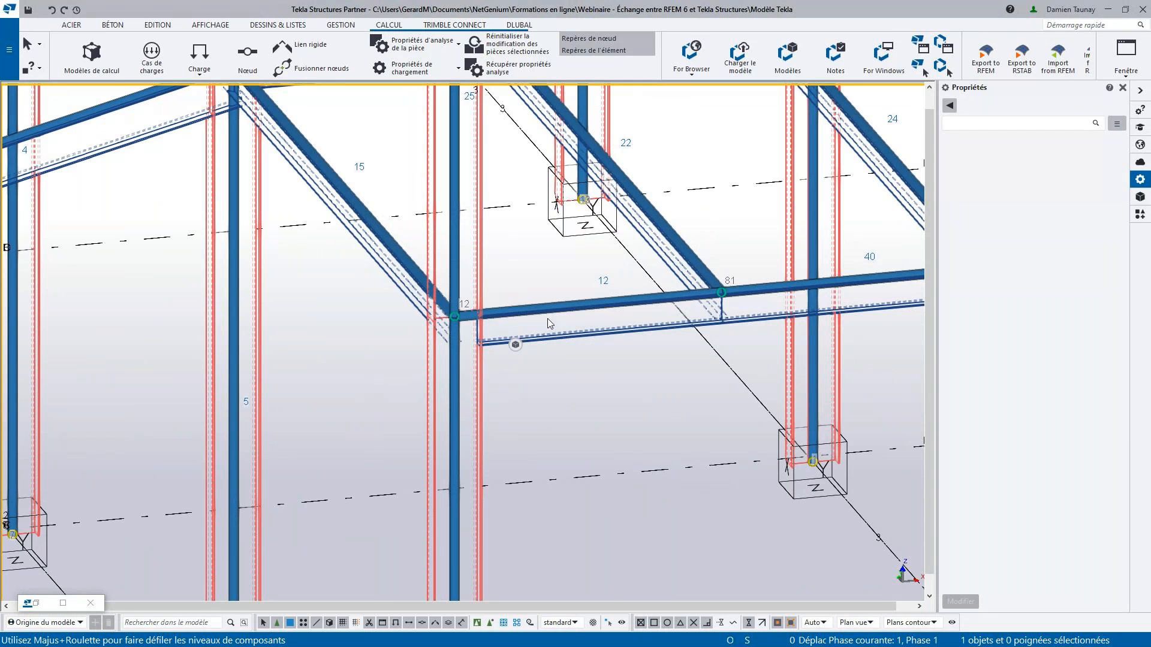
# - Examine the supports at the column bases and inspect the analysis properties of the front column's upper member
pyautogui.scroll(-5, 548, 318)
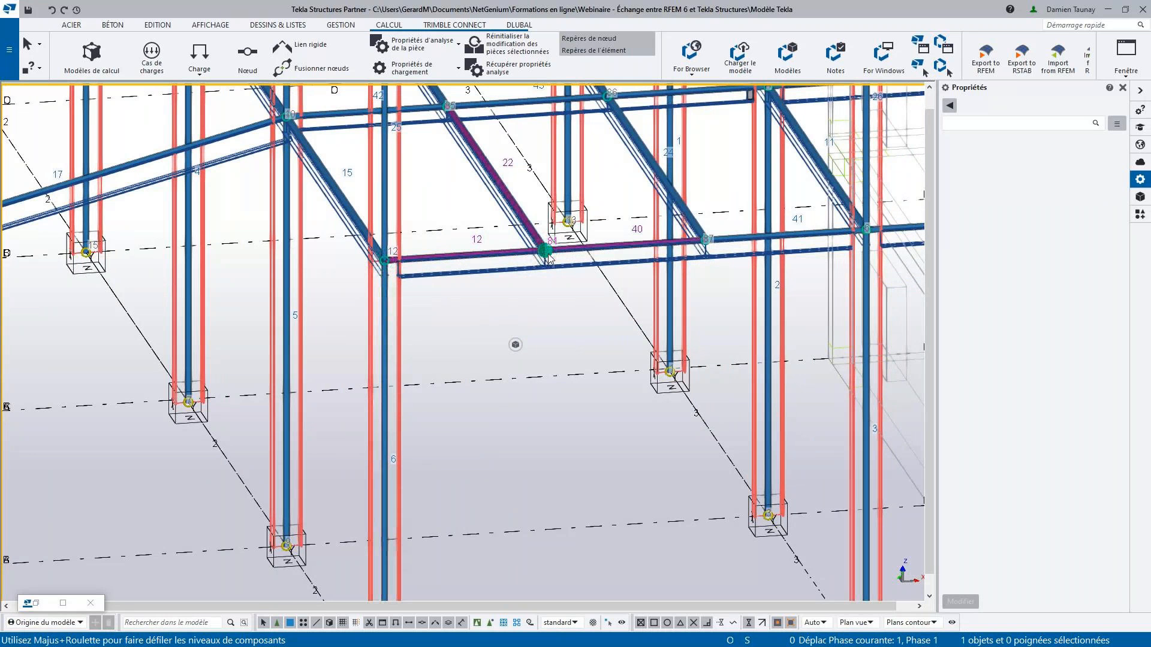
pyautogui.scroll(-5, 535, 250)
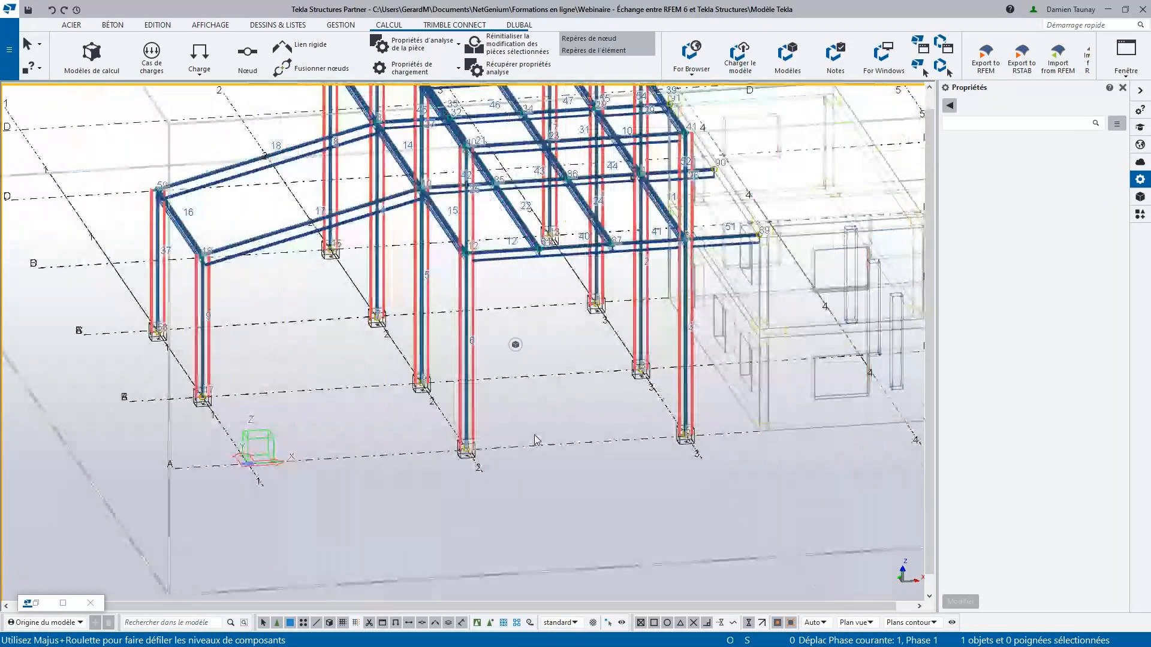
pyautogui.moveTo(477, 364); pyautogui.dragTo(580, 456, button='middle')
pyautogui.scroll(6, 567, 528)
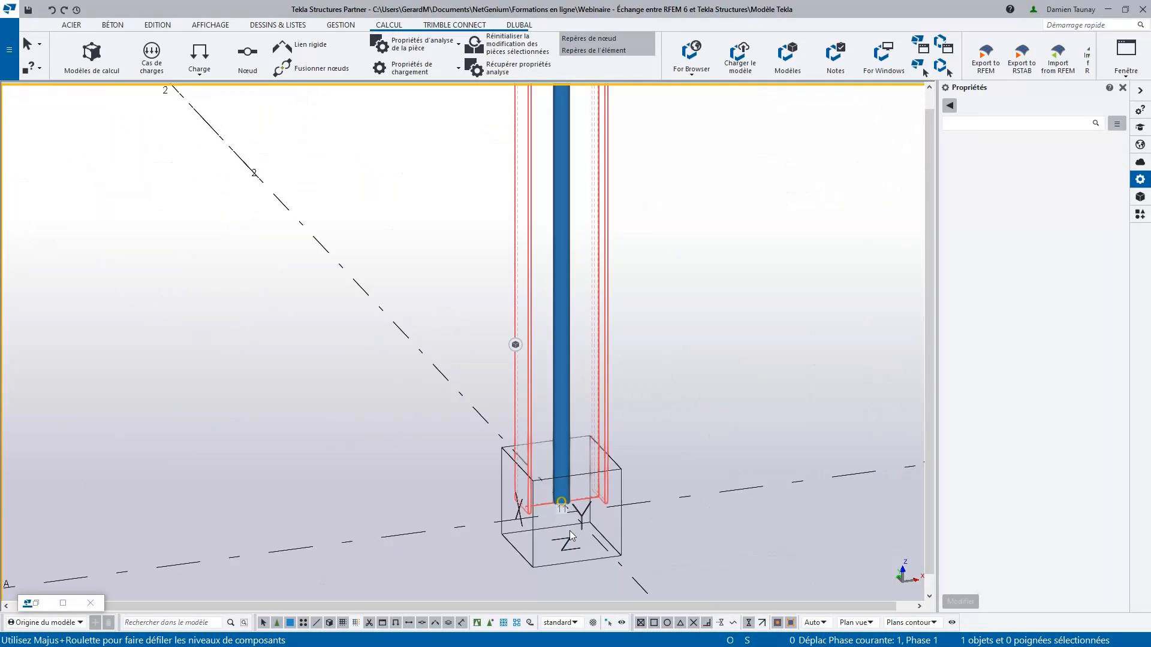
pyautogui.scroll(-4, 641, 395)
pyautogui.scroll(-6, 639, 395)
pyautogui.scroll(3, 523, 405)
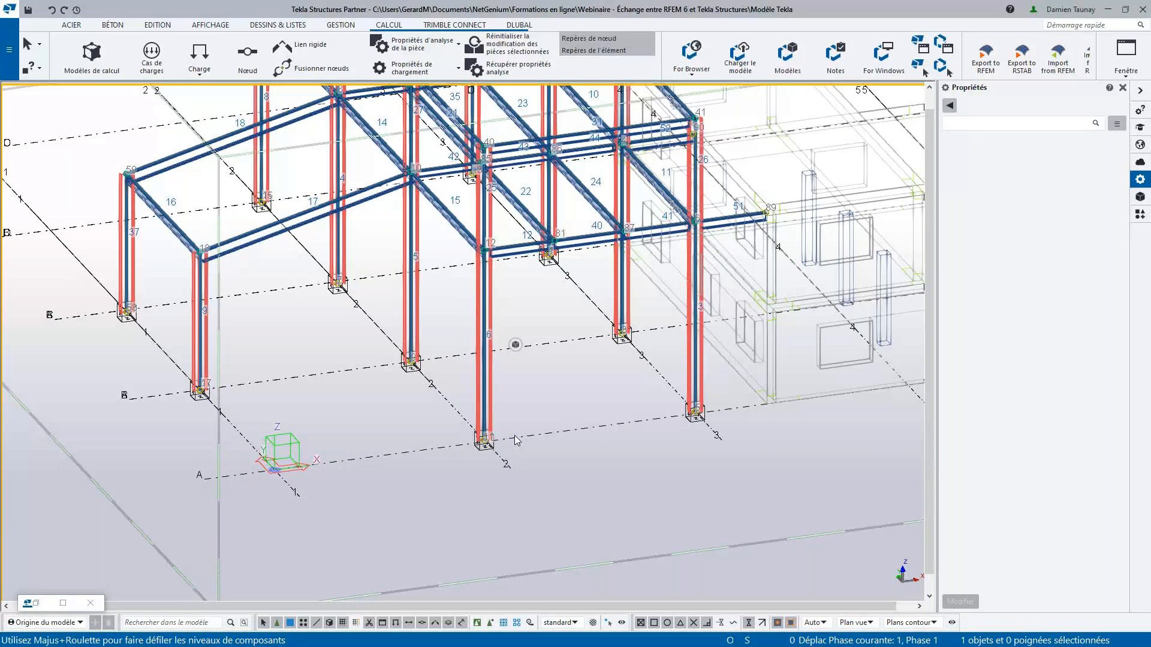
pyautogui.moveTo(516, 433); pyautogui.dragTo(577, 466, button='middle')
pyautogui.moveTo(579, 405); pyautogui.dragTo(549, 484, button='middle')
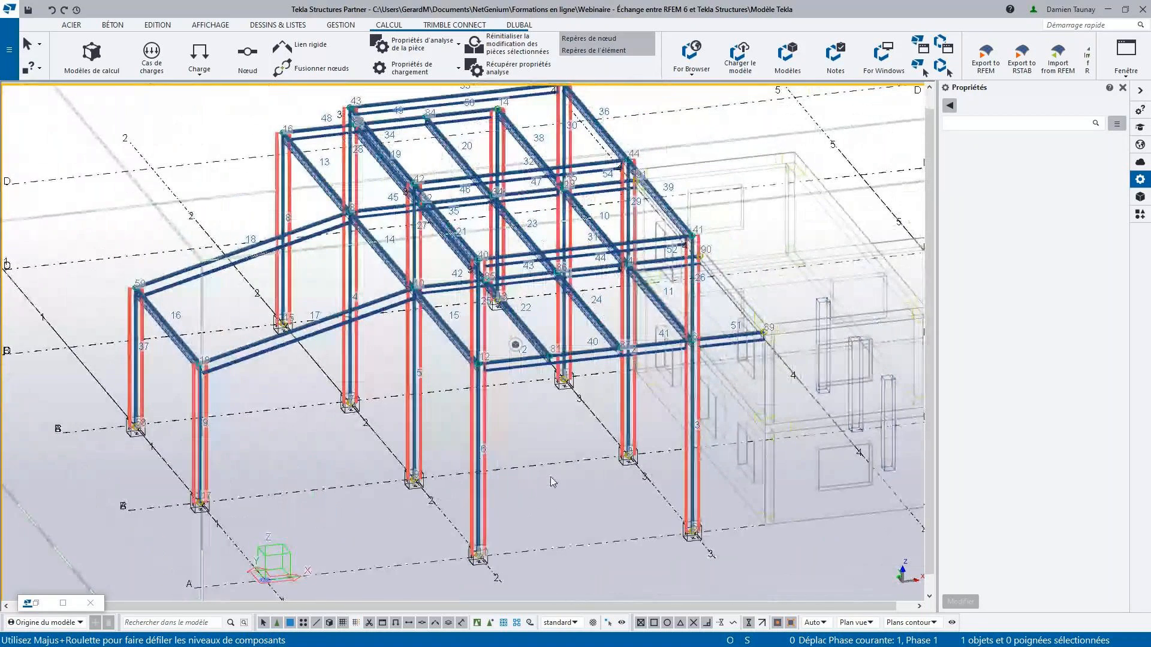
pyautogui.doubleClick(482, 321)
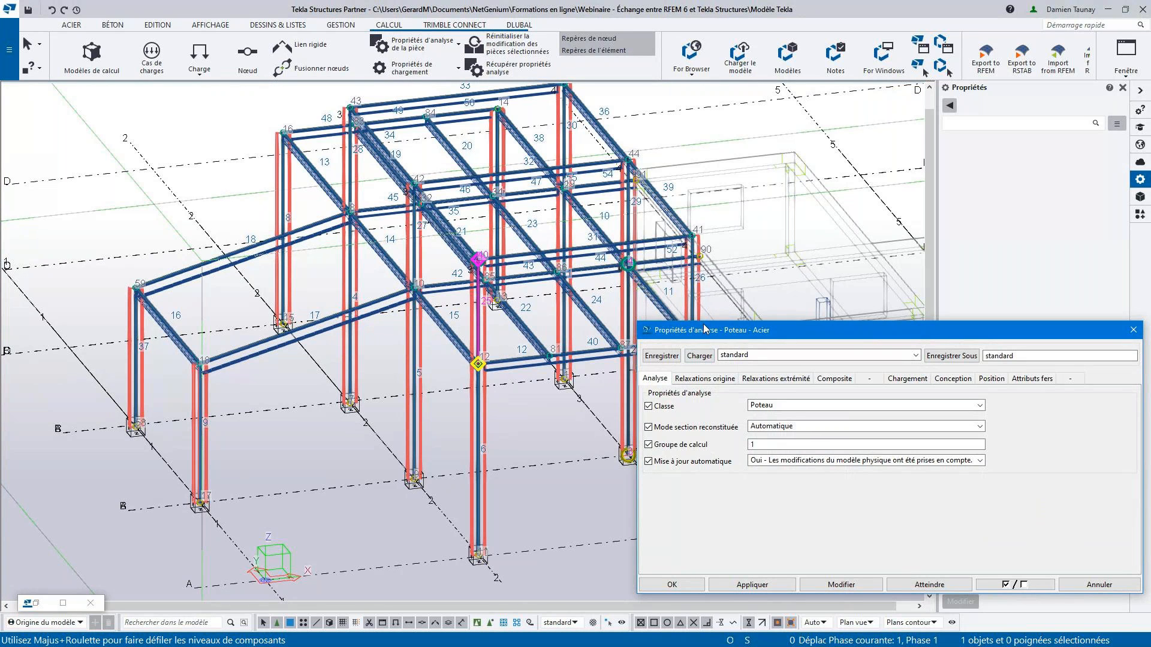
pyautogui.click(1137, 336)
# - Open the analysis properties of the front edge beam next to the front column and choose the class Poutre - Treillis
pyautogui.click(513, 363)
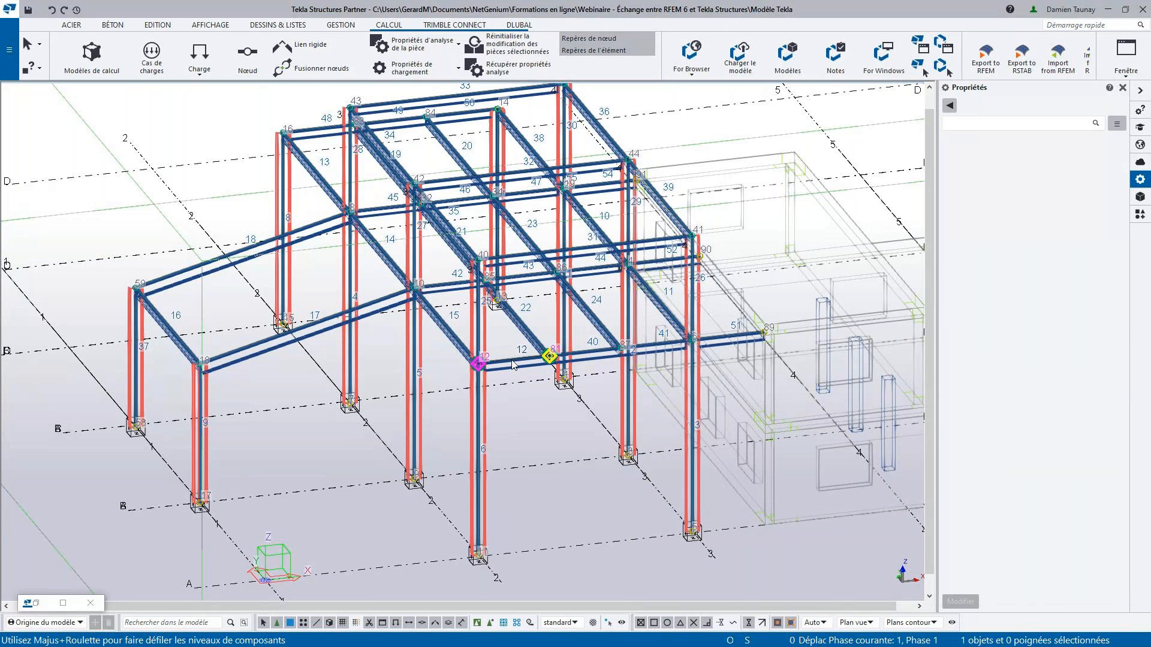
pyautogui.doubleClick(513, 364)
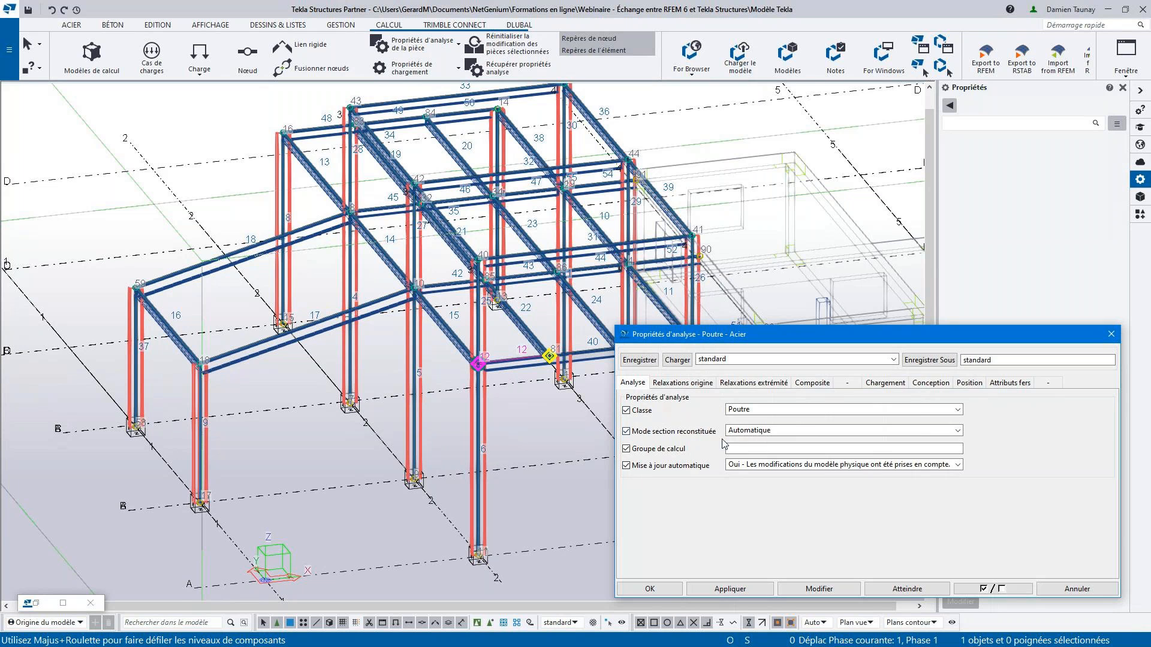
pyautogui.click(792, 412)
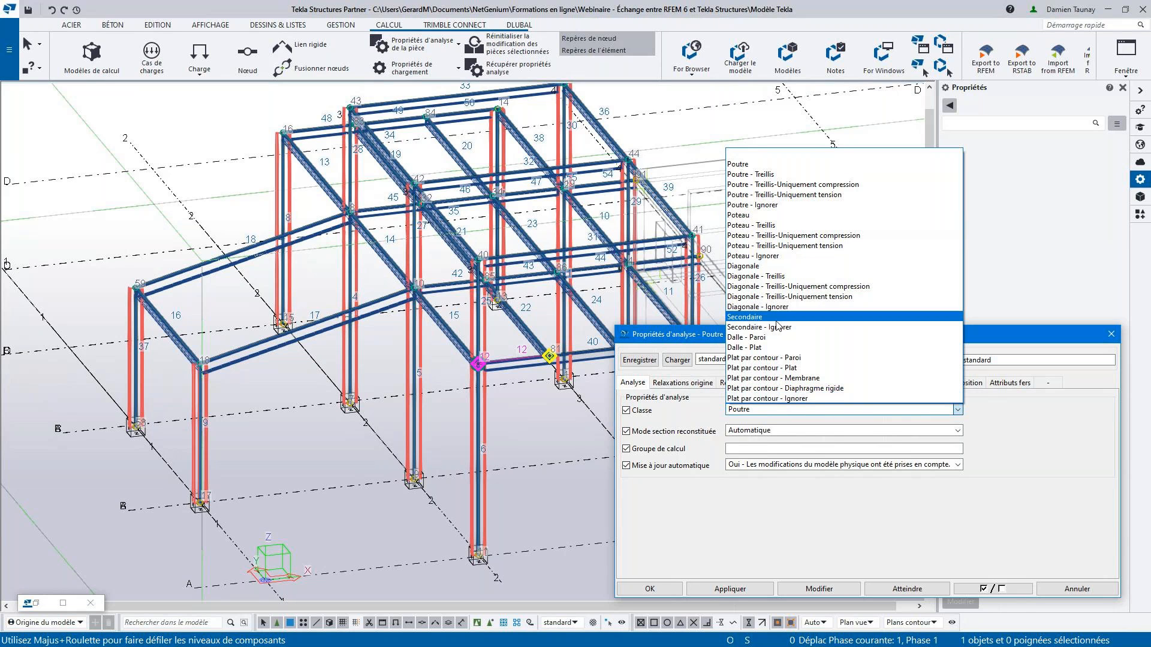
pyautogui.click(798, 175)
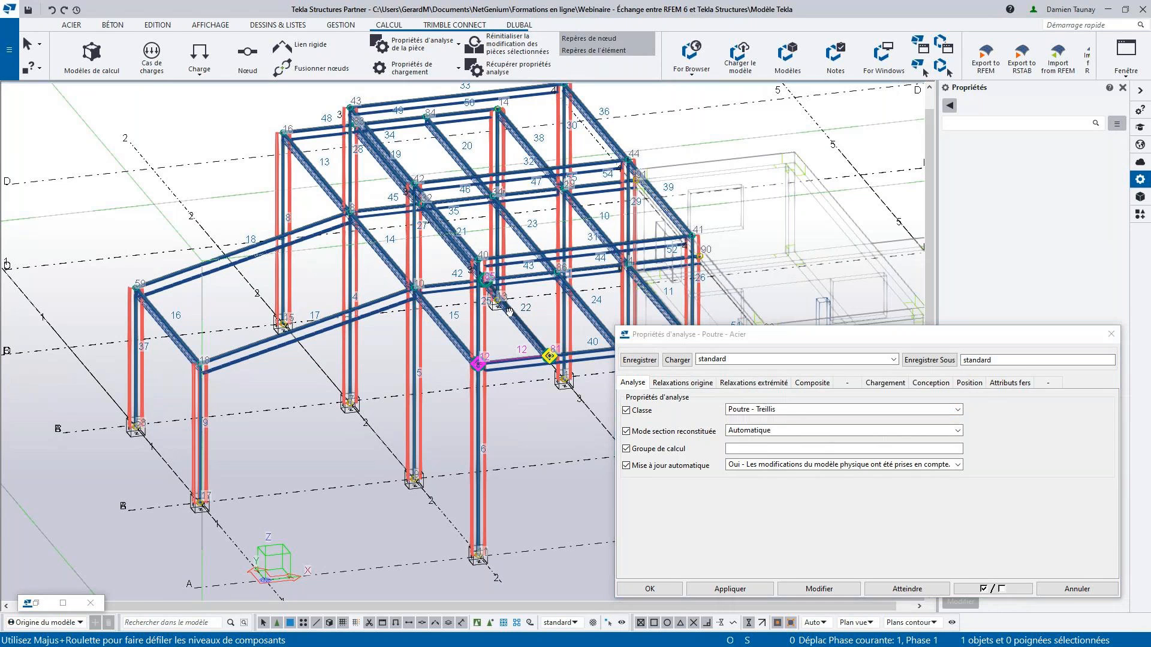
# - In plan view, add all beams running in the Y direction to the selection, then return to the 3D view
pyautogui.scroll(-2, 539, 313)
pyautogui.keyDown('ctrl'); pyautogui.moveTo(561, 311); pyautogui.dragTo(539, 323, button='middle'); pyautogui.keyUp('ctrl')
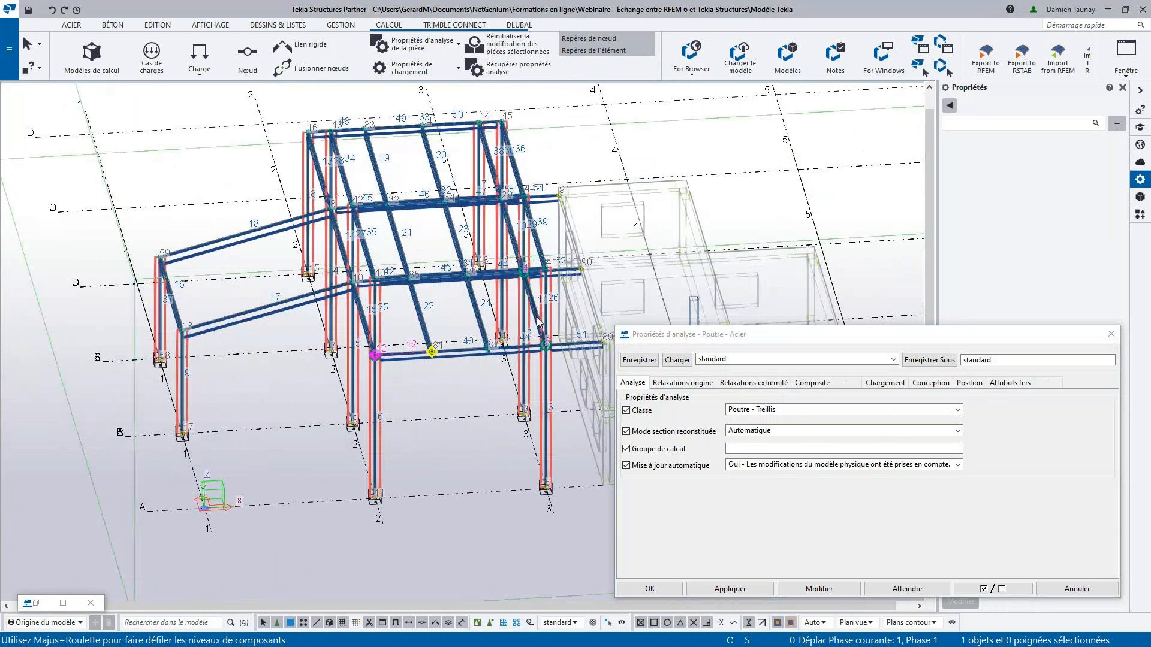
pyautogui.hotkey('ctrl', 'p')
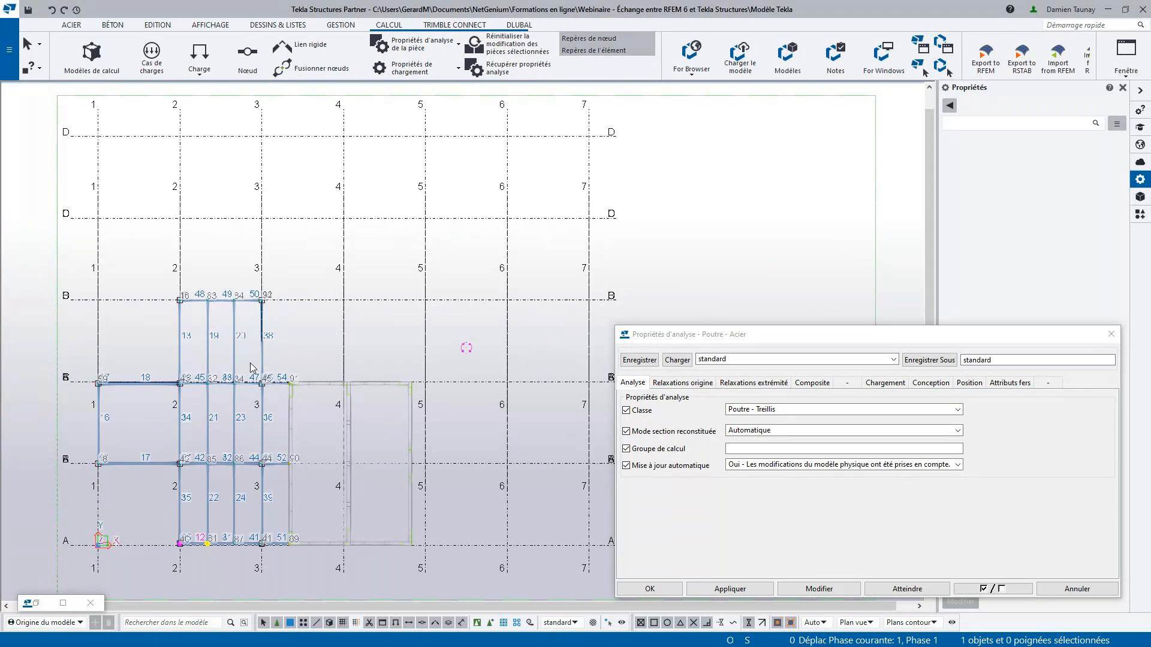
pyautogui.moveTo(187, 384); pyautogui.dragTo(307, 295, button='middle')
pyautogui.scroll(2, 283, 316)
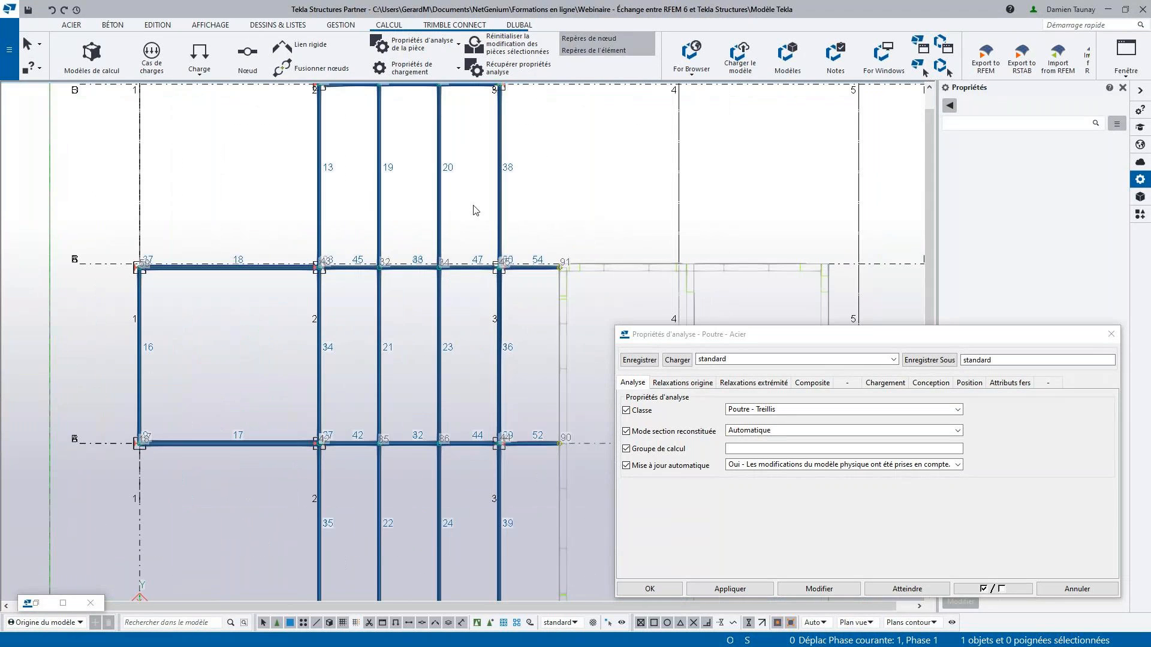
pyautogui.moveTo(538, 232); pyautogui.dragTo(369, 216)
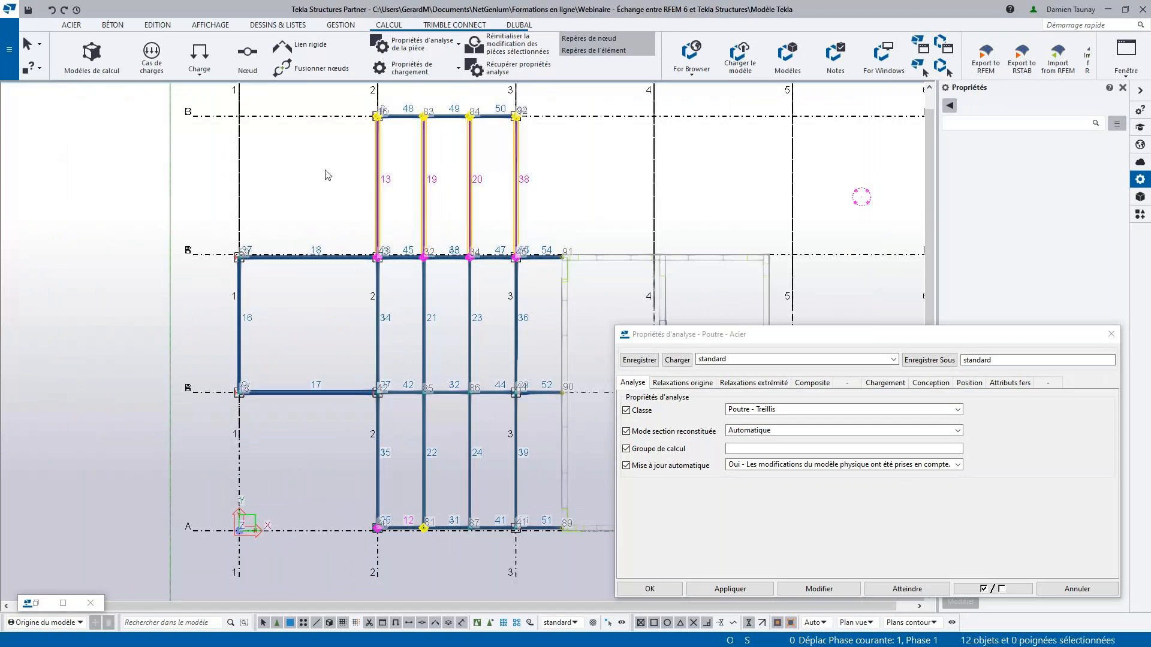
pyautogui.moveTo(535, 355); pyautogui.dragTo(184, 317)
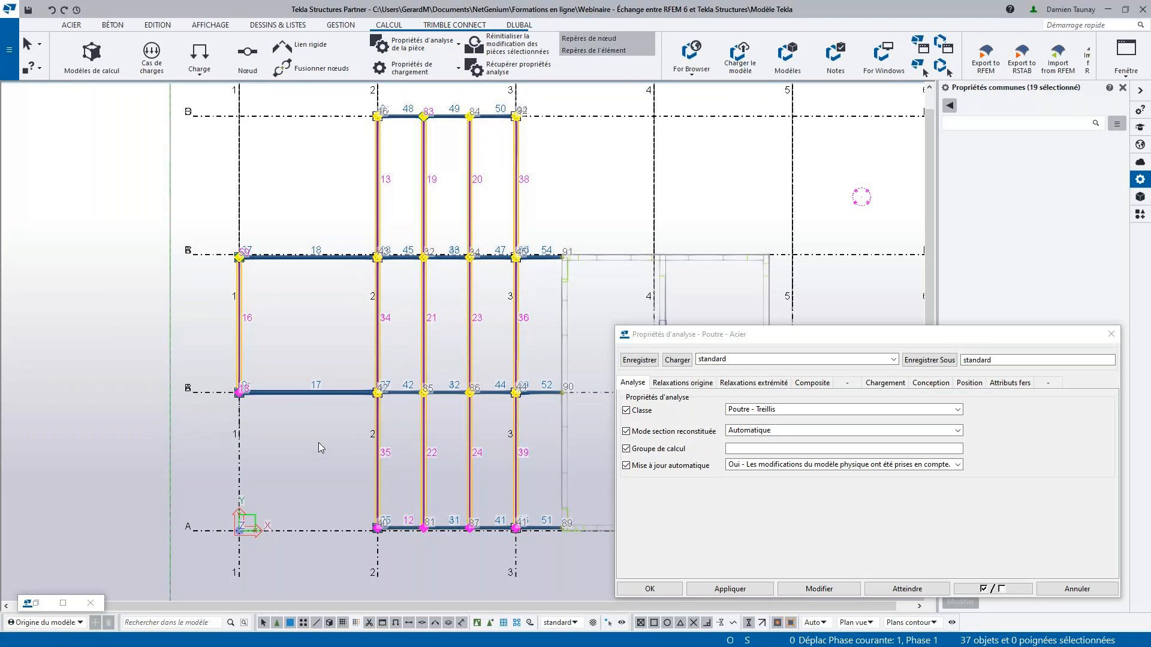
pyautogui.scroll(-3, 319, 443)
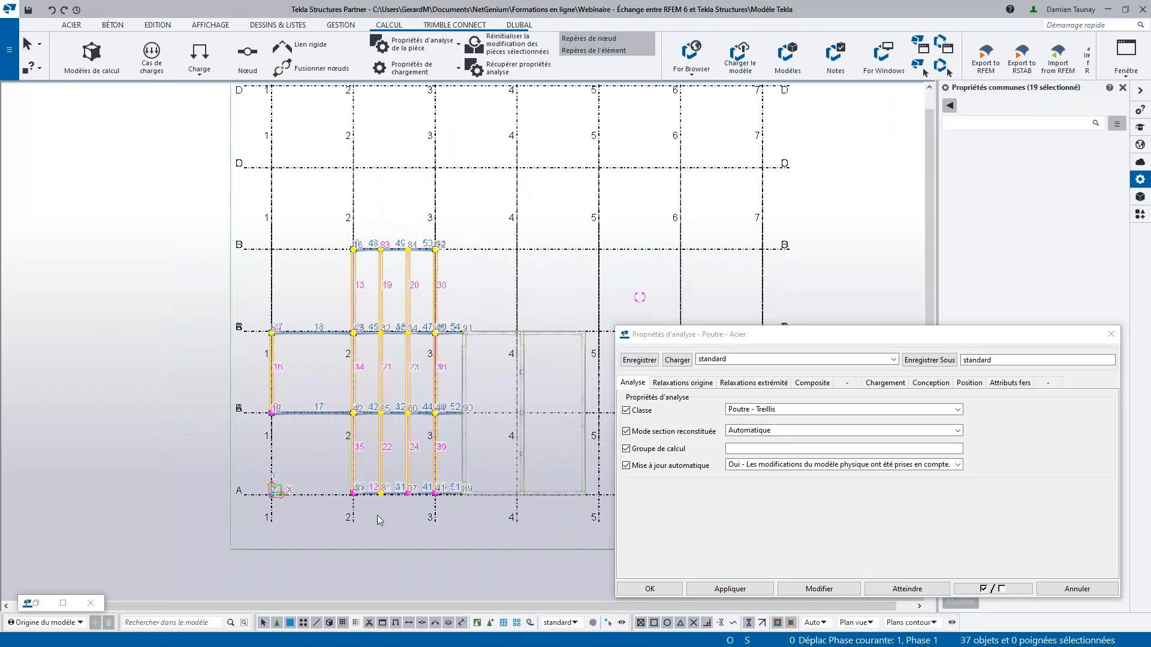
pyautogui.keyDown('ctrl'); pyautogui.moveTo(378, 520); pyautogui.dragTo(392, 384, button='middle'); pyautogui.keyUp('ctrl')
pyautogui.scroll(3, 393, 384)
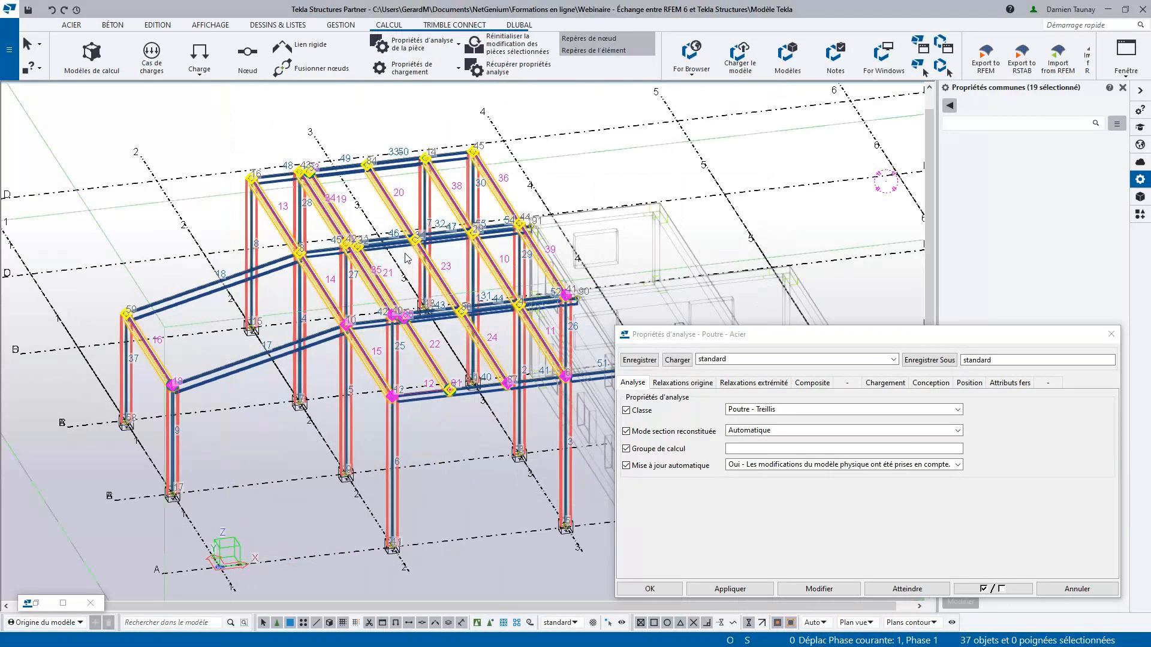
# - Apply the class Poutre - Treillis to all selected beams and close the analysis properties
pyautogui.click(759, 410)
pyautogui.click(759, 413)
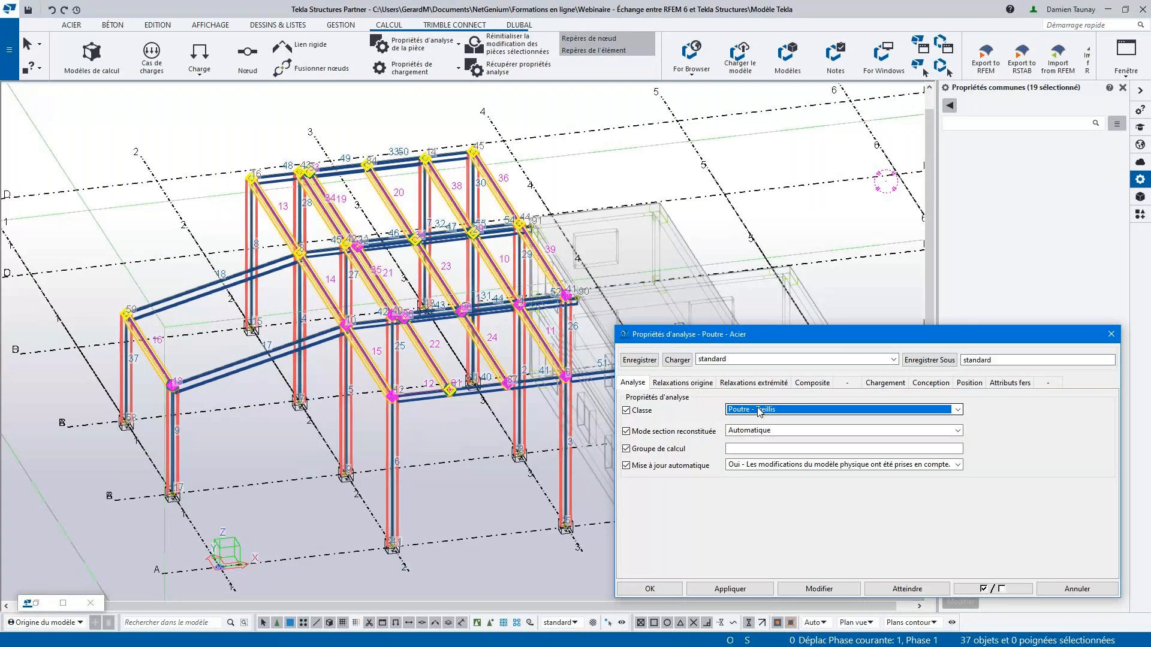
pyautogui.click(802, 588)
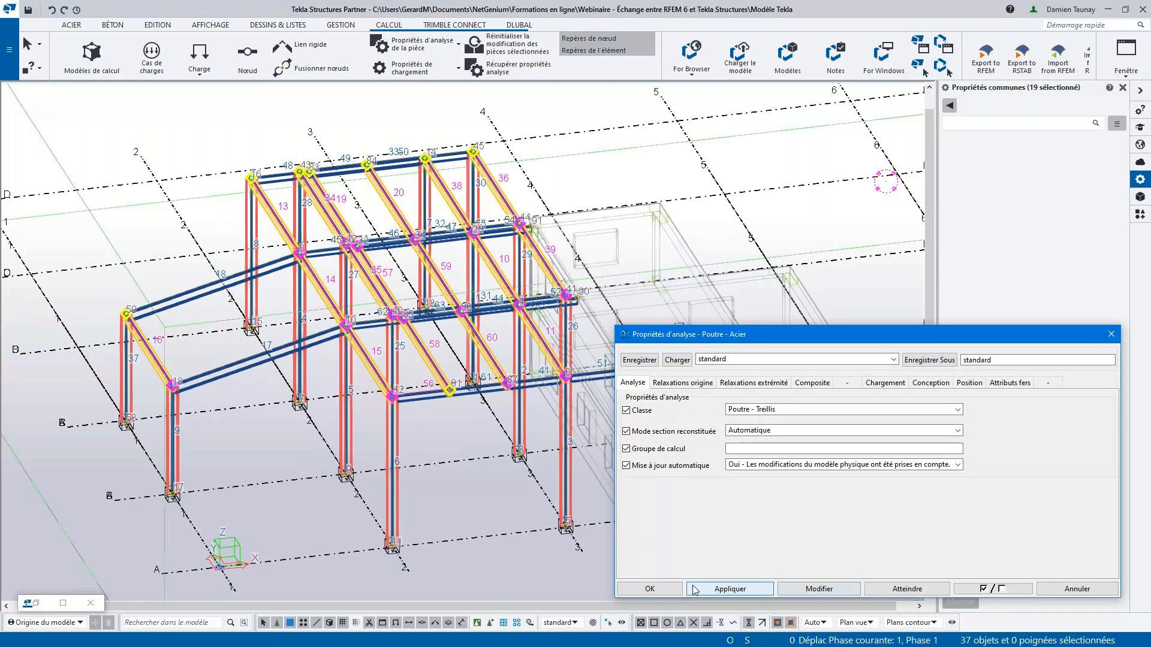
pyautogui.click(663, 591)
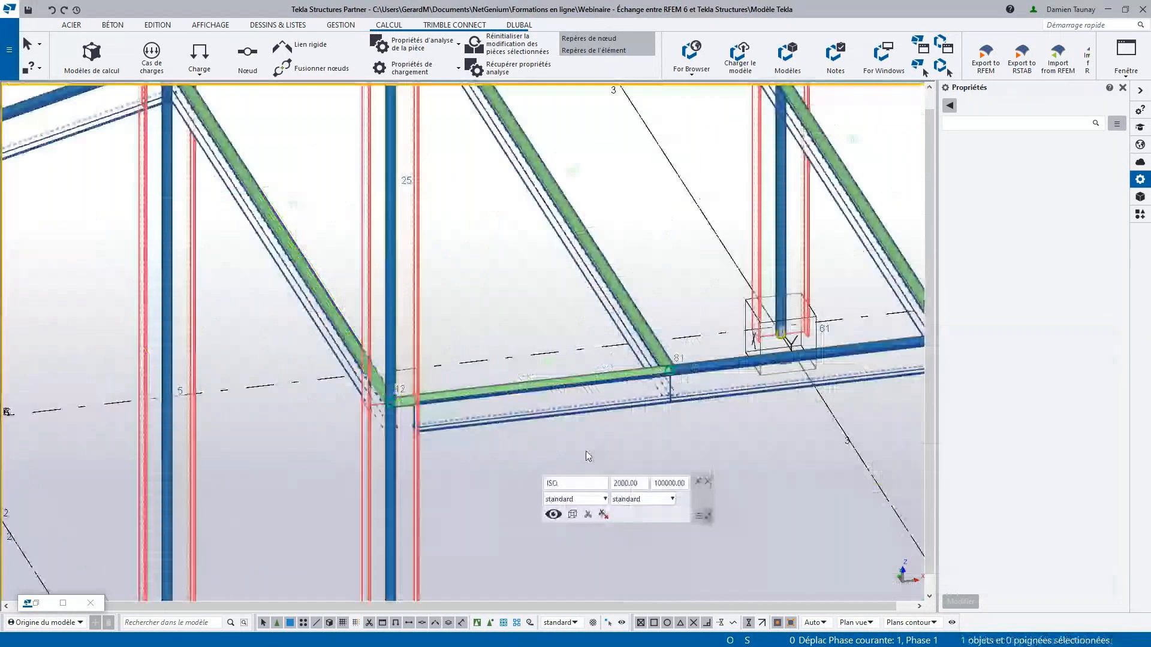
# - Set the analysis class of the front edge beam next to the front column back to Poutre
pyautogui.click(531, 439)
pyautogui.click(567, 412)
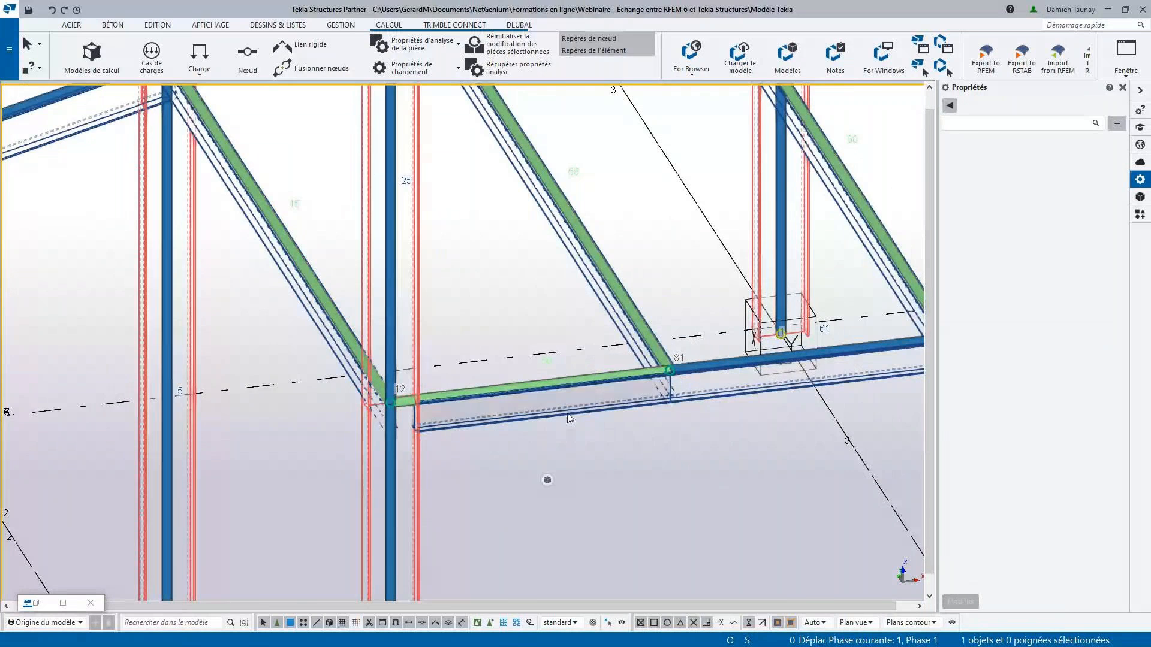
pyautogui.scroll(-3, 568, 412)
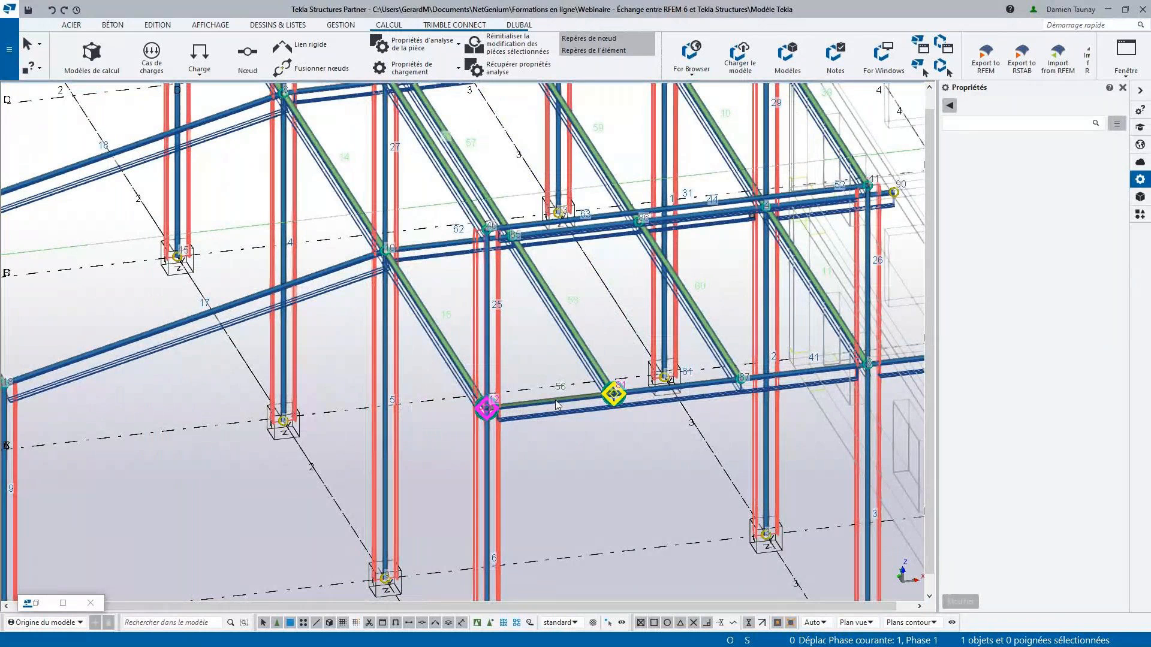
pyautogui.doubleClick(558, 405)
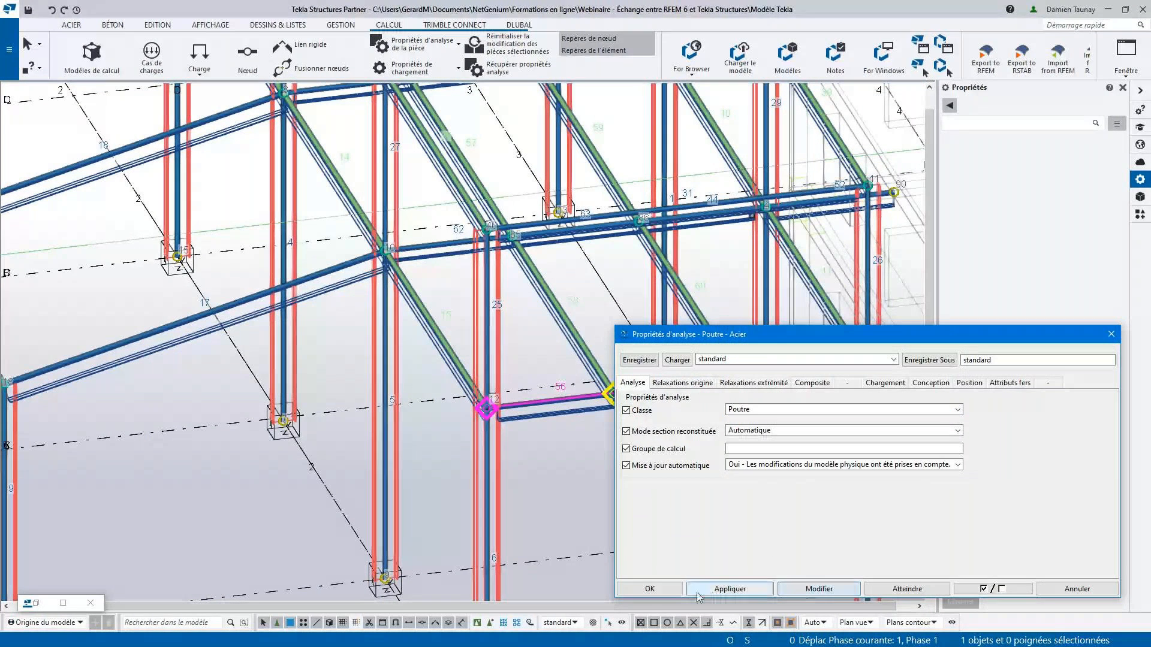
pyautogui.click(663, 589)
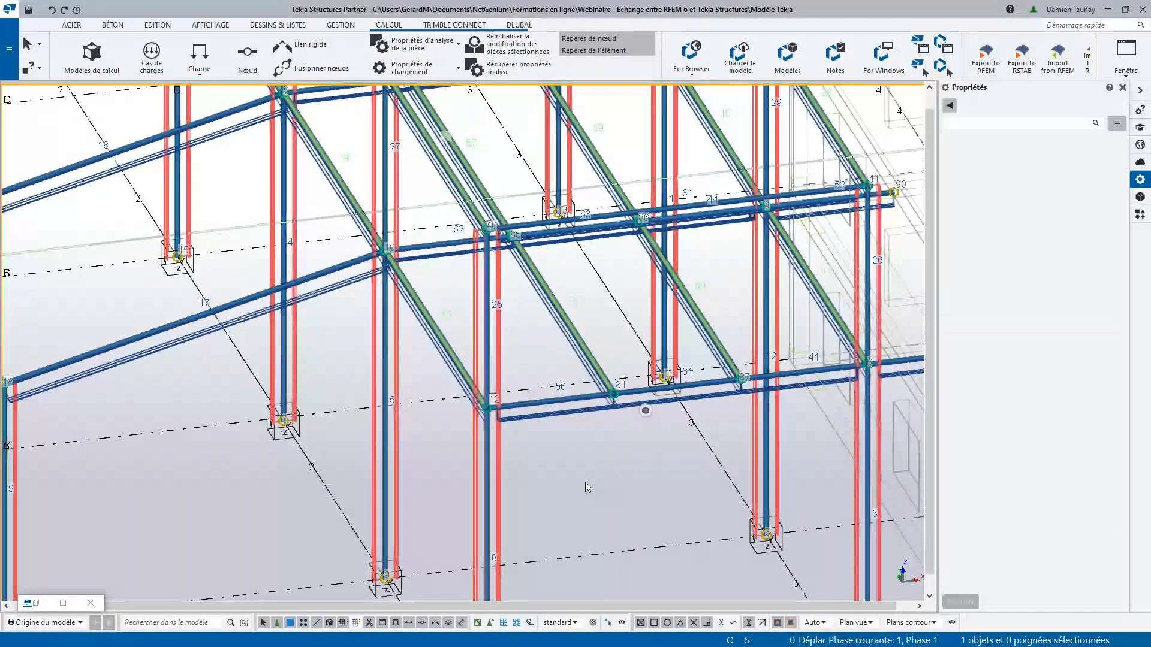
# - Open the analysis node properties of the support at the foot of the front column
pyautogui.scroll(-3, 480, 347)
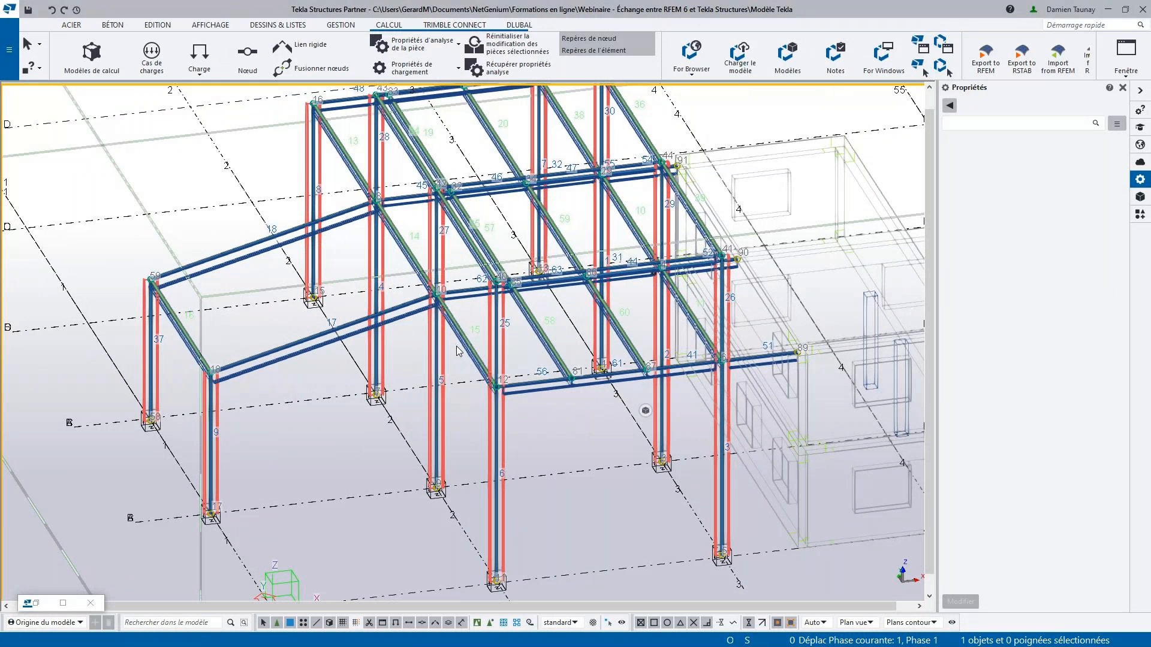
pyautogui.scroll(-3, 457, 345)
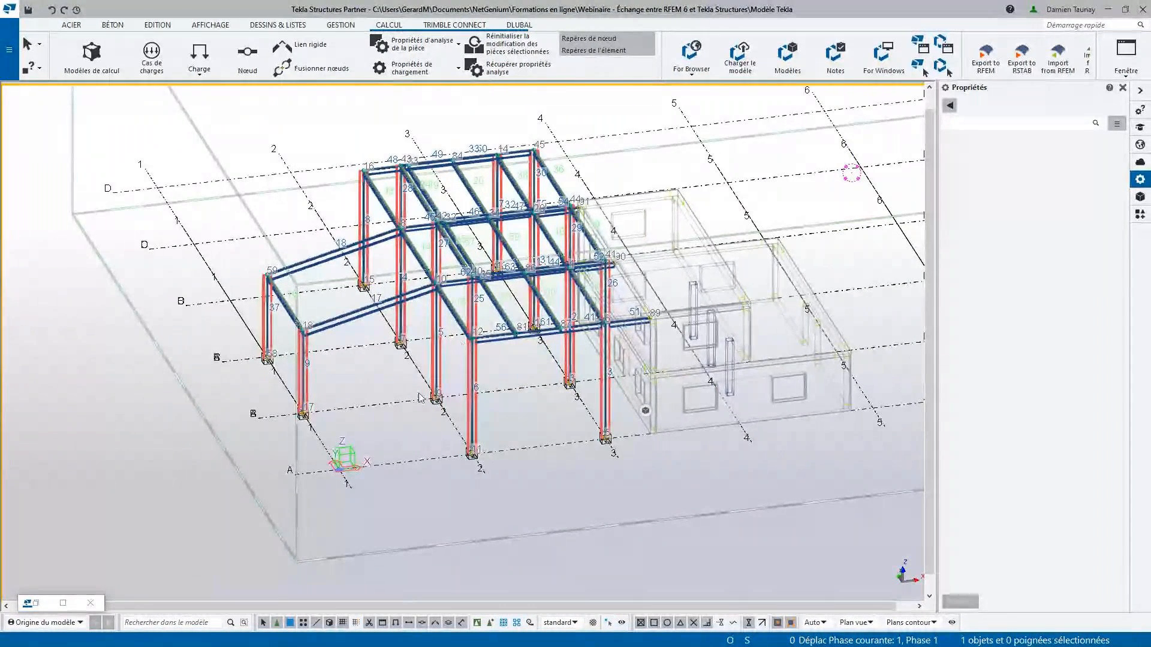
pyautogui.scroll(2, 462, 346)
pyautogui.moveTo(472, 416); pyautogui.dragTo(459, 434, button='middle')
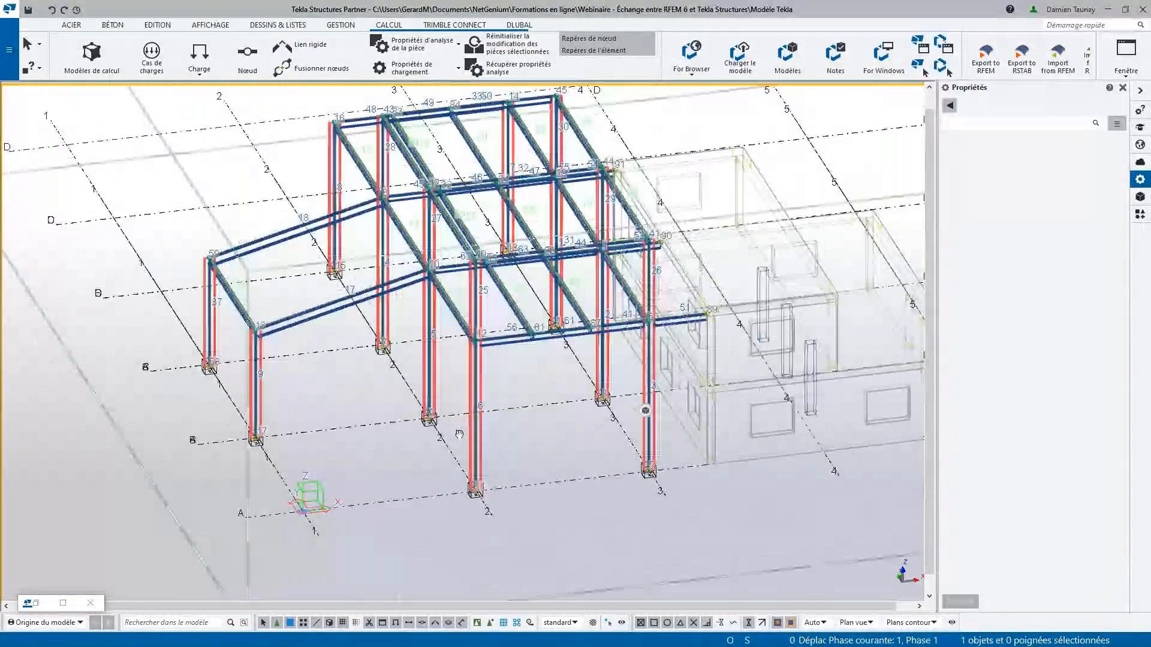
pyautogui.scroll(5, 480, 493)
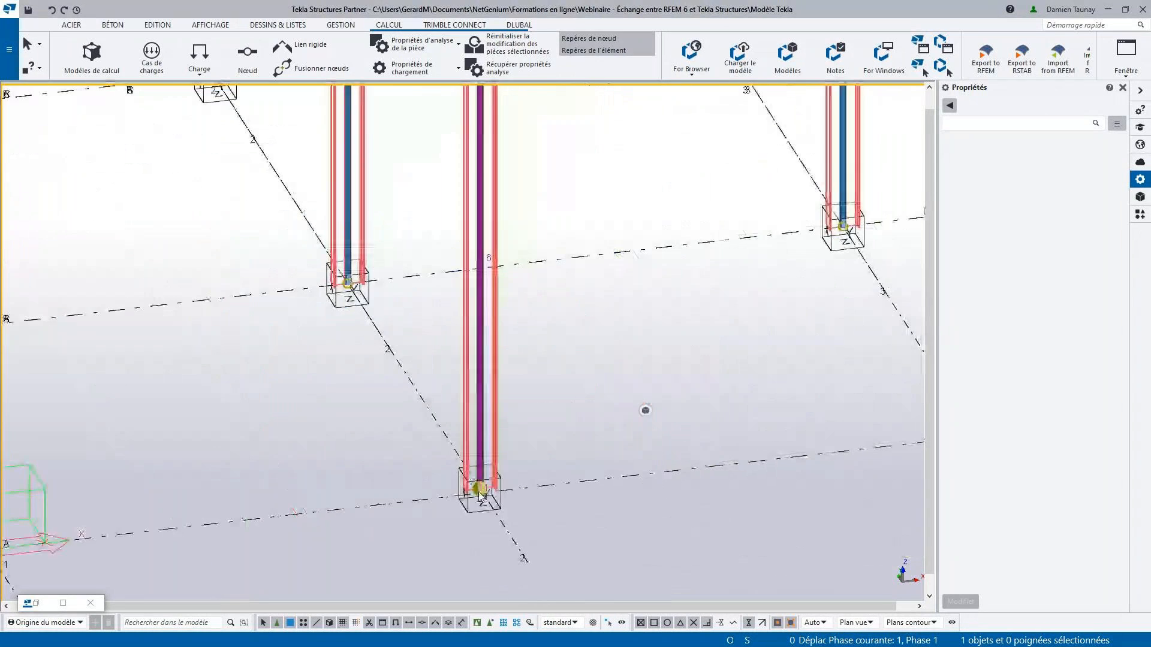
pyautogui.scroll(-4, 479, 495)
pyautogui.scroll(1, 480, 495)
pyautogui.doubleClick(479, 492)
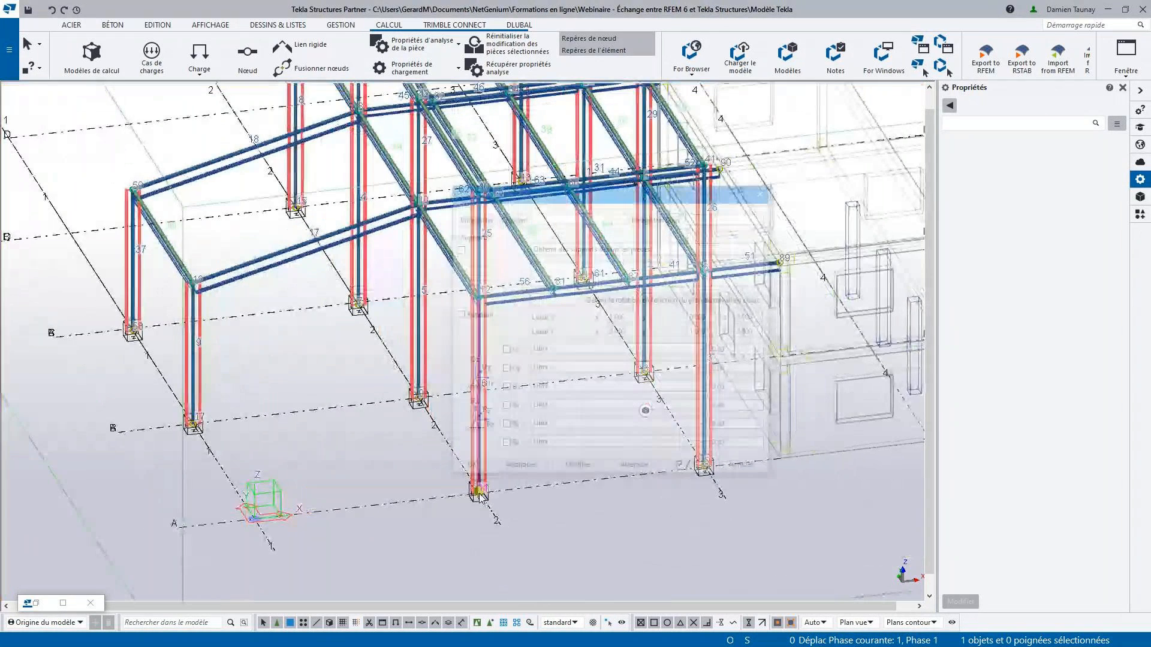
pyautogui.moveTo(560, 200); pyautogui.dragTo(665, 333)
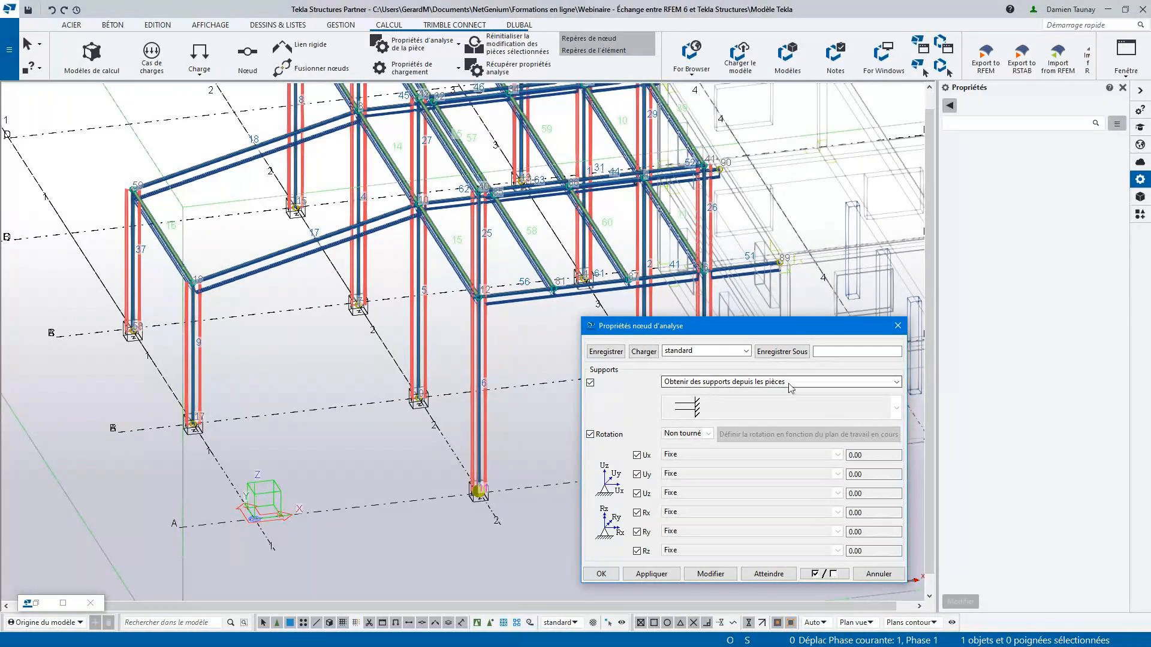
# - Review the node's support source options, keep Obtenir des supports depuis les pièces and close the node properties
pyautogui.click(896, 384)
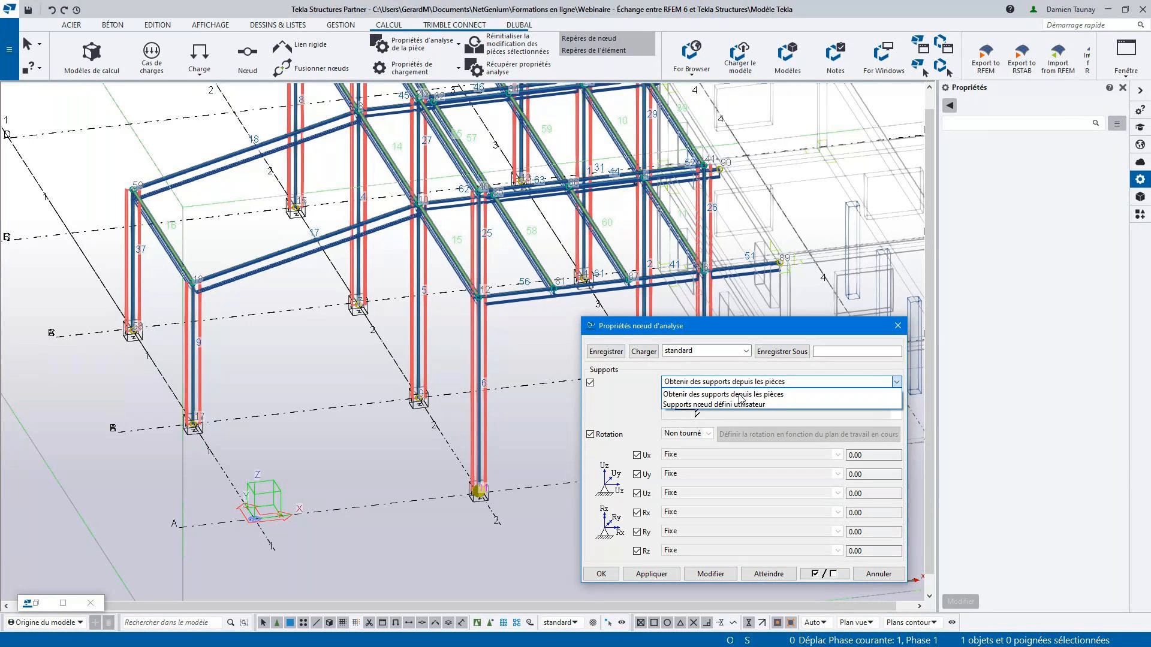
pyautogui.click(650, 405)
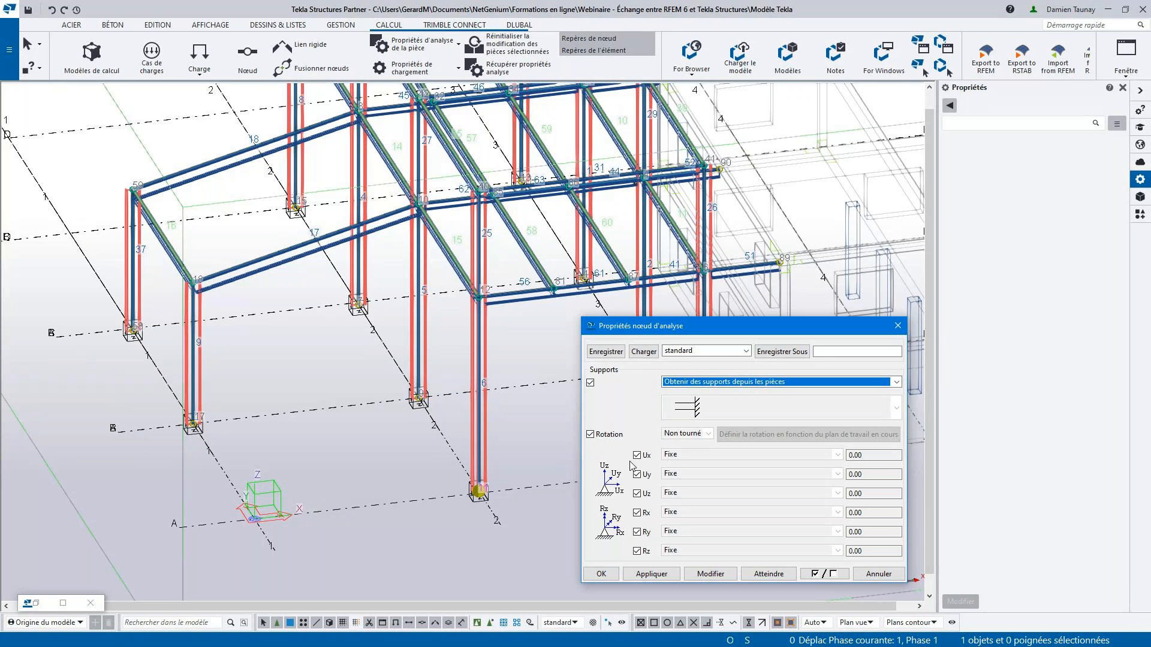
pyautogui.click(726, 383)
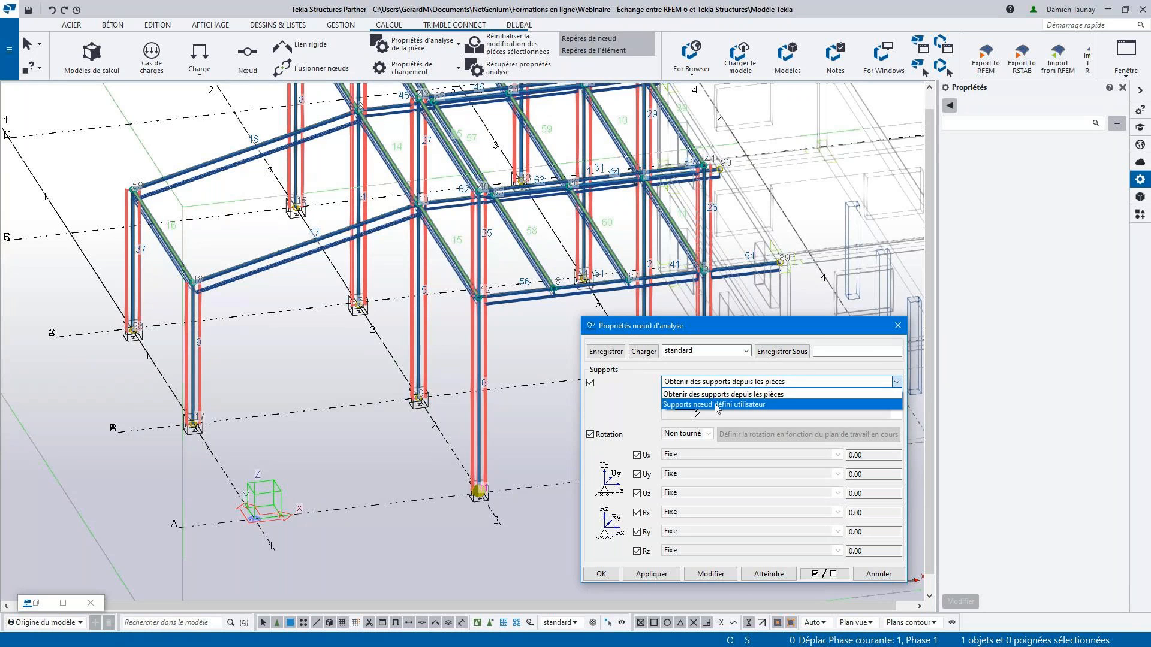
pyautogui.click(728, 395)
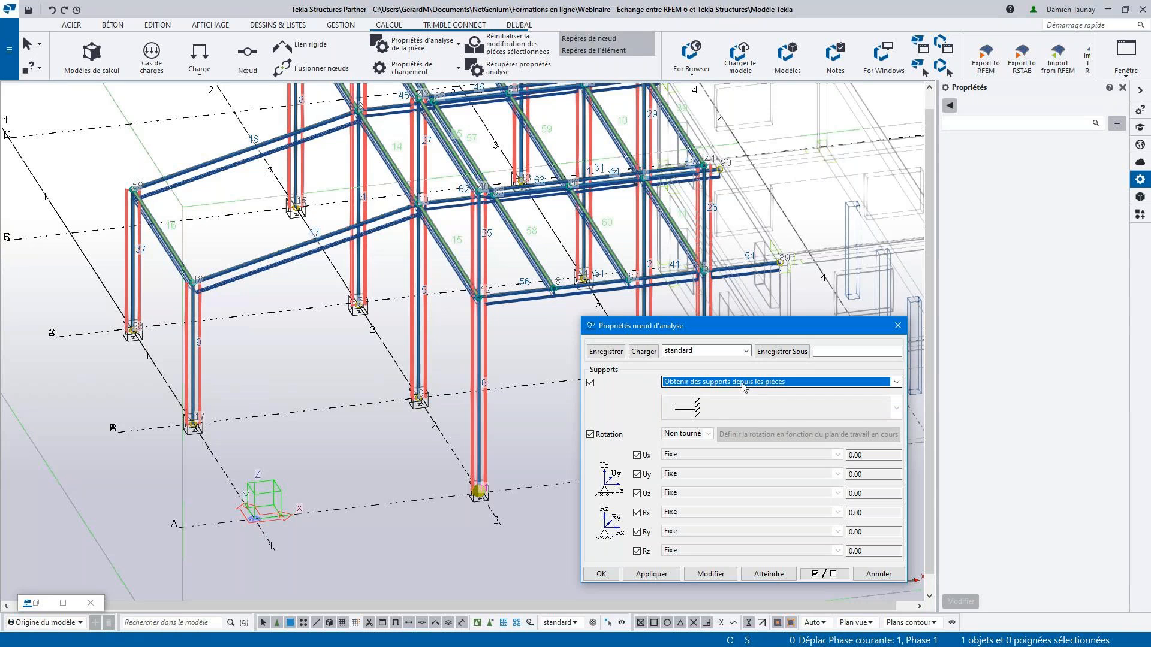
pyautogui.click(898, 326)
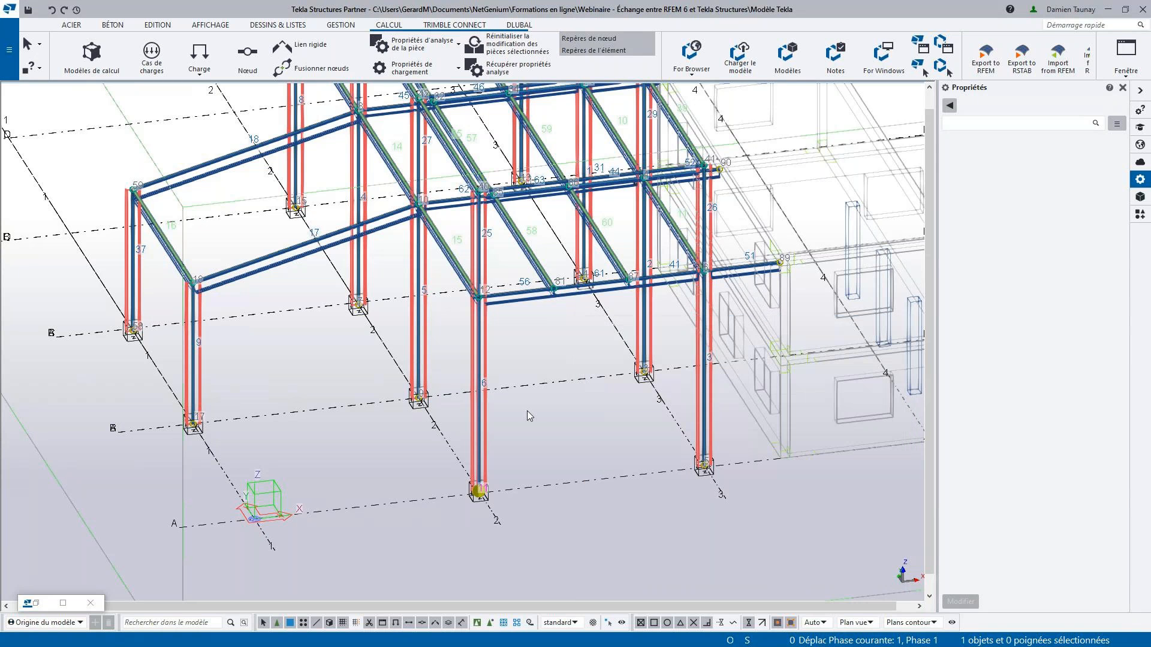
# - Open the front column's analysis properties and review the release settings at its origin and its end
pyautogui.doubleClick(483, 395)
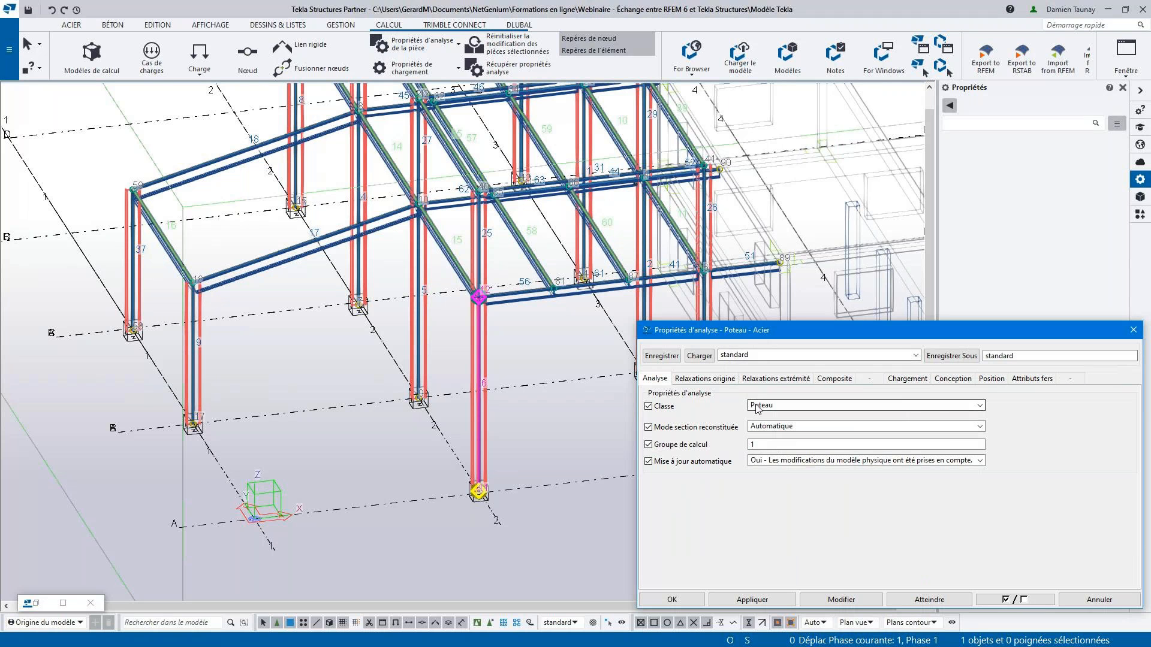
pyautogui.click(716, 382)
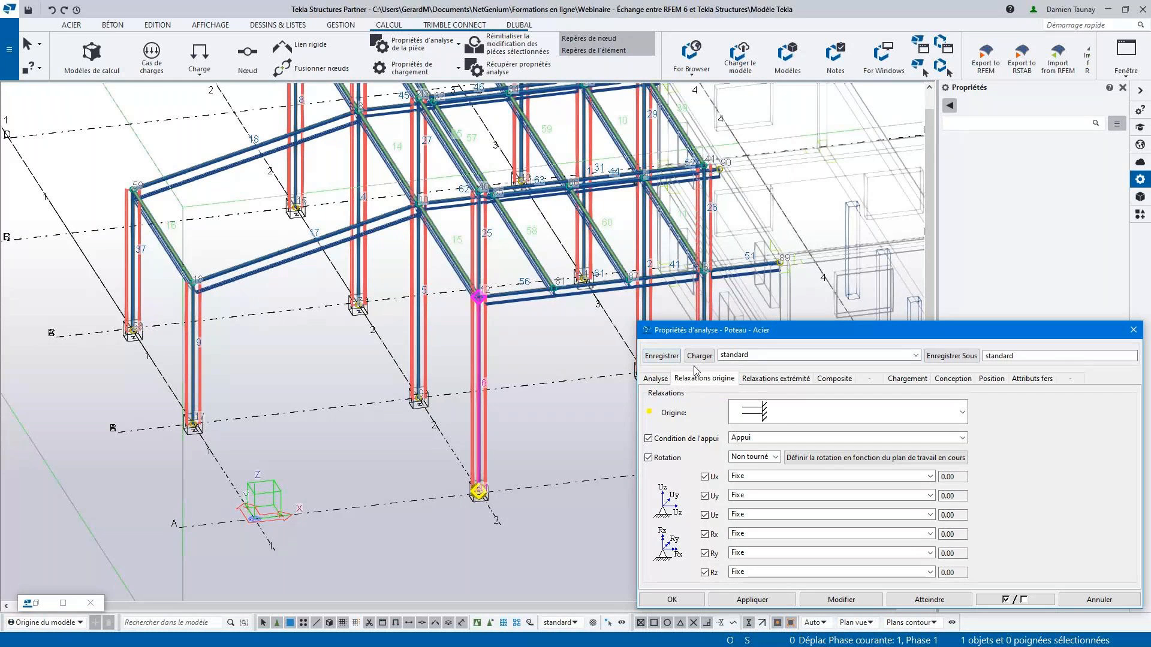
pyautogui.click(760, 379)
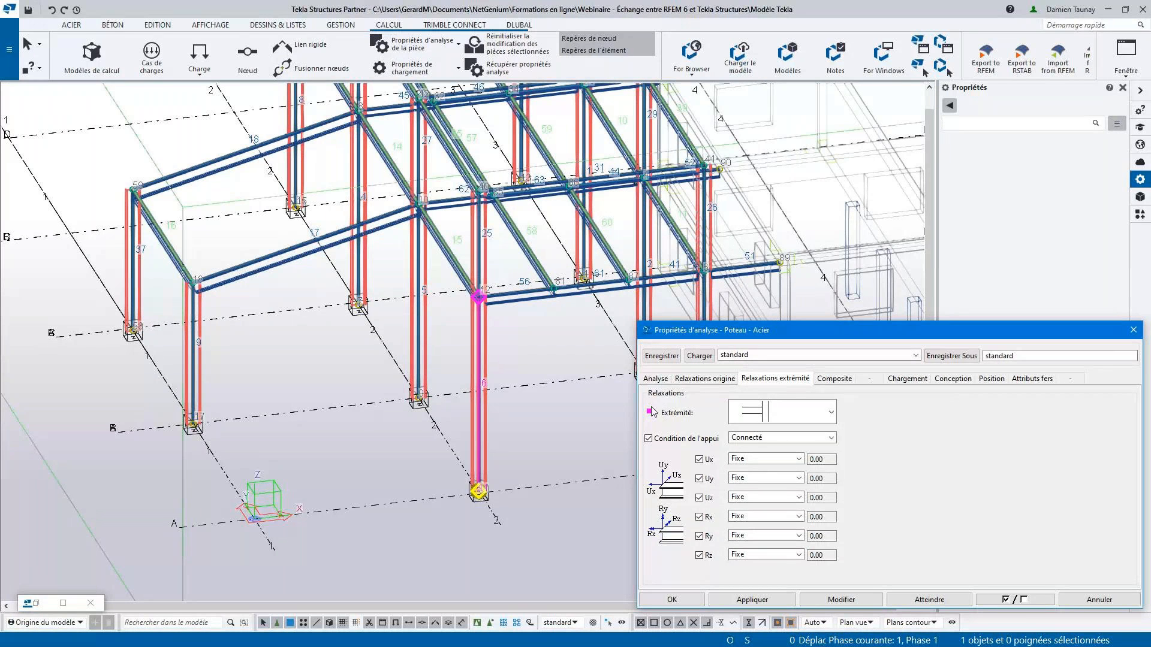
pyautogui.click(699, 384)
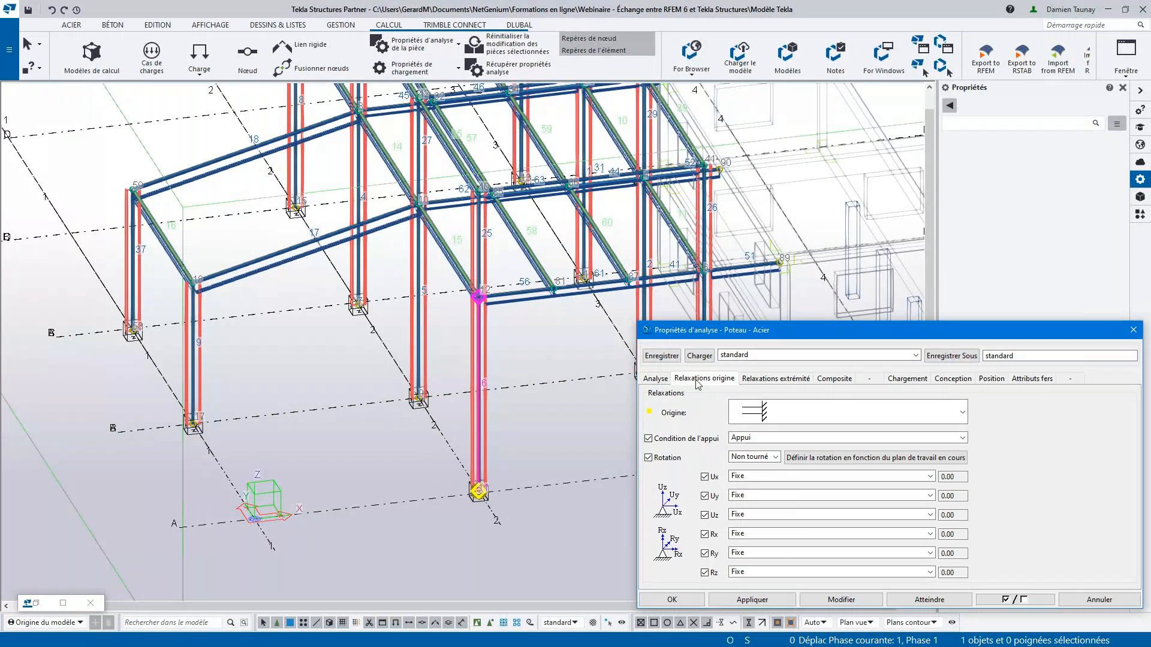
# - Try the Connecté support condition at the front column's origin and restore Appui
pyautogui.click(782, 441)
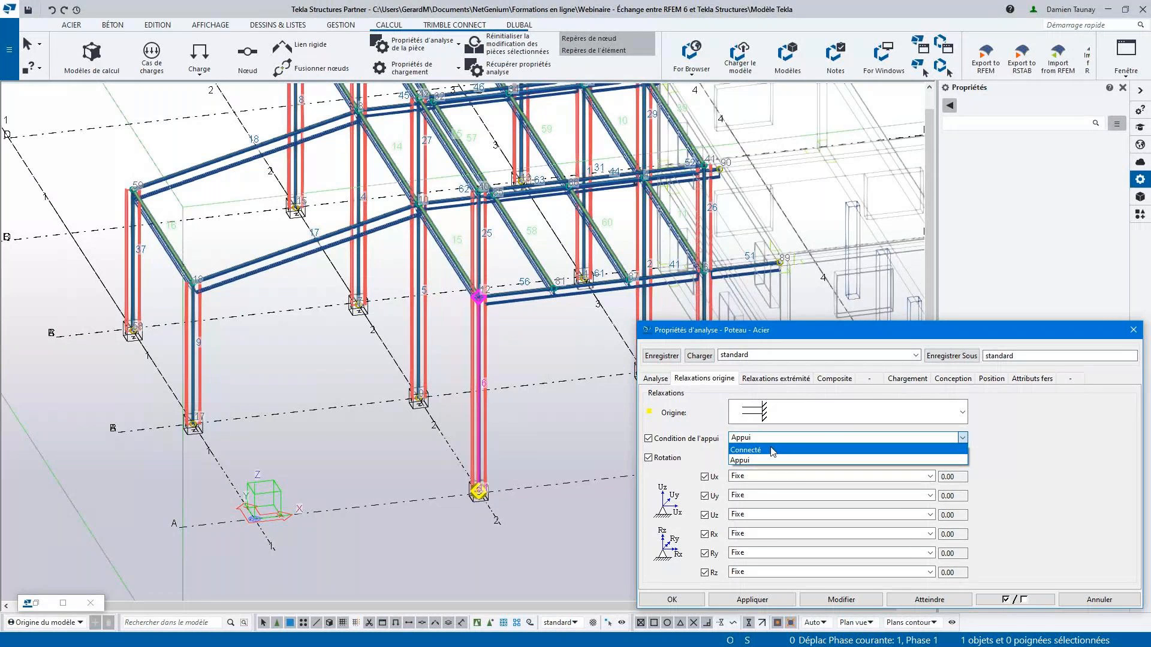
pyautogui.click(772, 451)
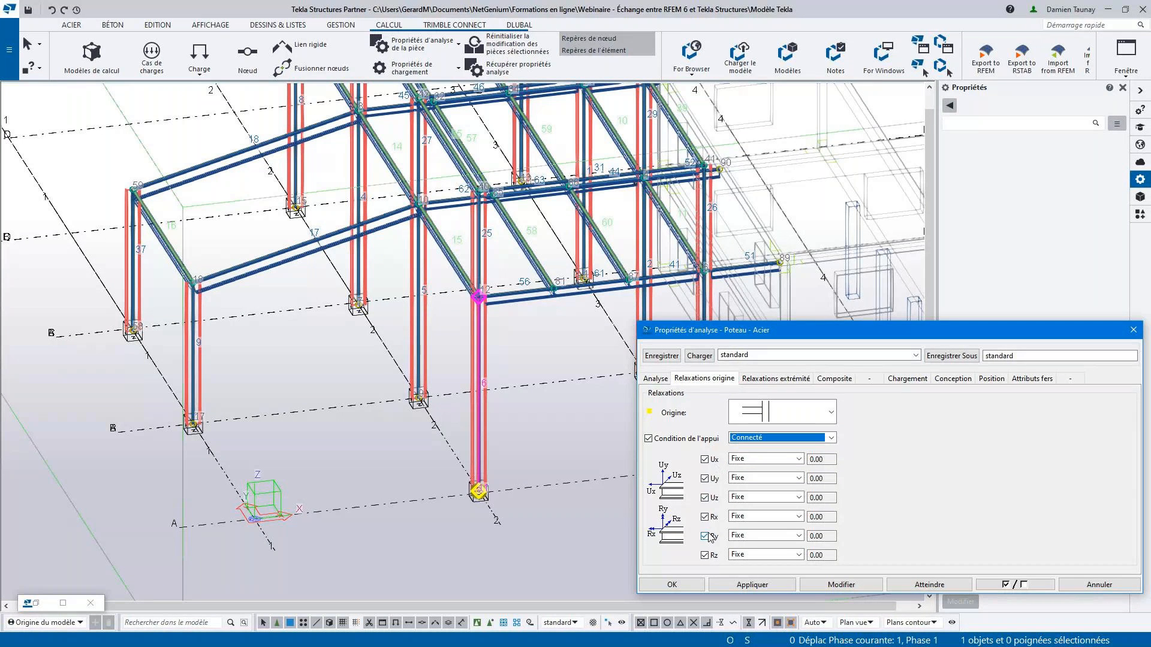
pyautogui.click(777, 438)
pyautogui.click(754, 461)
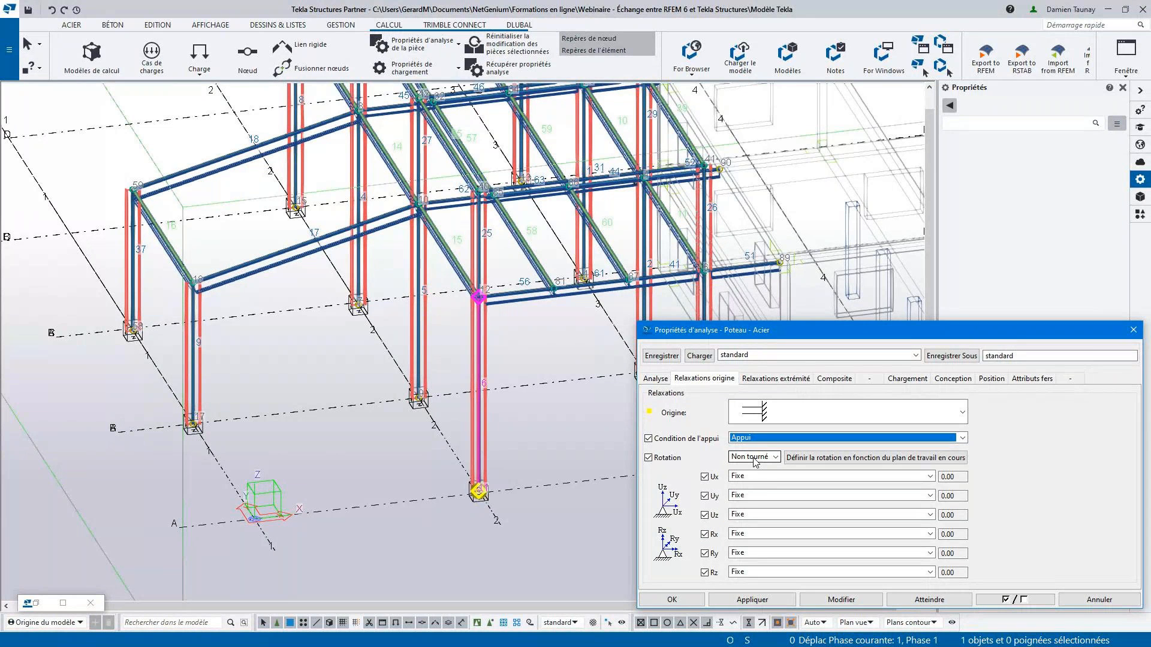
# - Load the Appui - Articulé preset, apply it to all the ground-level columns and close the analysis properties
pyautogui.click(914, 357)
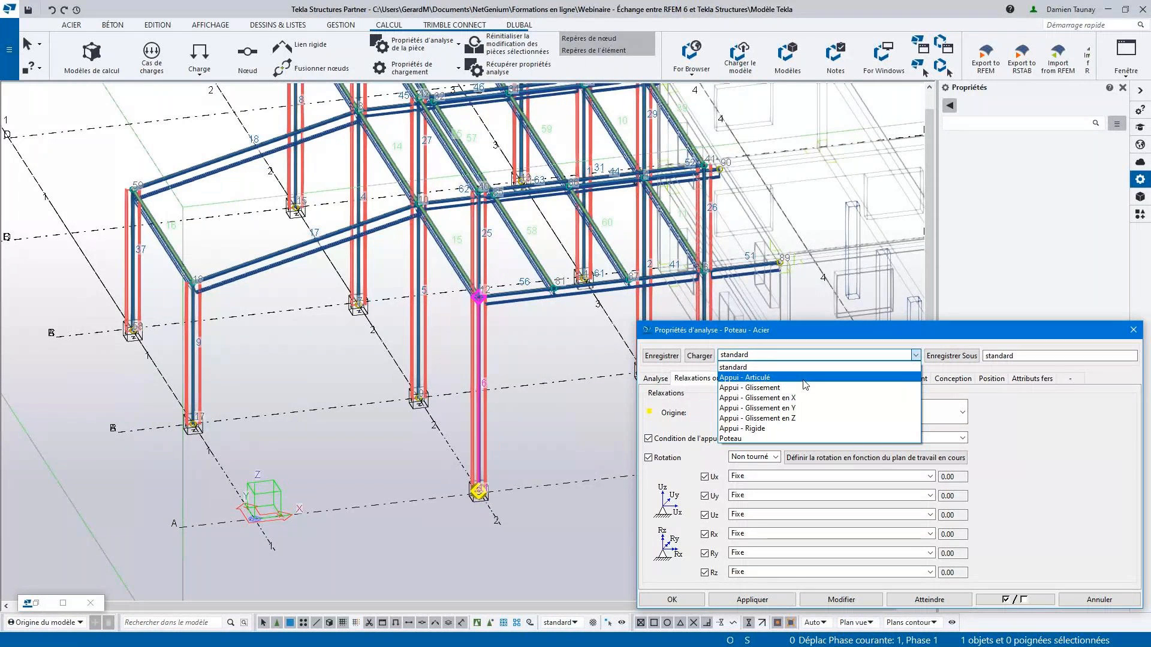
pyautogui.click(770, 378)
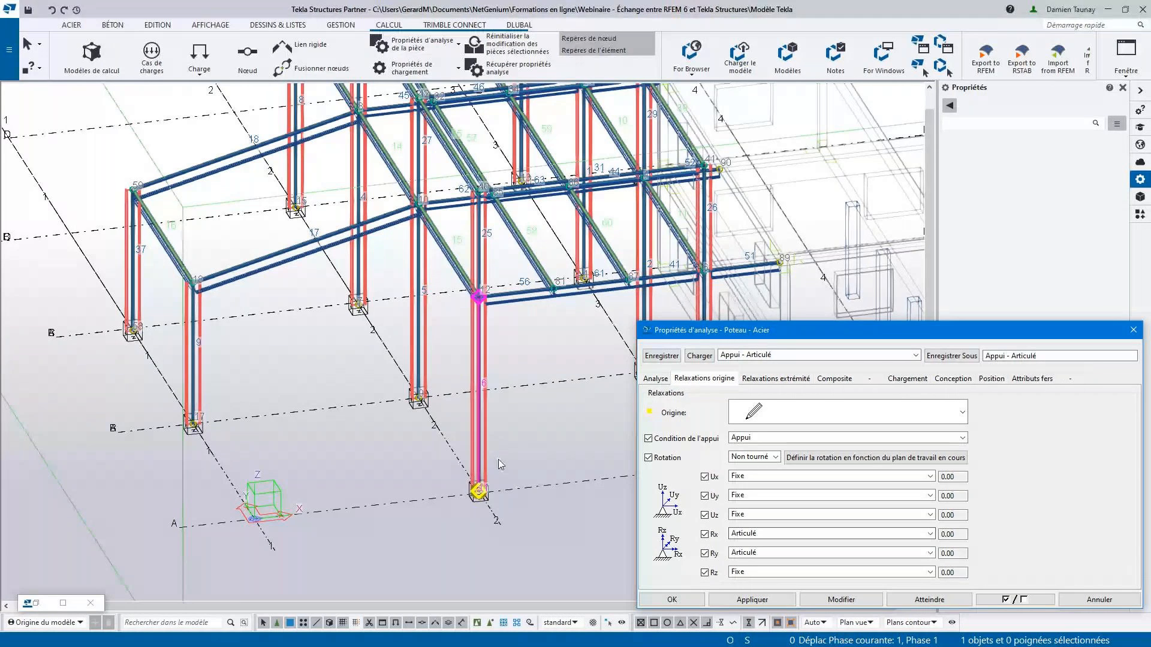
pyautogui.scroll(-5, 498, 459)
pyautogui.keyDown('ctrl'); pyautogui.moveTo(498, 459); pyautogui.dragTo(441, 310, button='middle'); pyautogui.keyUp('ctrl')
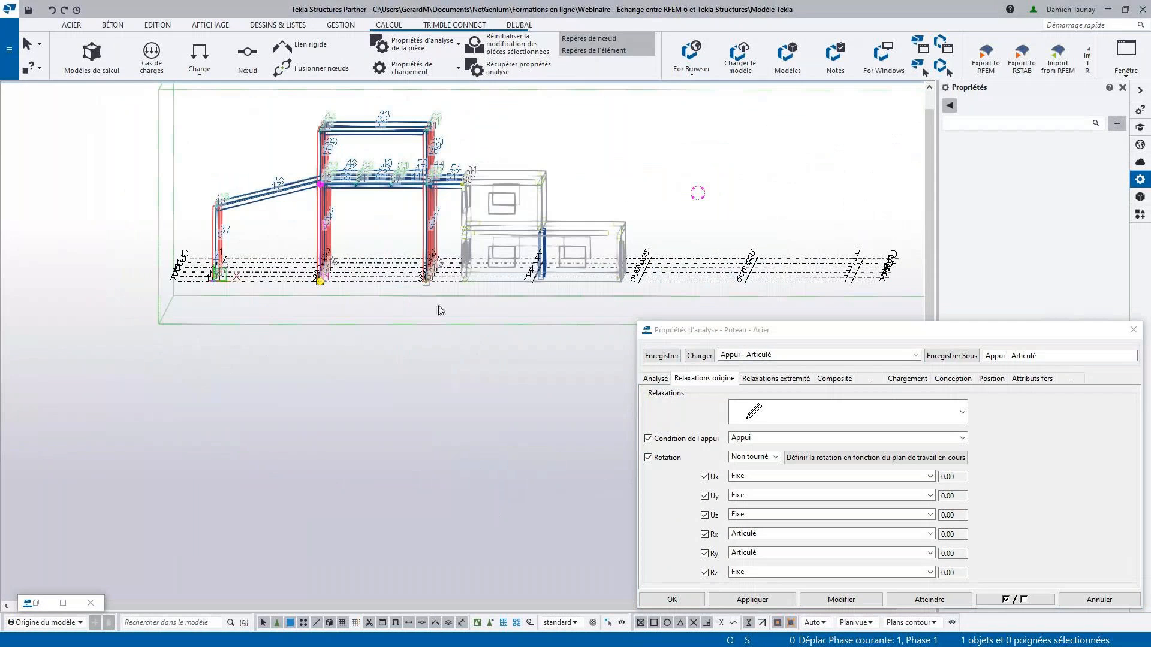
pyautogui.moveTo(439, 310); pyautogui.dragTo(201, 251)
pyautogui.keyDown('ctrl'); pyautogui.moveTo(264, 287); pyautogui.dragTo(361, 356, button='middle'); pyautogui.keyUp('ctrl')
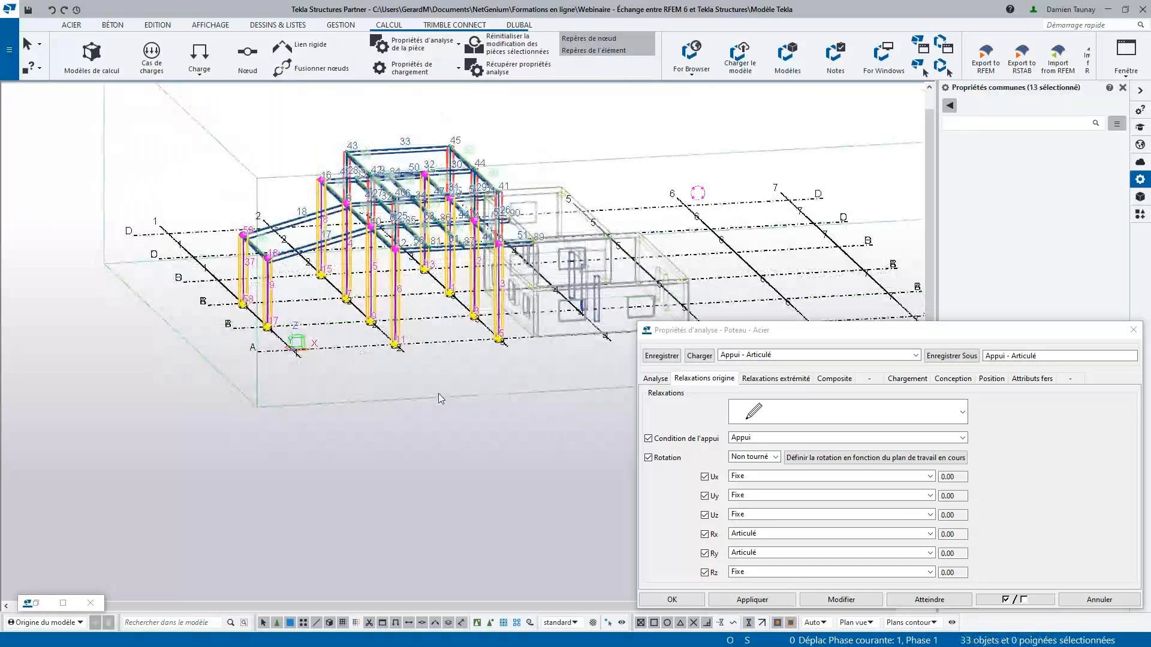
pyautogui.click(821, 600)
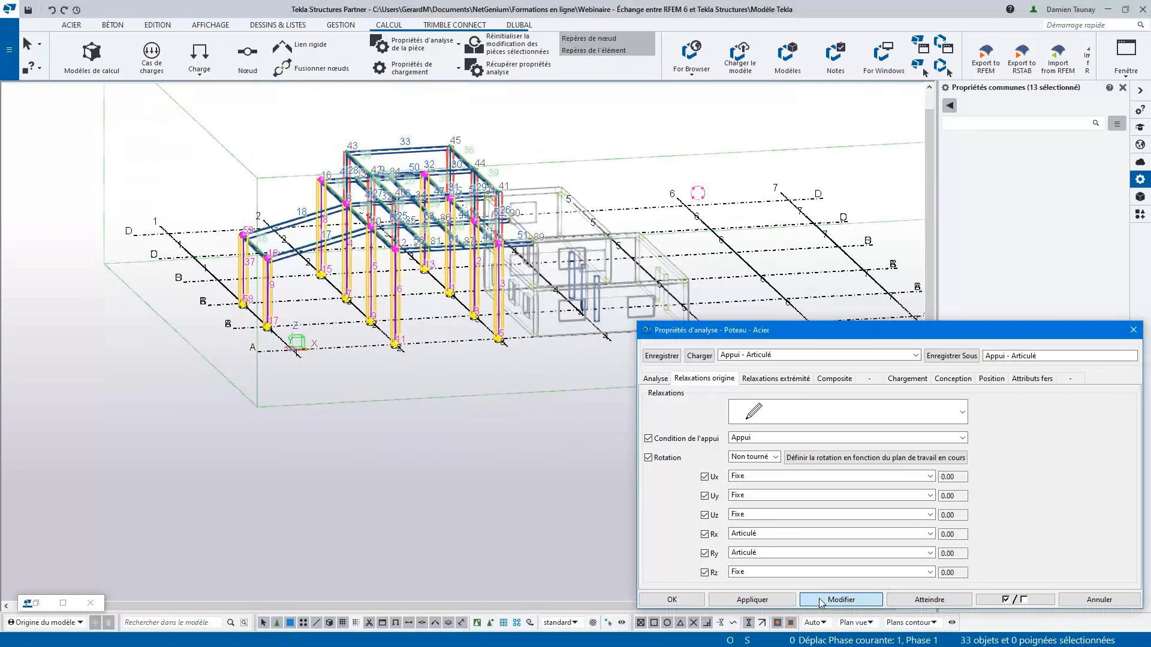
pyautogui.click(695, 600)
pyautogui.click(480, 430)
# - Check the origin releases of the column behind the front column in its analysis properties, and close them
pyautogui.moveTo(442, 383); pyautogui.dragTo(518, 432, button='middle')
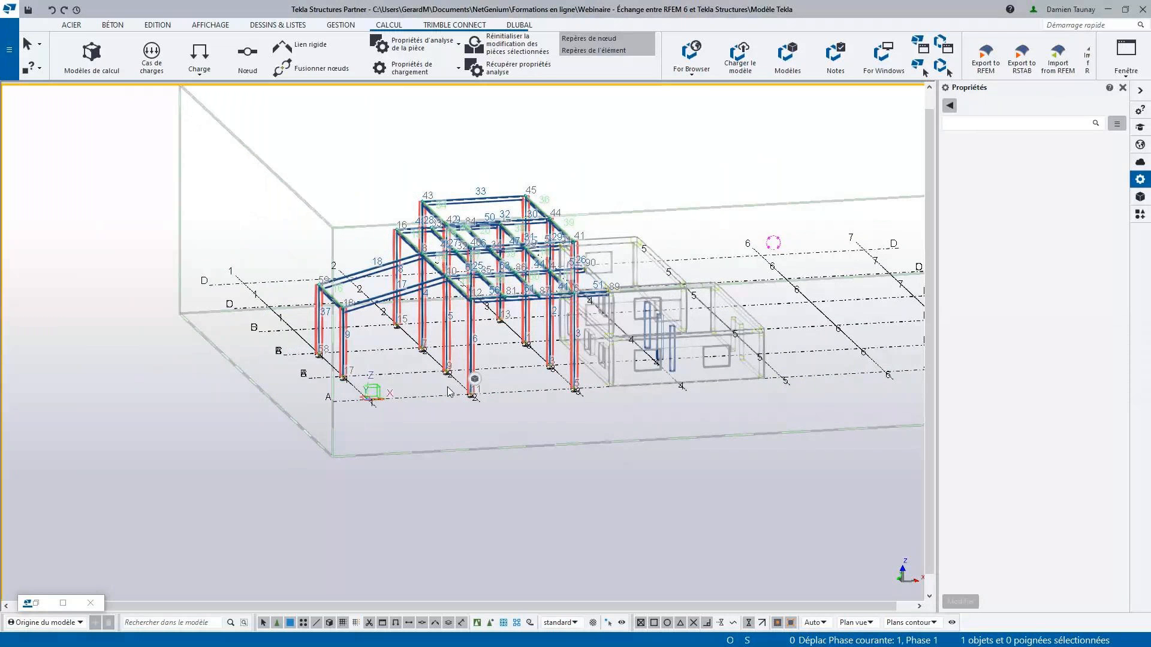
pyautogui.scroll(5, 450, 396)
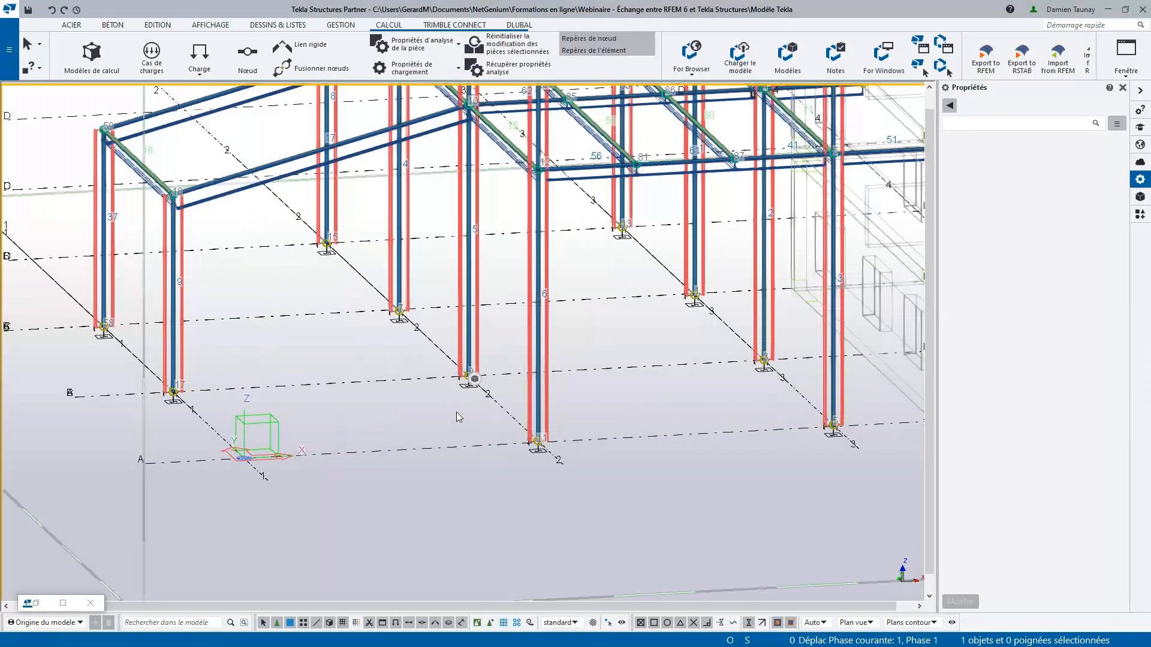
pyautogui.moveTo(451, 407); pyautogui.dragTo(436, 397, button='middle')
pyautogui.click(453, 307)
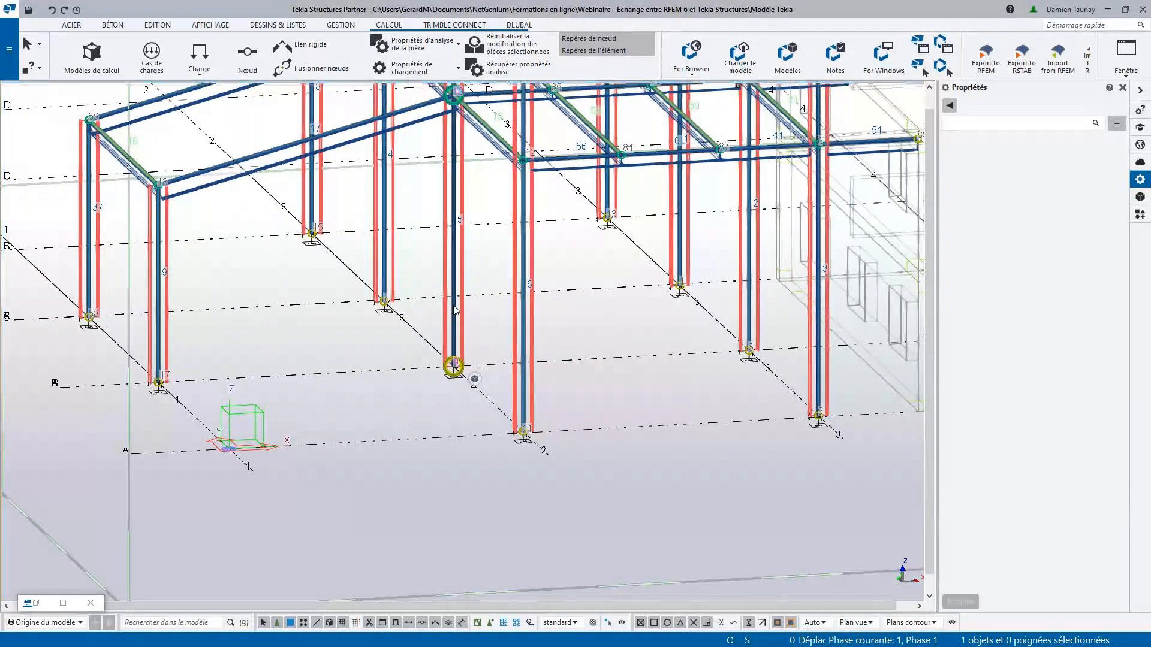
pyautogui.doubleClick(454, 310)
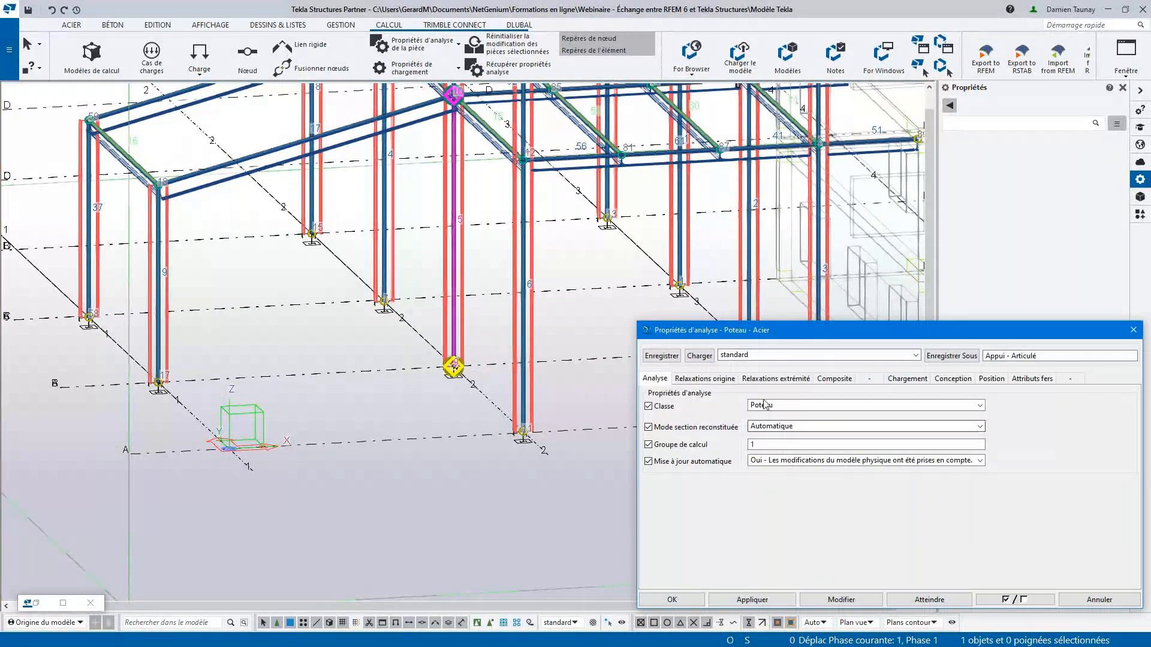
pyautogui.moveTo(1049, 356); pyautogui.dragTo(983, 357)
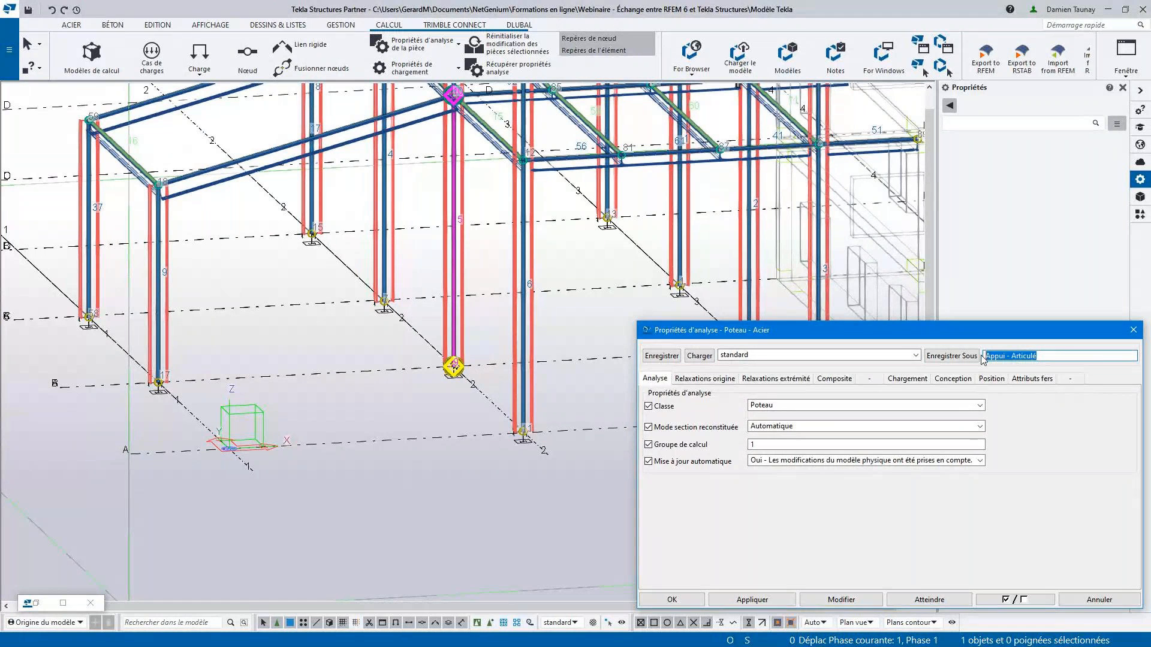
pyautogui.click(728, 379)
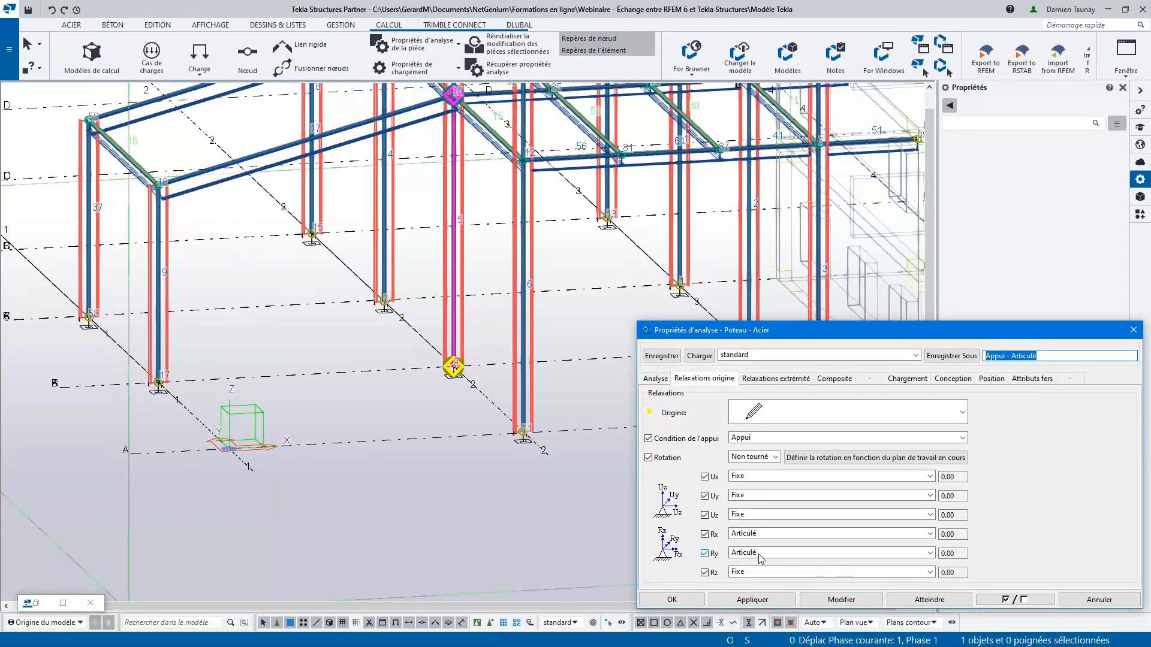
pyautogui.click(1132, 330)
# - Inspect the analysis node at that column's foot, keep Obtenir des supports depuis les pièces and close its properties
pyautogui.click(462, 373)
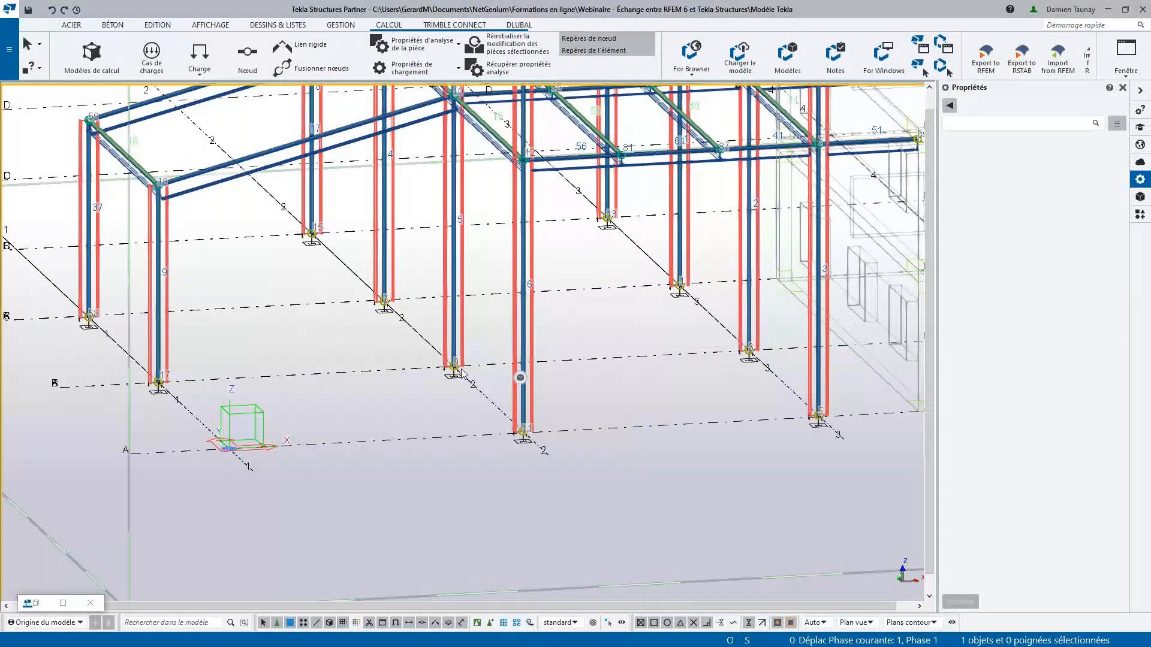
pyautogui.doubleClick(453, 366)
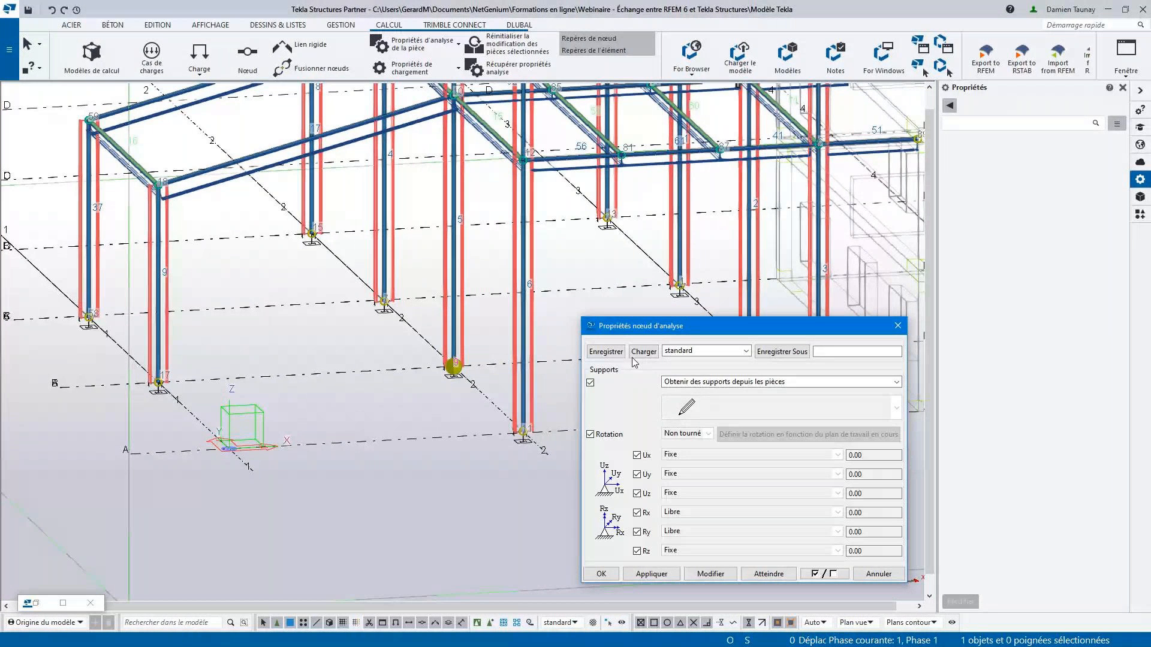
pyautogui.click(709, 383)
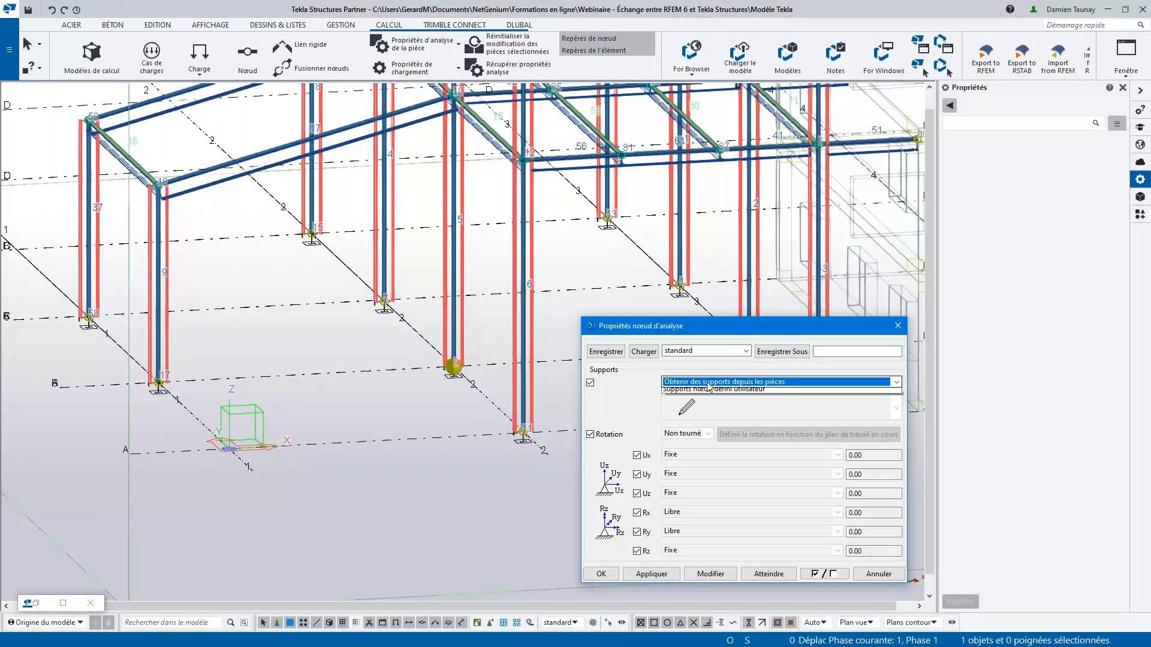
pyautogui.click(709, 383)
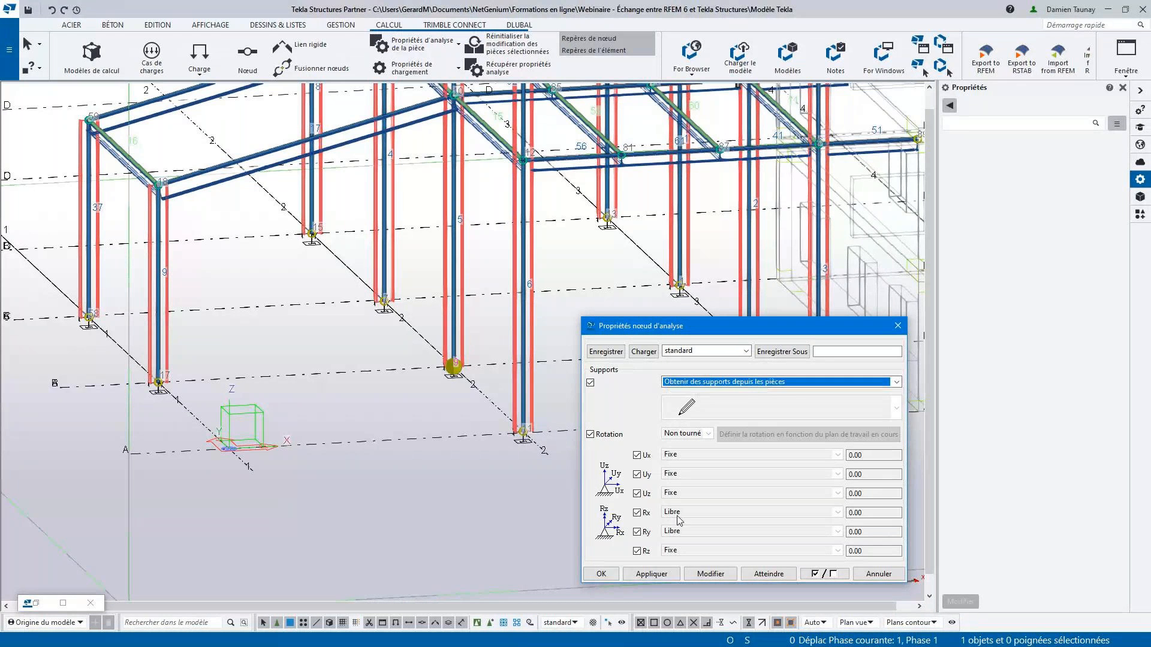
pyautogui.click(897, 326)
# - Open the analysis properties of the short front beam reaching the concrete building and review its origin support condition options
pyautogui.scroll(-5, 556, 377)
pyautogui.moveTo(570, 415); pyautogui.dragTo(517, 411, button='middle')
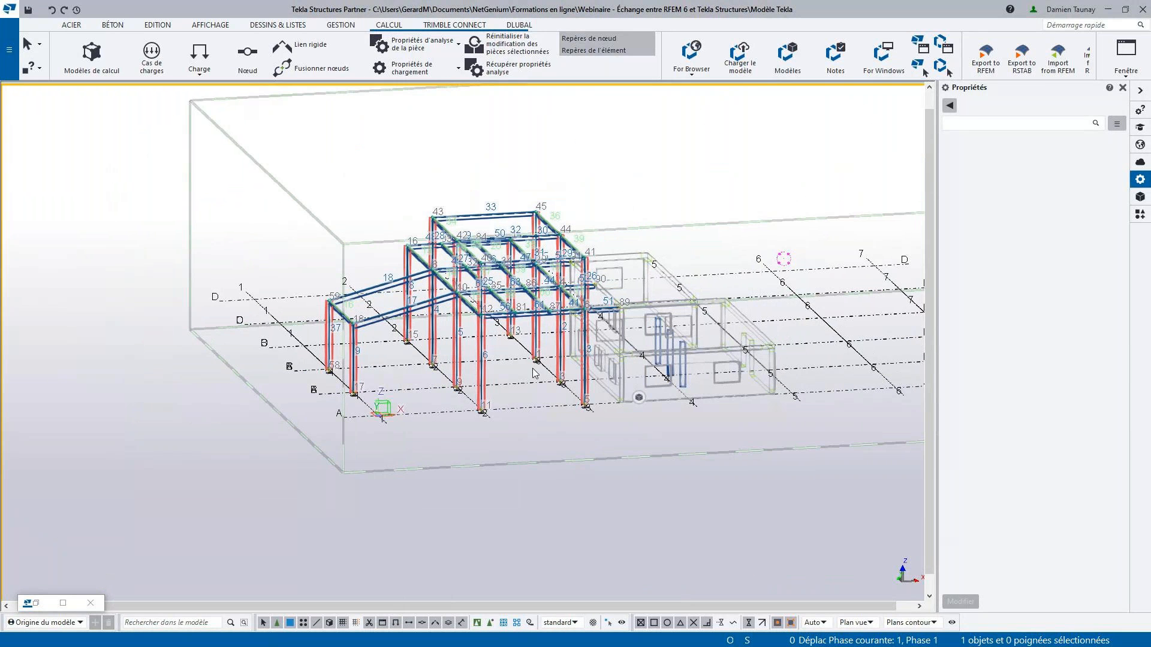
pyautogui.scroll(2, 614, 309)
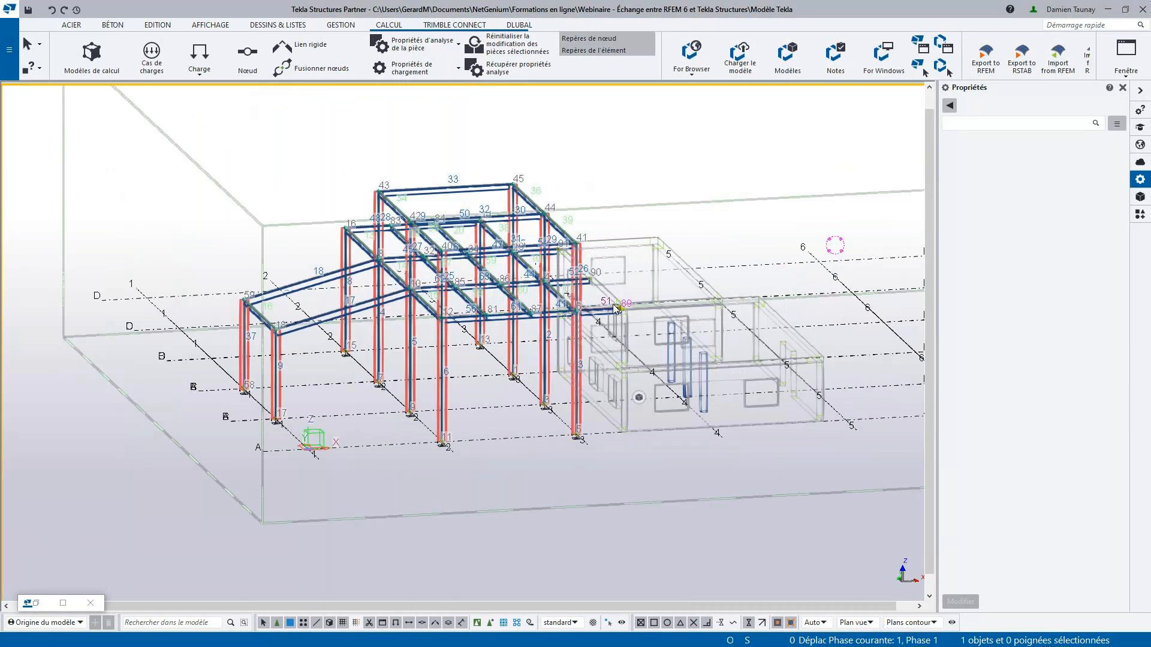
pyautogui.scroll(3, 615, 309)
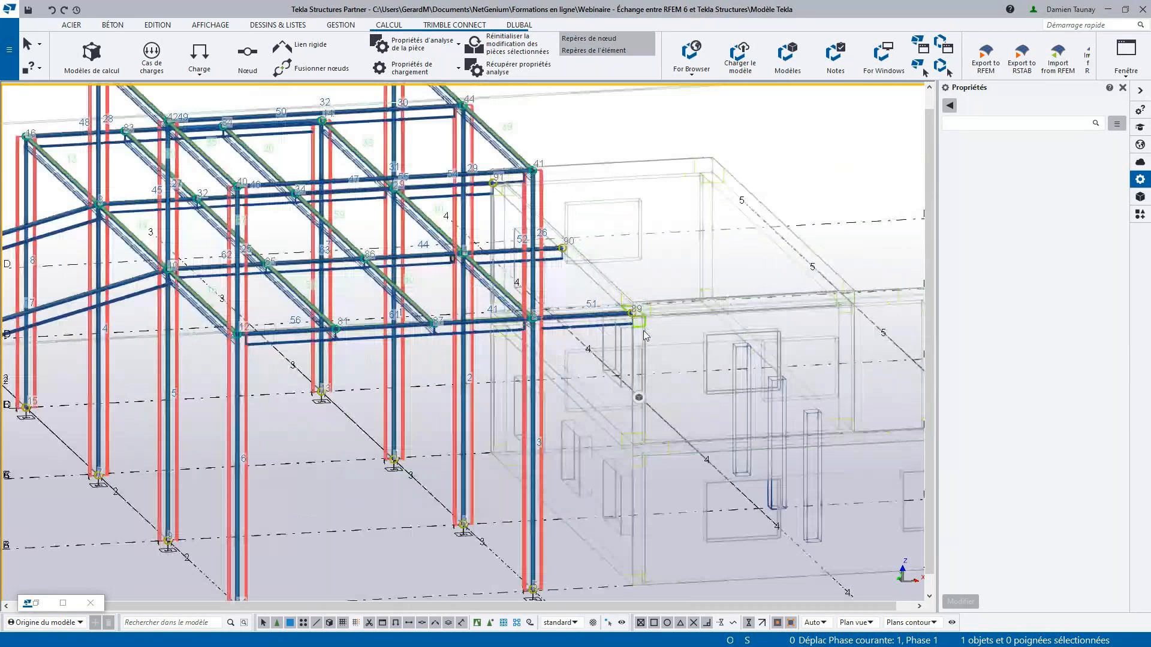
pyautogui.scroll(-2, 566, 394)
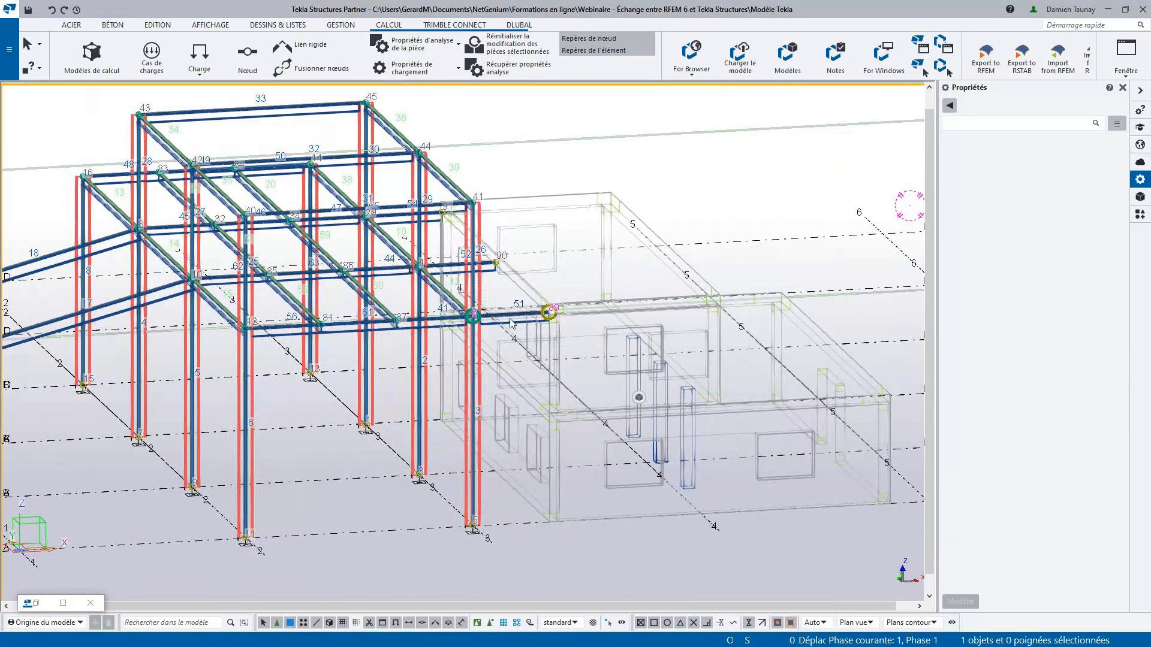
pyautogui.scroll(4, 510, 324)
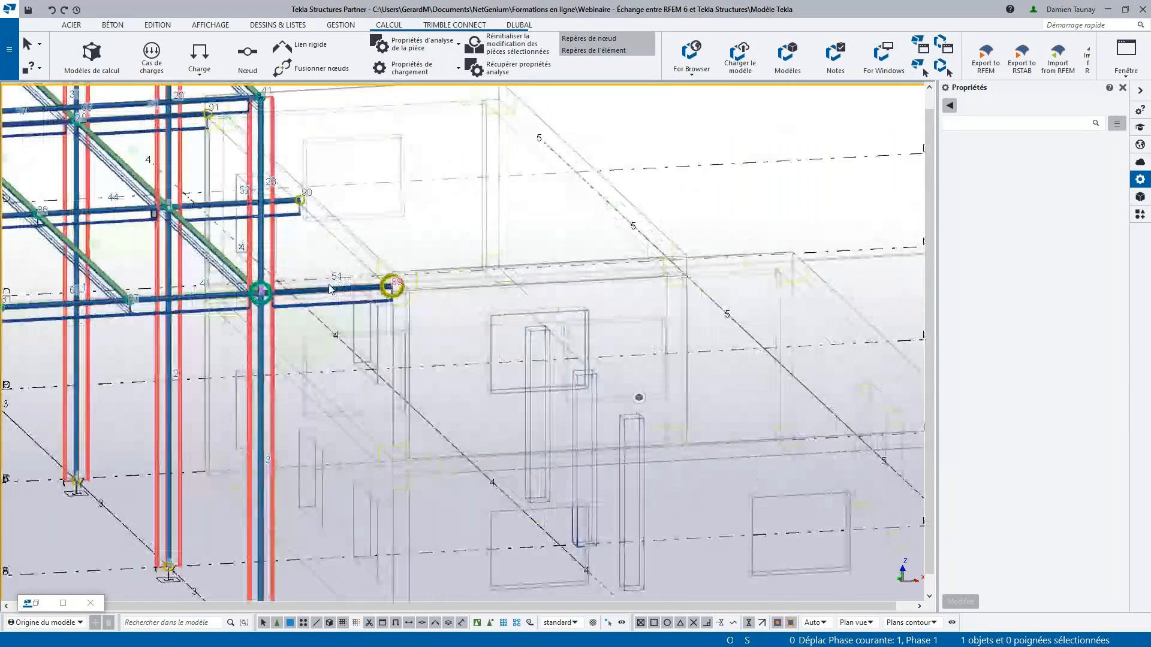
pyautogui.doubleClick(327, 292)
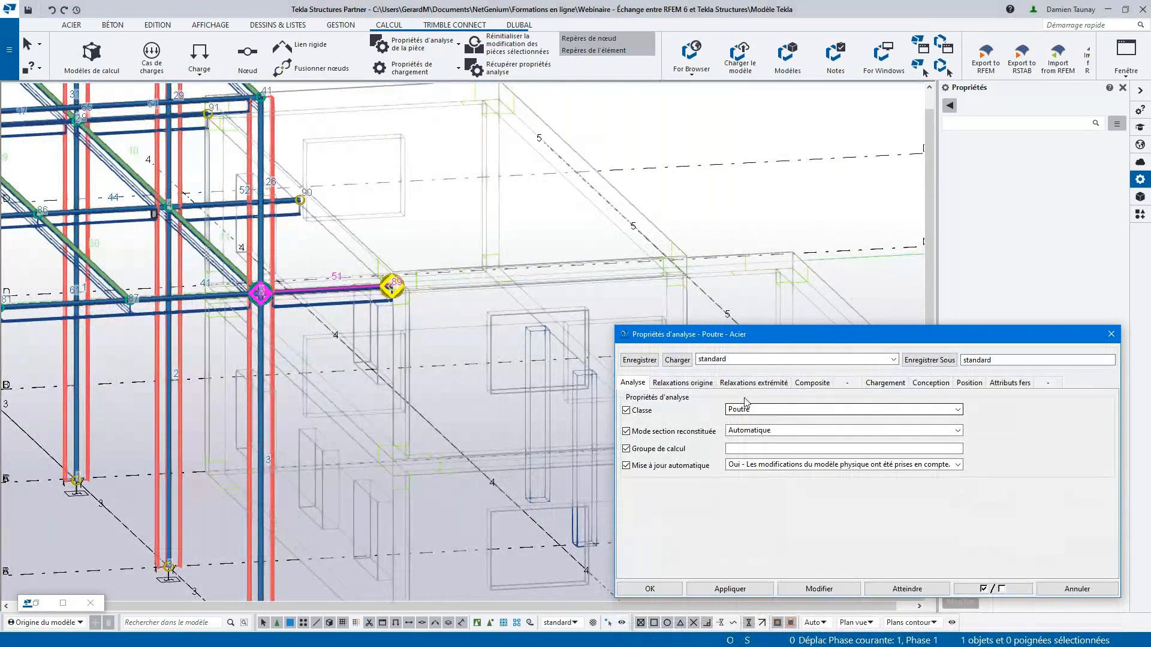
pyautogui.click(681, 383)
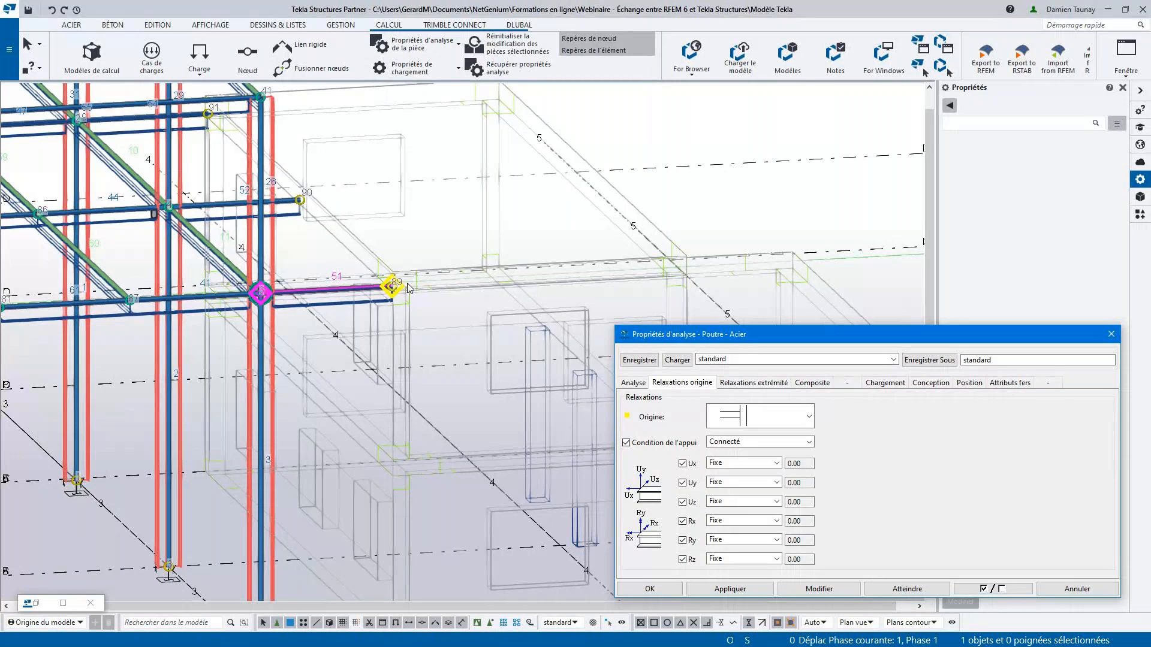
pyautogui.click(739, 448)
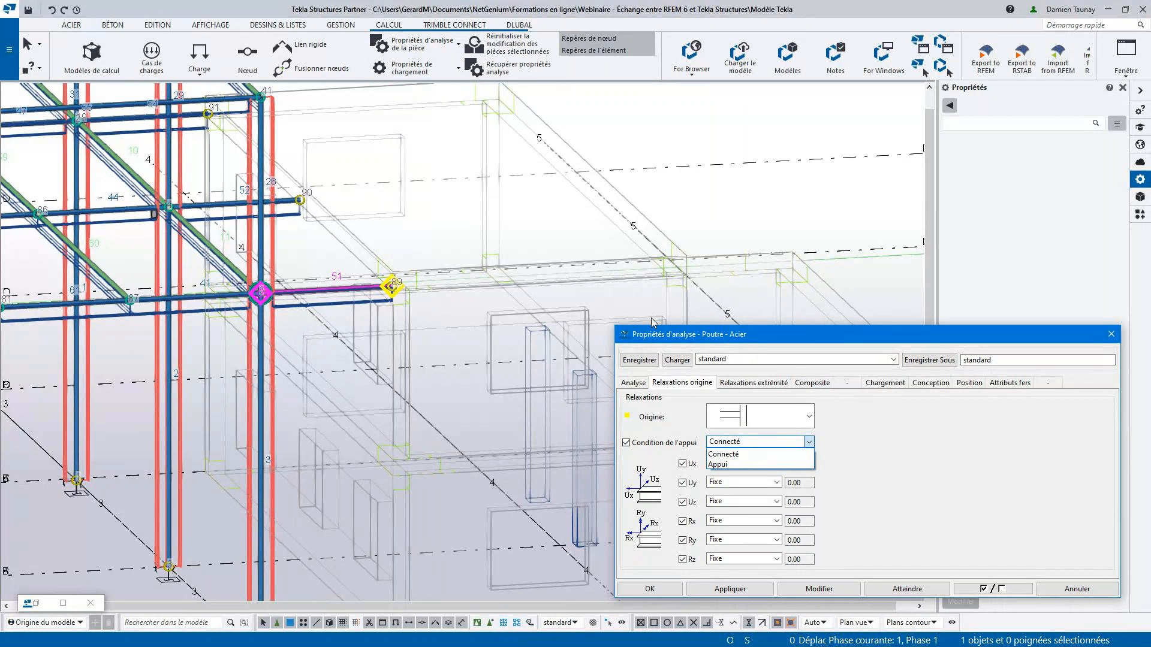
# - Load the Appui - Glissement en X preset into the short front beam's analysis properties, checking the X direction against the model's origin axes
pyautogui.click(785, 359)
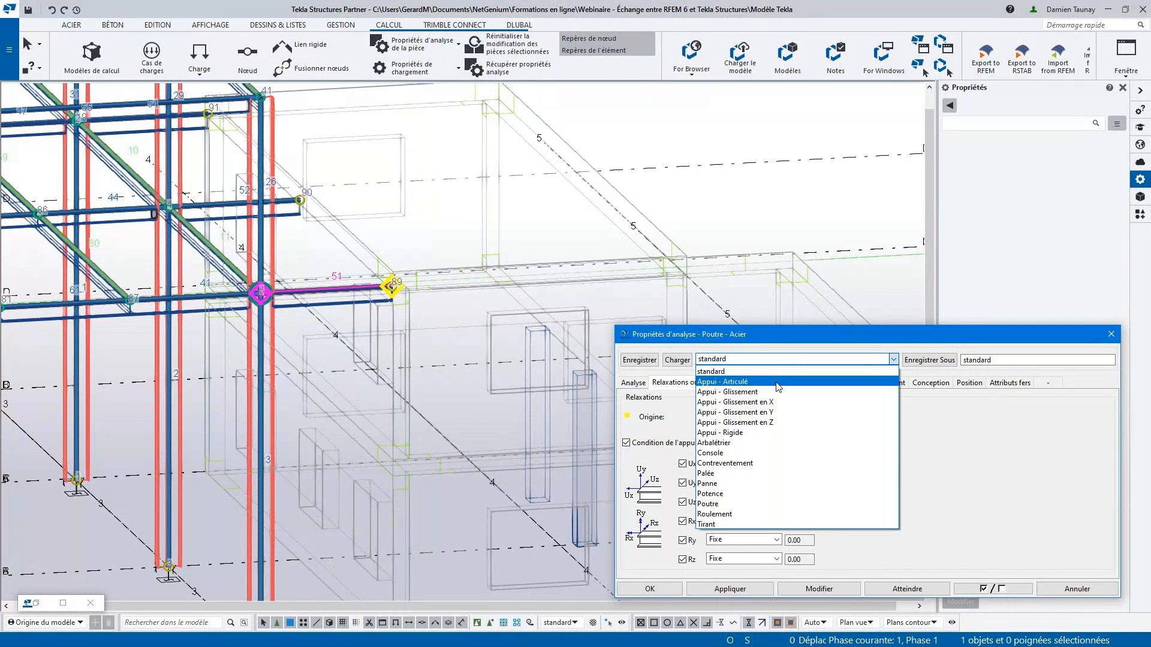
pyautogui.click(772, 402)
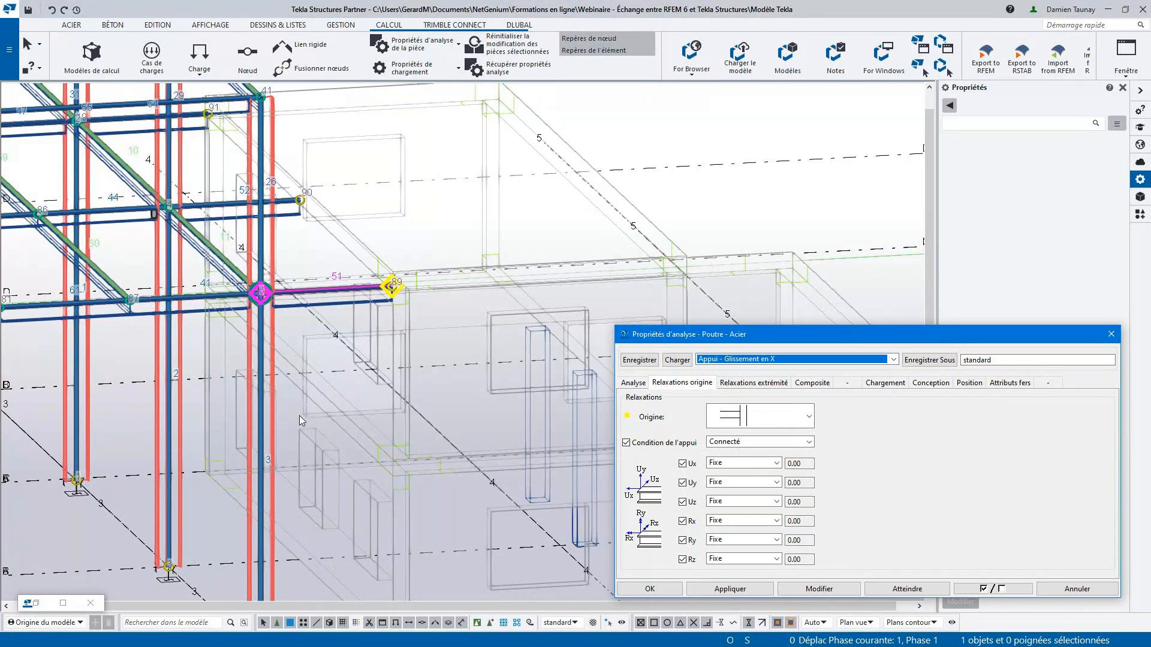
pyautogui.scroll(-4, 300, 414)
pyautogui.moveTo(49, 500); pyautogui.dragTo(219, 467, button='middle')
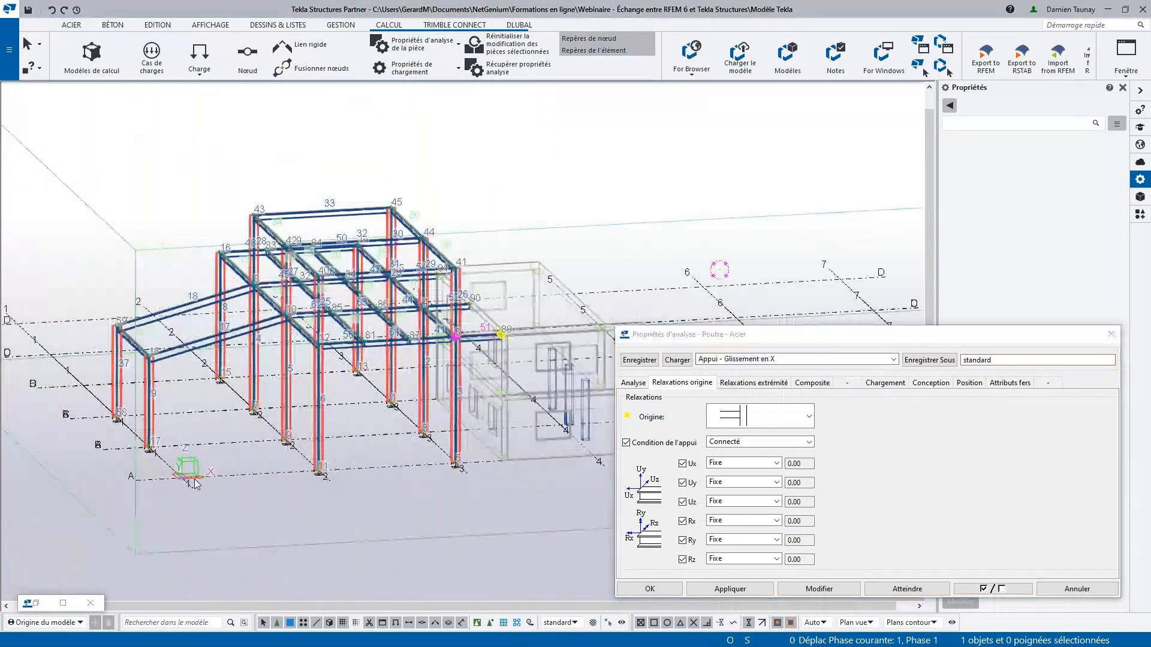
pyautogui.scroll(3, 193, 479)
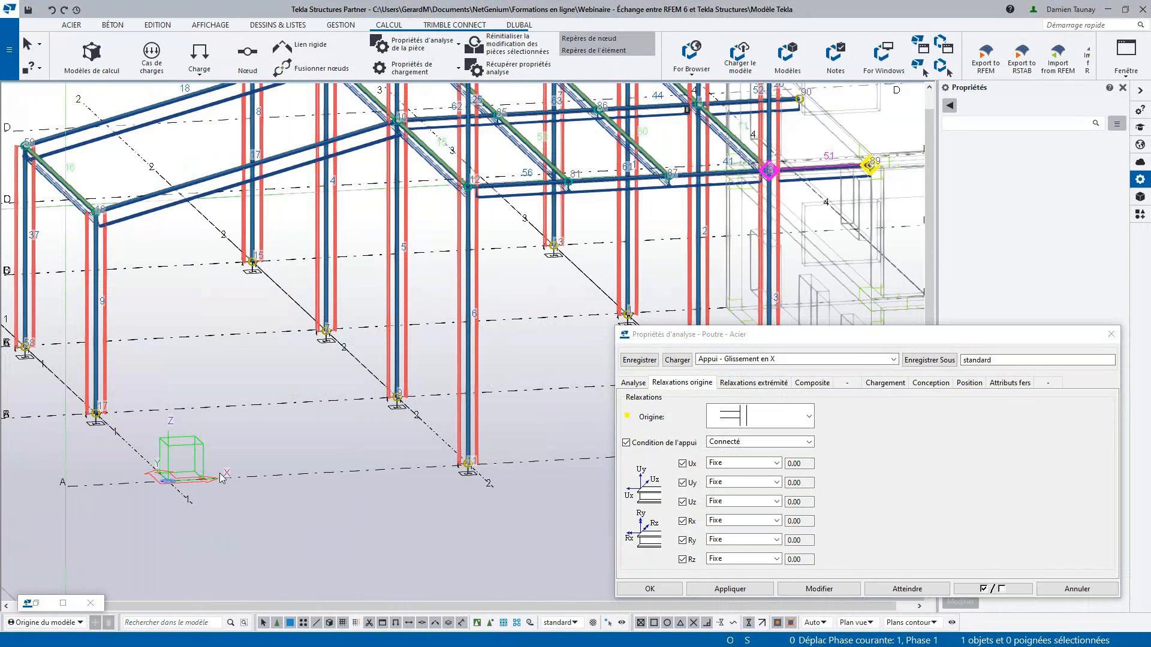
pyautogui.scroll(-3, 222, 478)
pyautogui.scroll(5, 522, 302)
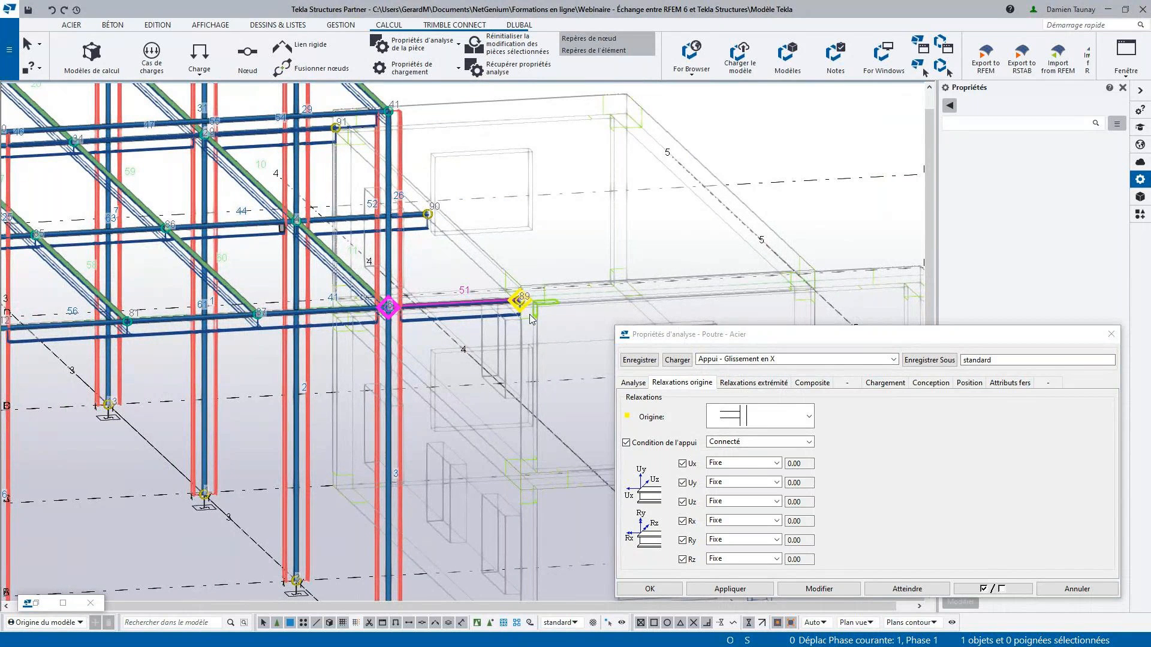
pyautogui.click(768, 358)
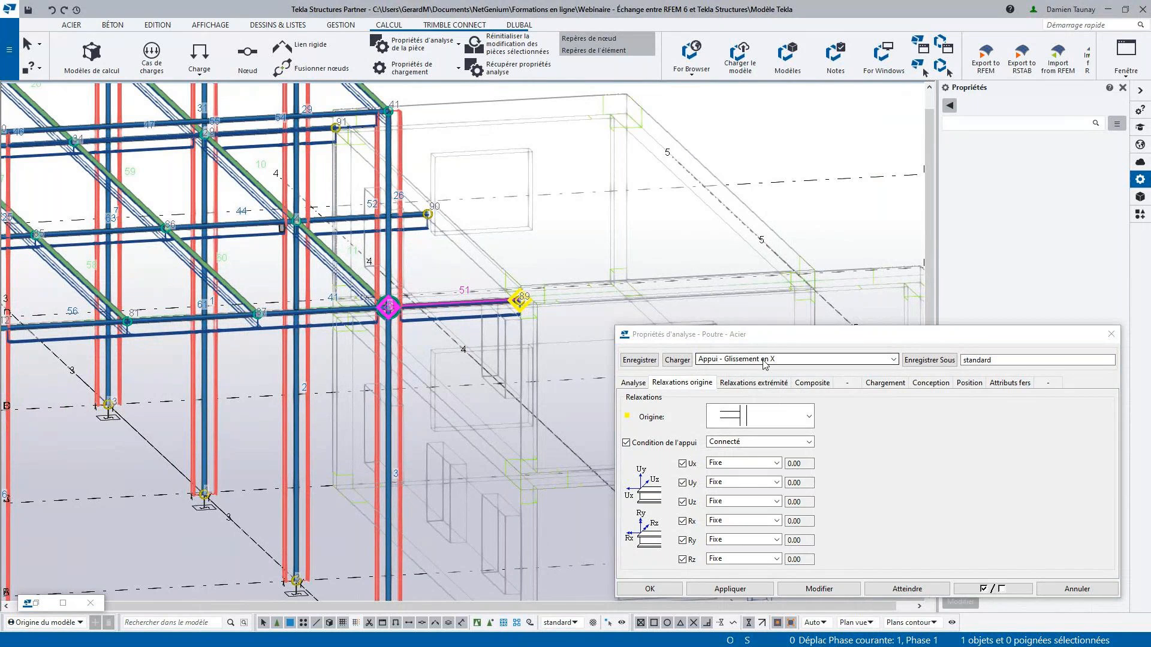
pyautogui.click(769, 359)
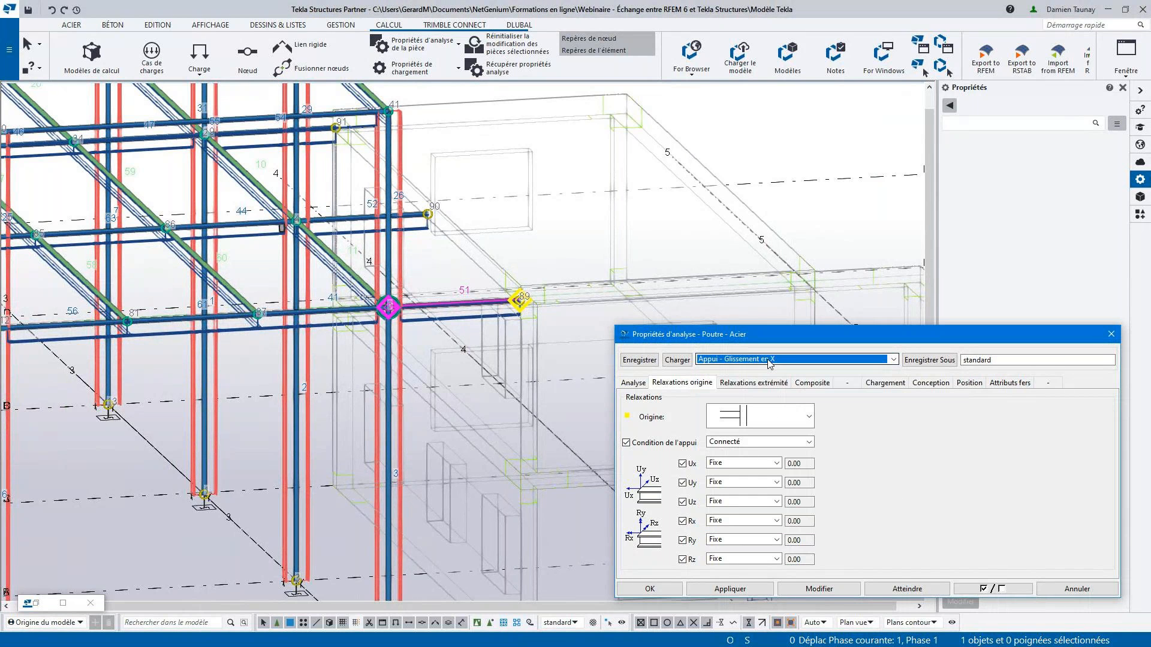
pyautogui.click(685, 359)
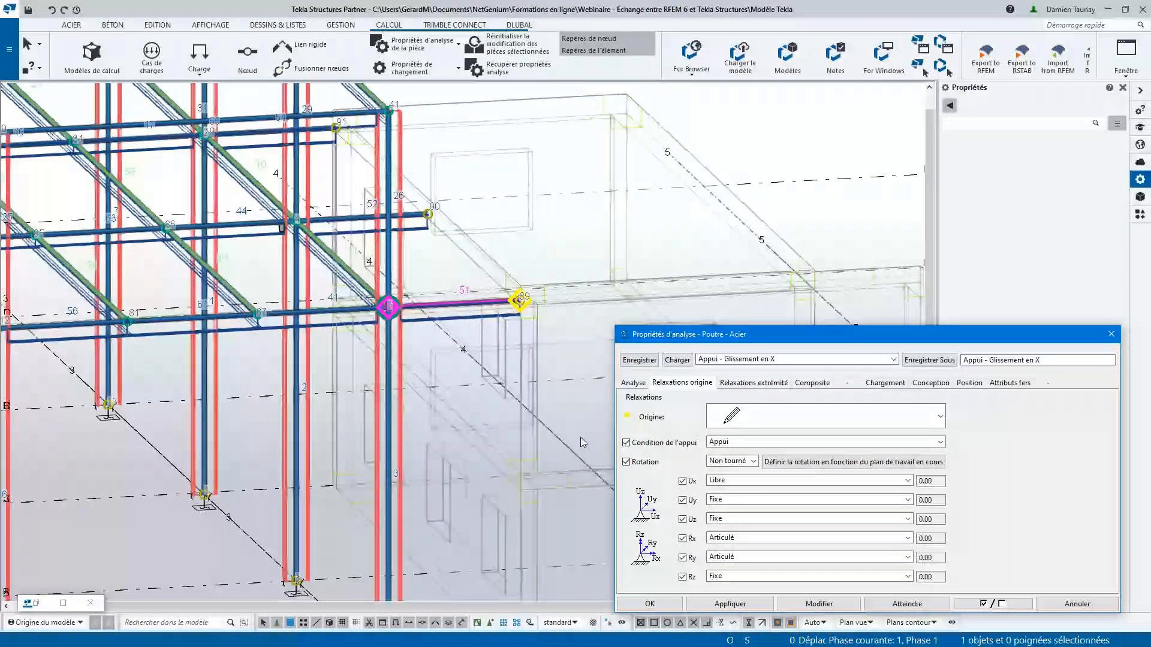
# - Apply the loaded X-sliding support properties to all three short beams reaching the concrete building and close the analysis properties
pyautogui.keyDown('ctrl'); pyautogui.moveTo(540, 325); pyautogui.dragTo(351, 331, button='middle'); pyautogui.keyUp('ctrl')
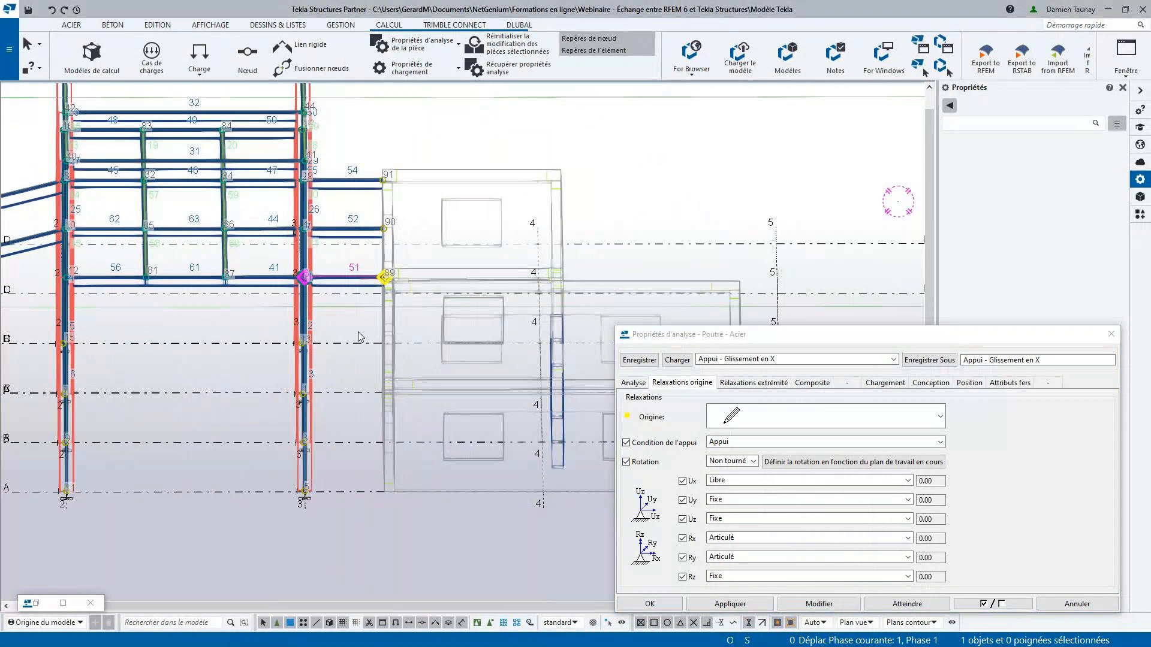
pyautogui.moveTo(363, 306); pyautogui.dragTo(343, 135)
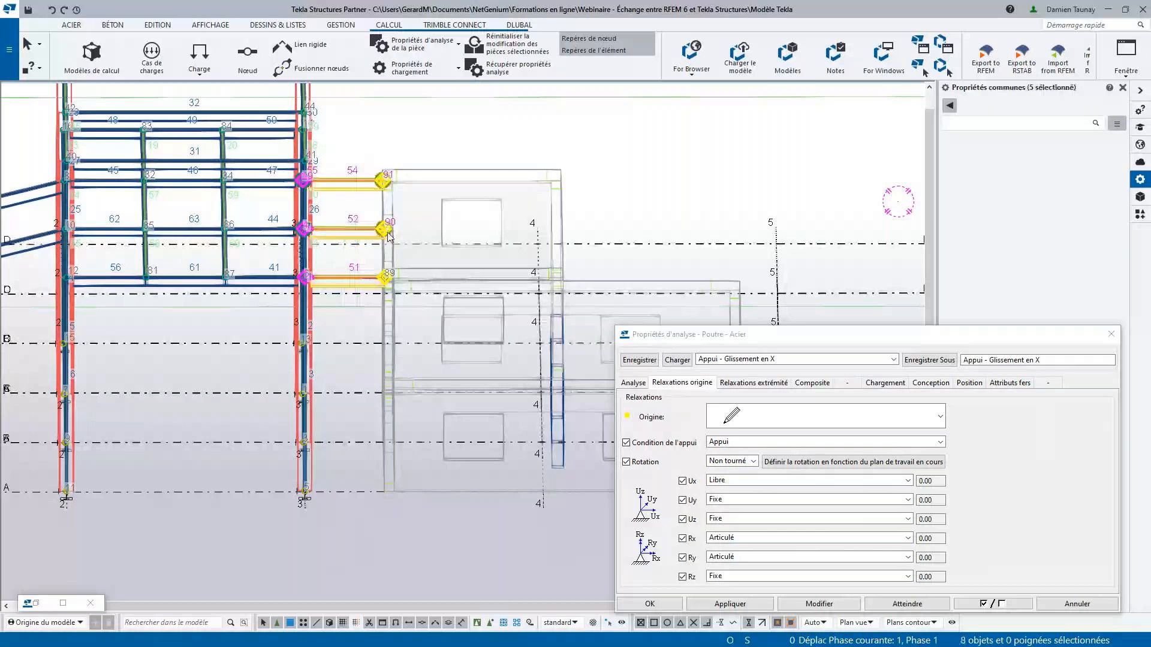
pyautogui.click(818, 604)
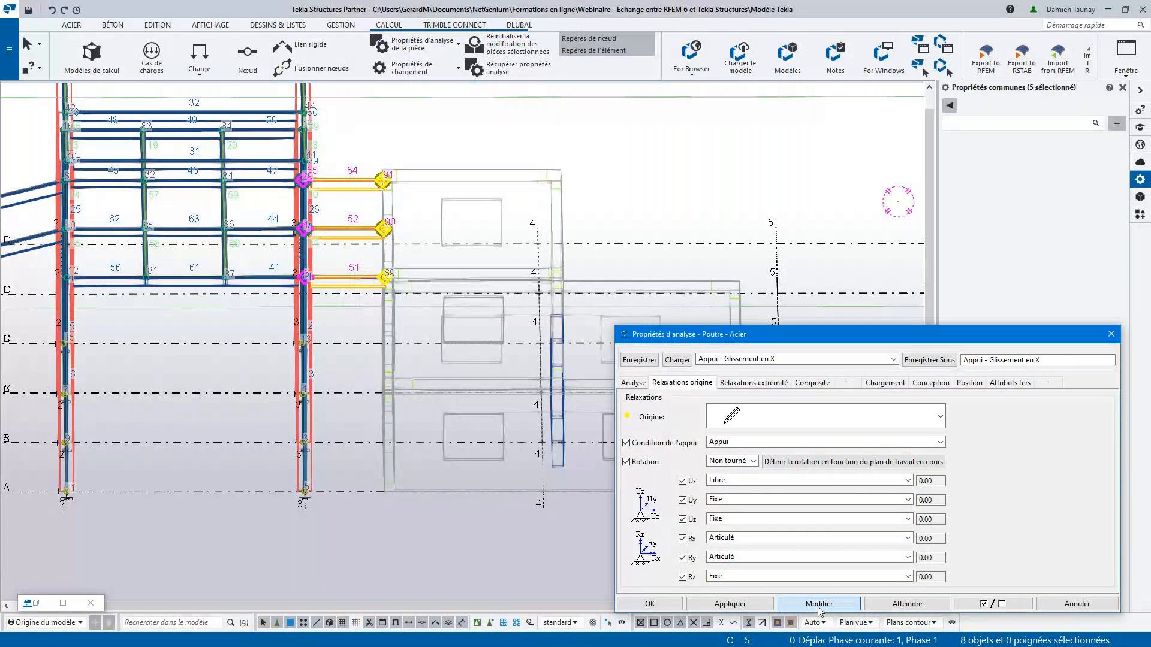
pyautogui.click(649, 604)
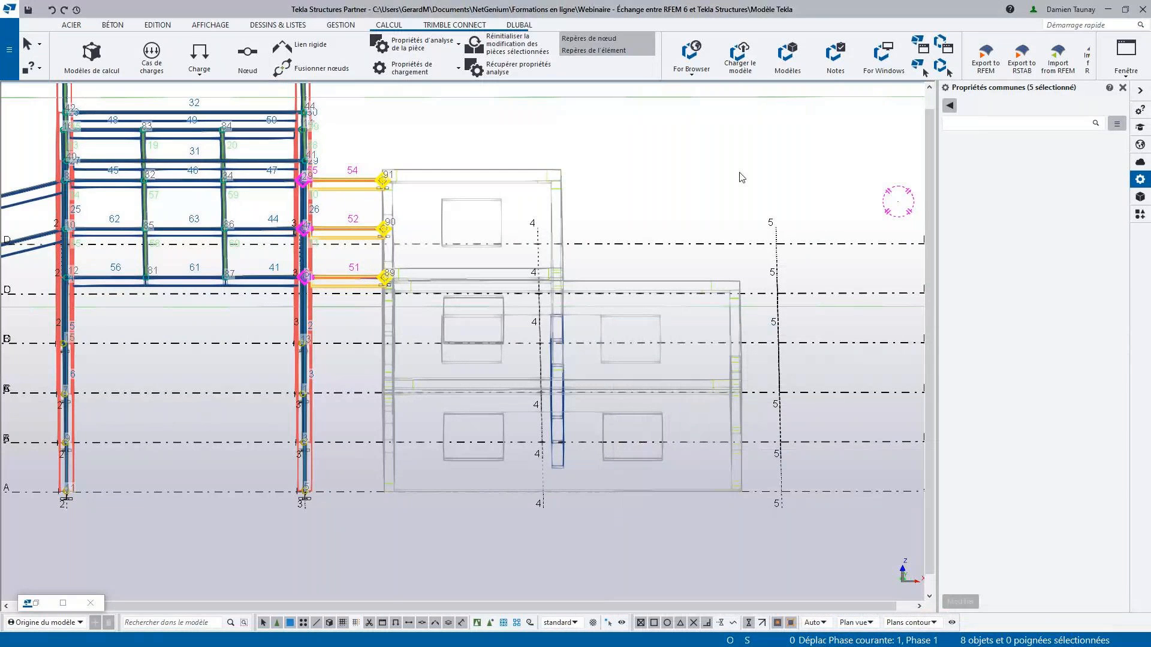
# - Inspect the sliding supports at the short beams' ends and the hinged supports at the column feet around the steel frame
pyautogui.keyDown('ctrl'); pyautogui.moveTo(798, 256); pyautogui.dragTo(436, 208, button='middle'); pyautogui.keyUp('ctrl')
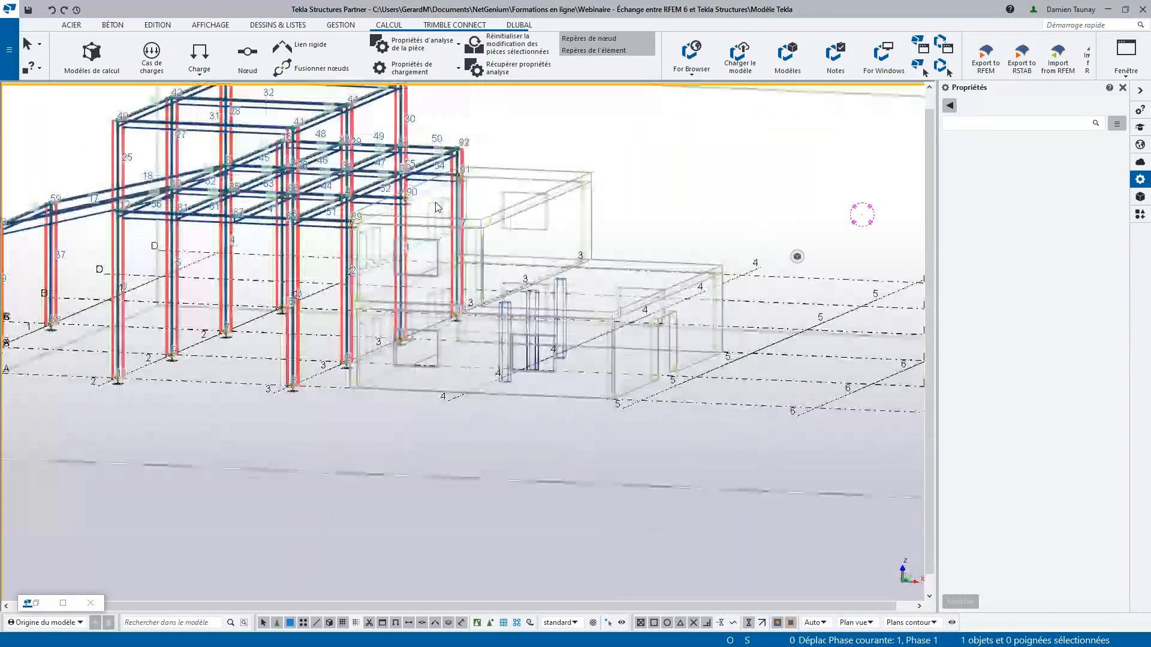
pyautogui.scroll(2, 362, 227)
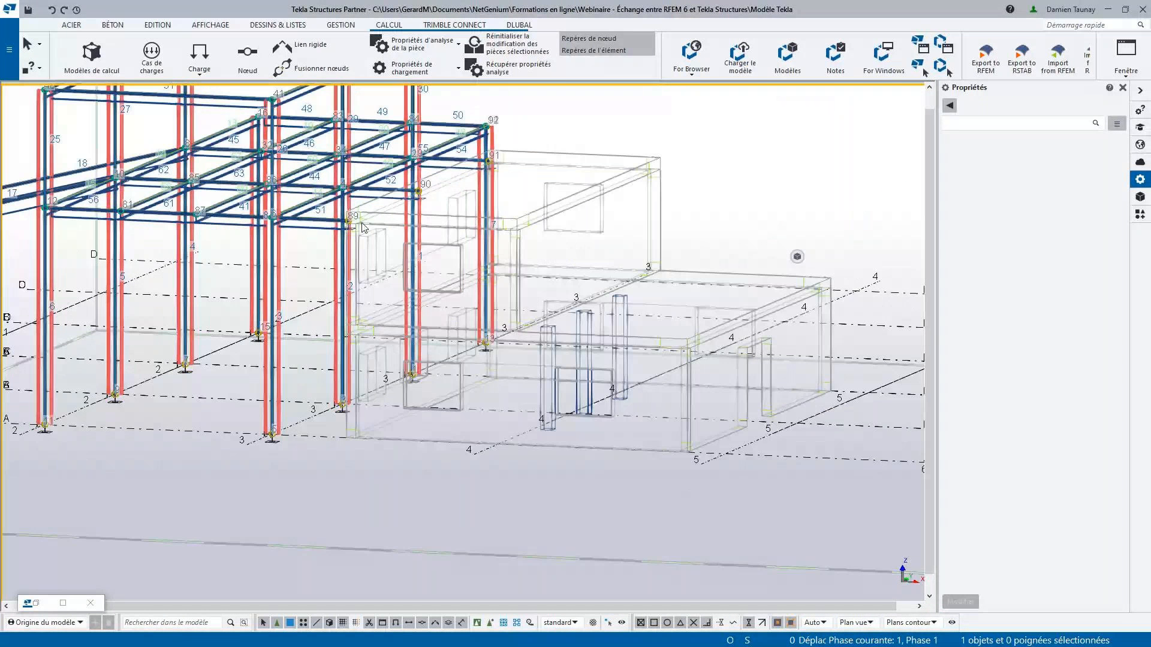
pyautogui.scroll(3, 362, 227)
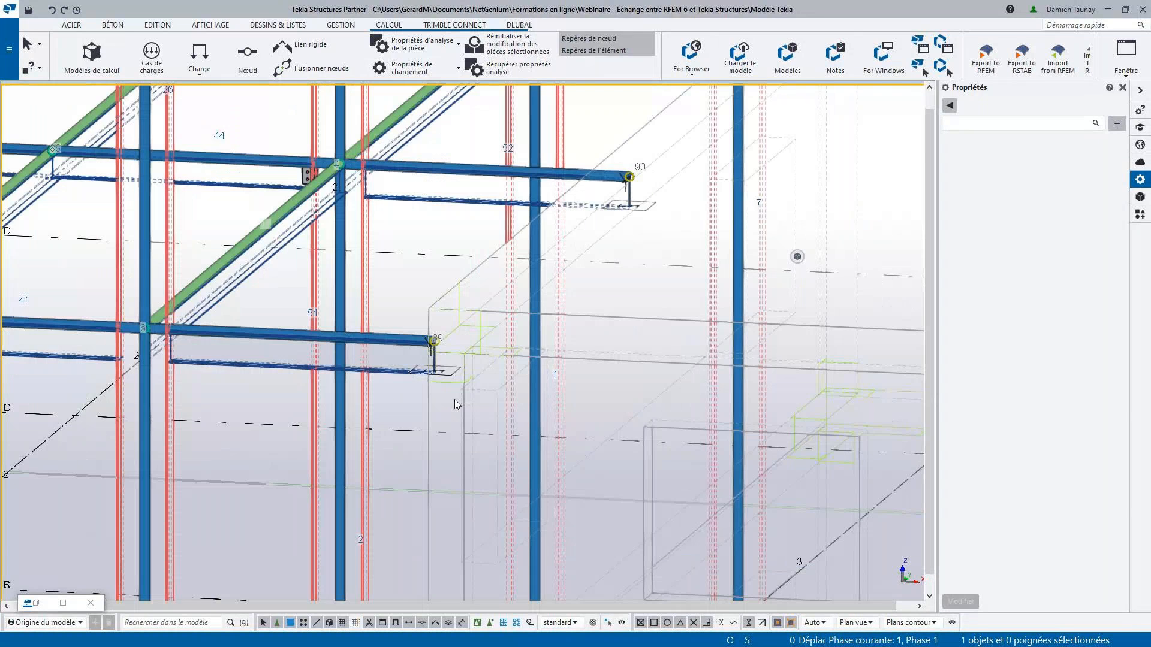
pyautogui.scroll(5, 601, 239)
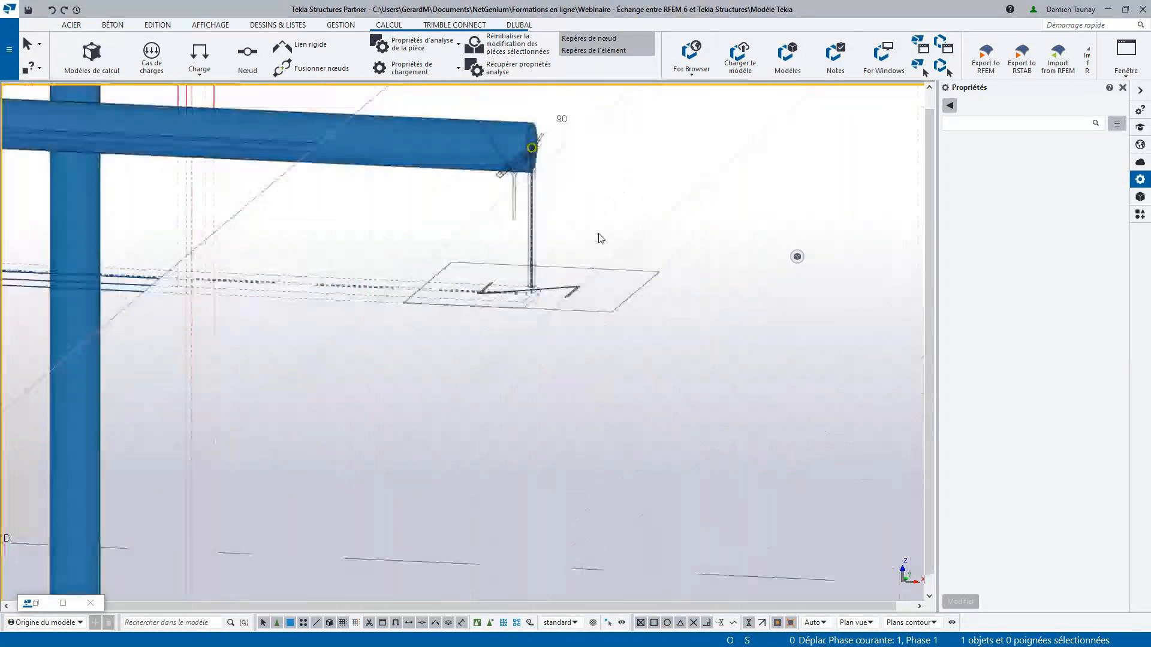
pyautogui.scroll(-4, 601, 239)
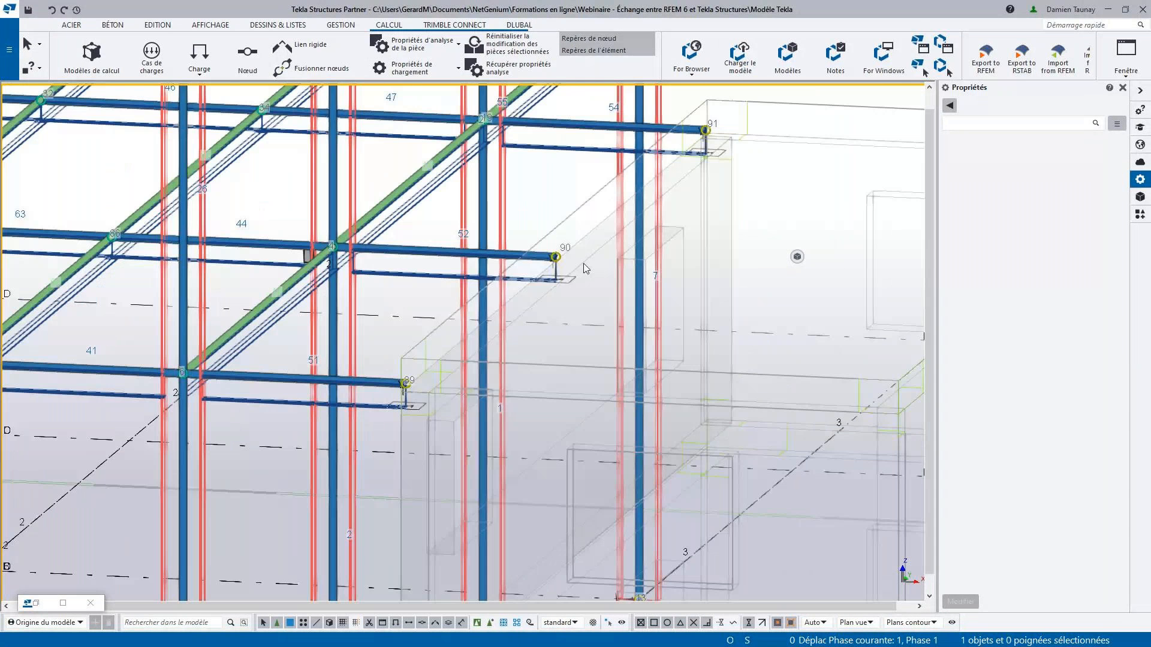
pyautogui.scroll(2, 586, 268)
pyautogui.scroll(-7, 629, 310)
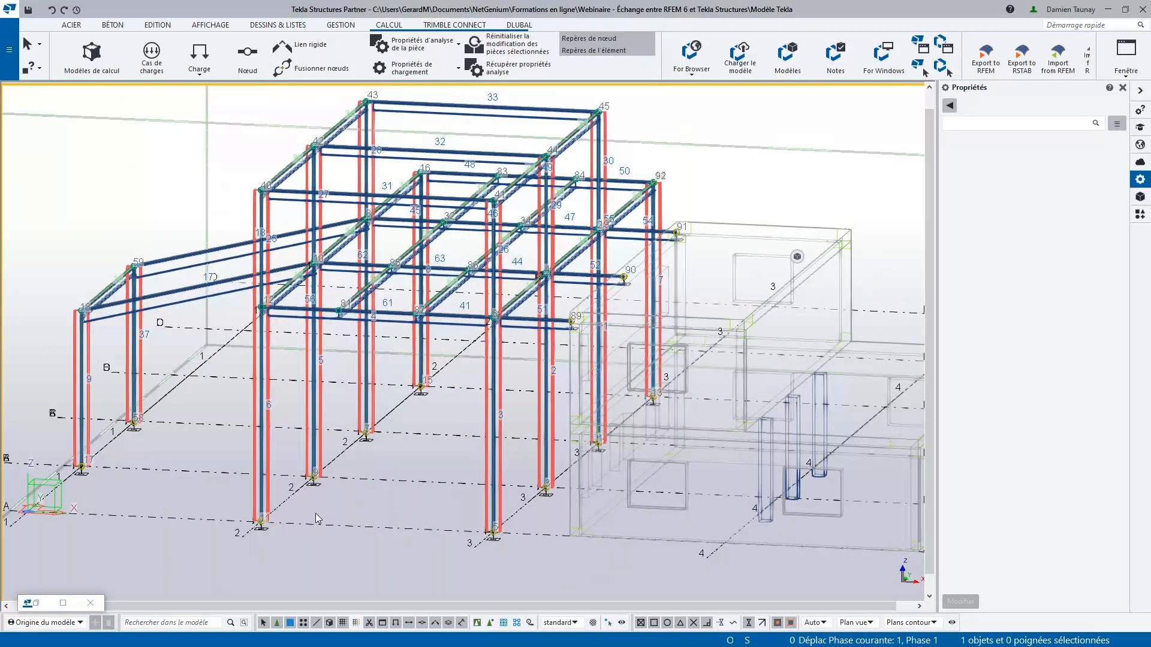
pyautogui.moveTo(280, 529); pyautogui.dragTo(308, 495, button='middle')
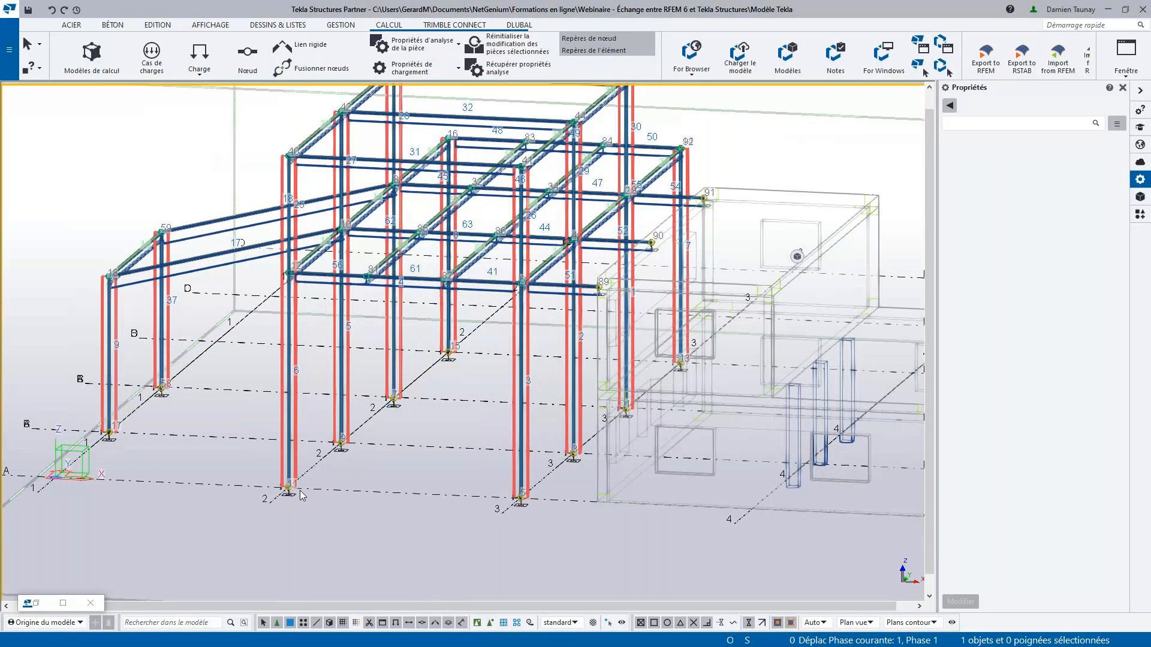
pyautogui.scroll(-3, 386, 420)
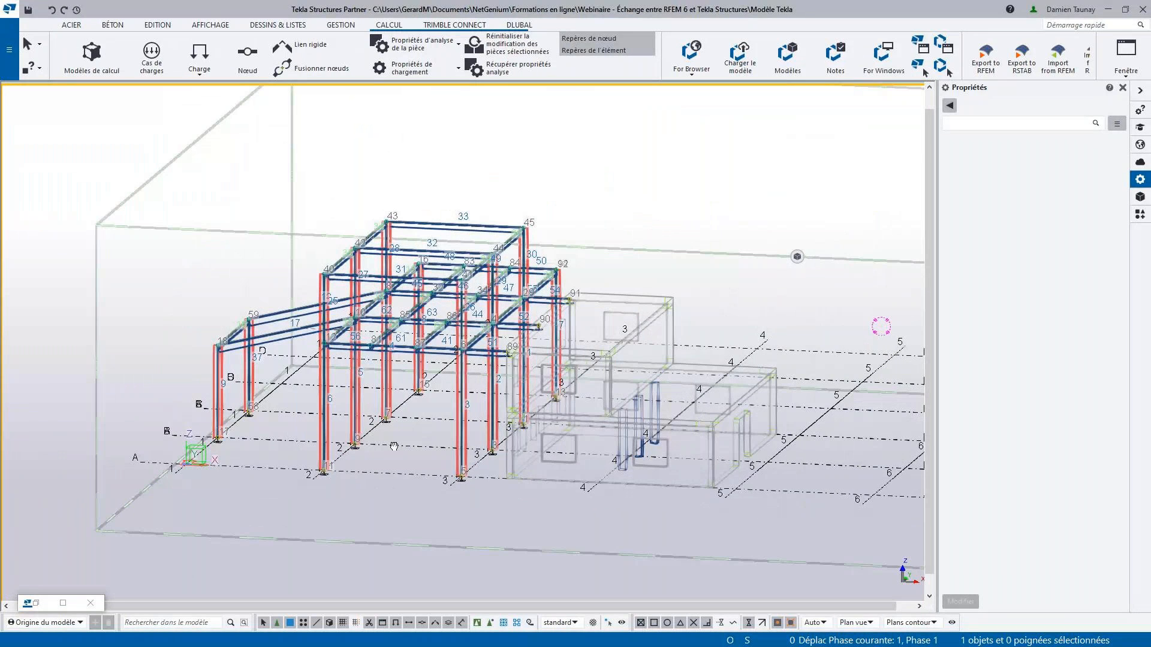
pyautogui.keyDown('ctrl'); pyautogui.moveTo(393, 446); pyautogui.dragTo(560, 441, button='middle'); pyautogui.keyUp('ctrl')
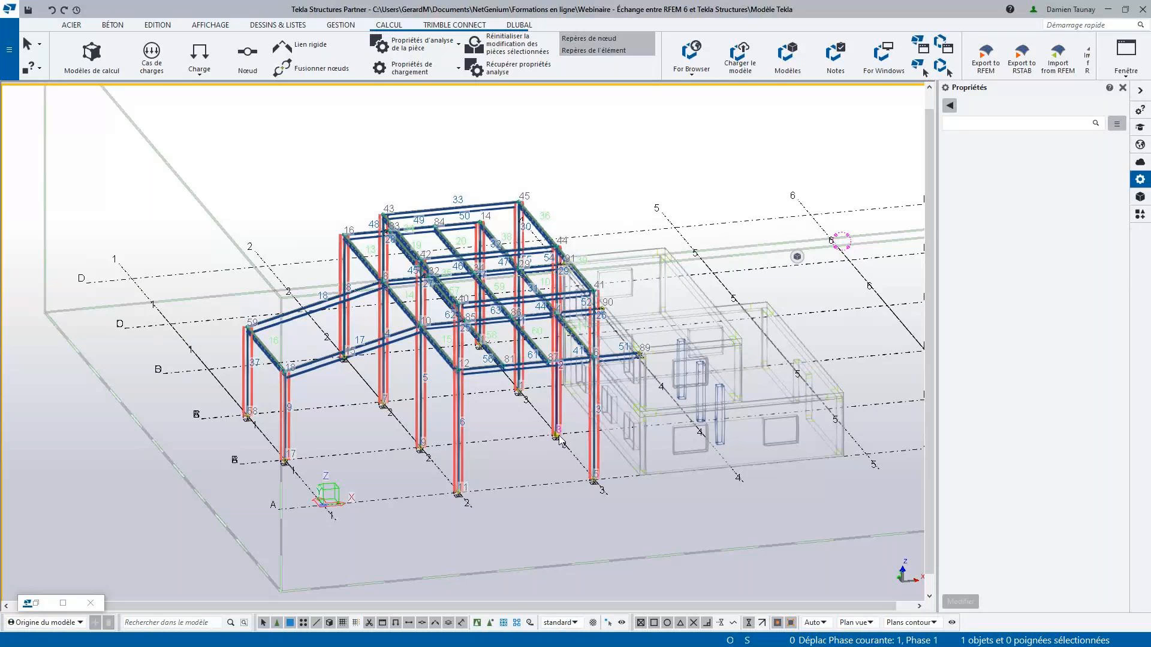
pyautogui.scroll(2, 559, 439)
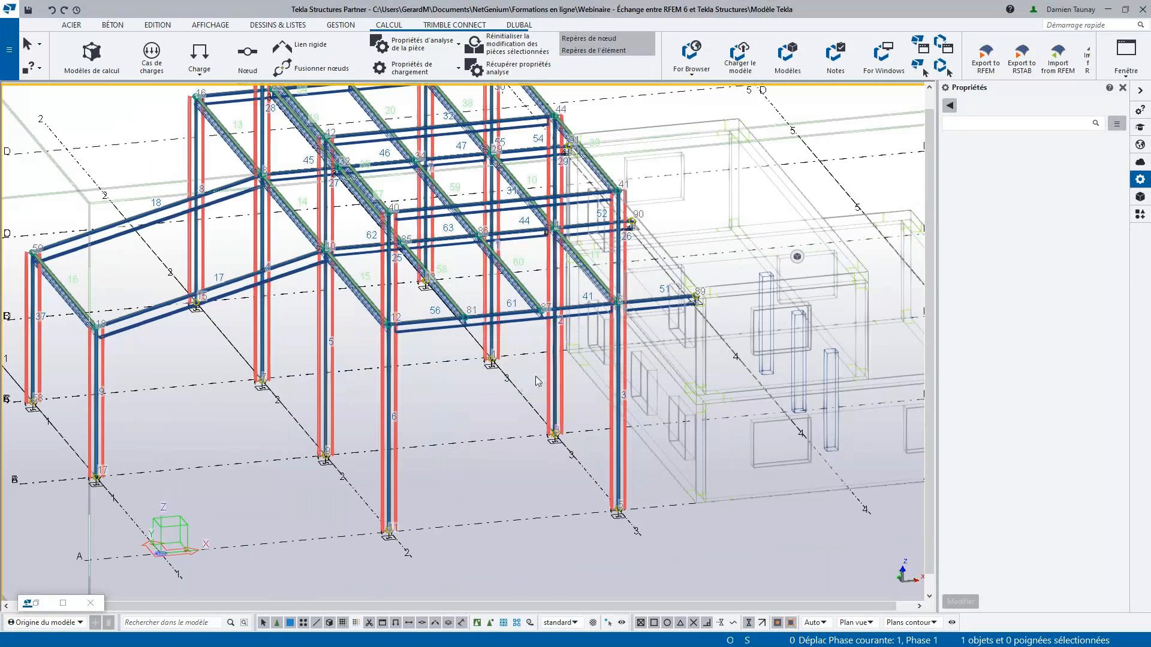
pyautogui.scroll(-1, 584, 384)
pyautogui.moveTo(554, 372); pyautogui.dragTo(562, 379, button='middle')
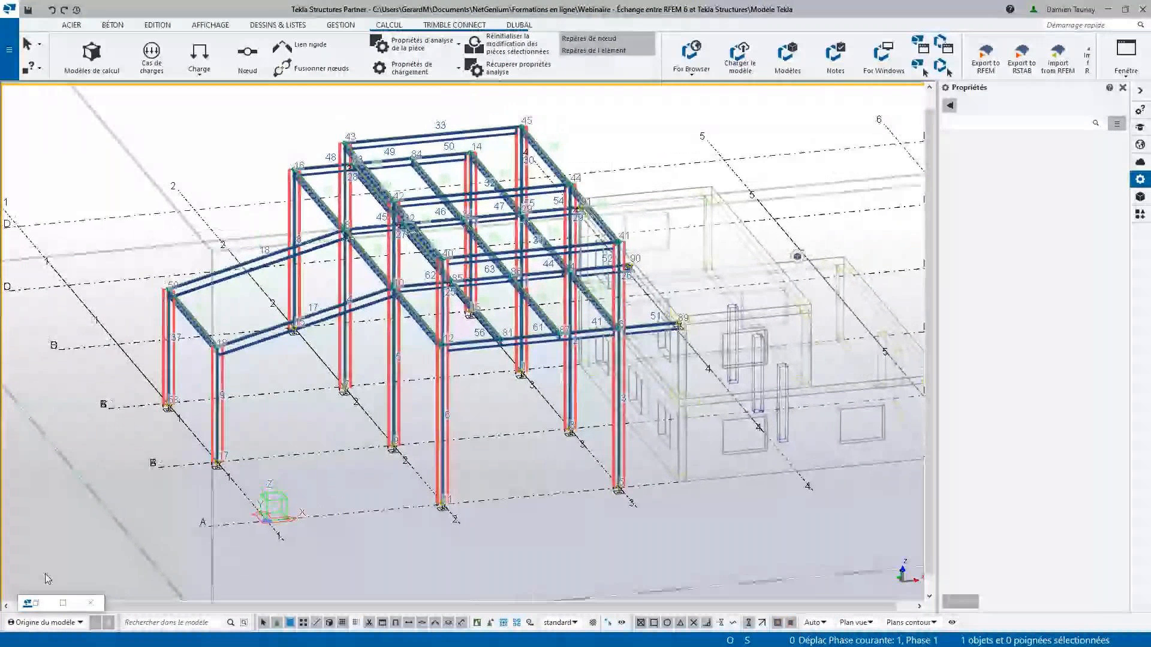
# - Open the detailed warning list of the Acier analysis model and select the warning about an element shorter than the minimum length
pyautogui.click(36, 605)
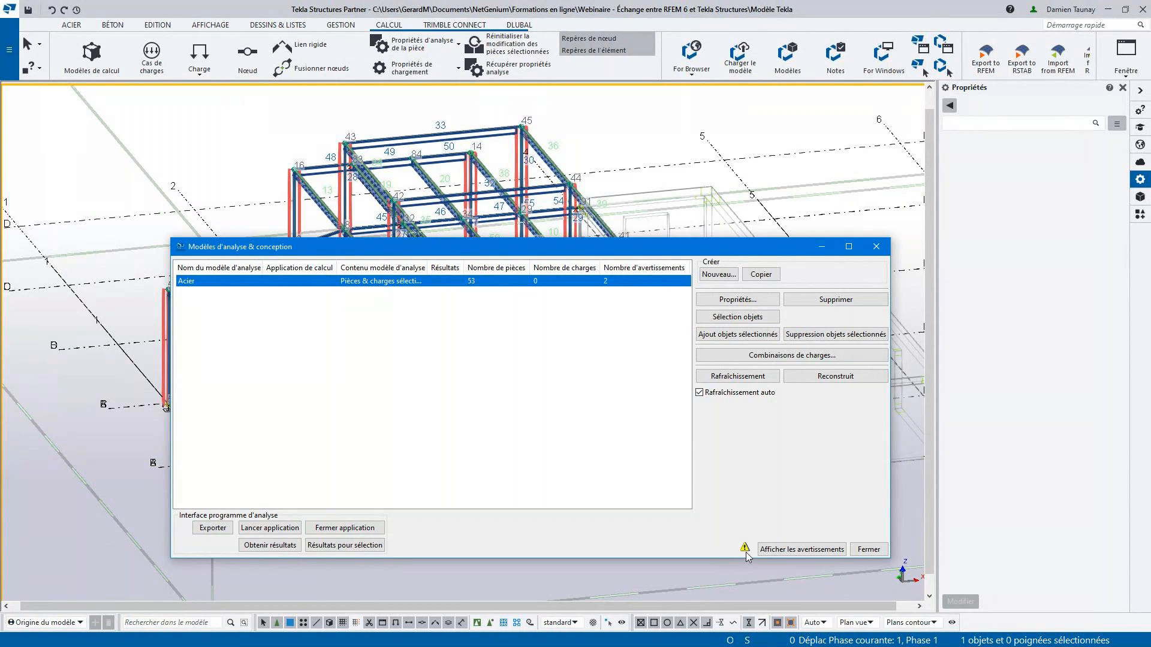
pyautogui.click(794, 550)
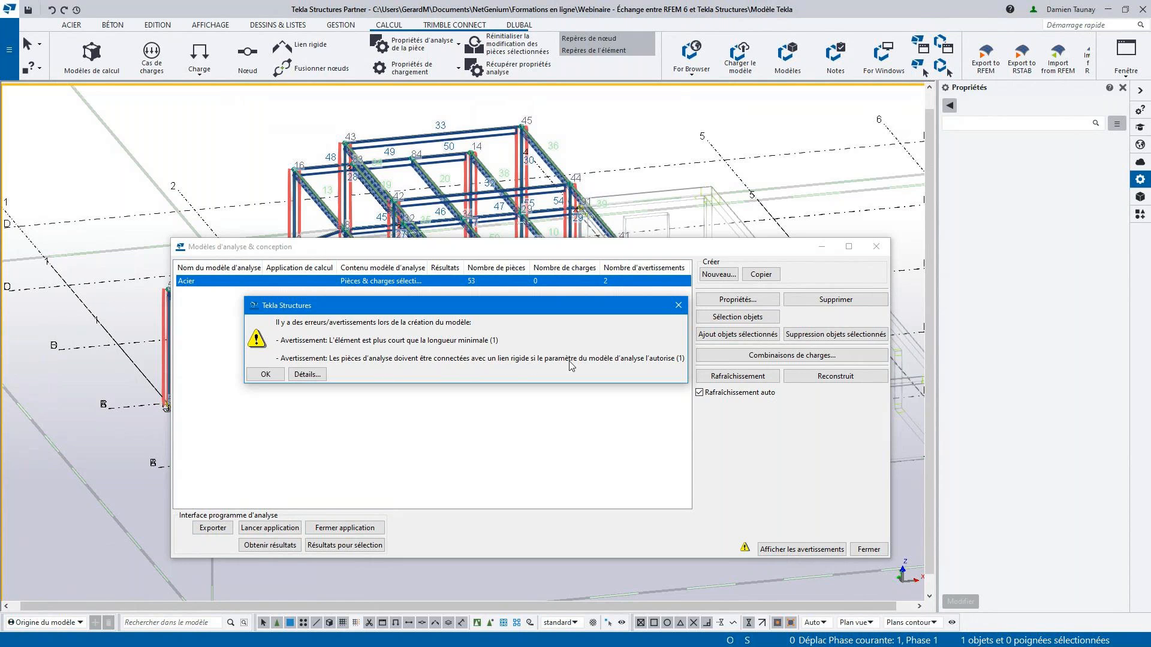
pyautogui.click(304, 379)
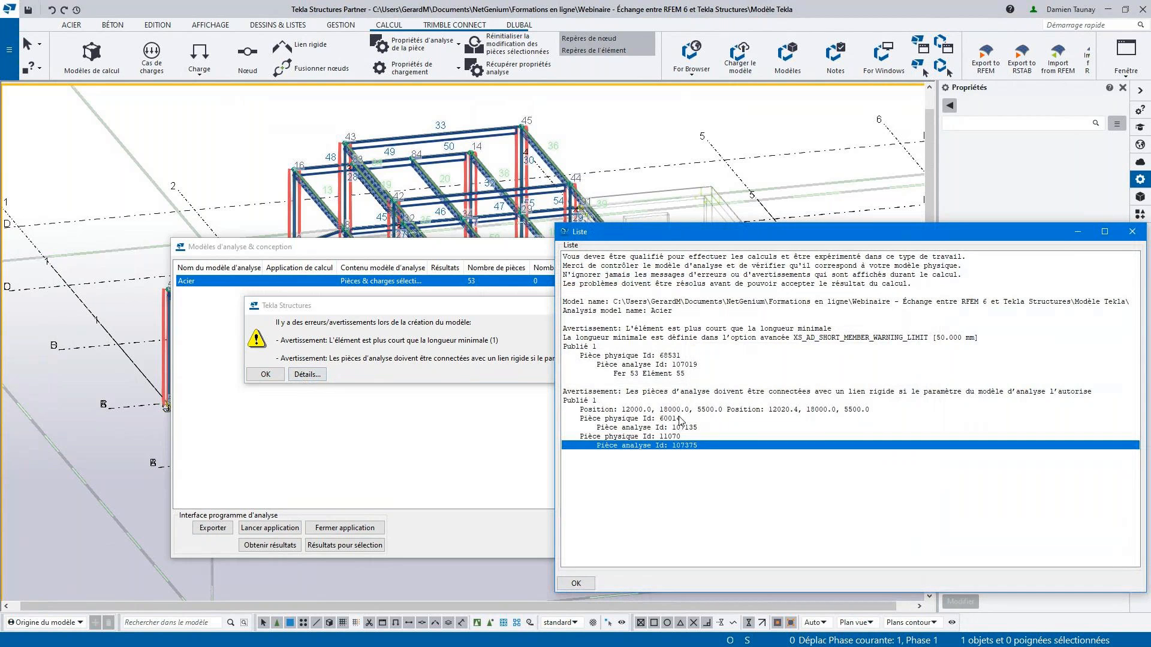
pyautogui.click(630, 329)
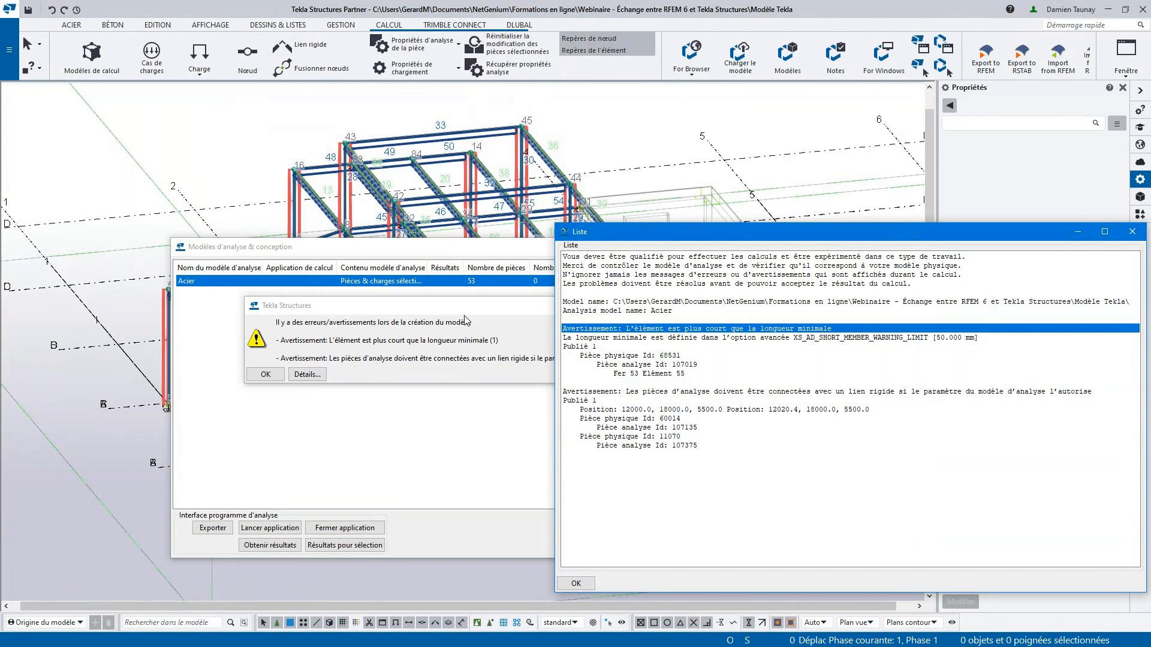
# - Dismiss the warning summary and minimise the analysis models window, keeping the detailed warning list open beside the model
pyautogui.click(431, 308)
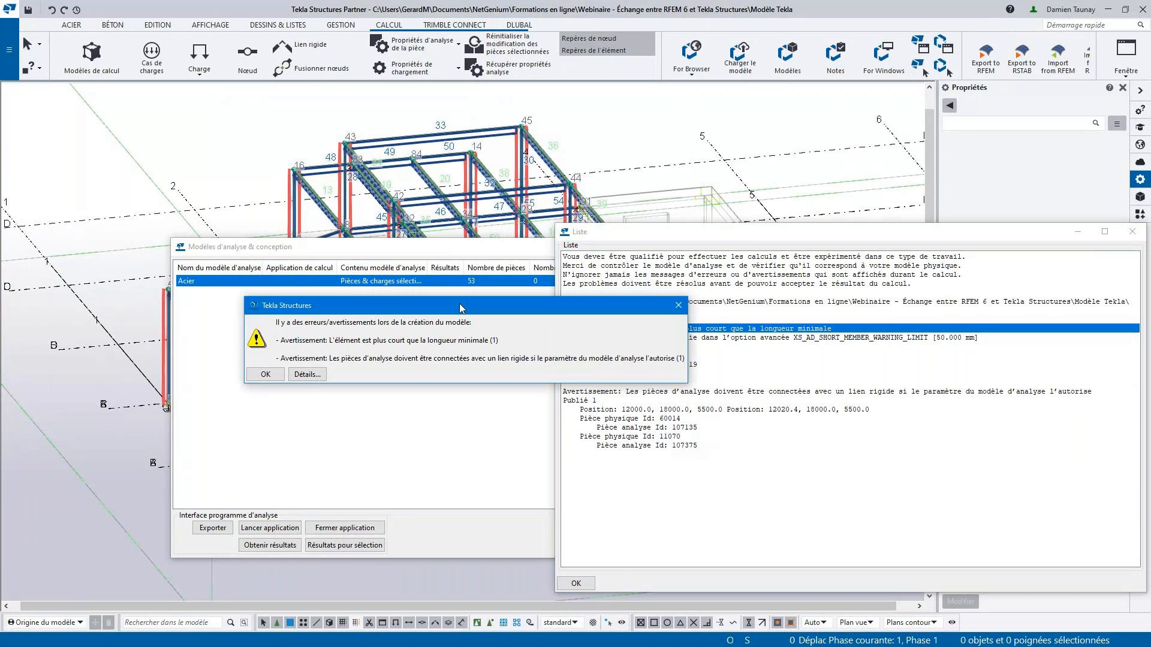
pyautogui.click(683, 306)
pyautogui.click(510, 258)
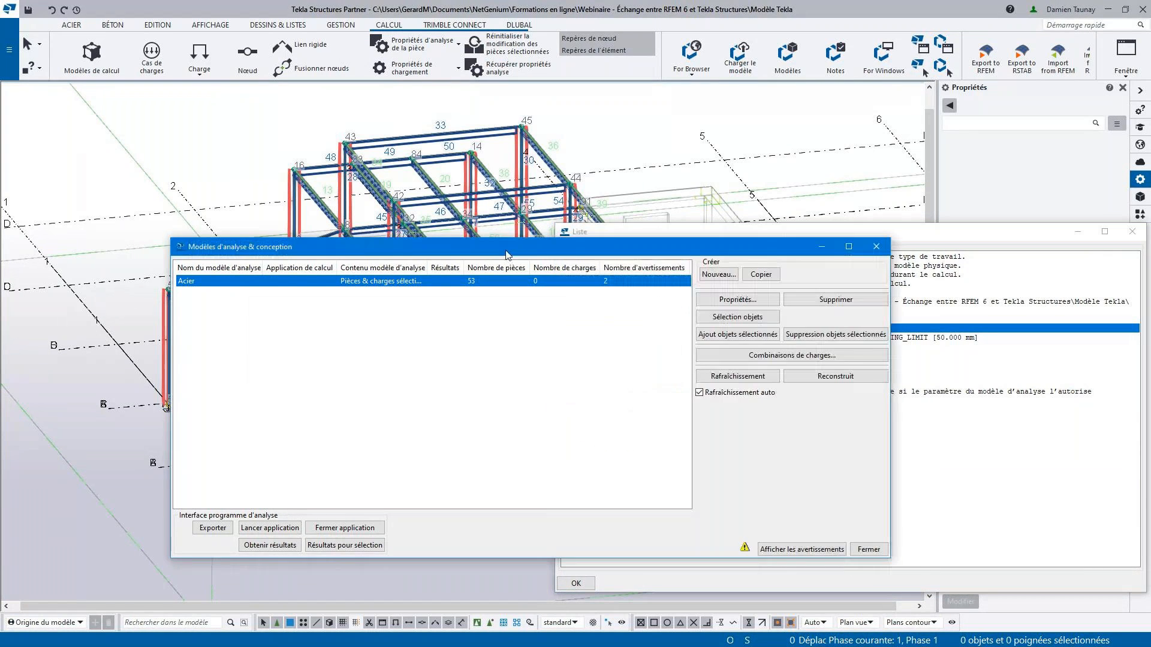
pyautogui.click(822, 247)
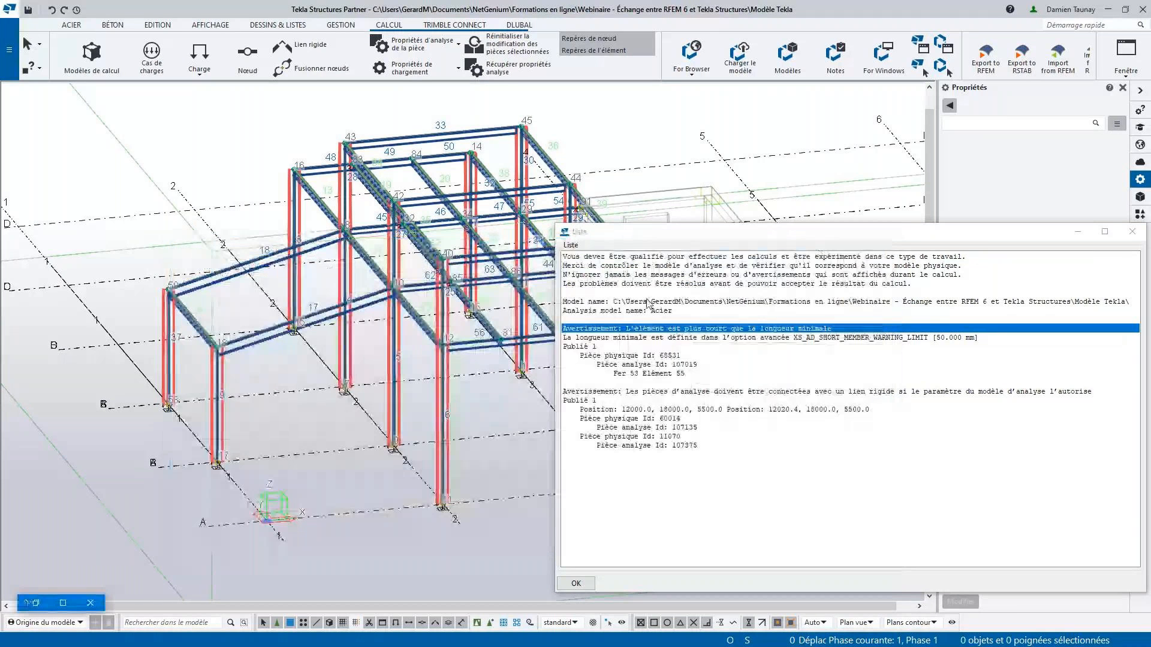
# - Locate analysis part 107019 from the short-element warning in the model and examine its junction with the column up close
pyautogui.click(657, 365)
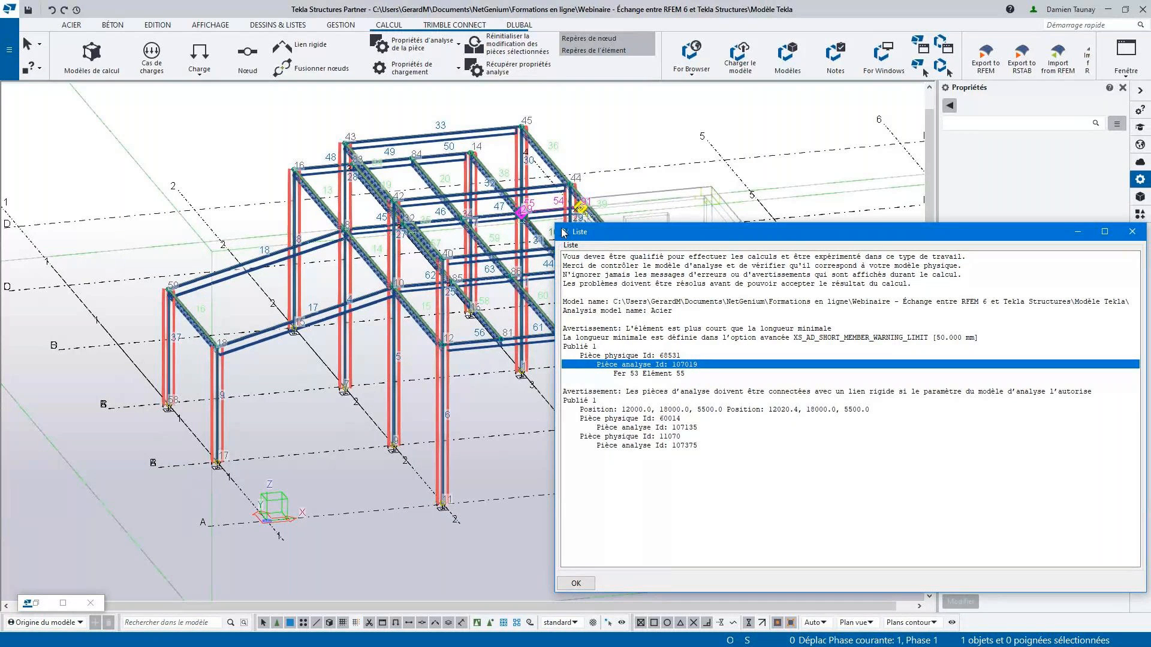
pyautogui.scroll(-3, 367, 257)
pyautogui.keyDown('ctrl'); pyautogui.moveTo(367, 258); pyautogui.dragTo(335, 375, button='middle'); pyautogui.keyUp('ctrl')
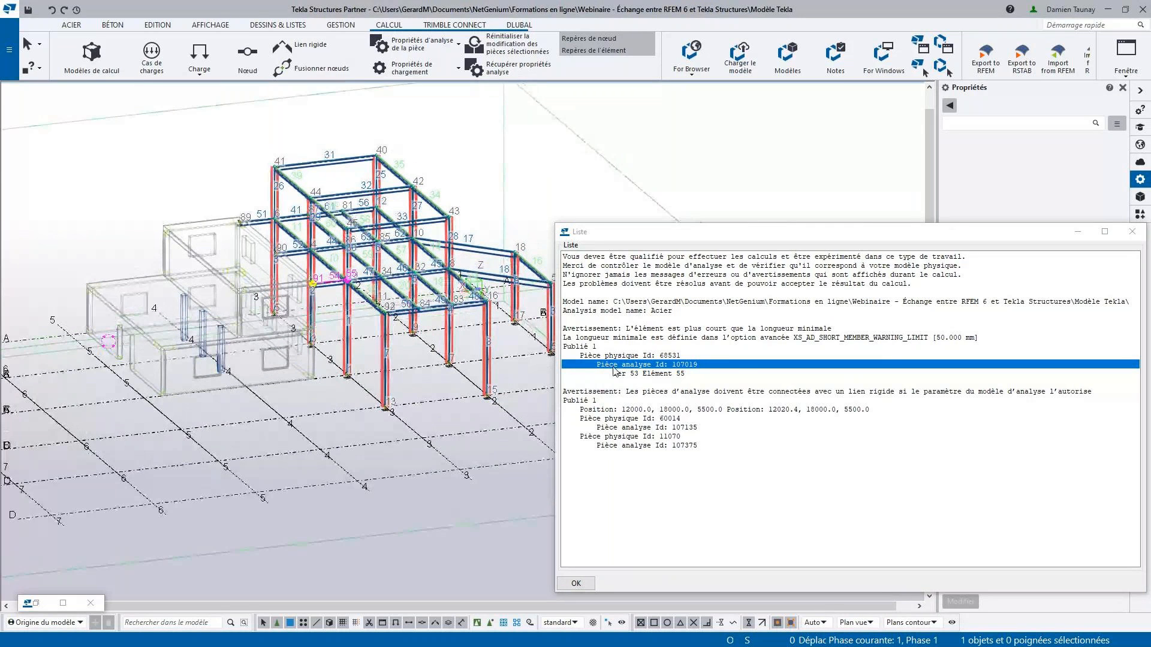
pyautogui.rightClick(609, 370)
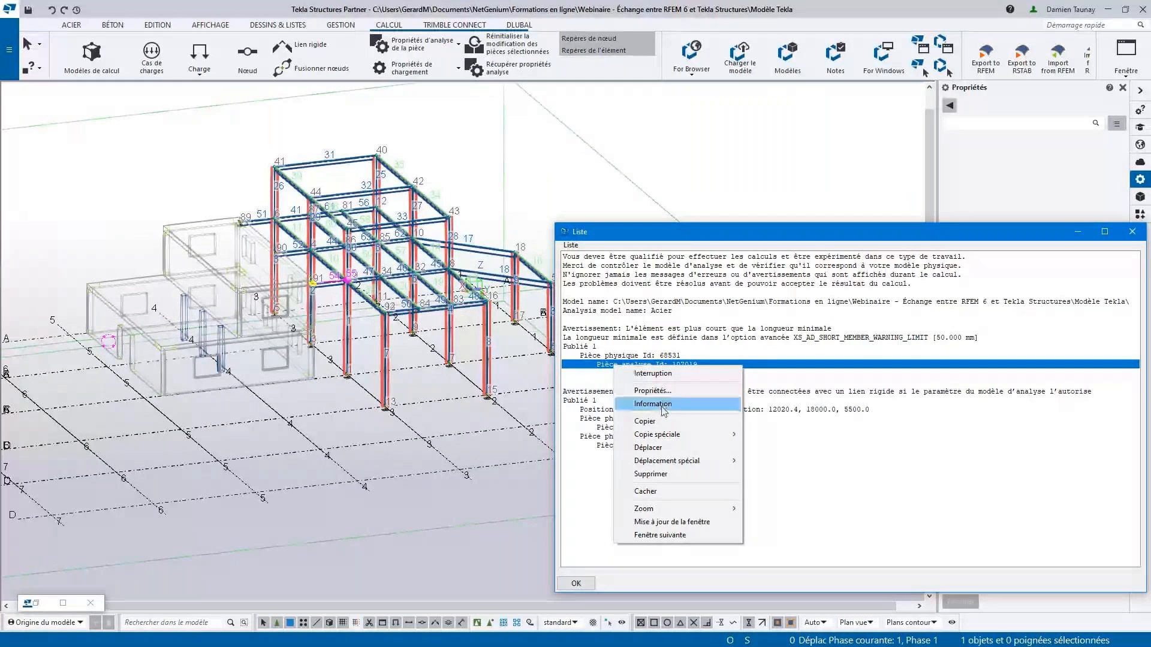
pyautogui.click(669, 509)
pyautogui.moveTo(445, 392); pyautogui.dragTo(279, 300, button='middle')
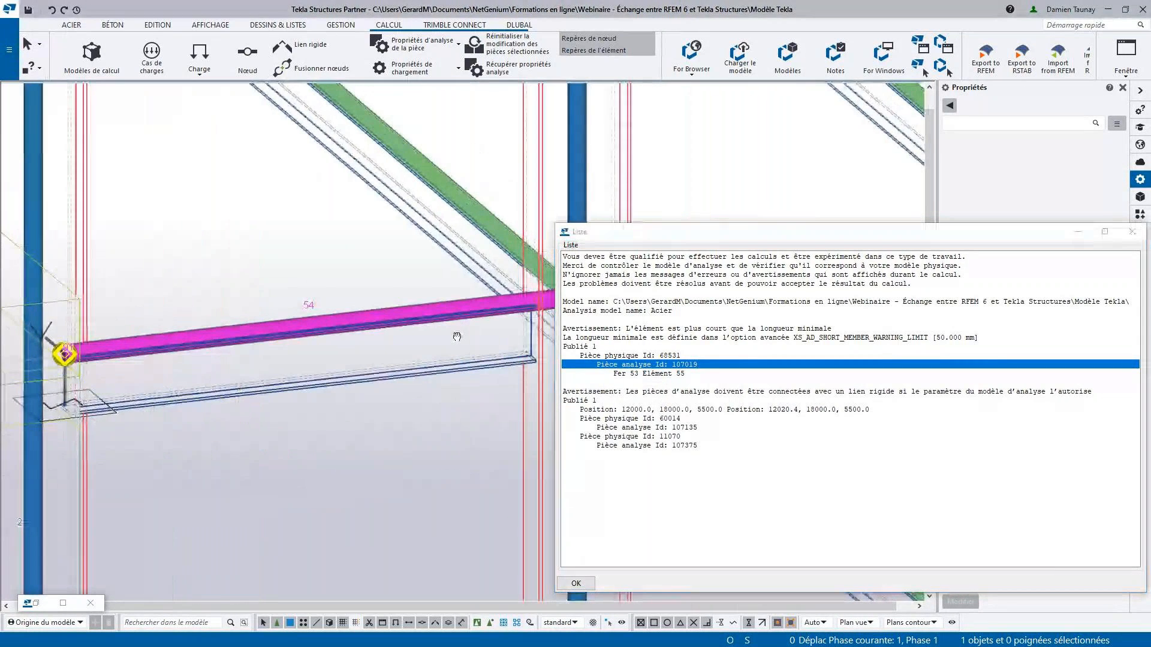
pyautogui.moveTo(457, 337); pyautogui.dragTo(391, 353, button='middle')
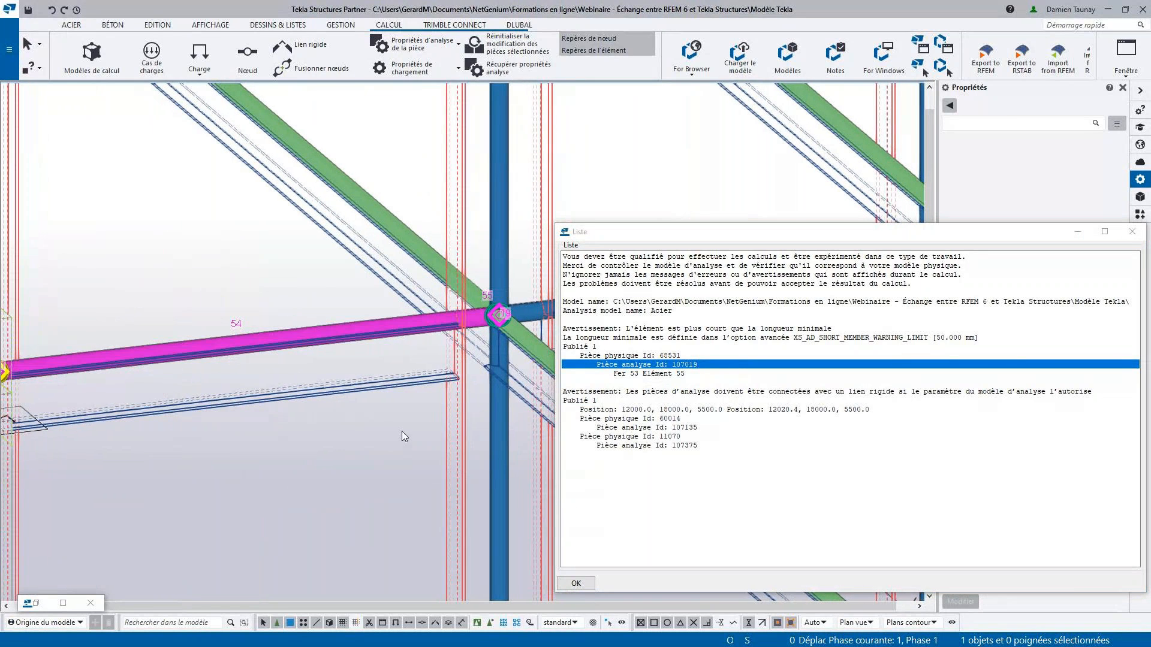
# - Examine the two closely spaced nodes and the members attached to each where beam 54 meets the column
pyautogui.scroll(5, 497, 318)
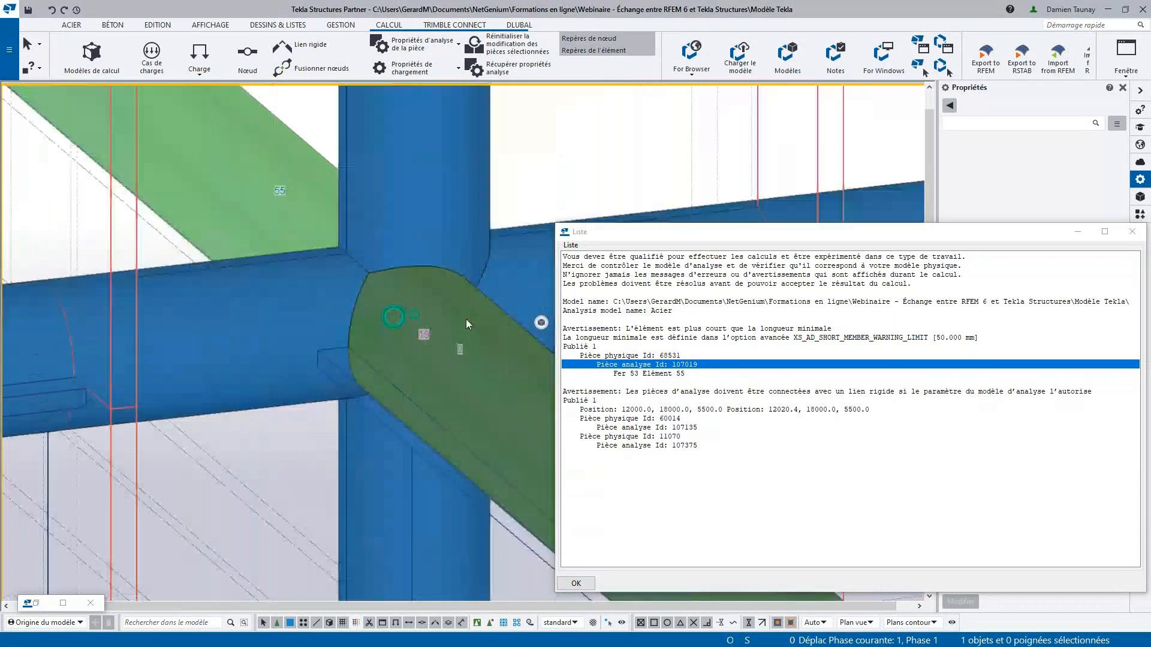
pyautogui.scroll(3, 468, 317)
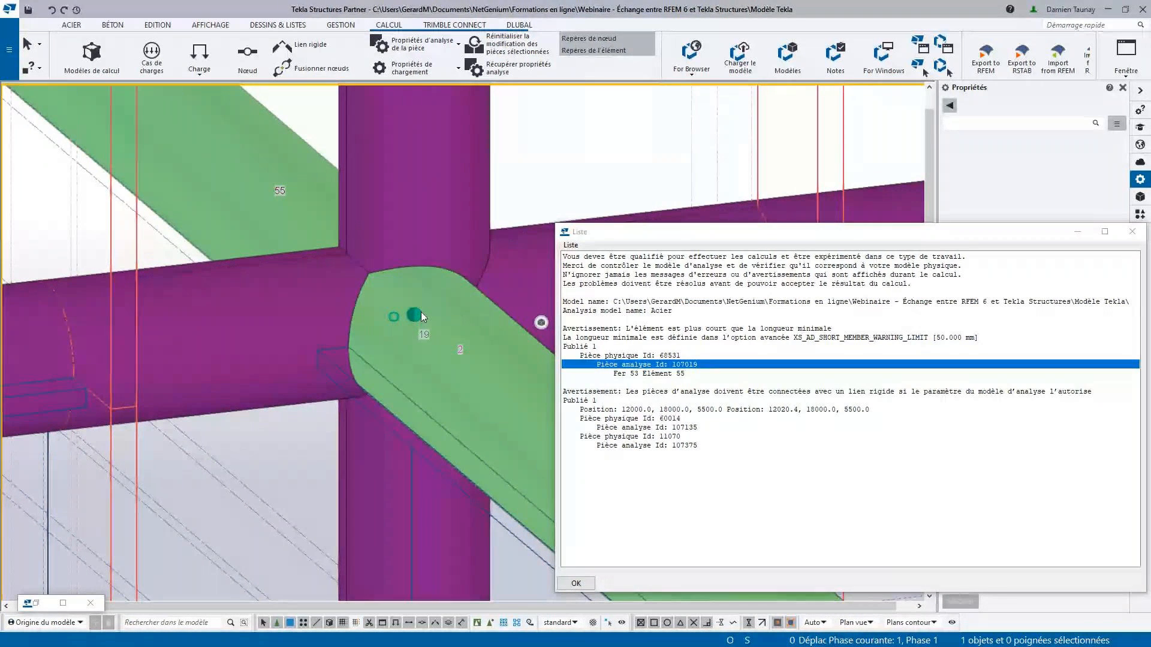
pyautogui.scroll(-4, 422, 316)
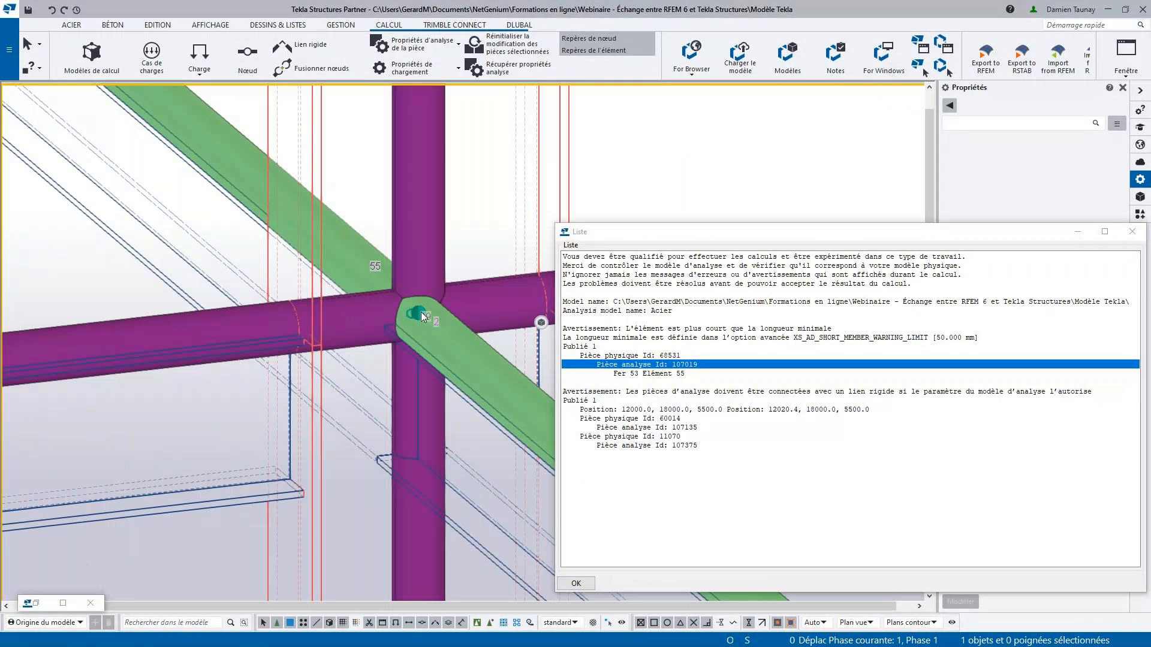
pyautogui.scroll(-3, 408, 313)
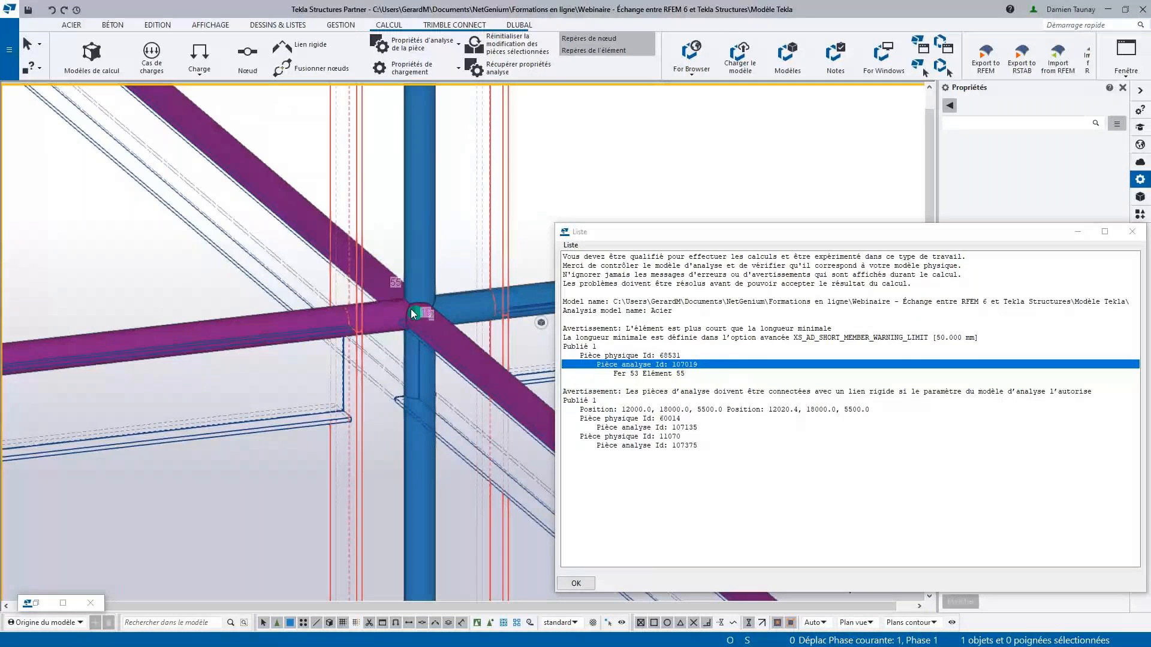
# - Locate analysis parts 107135 and 107375 from the rigid-link warning at the top of the steel frame's corner column
pyautogui.scroll(-7, 401, 298)
pyautogui.scroll(3, 439, 364)
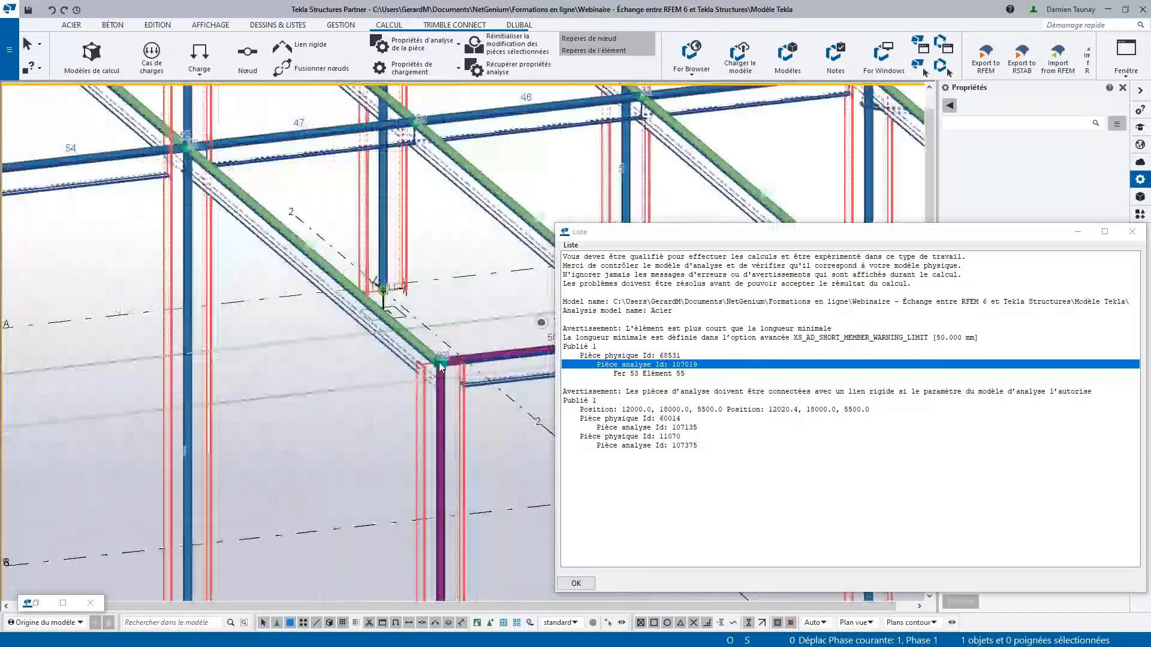
pyautogui.scroll(3, 440, 366)
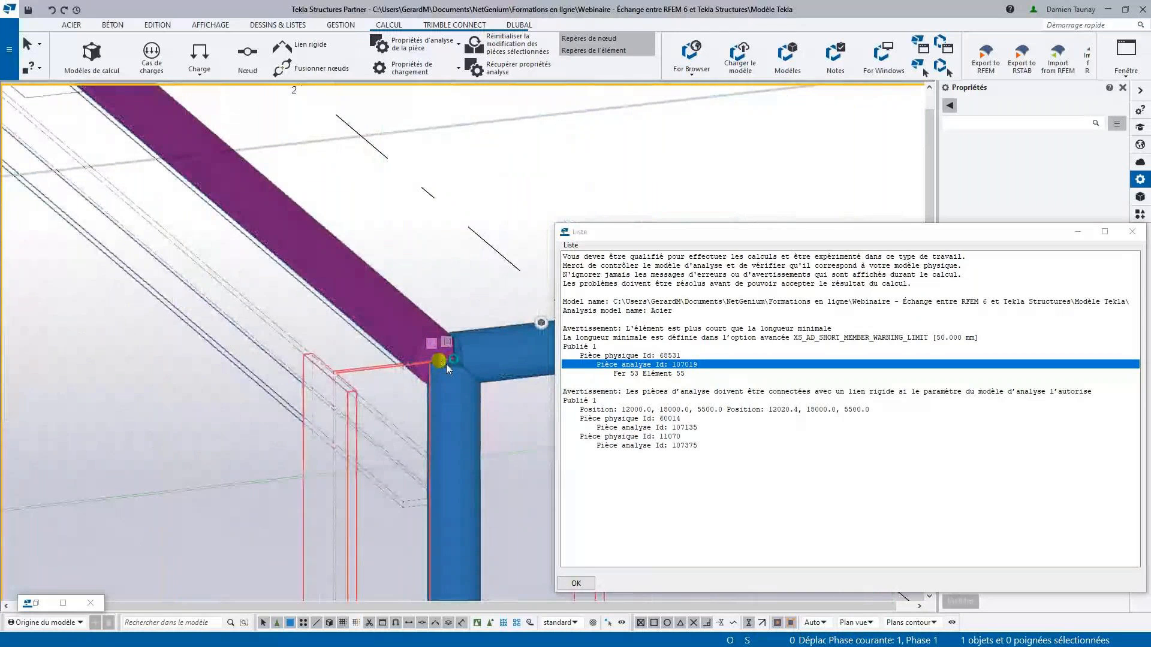
pyautogui.click(452, 359)
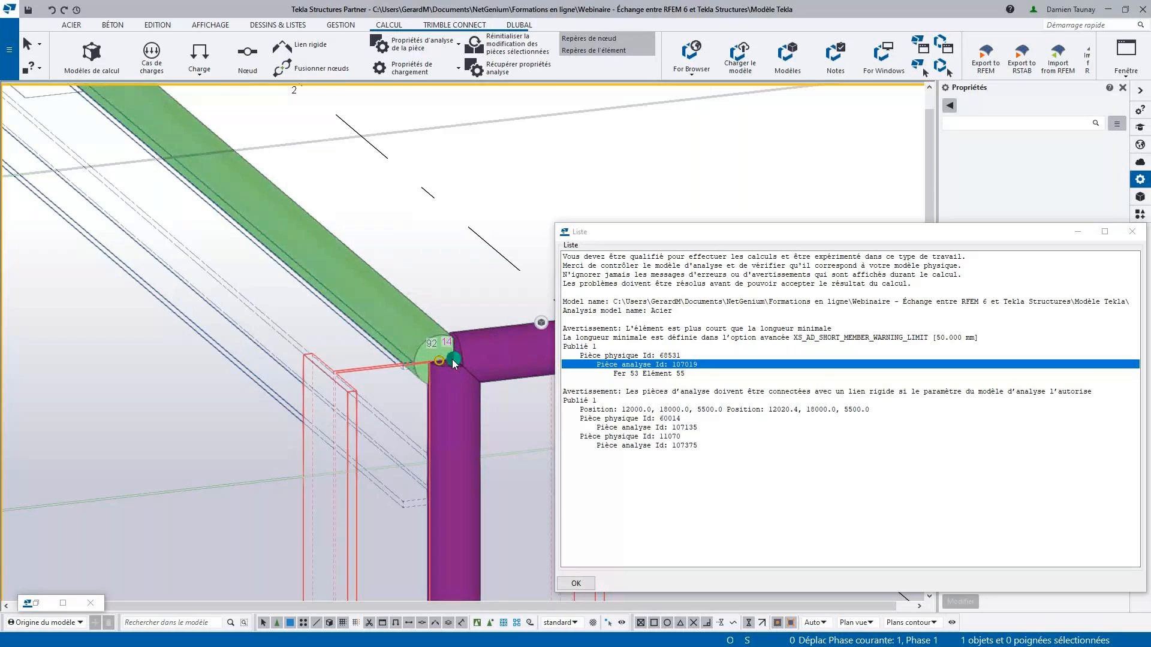
pyautogui.click(640, 428)
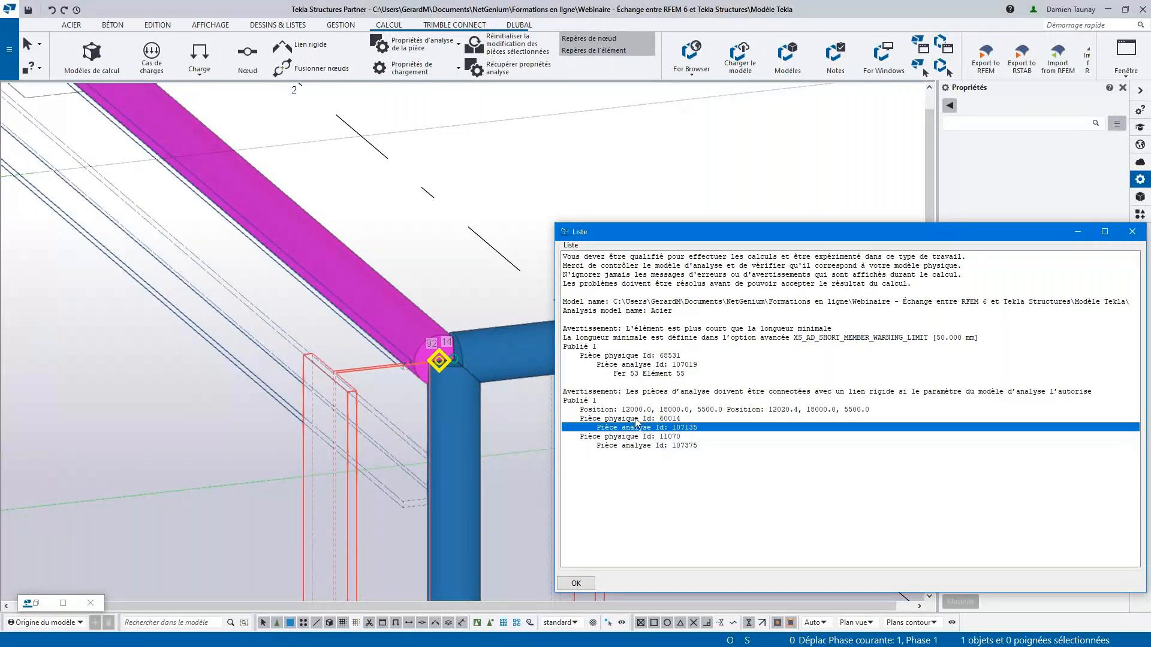
pyautogui.click(658, 445)
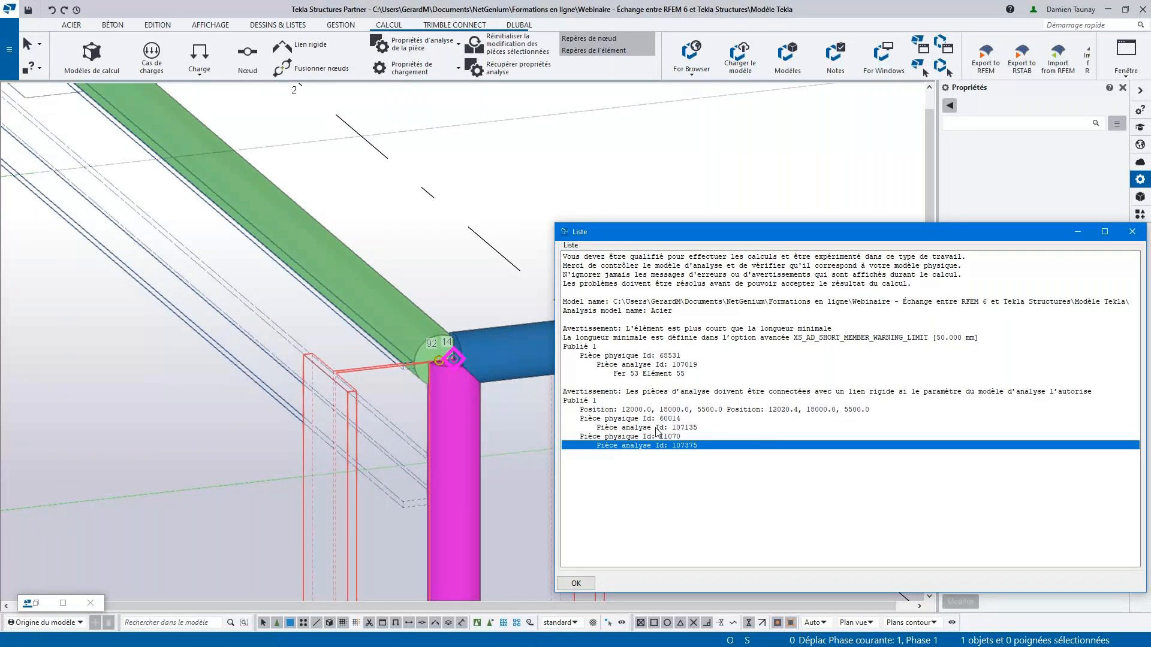
pyautogui.click(658, 428)
pyautogui.click(662, 445)
# - Merge the two close nodes where beam 54 meets the column onto the column's node, setting axis position conservation to Non
pyautogui.scroll(-5, 483, 343)
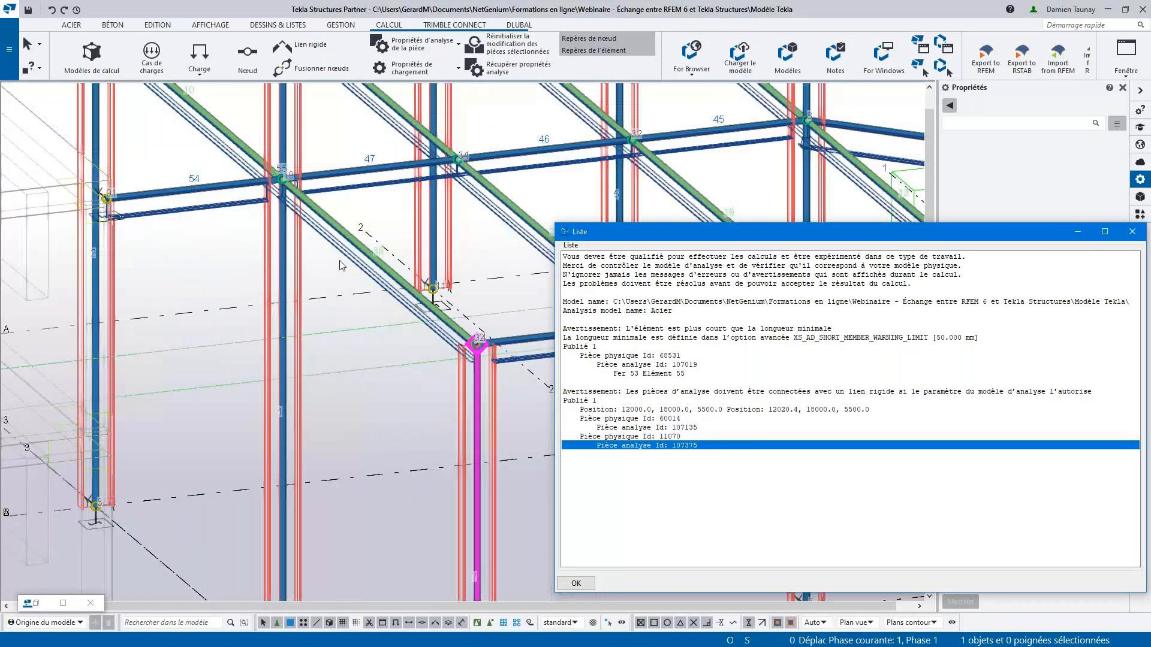
pyautogui.scroll(6, 357, 196)
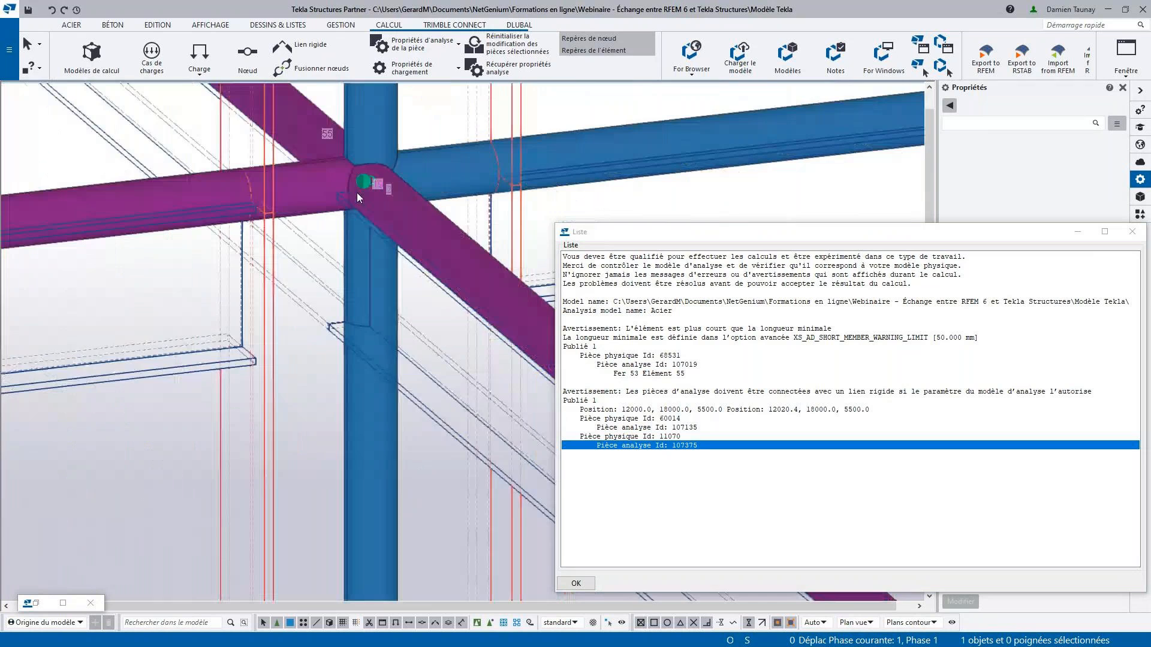
pyautogui.scroll(2, 357, 192)
pyautogui.click(372, 178)
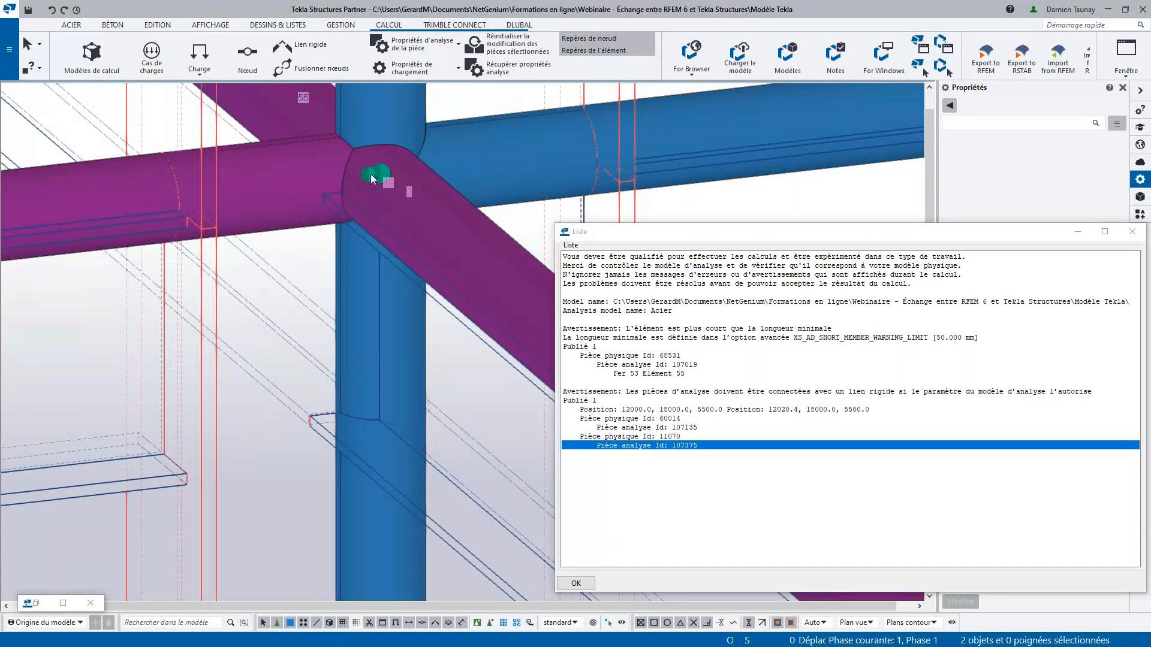
pyautogui.scroll(-2, 370, 193)
pyautogui.moveTo(365, 214); pyautogui.dragTo(225, 217, button='middle')
pyautogui.rightClick(225, 218)
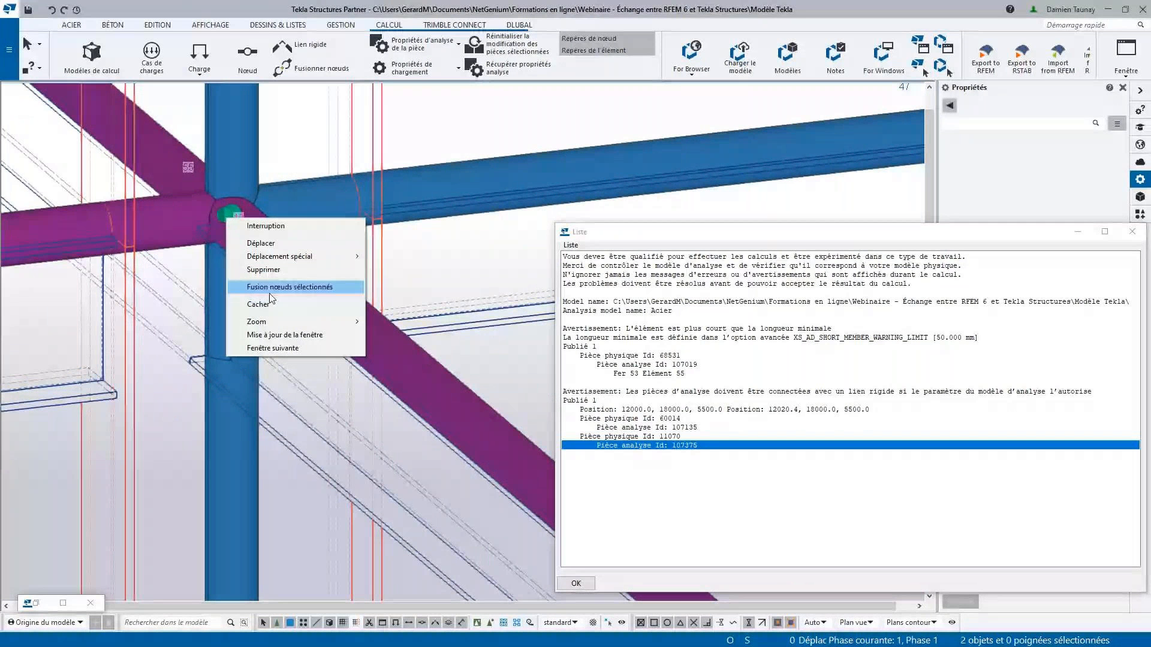
pyautogui.click(349, 289)
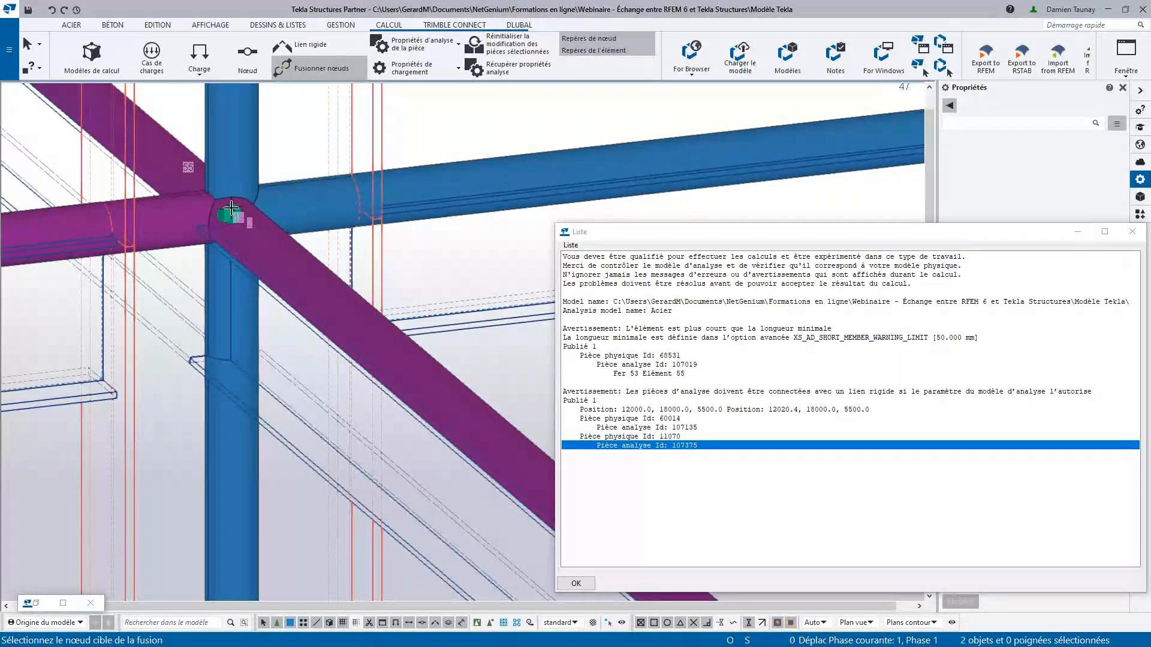
pyautogui.scroll(3, 233, 209)
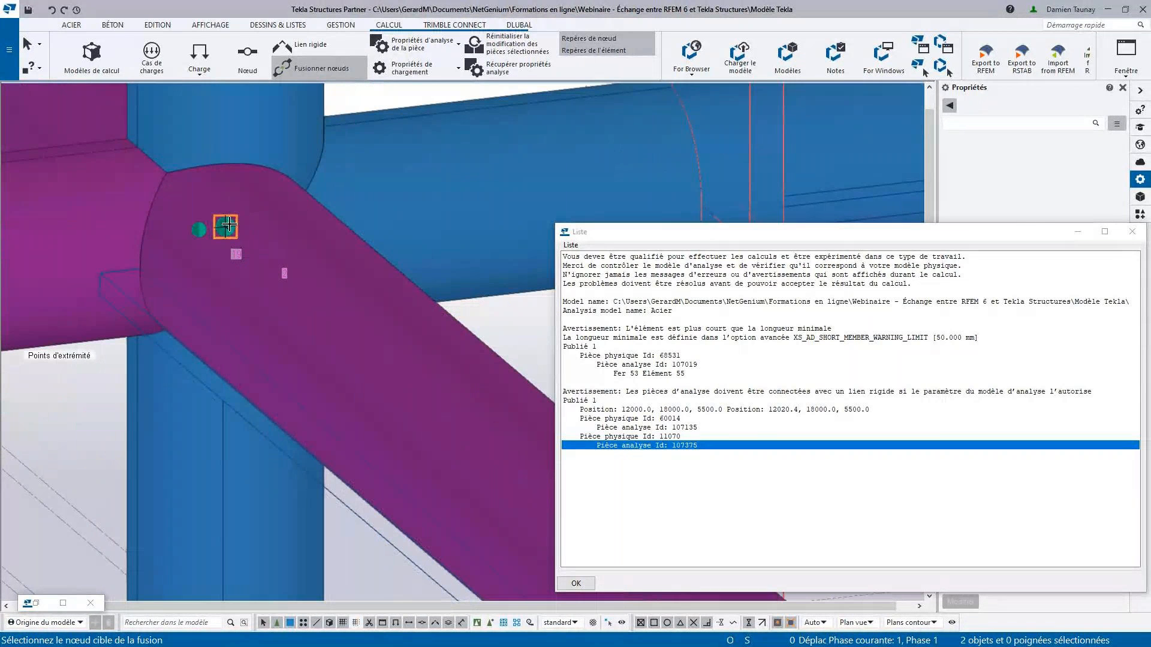
pyautogui.click(229, 225)
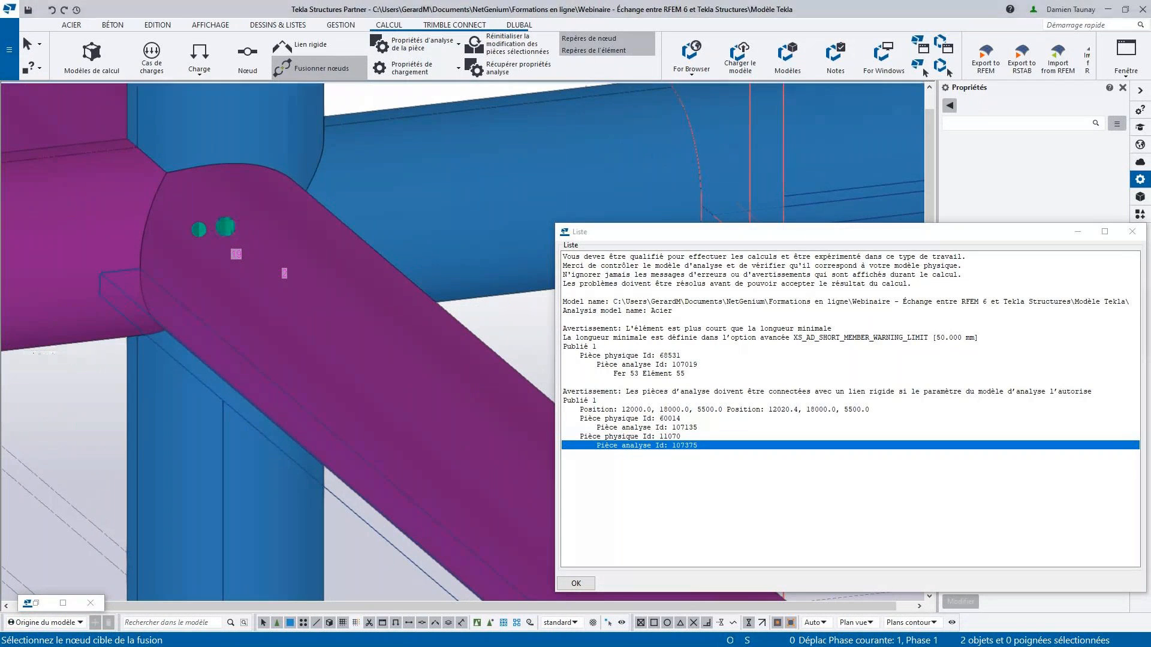
pyautogui.moveTo(377, 214); pyautogui.dragTo(410, 144)
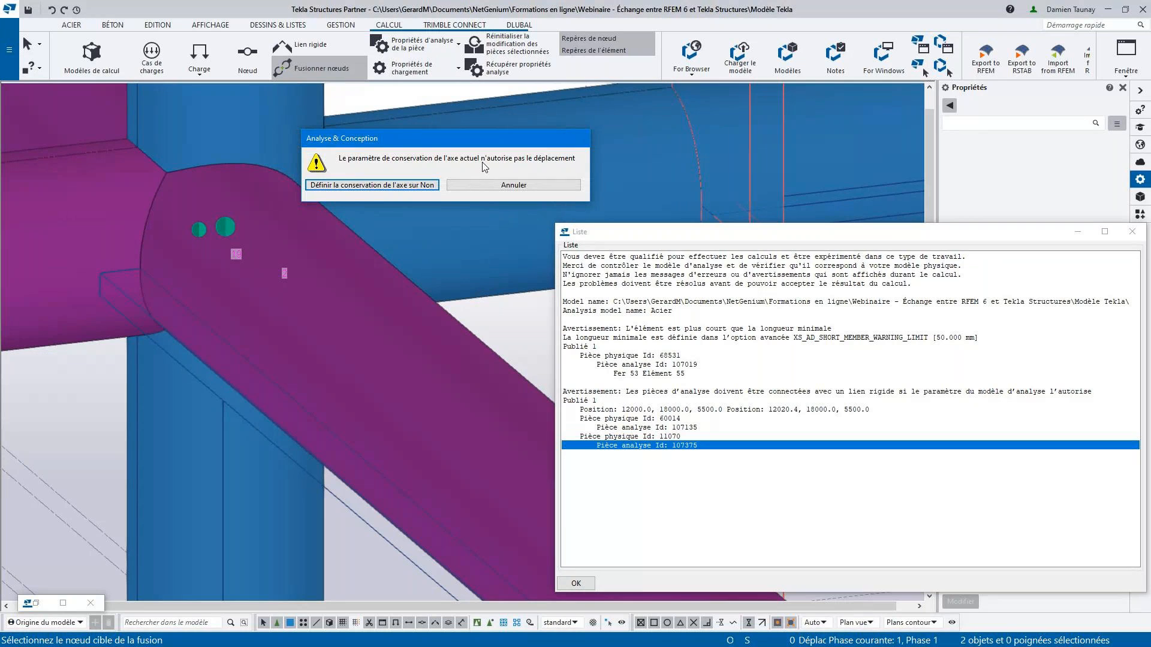
pyautogui.click(383, 186)
# - Inspect the merged node beside beams 53 and 47 and the node at the corner column's top
pyautogui.scroll(-6, 308, 197)
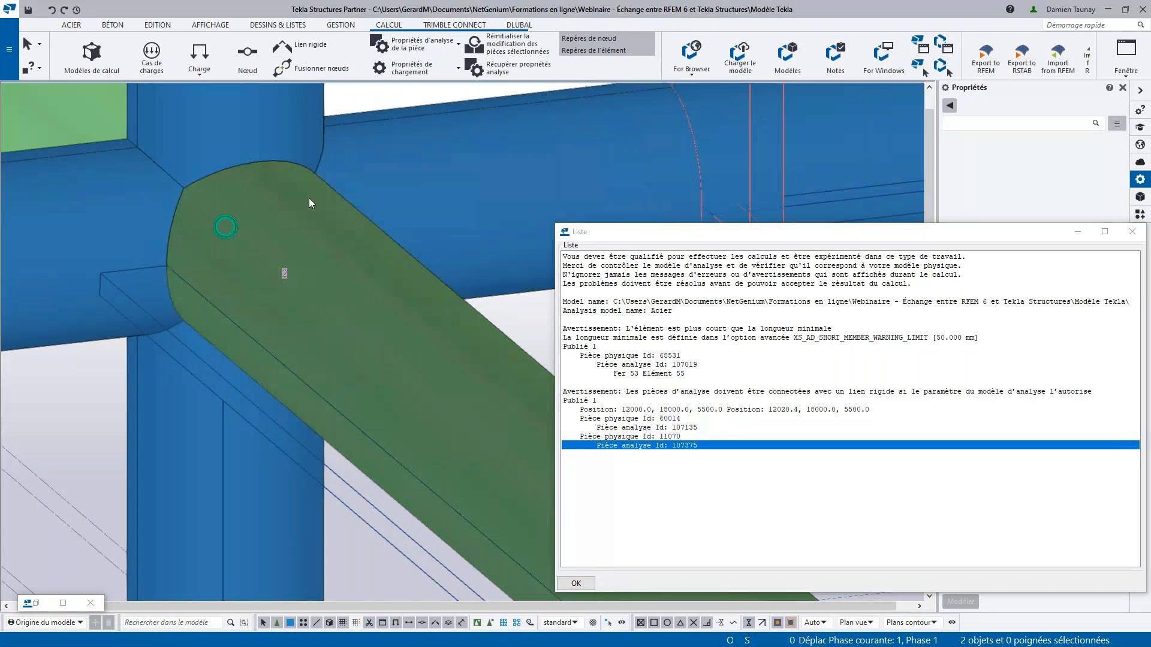
pyautogui.scroll(-5, 310, 197)
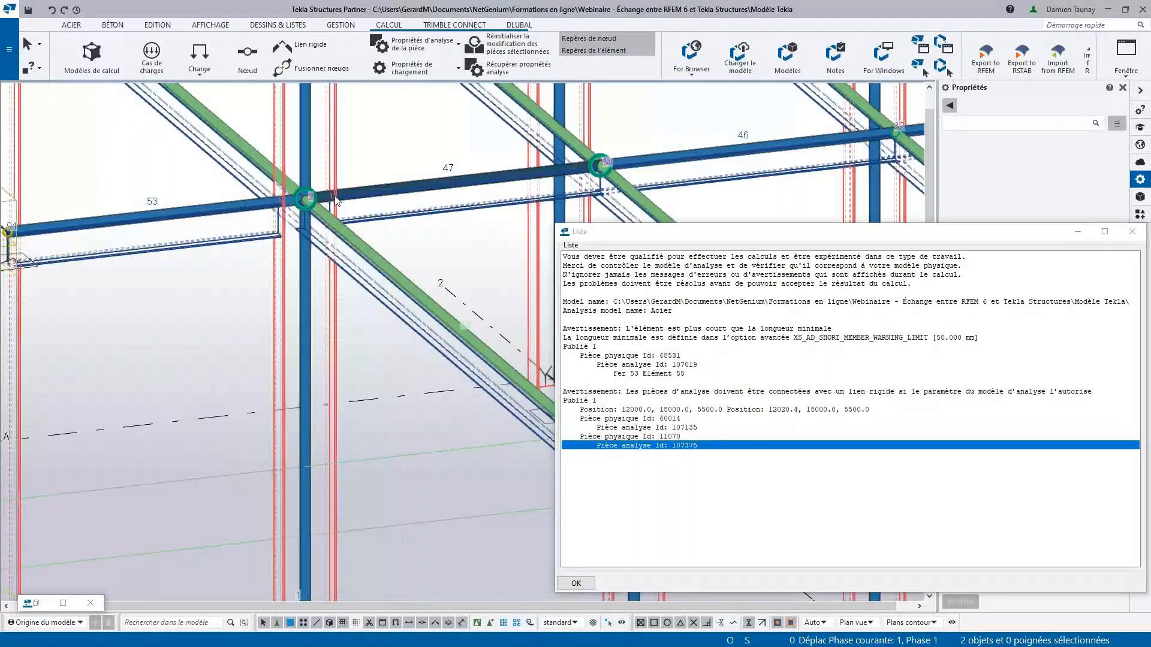
pyautogui.scroll(7, 281, 212)
pyautogui.scroll(-3, 278, 214)
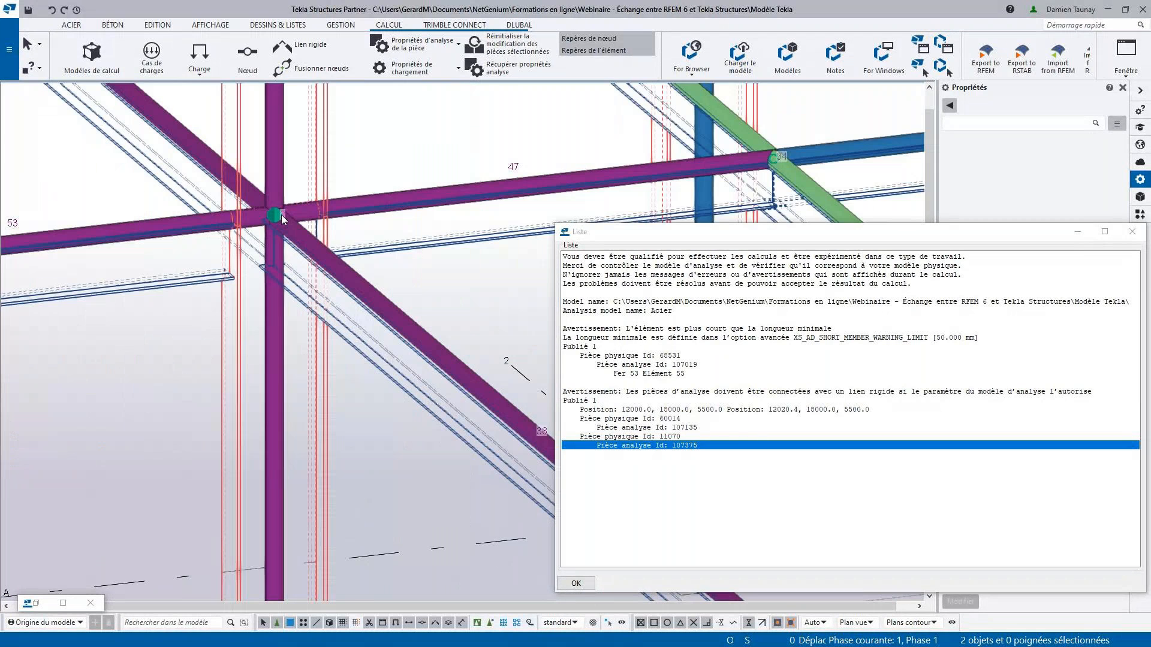
pyautogui.scroll(5, 282, 215)
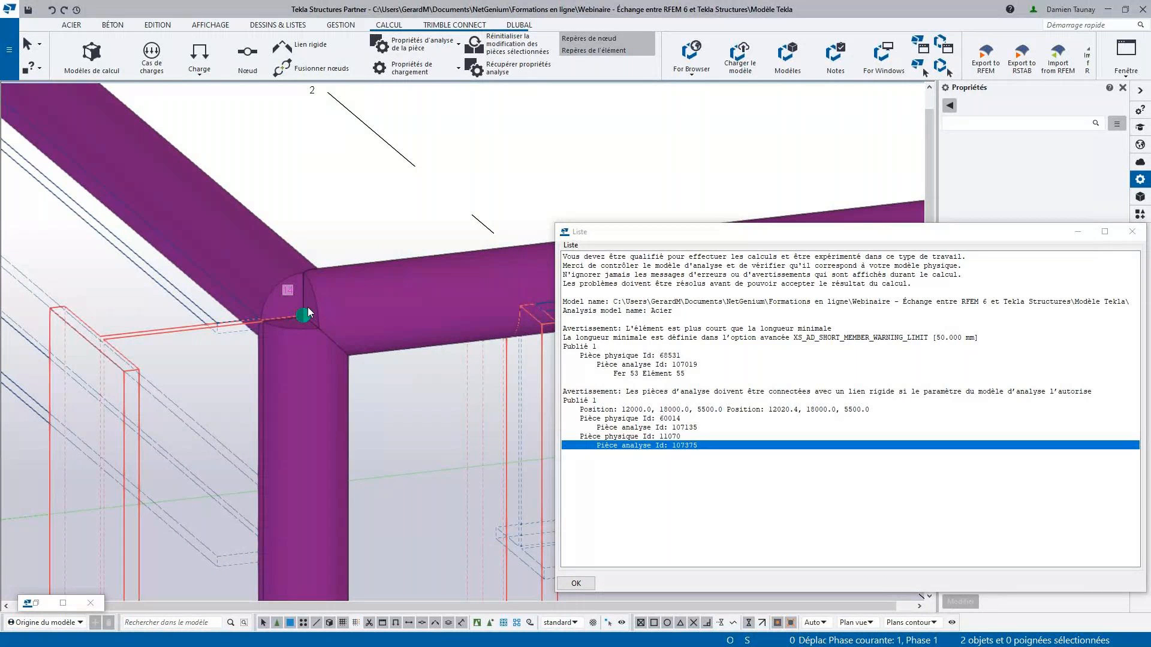
pyautogui.scroll(-4, 309, 312)
pyautogui.scroll(-5, 309, 306)
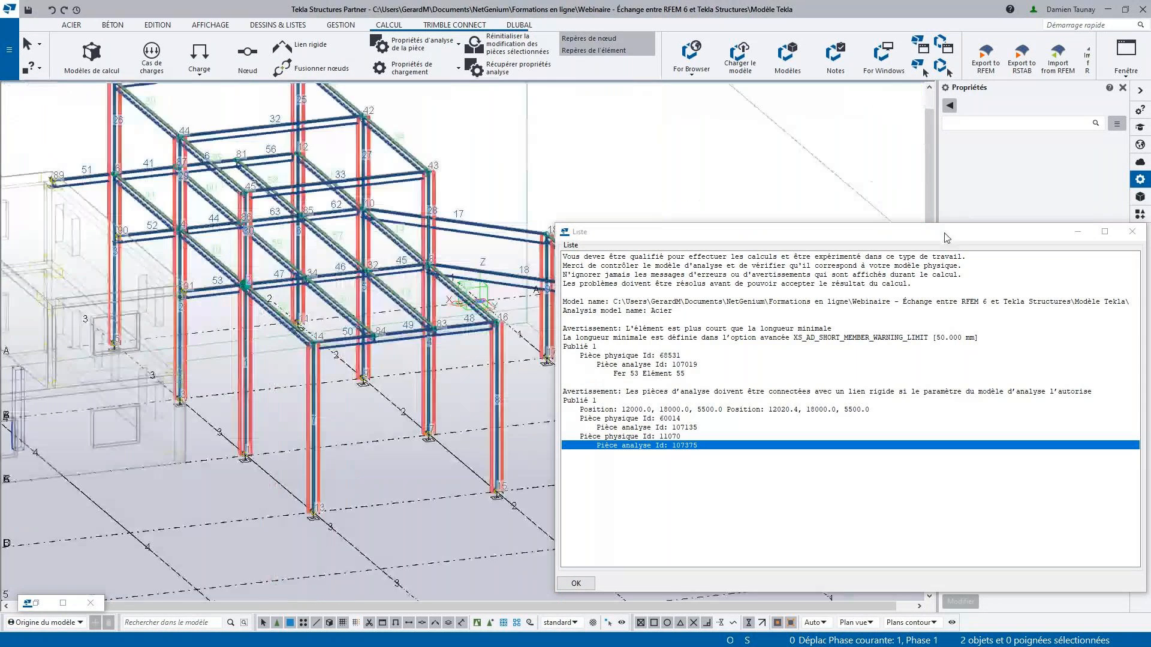
# - Close the detailed warning list and briefly restore the analysis models window to check the Acier model's warning count
pyautogui.click(1127, 233)
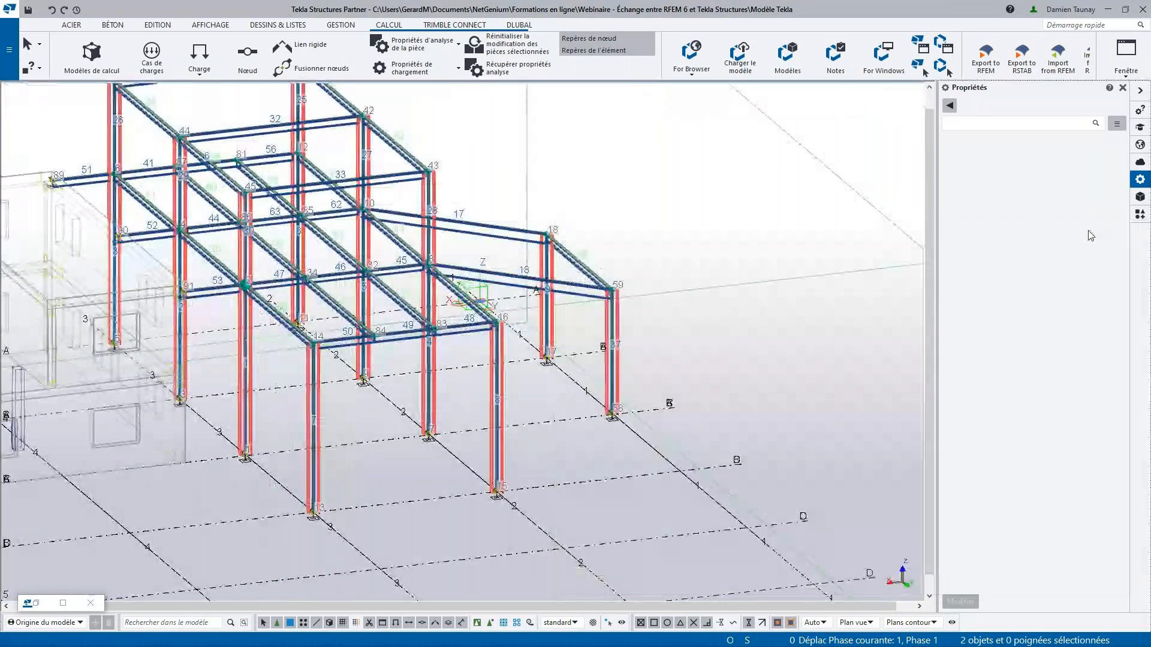
pyautogui.click(31, 605)
pyautogui.click(37, 606)
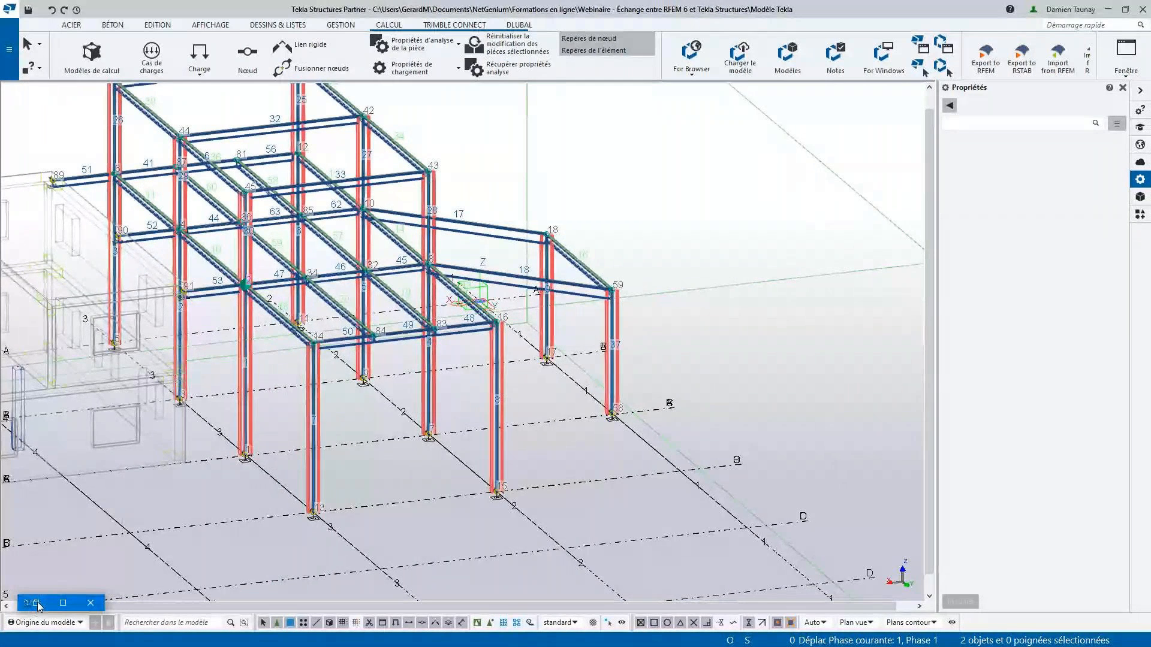
pyautogui.doubleClick(38, 606)
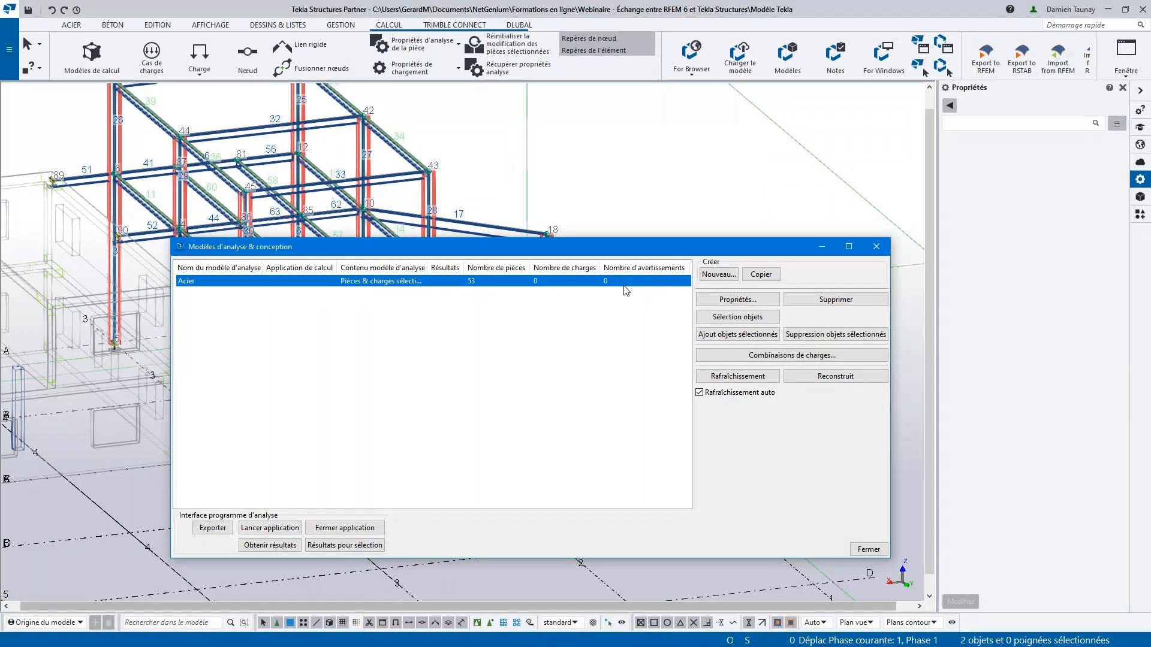
pyautogui.click(821, 247)
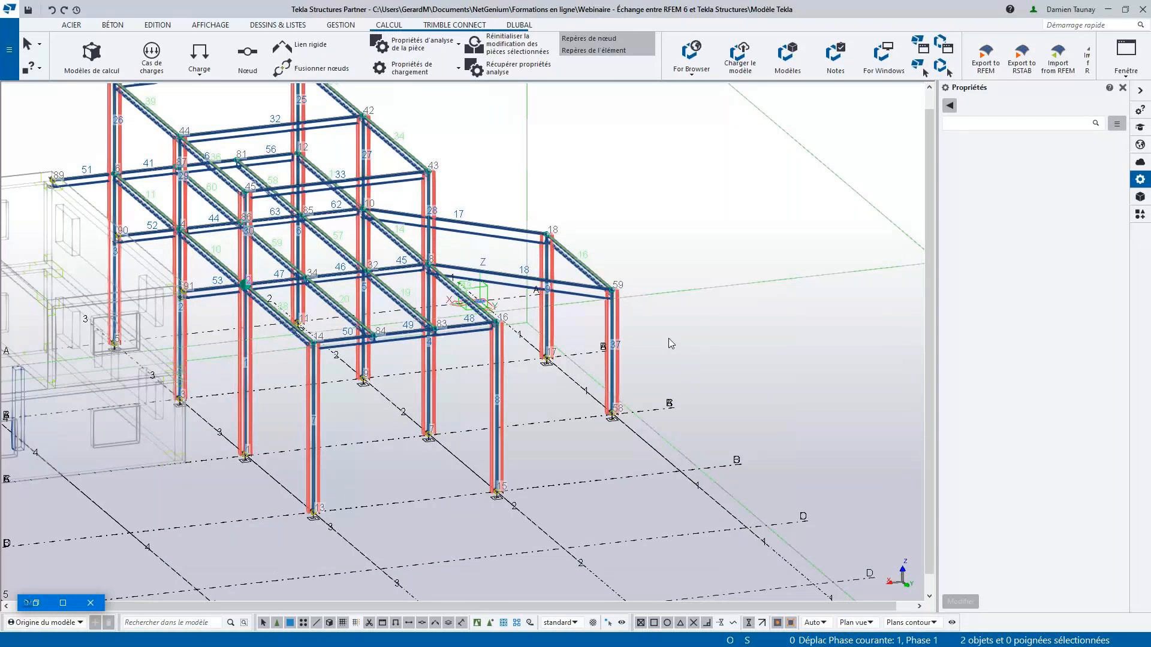
# - Set the front corner column's analysis axis position to En haut au centre and apply the modification
pyautogui.moveTo(387, 420); pyautogui.dragTo(450, 405, button='middle')
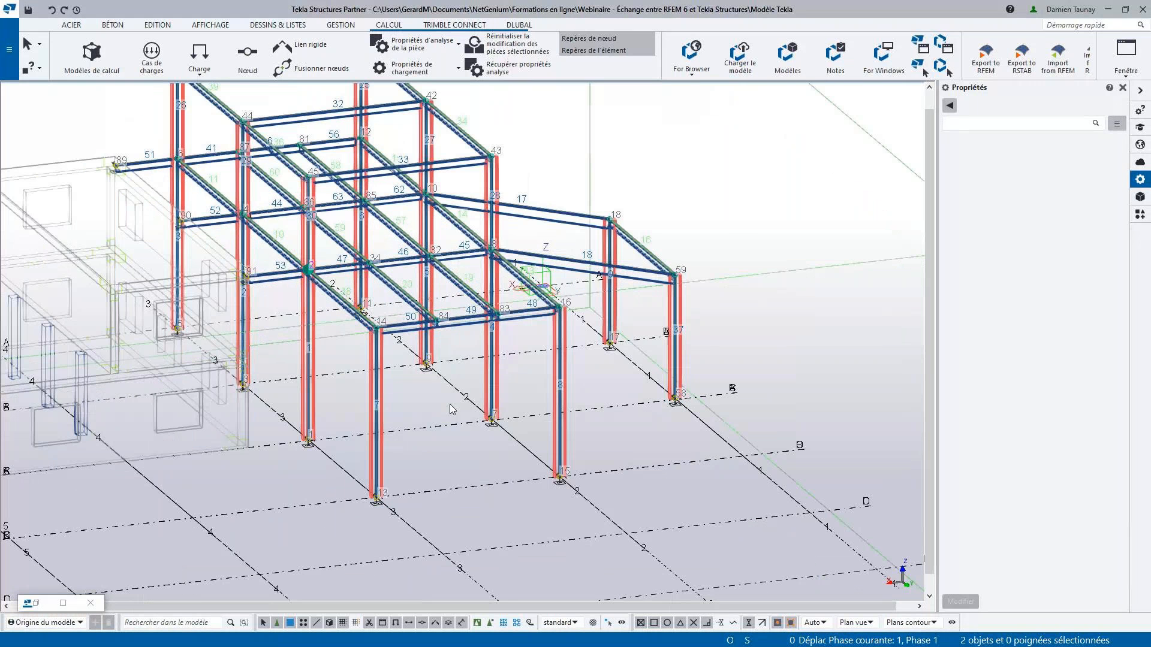
pyautogui.scroll(5, 451, 409)
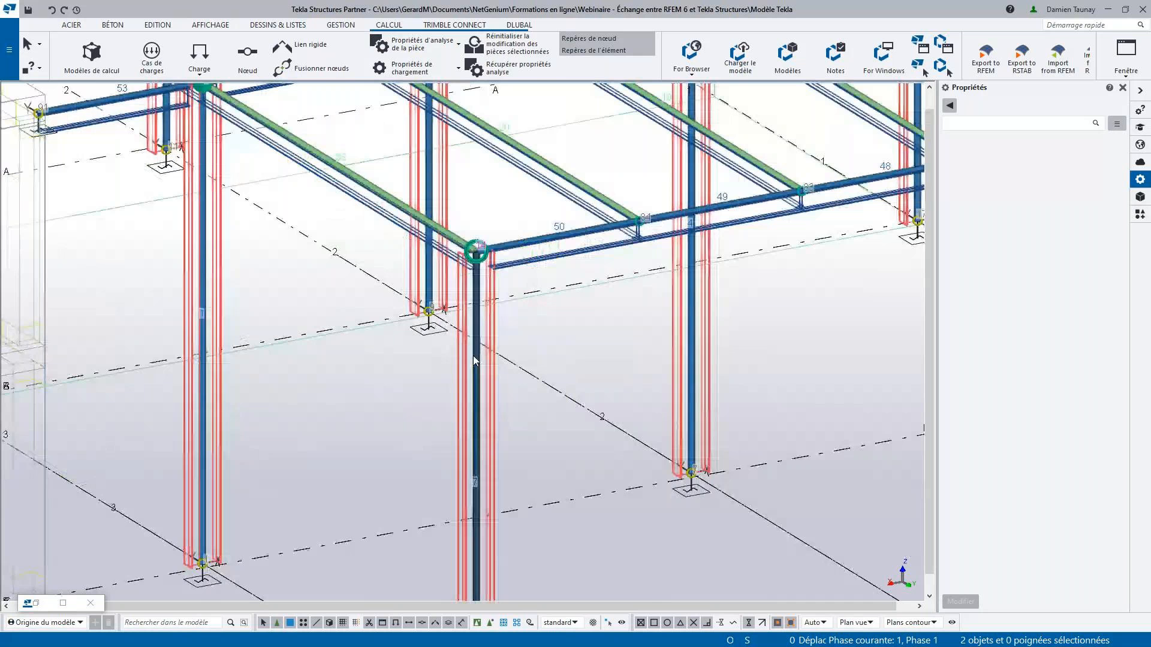
pyautogui.scroll(-2, 473, 356)
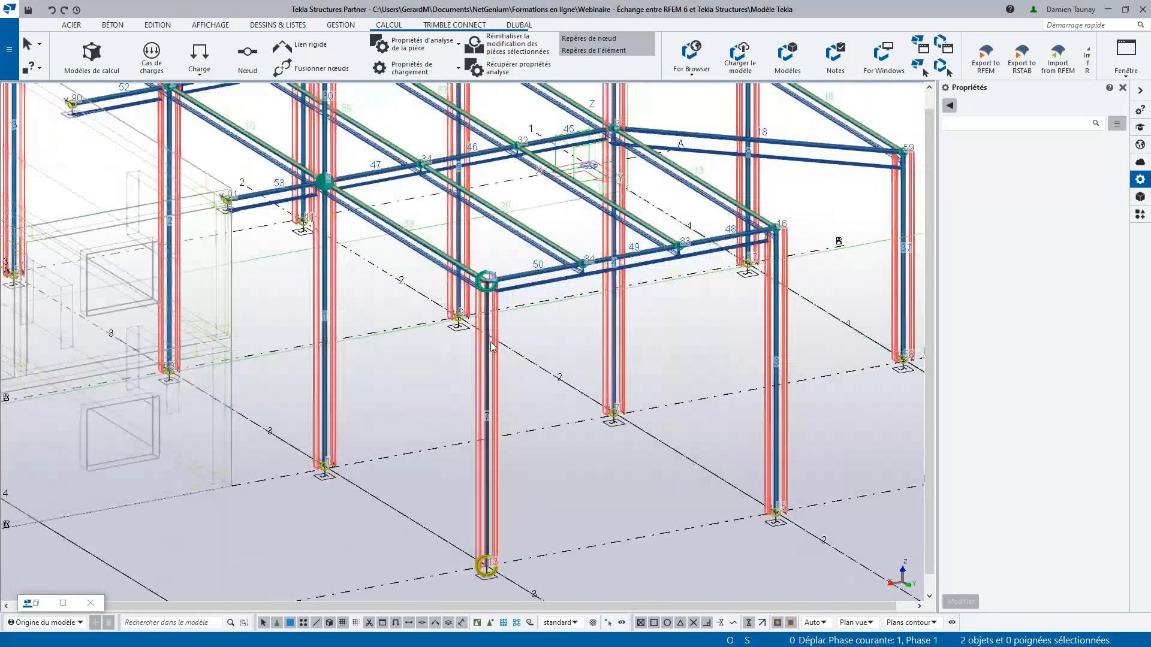
pyautogui.doubleClick(490, 342)
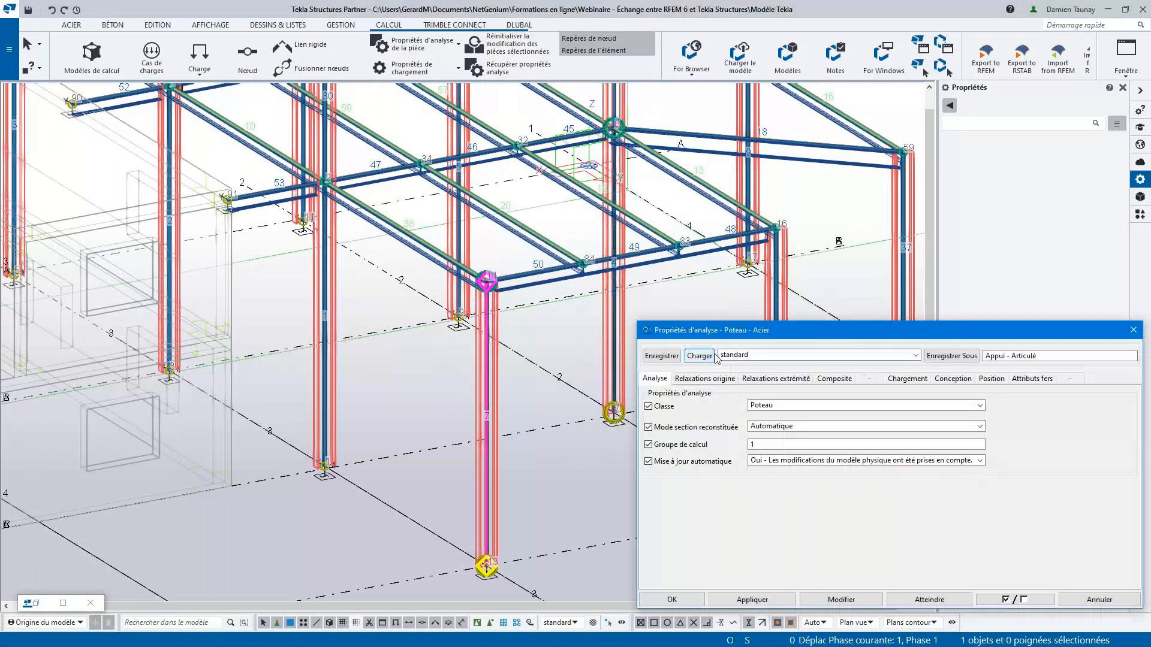
pyautogui.click(990, 378)
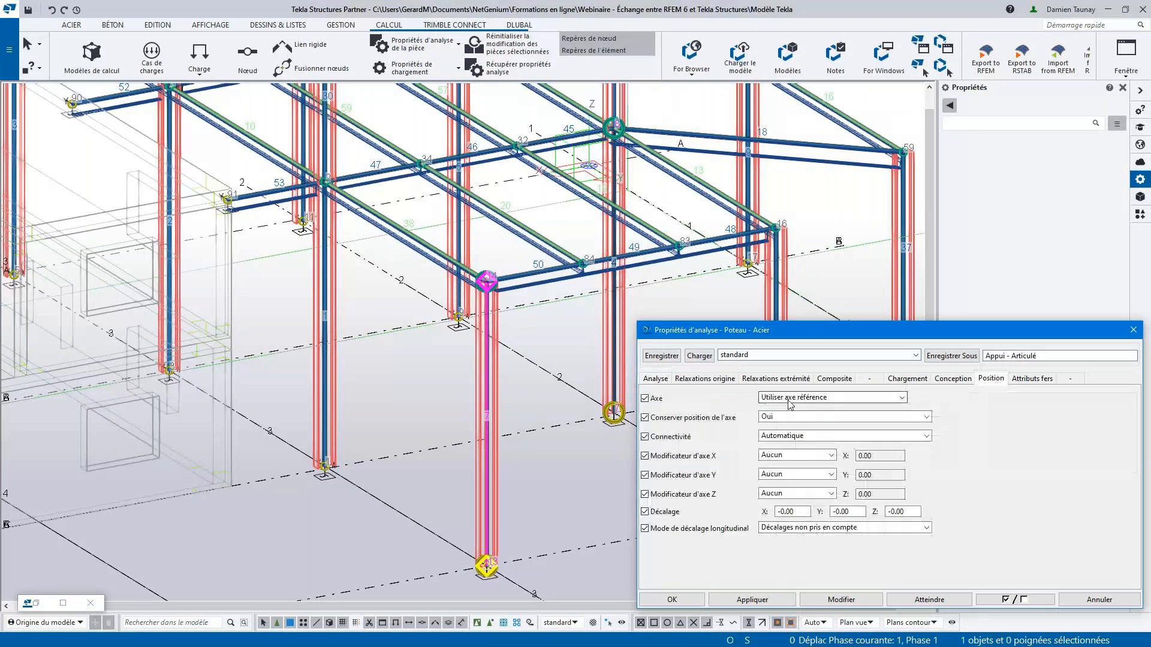
pyautogui.click(777, 399)
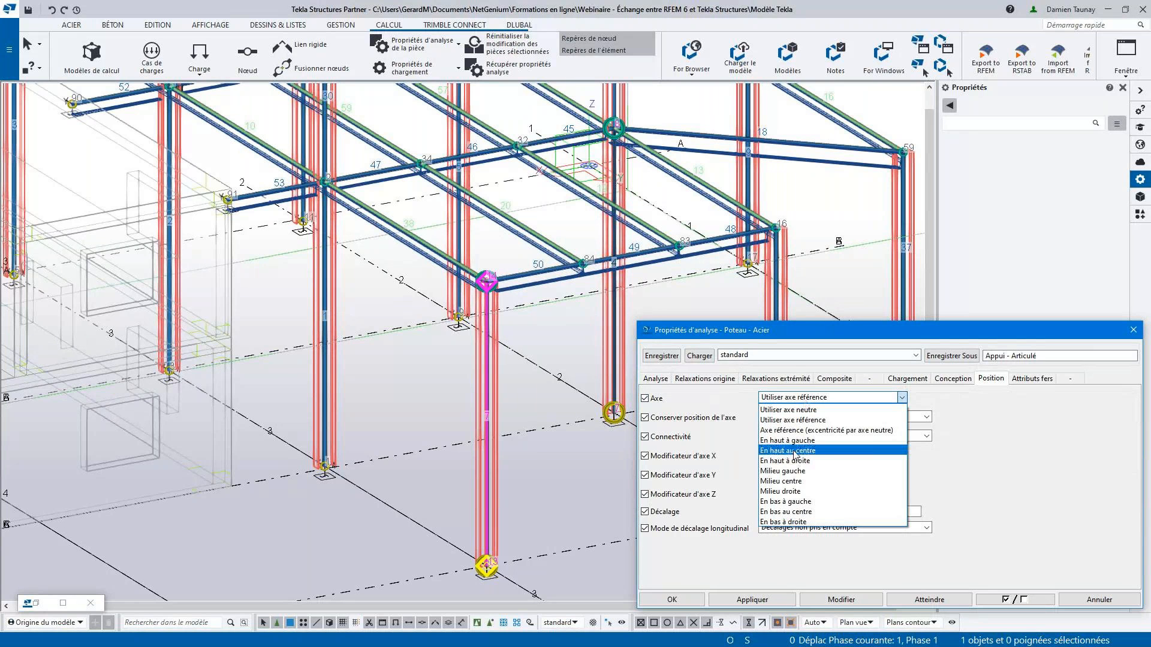
pyautogui.click(794, 454)
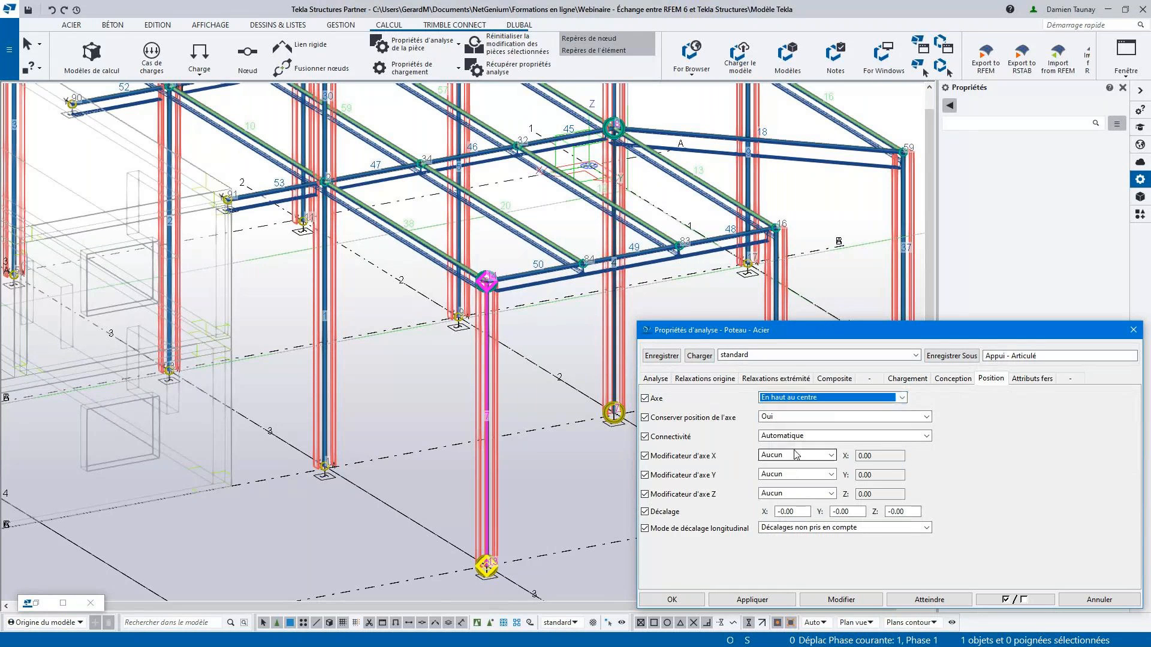
pyautogui.click(841, 600)
# - Set the front corner column's analysis axis position to En bas au centre and apply the modification
pyautogui.scroll(5, 487, 280)
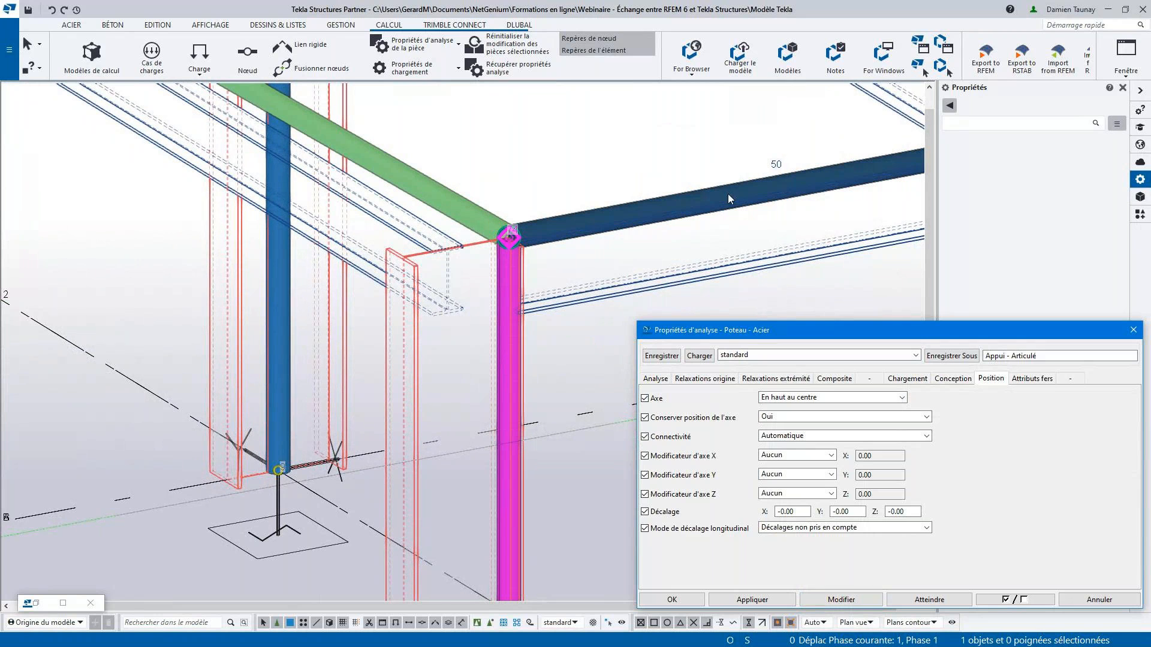
pyautogui.click(820, 398)
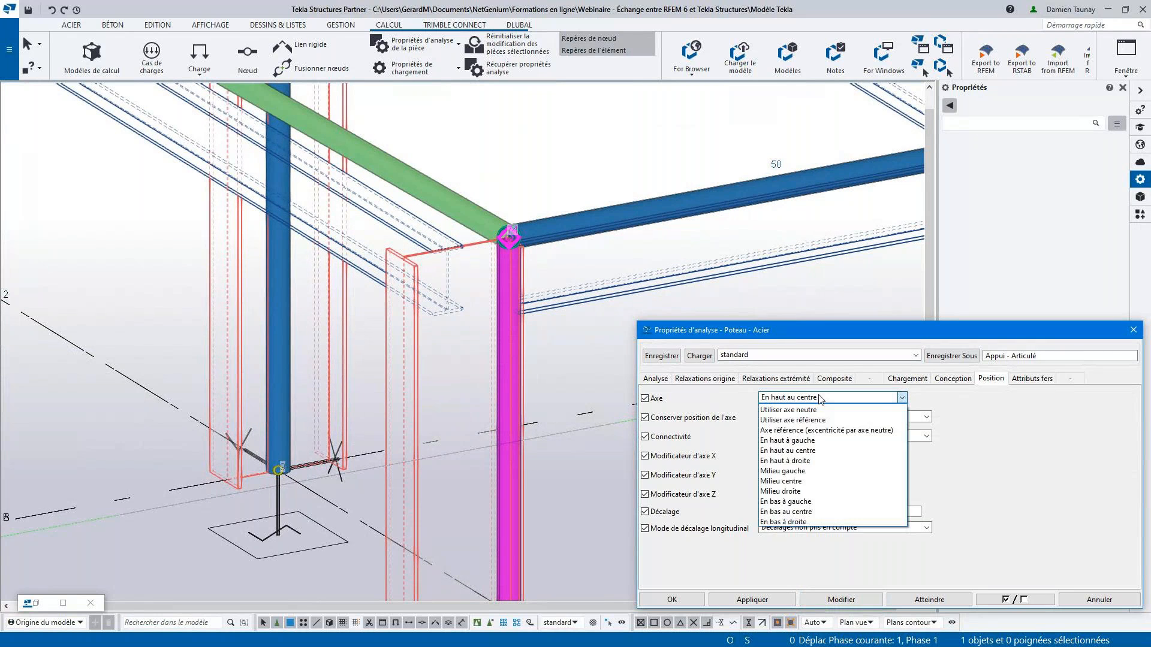
pyautogui.click(794, 513)
pyautogui.click(847, 601)
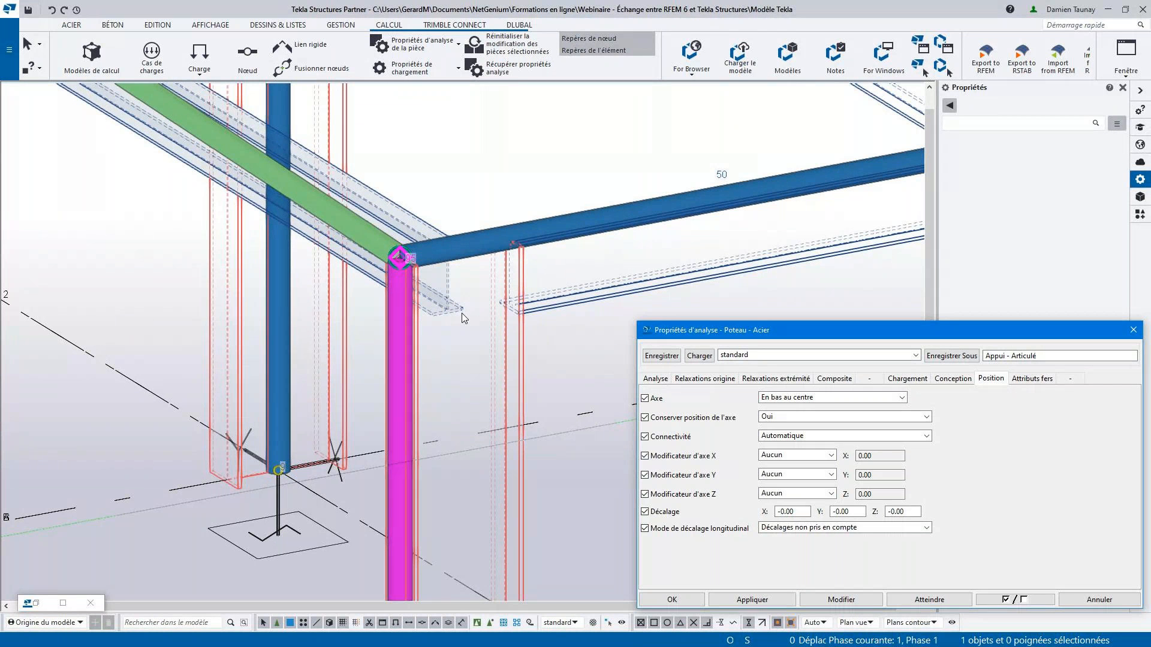
# - Apply Utiliser axe référence as the front corner column's analysis axis position, review the offset fields and confirm the analysis properties
pyautogui.click(902, 398)
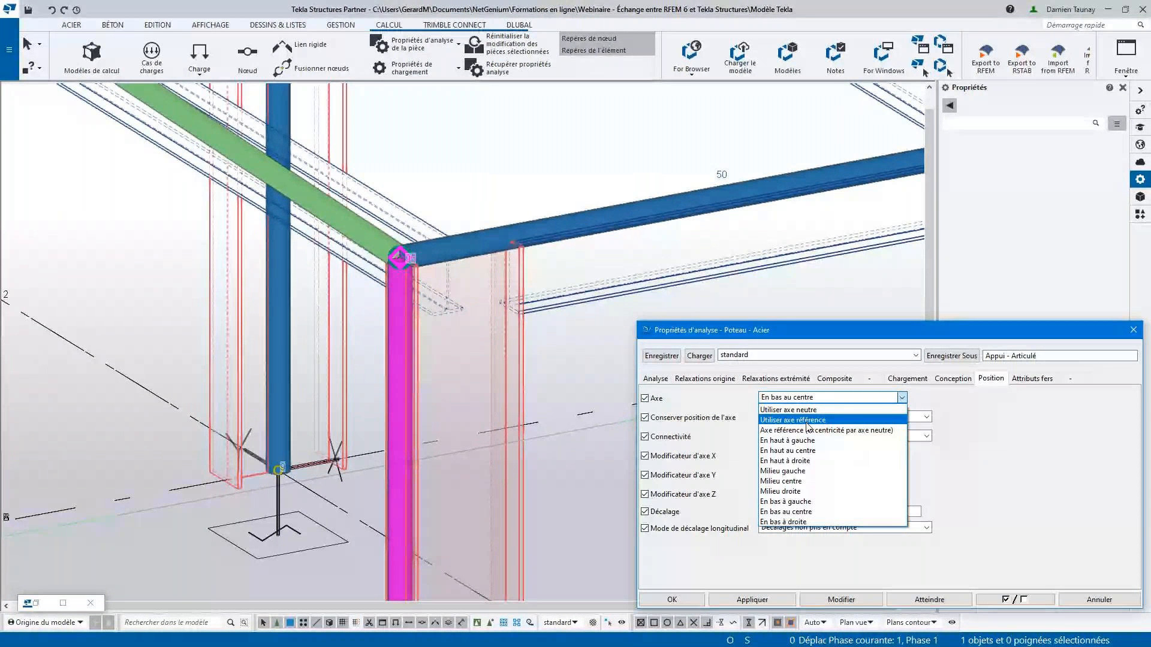
pyautogui.click(808, 421)
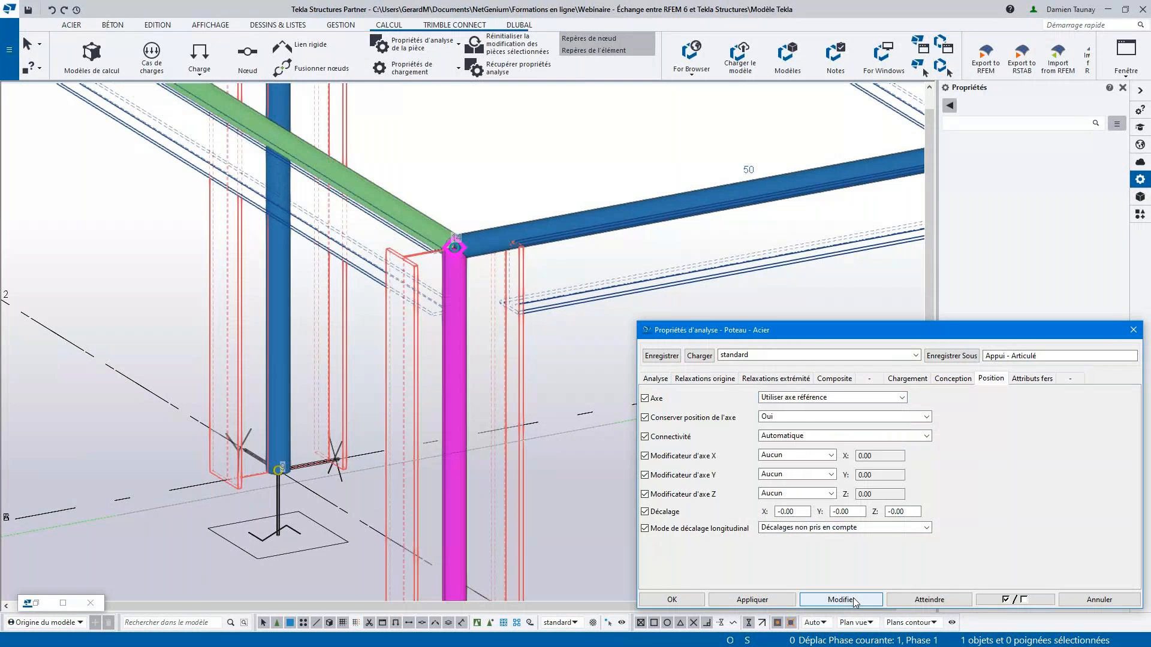
pyautogui.click(856, 601)
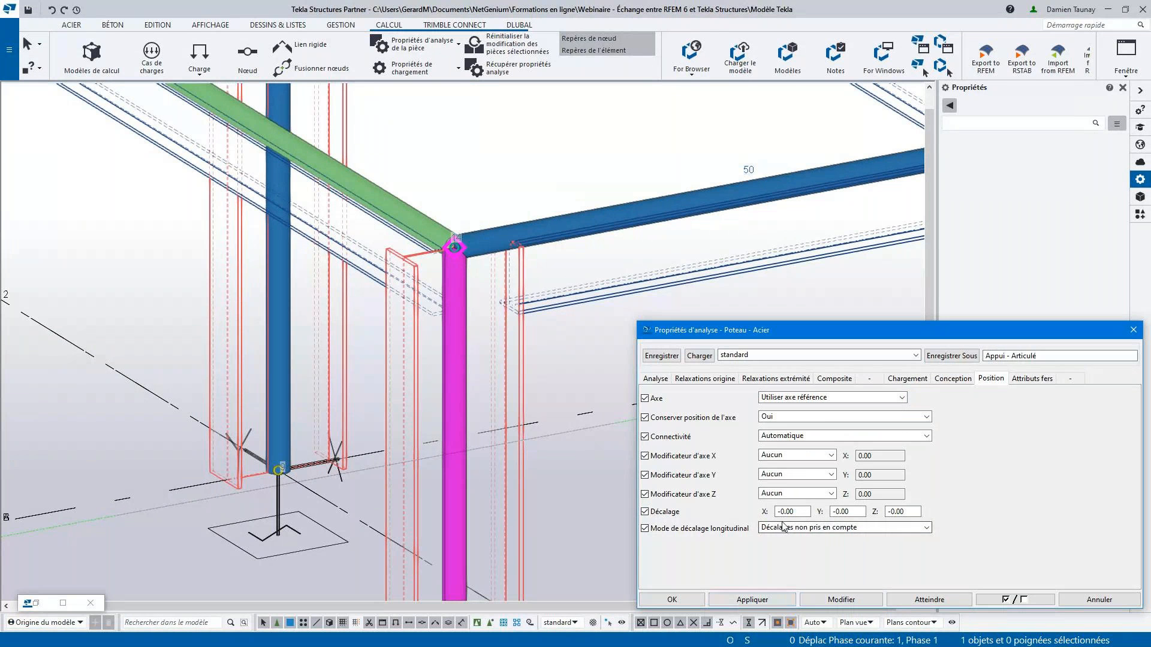
pyautogui.moveTo(796, 511); pyautogui.dragTo(760, 510)
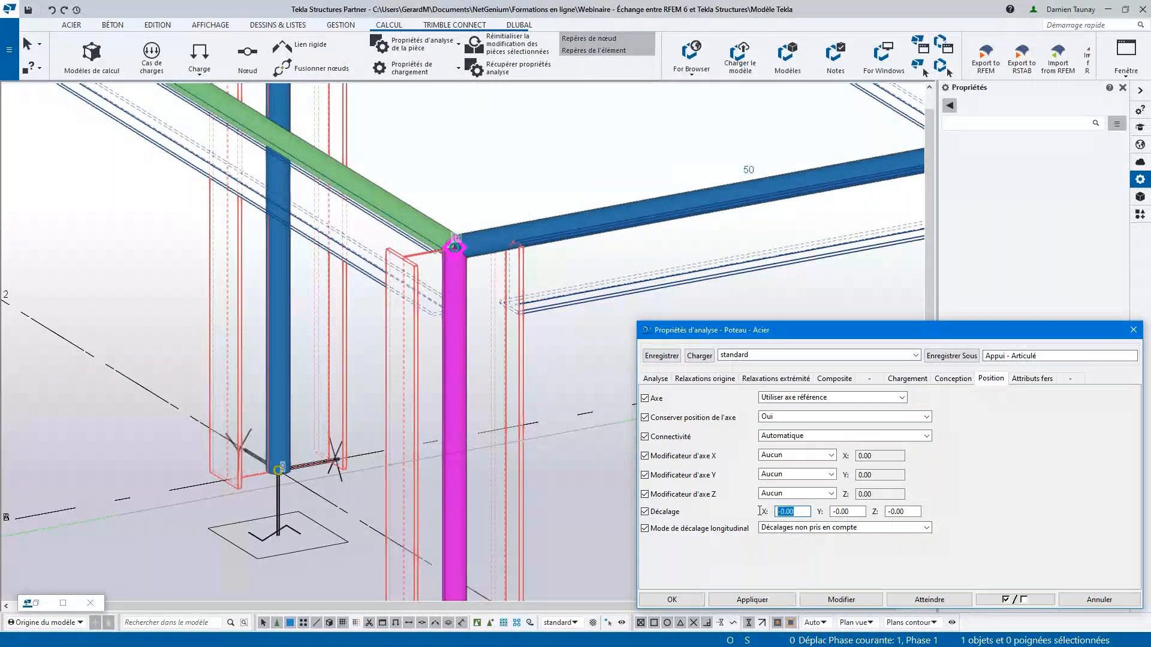
pyautogui.press('Tab')
pyautogui.press('Tab')
pyautogui.click(692, 597)
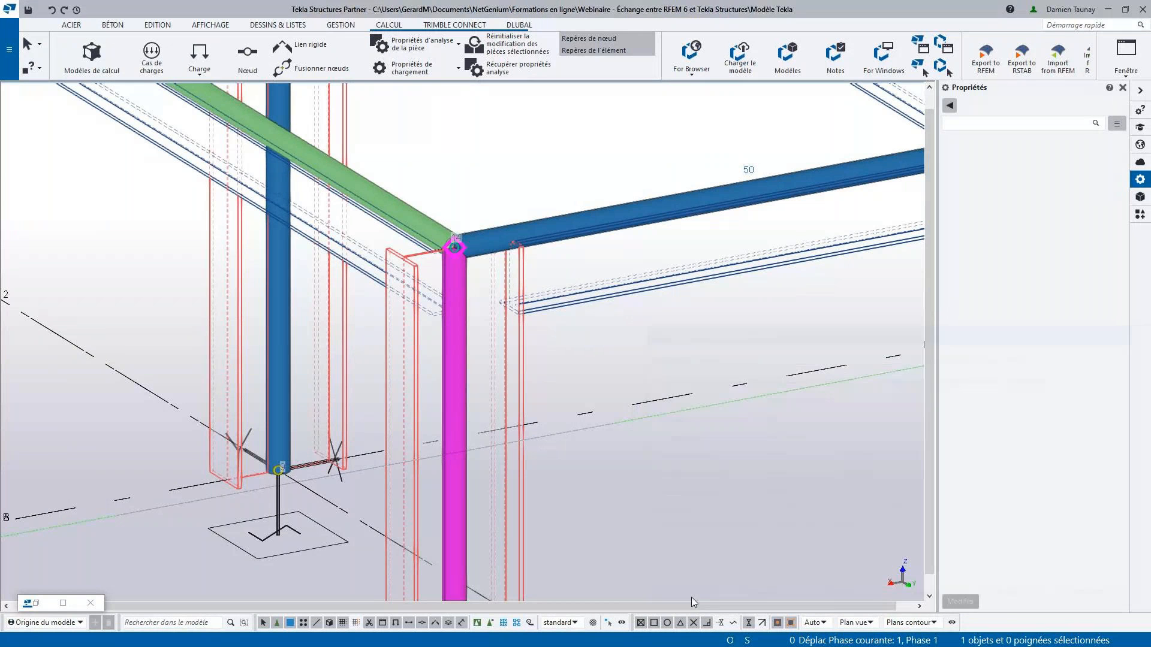
# - Restore the analysis models window to check the Acier model's warning count, and close it to get back to the physical model
pyautogui.scroll(-5, 624, 387)
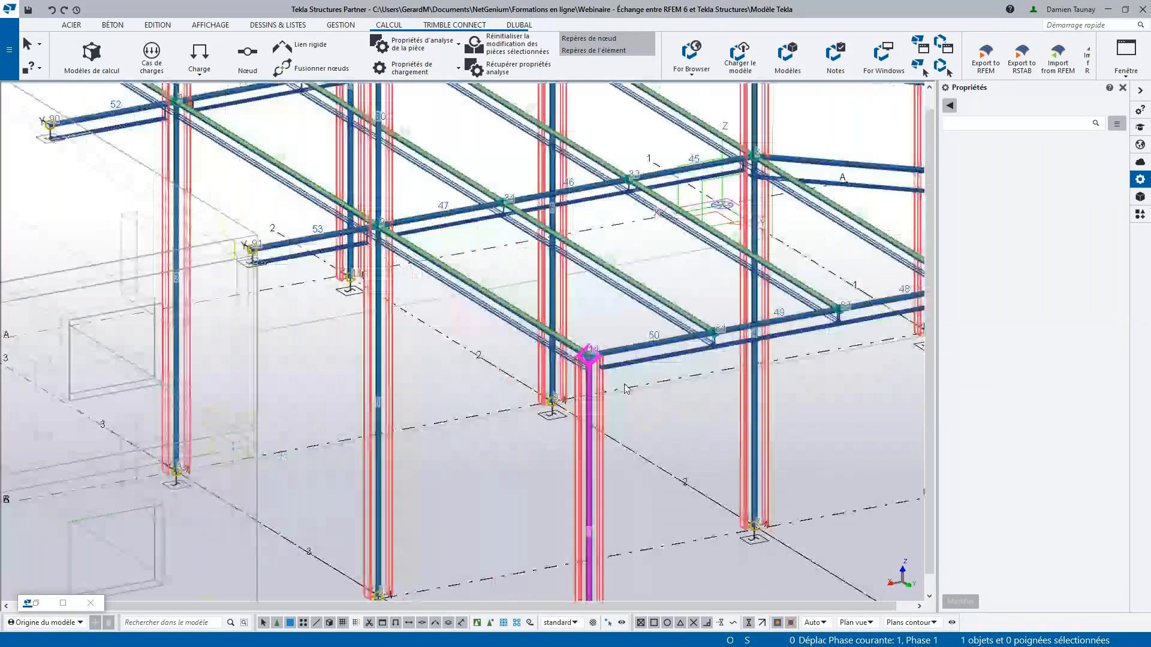
pyautogui.click(63, 603)
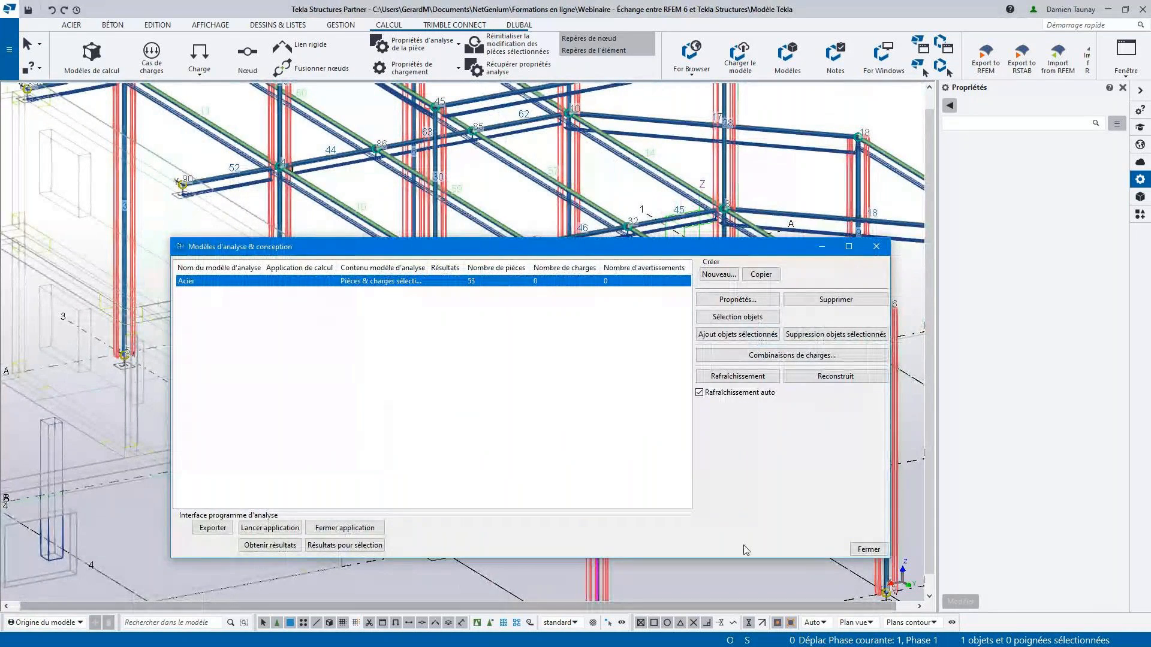
pyautogui.click(869, 550)
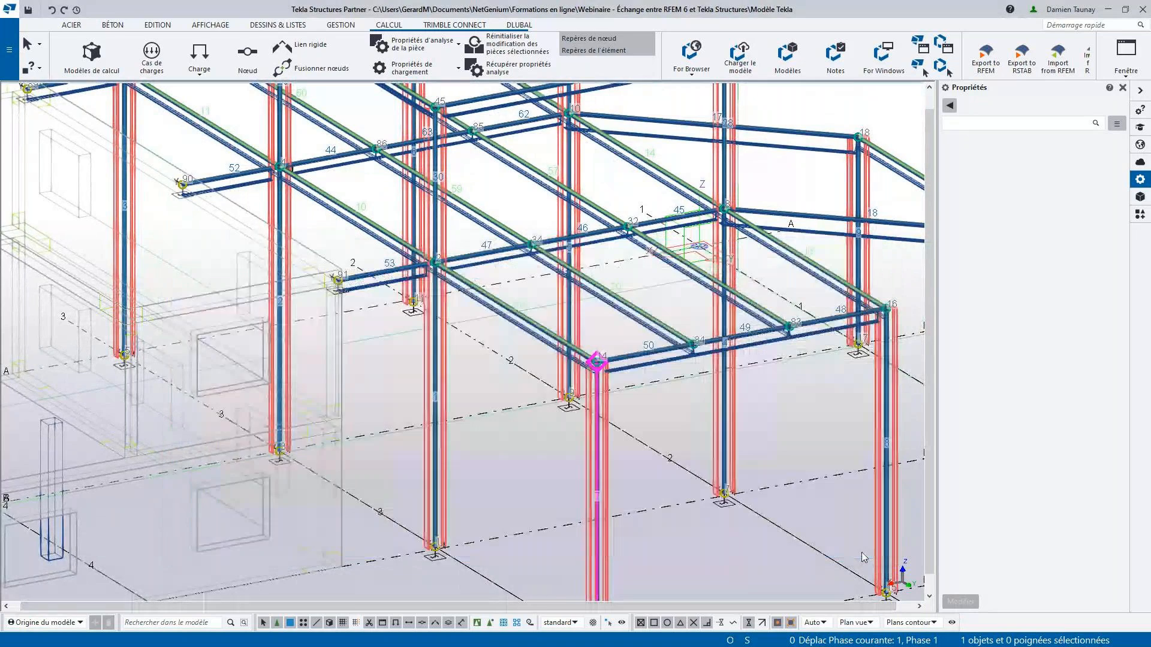
pyautogui.scroll(-6, 548, 303)
pyautogui.scroll(4, 548, 303)
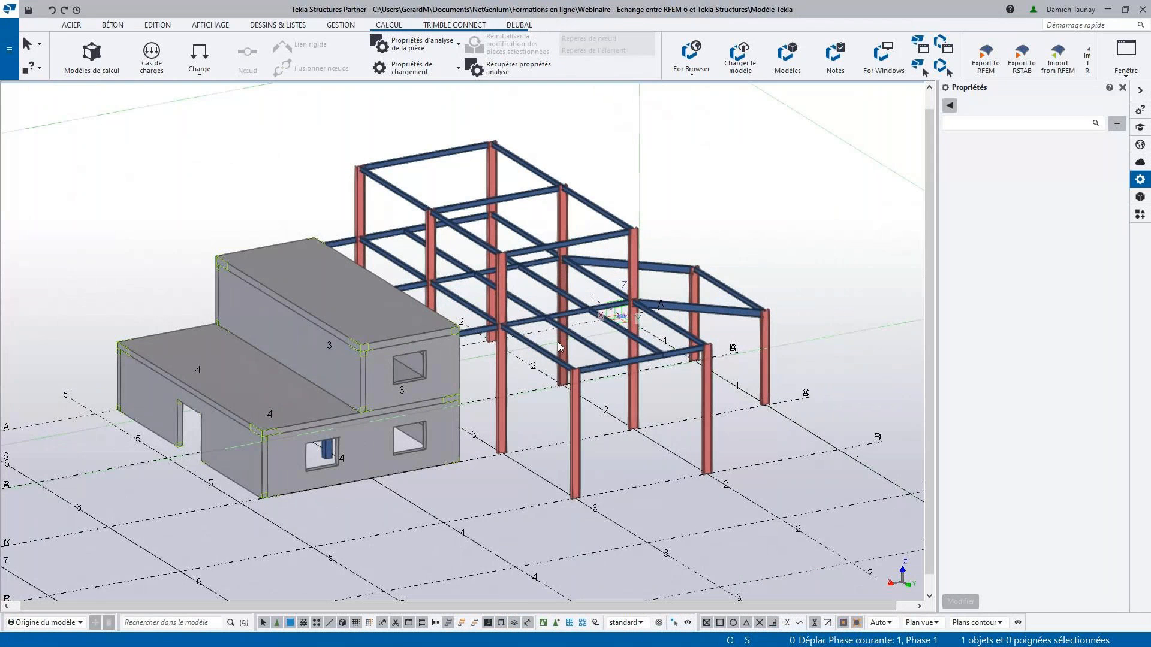
# - Select the sloped steel beam of the side bay and examine its profile and material designations
pyautogui.click(718, 318)
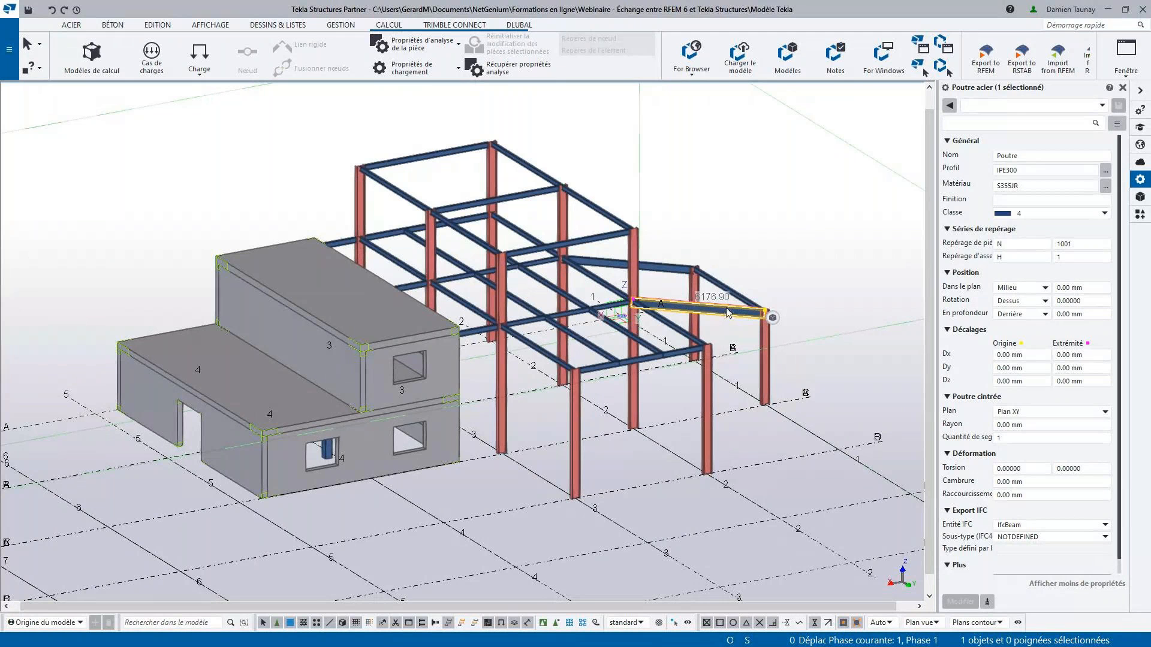
pyautogui.doubleClick(1007, 170)
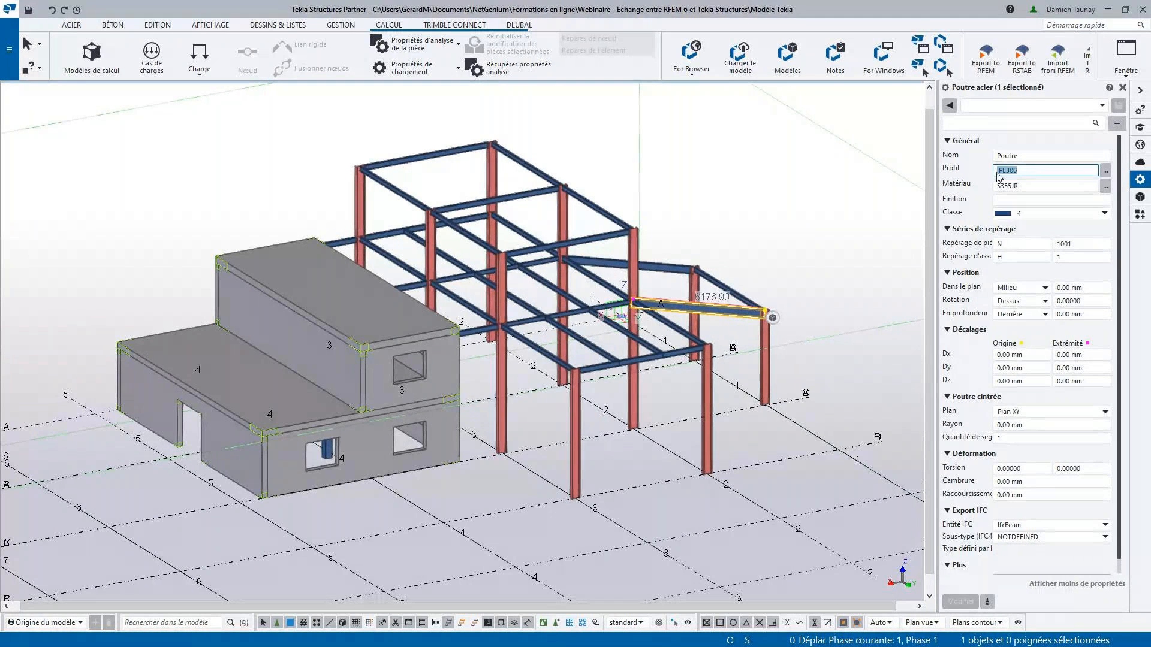
pyautogui.click(1031, 168)
pyautogui.moveTo(1030, 169); pyautogui.dragTo(983, 174)
pyautogui.press('Tab')
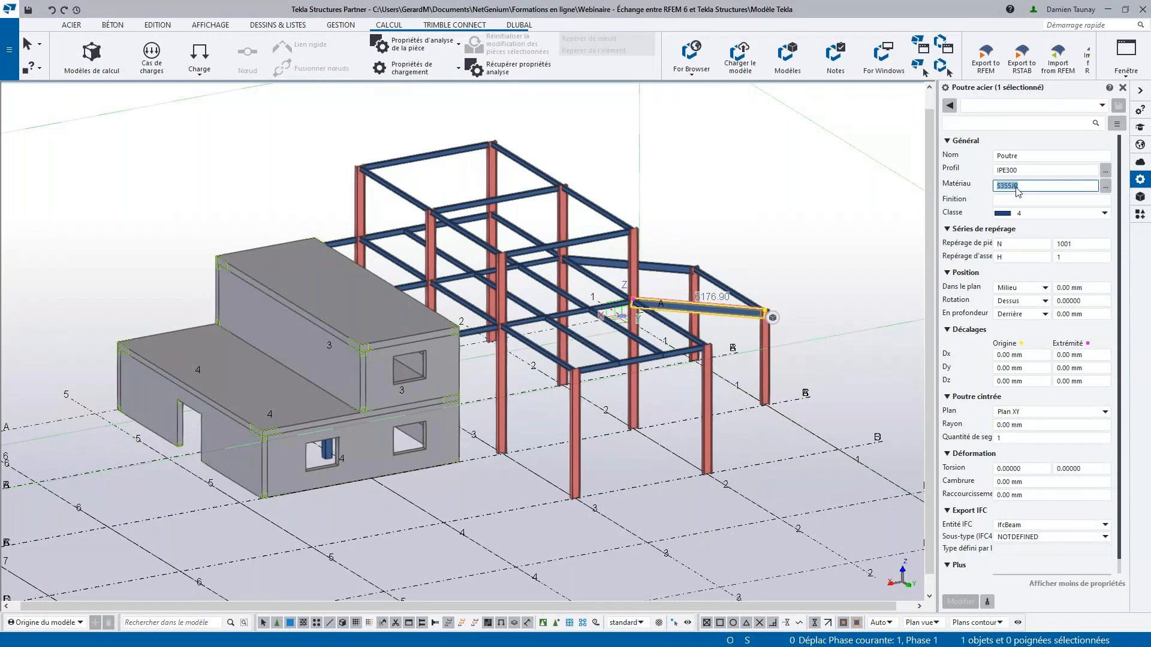
pyautogui.click(999, 171)
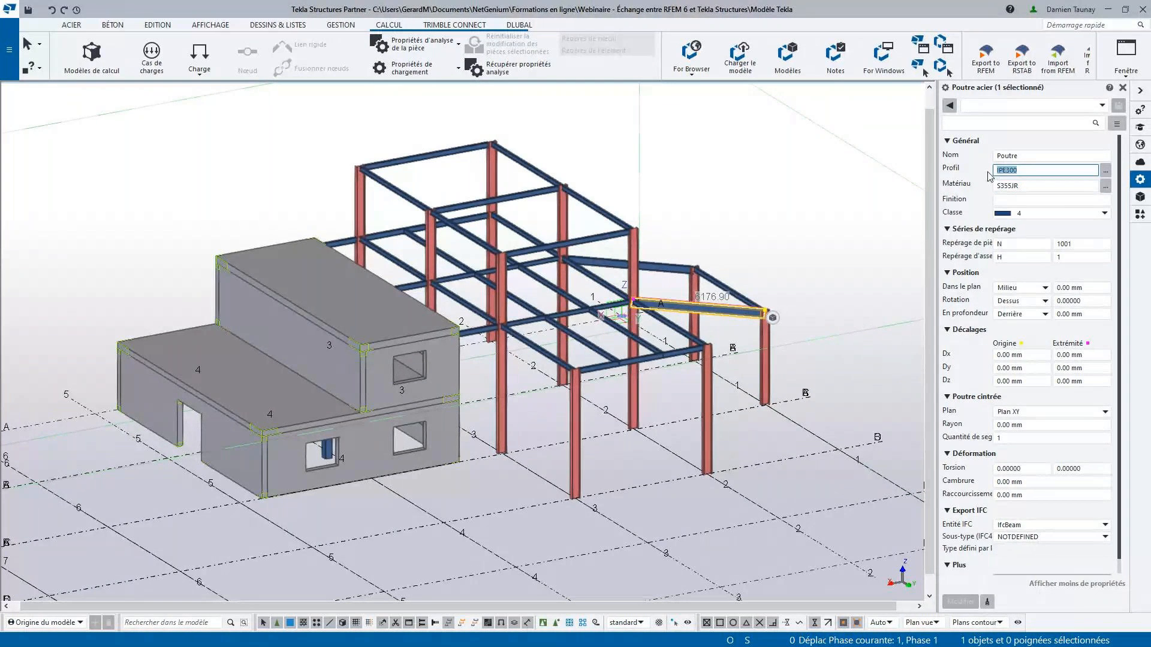
pyautogui.click(1008, 172)
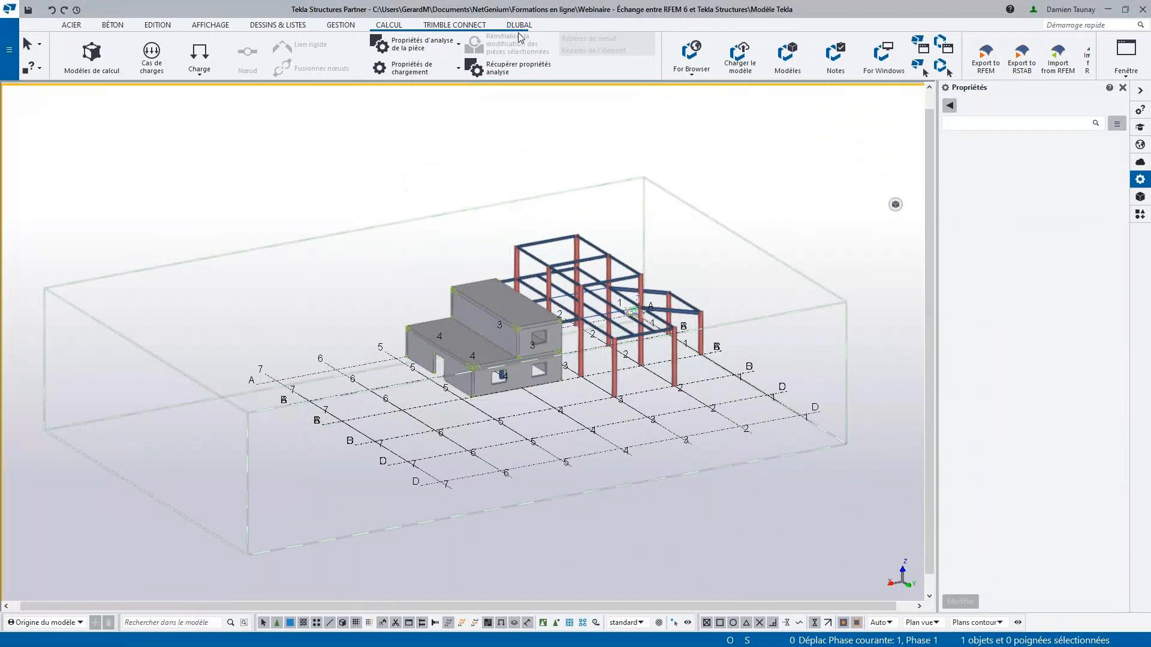
# - Bring up the Dlubal conversion tables and collapse the Material group of the RFEM export list, leaving its Section entries expanded
pyautogui.click(519, 27)
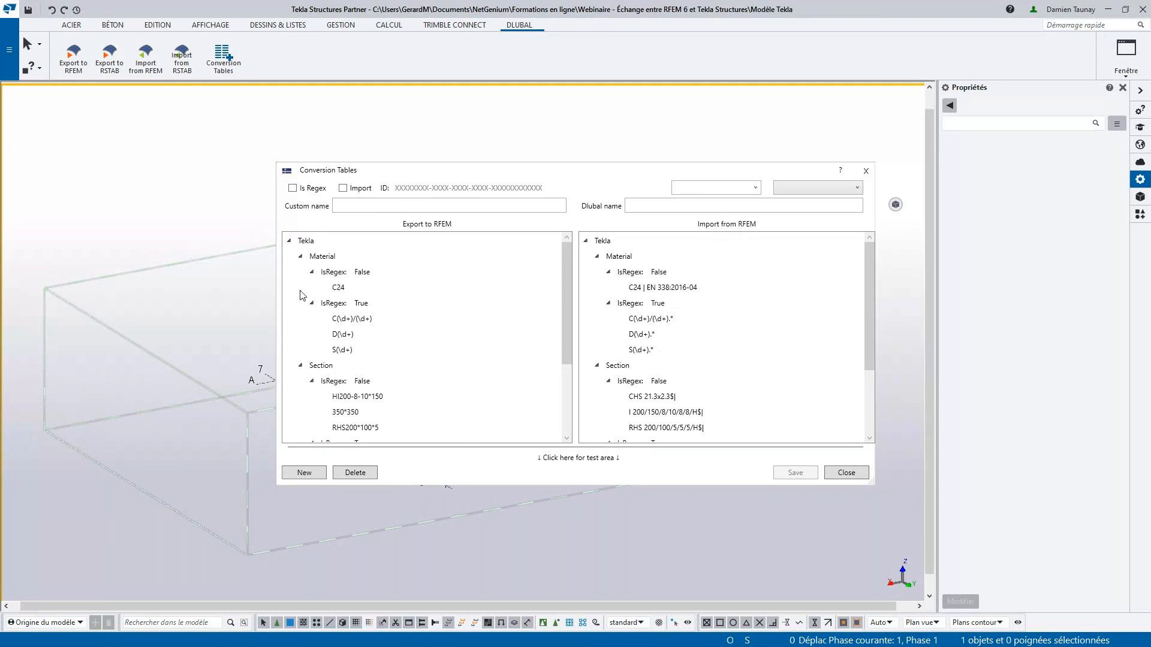
pyautogui.click(300, 256)
pyautogui.click(300, 273)
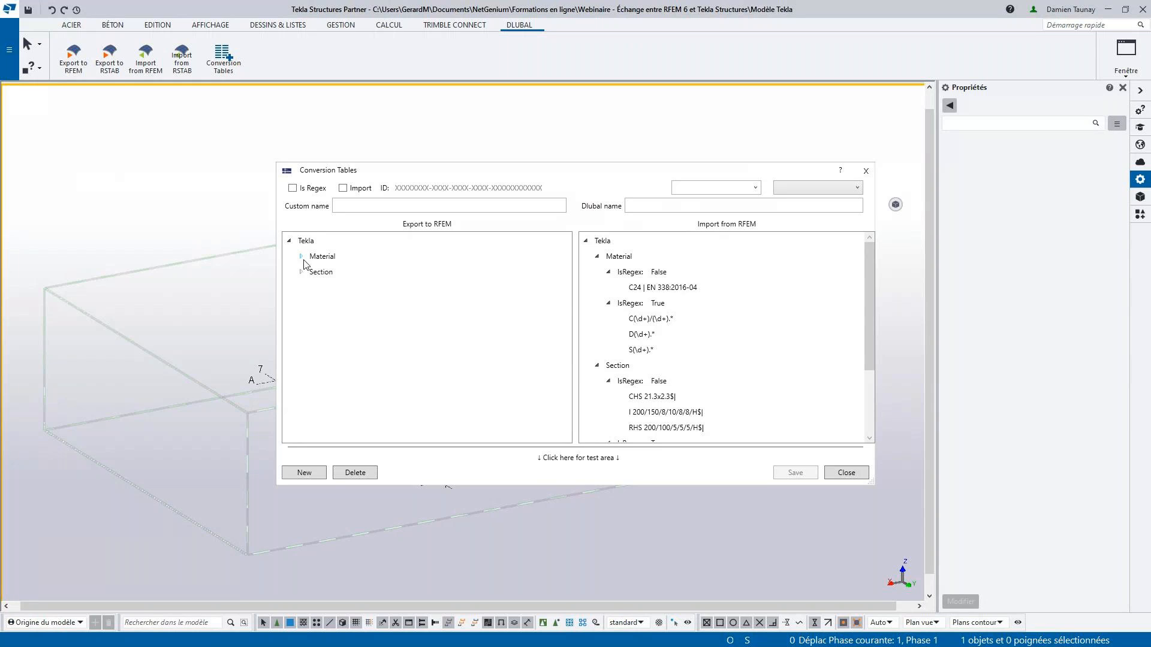
pyautogui.click(300, 272)
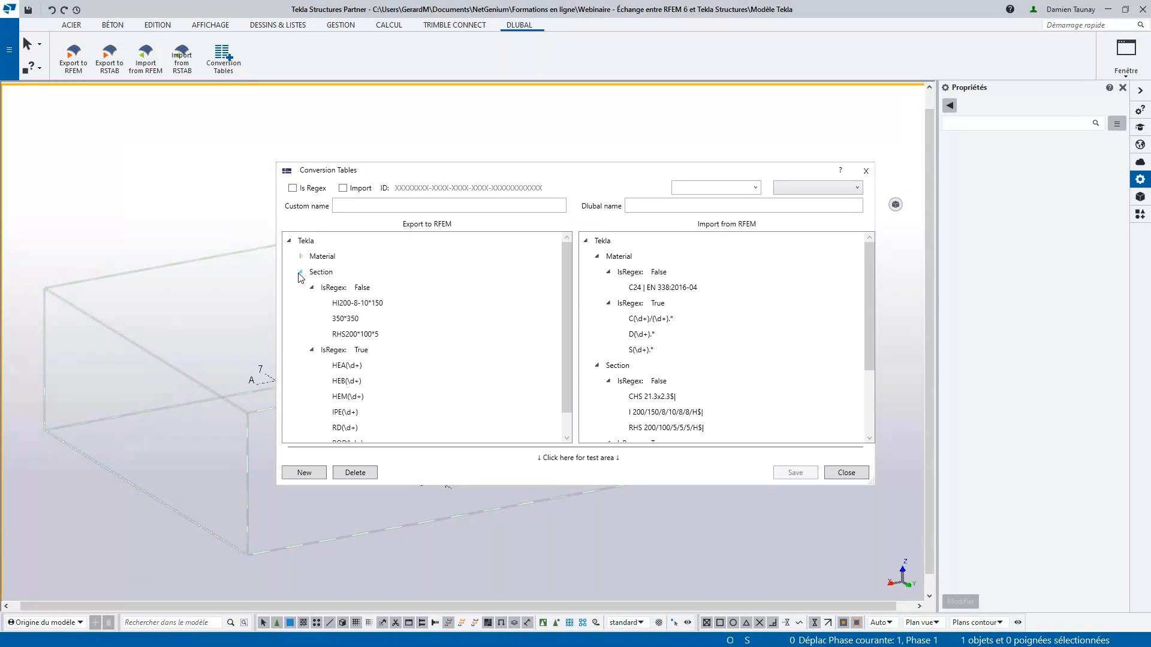
# - Examine the custom and Dlubal names of the RHS200*100*5 section mapping in both the export and import lists
pyautogui.click(334, 334)
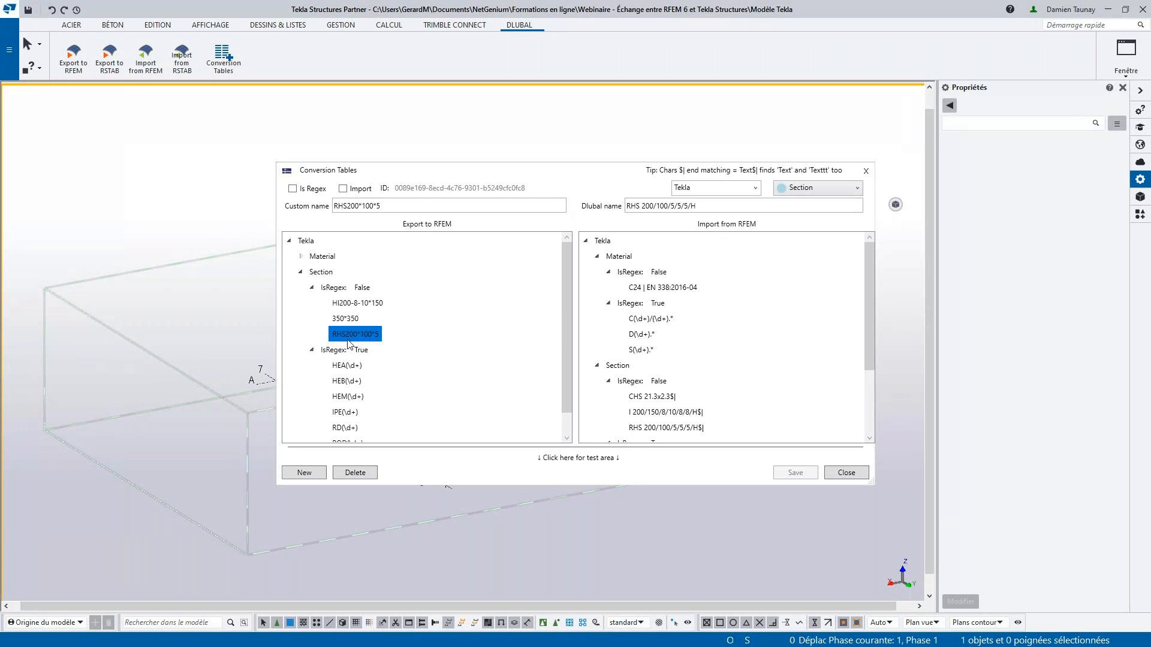
pyautogui.moveTo(385, 207); pyautogui.dragTo(330, 209)
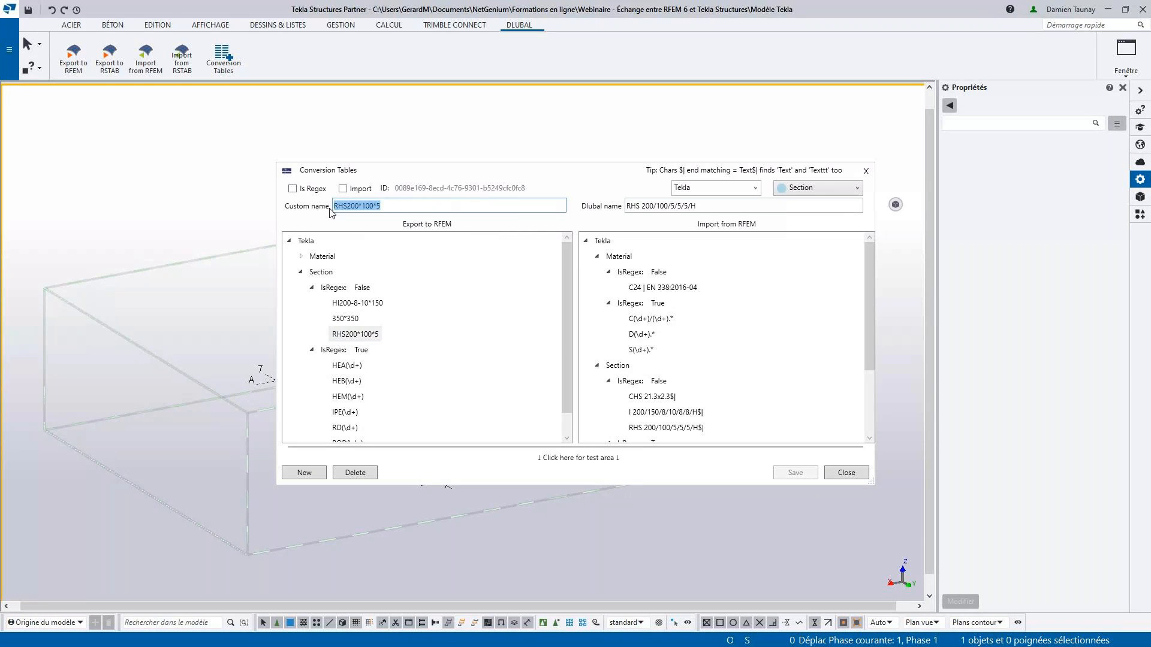
pyautogui.click(742, 206)
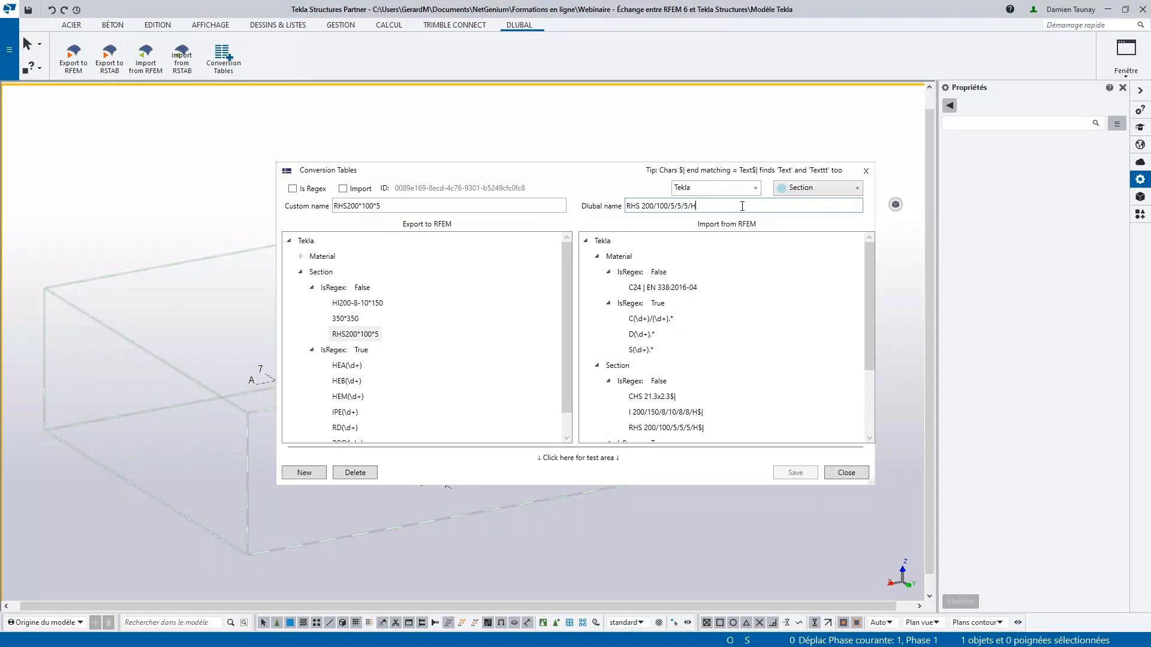
pyautogui.moveTo(742, 207); pyautogui.dragTo(529, 211)
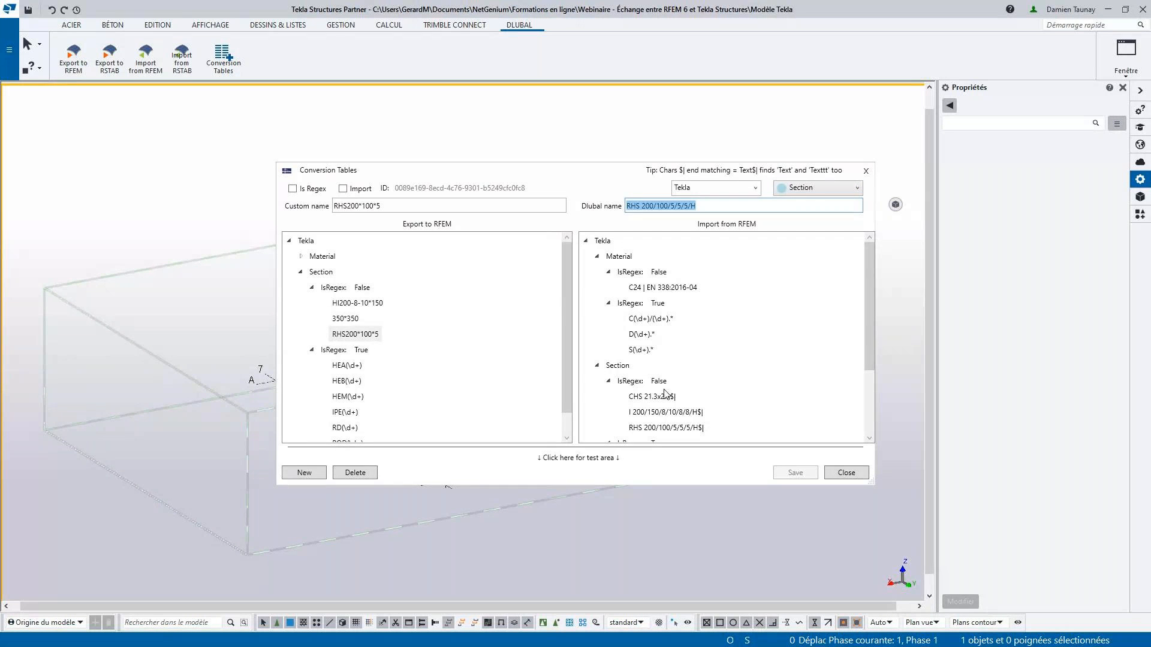
pyautogui.click(664, 429)
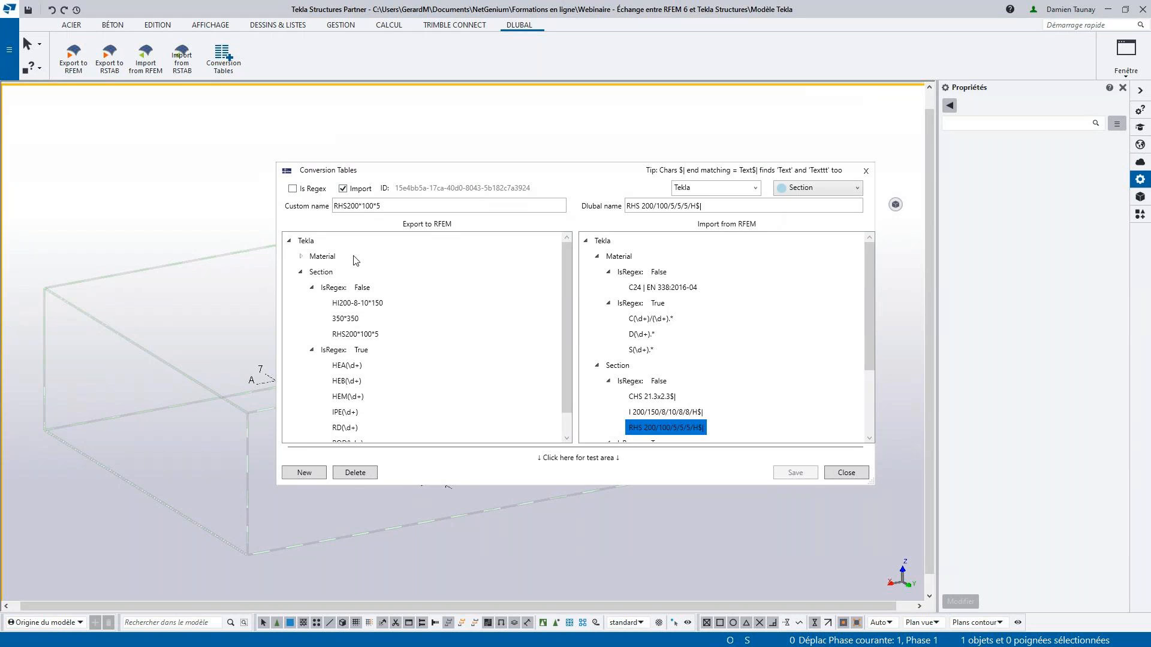
# - Start a new conversion entry with Import turned off, assigned to Tekla and the Material type
pyautogui.click(315, 474)
pyautogui.click(360, 206)
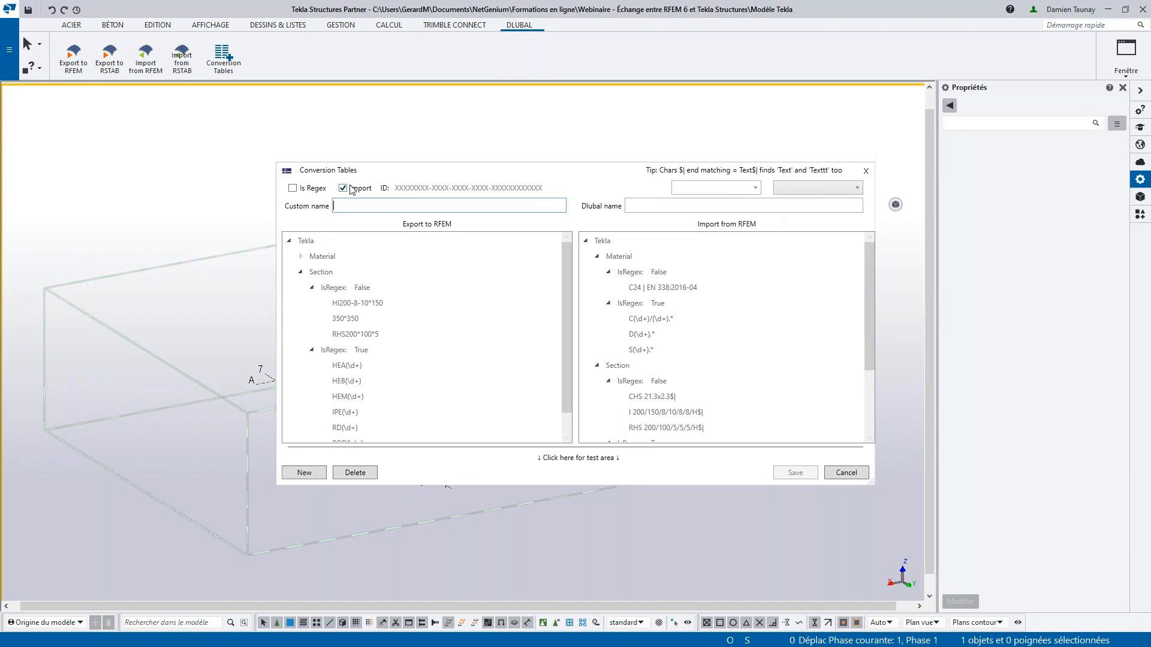
pyautogui.click(353, 190)
pyautogui.click(752, 187)
pyautogui.click(695, 202)
pyautogui.click(811, 189)
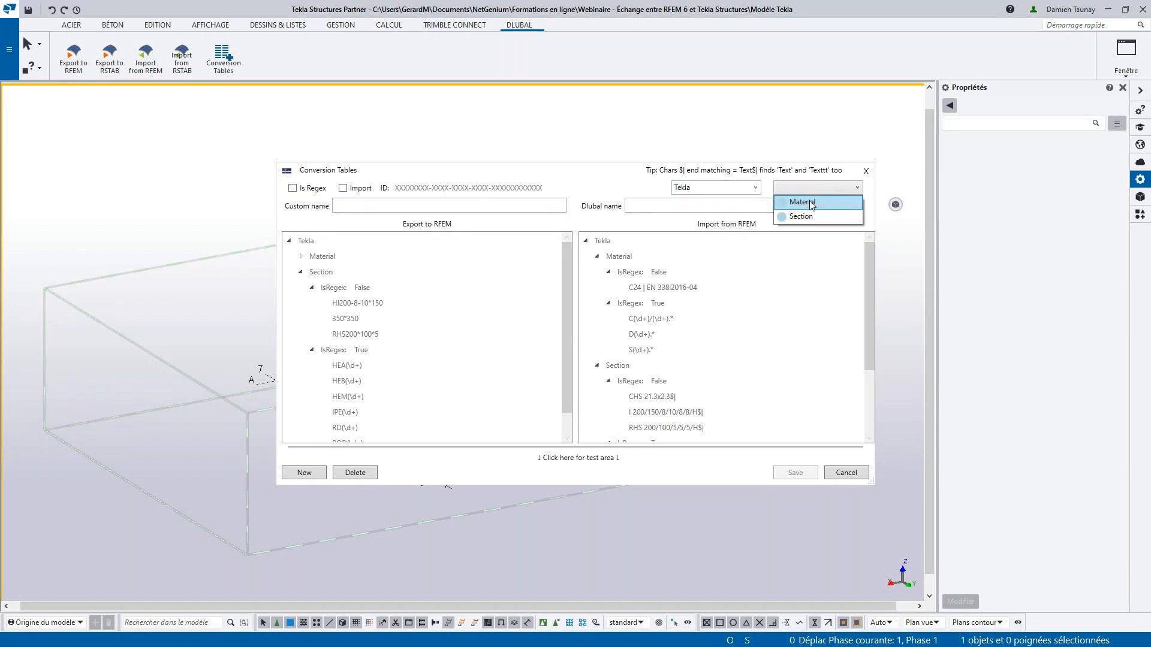
pyautogui.click(811, 202)
# - Enter Nom matériau TEKLA as the custom name and Nom matériau RFEM as the Dlubal name, and save the material entry
pyautogui.click(433, 208)
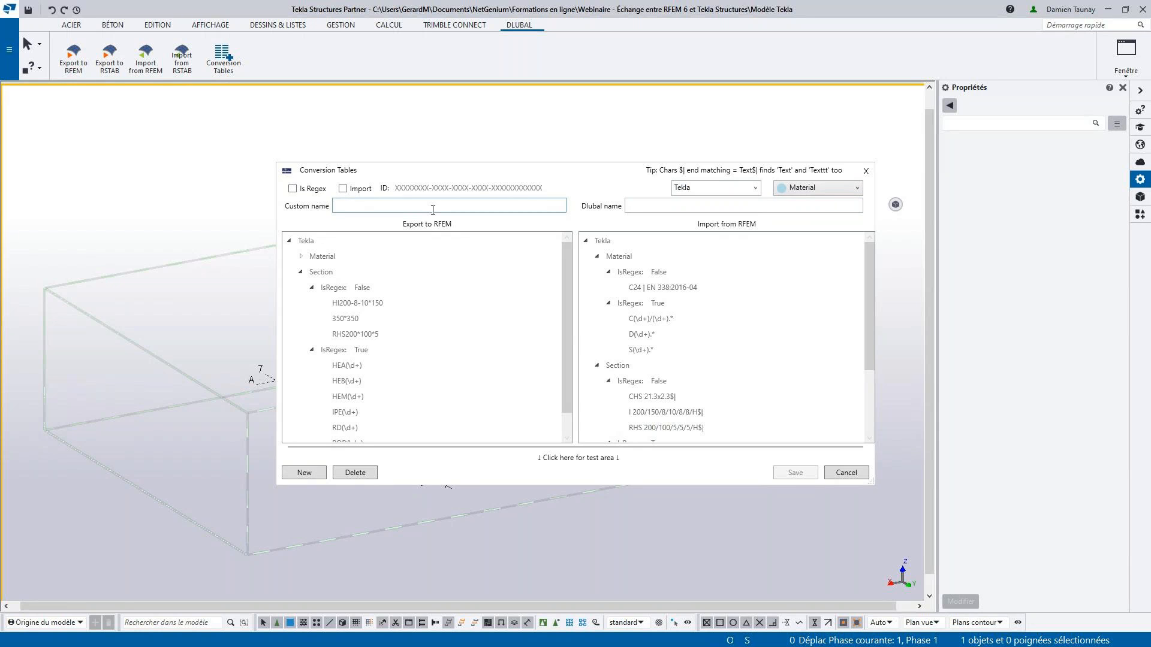
pyautogui.write('Nom matériau TEKLA')
pyautogui.click(648, 207)
pyautogui.write('Nom matériau RFEM')
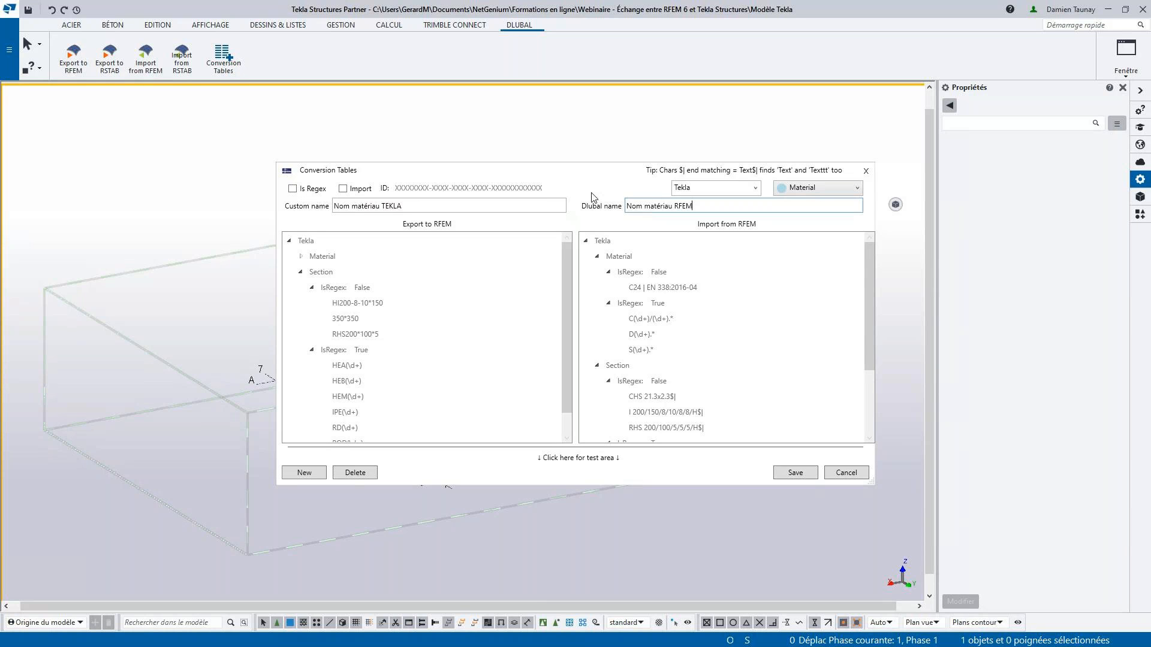
pyautogui.click(802, 474)
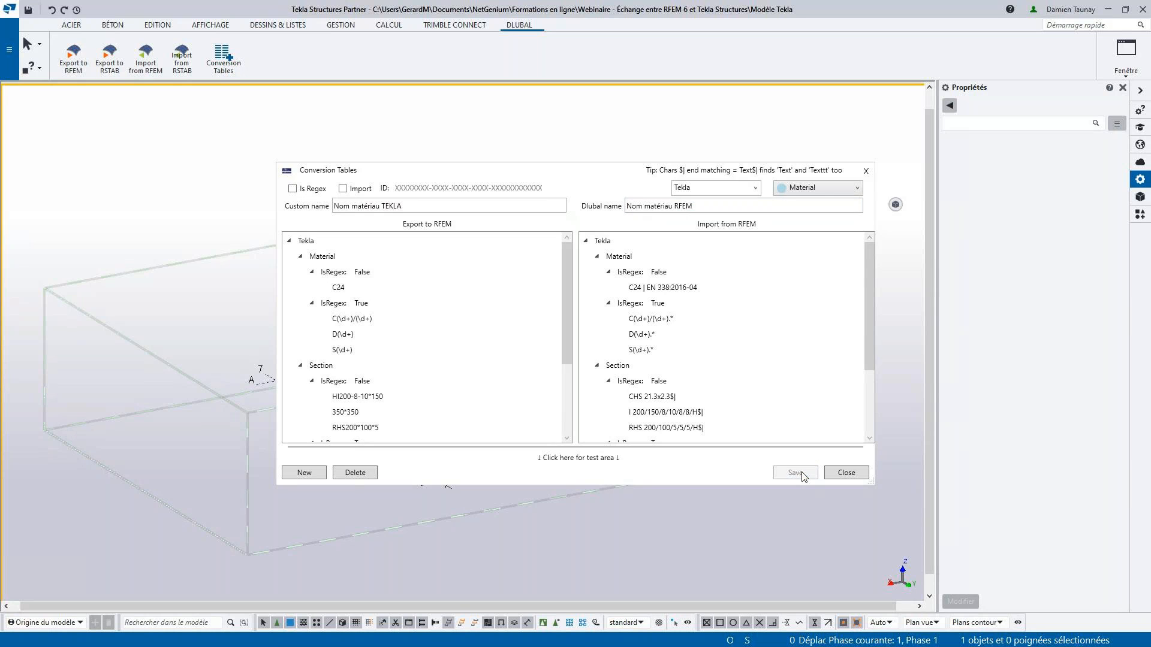
pyautogui.scroll(-1, 375, 362)
pyautogui.scroll(1, 375, 361)
pyautogui.click(360, 189)
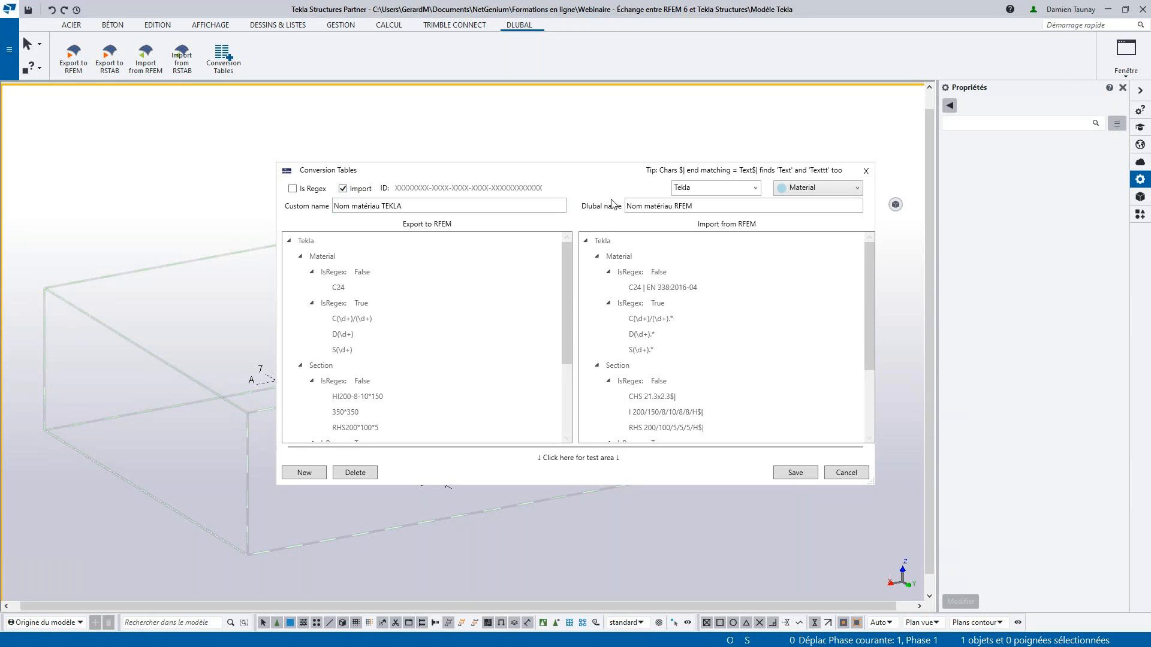
pyautogui.click(843, 191)
pyautogui.click(819, 214)
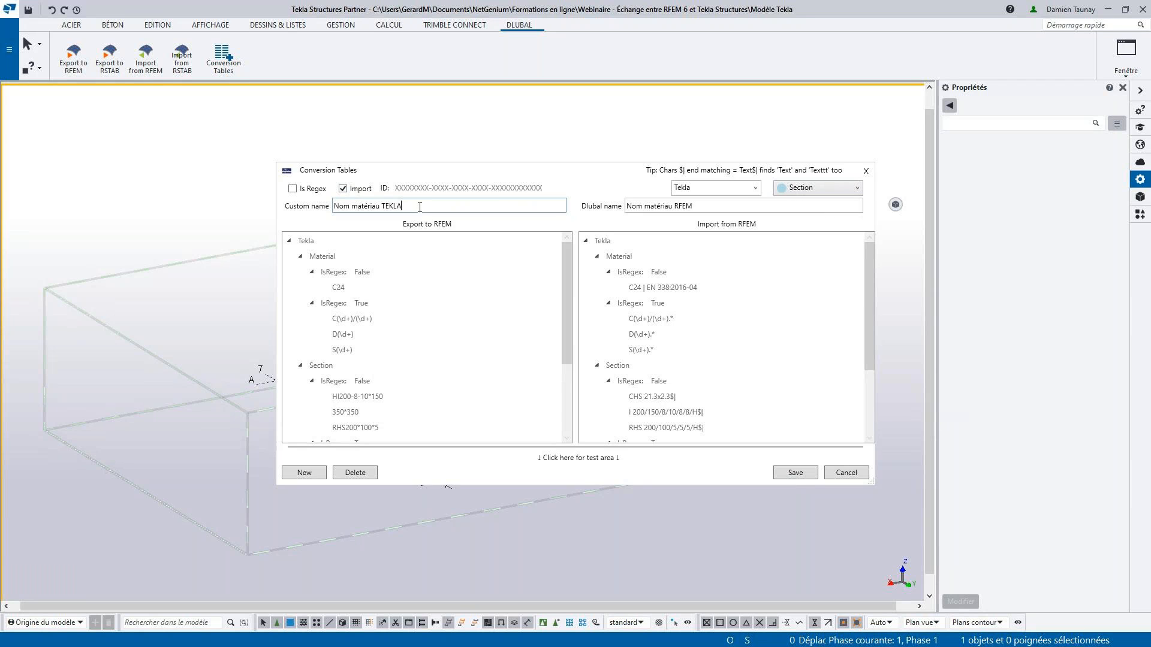
pyautogui.moveTo(416, 206); pyautogui.dragTo(331, 210)
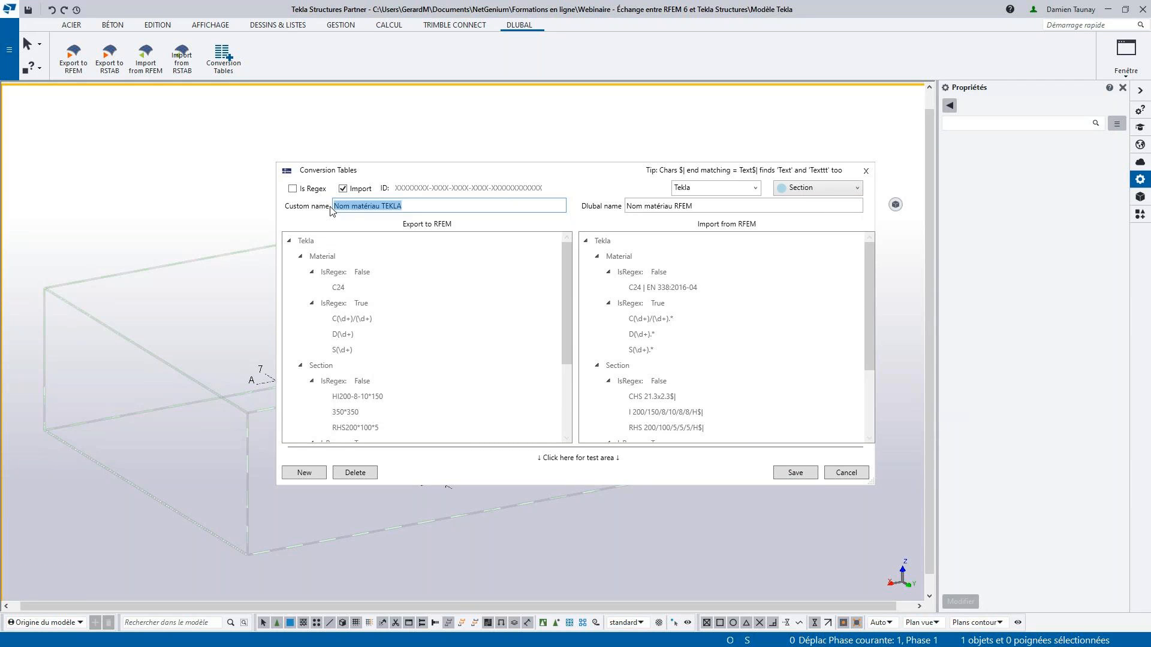
pyautogui.click(854, 475)
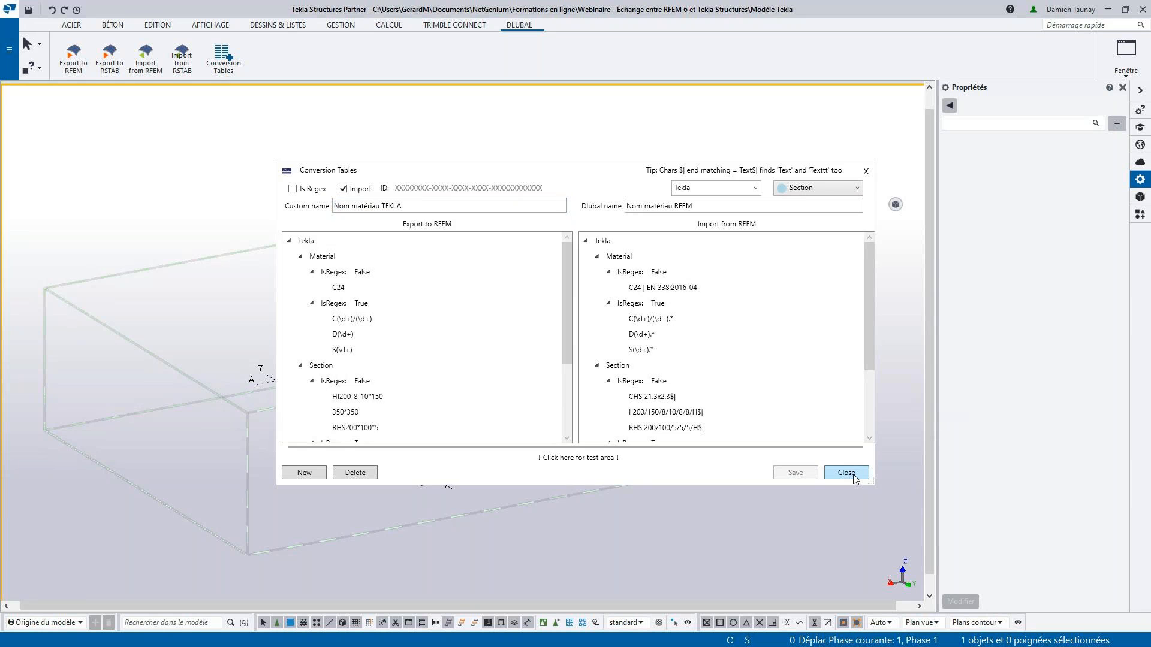
pyautogui.click(844, 477)
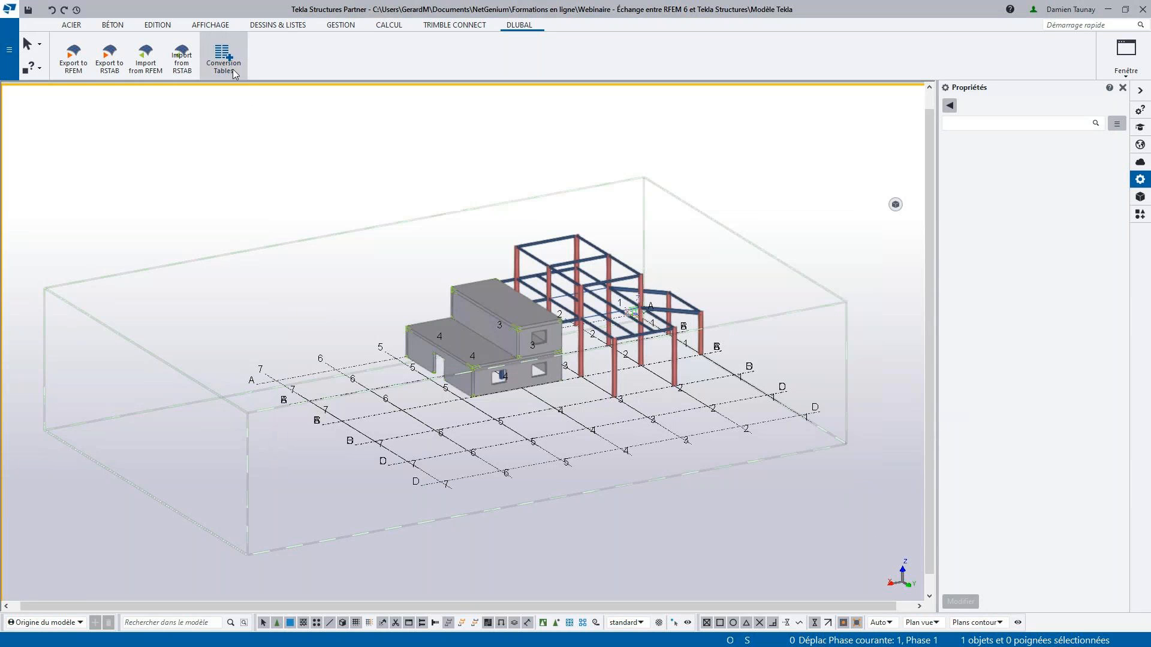
# - Reopen the conversion tables and start a new entry with Import enabled, assigned to Tekla and the Section type
pyautogui.click(217, 66)
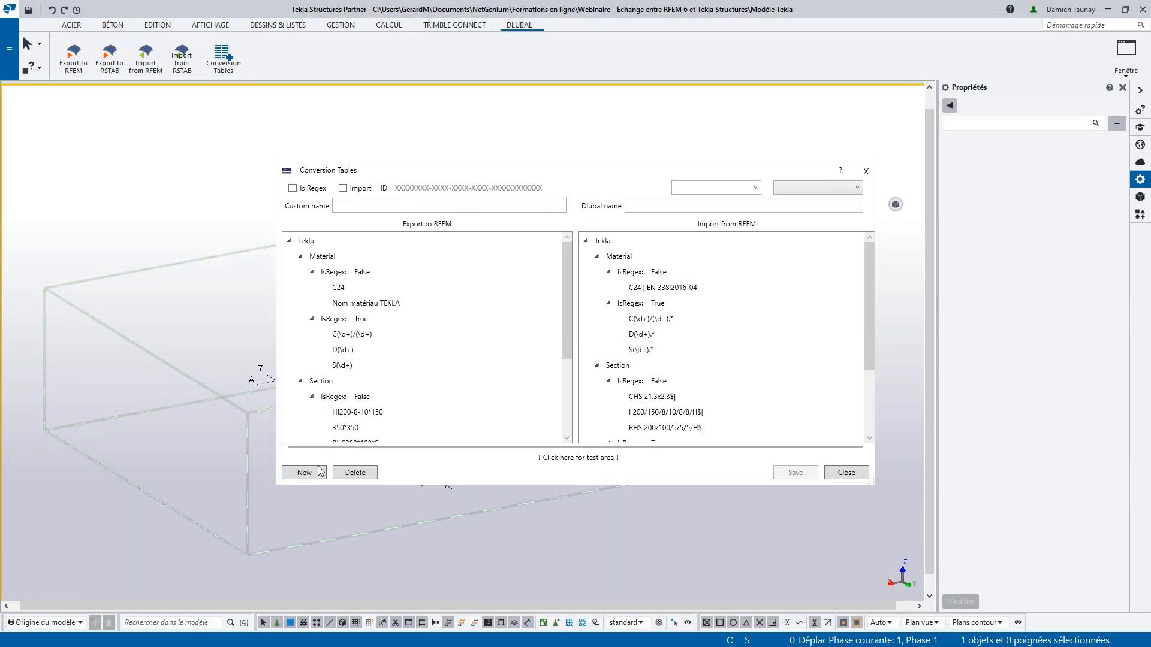
pyautogui.click(351, 188)
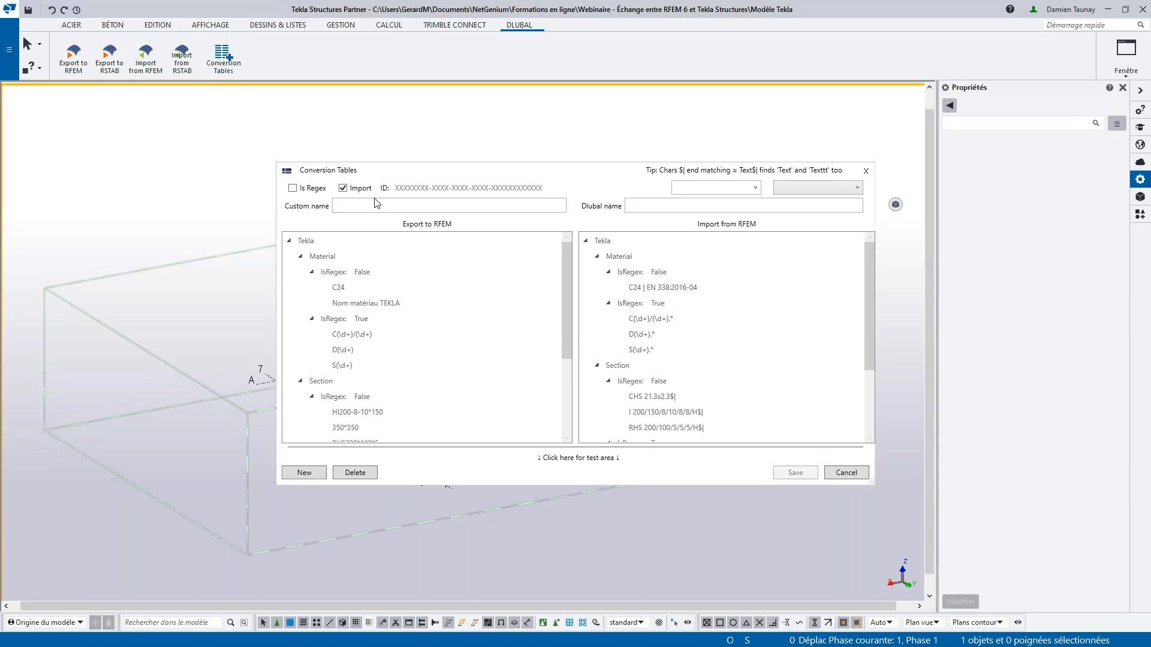
pyautogui.click(754, 187)
pyautogui.click(742, 204)
pyautogui.click(809, 187)
pyautogui.click(797, 216)
# - Save the section entry with custom name Nom section TEKLA and Dlubal name Nom section RFEM, and select it in the import list
pyautogui.click(403, 207)
pyautogui.write('N')
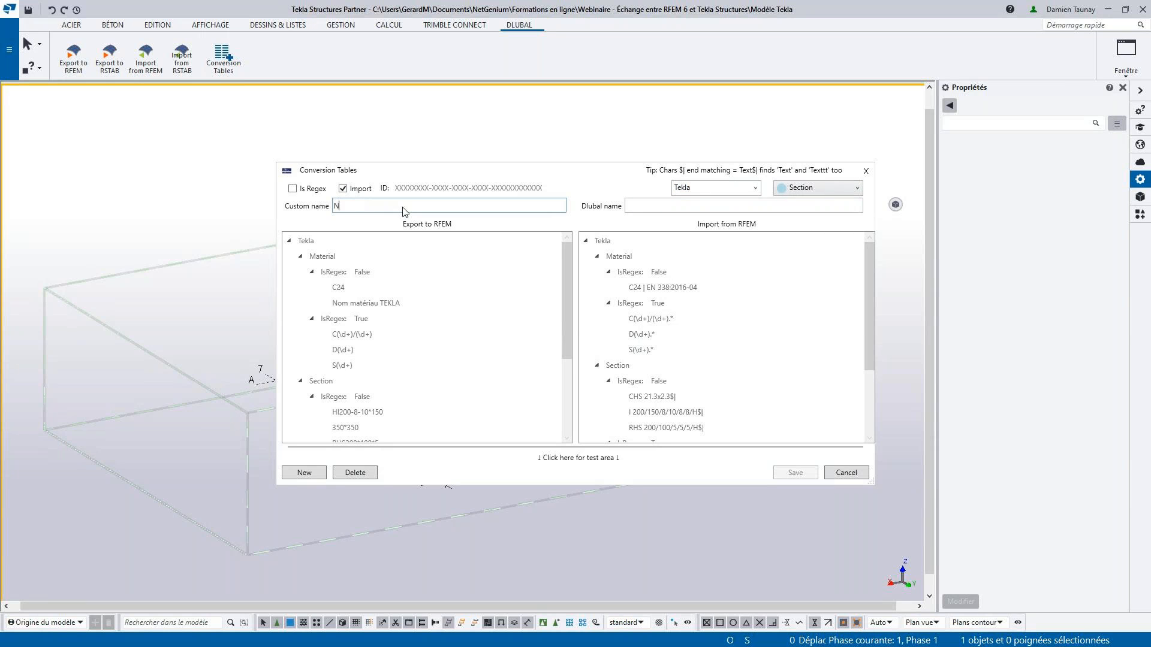
pyautogui.write('om sectop')
pyautogui.press('BackSpace')
pyautogui.press('BackSpace')
pyautogui.press('BackSpace')
pyautogui.write('ion TEKLA')
pyautogui.click(679, 208)
pyautogui.write('Nom section RFEM')
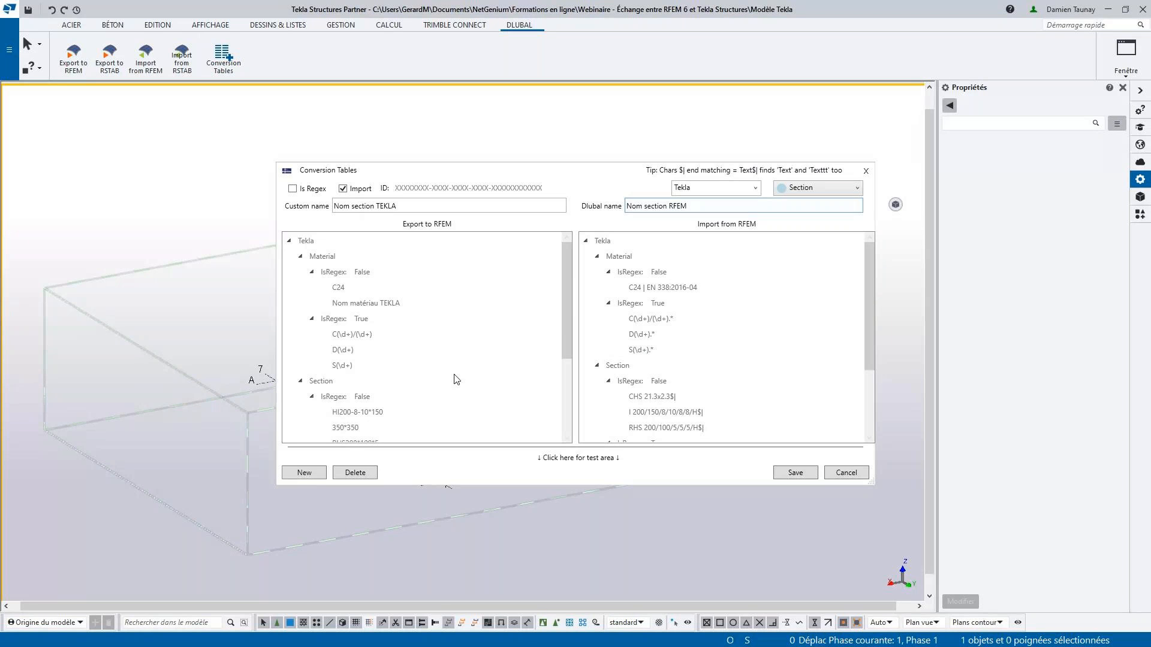
pyautogui.click(800, 473)
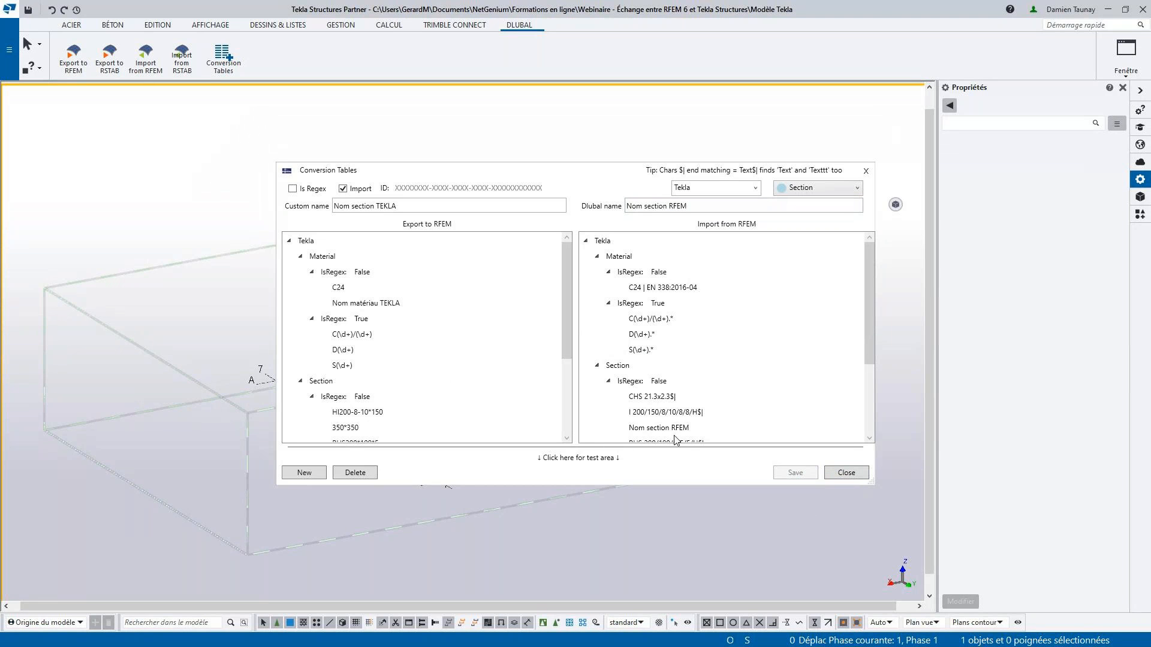
pyautogui.click(658, 428)
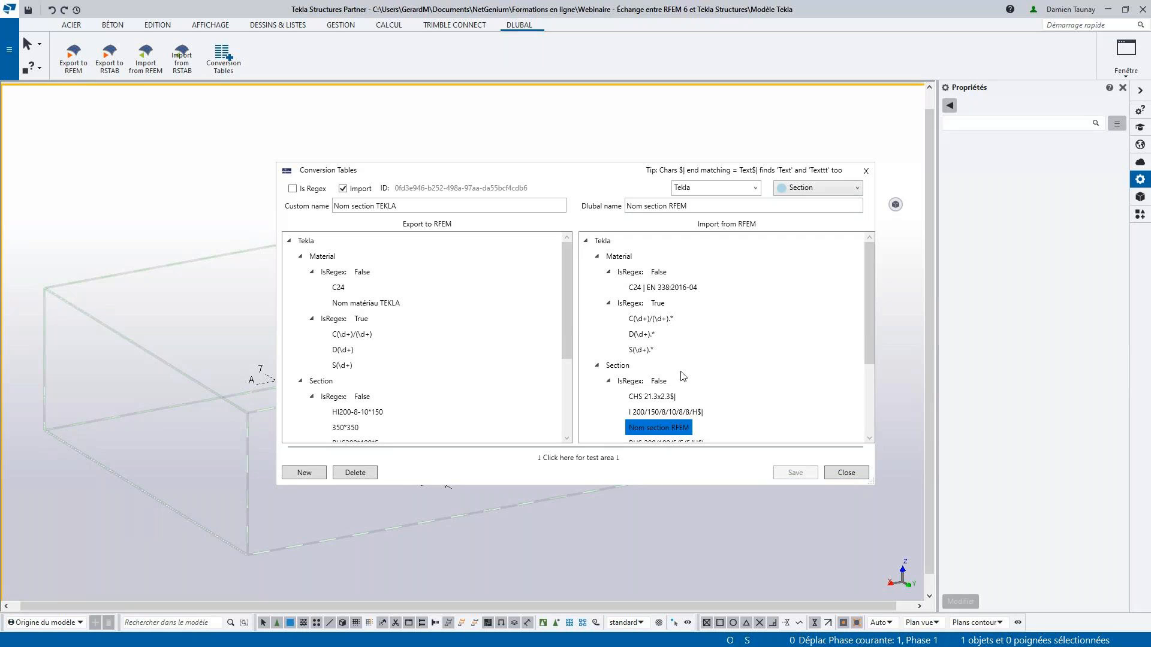
pyautogui.scroll(-1, 629, 397)
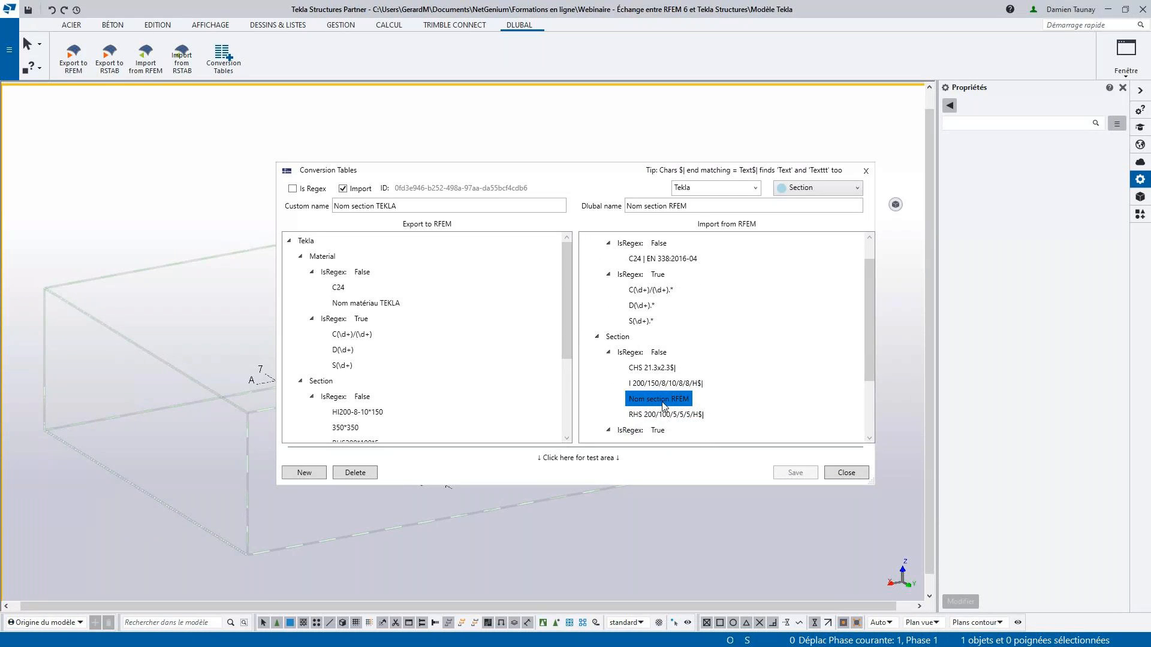
# - Delete the sample Nom matériau TEKLA entry from the export list and the Nom section RFEM entry from the import list
pyautogui.click(363, 303)
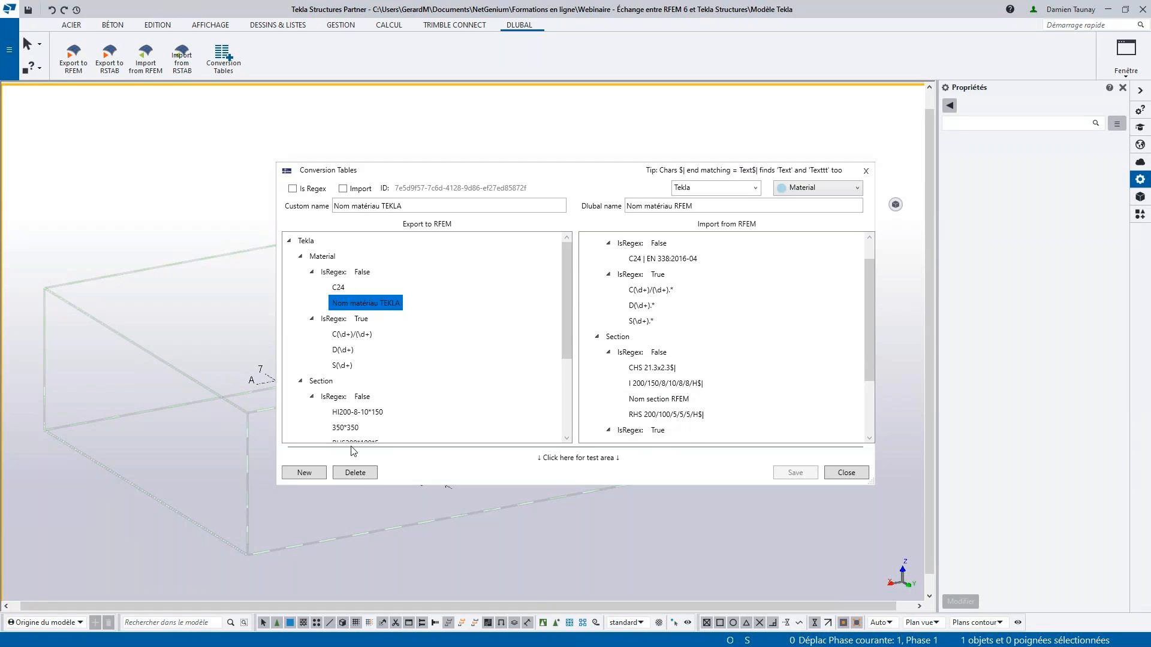
pyautogui.click(361, 473)
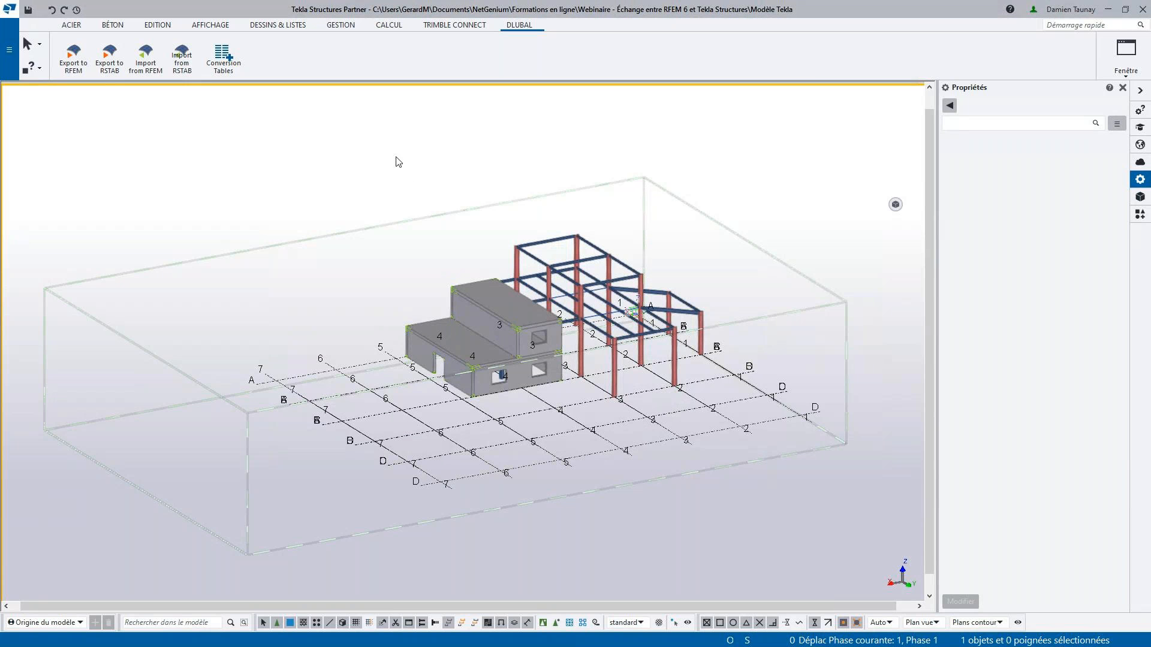
pyautogui.click(220, 61)
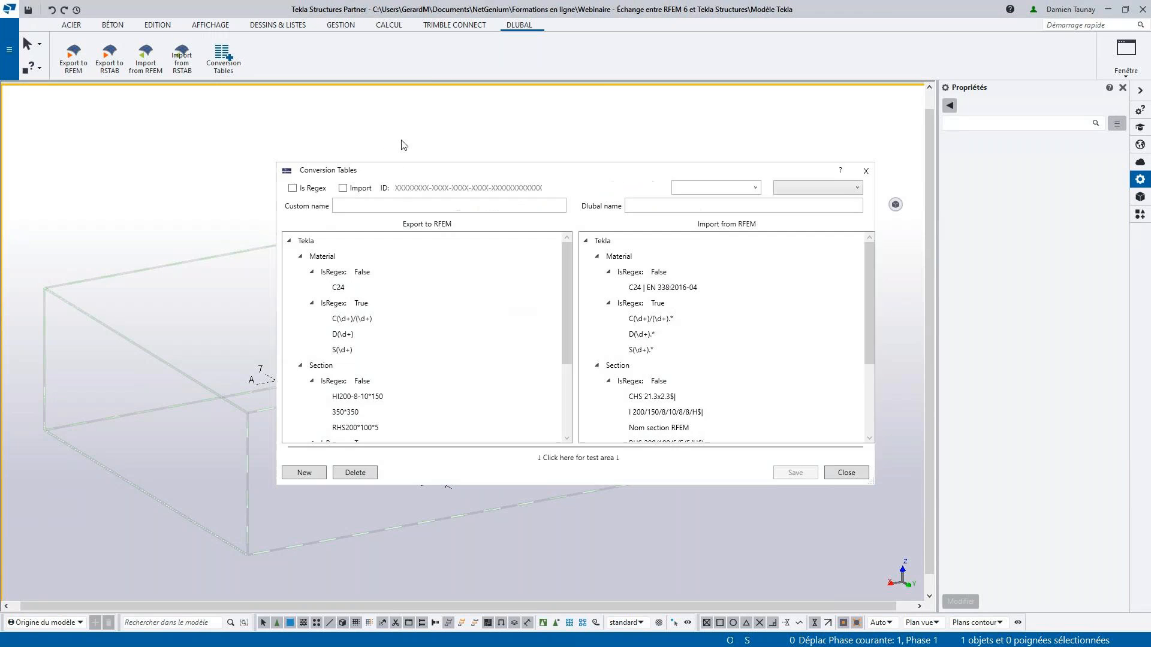
pyautogui.scroll(-1, 671, 384)
pyautogui.click(675, 400)
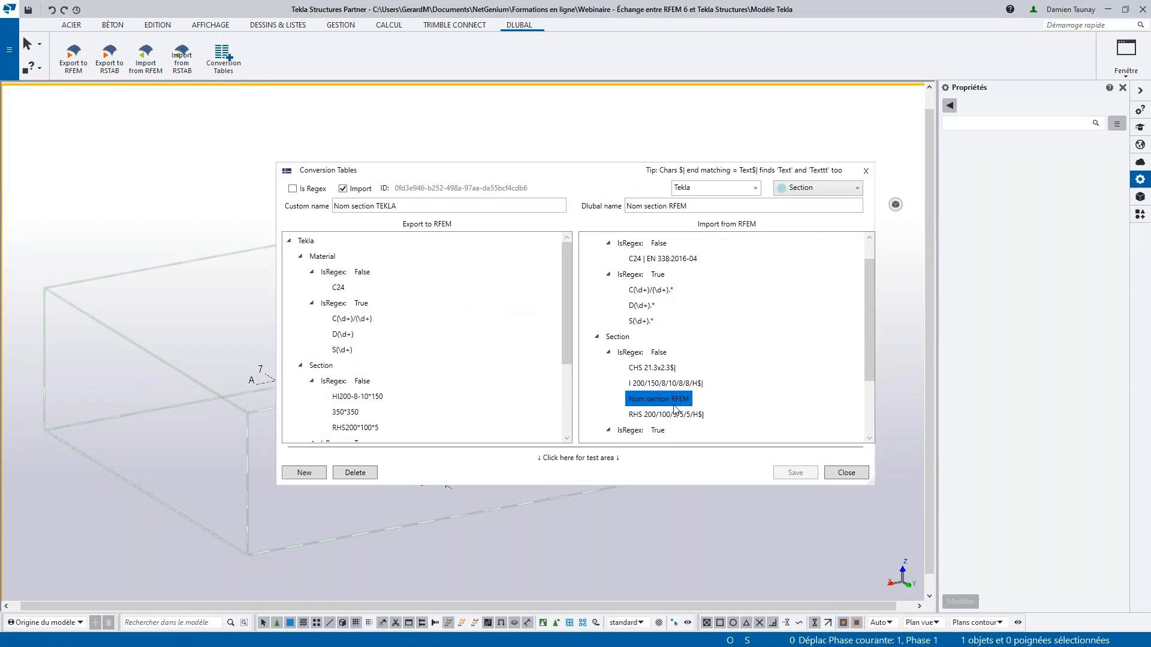
pyautogui.click(371, 472)
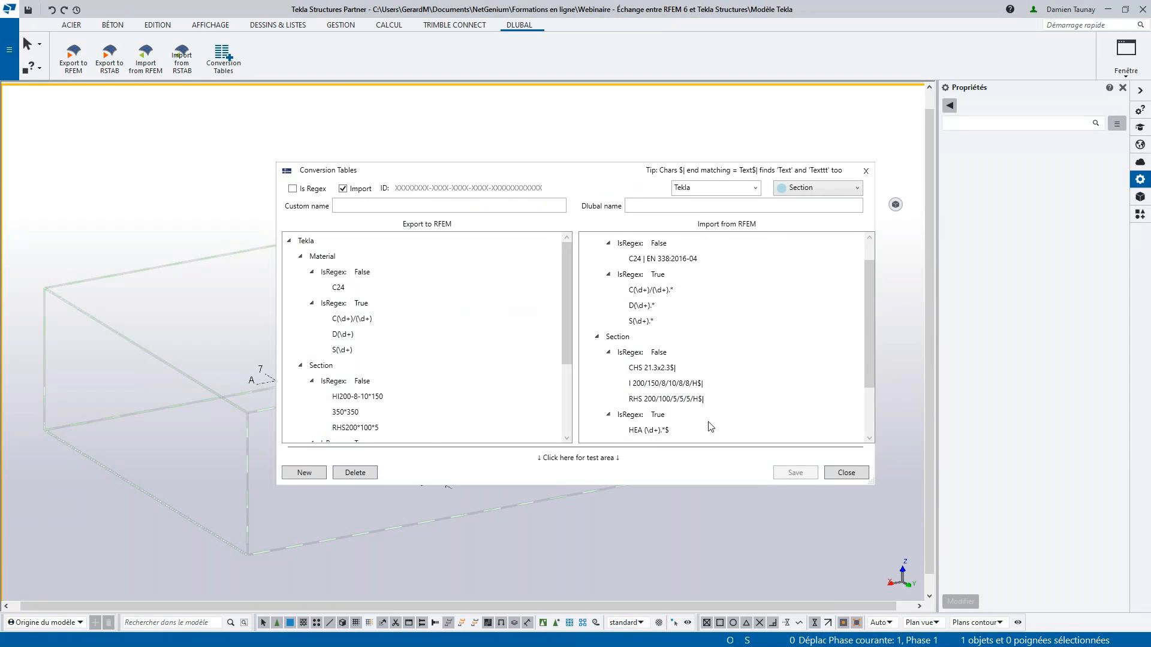
# - Collapse the export list's Material group and non-regex Section entries, and look at the HEA(\d+) section mapping
pyautogui.click(352, 310)
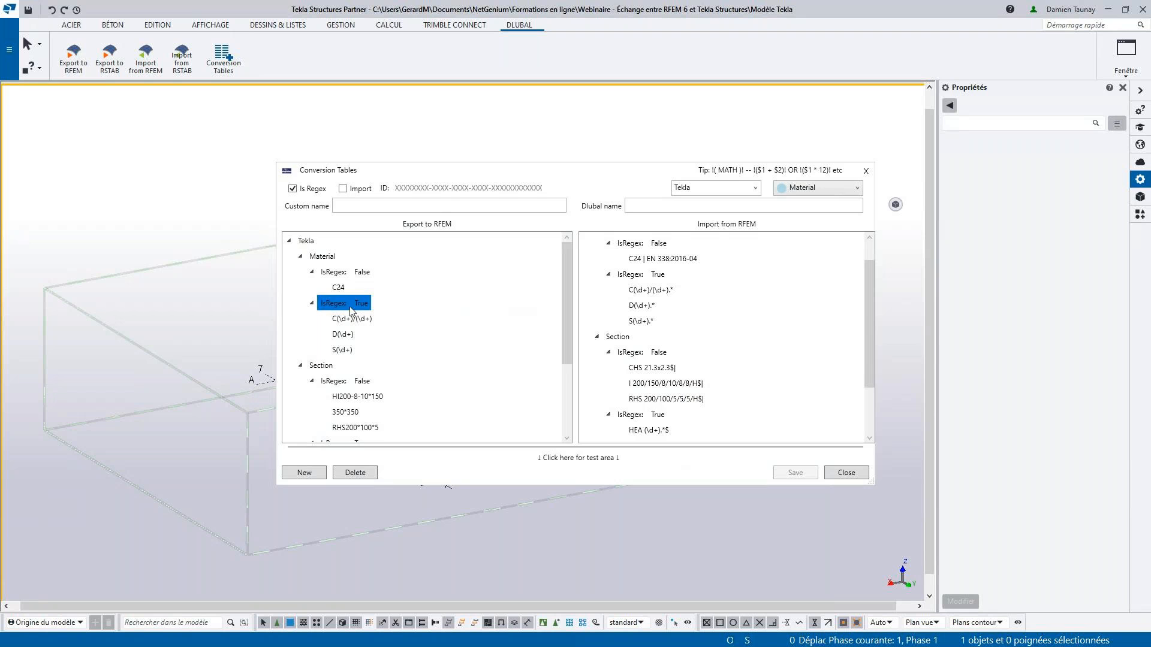
pyautogui.click(300, 256)
pyautogui.click(301, 272)
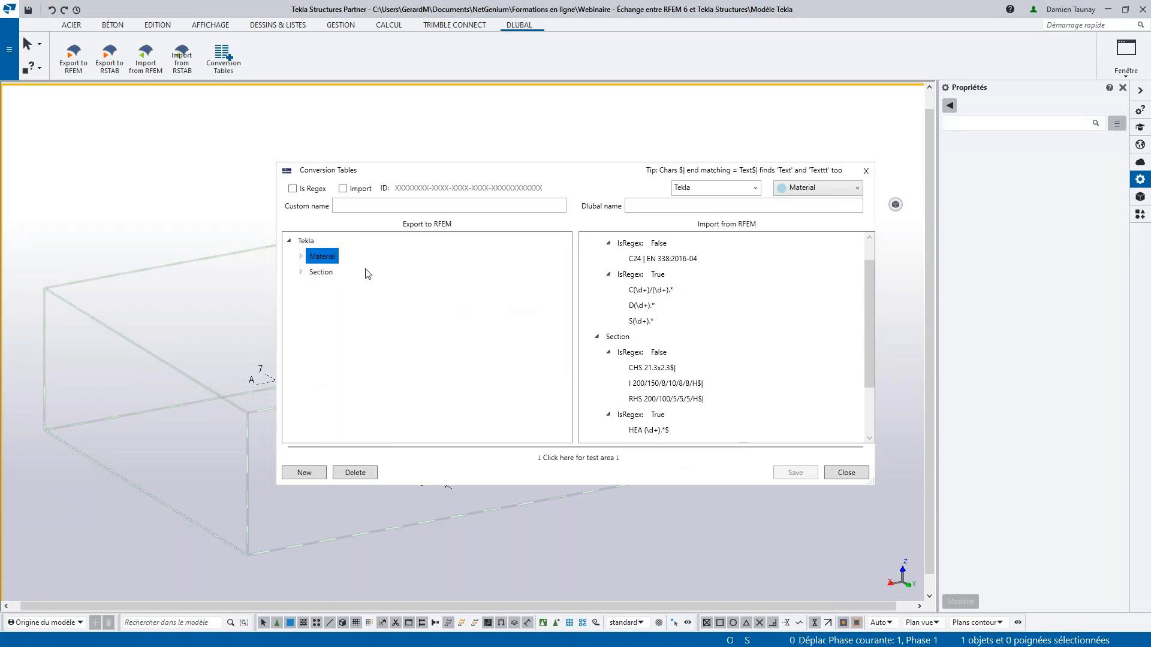
pyautogui.click(301, 272)
pyautogui.click(312, 288)
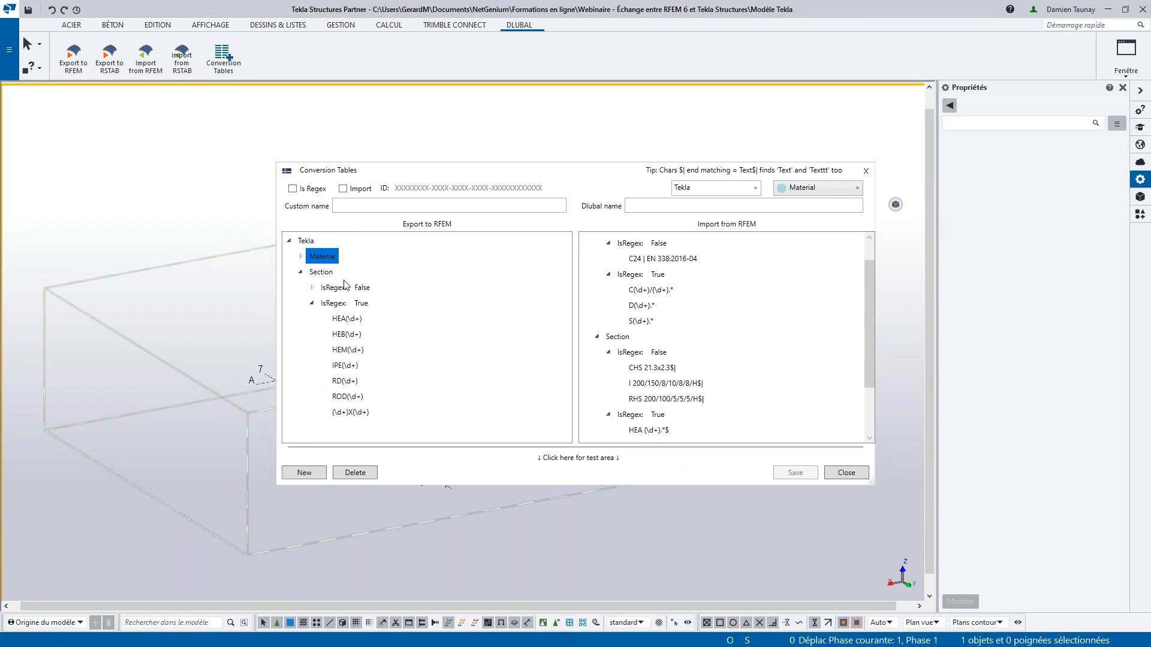
pyautogui.click(355, 322)
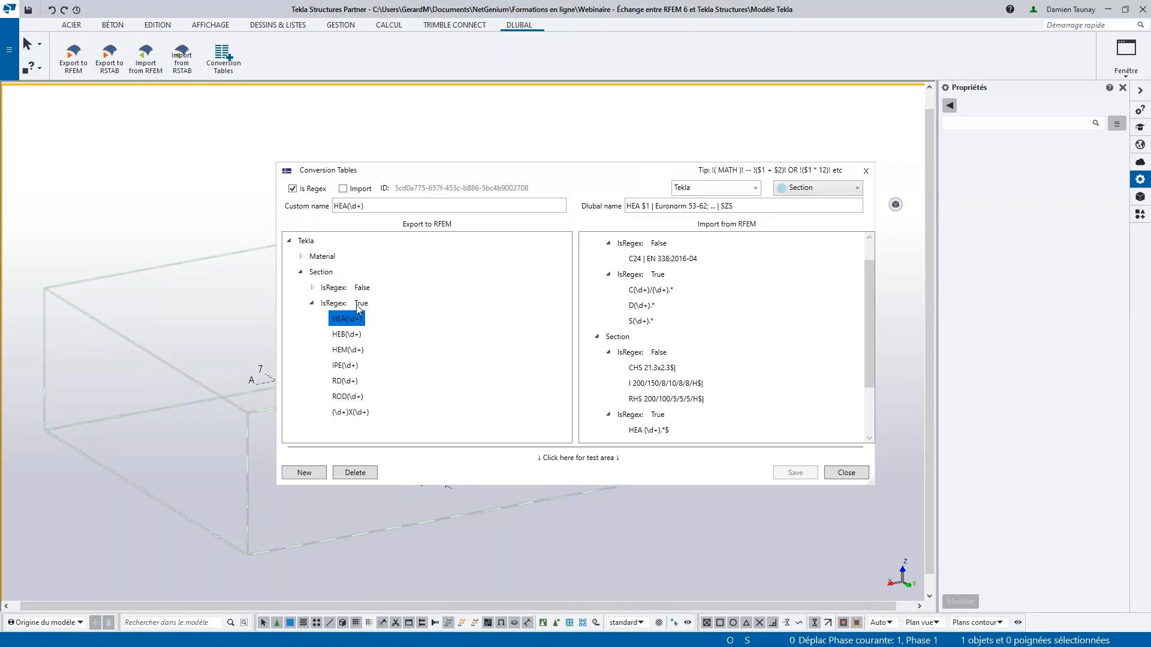
# - Examine how the IPE(\d+) custom name corresponds to the IPE $1 Dlubal name in the regex section mapping
pyautogui.click(354, 368)
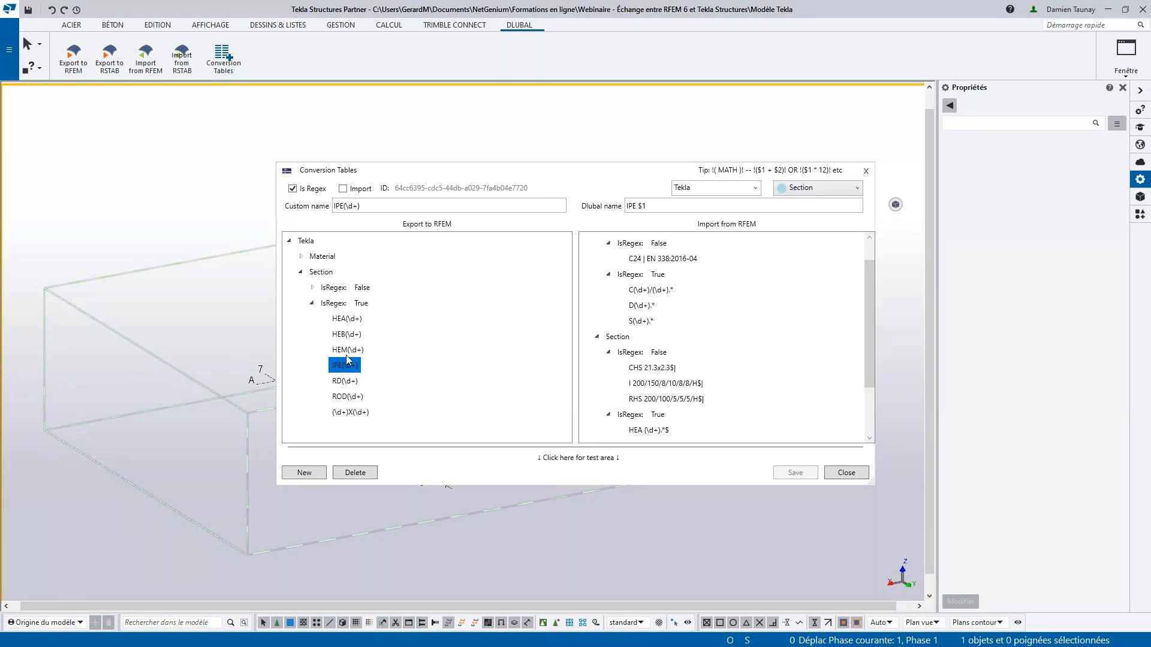
pyautogui.click(357, 206)
pyautogui.press('BackSpace')
pyautogui.write(')')
pyautogui.doubleClick(360, 207)
pyautogui.click(364, 207)
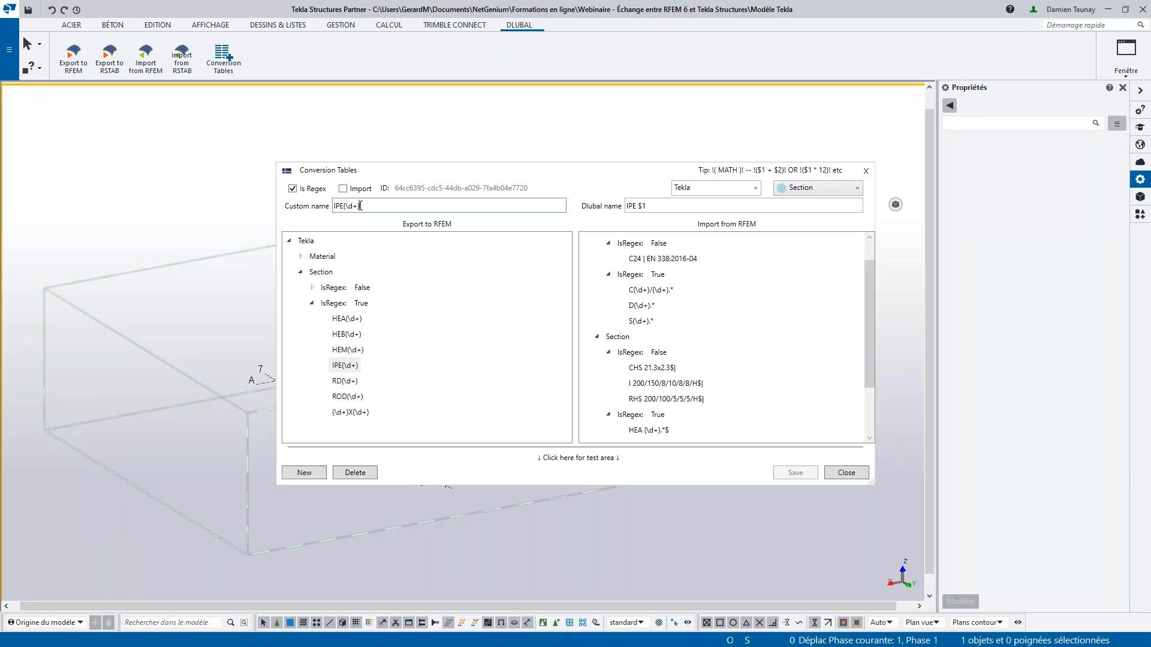
pyautogui.moveTo(364, 209); pyautogui.dragTo(343, 209)
pyautogui.click(647, 208)
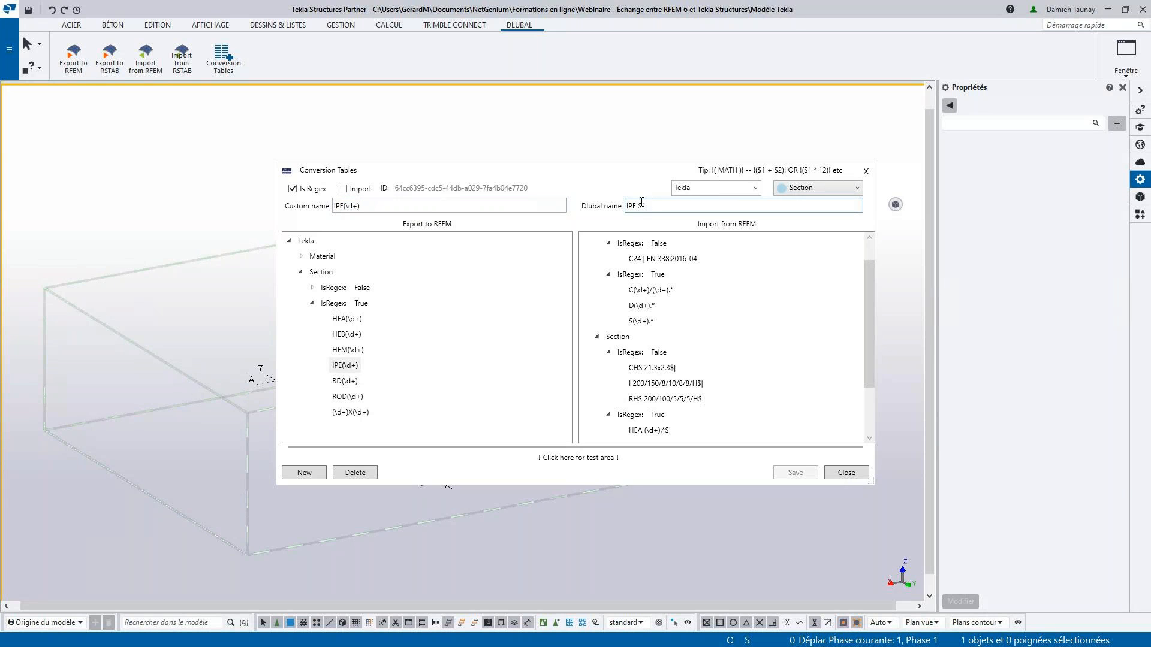
pyautogui.doubleClick(640, 206)
pyautogui.doubleClick(346, 207)
pyautogui.moveTo(345, 210); pyautogui.dragTo(341, 210)
pyautogui.click(635, 206)
# - Test the IPE mapping with the names IPE300 and IPE220 in the test area, and close the conversion tables
pyautogui.click(575, 458)
pyautogui.click(567, 457)
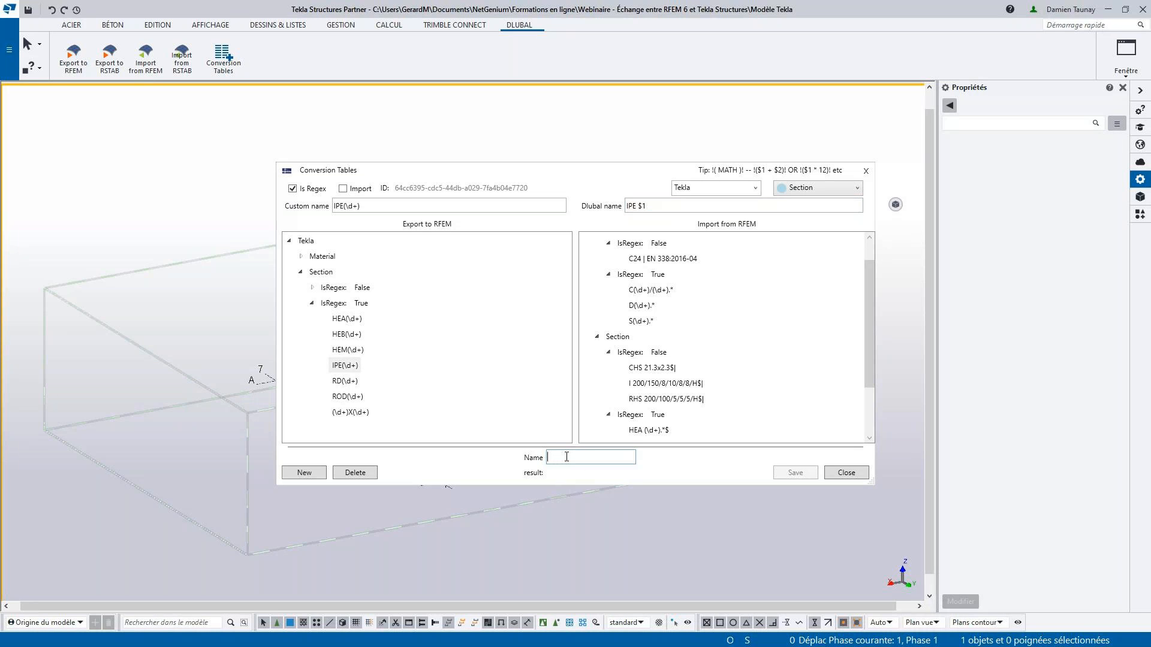
pyautogui.write('IPE300')
pyautogui.press('BackSpace')
pyautogui.press('BackSpace')
pyautogui.press('BackSpace')
pyautogui.write('220')
pyautogui.moveTo(570, 457); pyautogui.dragTo(559, 455)
pyautogui.click(852, 475)
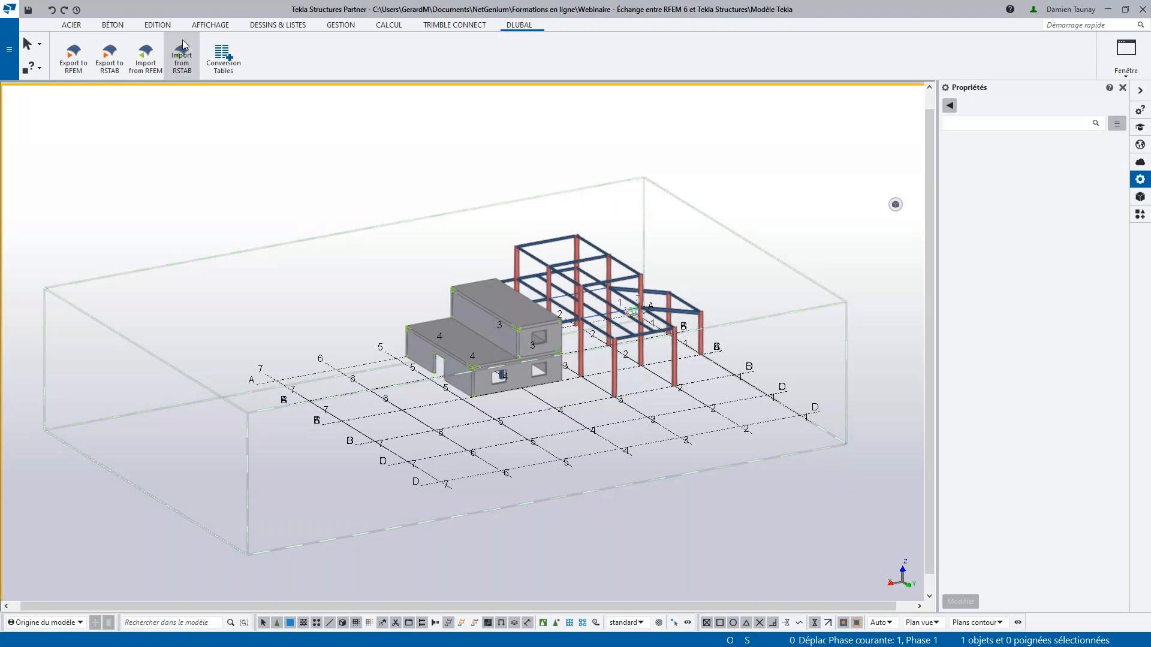
# - Export the analytical model (Modèle analytique) to RFEM with Remplacer le modèle actuel, and view the exported structure there
pyautogui.click(71, 59)
pyautogui.click(461, 240)
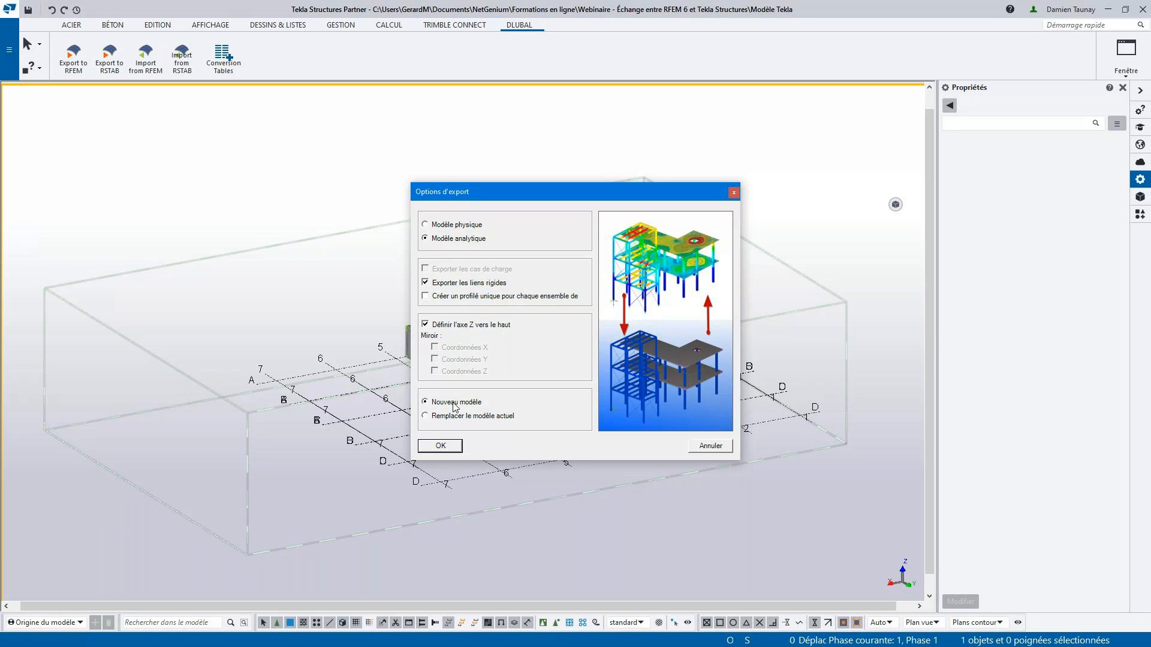
pyautogui.click(440, 418)
pyautogui.hotkey('alt', 'Tab')
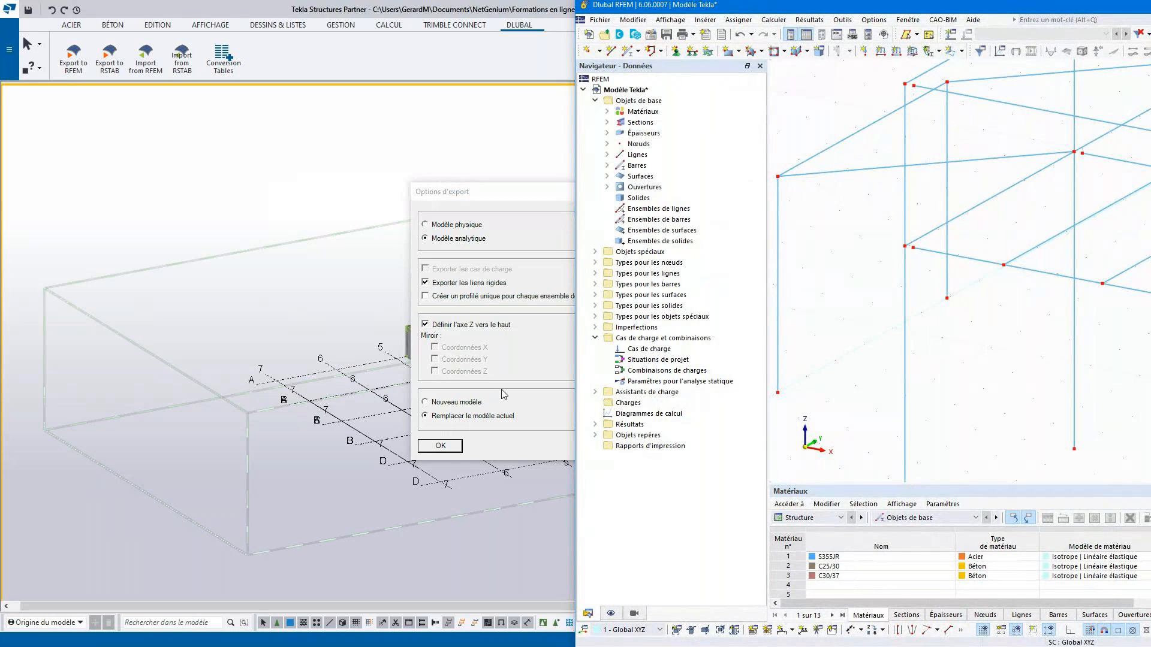
pyautogui.click(454, 449)
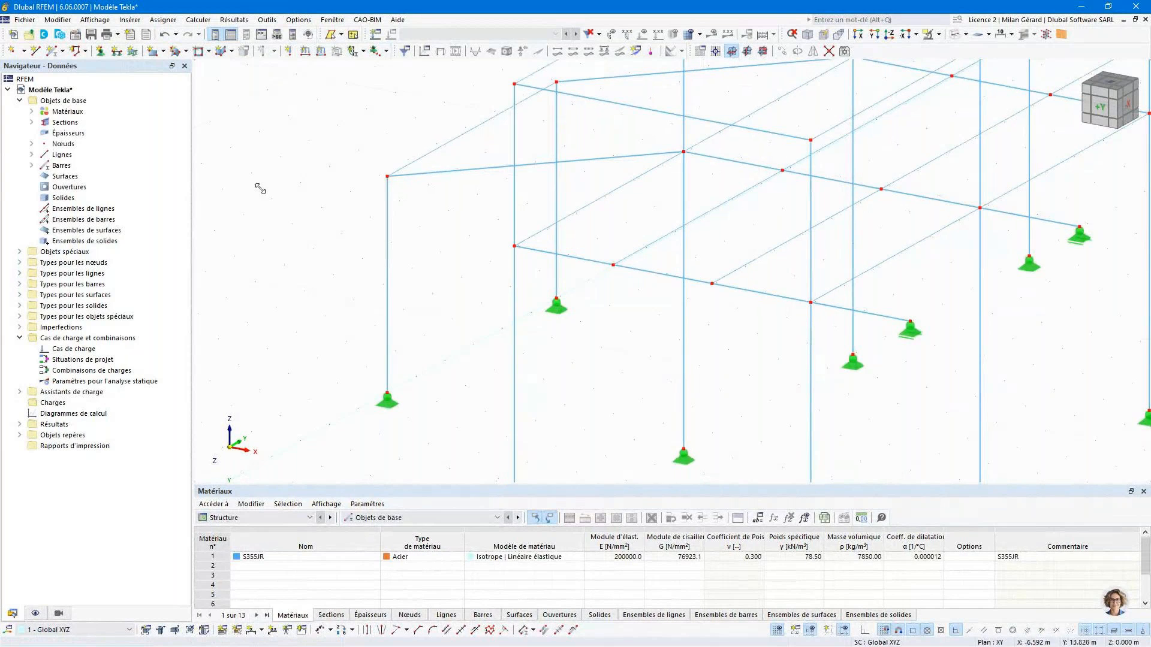
pyautogui.scroll(-4, 368, 202)
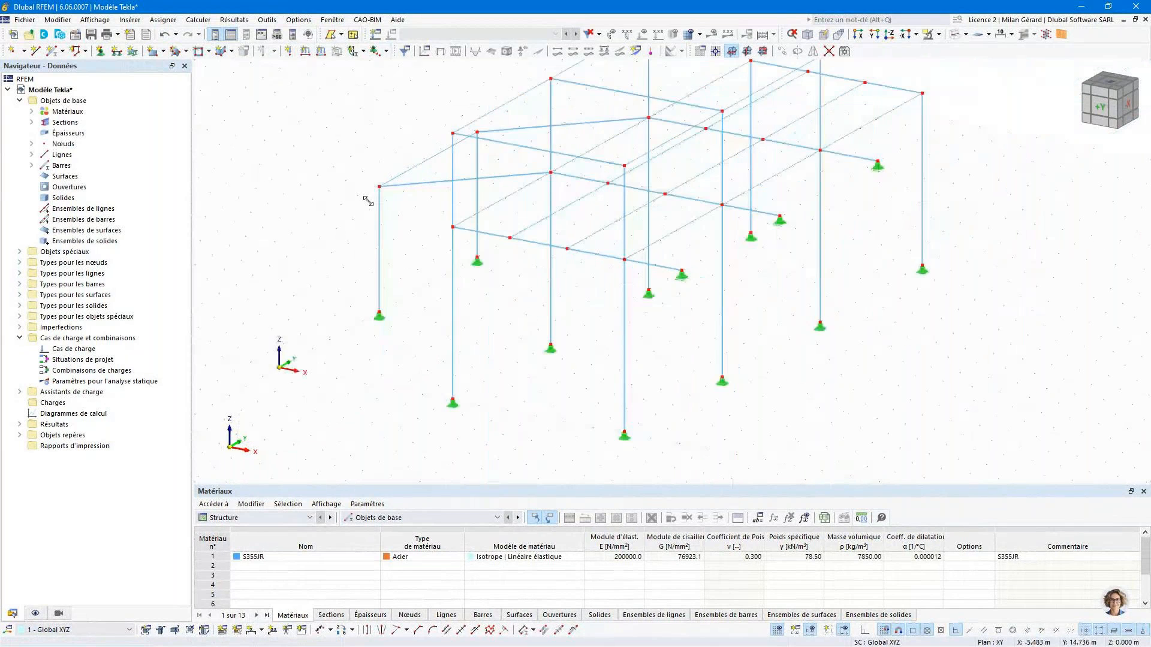
# - Examine the exported Matériaux and Sections entries in the data navigator, highlight the IPE 360 members, and clear the selection
pyautogui.moveTo(368, 202); pyautogui.dragTo(412, 234, button='middle')
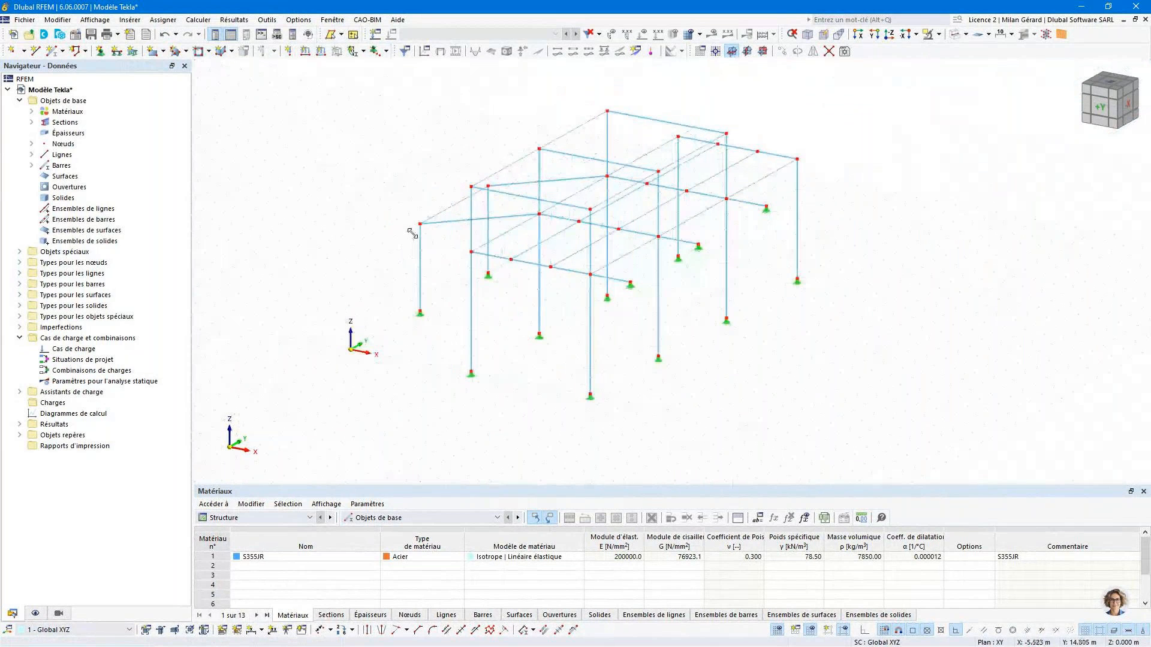
pyautogui.scroll(1, 412, 234)
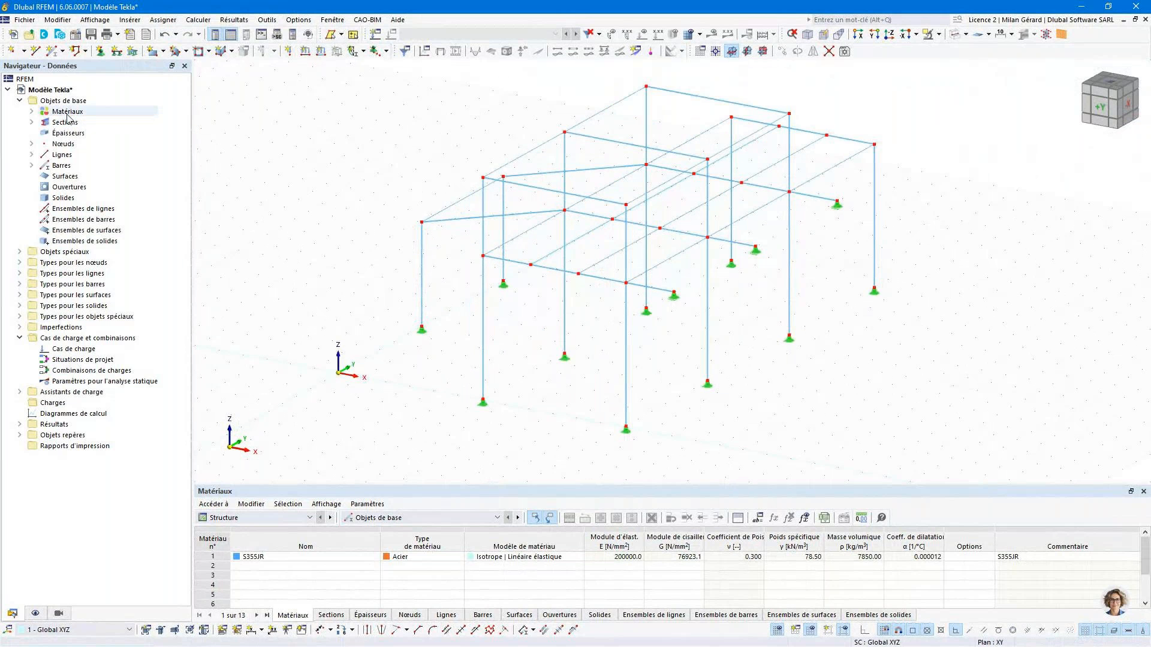
pyautogui.click(32, 112)
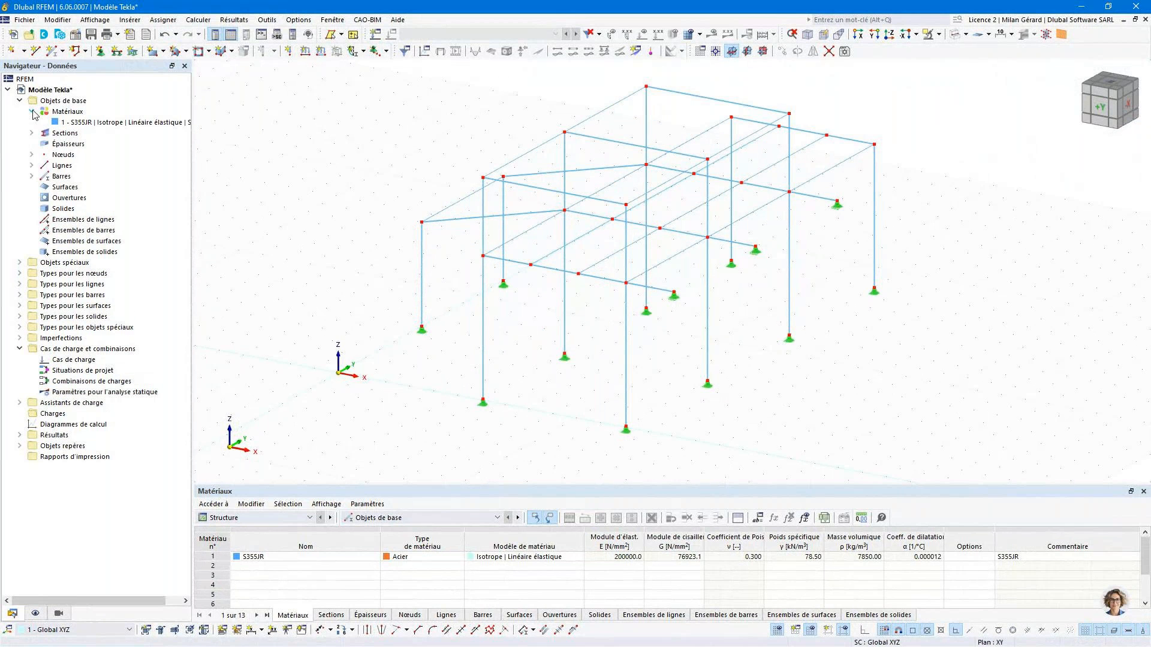
pyautogui.click(32, 133)
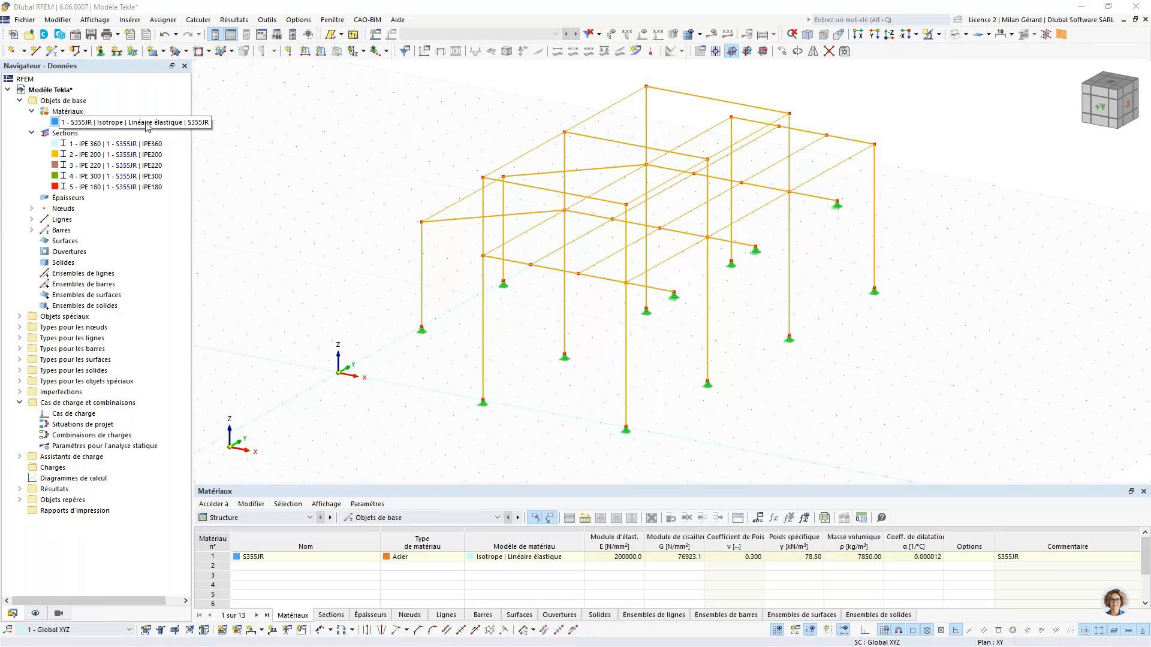
pyautogui.click(64, 144)
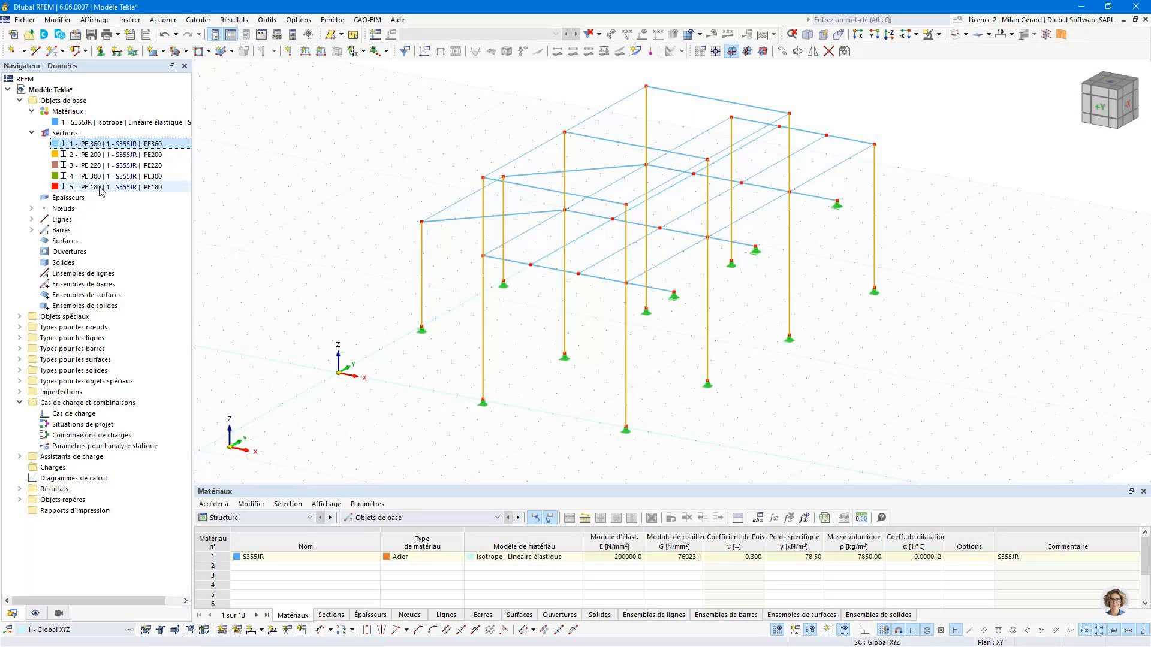
pyautogui.click(436, 293)
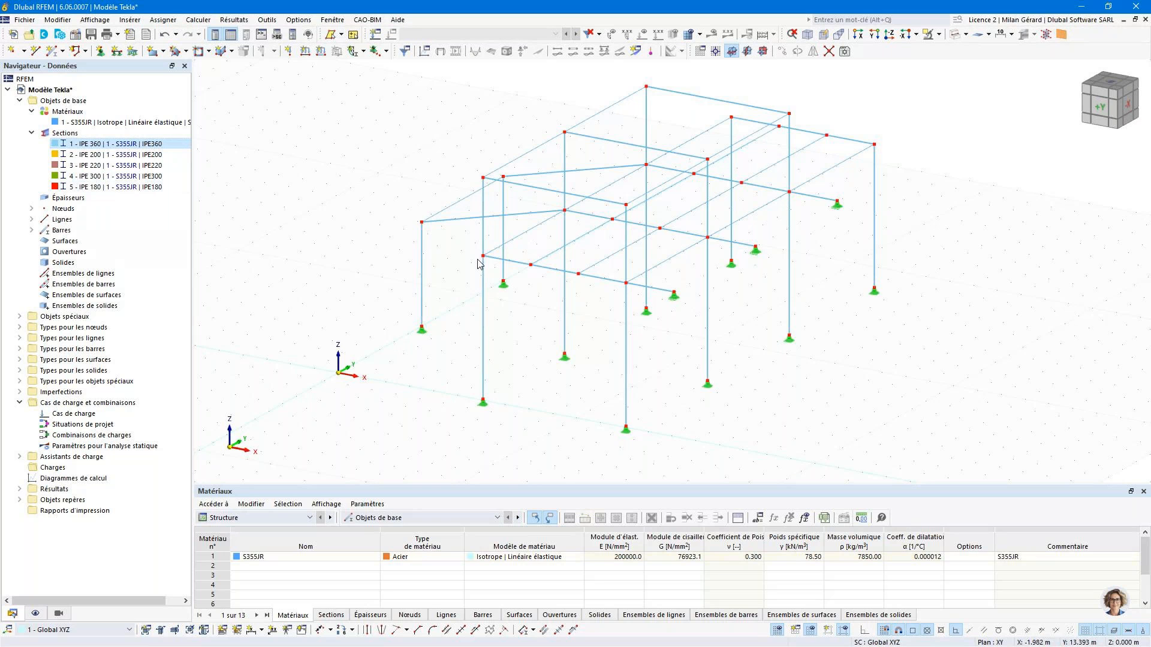
# - Inspect the connection nodes between columns and beams and the column base supports in the wireframe structure
pyautogui.scroll(5, 477, 263)
pyautogui.scroll(2, 522, 240)
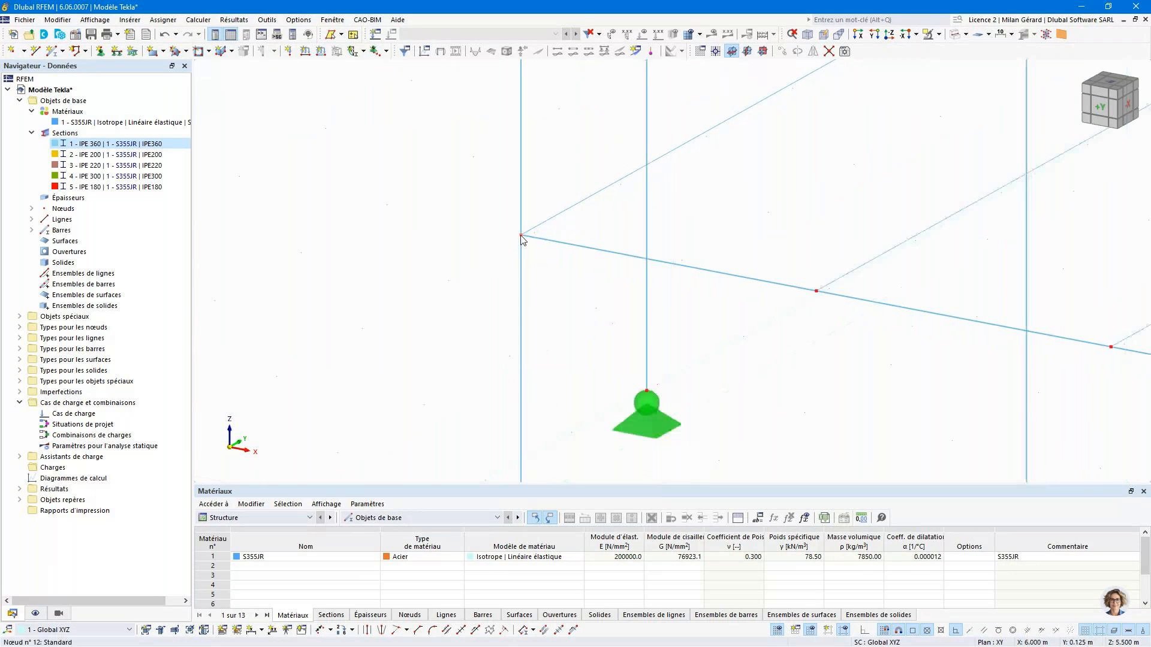
pyautogui.scroll(-6, 522, 239)
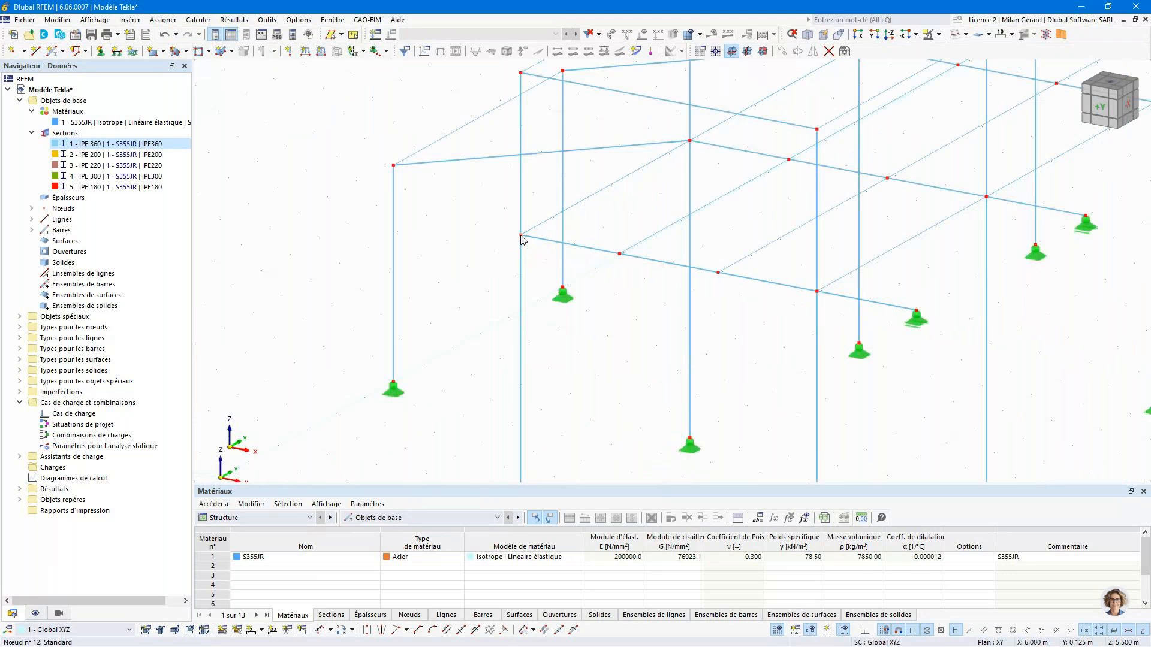
pyautogui.scroll(-1, 524, 291)
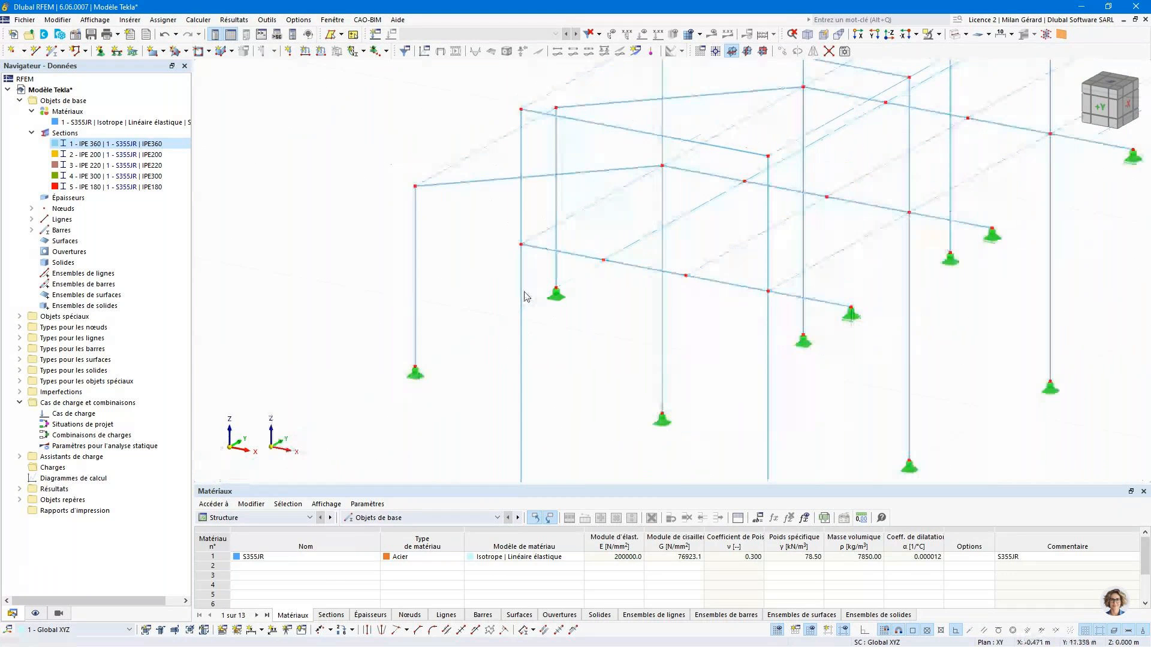
pyautogui.scroll(-1, 524, 296)
pyautogui.scroll(-1, 525, 296)
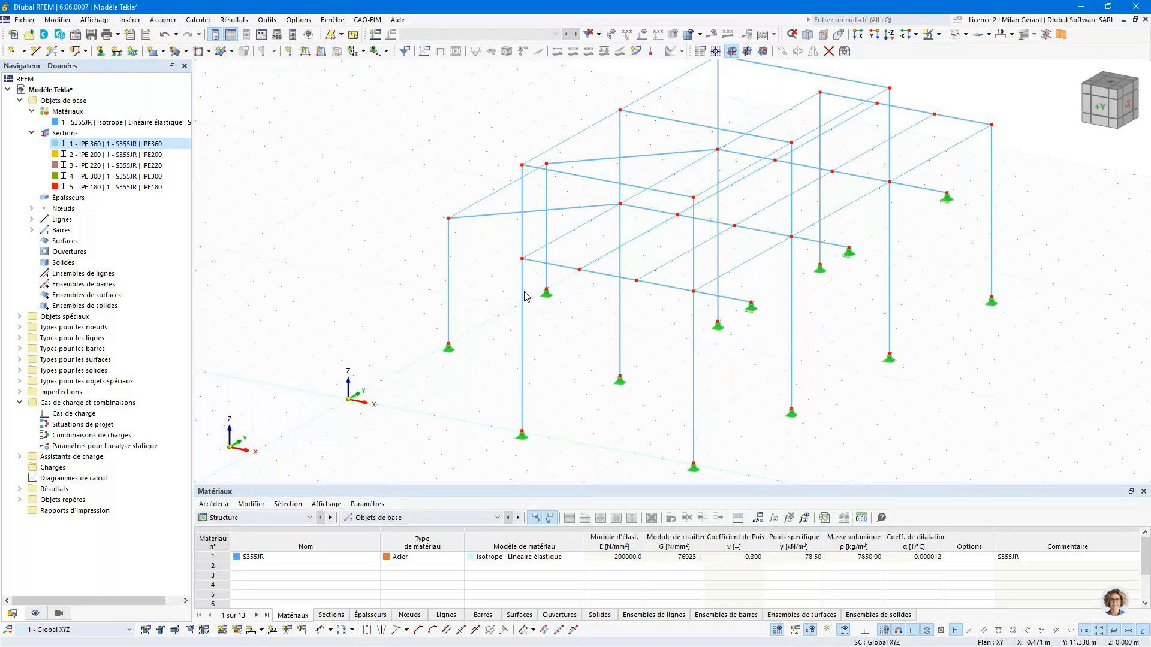
pyautogui.scroll(-1, 524, 295)
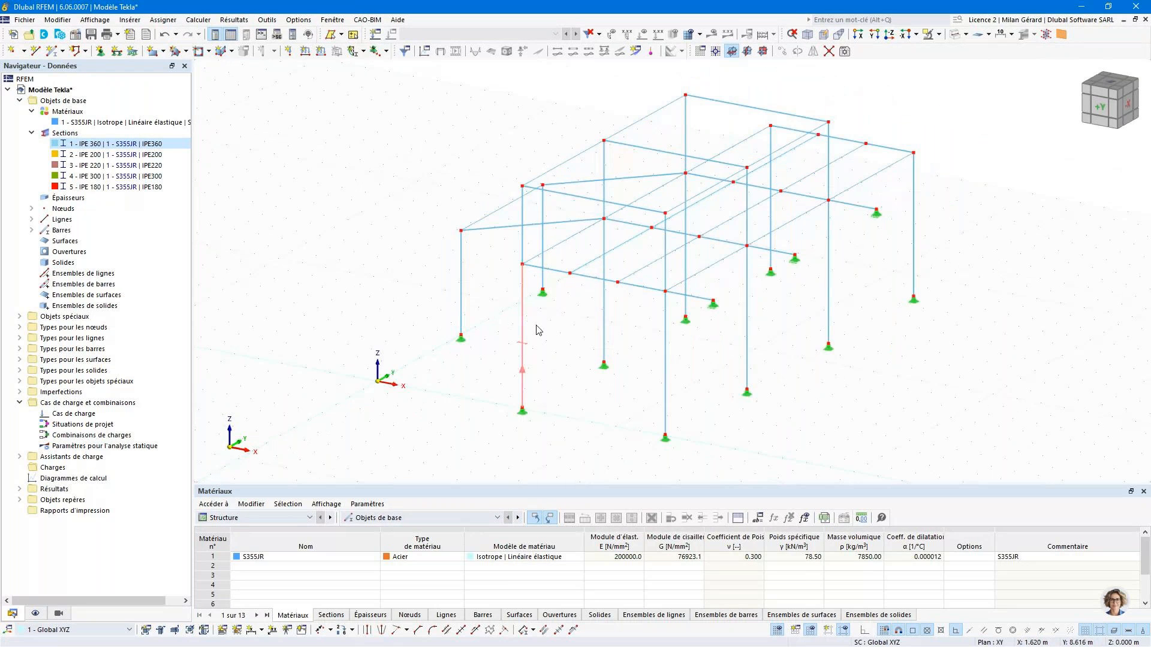
pyautogui.scroll(1, 689, 431)
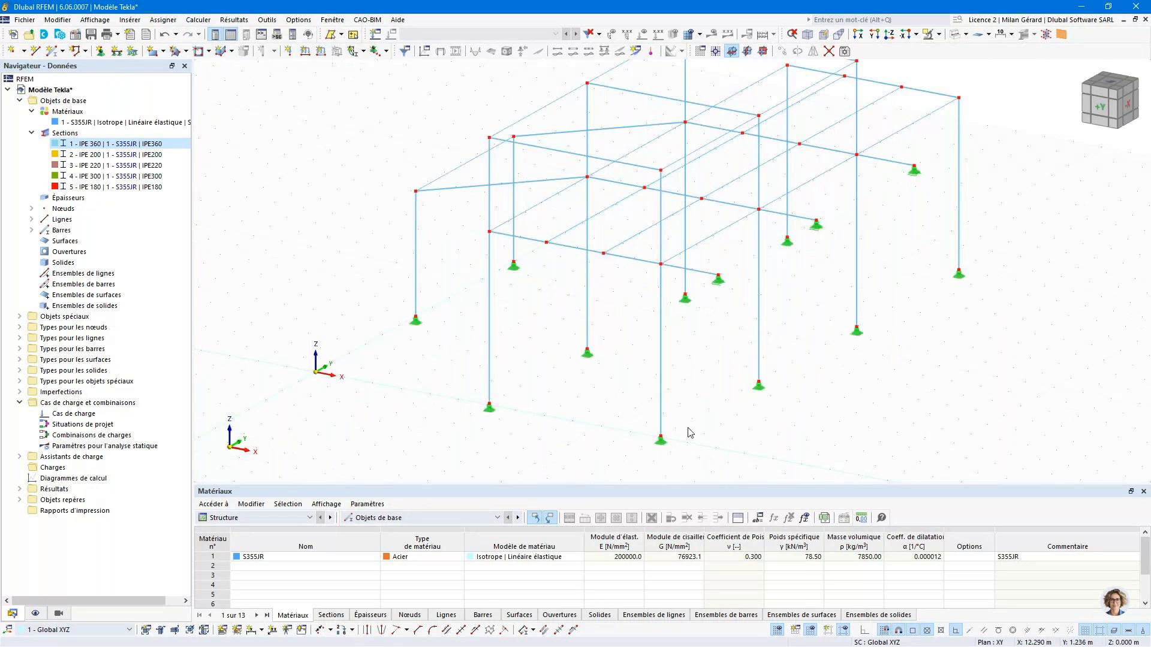
# - Display the structure as a solid model (Modèle de solide), seen from its opposite side
pyautogui.keyDown('ctrl'); pyautogui.moveTo(690, 431); pyautogui.dragTo(805, 407, button='middle'); pyautogui.keyUp('ctrl')
pyautogui.scroll(5, 698, 381)
pyautogui.moveTo(696, 376); pyautogui.dragTo(832, 340, button='middle')
pyautogui.scroll(-5, 660, 347)
pyautogui.scroll(5, 823, 119)
pyautogui.scroll(-2, 821, 144)
pyautogui.keyDown('ctrl'); pyautogui.moveTo(807, 169); pyautogui.dragTo(838, 180, button='middle'); pyautogui.keyUp('ctrl')
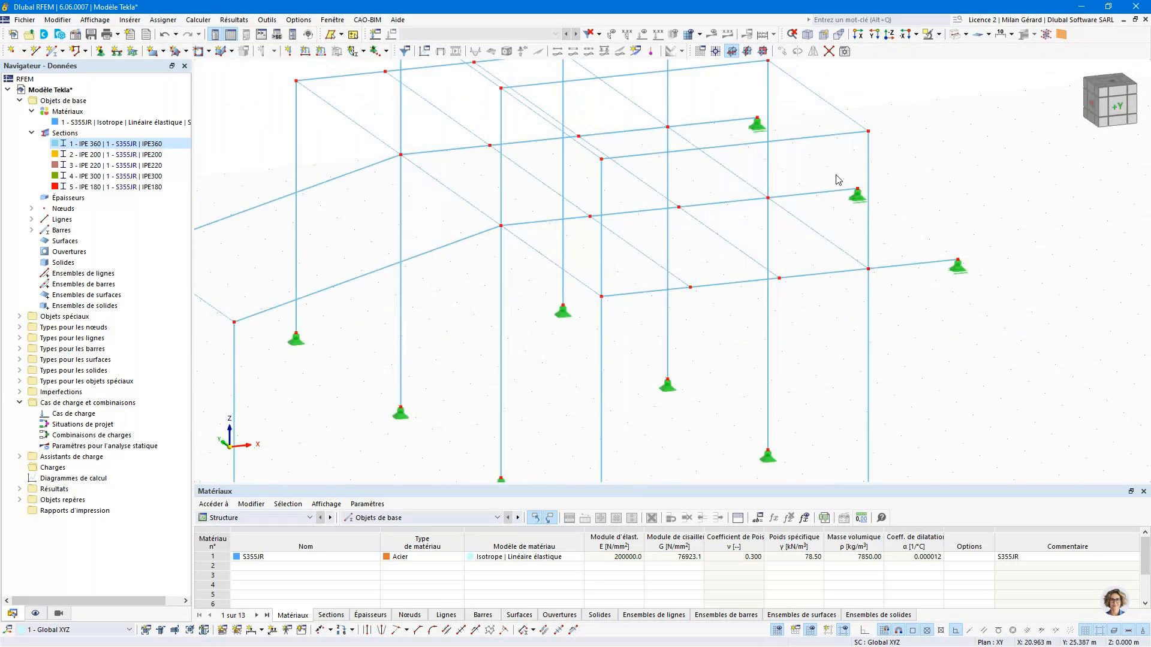
pyautogui.scroll(-3, 838, 180)
pyautogui.keyDown('ctrl'); pyautogui.moveTo(863, 240); pyautogui.dragTo(867, 240, button='middle'); pyautogui.keyUp('ctrl')
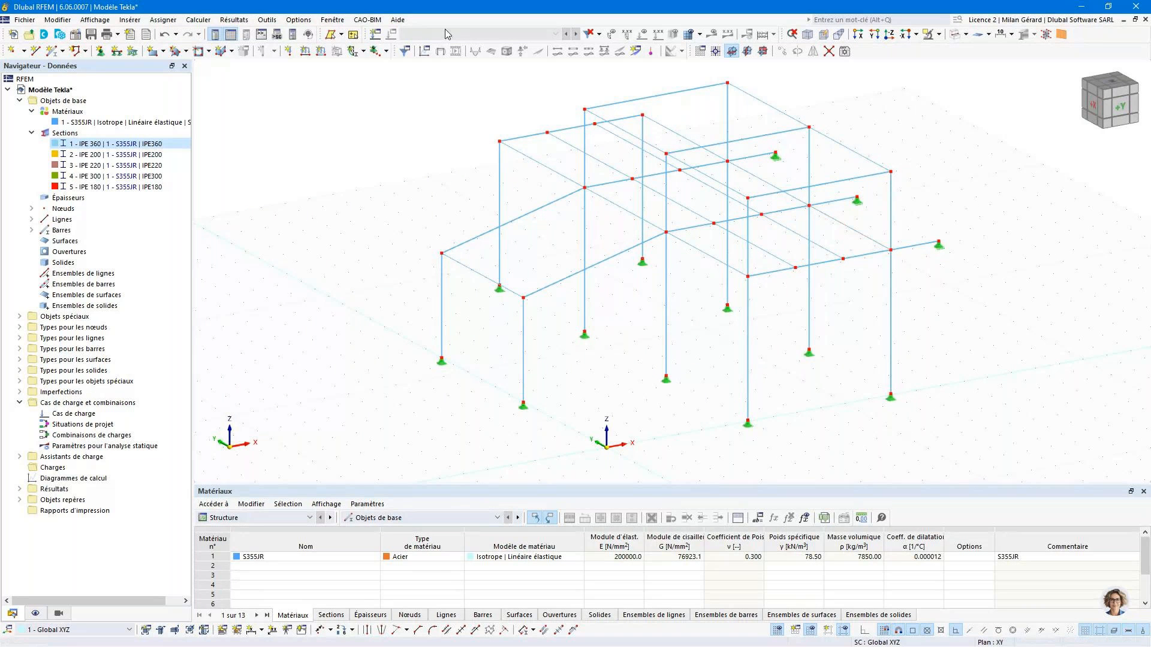
pyautogui.click(965, 35)
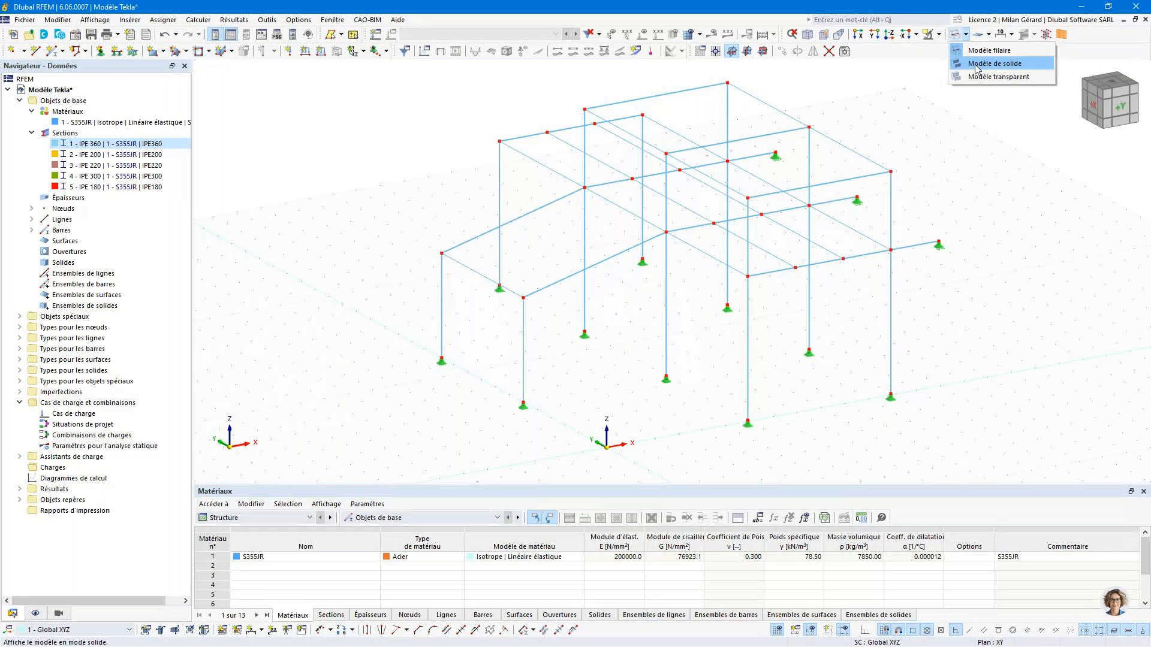
pyautogui.click(975, 66)
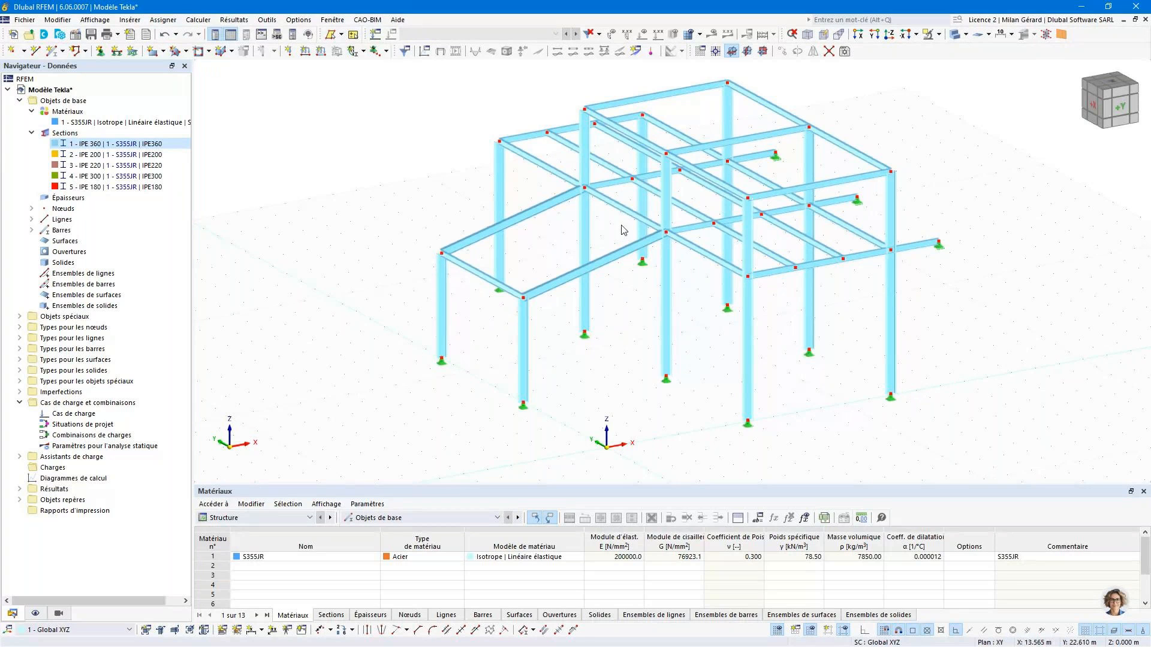
# - Inspect the rendered beam and column profiles and their joints, including the sloping roof beam's member information
pyautogui.scroll(4, 667, 240)
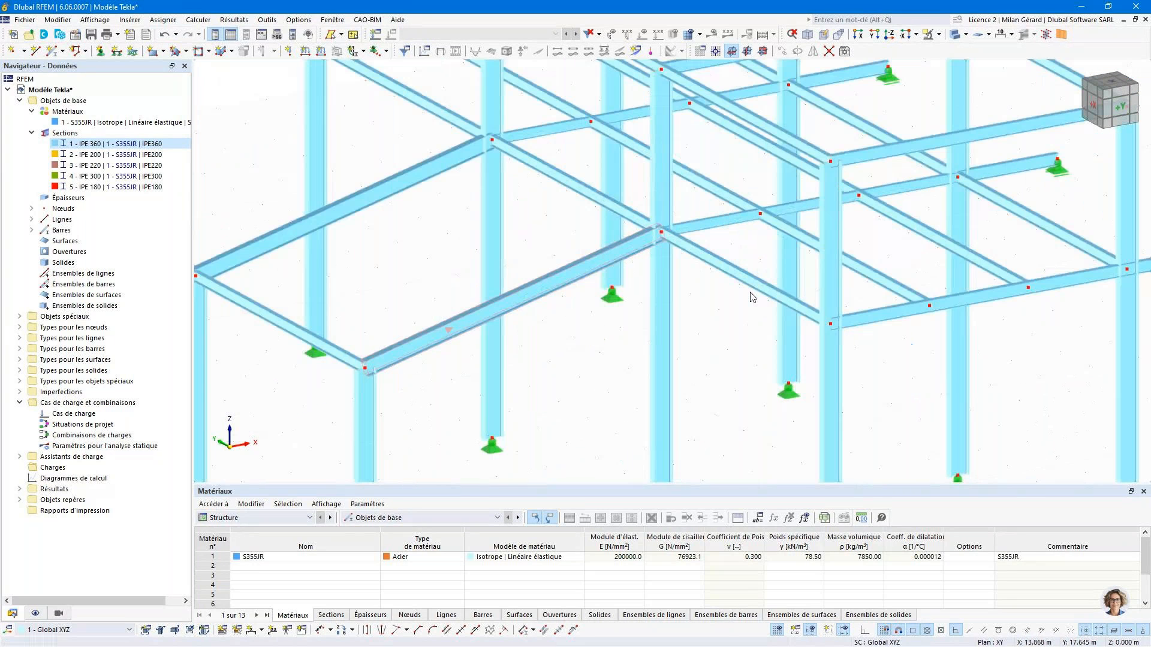
pyautogui.scroll(3, 837, 341)
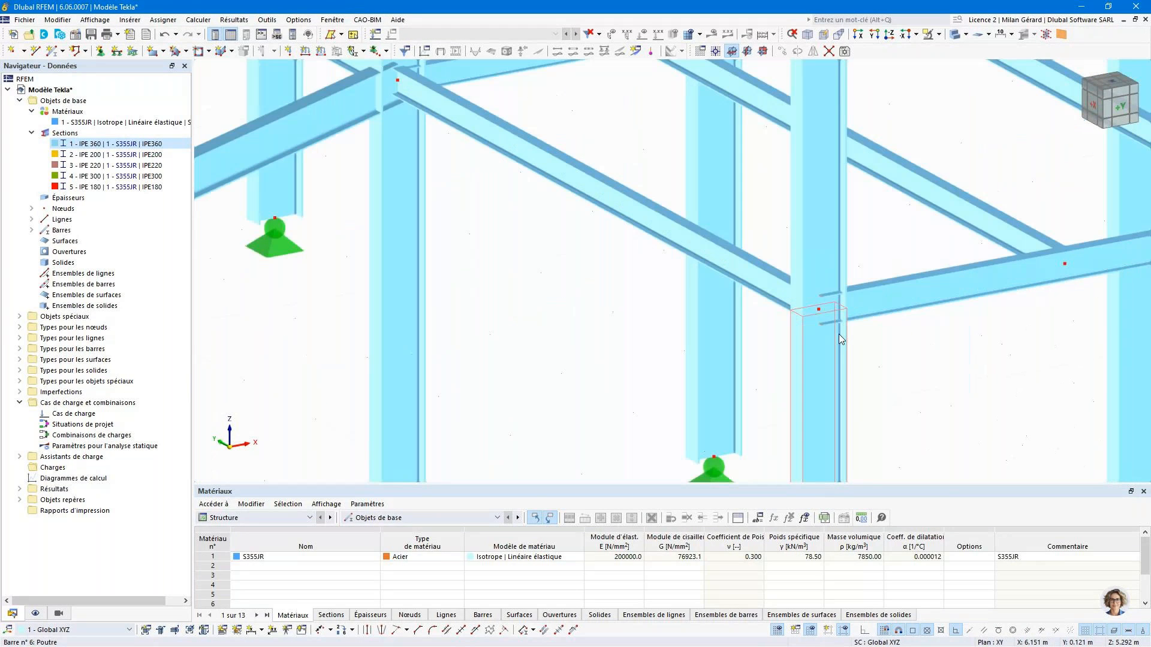
pyautogui.scroll(-5, 839, 333)
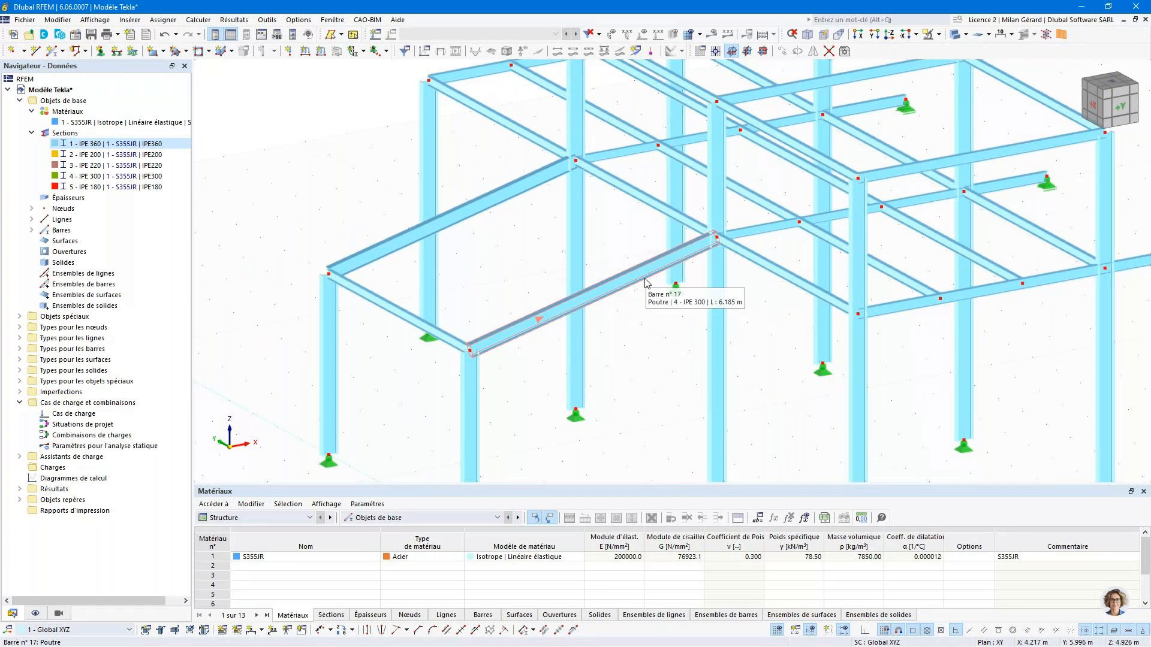
pyautogui.scroll(-2, 645, 283)
pyautogui.scroll(-1, 645, 283)
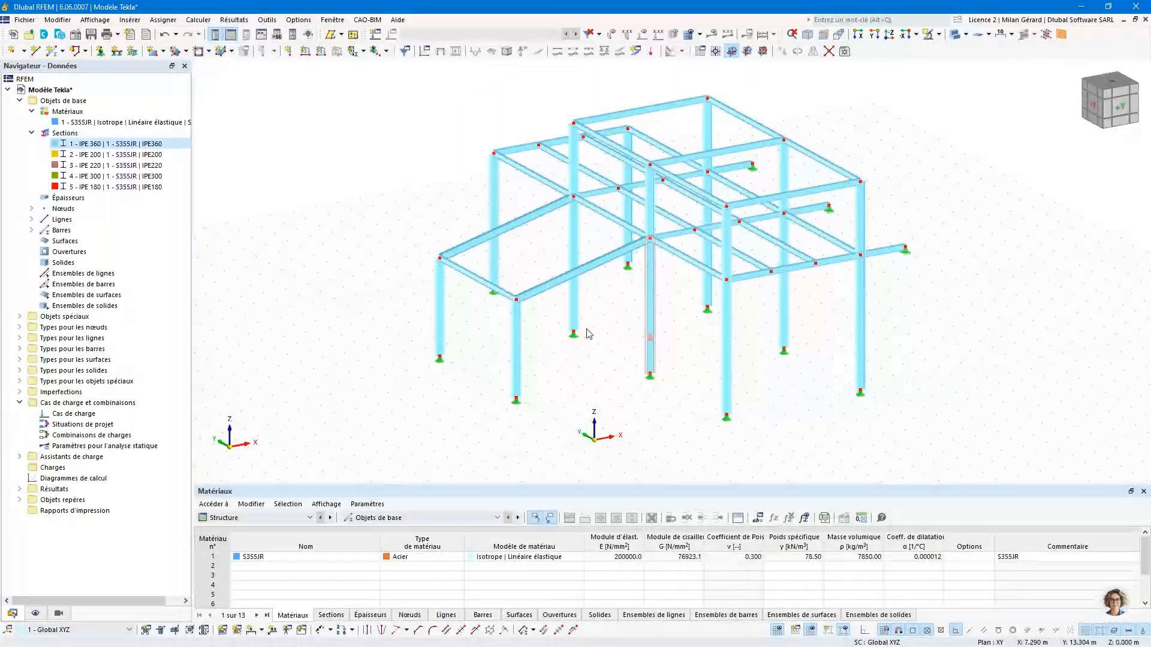
# - Collapse the display navigator tree and colour the members by the object property Section
pyautogui.click(35, 614)
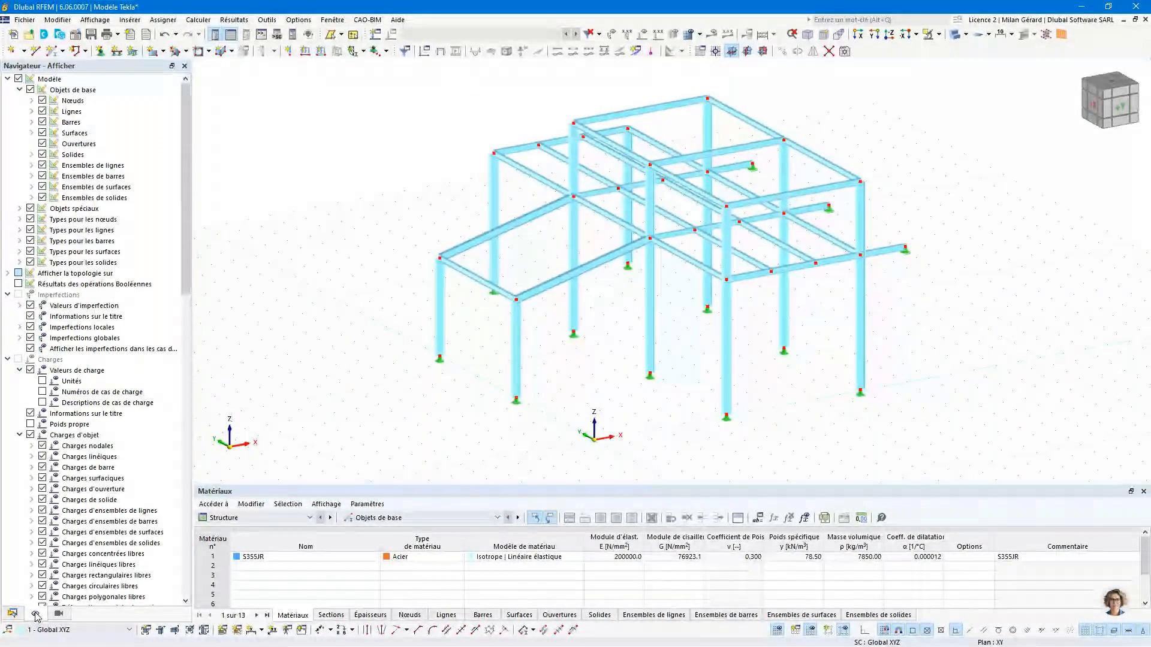
pyautogui.rightClick(46, 241)
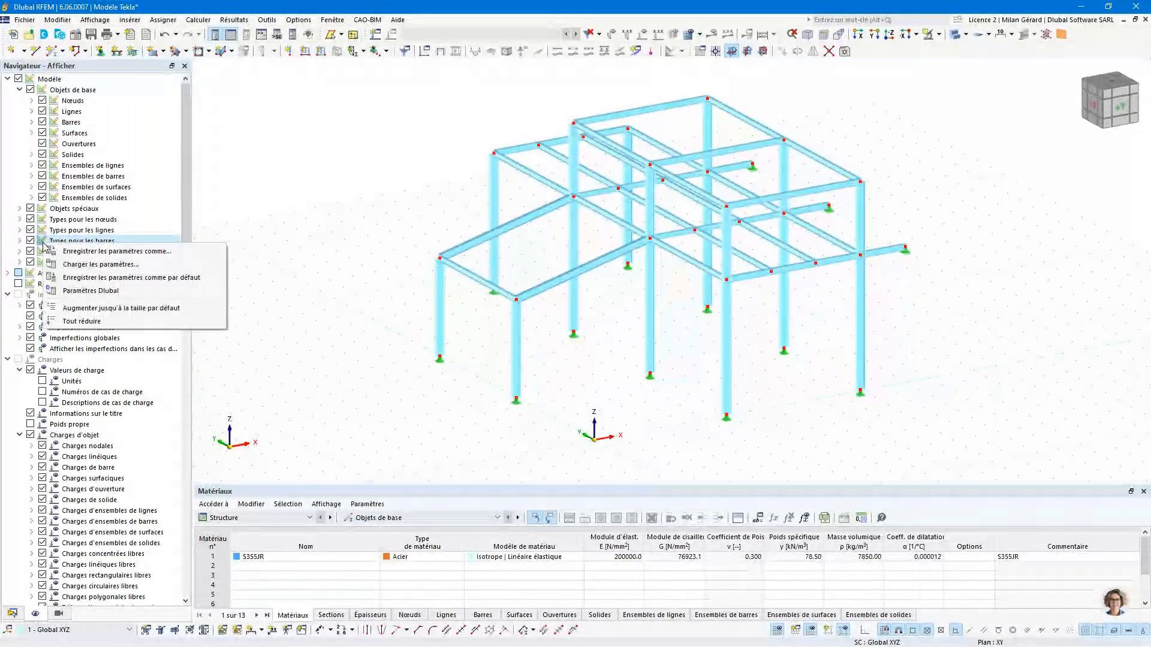
pyautogui.click(84, 322)
pyautogui.click(65, 201)
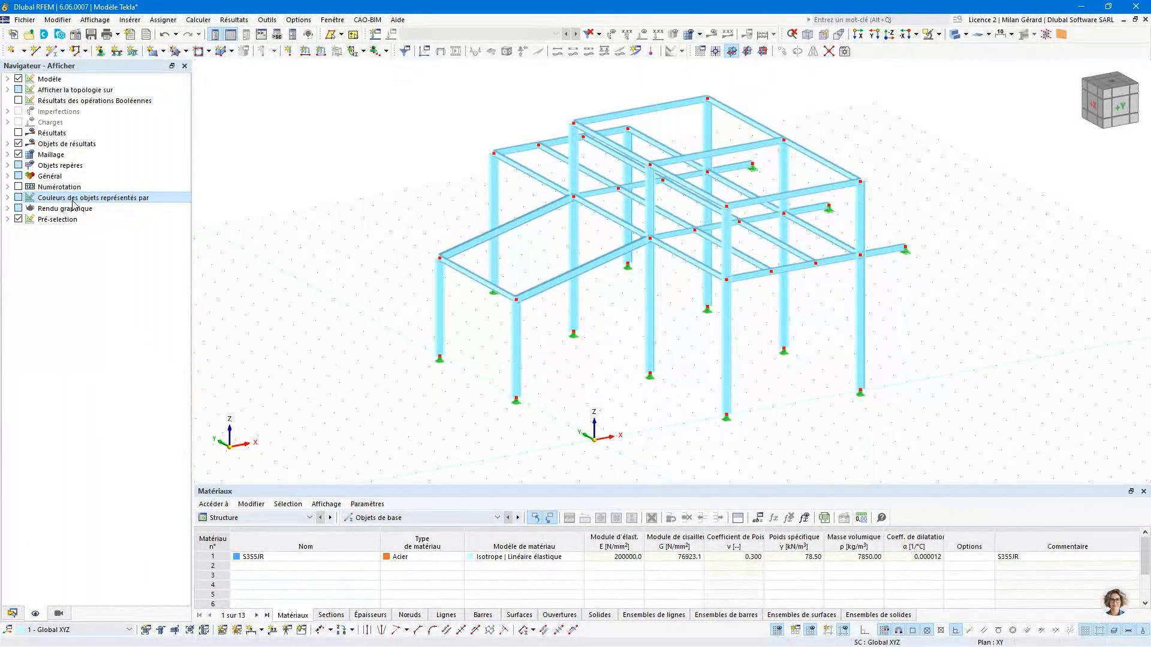
pyautogui.click(7, 197)
pyautogui.click(20, 219)
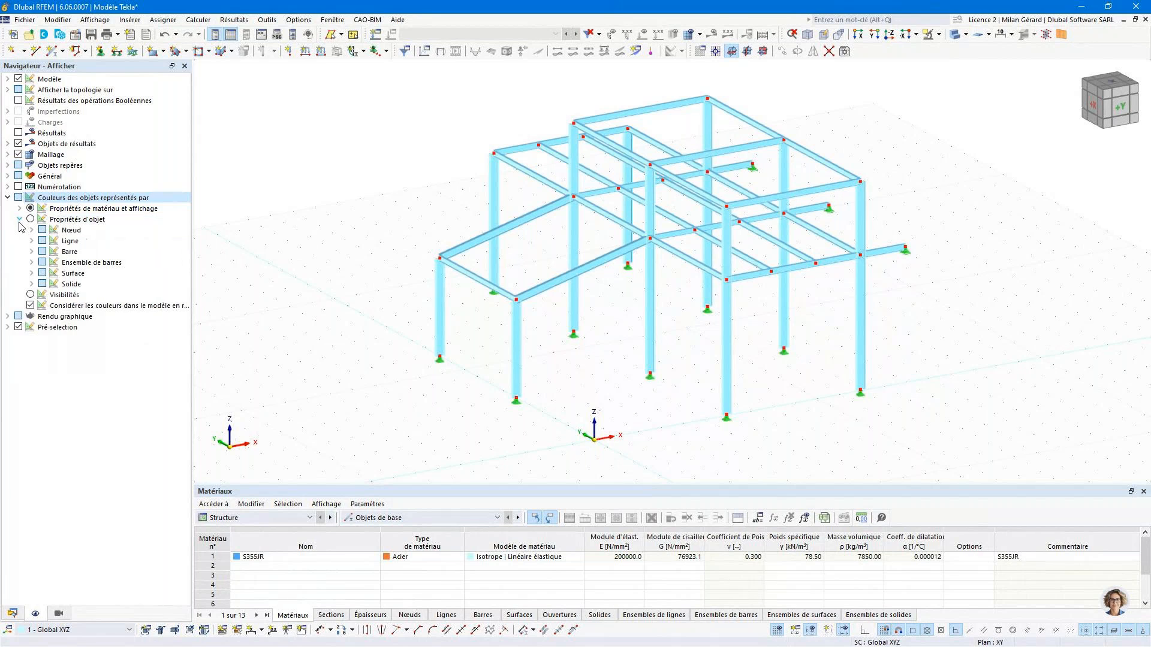
pyautogui.click(32, 251)
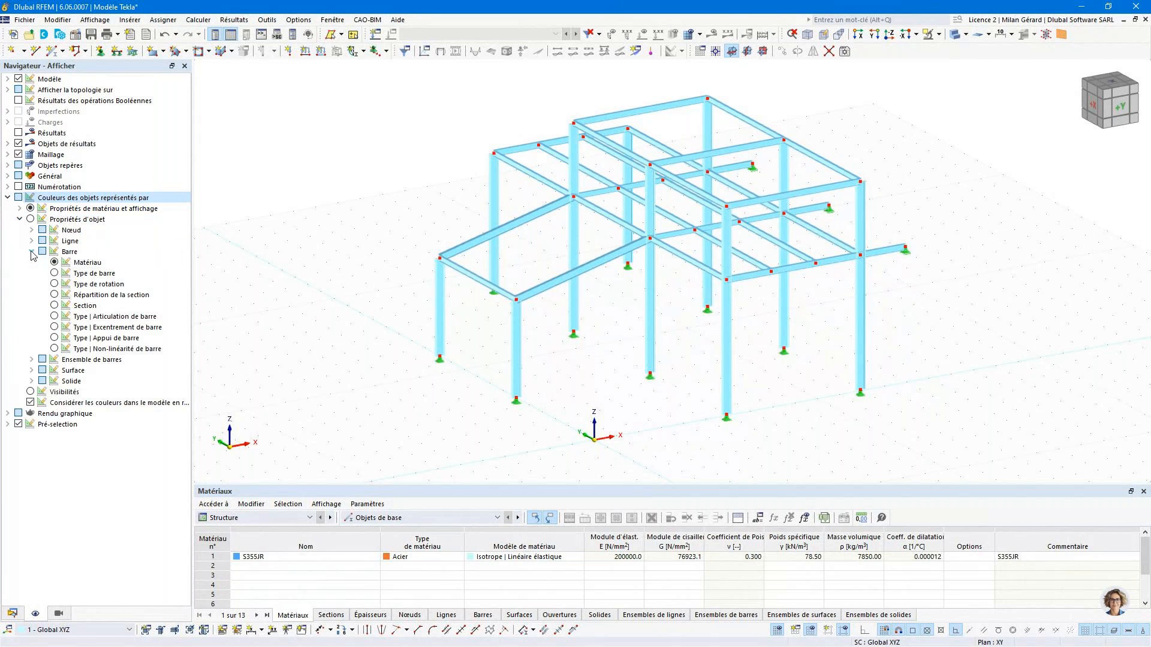
pyautogui.click(55, 305)
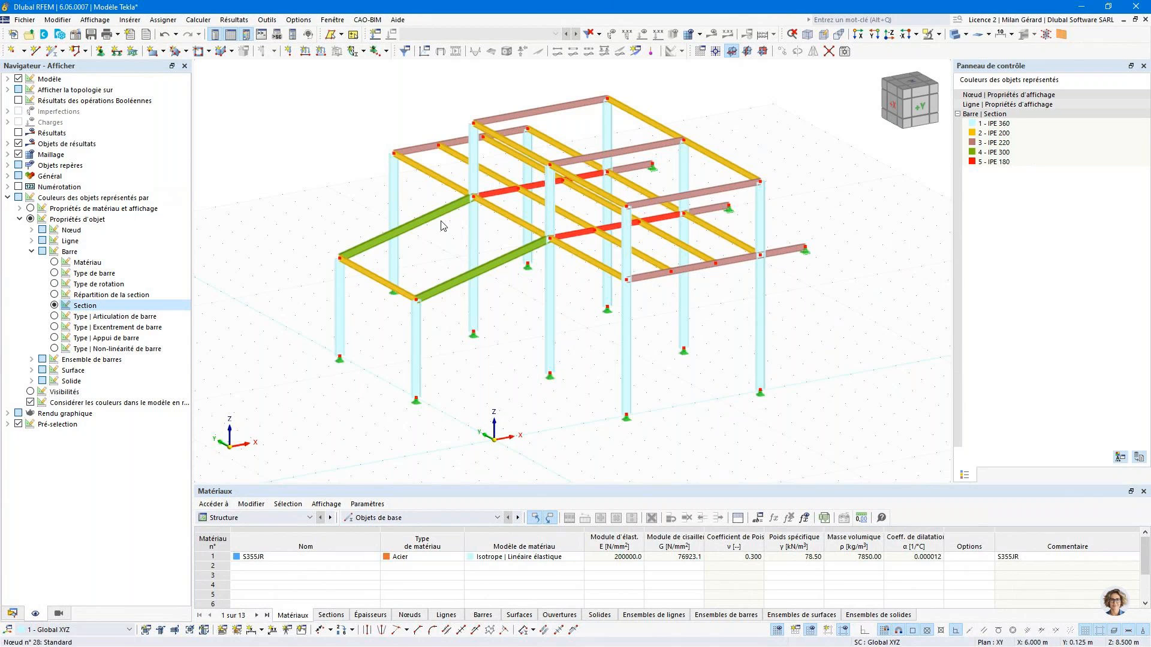
# - Colour the members by Type de barre and compare the Poutre and Treillis members in the structure
pyautogui.click(54, 285)
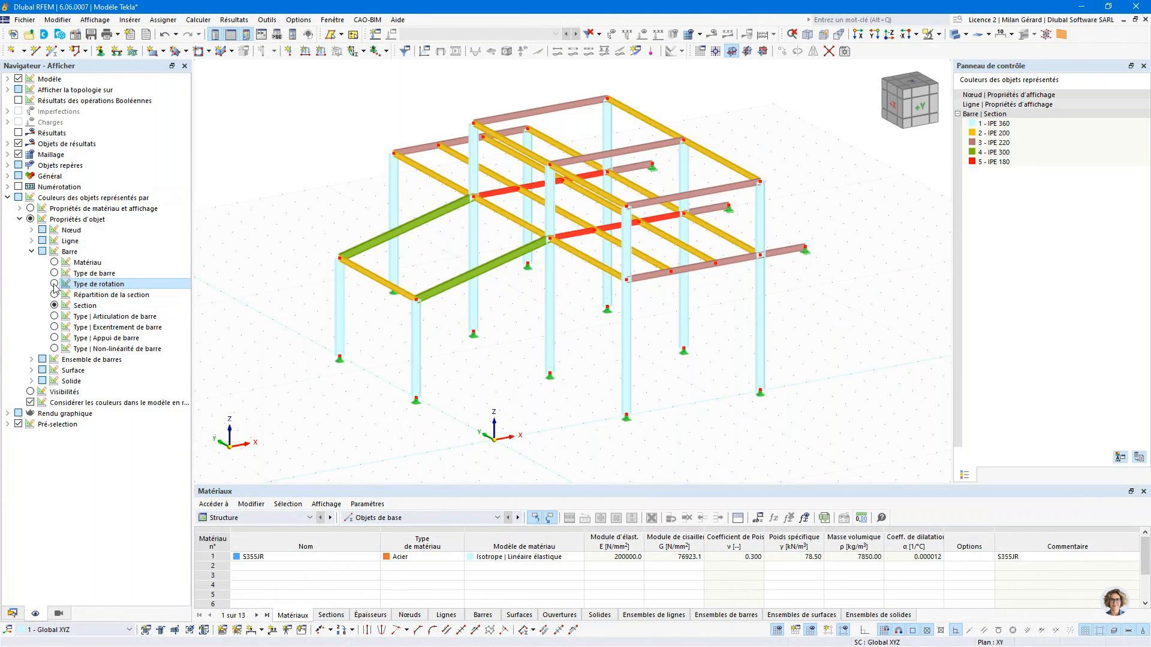
pyautogui.click(54, 273)
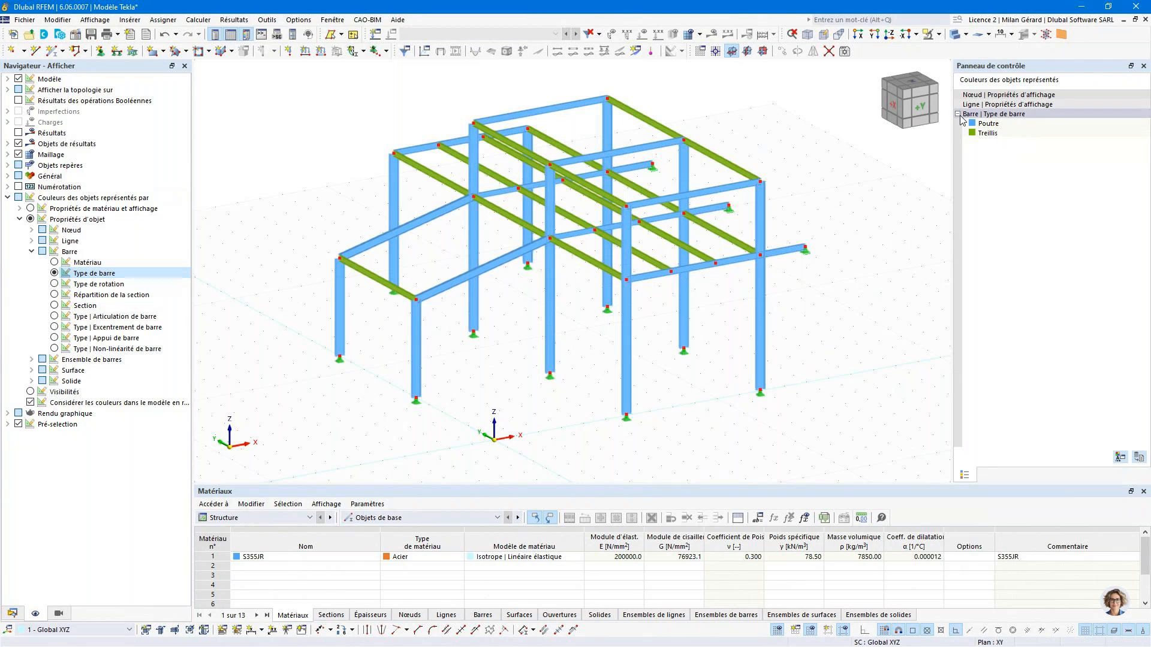
pyautogui.moveTo(632, 264)
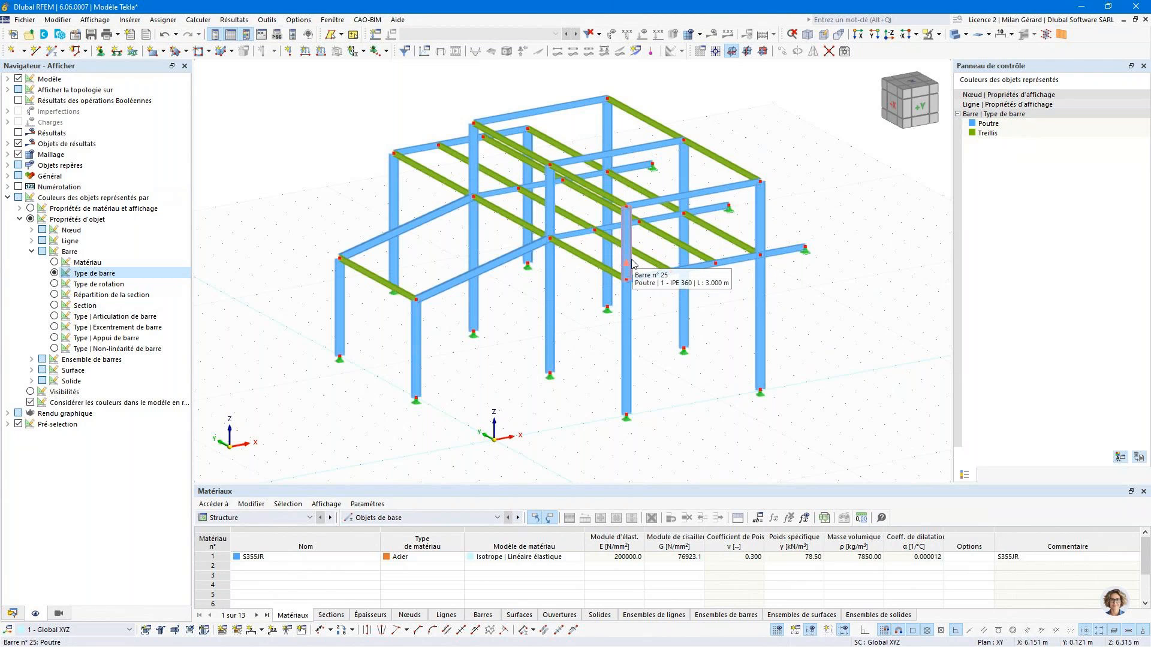
pyautogui.moveTo(554, 264)
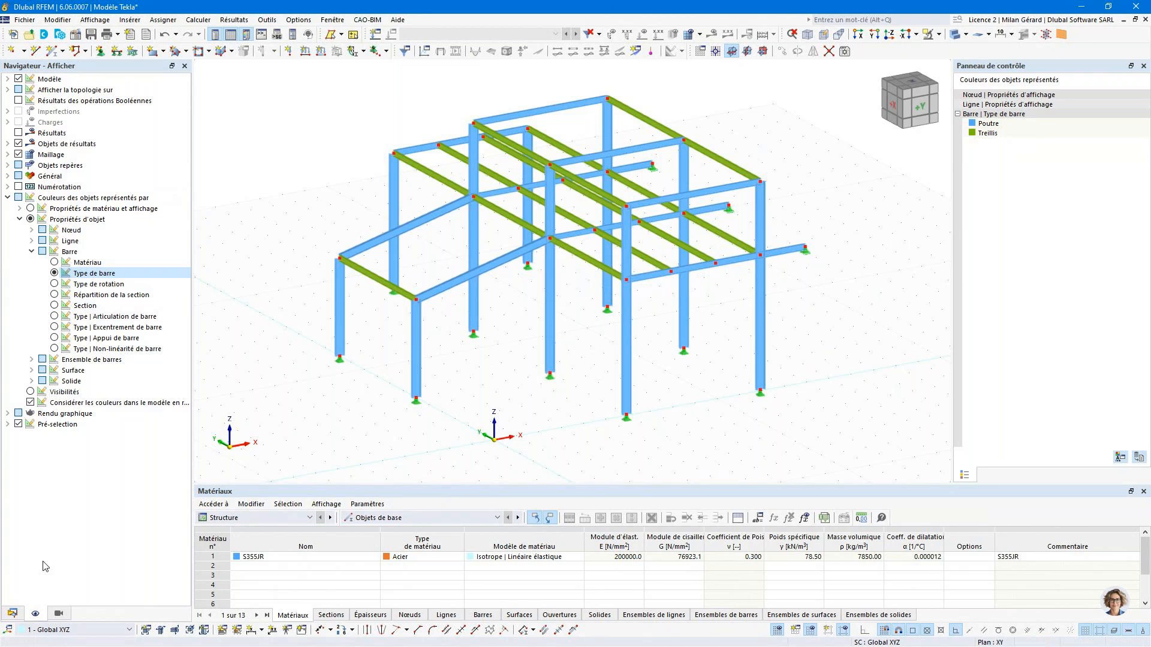
# - Return to the data navigator, start a new single member and set its member type to Traction
pyautogui.click(14, 615)
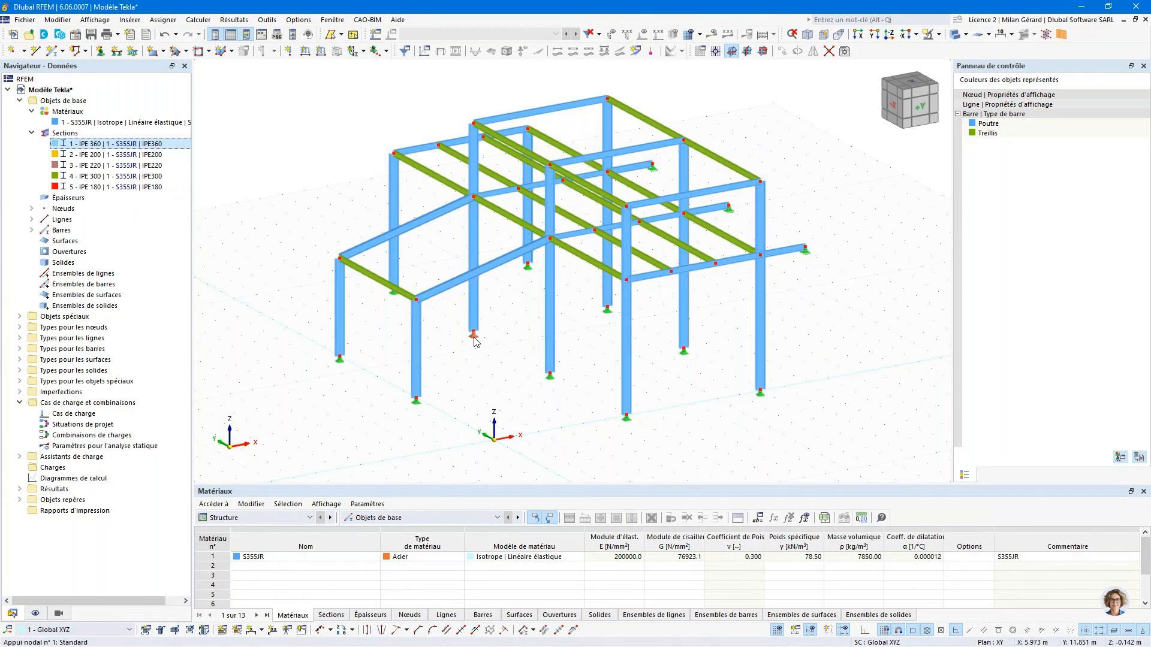
pyautogui.moveTo(474, 340)
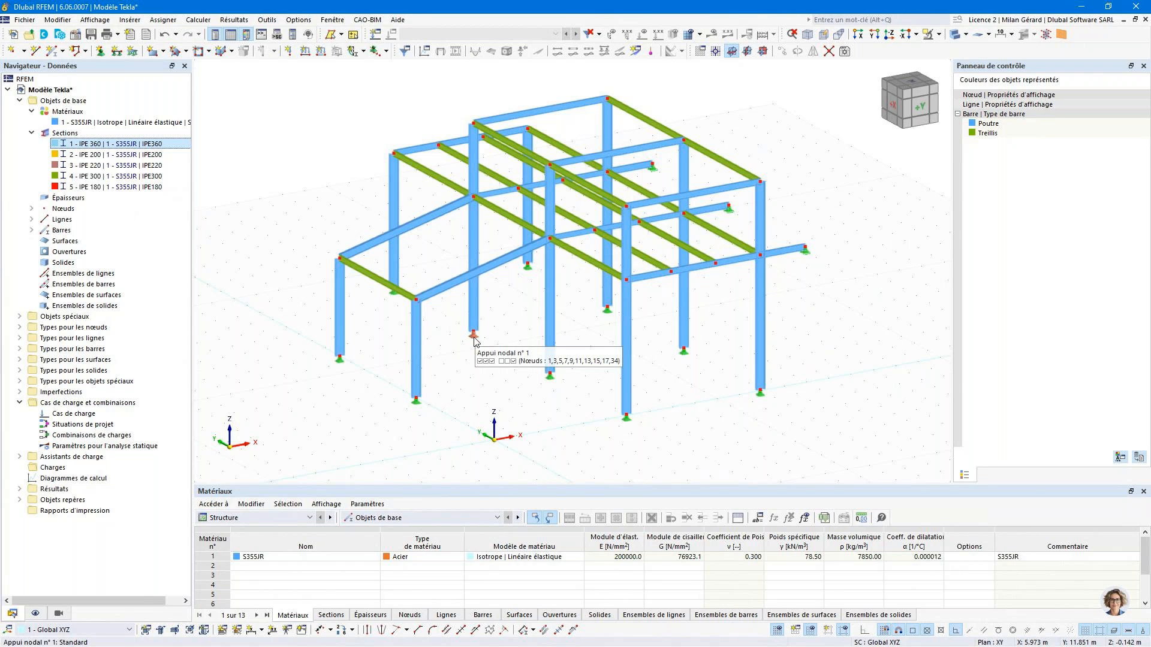
pyautogui.click(53, 53)
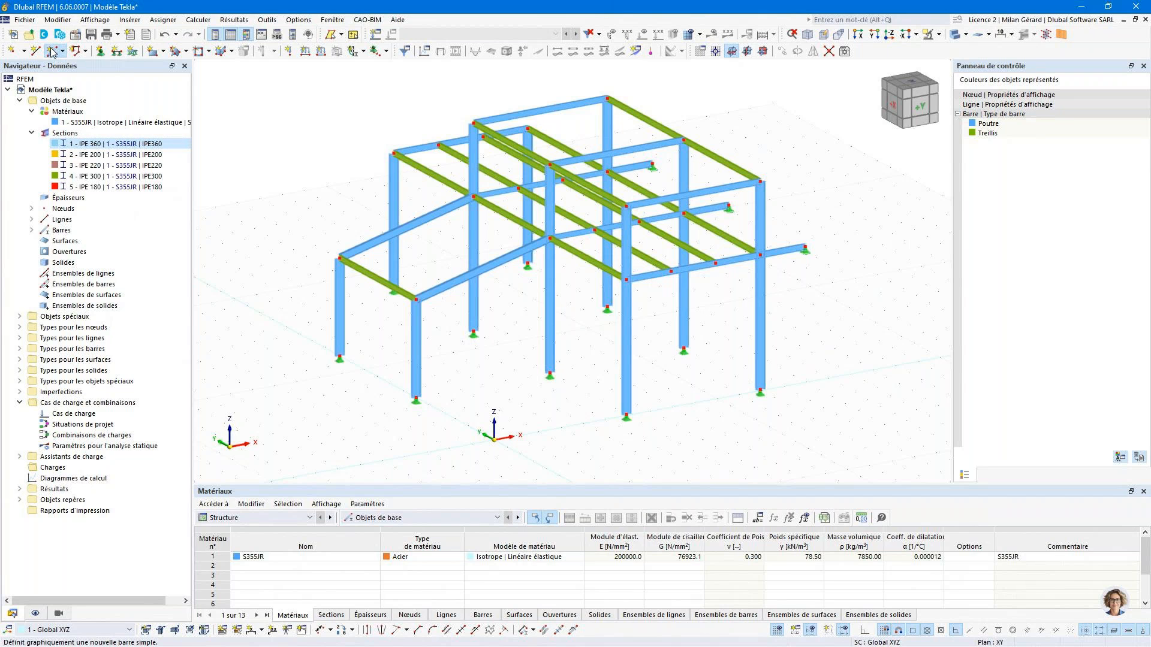
pyautogui.click(53, 53)
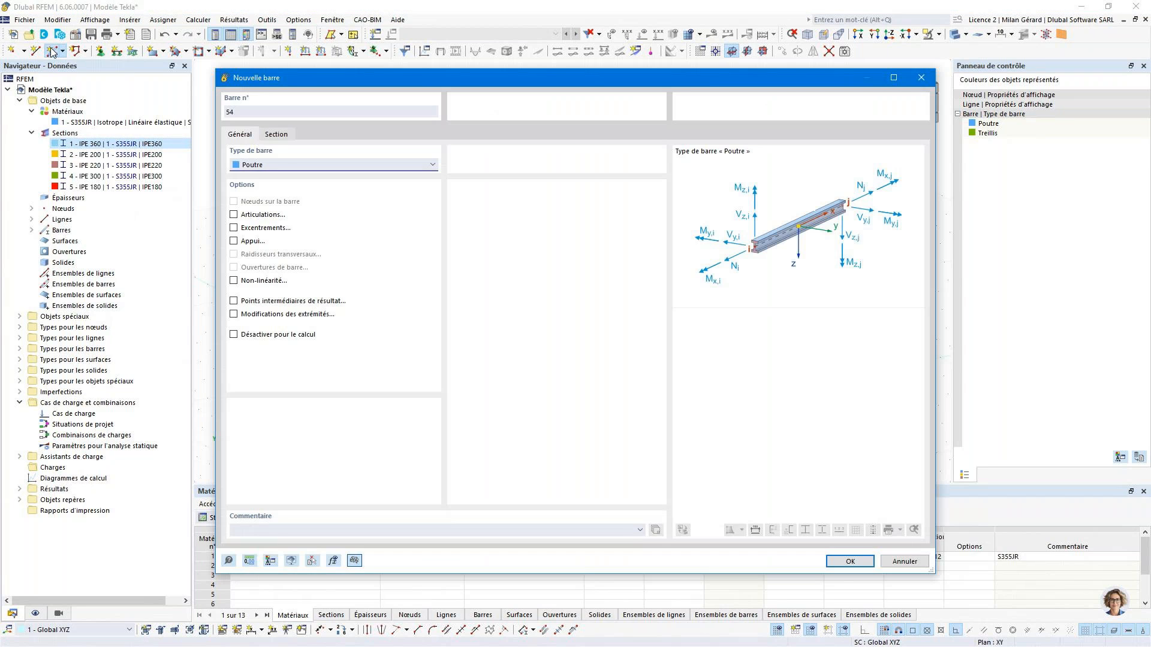
pyautogui.click(286, 168)
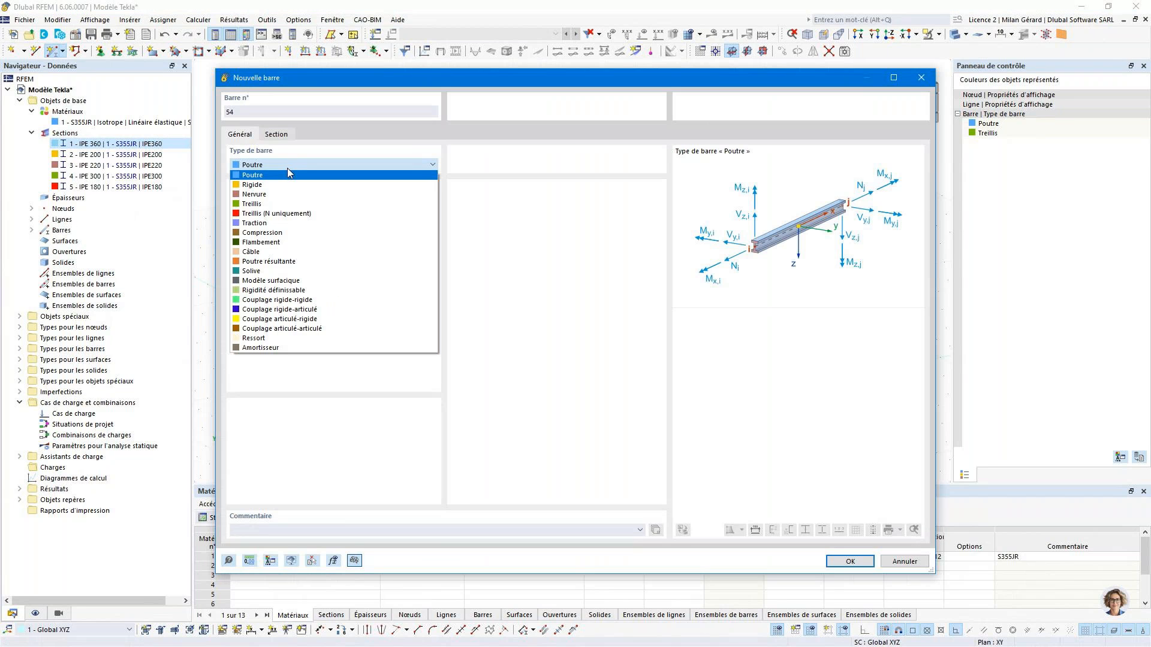
pyautogui.press('Escape')
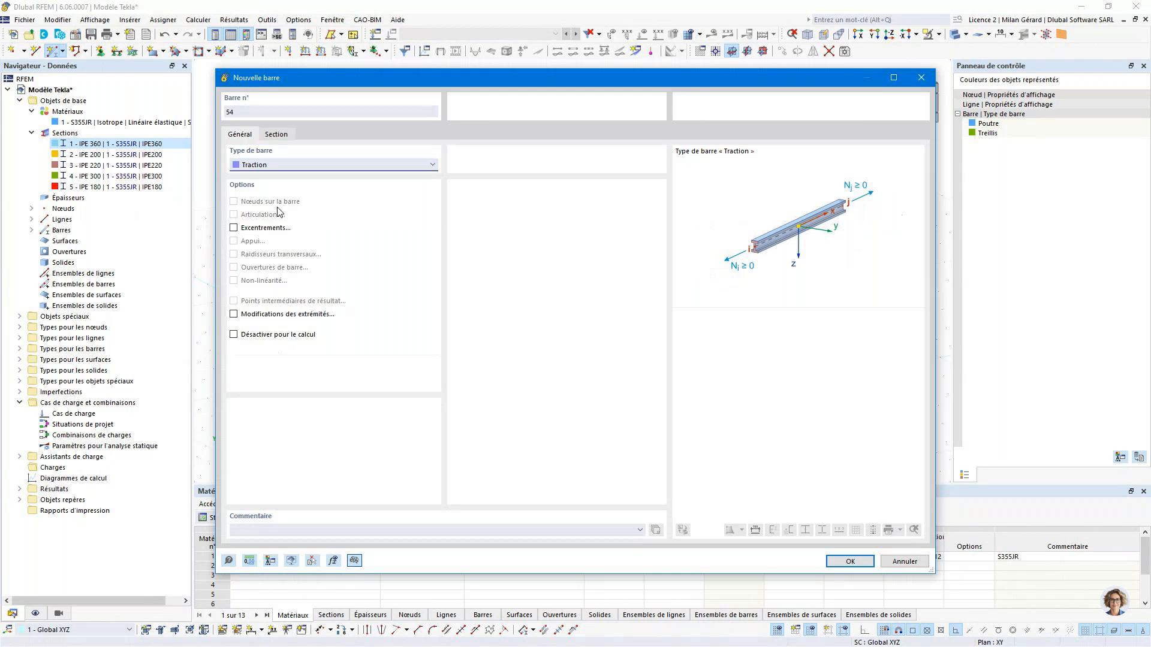
# - Assign the member the standardised round bar section R 20 (EN 10060:2003, ArcelorMittal) in S355JR and confirm its properties
pyautogui.click(277, 134)
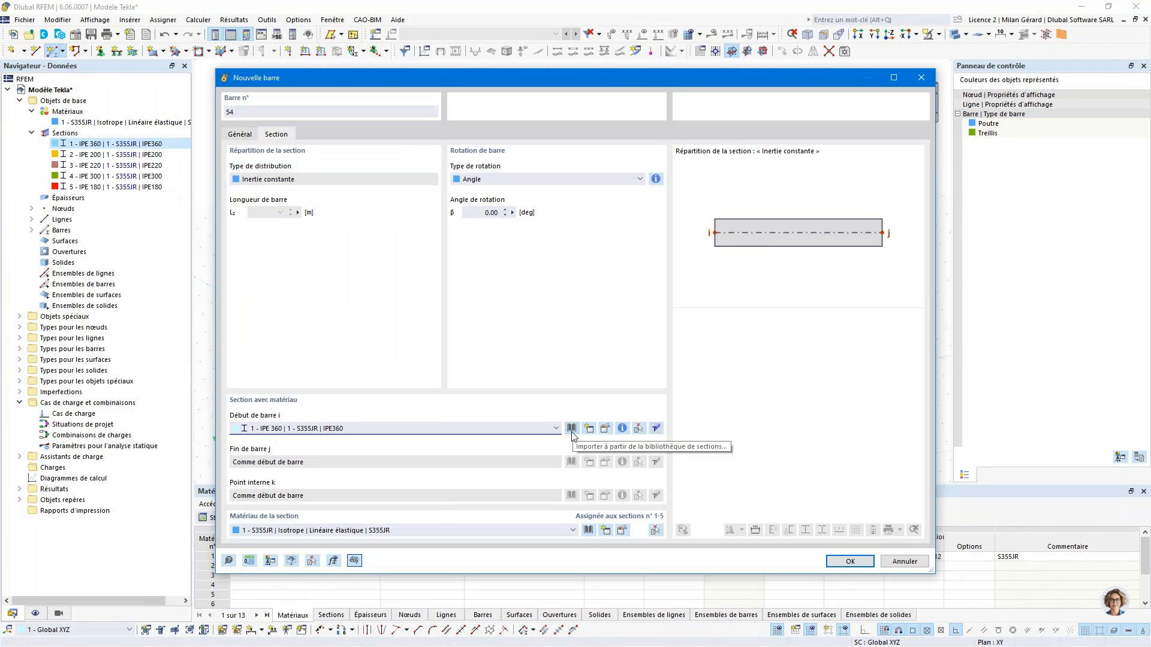
pyautogui.click(572, 429)
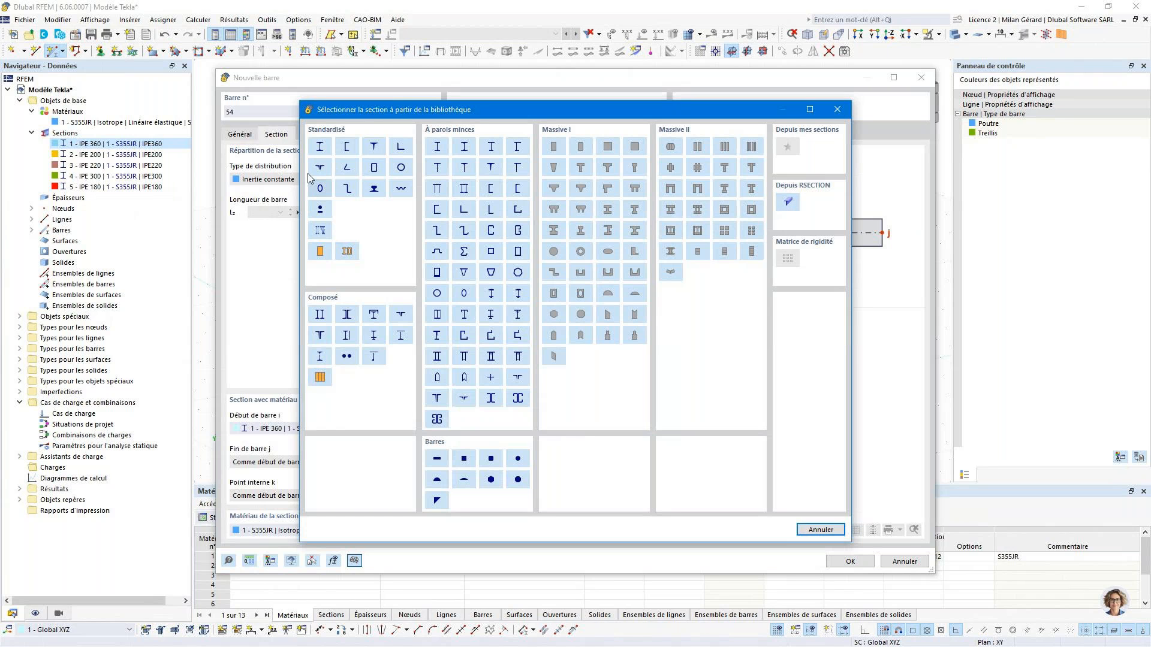
pyautogui.click(321, 210)
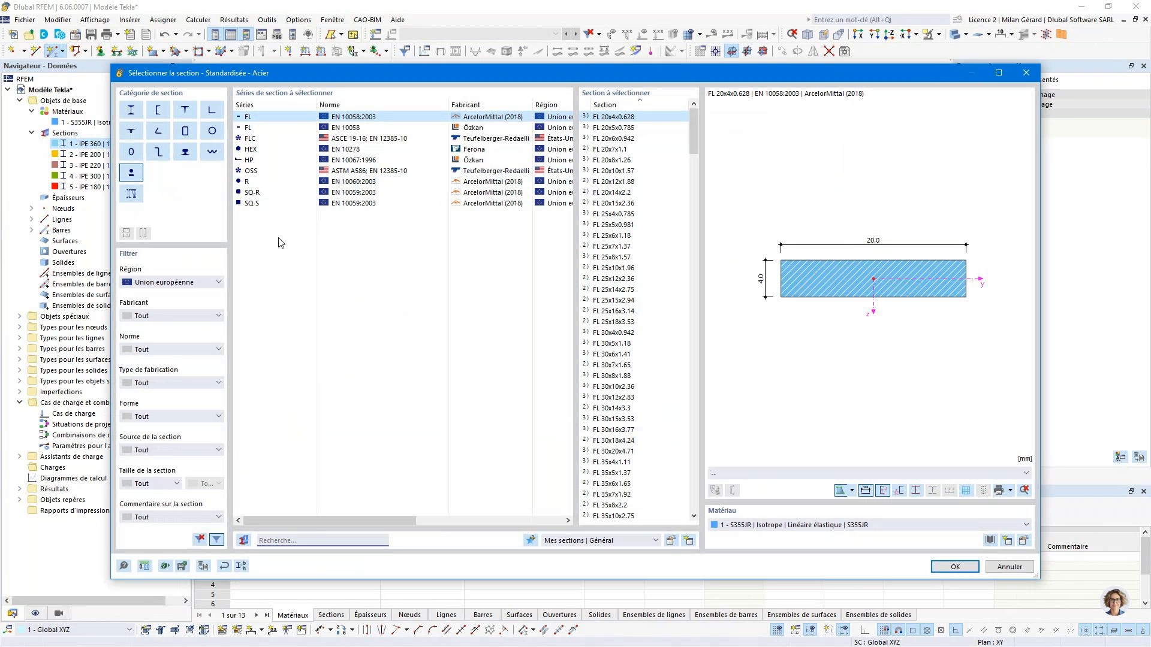
pyautogui.click(272, 182)
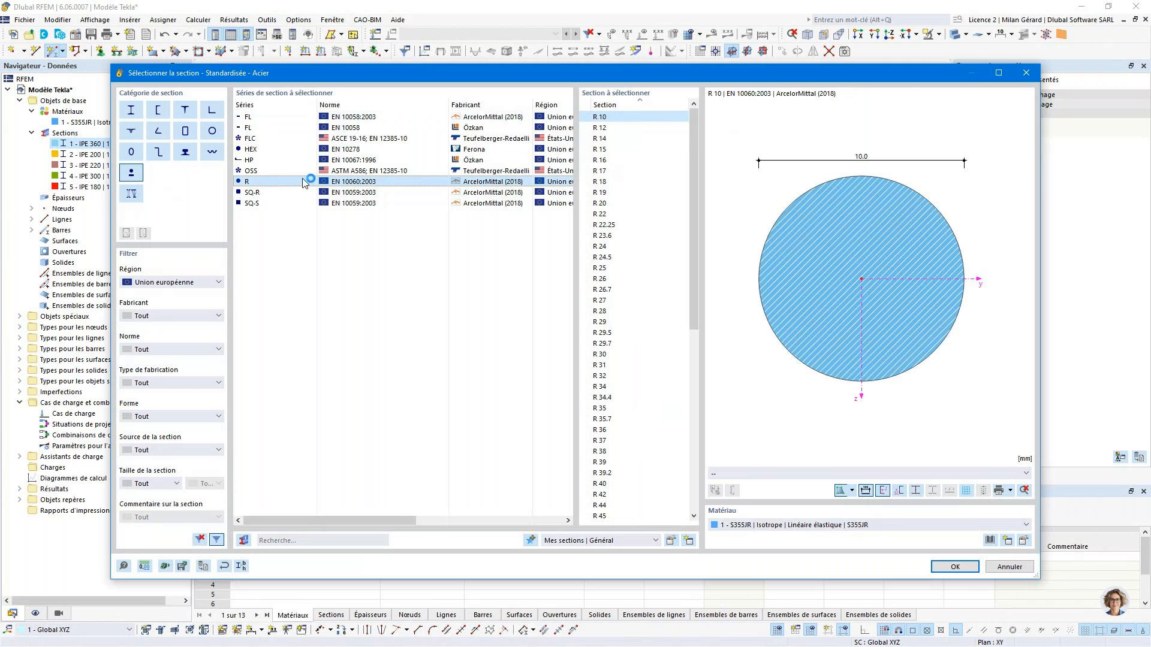
pyautogui.click(608, 204)
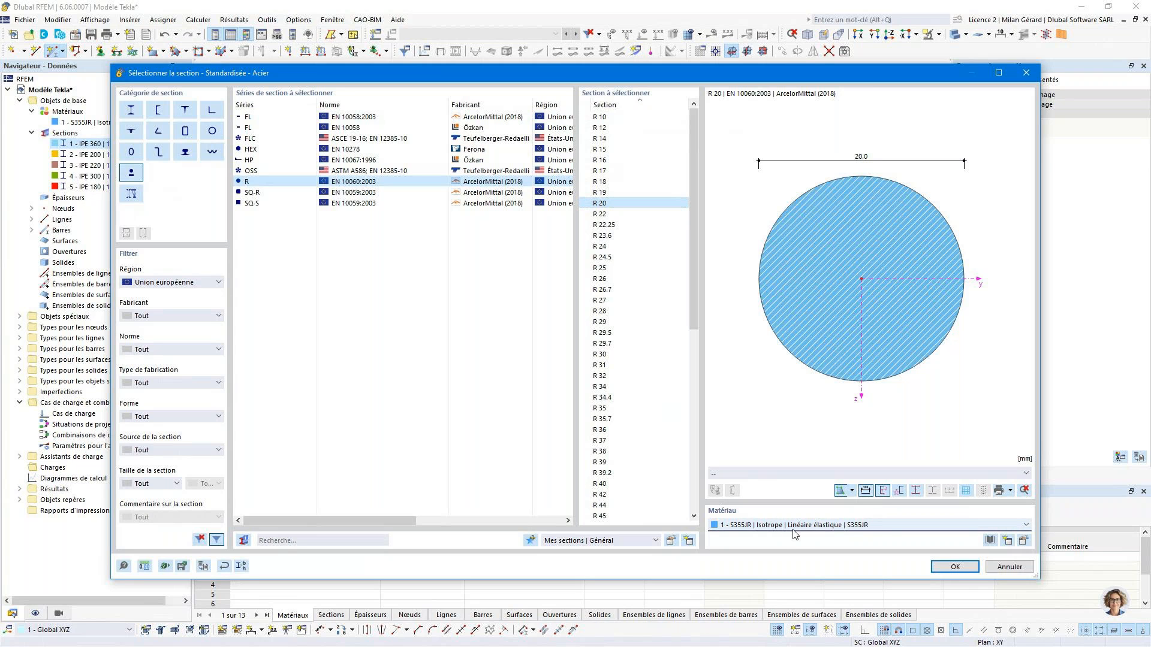
pyautogui.click(956, 570)
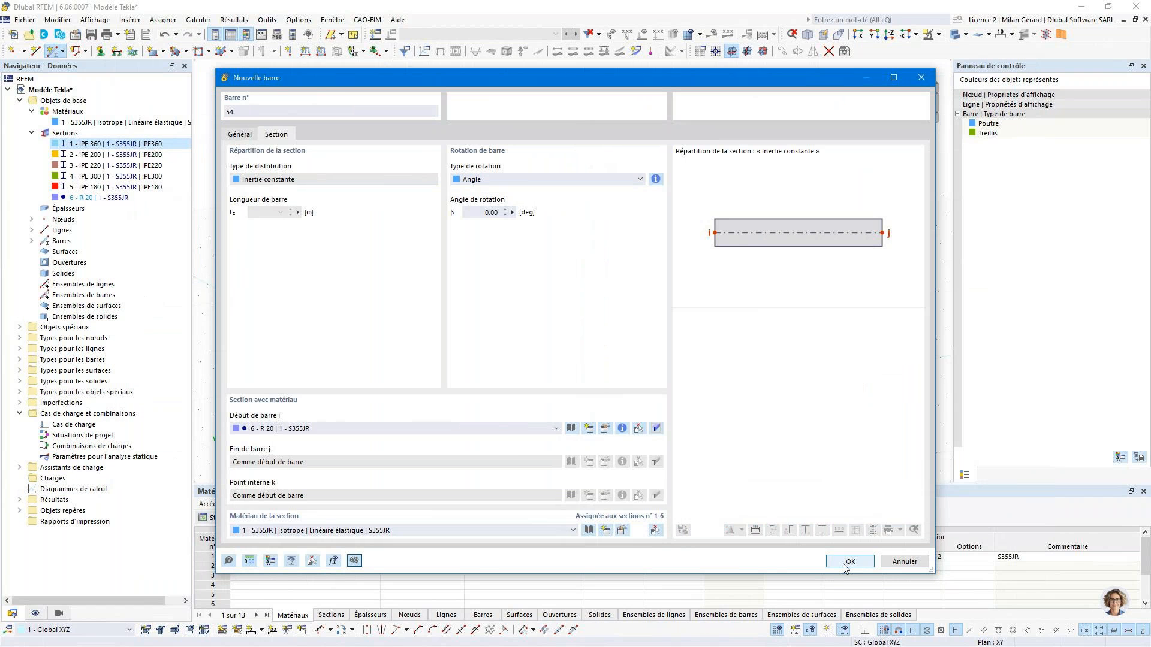
pyautogui.click(849, 562)
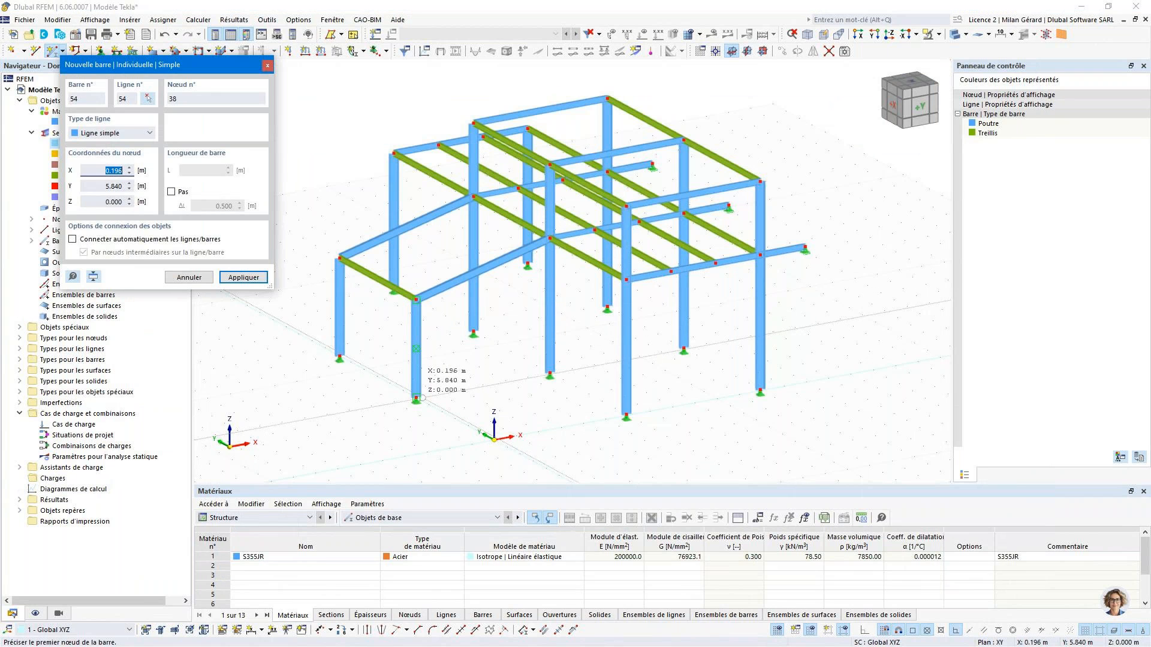
# - Draw two crossed tension members between the bases and heads of the two short columns at the low end of the structure
pyautogui.click(416, 398)
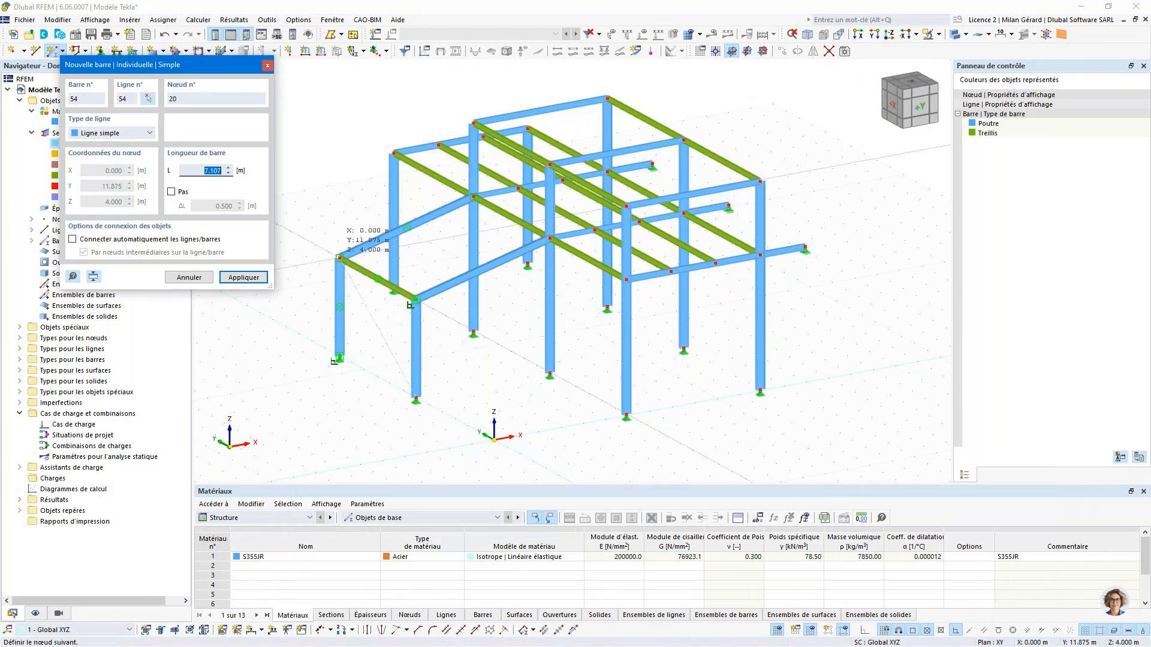
pyautogui.click(339, 259)
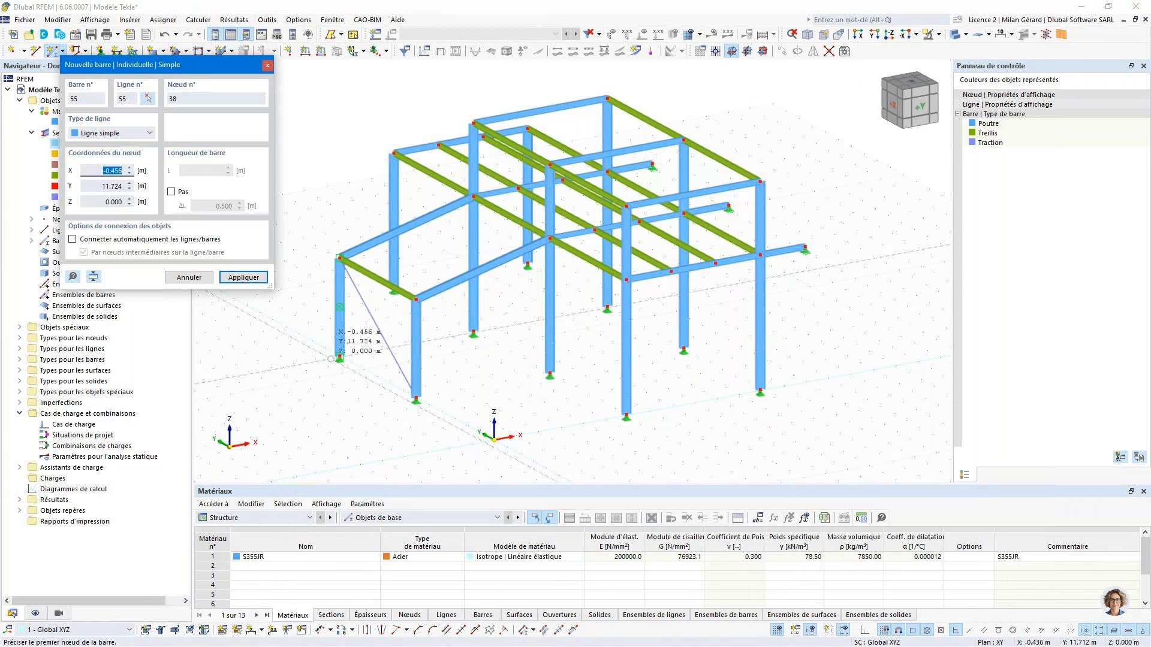
pyautogui.click(340, 358)
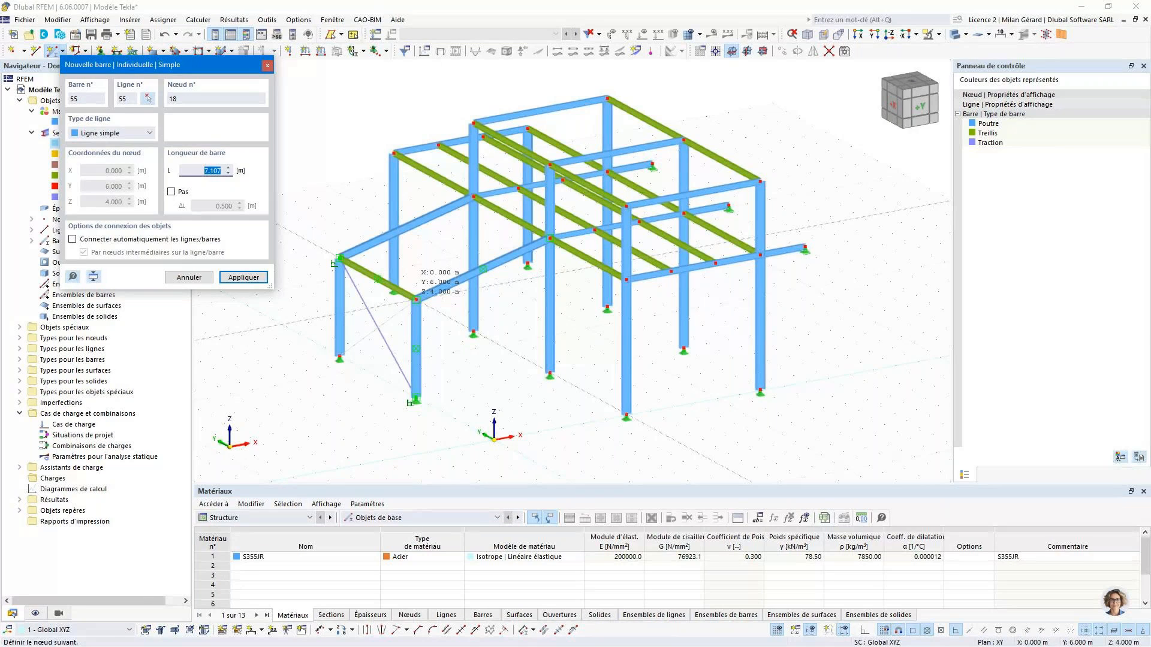
pyautogui.click(416, 300)
pyautogui.press('Escape')
pyautogui.press('Escape')
# - Copy the two crossed tension members vertically so that the copies stand directly above the two short columns
pyautogui.keyDown('ctrl'); pyautogui.moveTo(440, 338); pyautogui.dragTo(424, 360, button='middle'); pyautogui.keyUp('ctrl')
pyautogui.scroll(3, 427, 381)
pyautogui.moveTo(429, 391); pyautogui.dragTo(381, 295)
pyautogui.moveTo(452, 393); pyautogui.dragTo(462, 290)
pyautogui.scroll(-4, 527, 359)
pyautogui.keyDown('ctrl'); pyautogui.moveTo(526, 358); pyautogui.dragTo(468, 347, button='middle'); pyautogui.keyUp('ctrl')
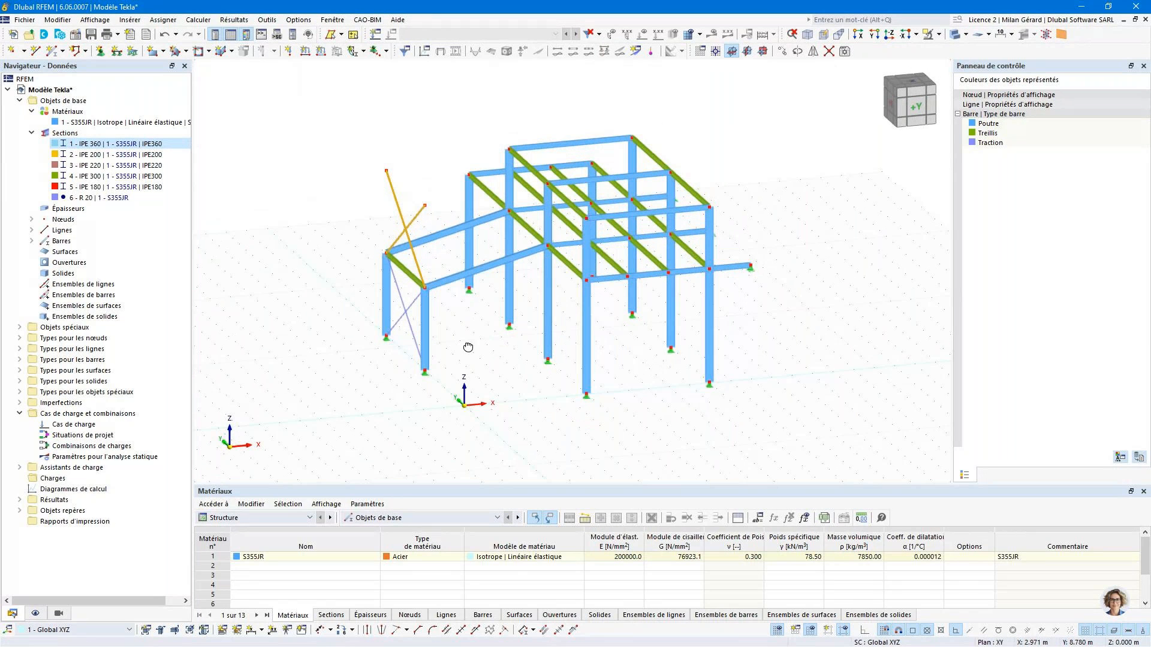
pyautogui.scroll(3, 434, 207)
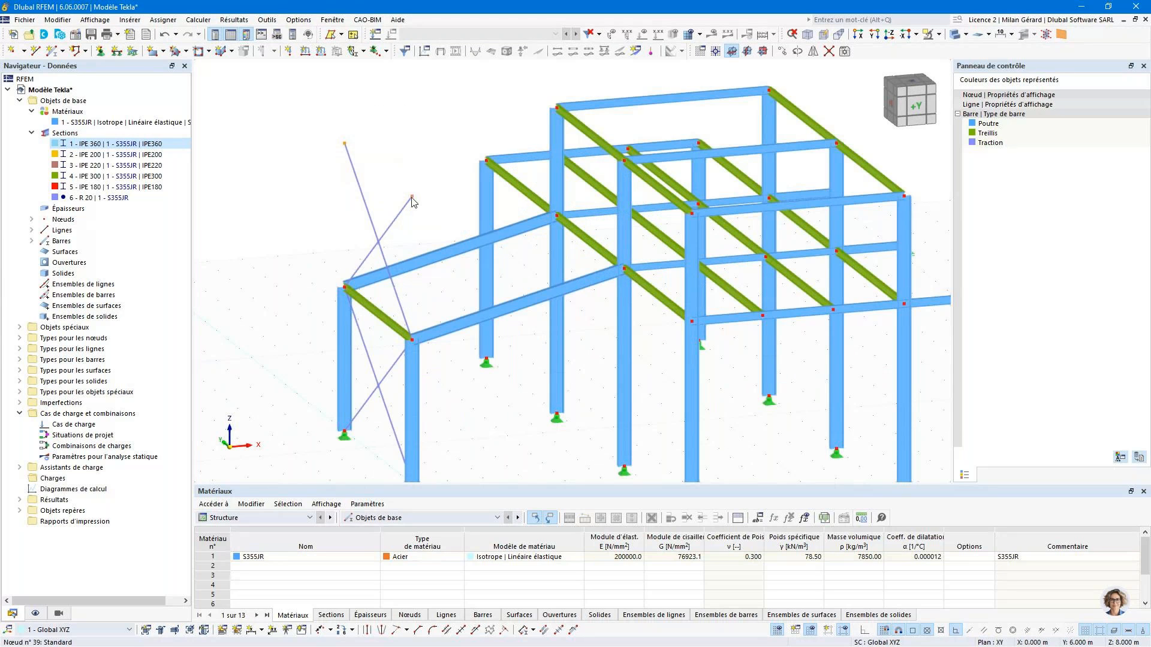
# - Move the upper ends of the copied braces to the upper ends of the sloping beams, forming bracing in the inclined roof plane
pyautogui.moveTo(412, 199); pyautogui.dragTo(624, 269)
pyautogui.scroll(-3, 624, 270)
pyautogui.keyDown('ctrl'); pyautogui.moveTo(624, 269); pyautogui.dragTo(576, 329, button='middle'); pyautogui.keyUp('ctrl')
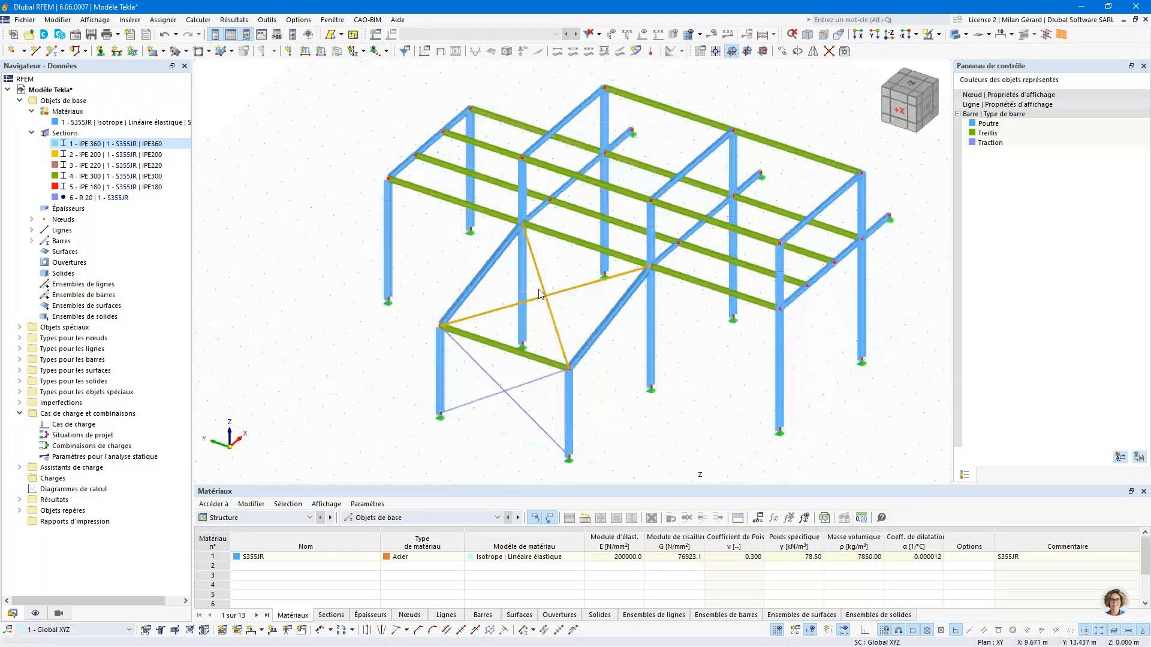
# - Copy the crossed roof braces from the sloping bay to the adjacent bay between the tall columns
pyautogui.click(559, 340)
pyautogui.keyDown('ctrl'); pyautogui.moveTo(565, 352); pyautogui.dragTo(651, 265); pyautogui.keyUp('ctrl')
pyautogui.keyDown('ctrl'); pyautogui.moveTo(711, 434); pyautogui.dragTo(558, 299, button='middle'); pyautogui.keyUp('ctrl')
pyautogui.scroll(3, 730, 204)
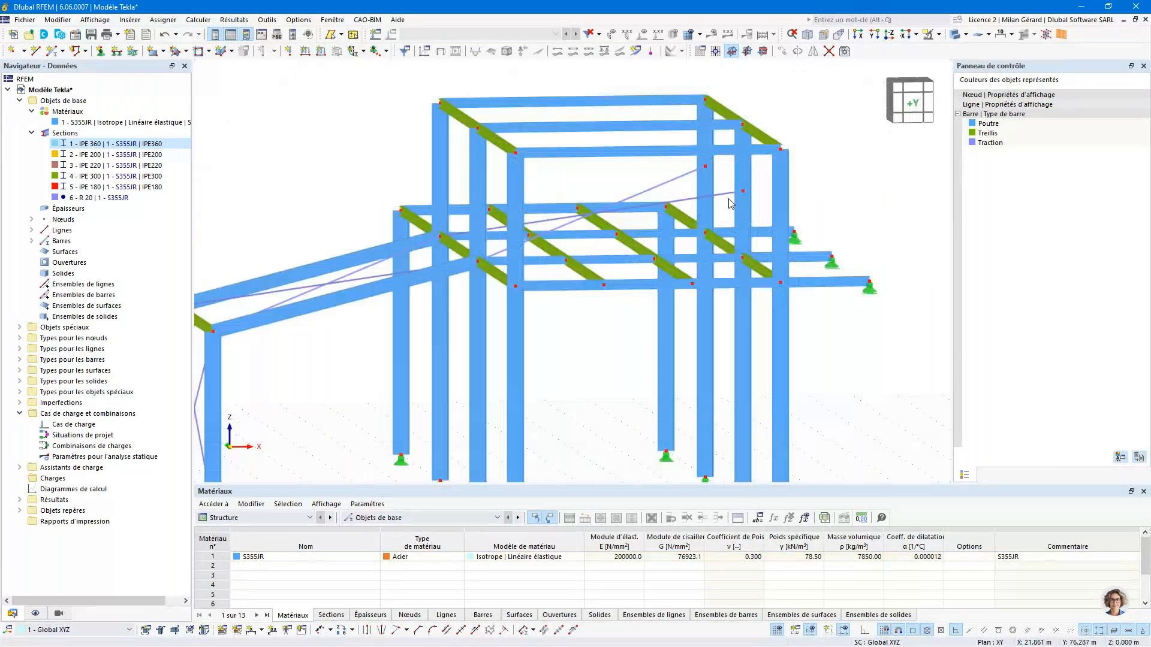
pyautogui.scroll(2, 729, 204)
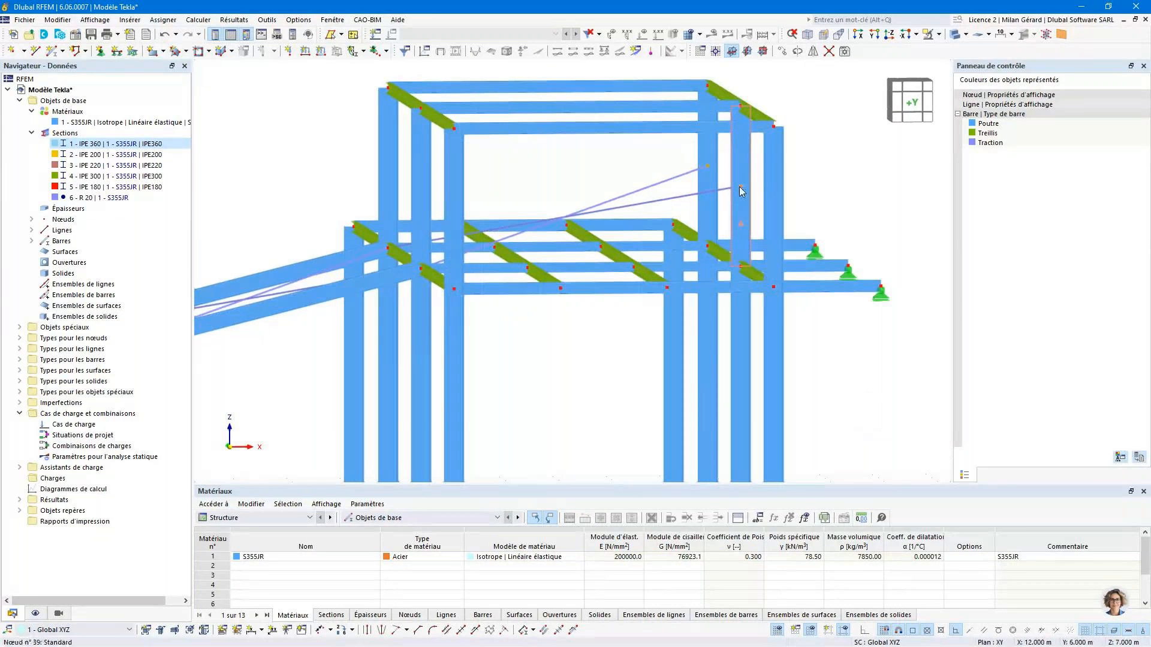
# - Lower the raised far ends of the copied braces to the floor beam joints on the tall columns, making this bracing horizontal
pyautogui.moveTo(742, 203); pyautogui.dragTo(742, 271)
pyautogui.scroll(-3, 742, 255)
pyautogui.keyDown('ctrl'); pyautogui.moveTo(719, 299); pyautogui.dragTo(751, 334, button='middle'); pyautogui.keyUp('ctrl')
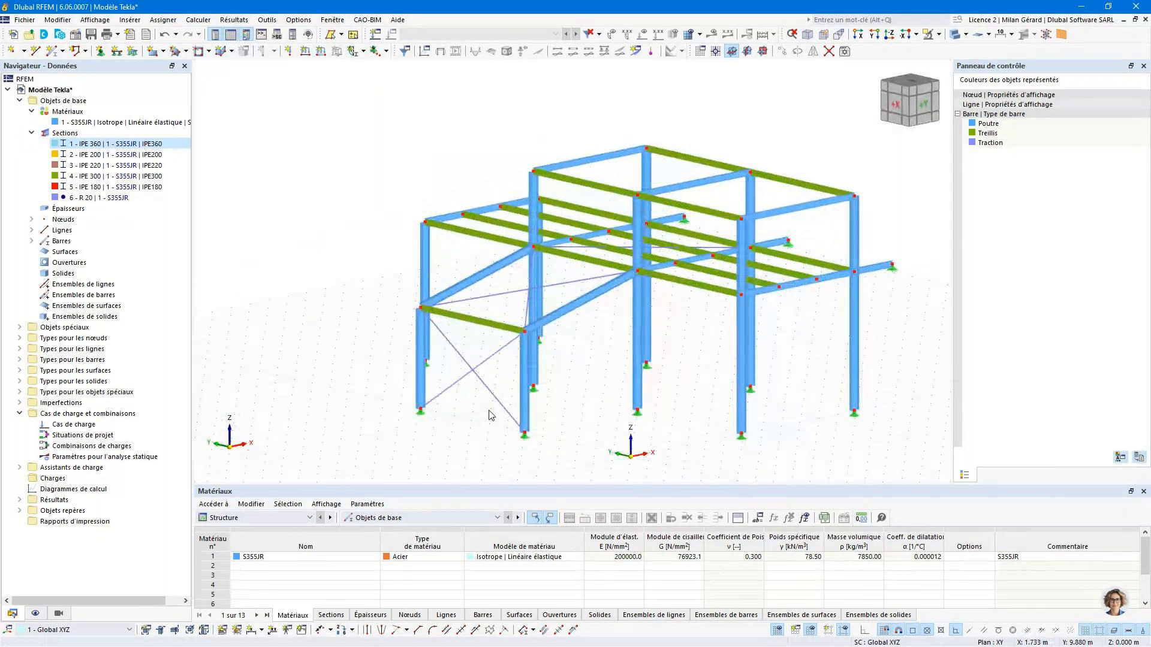
# - Copy the vertical bracing to the opposite pair of tall columns and raise its upper ends to the floor beam joints
pyautogui.moveTo(473, 370); pyautogui.dragTo(749, 391)
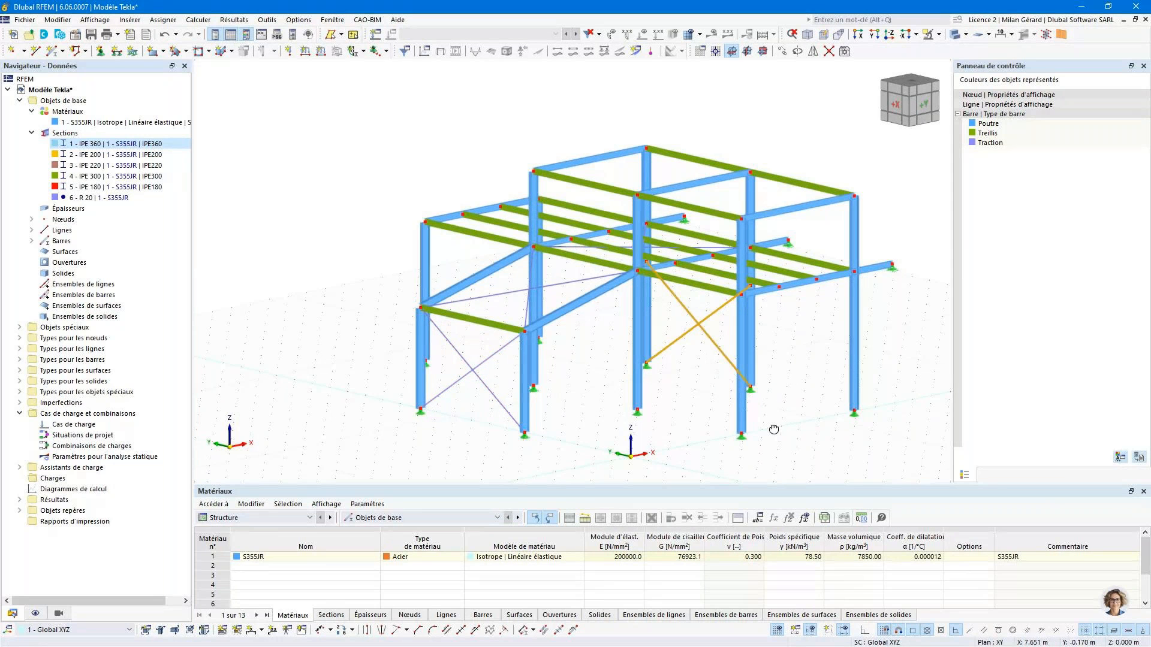
pyautogui.keyDown('ctrl'); pyautogui.moveTo(774, 429); pyautogui.dragTo(747, 306, button='middle'); pyautogui.keyUp('ctrl')
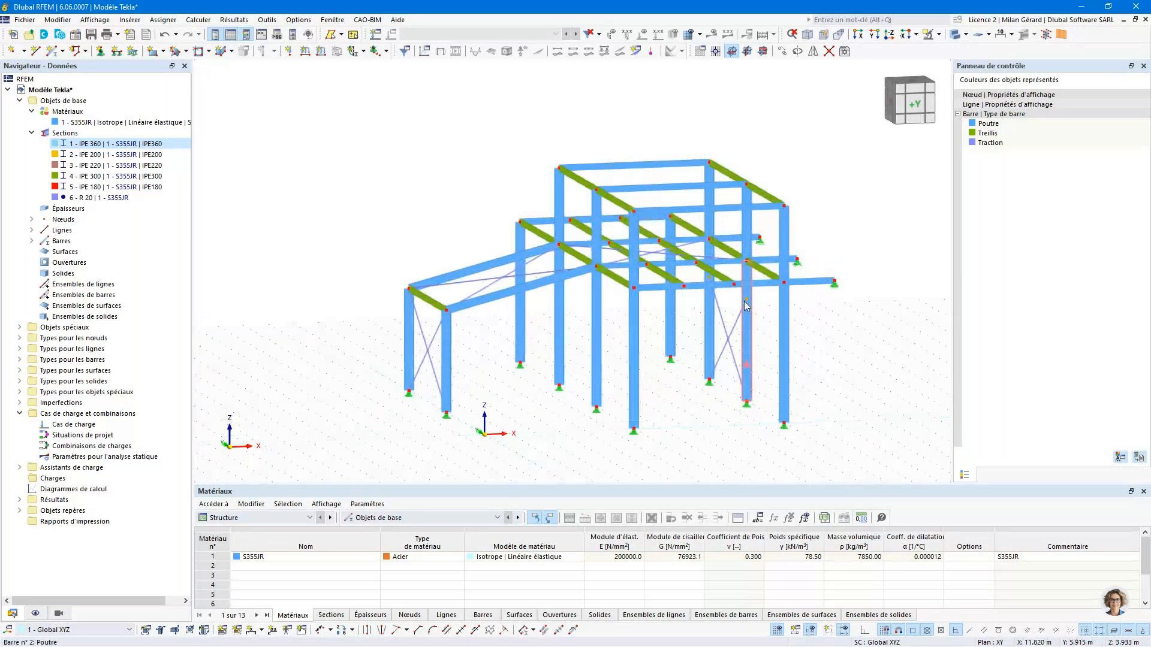
pyautogui.keyDown('ctrl'); pyautogui.moveTo(815, 229); pyautogui.dragTo(779, 180, button='middle'); pyautogui.keyUp('ctrl')
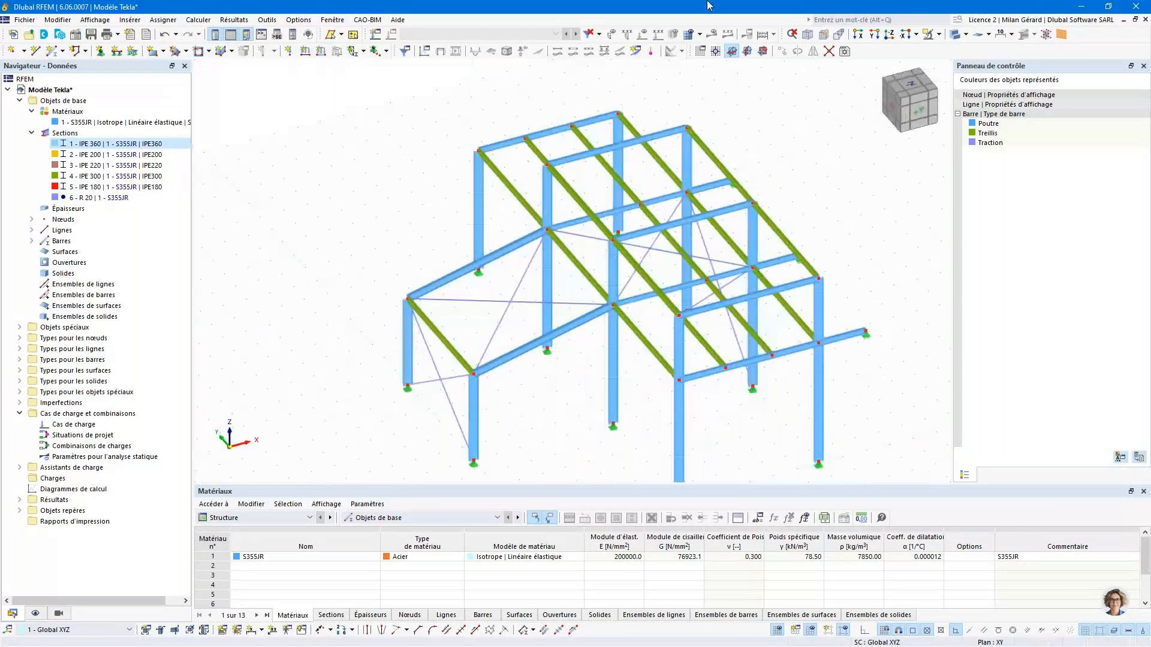
pyautogui.click(809, 35)
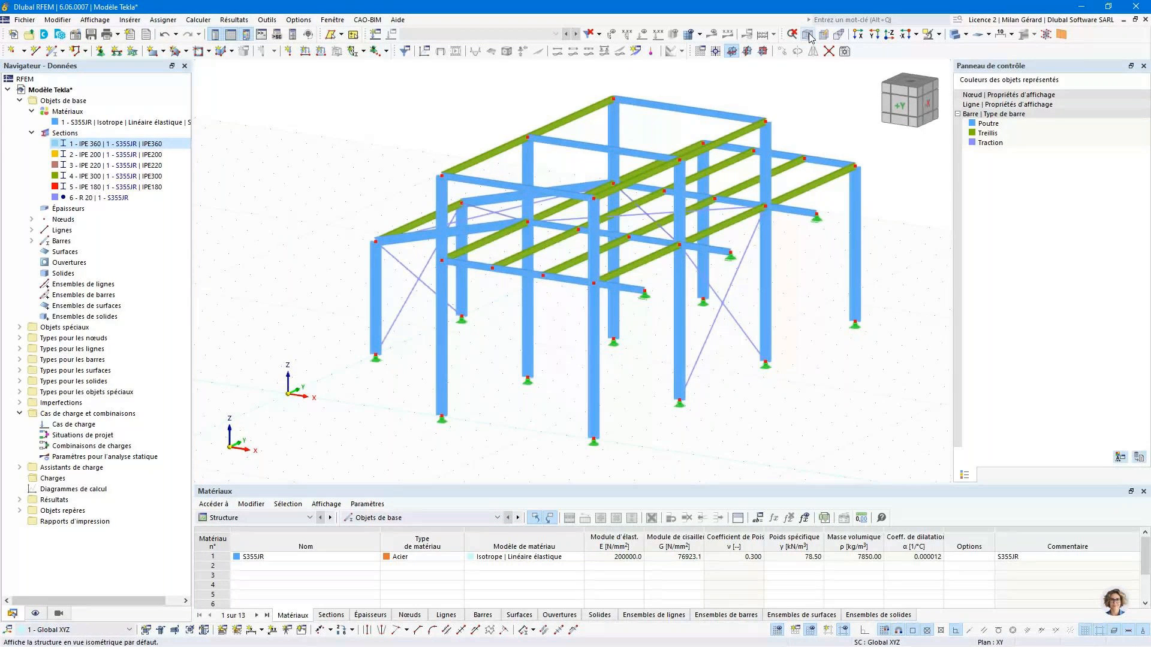
# - In the load cases and combinations settings, choose national annex NF | 2011-12 for EN 1990 and enable the combination wizard
pyautogui.click(88, 415)
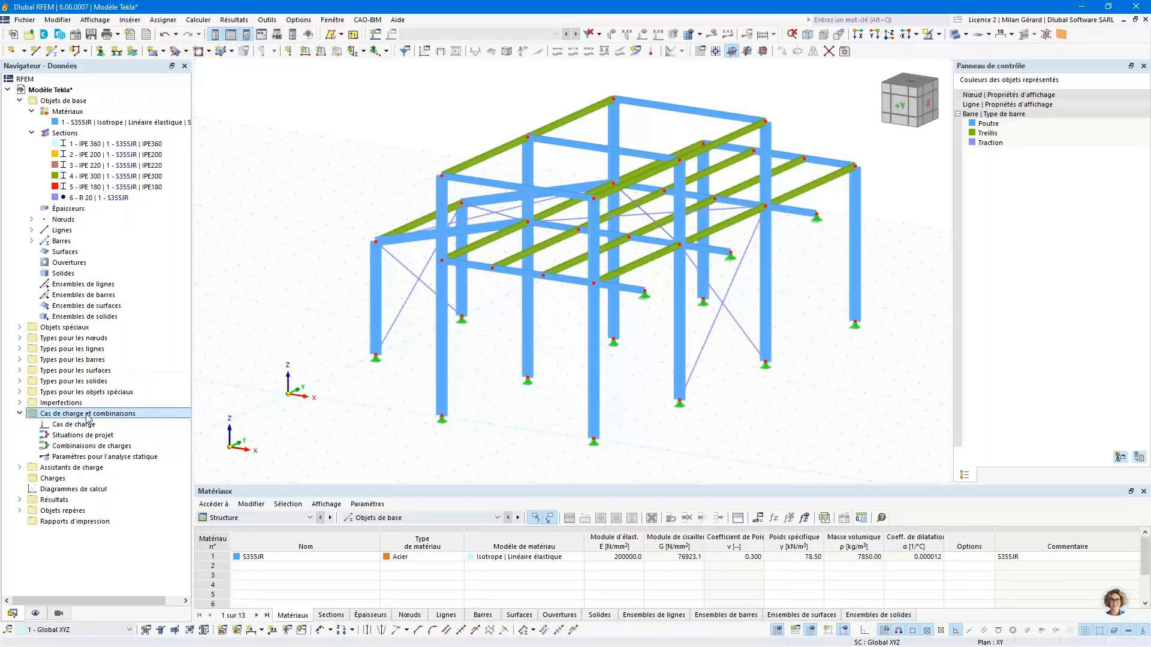
pyautogui.rightClick(124, 414)
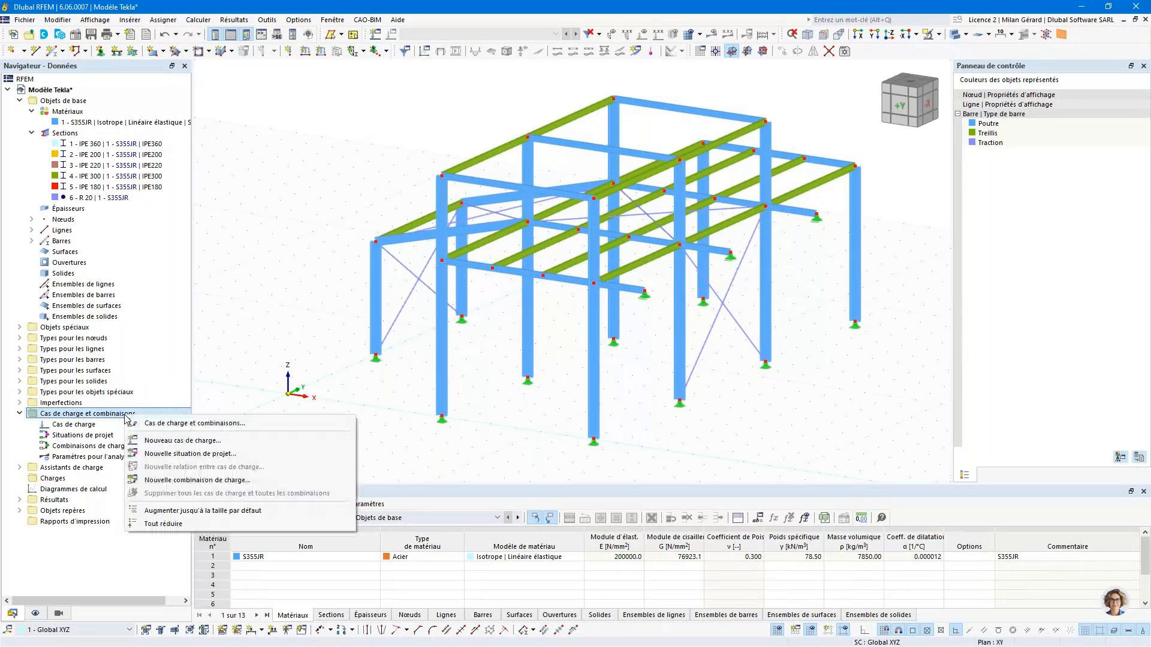
pyautogui.click(272, 423)
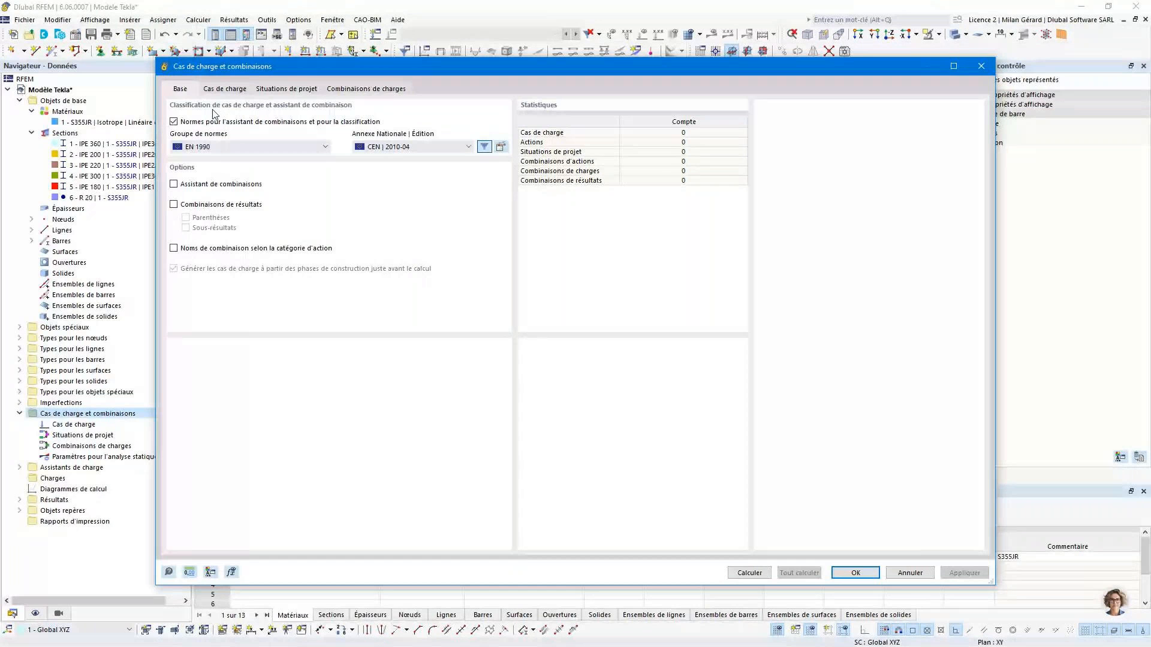
pyautogui.click(387, 149)
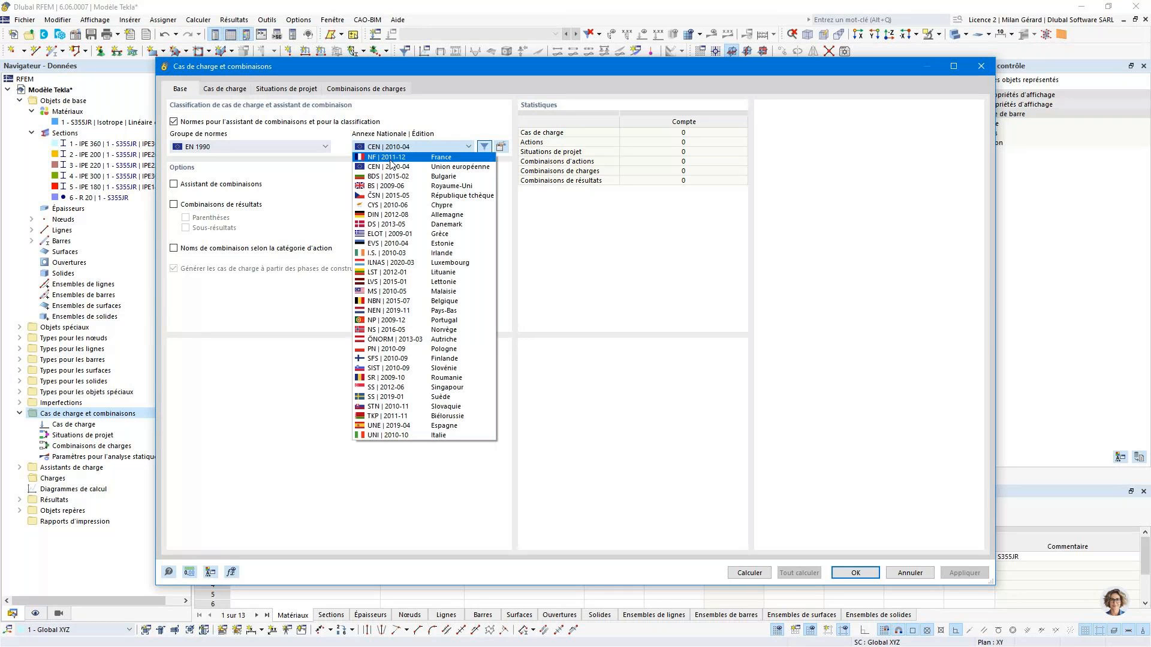
pyautogui.click(391, 159)
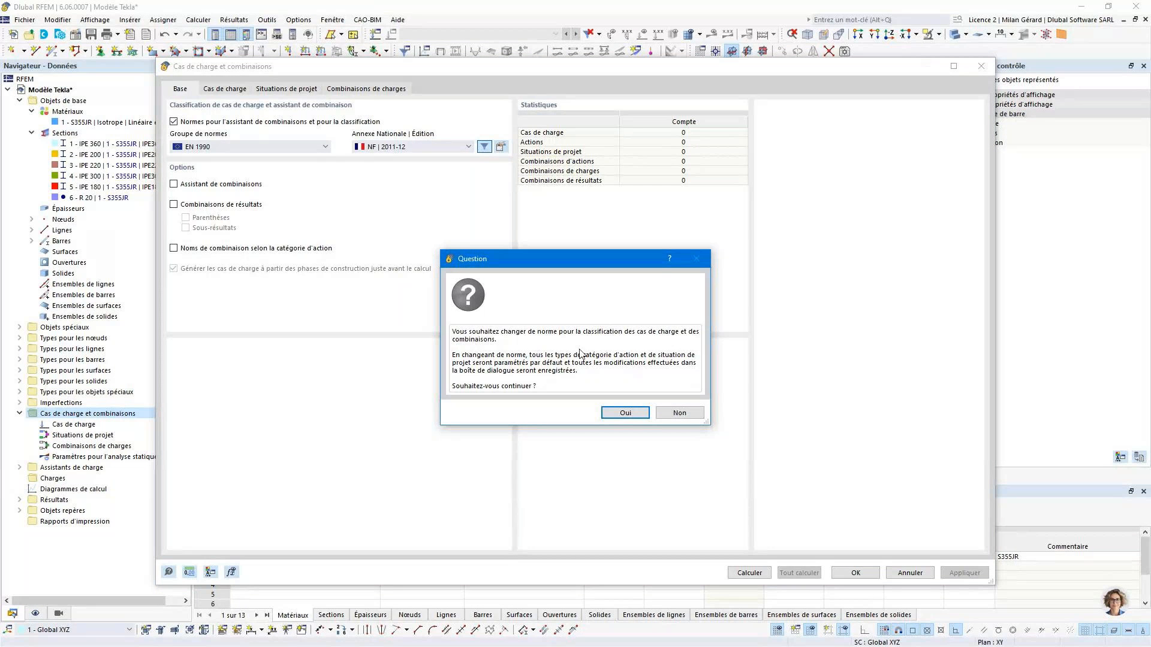
pyautogui.click(629, 413)
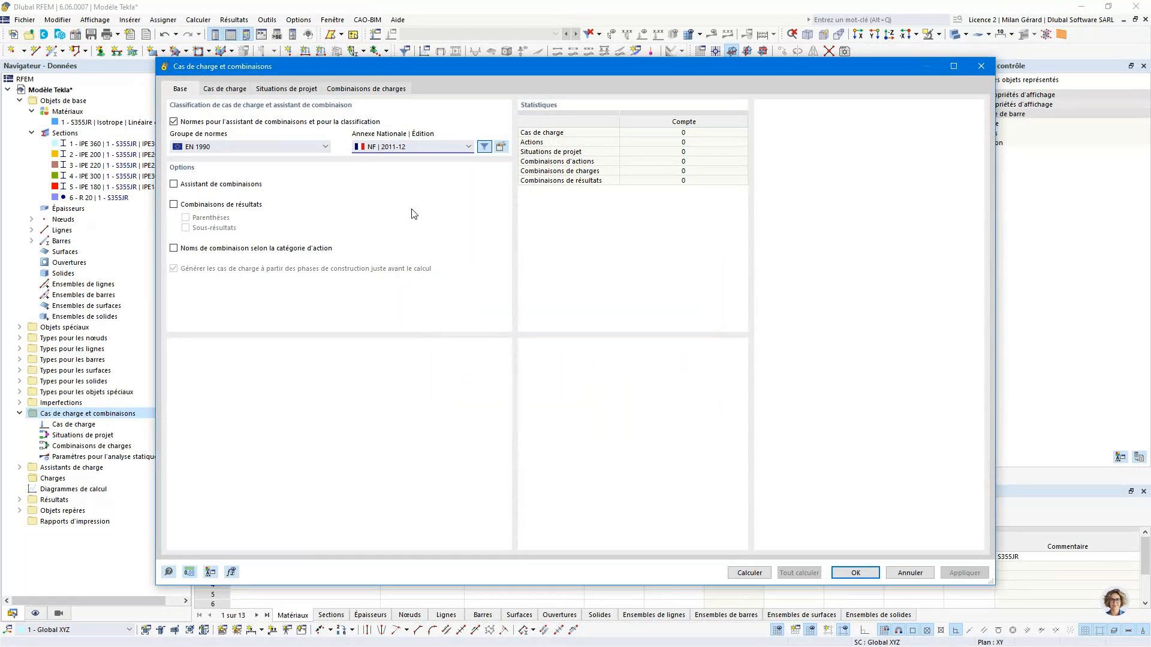
pyautogui.click(244, 187)
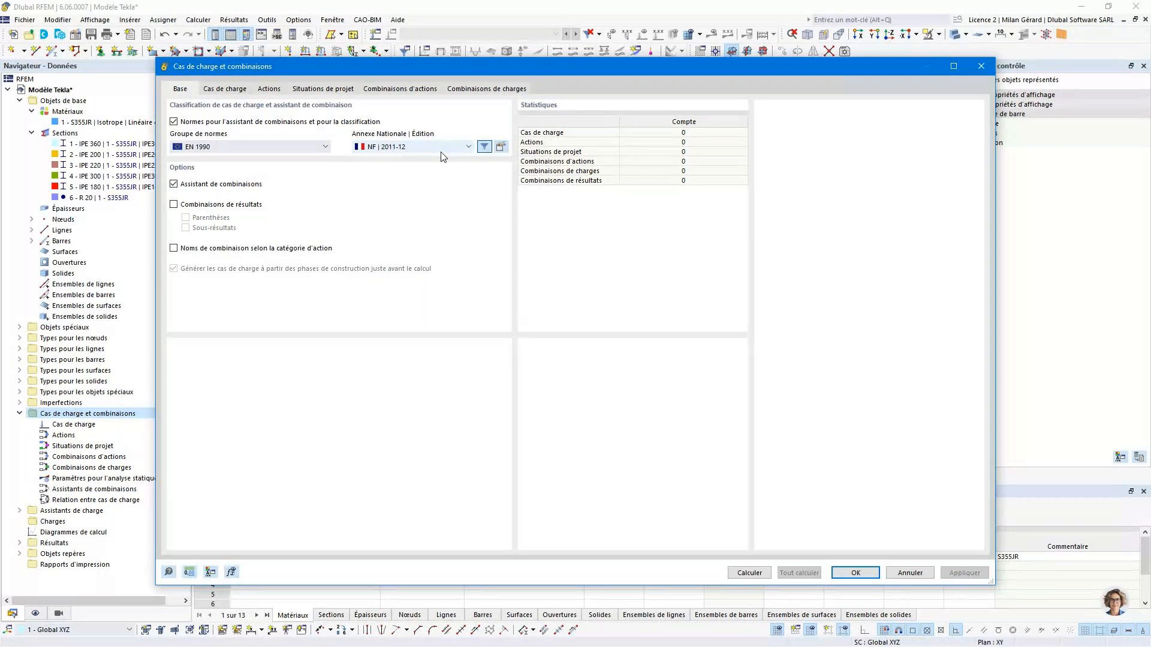
# - Create a first load case named Poids propre with active self-weight in the Z direction
pyautogui.click(238, 91)
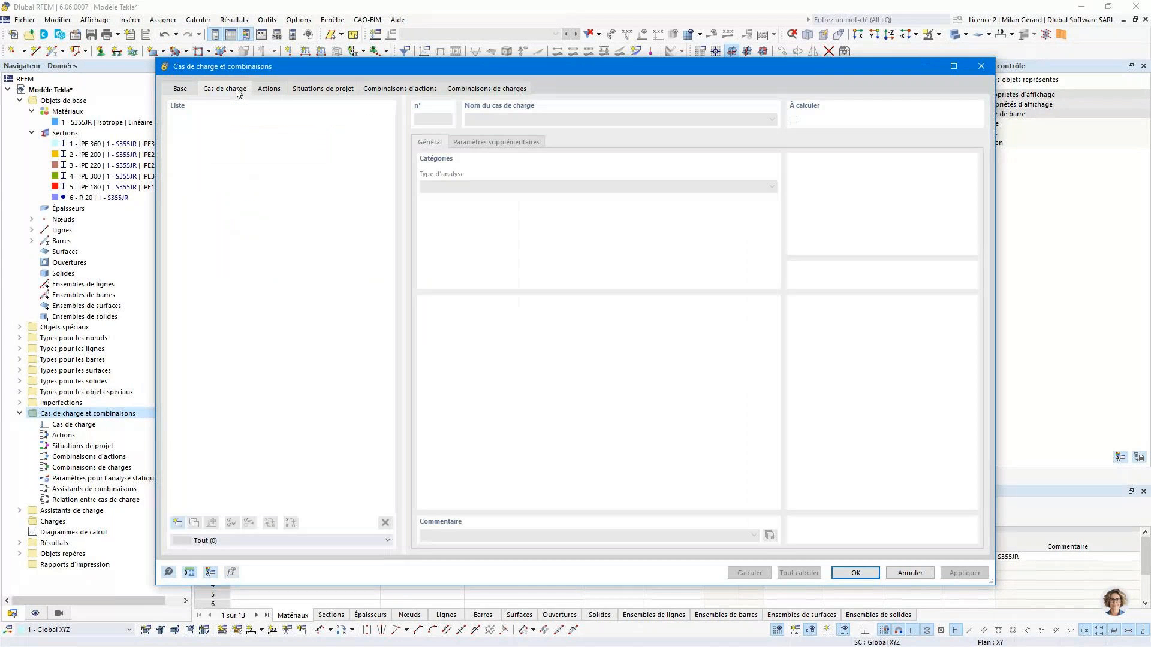
pyautogui.click(177, 523)
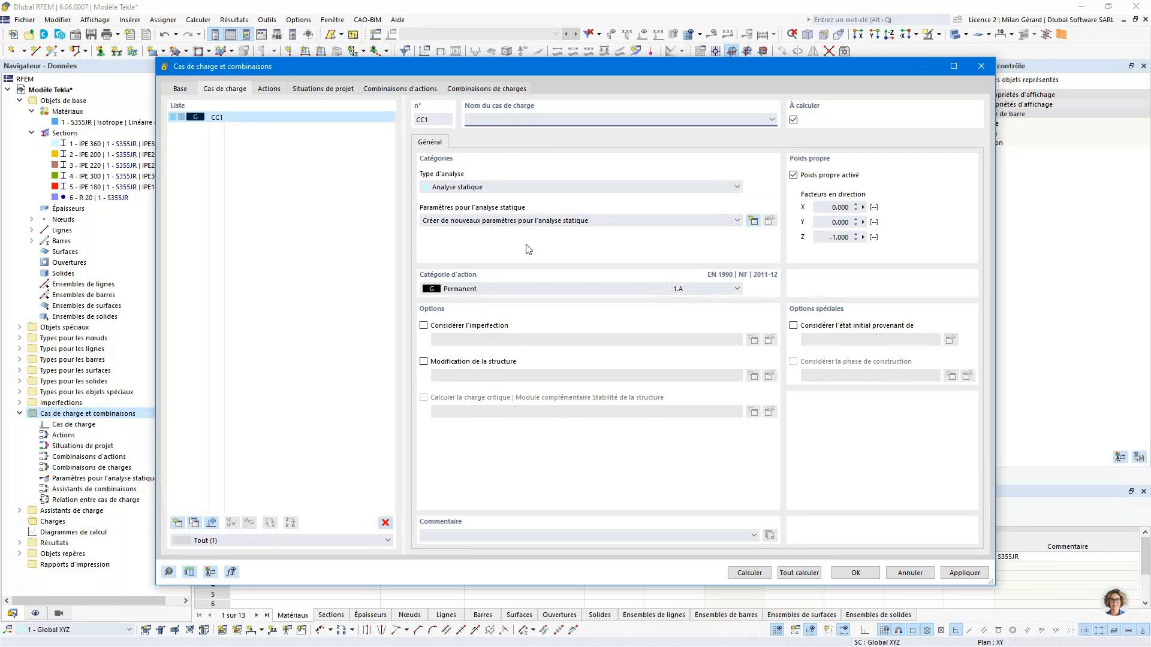
pyautogui.click(518, 117)
pyautogui.write('Poids propre')
pyautogui.click(838, 237)
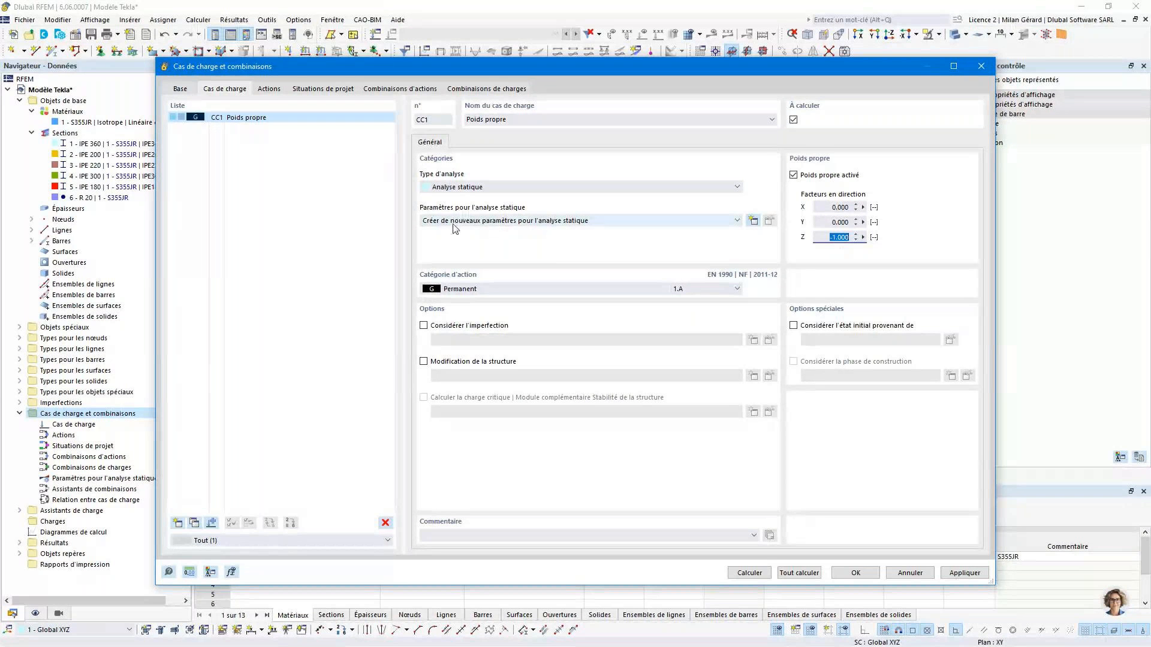
# - Create static analysis settings for the self-weight load case, using geometrically linear analysis with the Newton-Raphson method
pyautogui.click(559, 222)
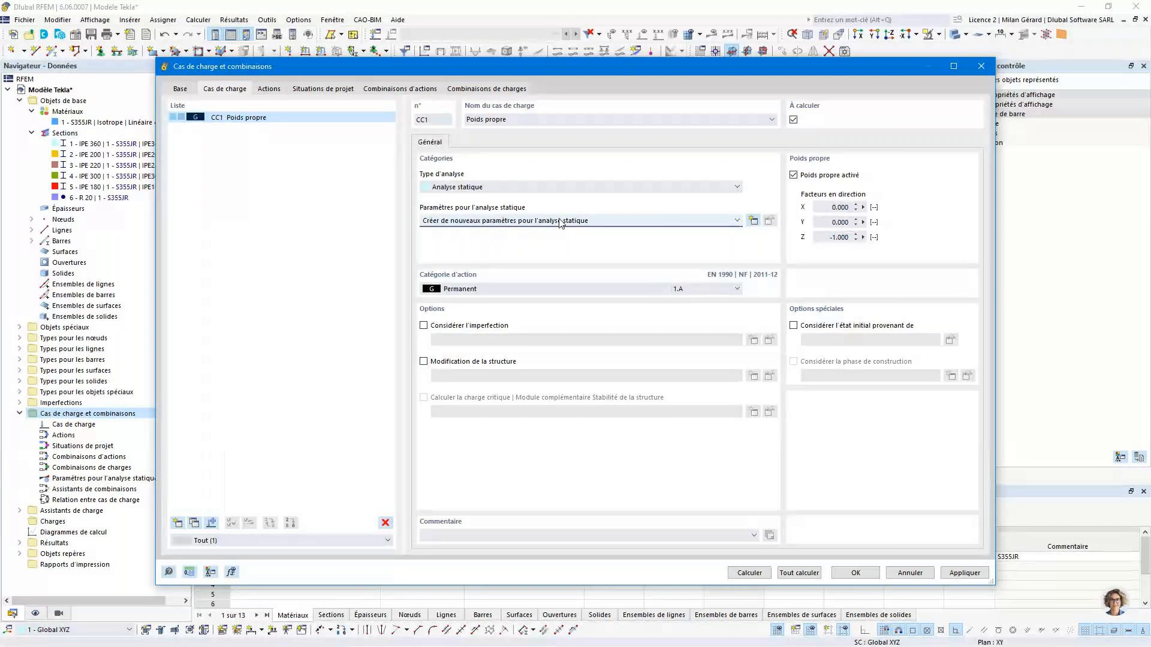
pyautogui.click(559, 222)
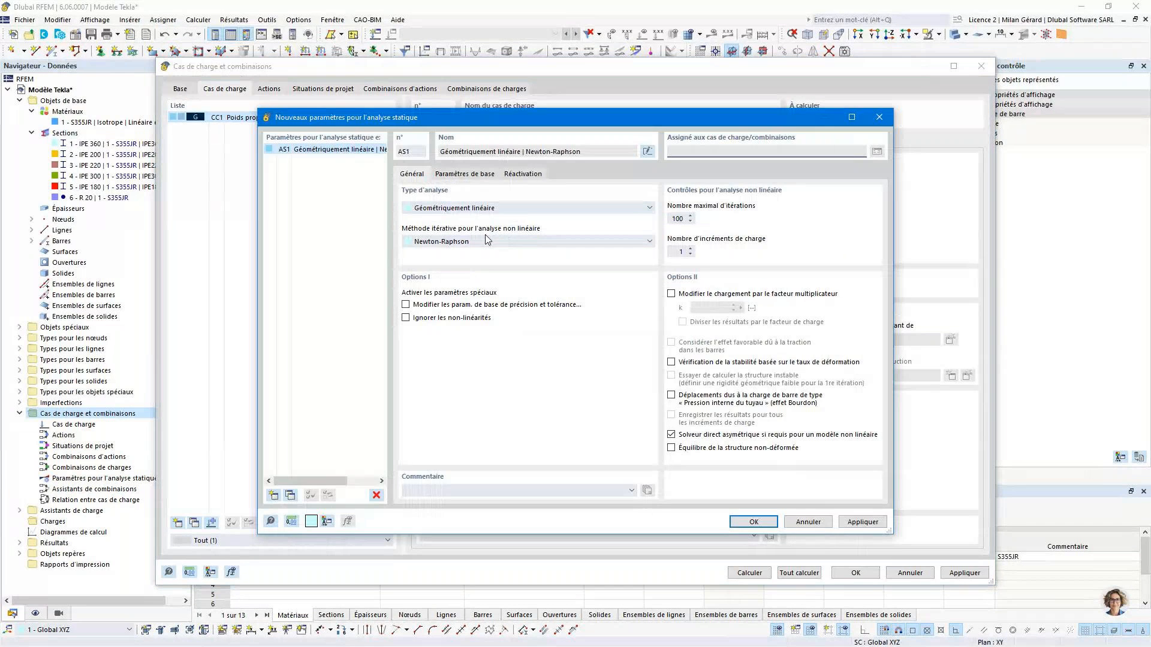
pyautogui.click(749, 522)
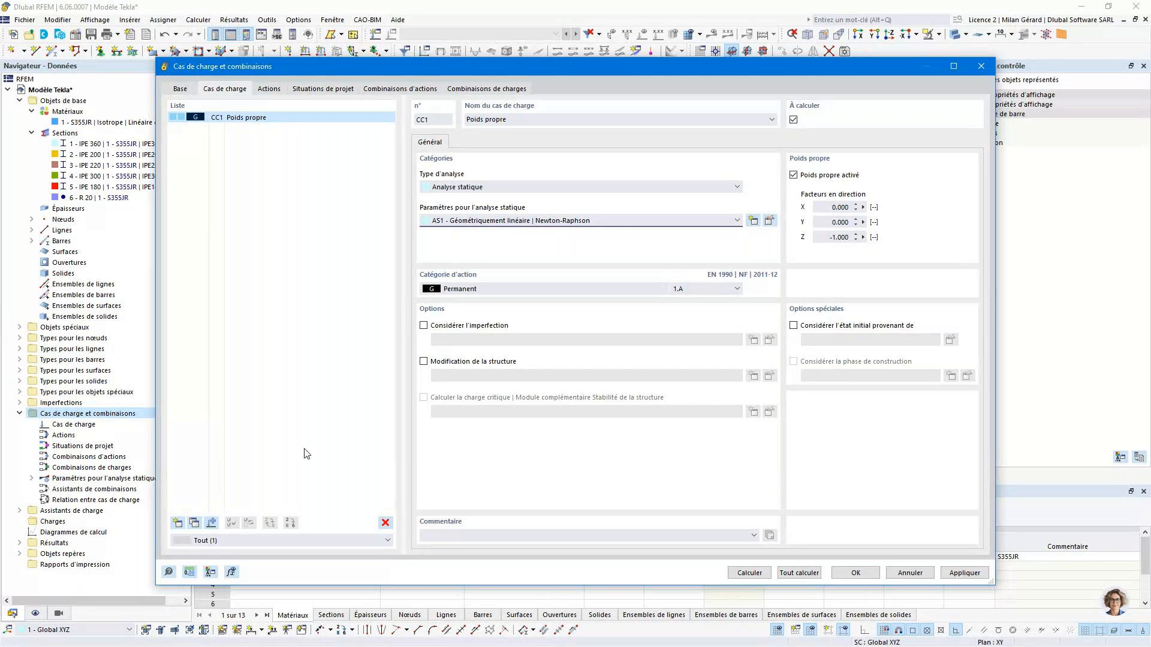
# - Add a second load case named Charge d'exploitation with action category Imposée - catégorie E : aires de stockage
pyautogui.click(179, 523)
pyautogui.click(178, 523)
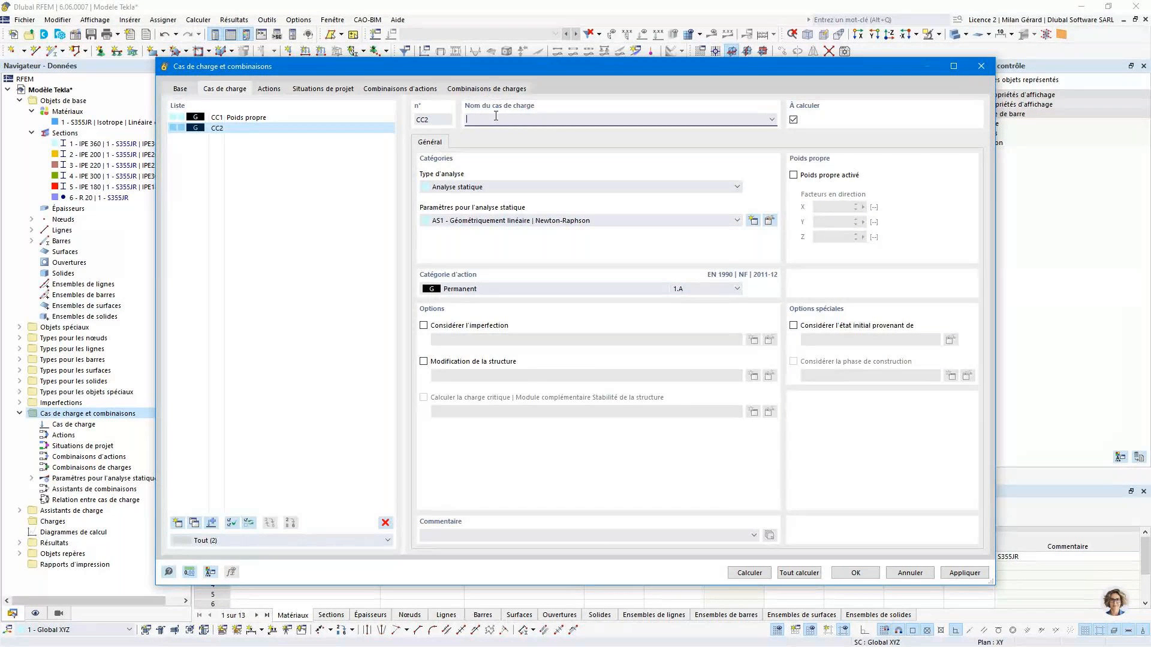
pyautogui.write("Charge d'exploitation")
pyautogui.click(563, 289)
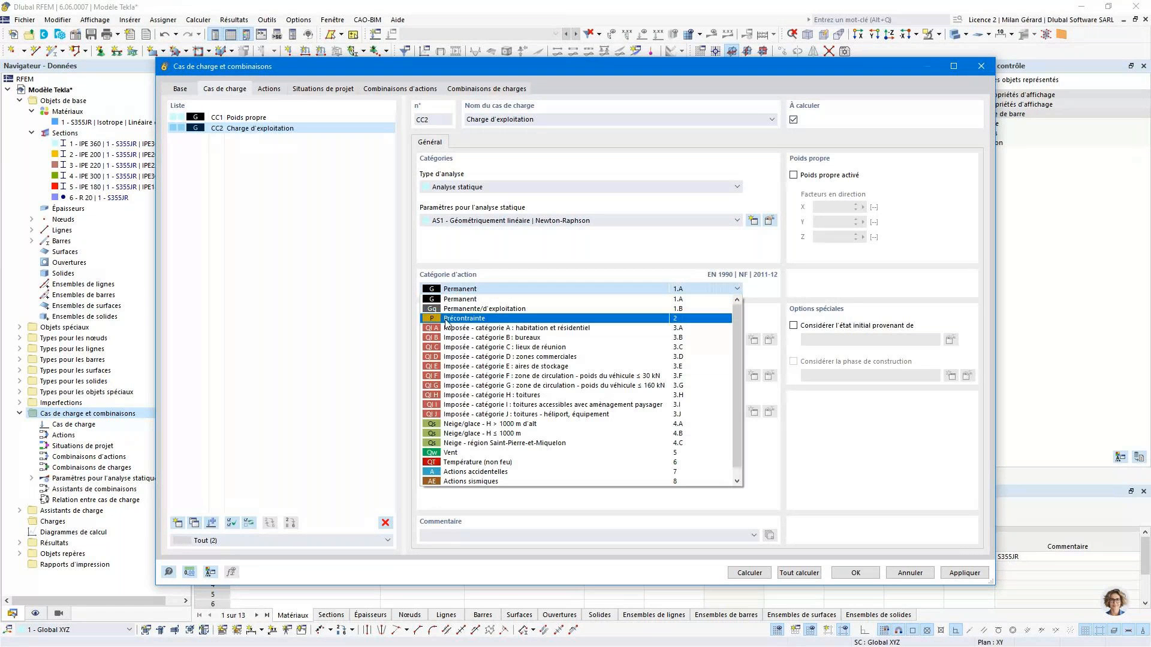
pyautogui.click(566, 367)
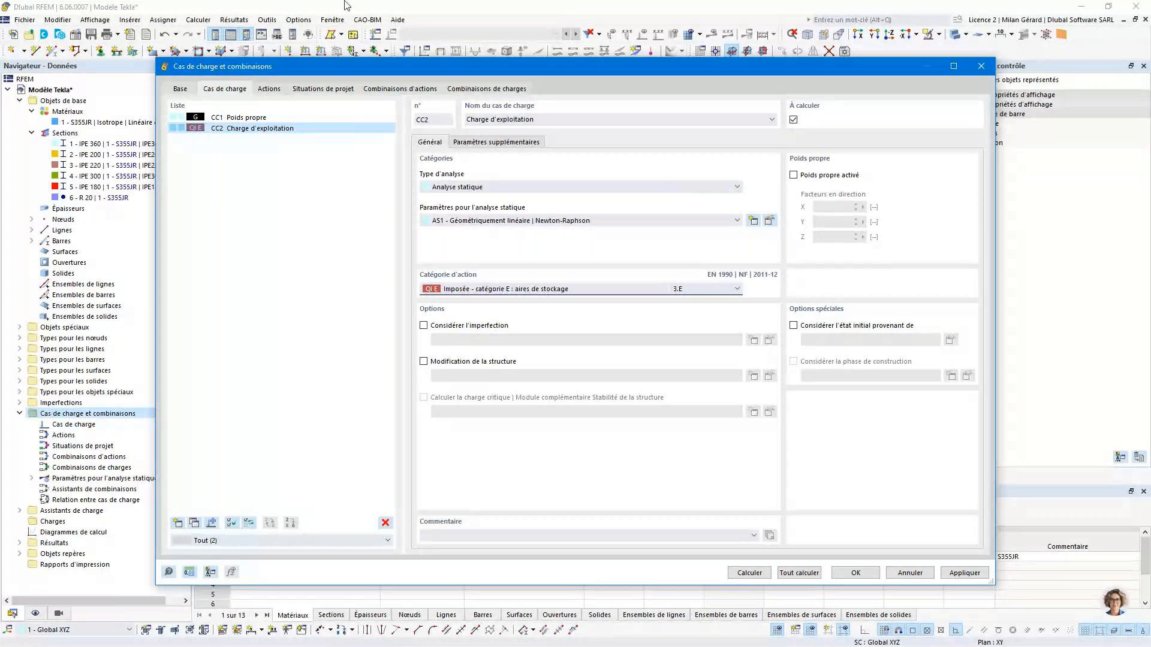
# - Add a third load case named Neige with action category Neige/glace - H ≤ 1000 m
pyautogui.click(177, 523)
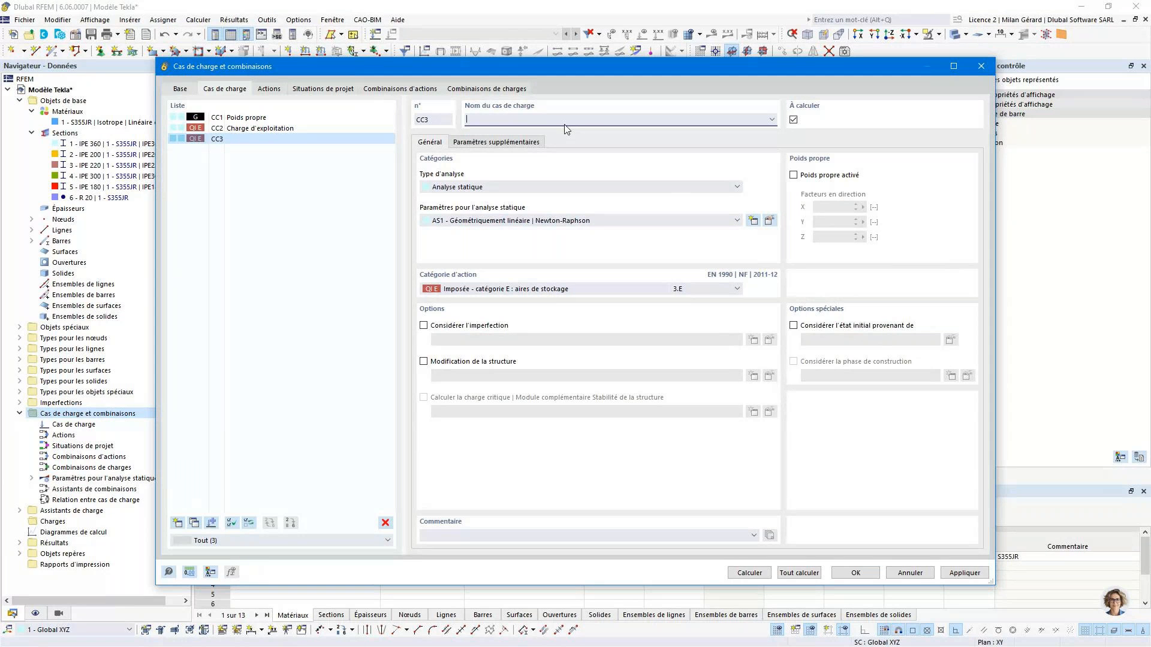
pyautogui.write('Neige')
pyautogui.click(549, 290)
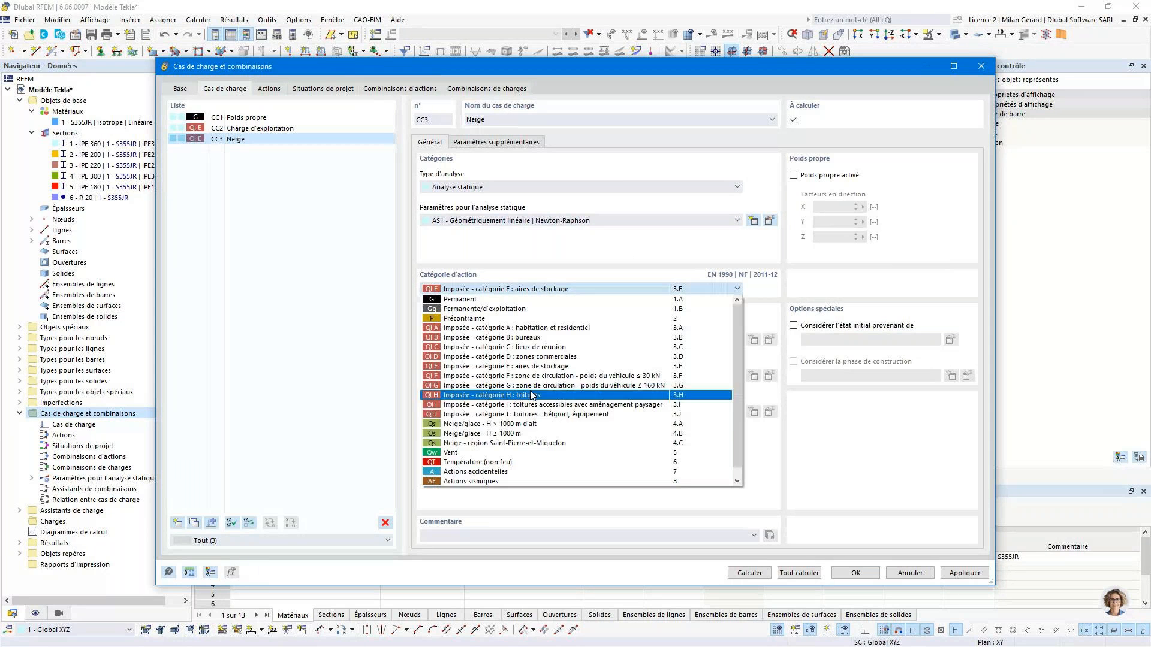
pyautogui.click(527, 433)
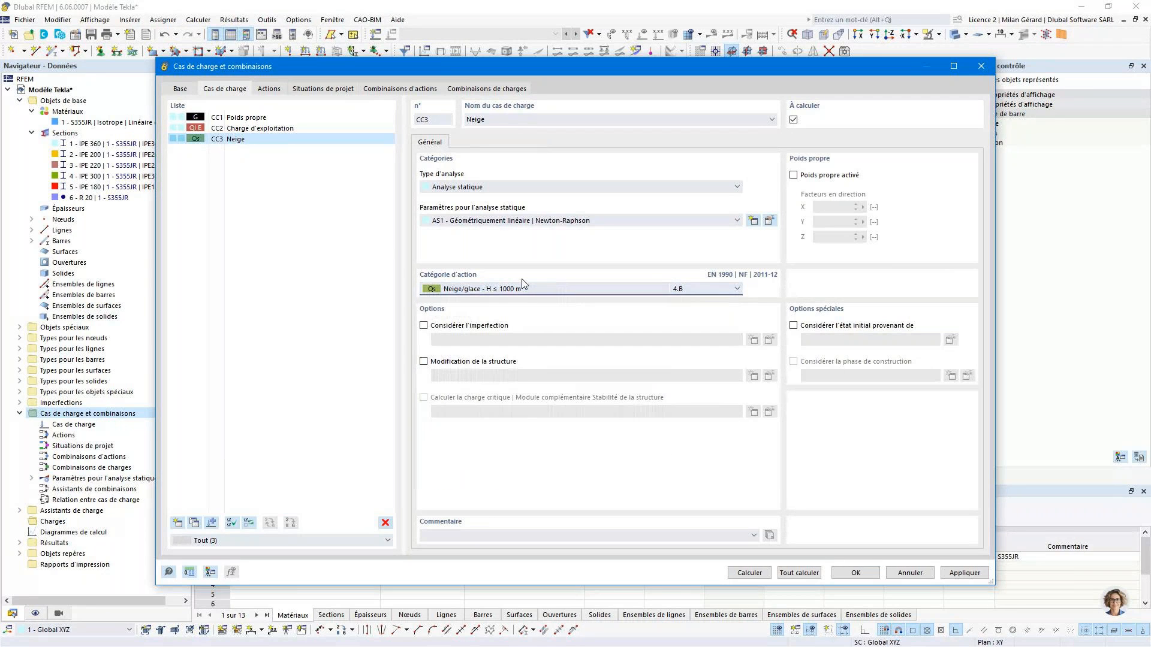
# - Check which load cases are assigned to the permanent, imposed and snow actions
pyautogui.click(279, 92)
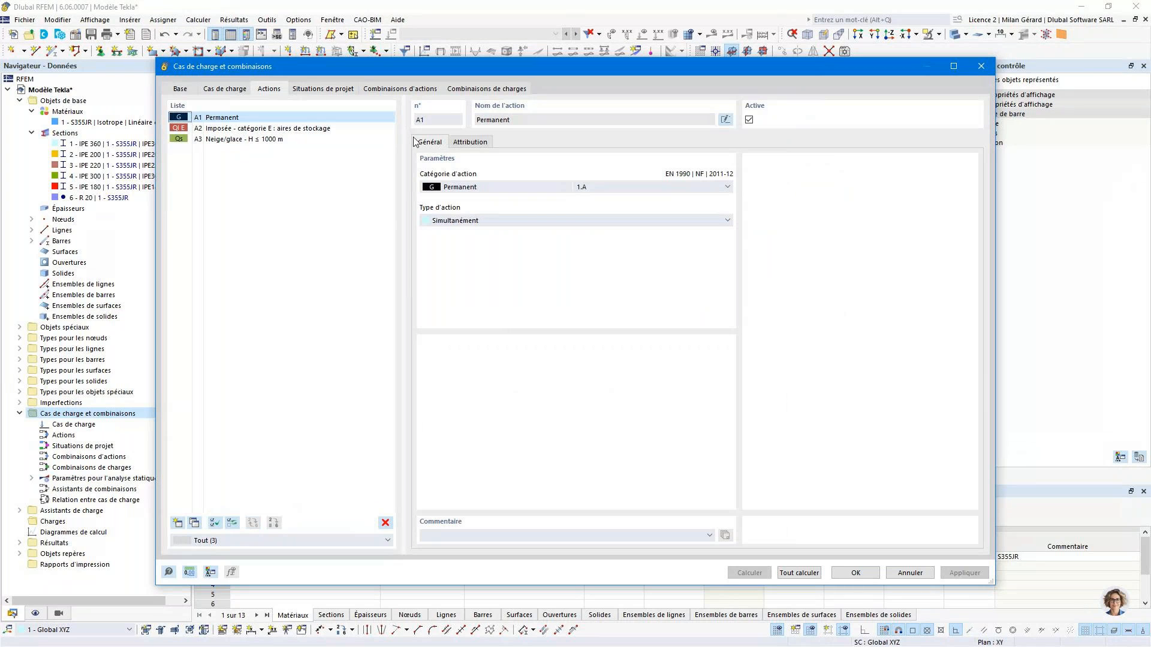
pyautogui.click(456, 145)
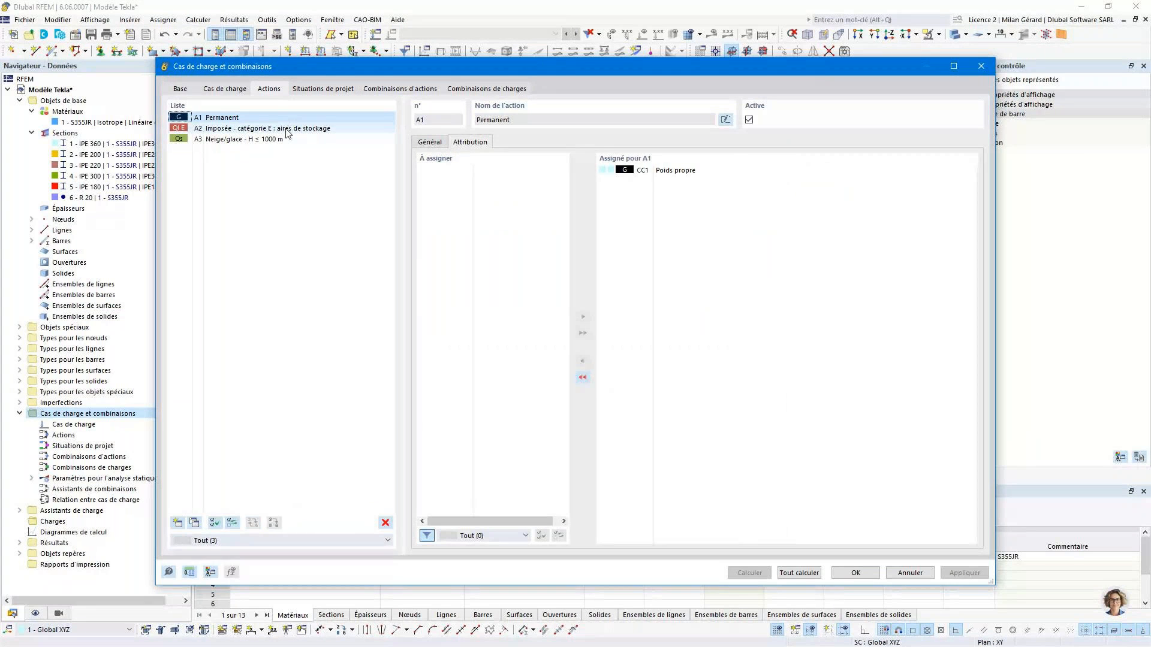
pyautogui.click(287, 132)
pyautogui.click(277, 139)
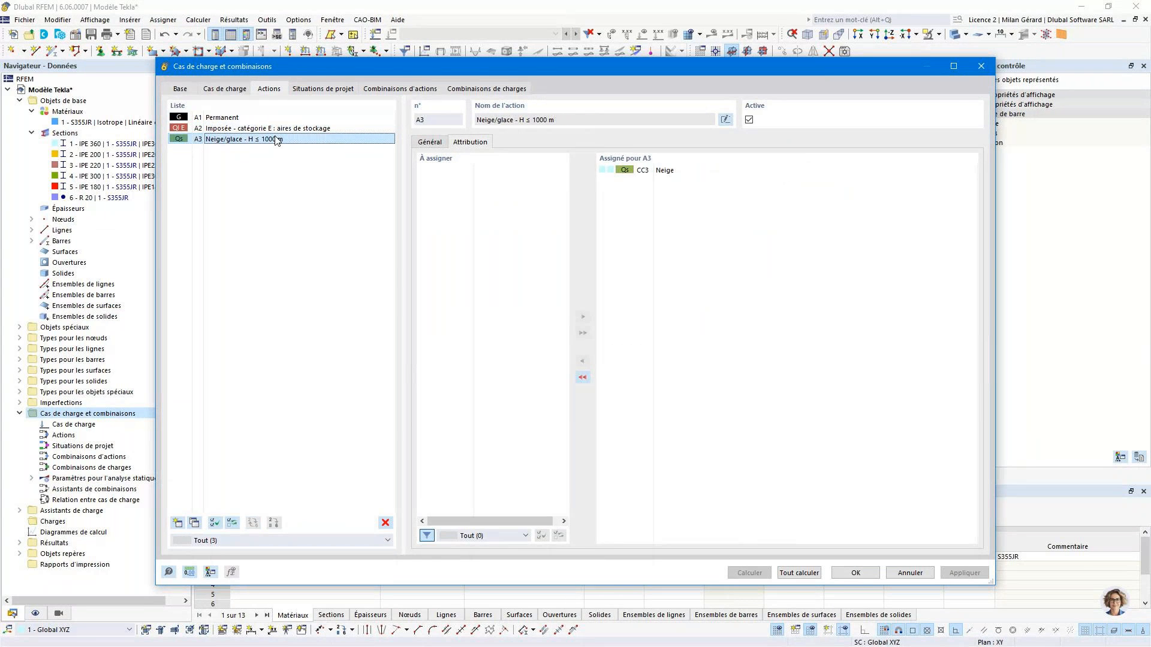
# - Add a design situation of type ELU (STR/GEO) - Permanent et transitoire - Éq. 6.10 and view its combination rule
pyautogui.click(321, 90)
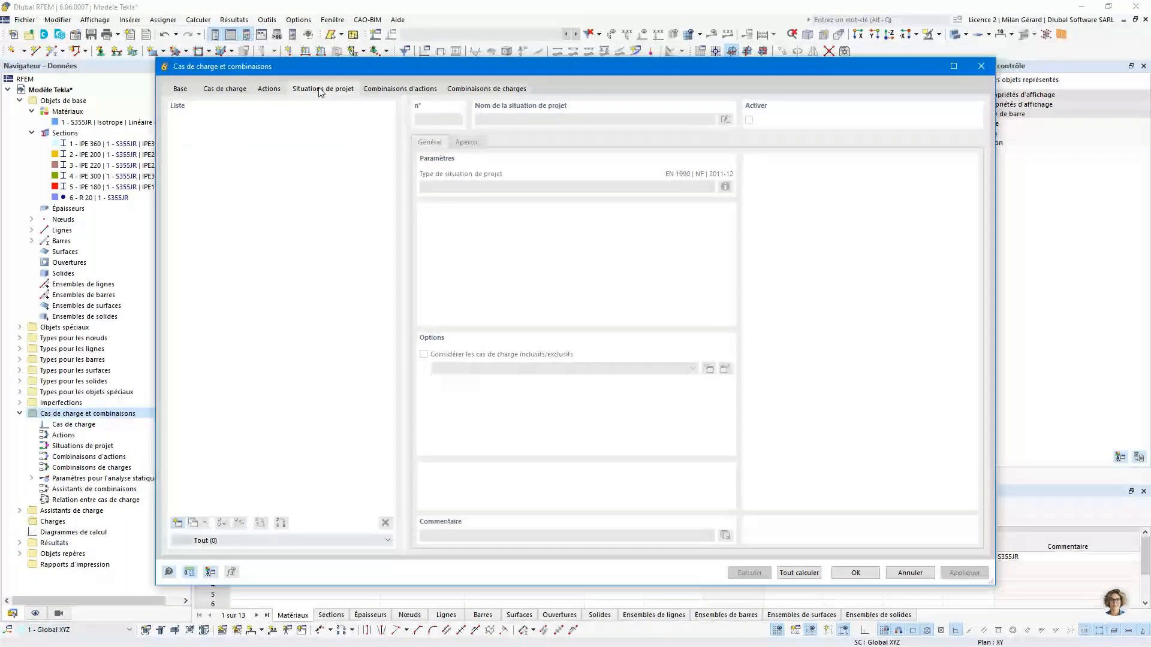
pyautogui.click(178, 523)
pyautogui.click(494, 188)
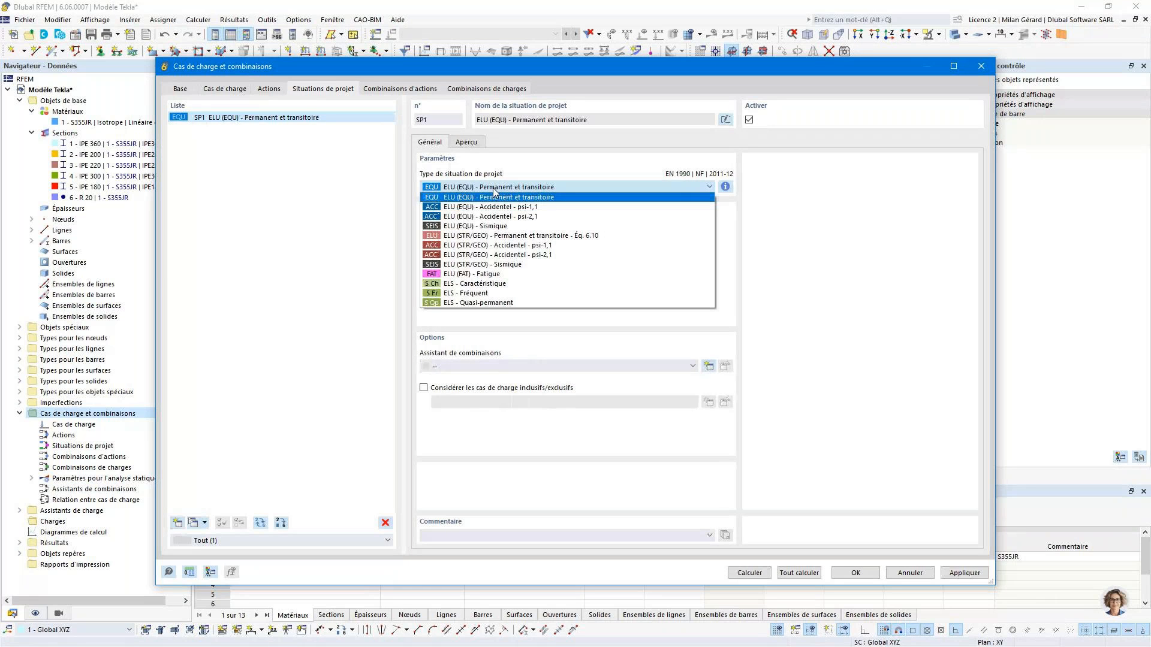
pyautogui.click(491, 237)
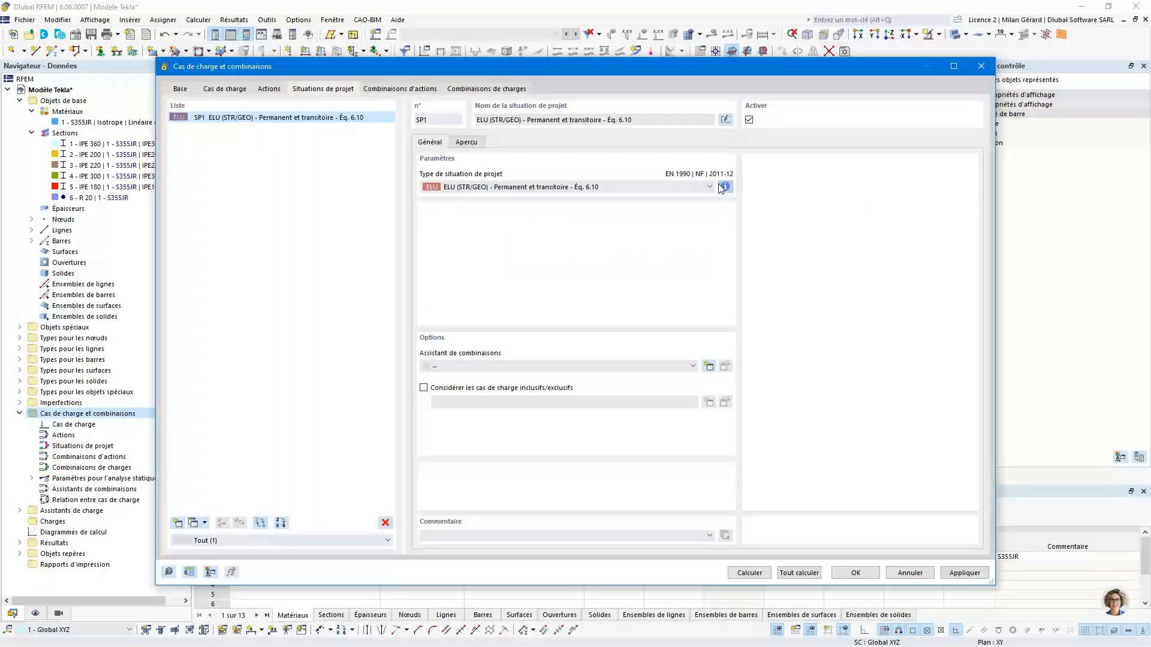
pyautogui.click(723, 187)
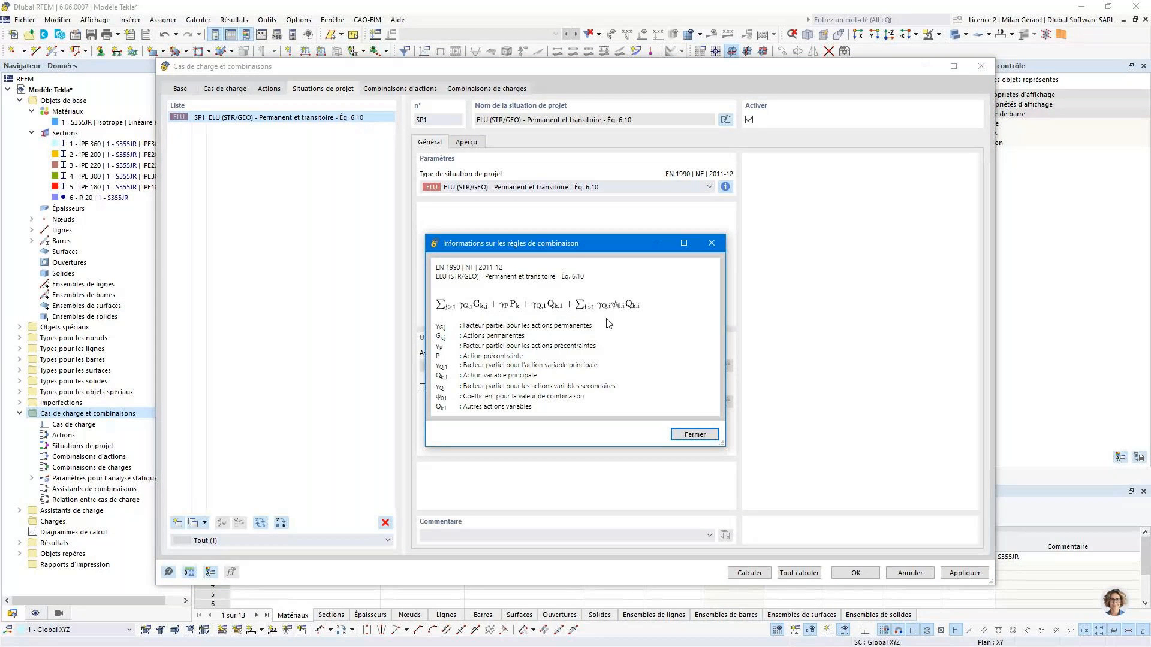
pyautogui.click(708, 243)
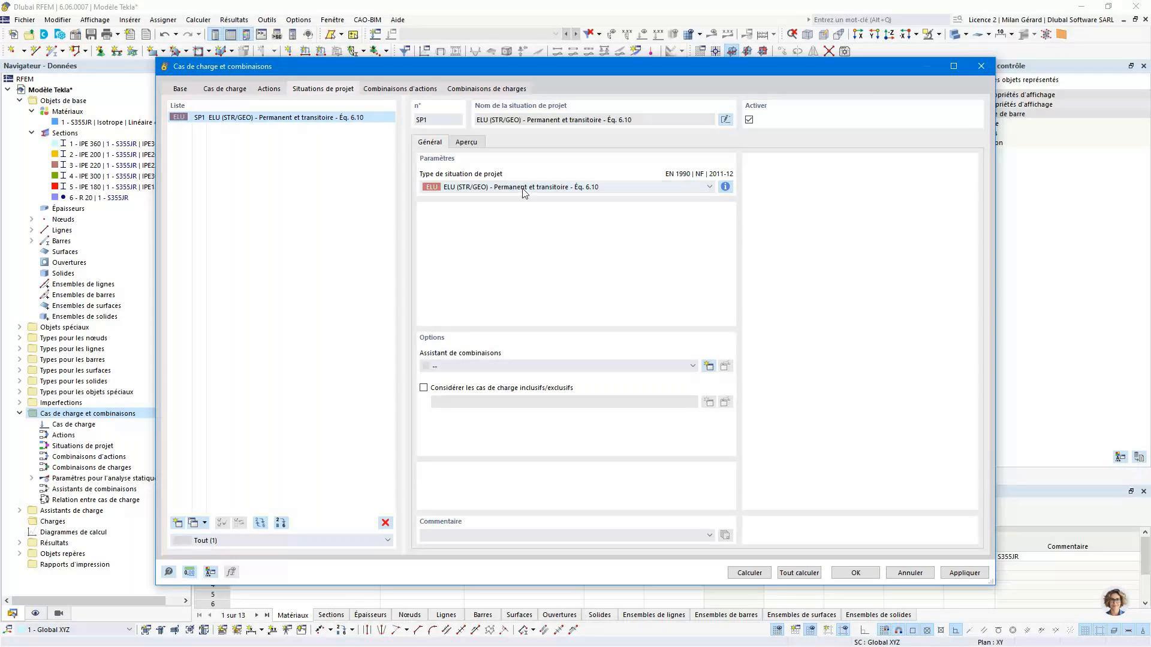
# - Create a combination wizard for the design situation that generates load combinations with new Second ordre (P-Δ) Newton-Raphson analysis settings
pyautogui.click(708, 366)
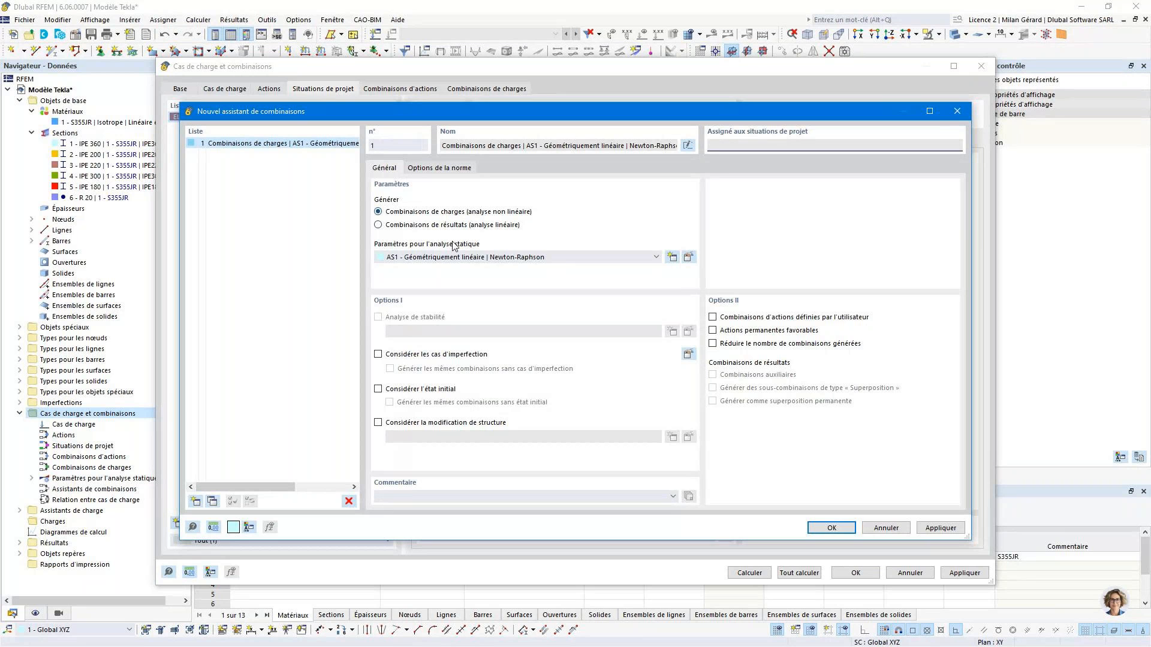
pyautogui.click(461, 260)
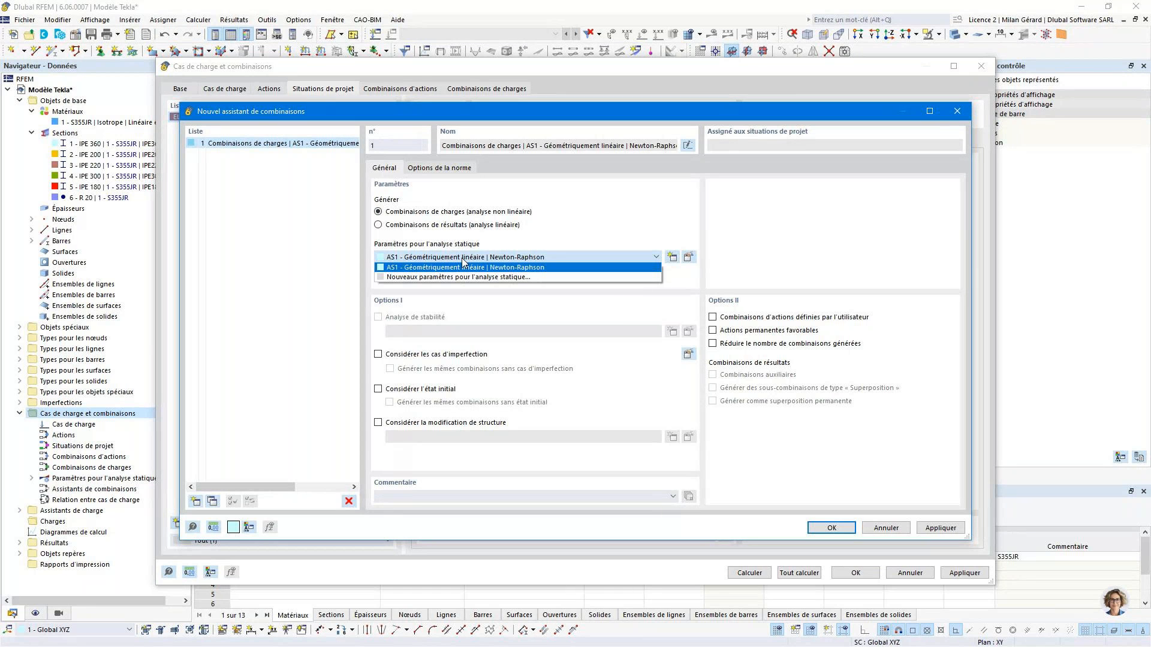
pyautogui.click(462, 259)
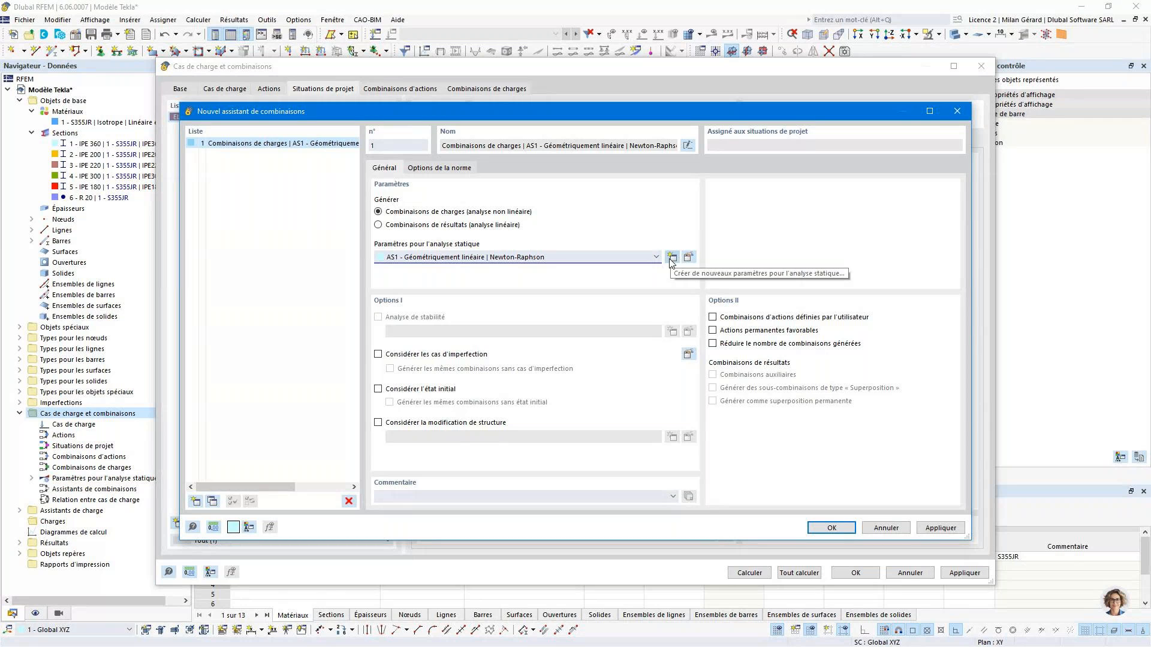
pyautogui.click(671, 258)
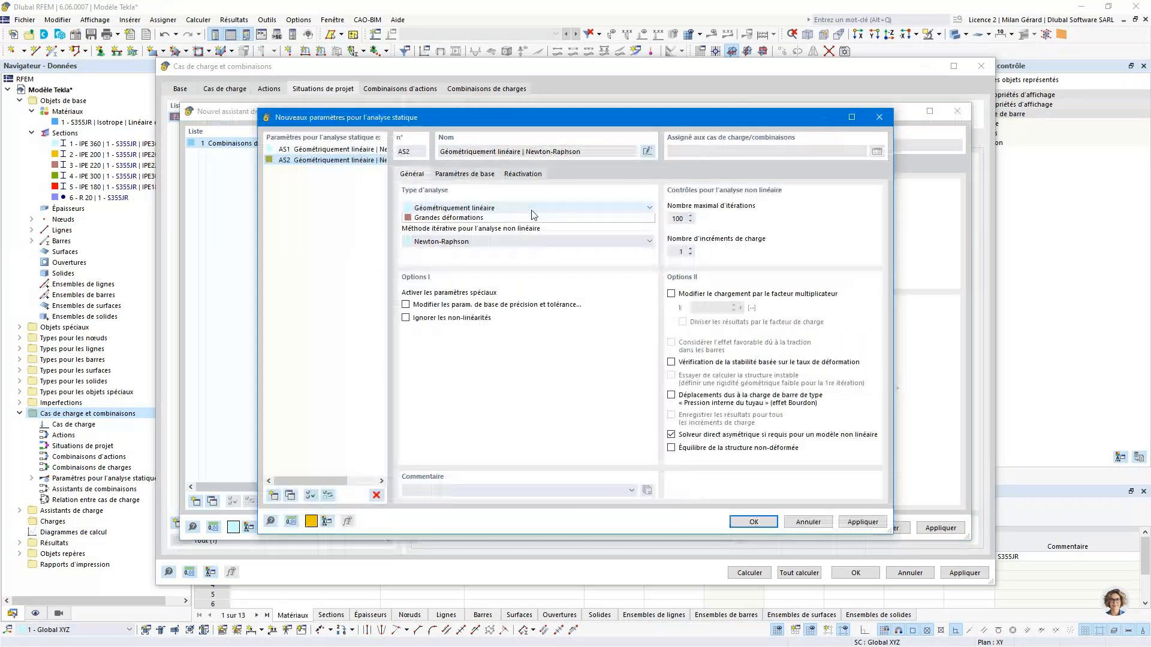
pyautogui.click(534, 209)
pyautogui.click(514, 229)
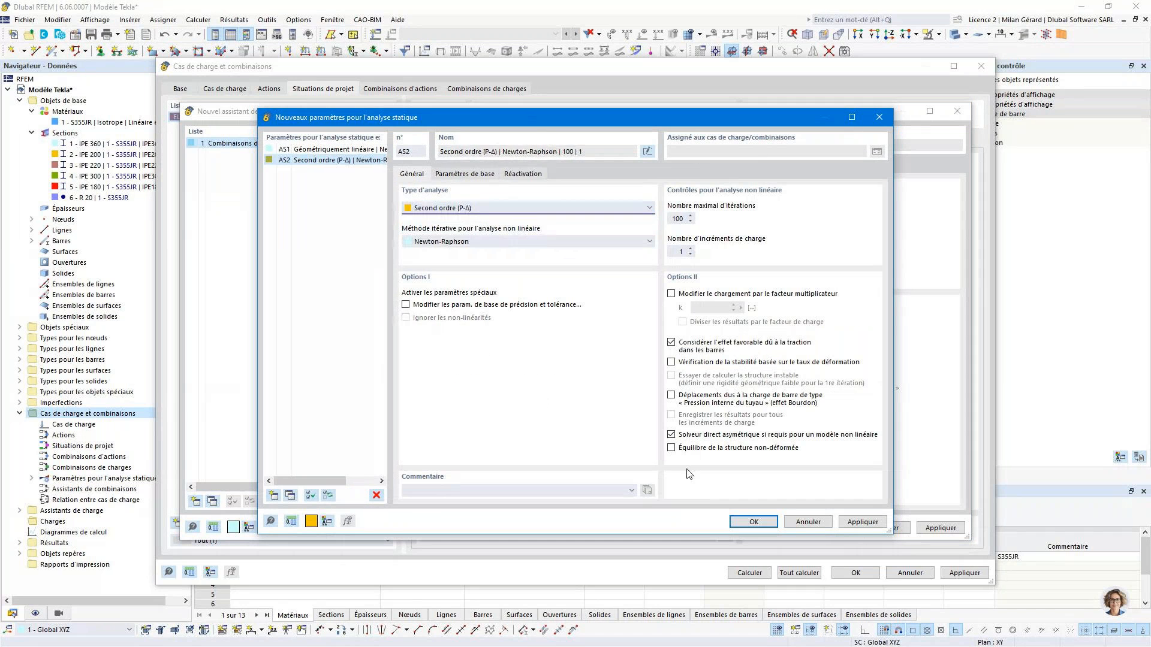
pyautogui.click(752, 521)
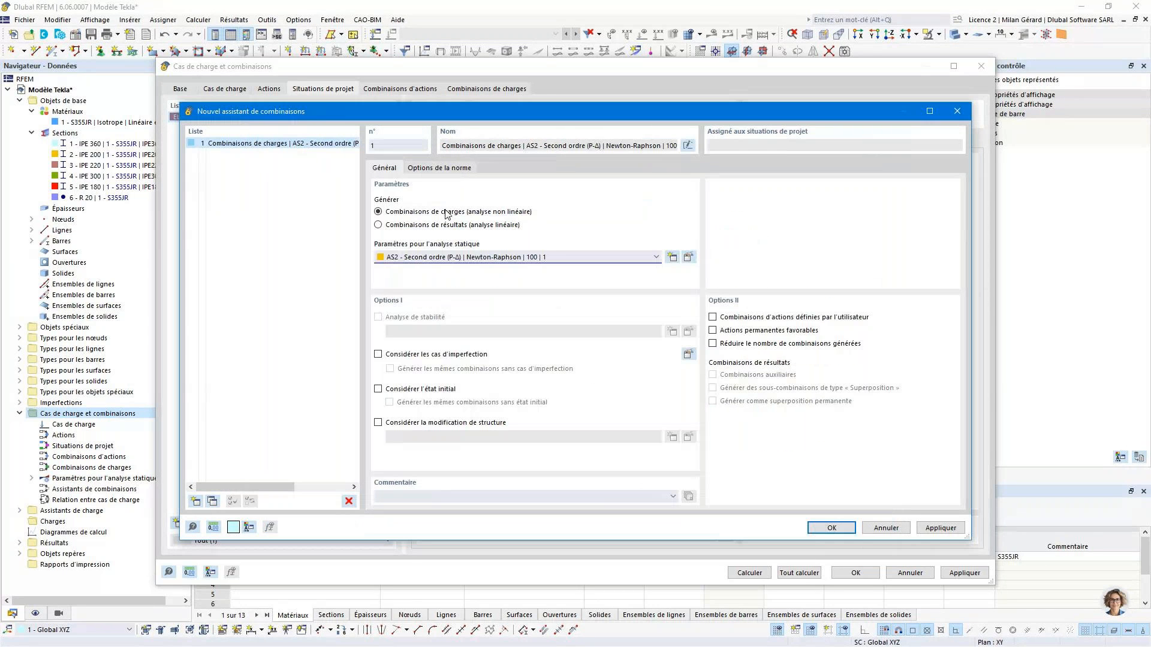
pyautogui.click(832, 527)
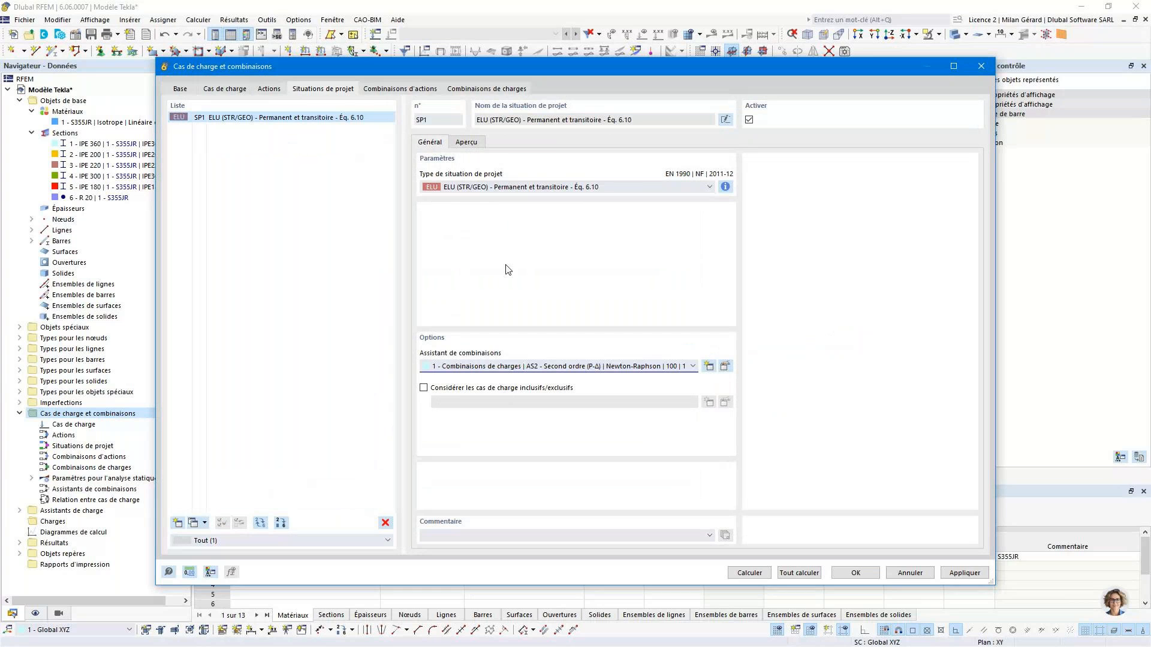
# - Review the load combinations, design situation, actions, load cases, combination wizard settings and base statistics
pyautogui.click(489, 89)
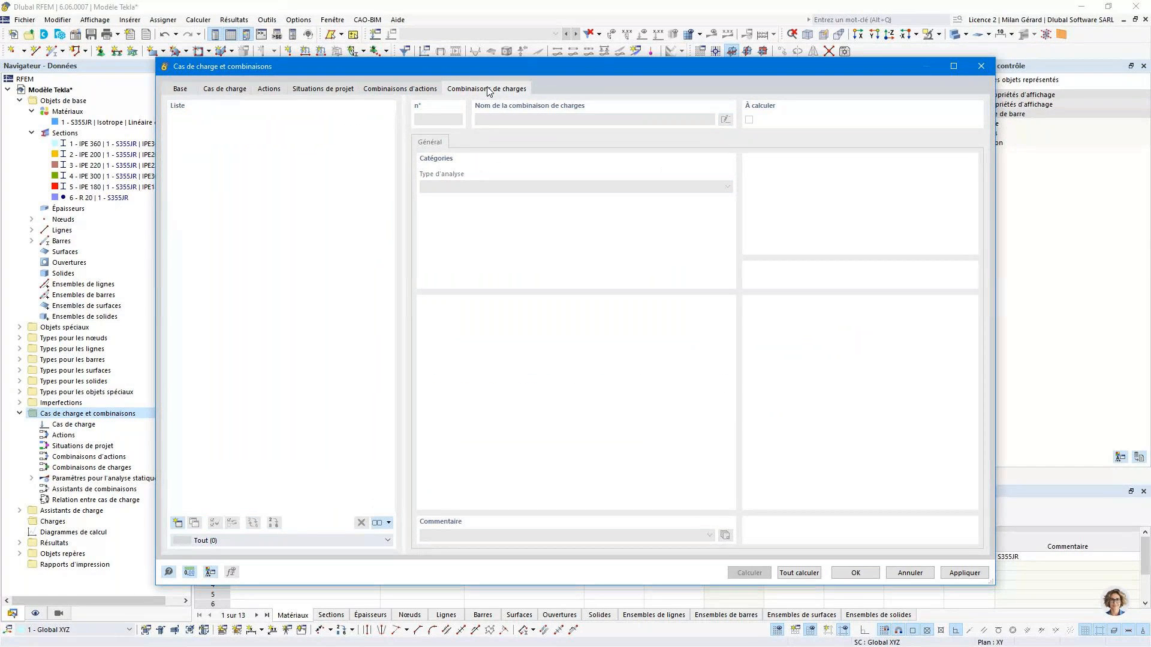
pyautogui.click(327, 90)
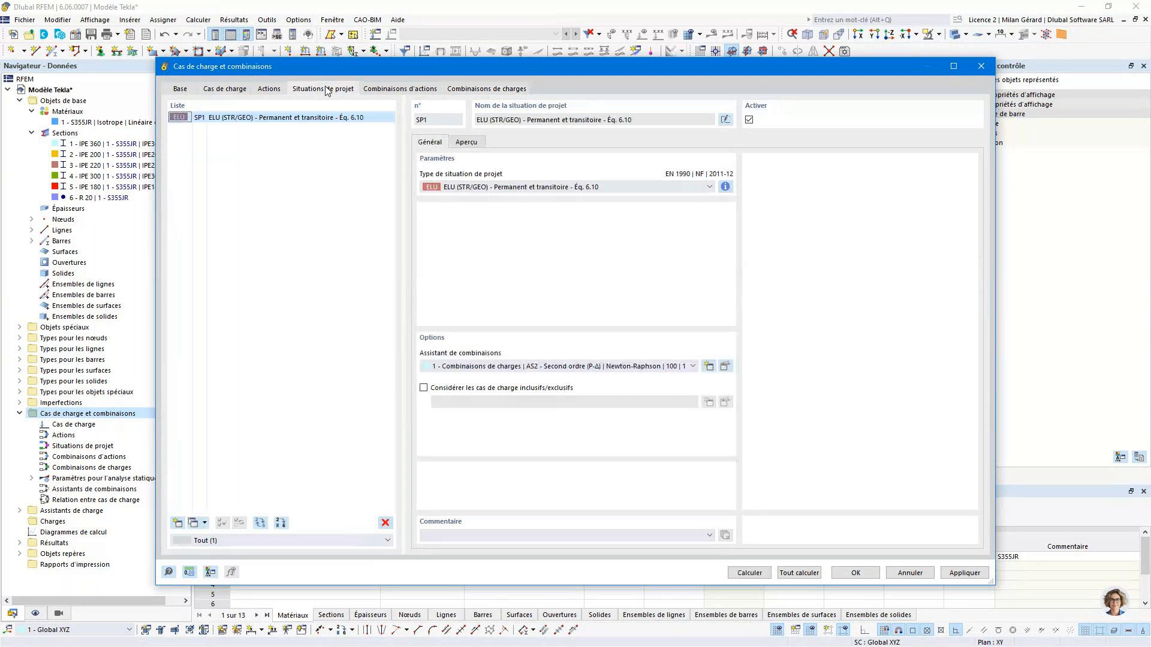
pyautogui.click(268, 89)
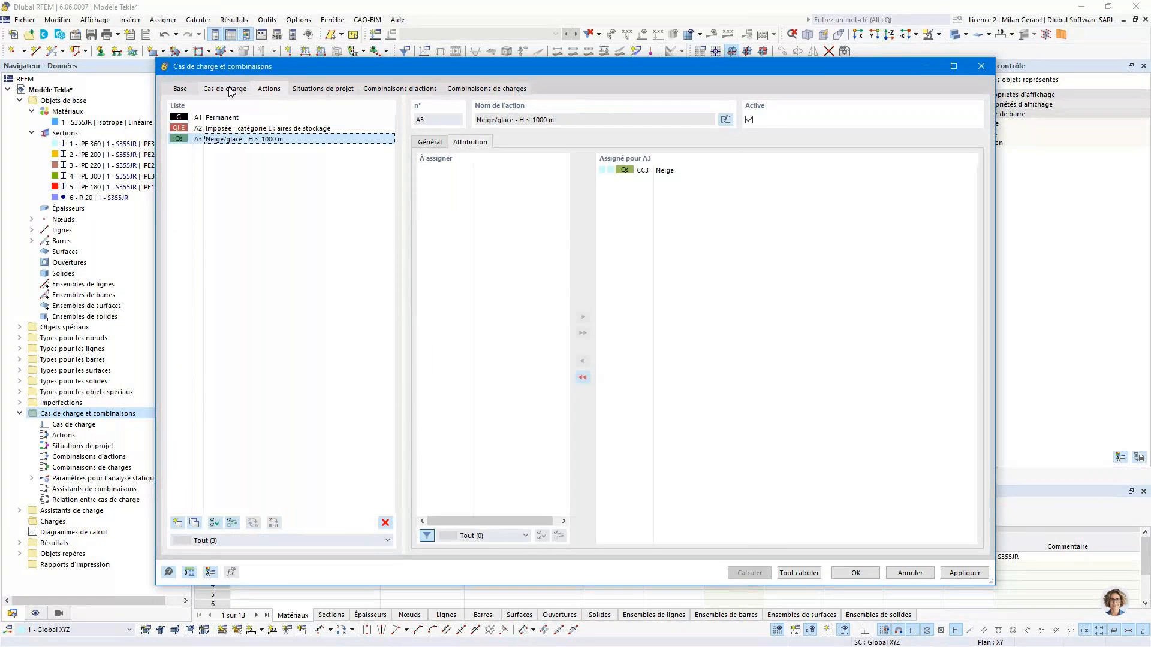
pyautogui.click(230, 90)
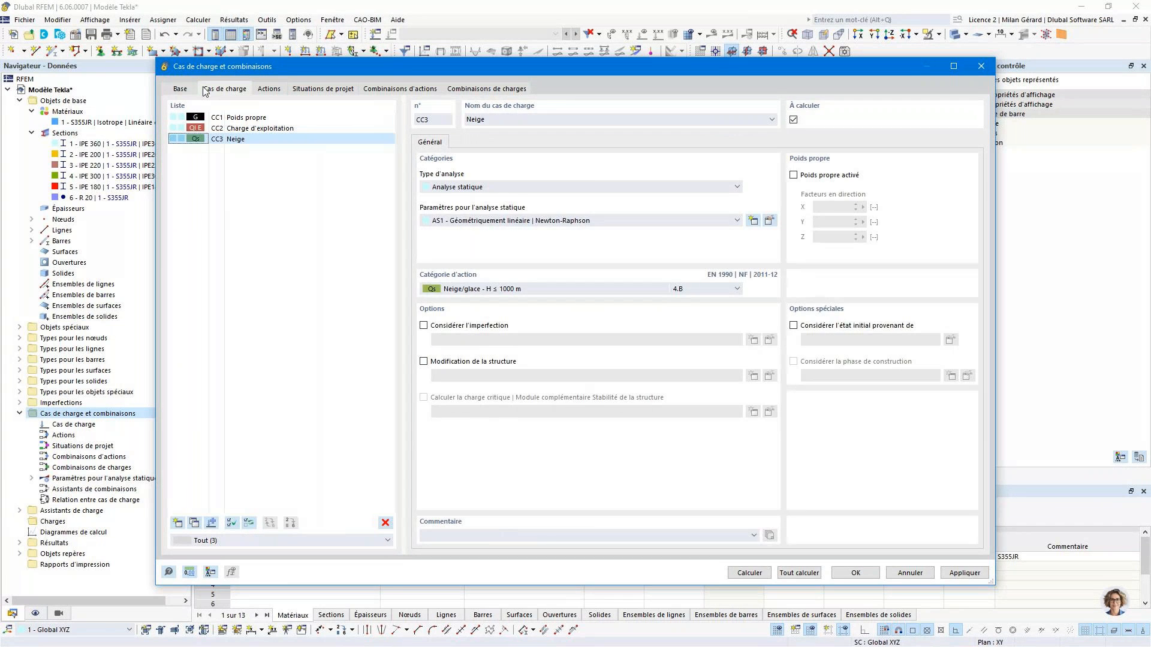
pyautogui.click(193, 90)
pyautogui.click(323, 89)
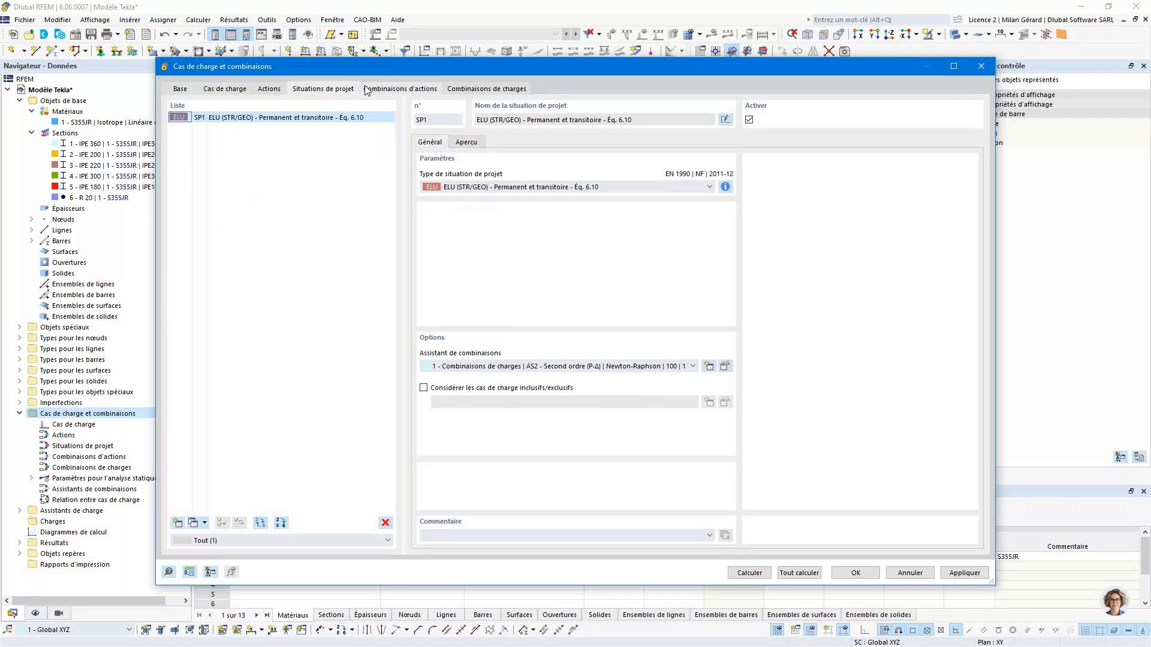
pyautogui.click(375, 89)
pyautogui.click(339, 90)
pyautogui.click(725, 367)
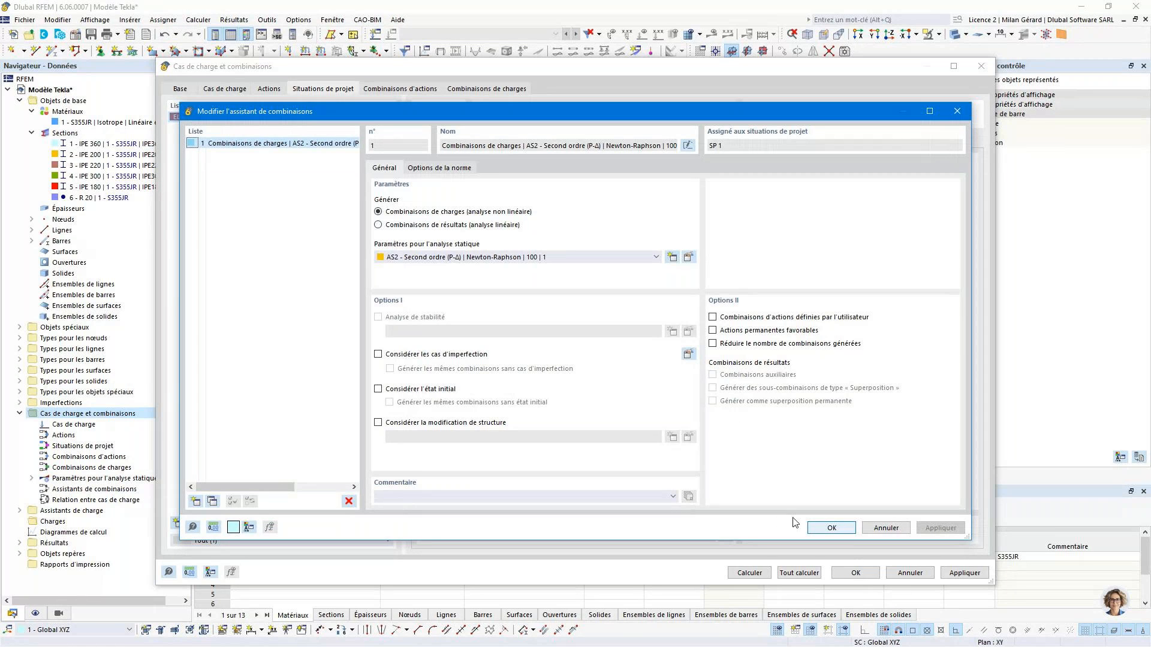
pyautogui.click(831, 528)
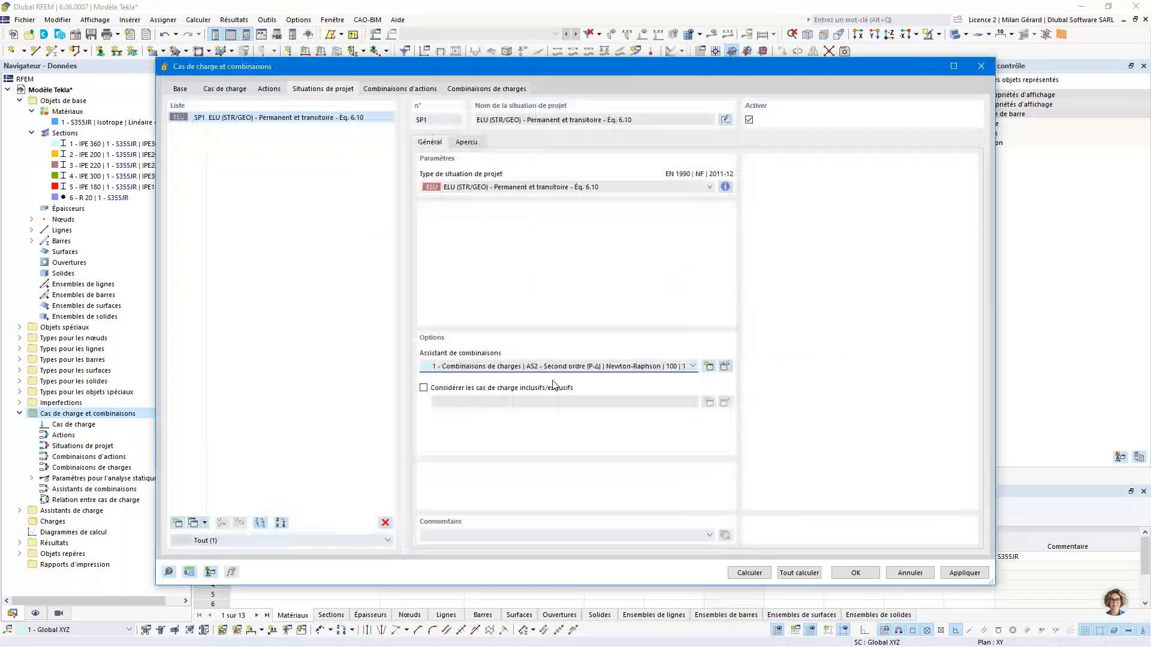
pyautogui.click(180, 89)
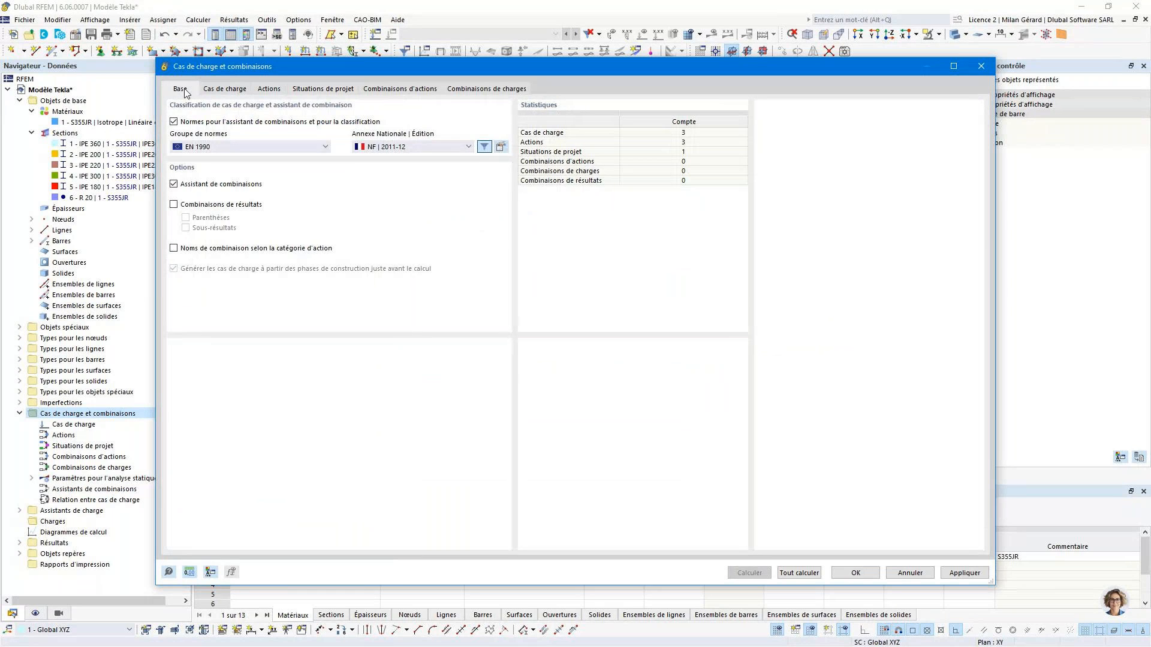
# - Review the load cases, actions, design situation, action combinations and load combinations defined in the model
pyautogui.click(225, 89)
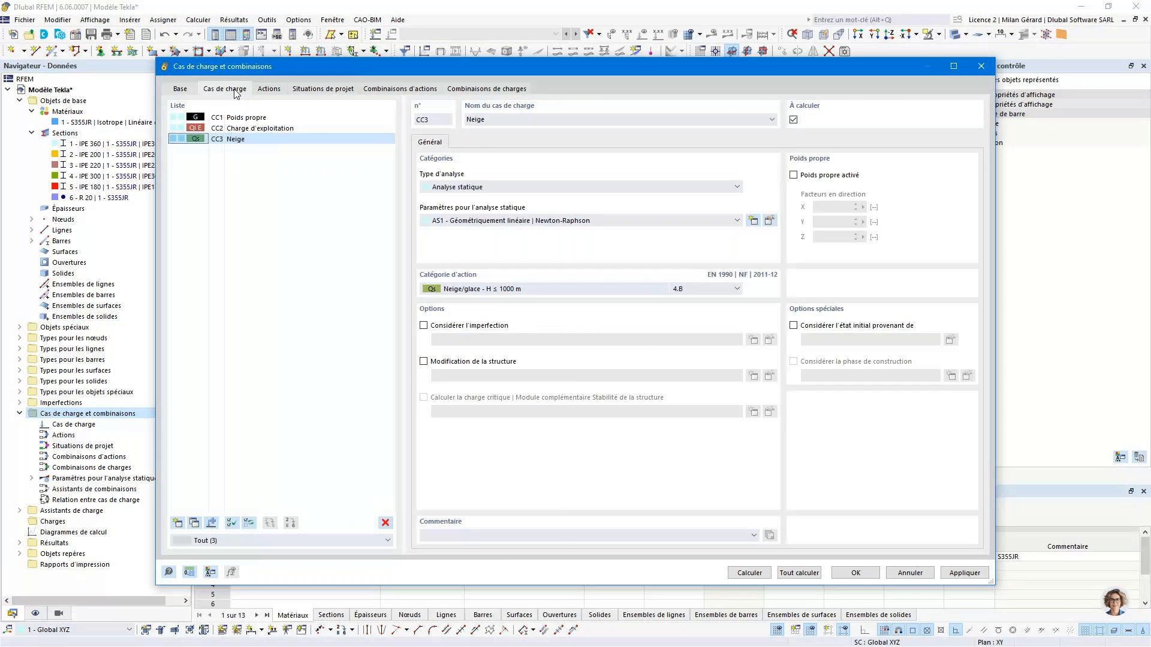
pyautogui.click(270, 89)
pyautogui.click(323, 128)
pyautogui.click(324, 117)
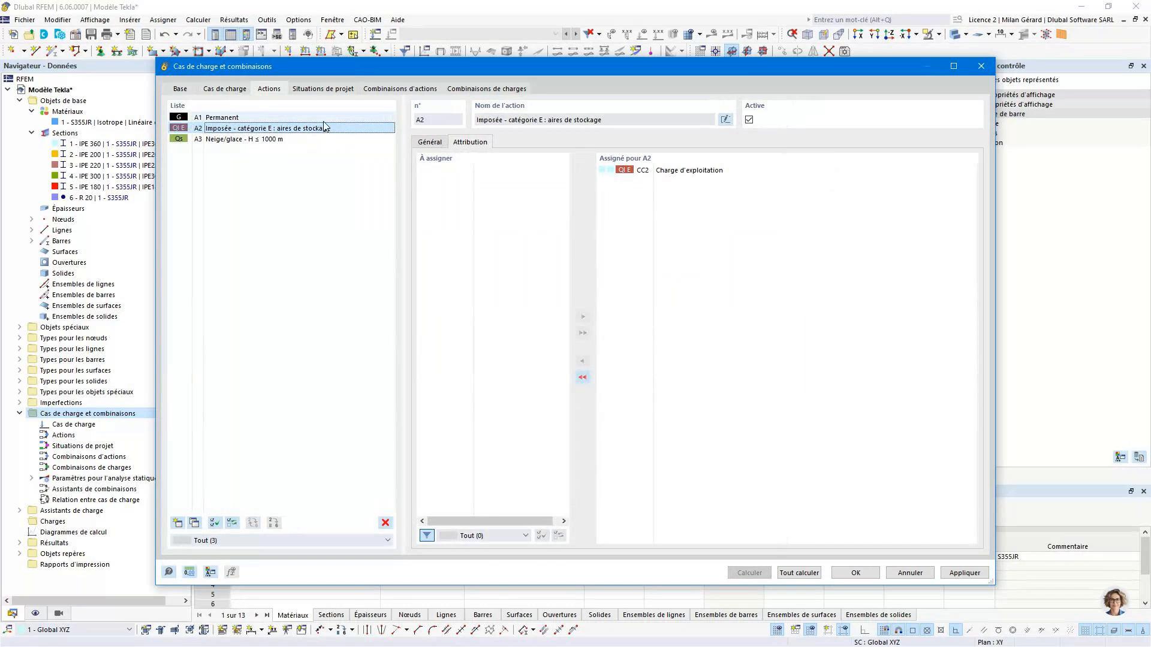
pyautogui.click(354, 89)
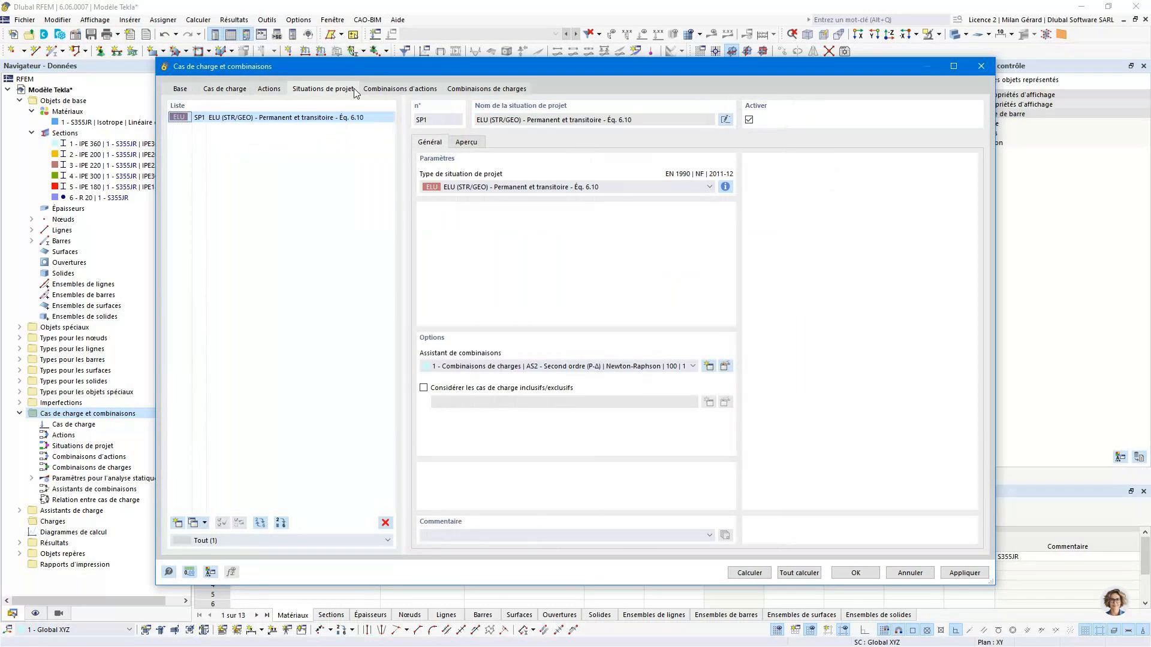
pyautogui.click(390, 90)
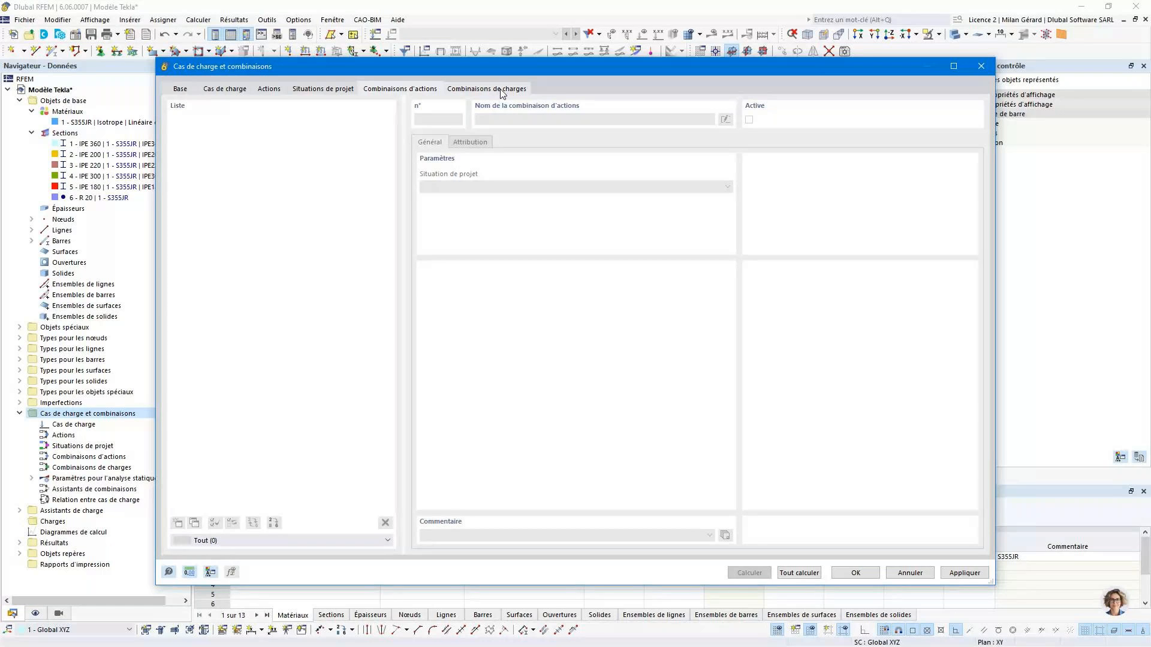
pyautogui.click(503, 90)
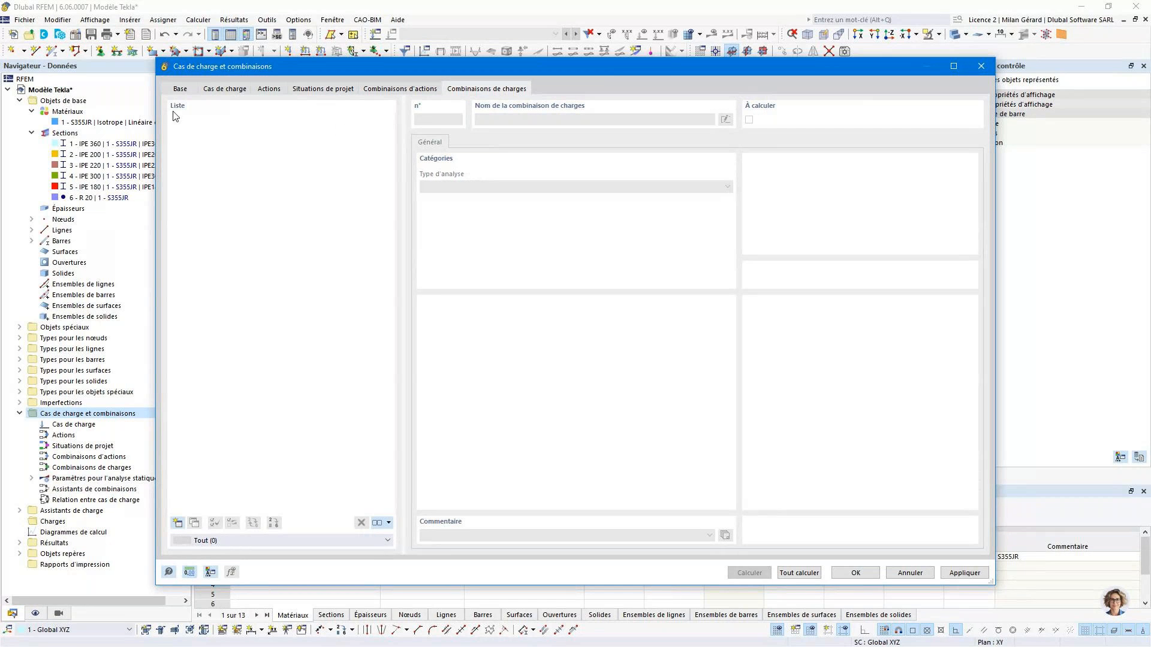
# - Delete the ELU (STR/GEO) design situation and accept the changes to the load cases and combinations
pyautogui.click(336, 90)
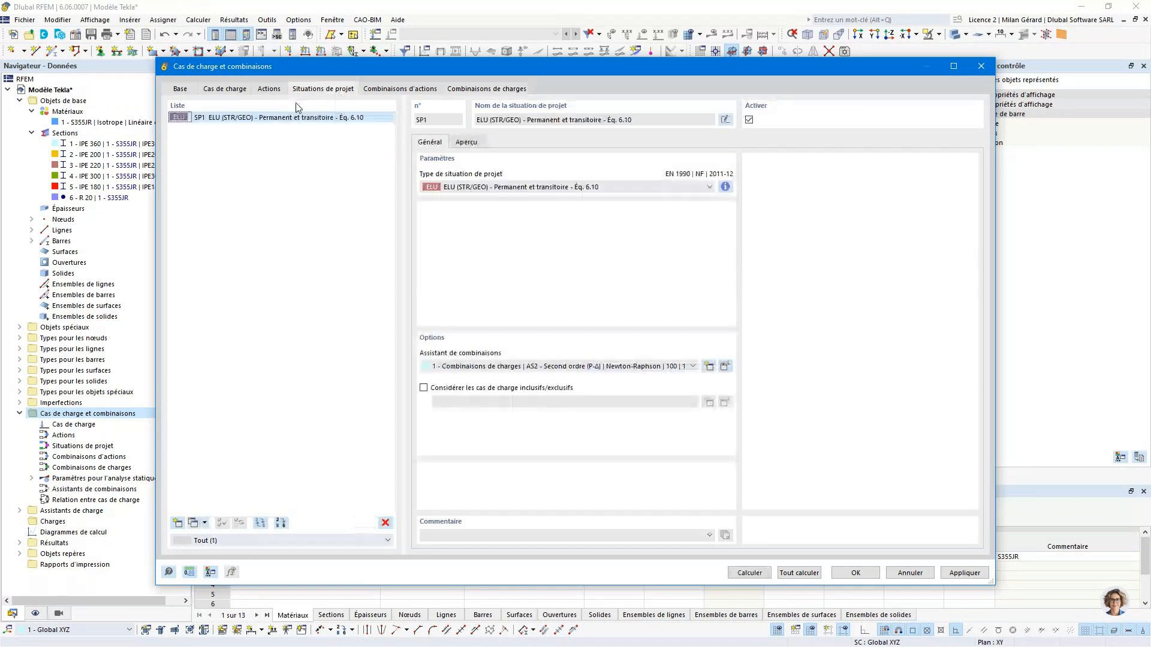
pyautogui.press('Delete')
pyautogui.click(585, 369)
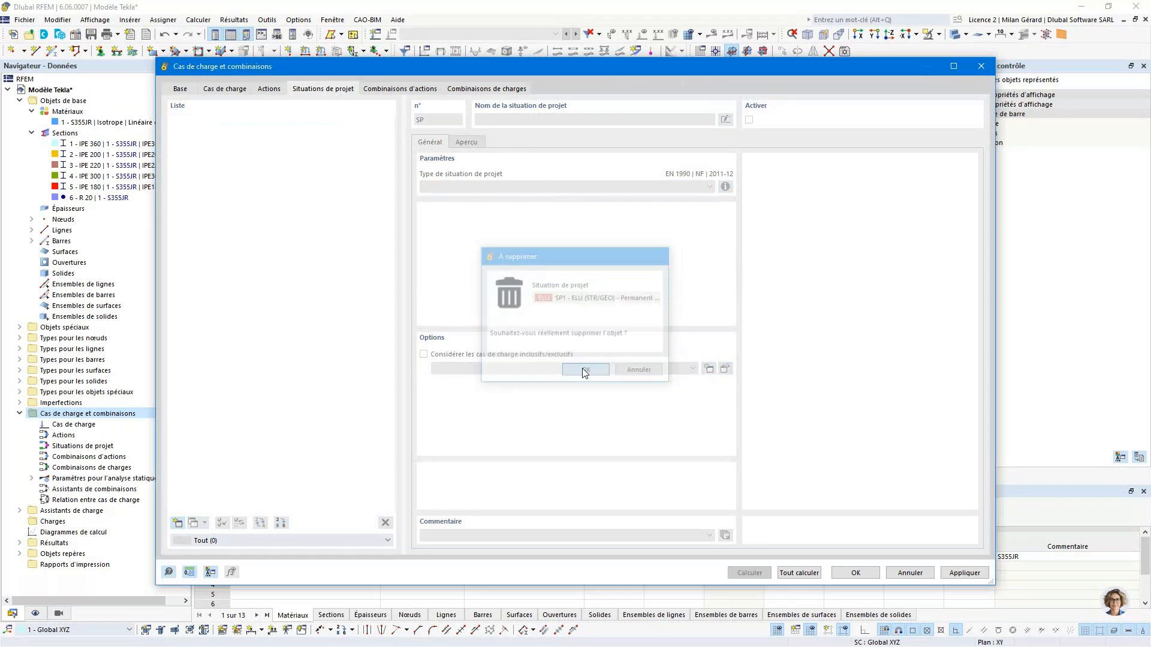
pyautogui.click(855, 573)
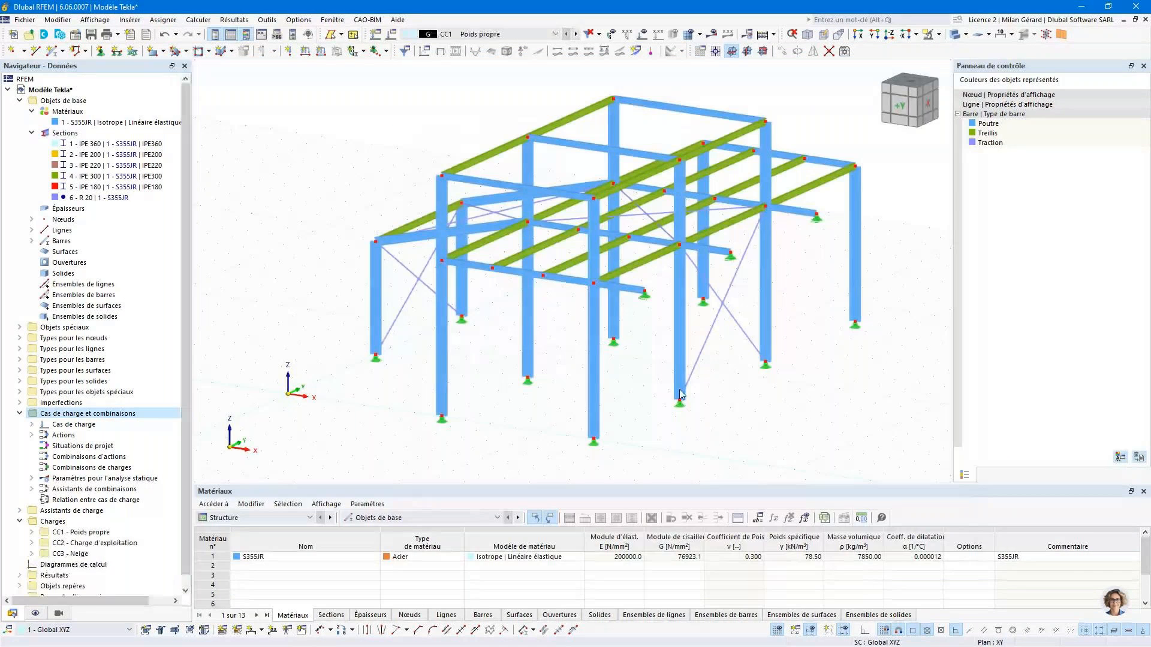
# - Add a new design situation of type ELU (STR/GEO) - Permanent et transitoire - Éq. 6.10 to the load cases and combinations
pyautogui.click(393, 34)
pyautogui.click(181, 89)
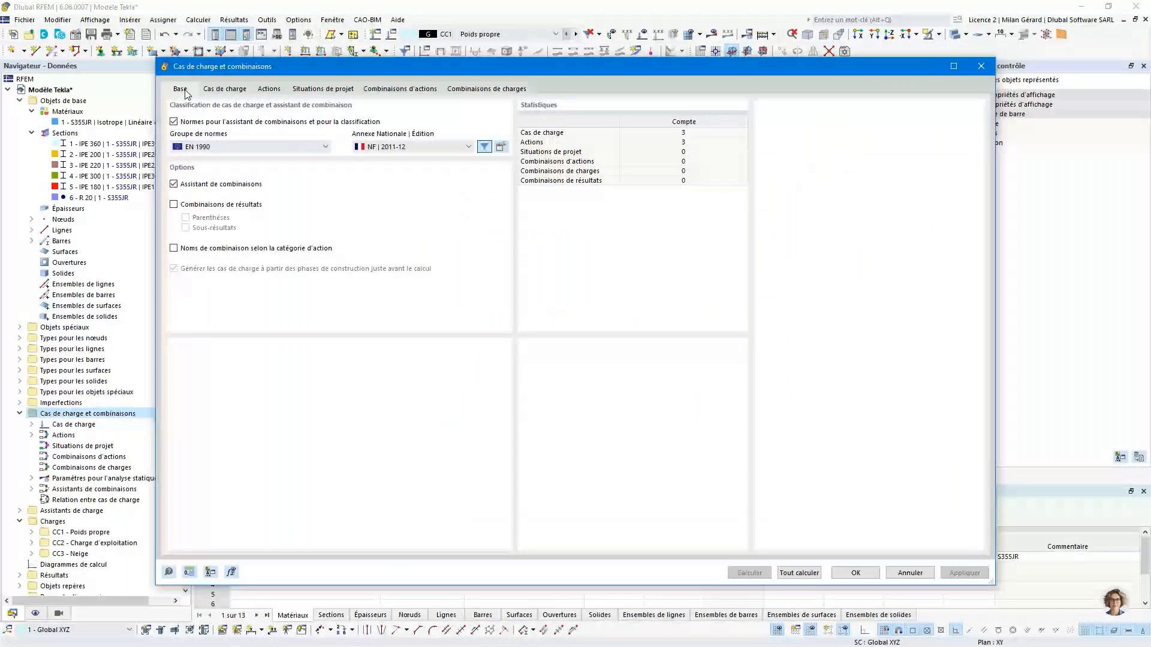
pyautogui.click(325, 88)
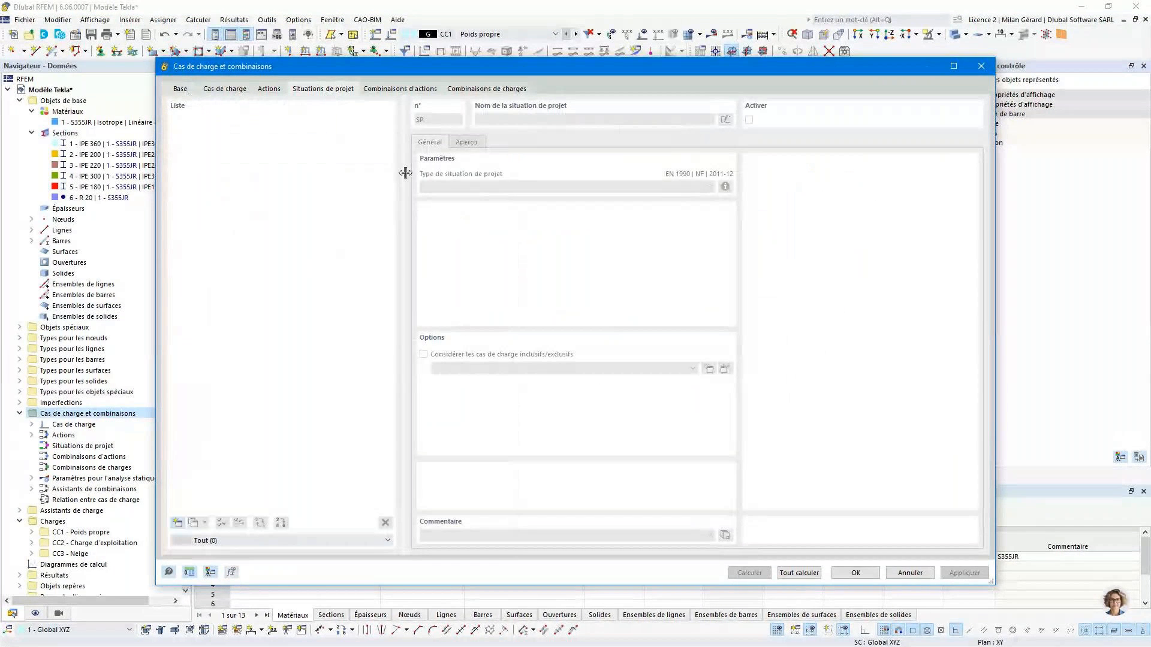
pyautogui.click(177, 523)
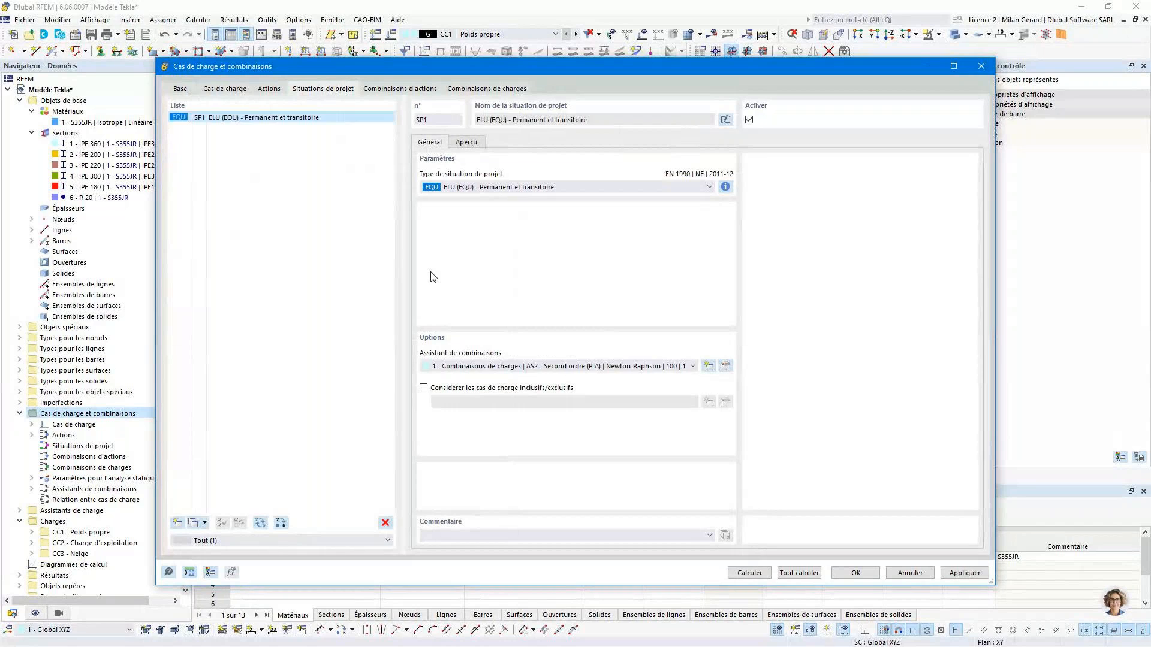
pyautogui.click(540, 187)
pyautogui.click(486, 241)
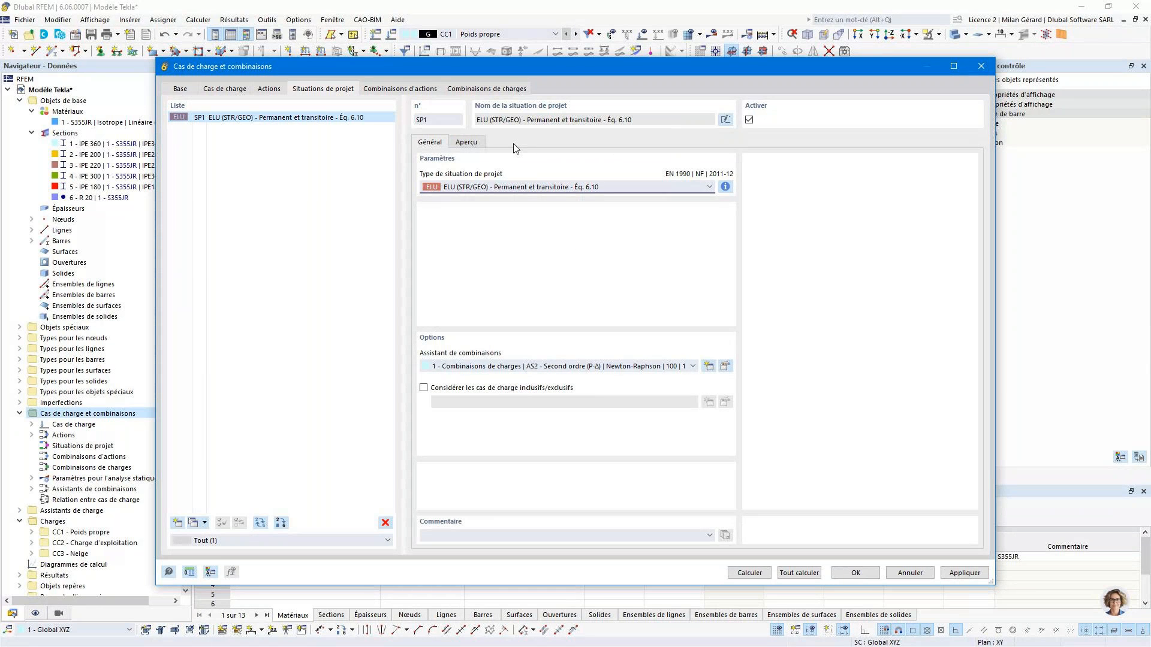
# - Generate the load combinations, check the factors assigned in CO2 and CO3, and accept the load cases and combinations
pyautogui.click(400, 89)
pyautogui.click(486, 89)
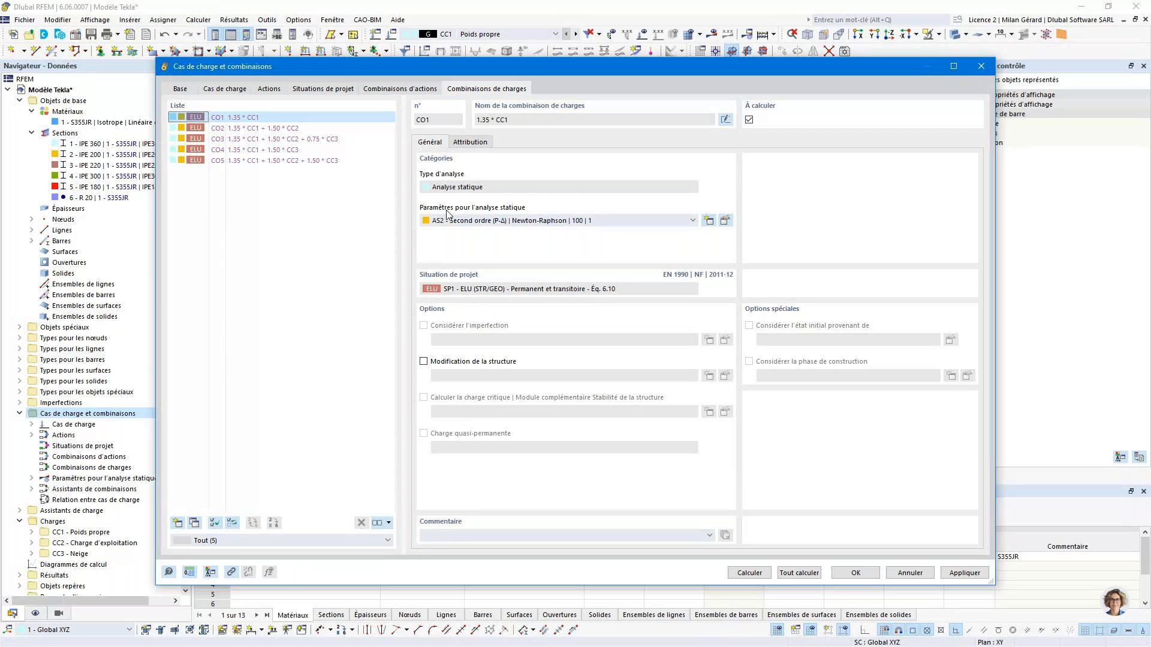
pyautogui.click(328, 127)
pyautogui.click(468, 142)
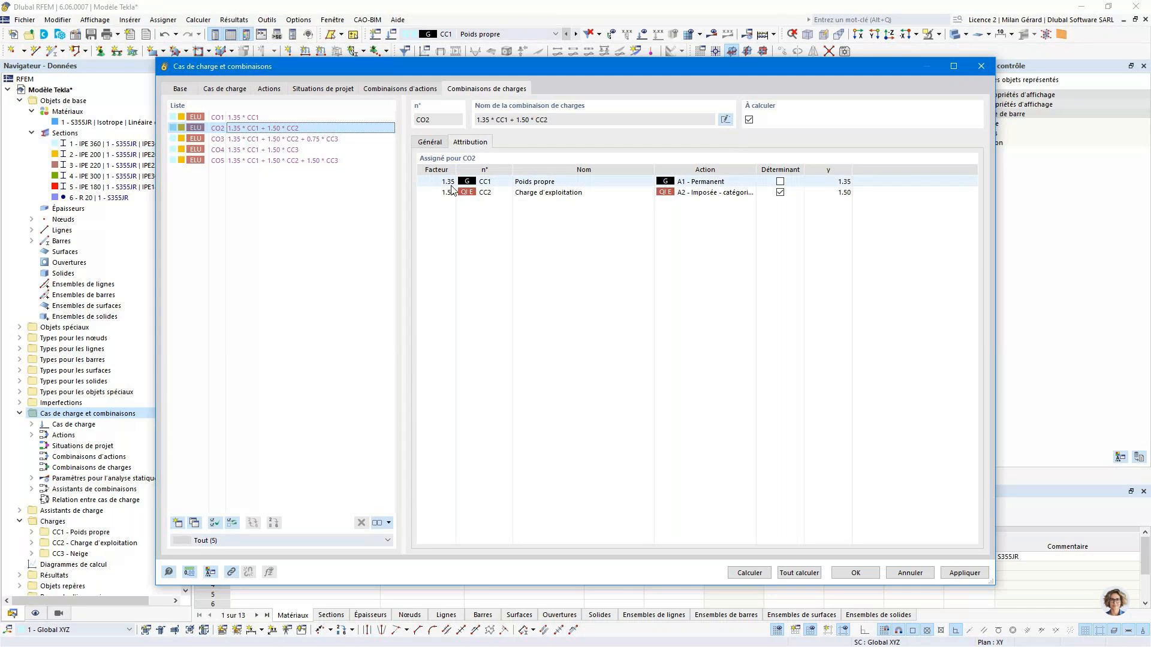
pyautogui.click(291, 141)
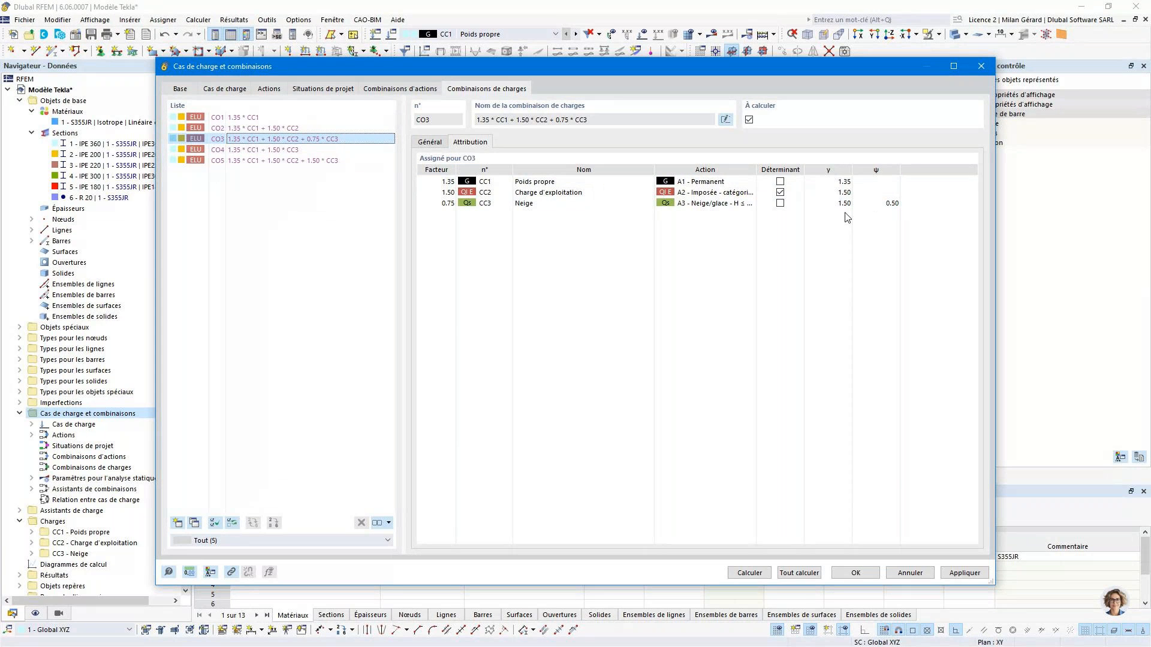
pyautogui.click(856, 573)
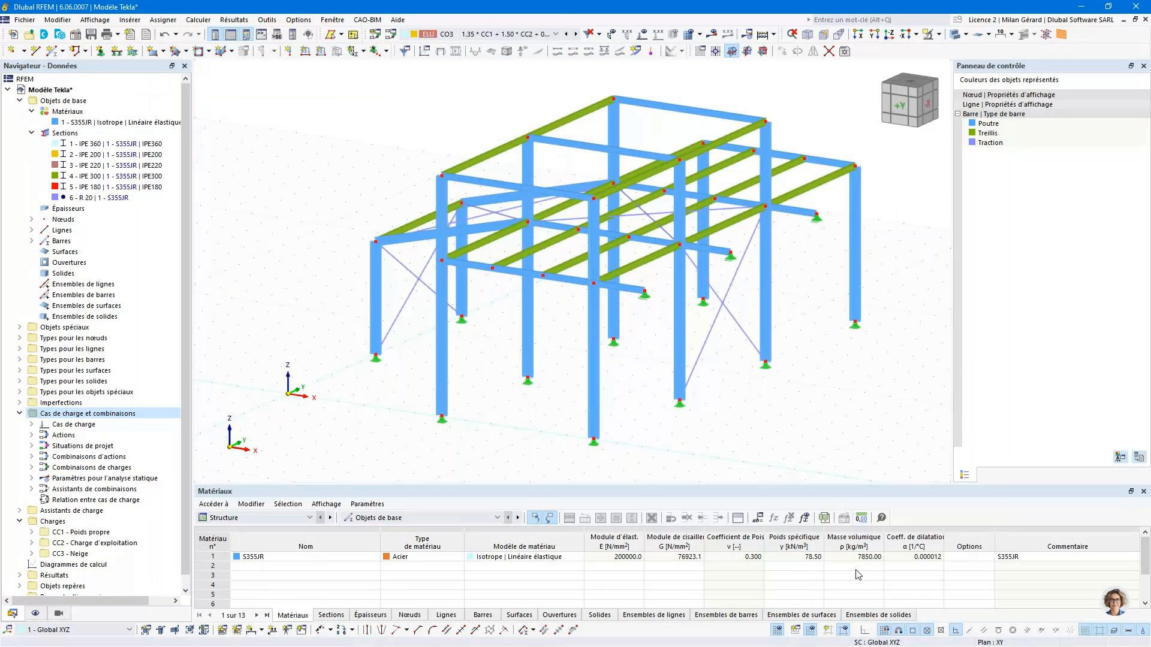
# - Make load case CC1 Poids propre active and turn on the display of loads in the model
pyautogui.click(465, 34)
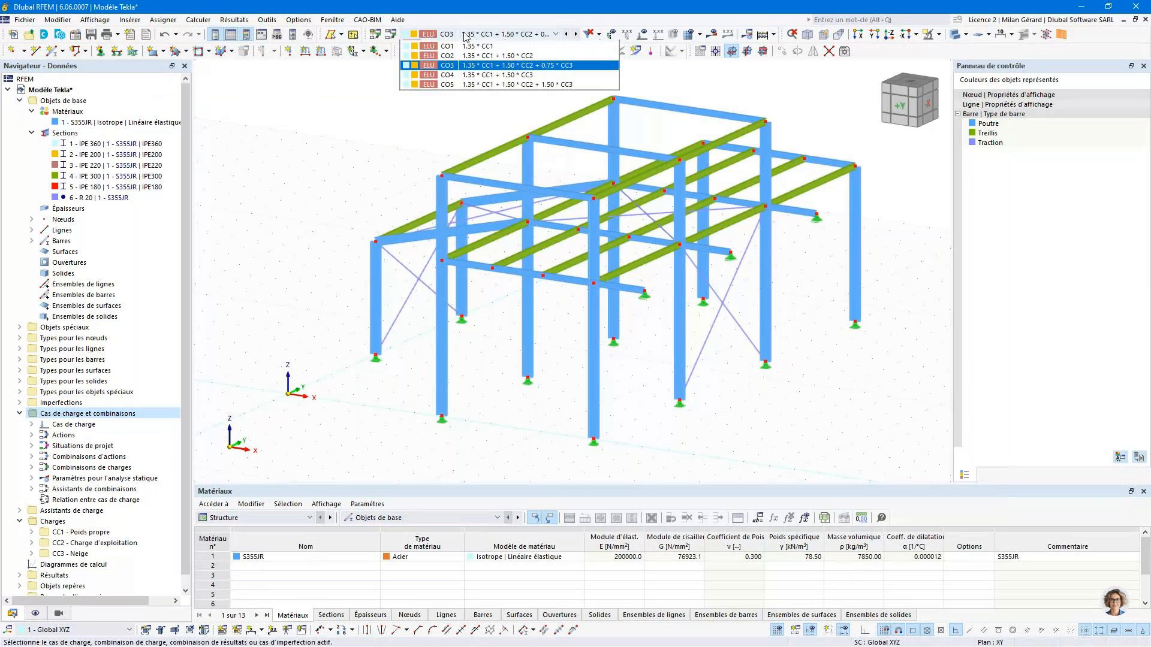
pyautogui.click(470, 46)
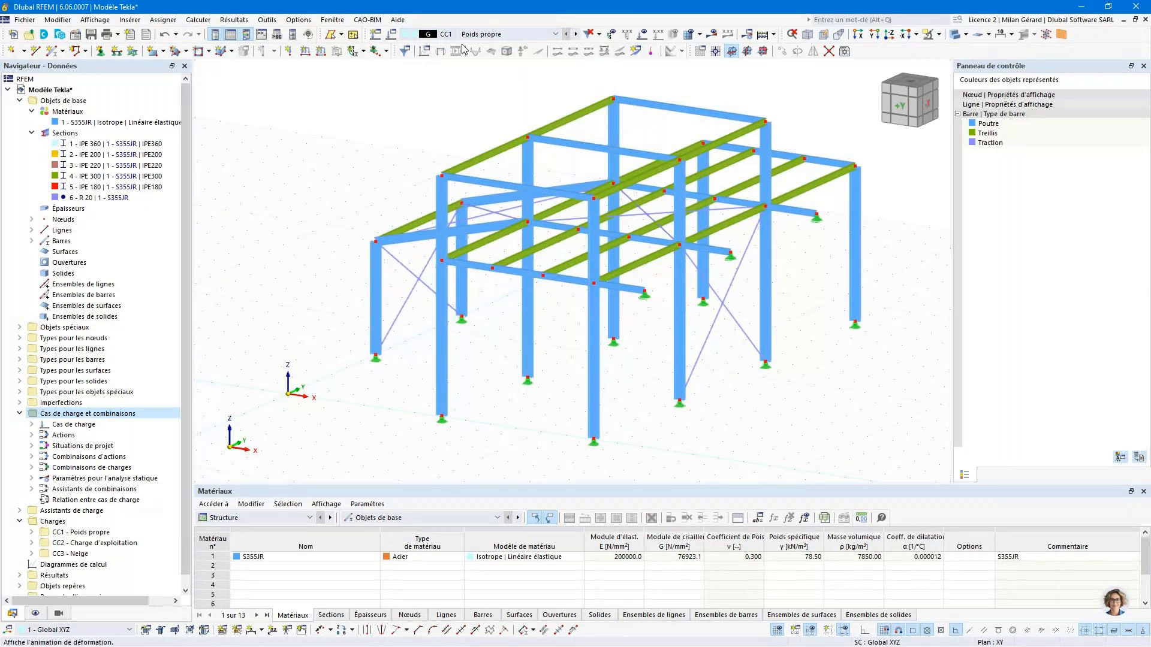
pyautogui.click(642, 35)
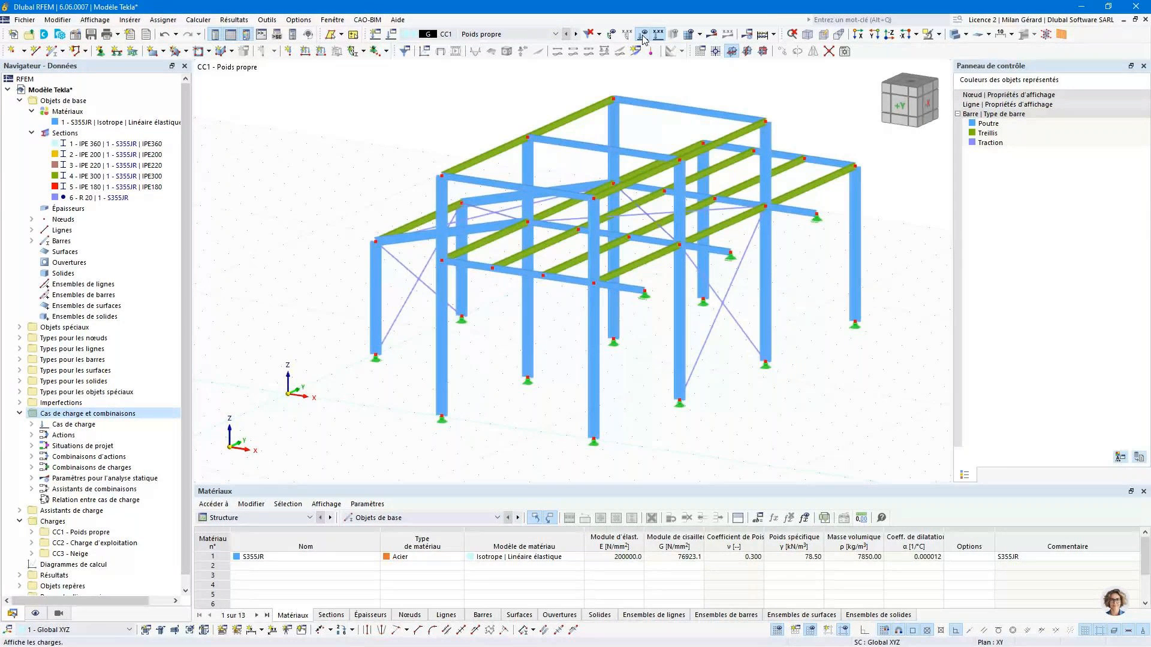
# - Show the self-weight loads on the members to inspect them, and hide them again
pyautogui.click(35, 614)
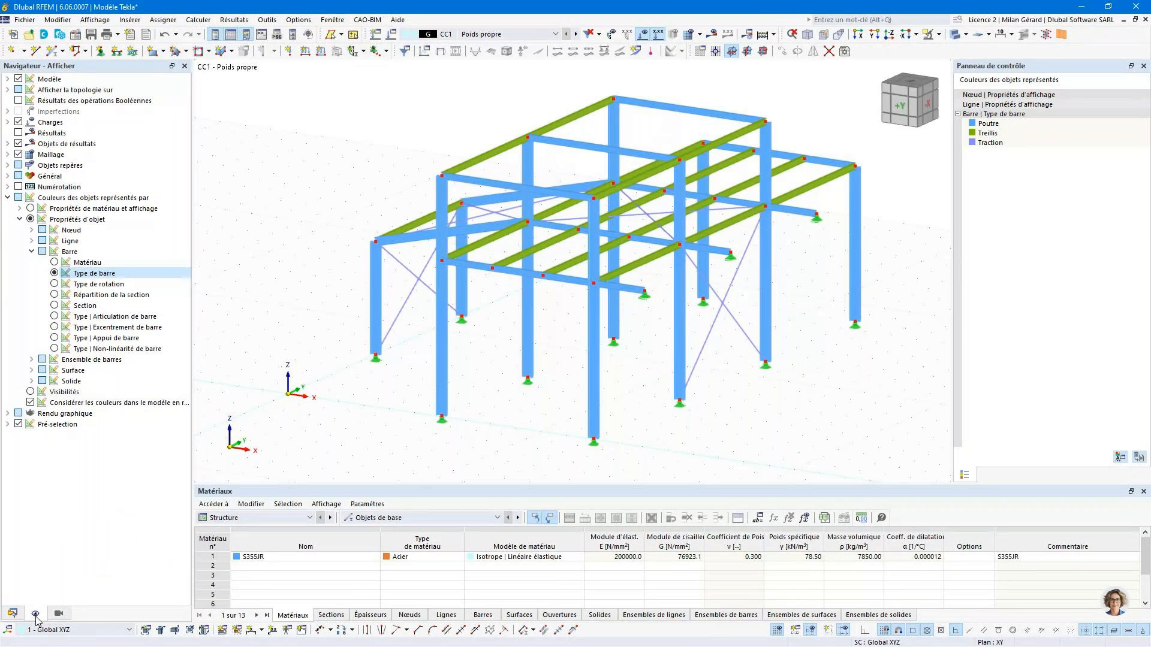
pyautogui.click(7, 198)
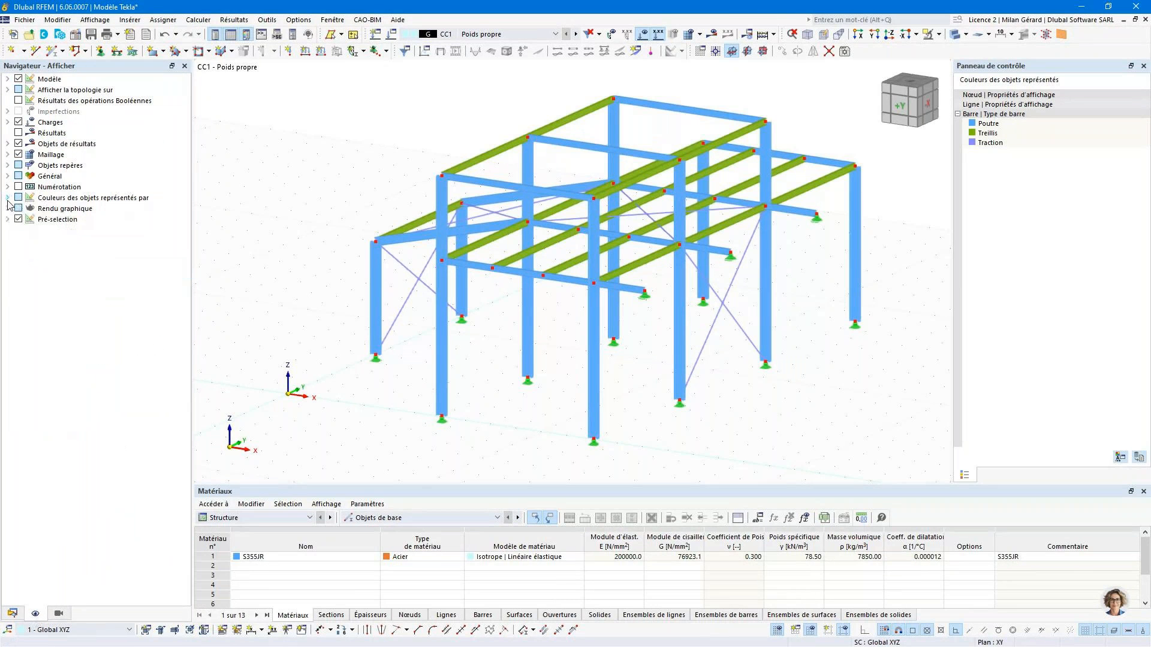
pyautogui.click(8, 122)
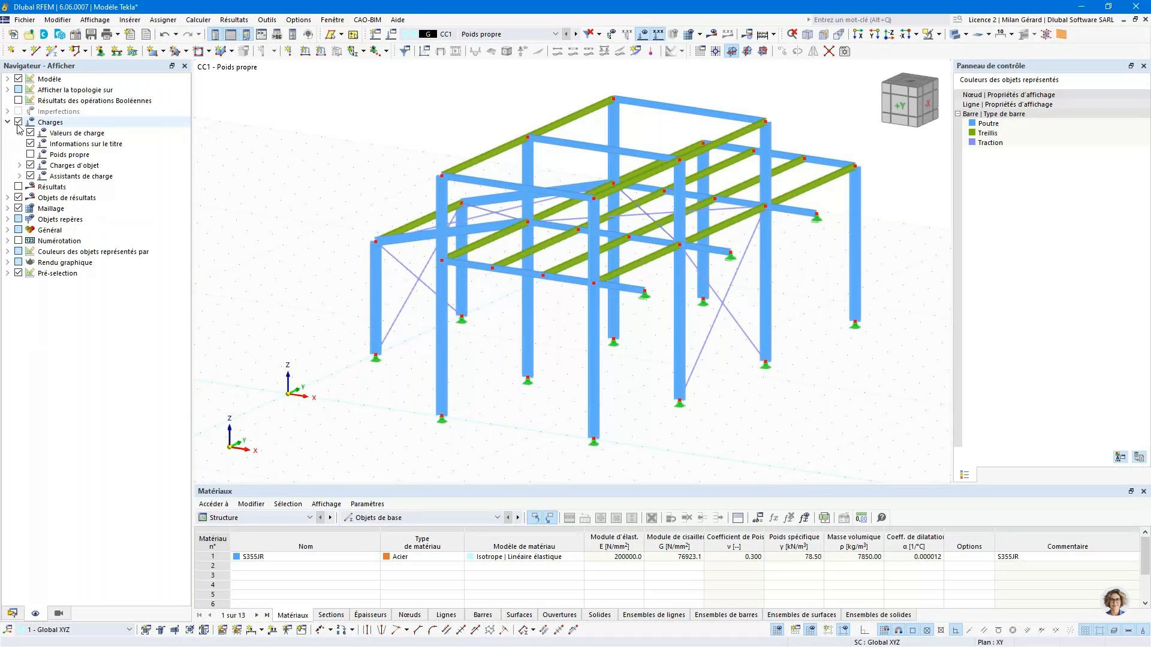
pyautogui.click(30, 155)
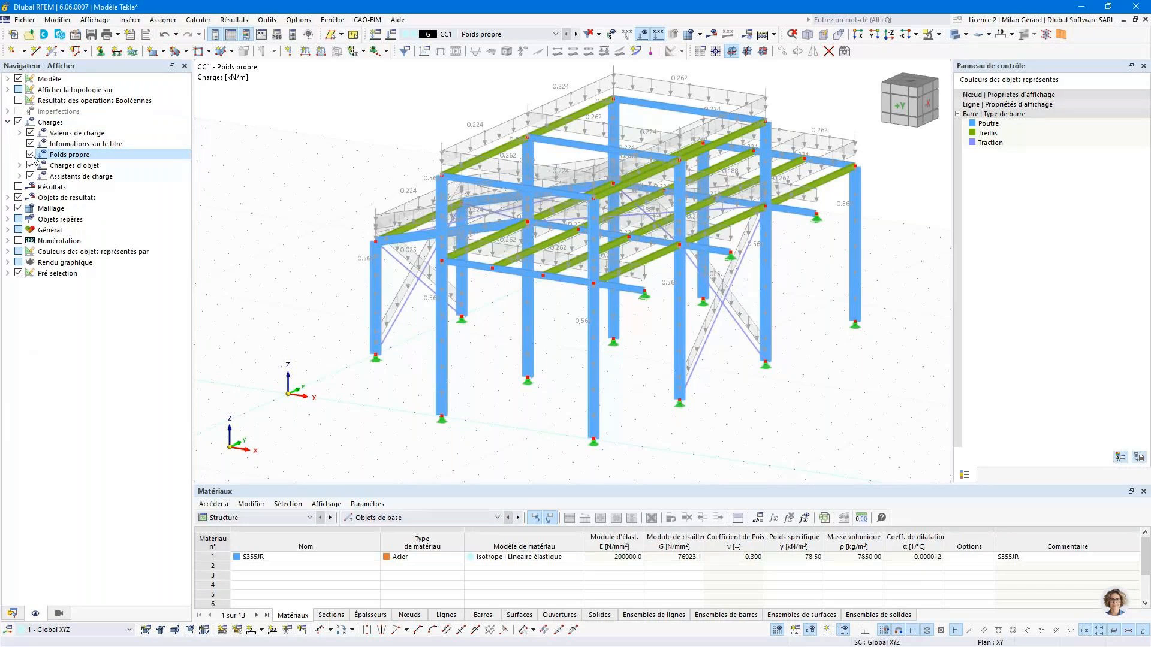
pyautogui.click(30, 155)
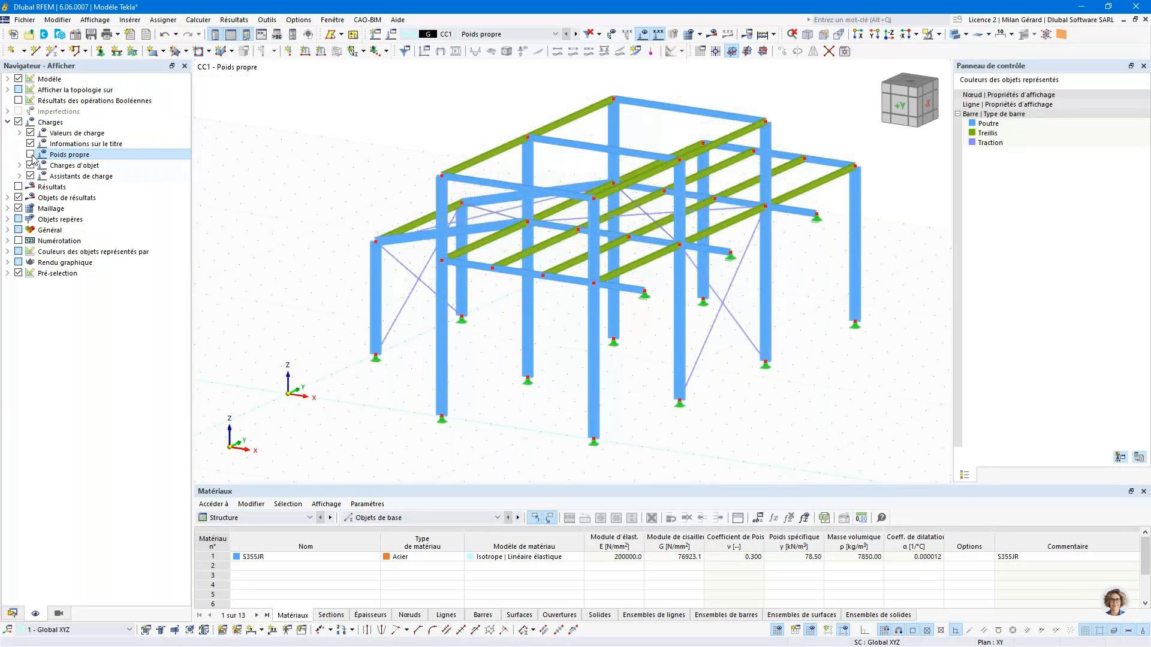
# - For load case CC2 Charge d'exploitation, create a surface-to-member load wizard with a uniform load of -5.00 kN/m² in direction ZA
pyautogui.click(576, 34)
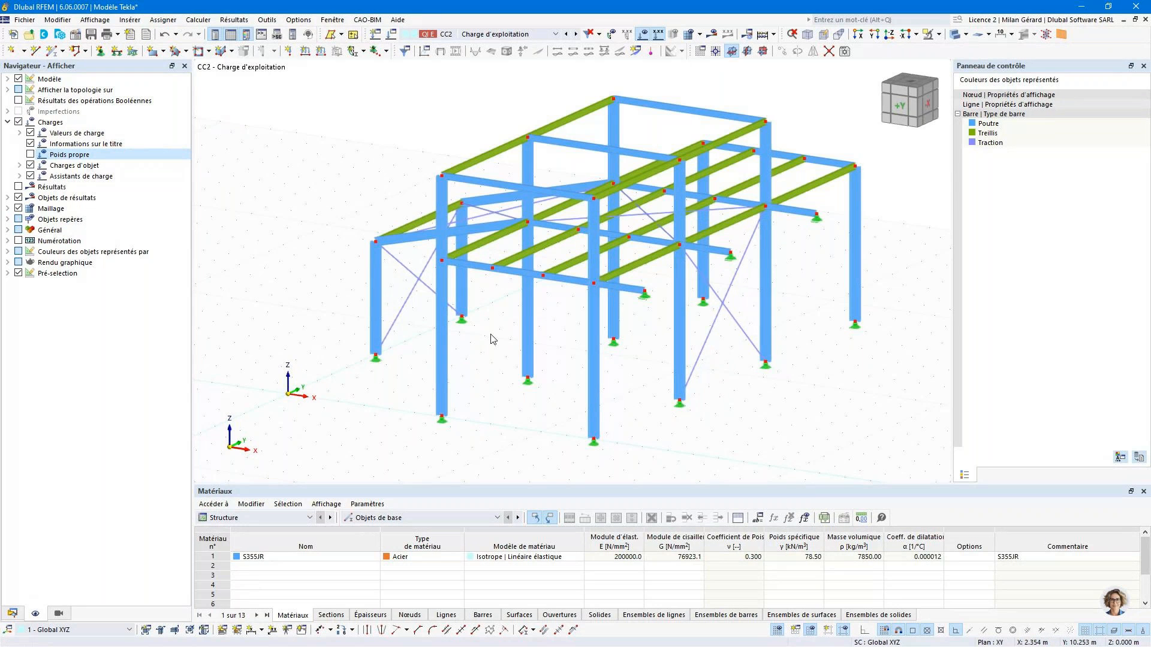
pyautogui.keyDown('ctrl'); pyautogui.moveTo(491, 335); pyautogui.dragTo(661, 307, button='middle'); pyautogui.keyUp('ctrl')
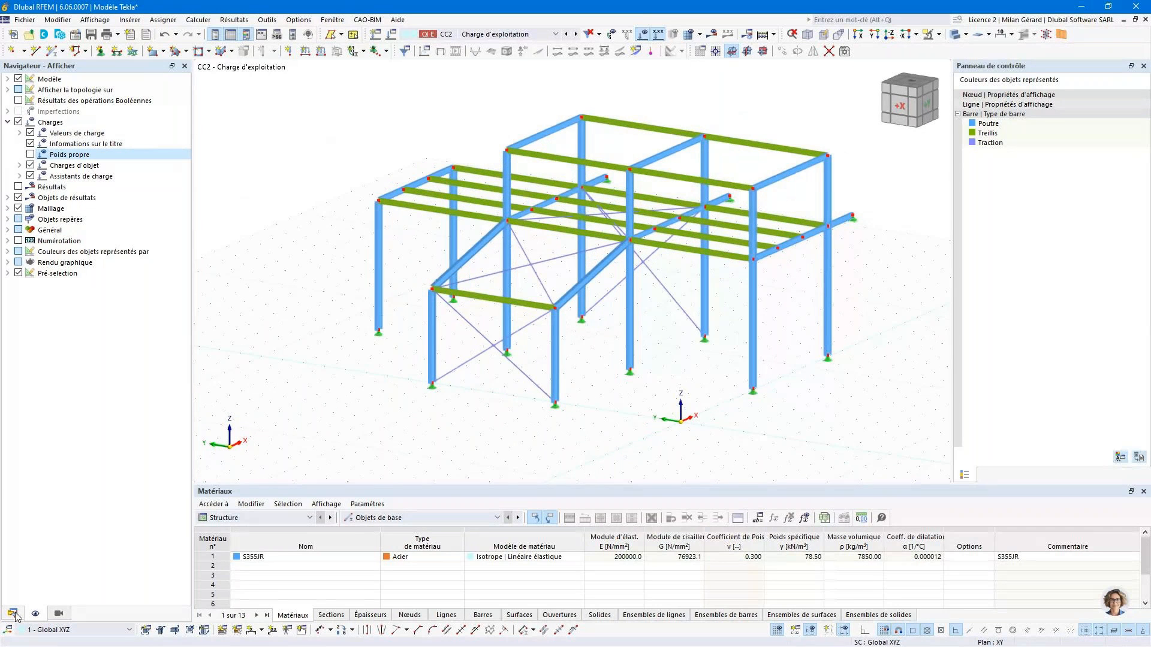
pyautogui.click(12, 613)
pyautogui.click(20, 510)
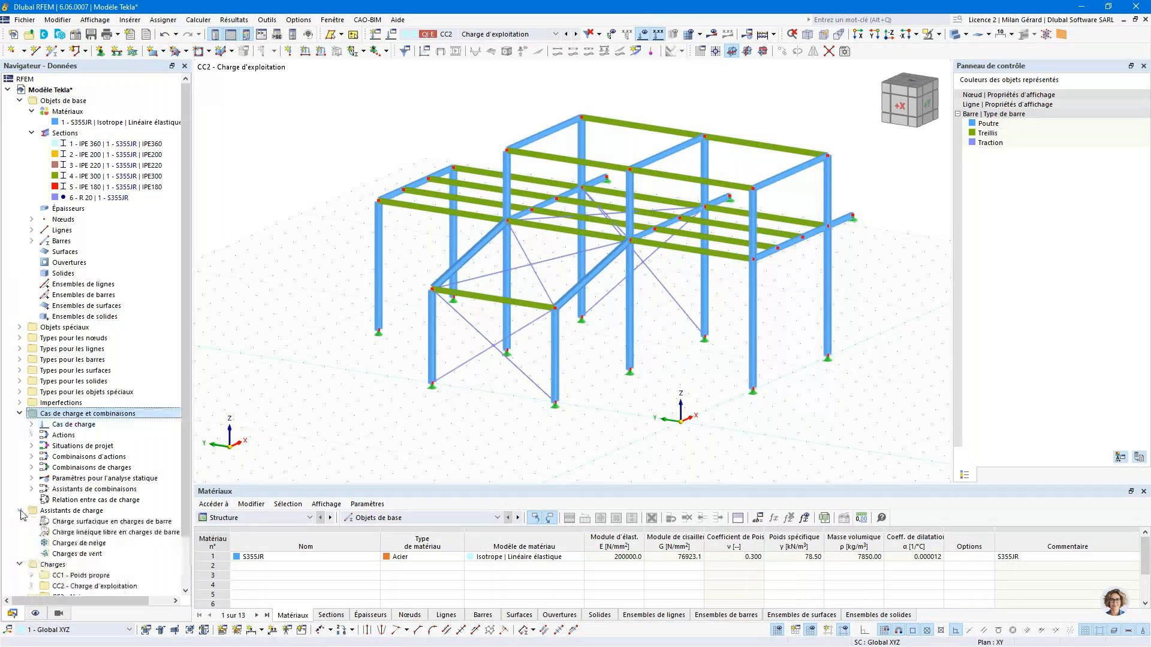
pyautogui.click(54, 512)
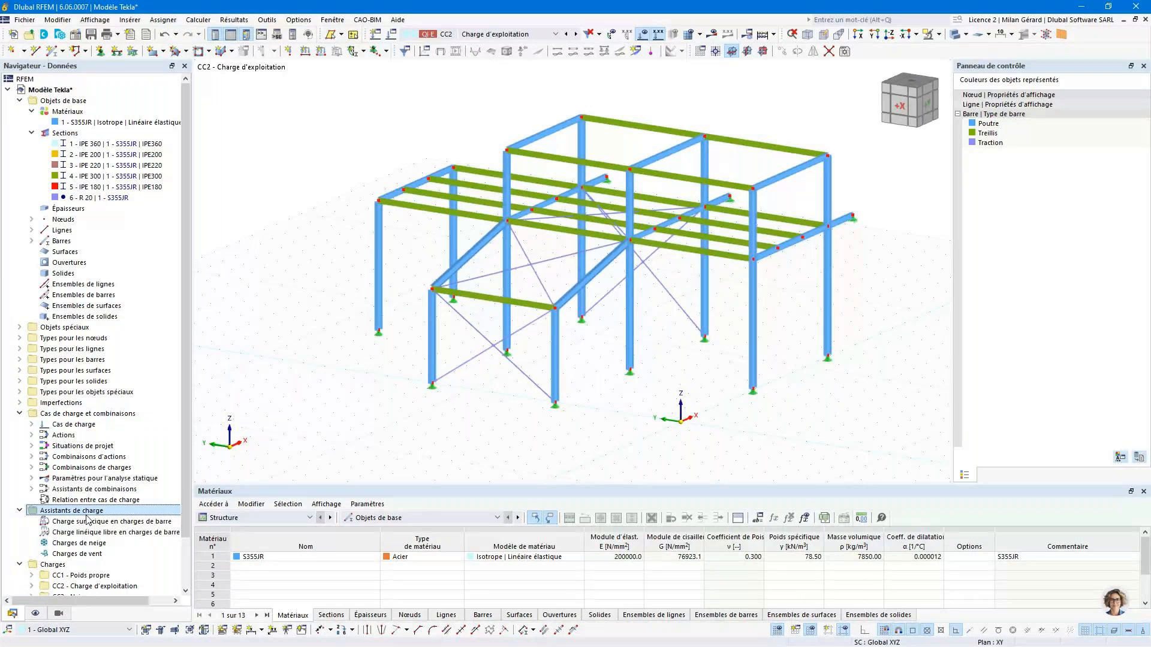
pyautogui.click(114, 522)
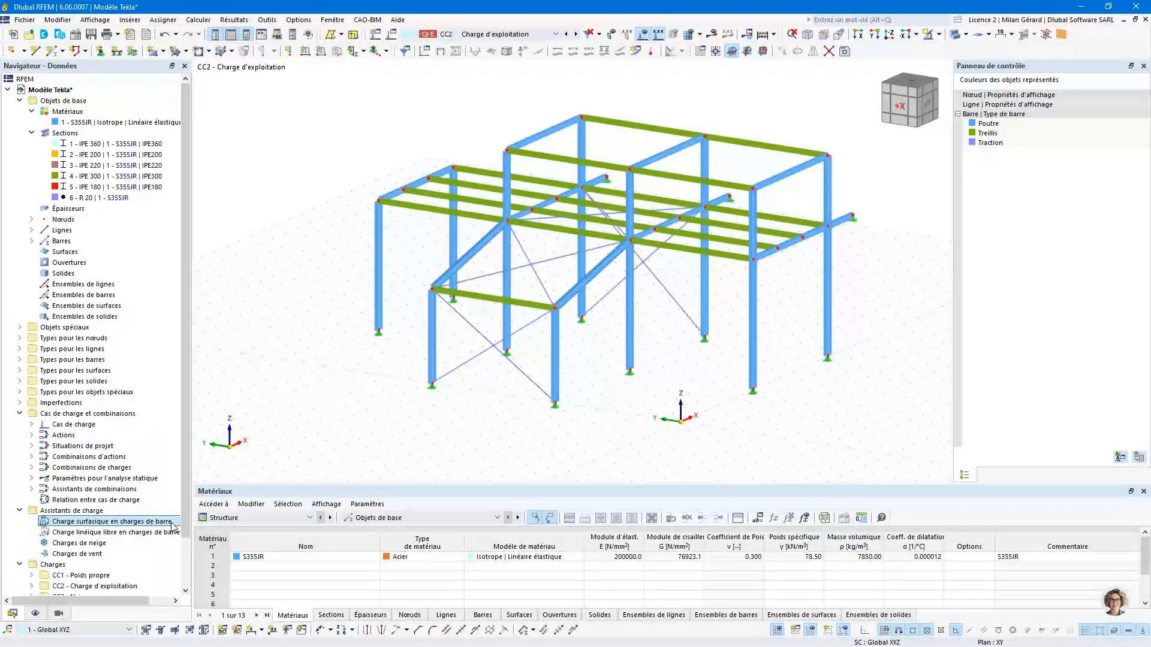
pyautogui.doubleClick(171, 525)
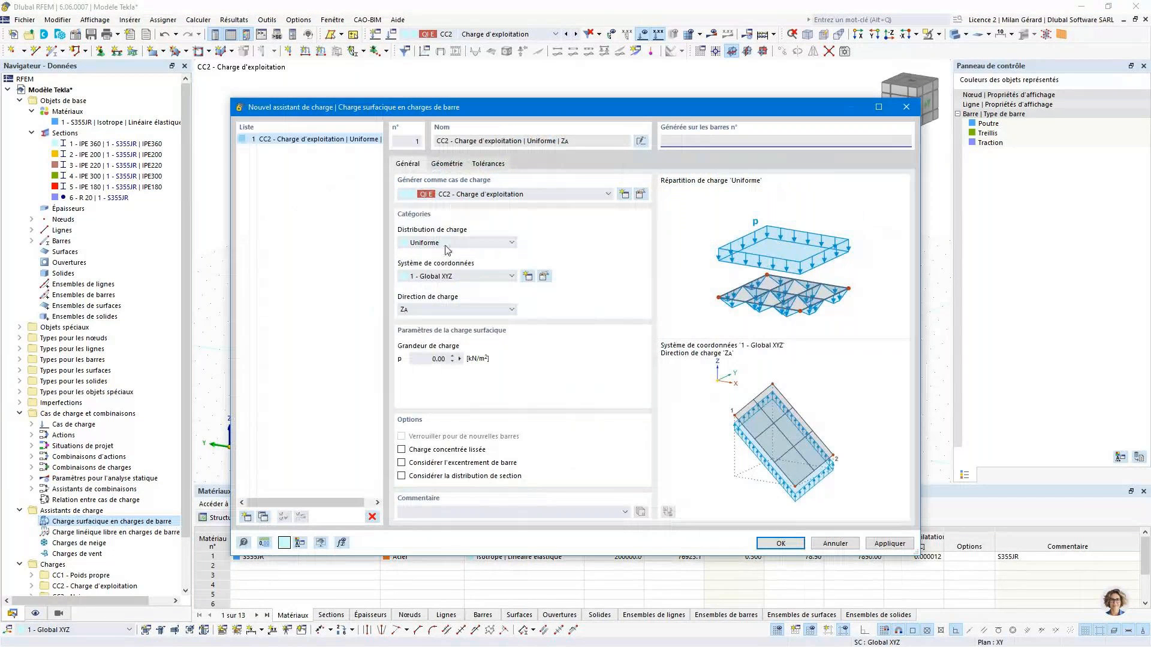
pyautogui.click(436, 359)
pyautogui.press('BackSpace')
# - Define the load plane by corner nodes 8, 2, 6 and 12 on the intermediate floor and apply the load wizard
pyautogui.click(445, 166)
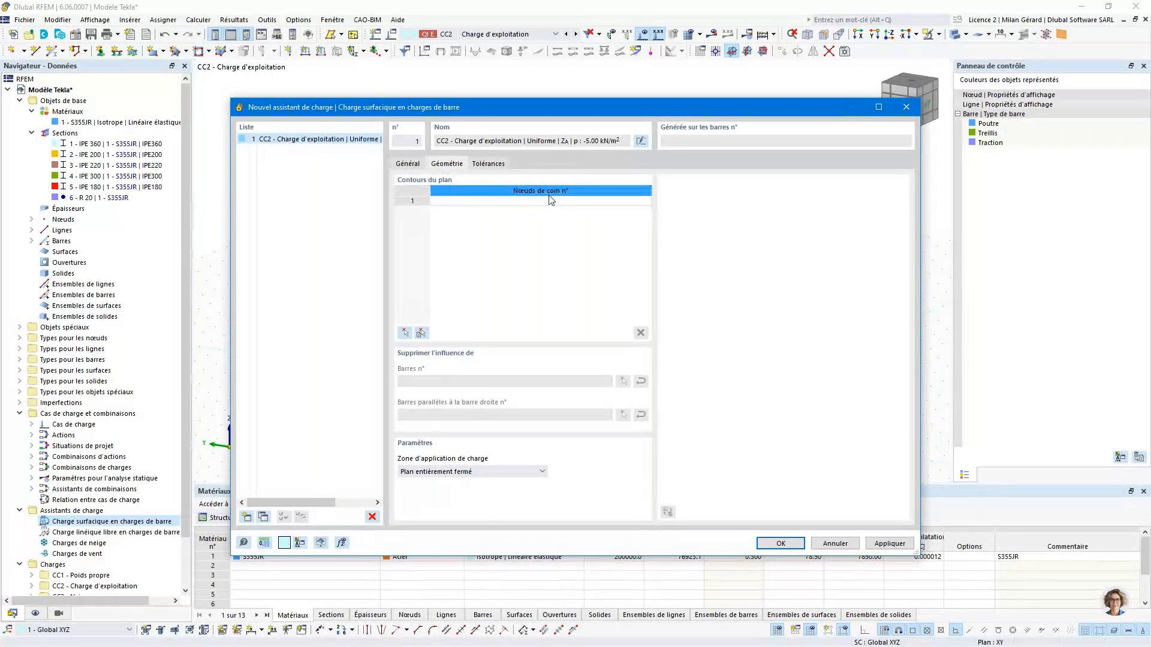
pyautogui.click(406, 332)
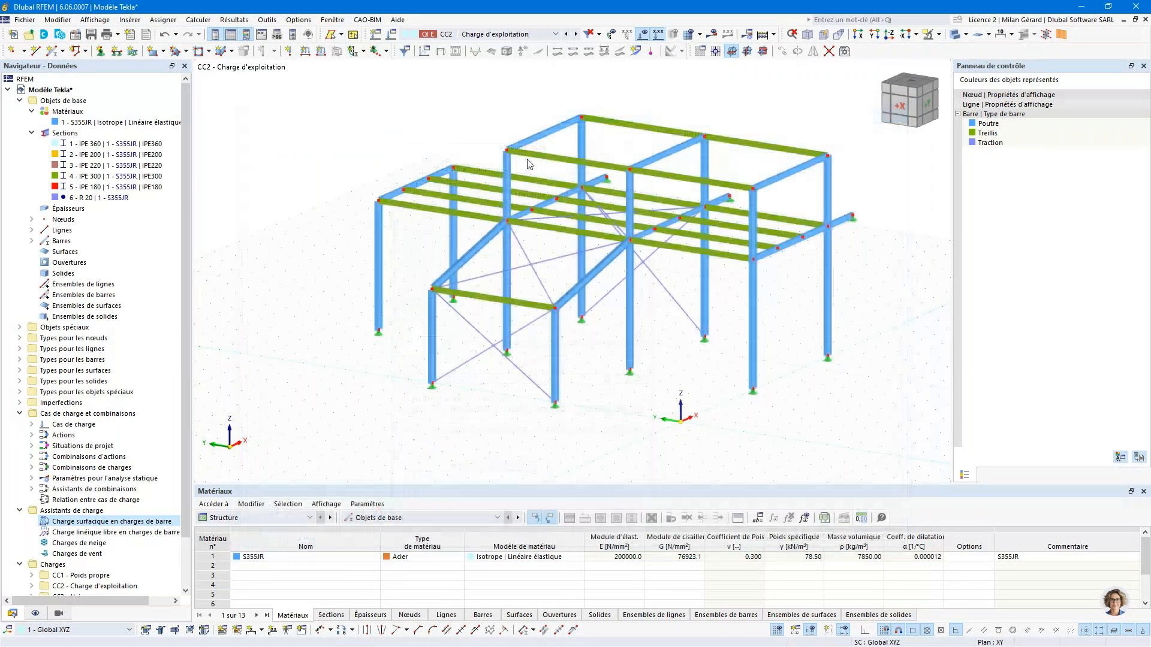
pyautogui.click(580, 188)
pyautogui.click(508, 220)
pyautogui.click(827, 226)
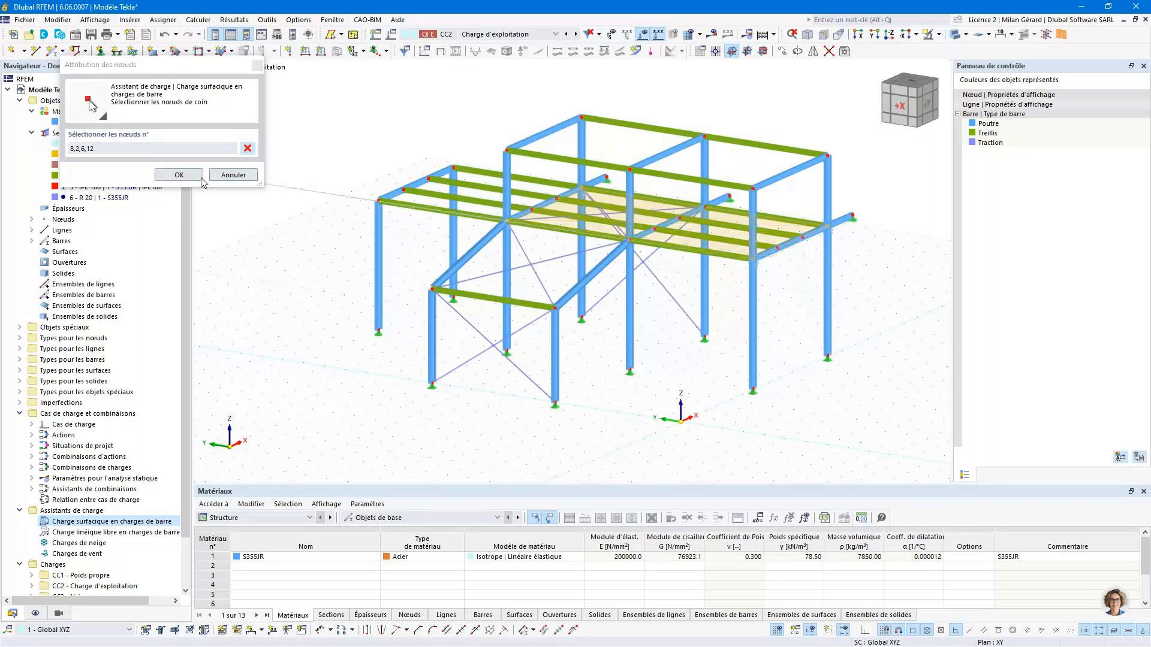
pyautogui.click(753, 259)
pyautogui.click(182, 174)
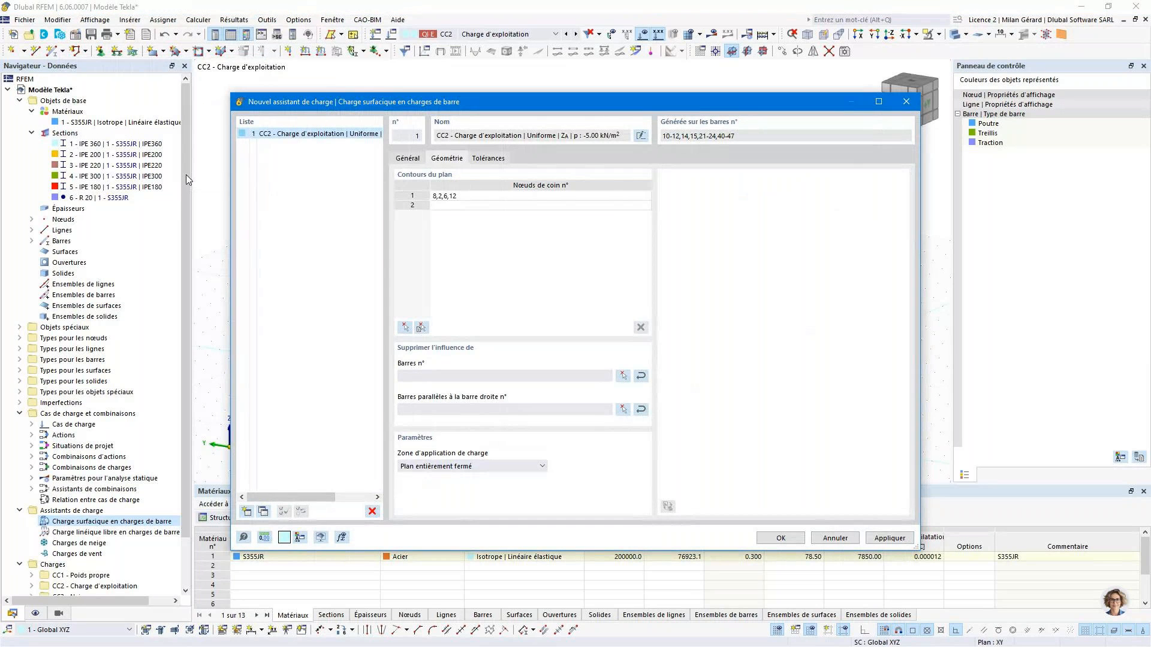
pyautogui.click(876, 538)
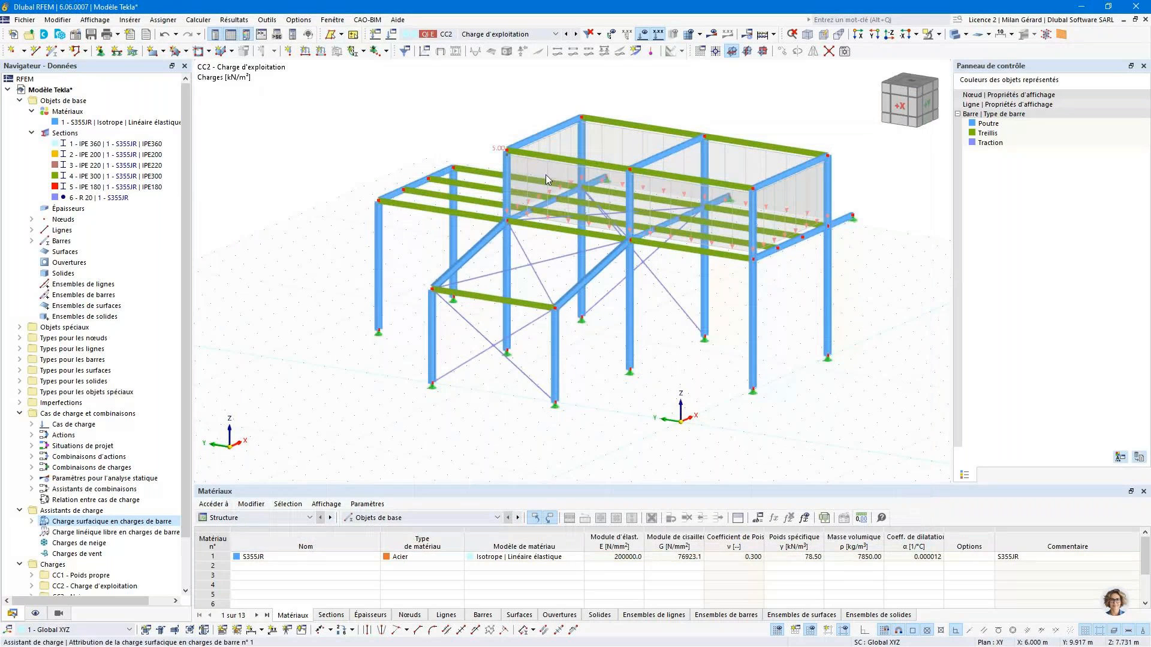
# - Show the member loads generated by the CC2 load wizard separately, adjust their display size and inspect their distribution on the intermediate floor
pyautogui.rightClick(549, 174)
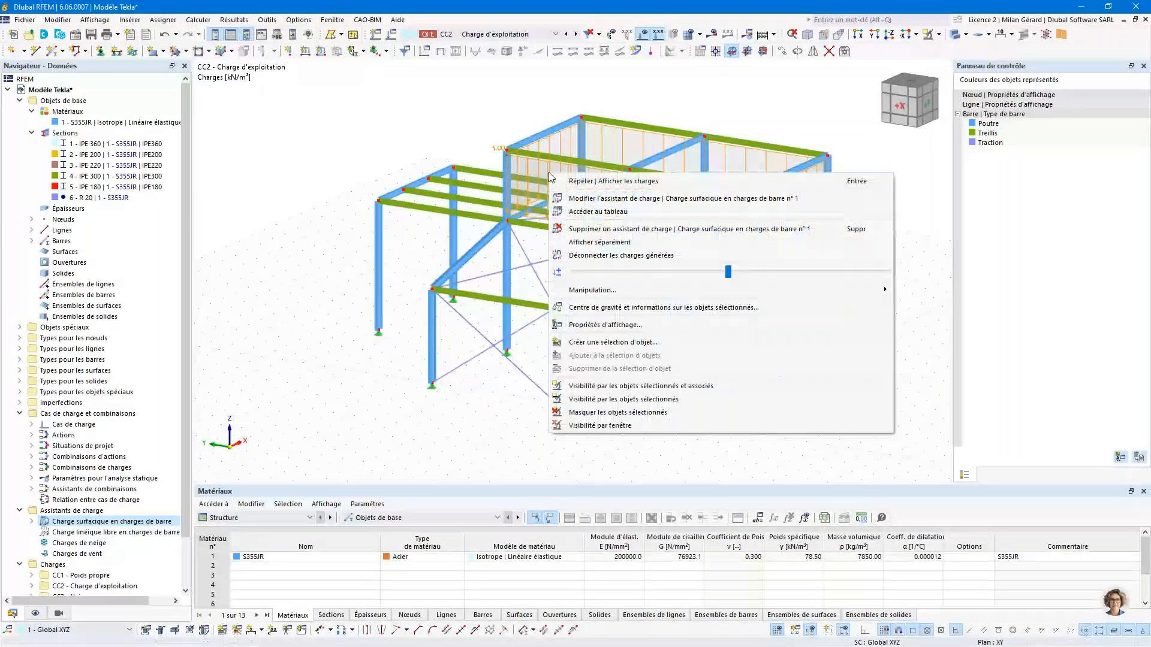
pyautogui.click(601, 243)
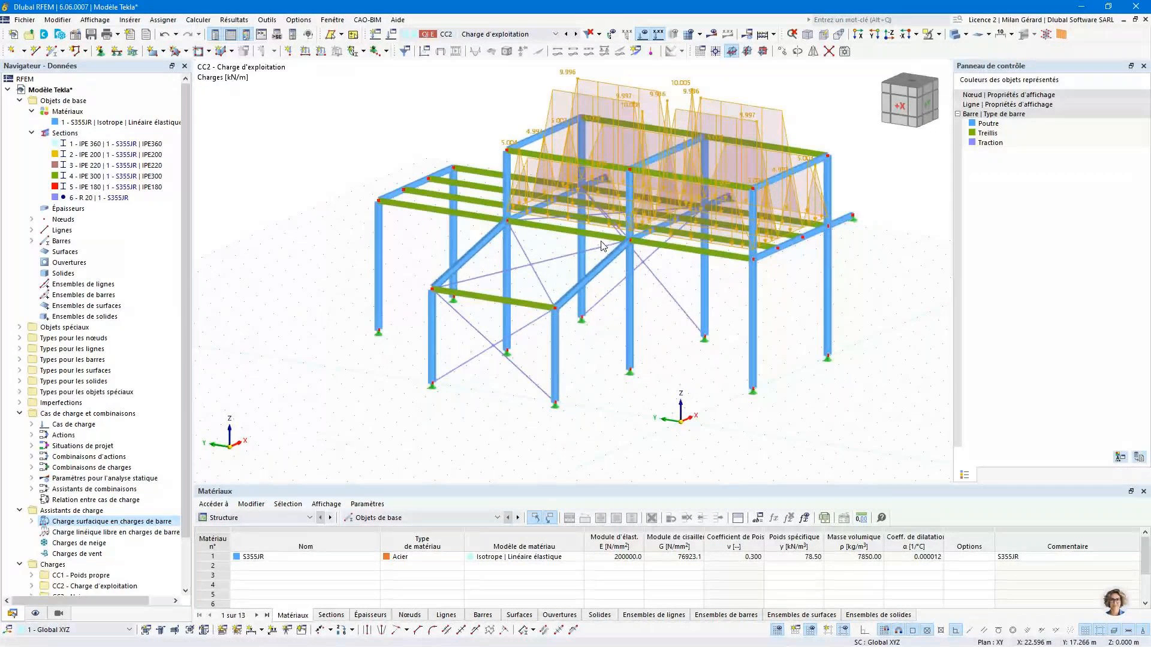
pyautogui.moveTo(601, 242); pyautogui.dragTo(707, 180, button='middle')
pyautogui.rightClick(708, 179)
pyautogui.click(815, 248)
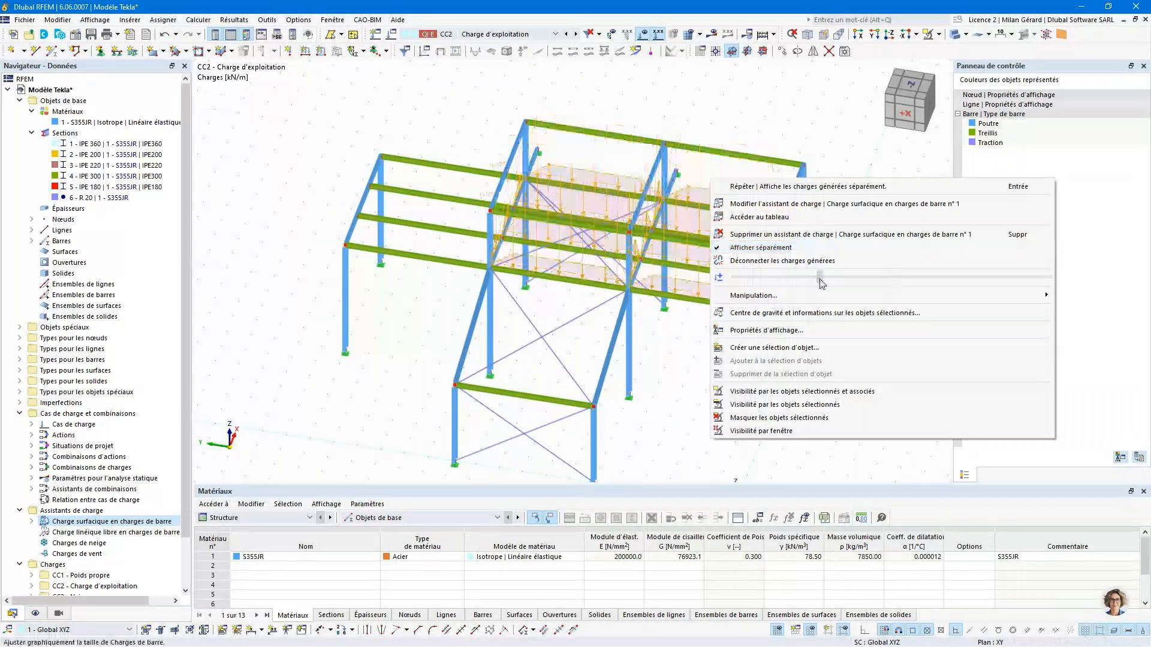
pyautogui.moveTo(641, 249); pyautogui.dragTo(589, 284, button='middle')
pyautogui.scroll(5, 593, 270)
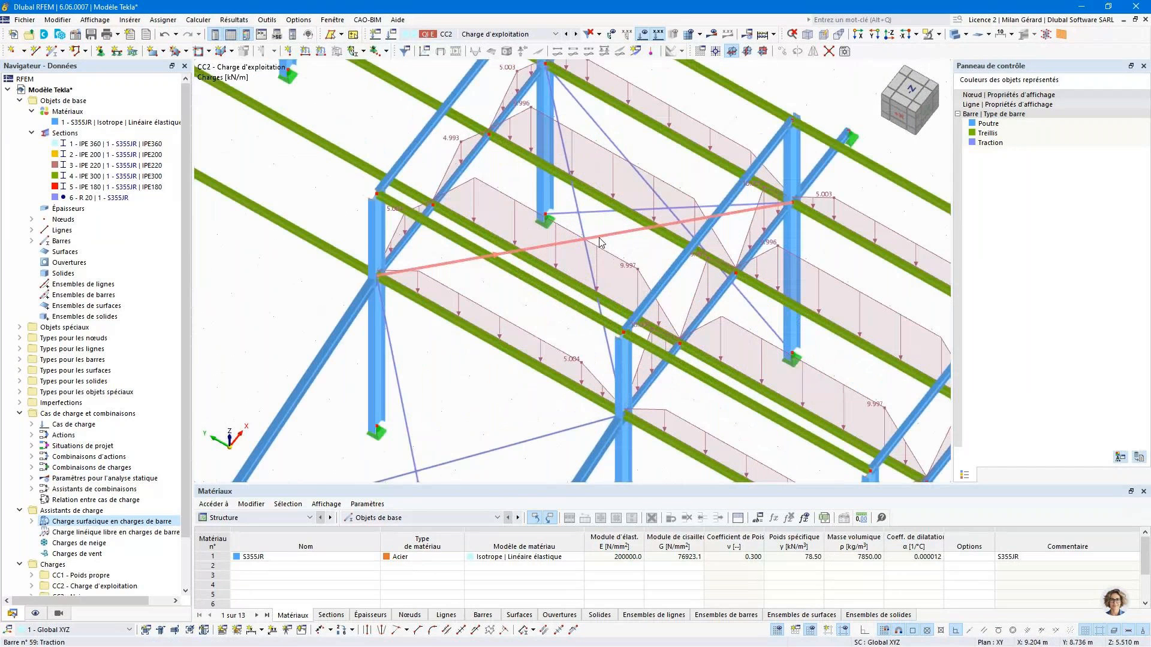
pyautogui.scroll(-5, 582, 234)
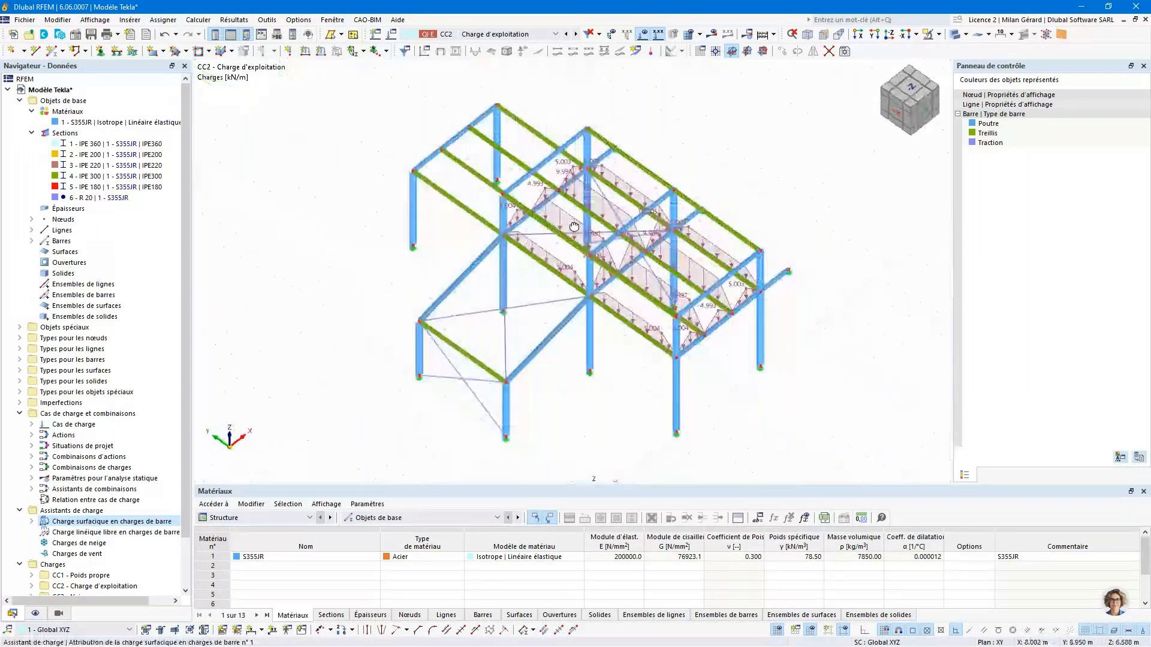
pyautogui.moveTo(573, 226); pyautogui.dragTo(592, 191, button='middle')
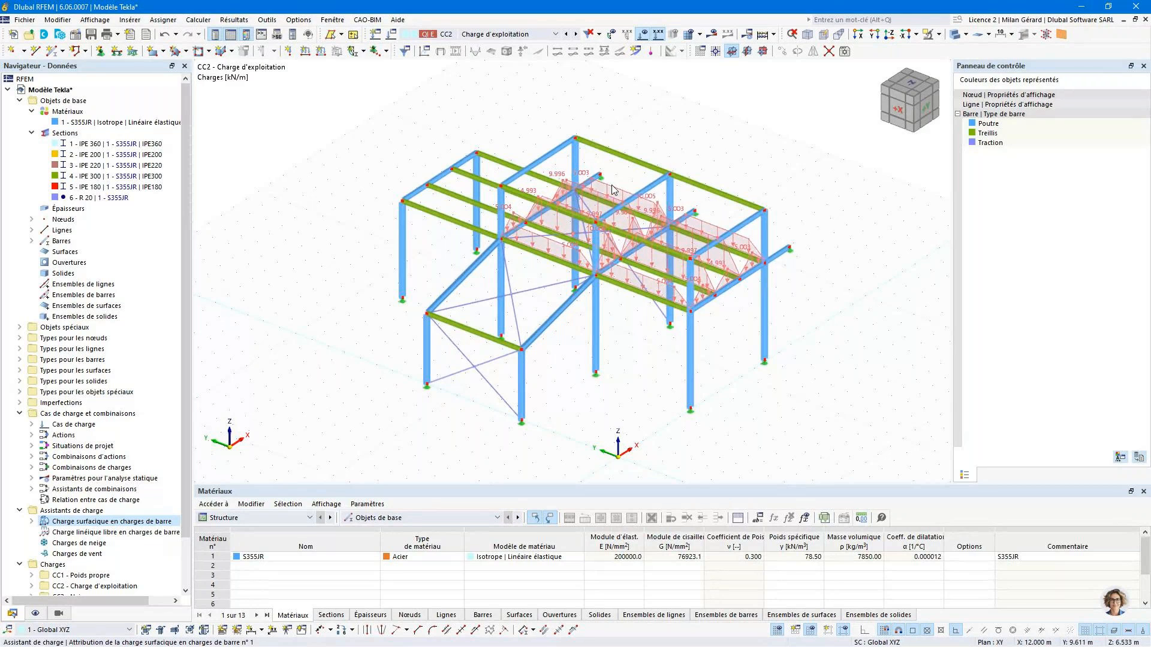
pyautogui.rightClick(613, 189)
pyautogui.click(643, 261)
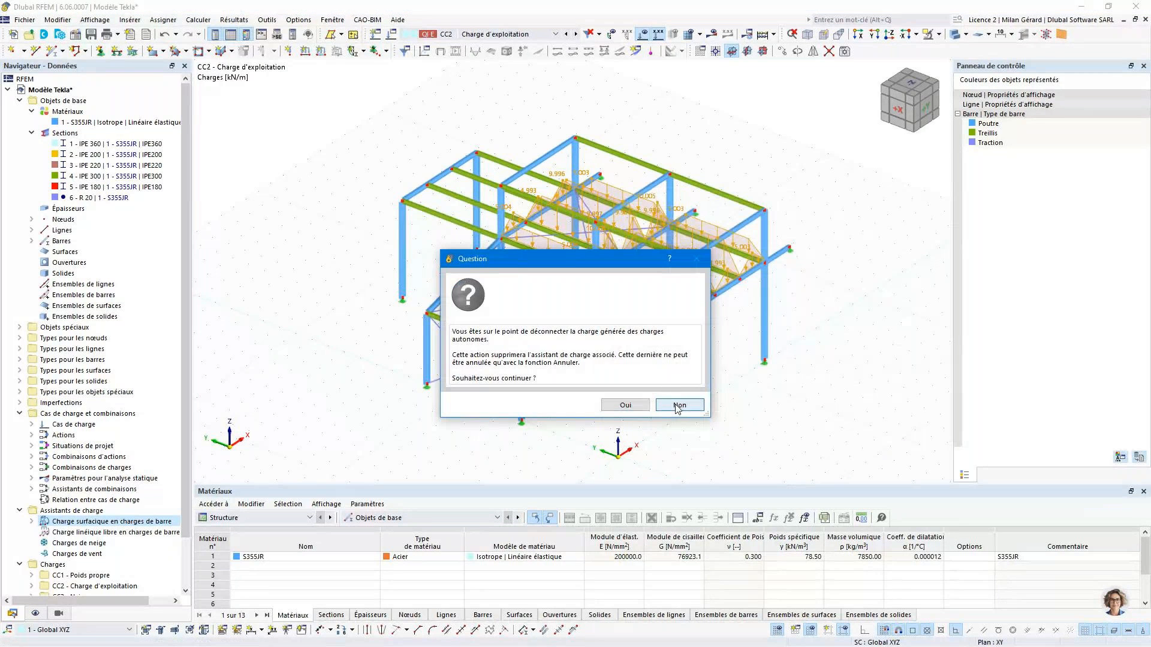
pyautogui.click(677, 406)
# - Switch the CC2 load wizard back to its surface load display and reduce the size at which the load is drawn
pyautogui.rightClick(612, 190)
pyautogui.click(646, 255)
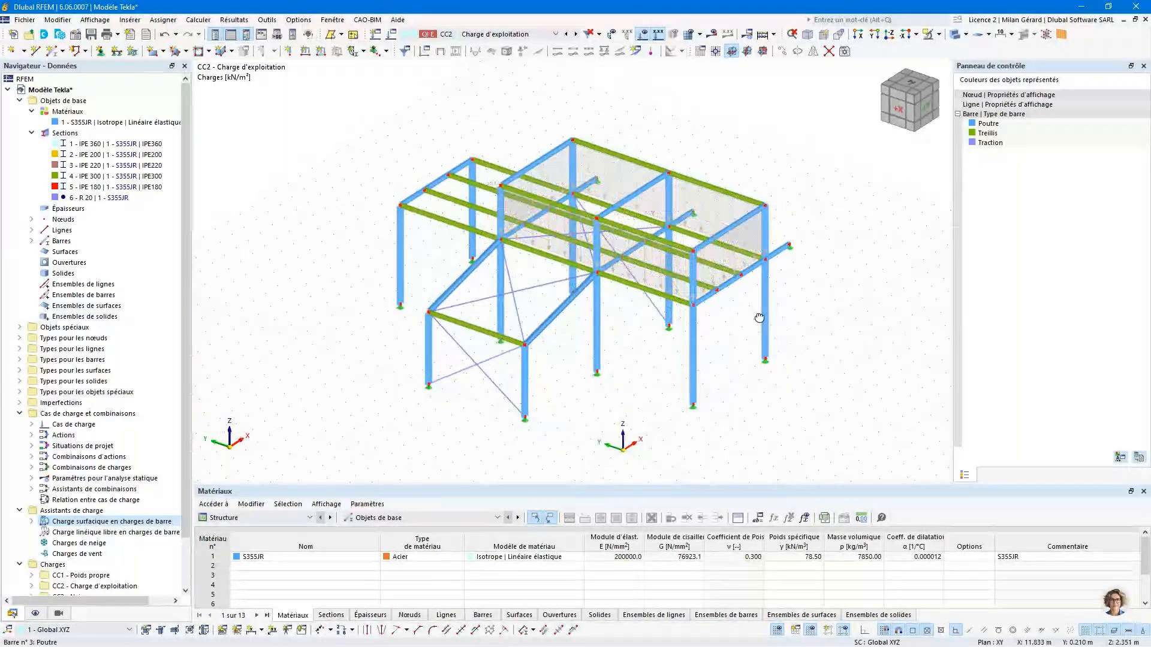
pyautogui.keyDown('ctrl'); pyautogui.moveTo(759, 318); pyautogui.dragTo(763, 311, button='middle'); pyautogui.keyUp('ctrl')
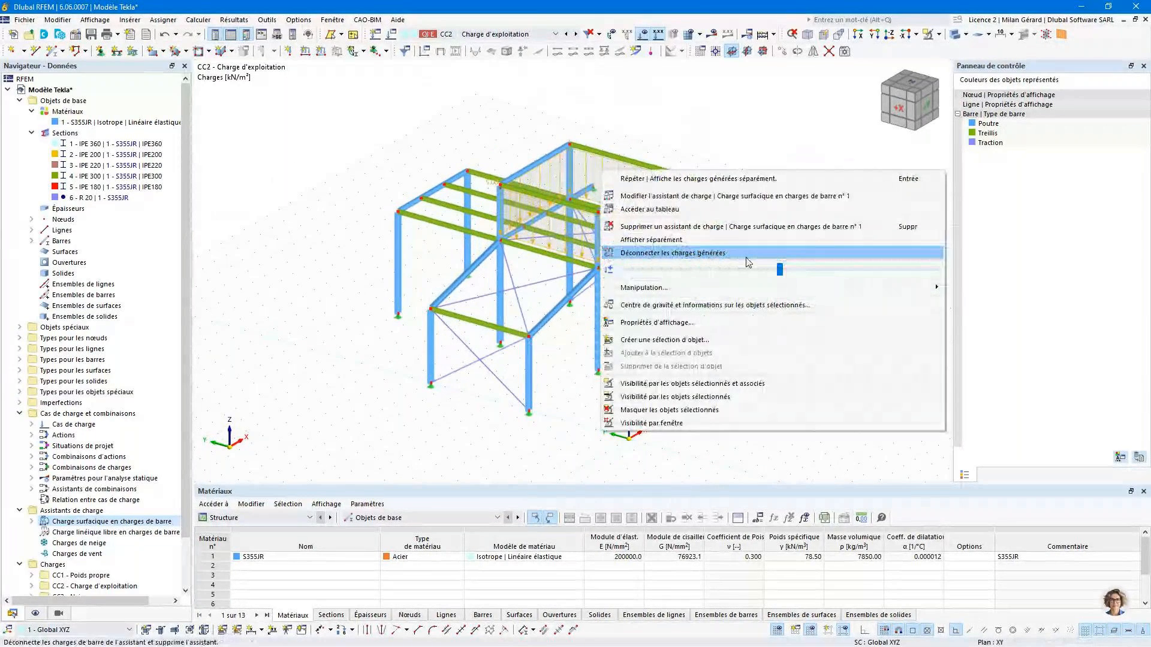
pyautogui.click(777, 265)
pyautogui.keyDown('ctrl'); pyautogui.moveTo(709, 326); pyautogui.dragTo(740, 308, button='middle'); pyautogui.keyUp('ctrl')
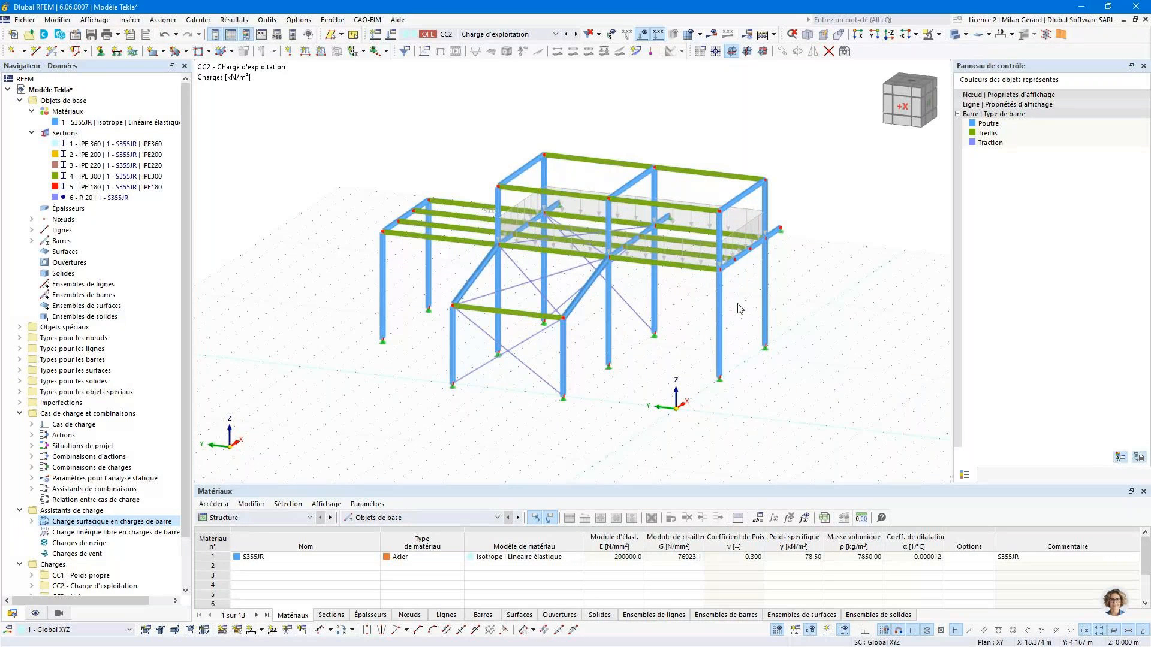
# - For load case CC3 Neige, create a Terrasse/à un seul versant snow load wizard with roof corner nodes 31, 33, 29 and 28
pyautogui.click(576, 34)
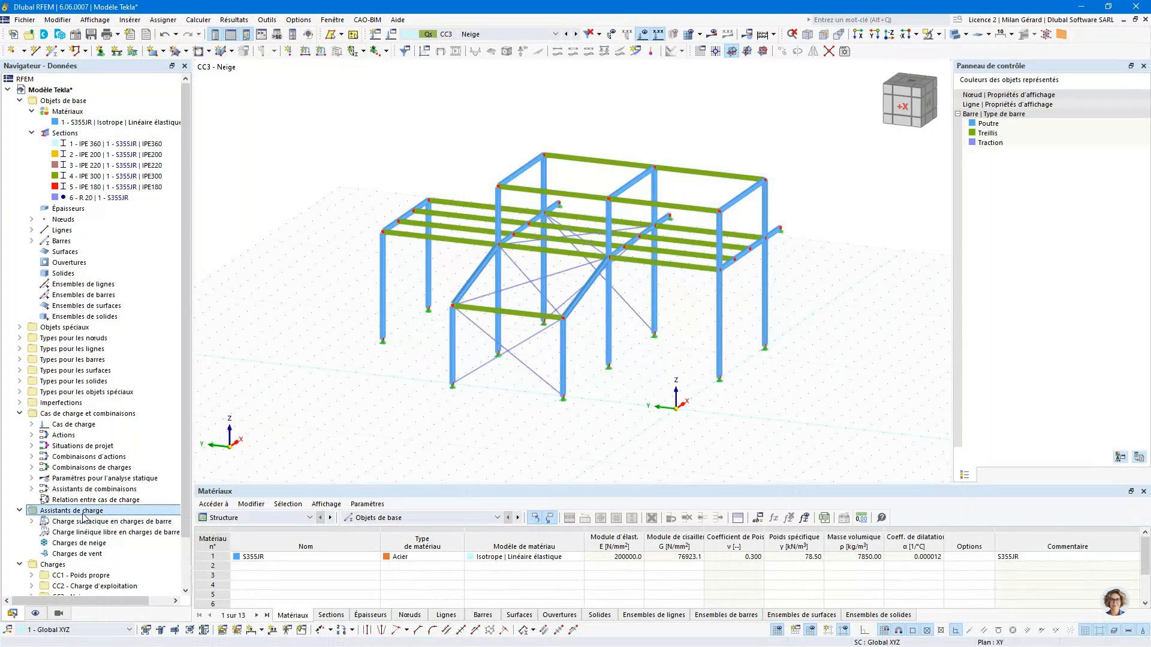
pyautogui.click(98, 544)
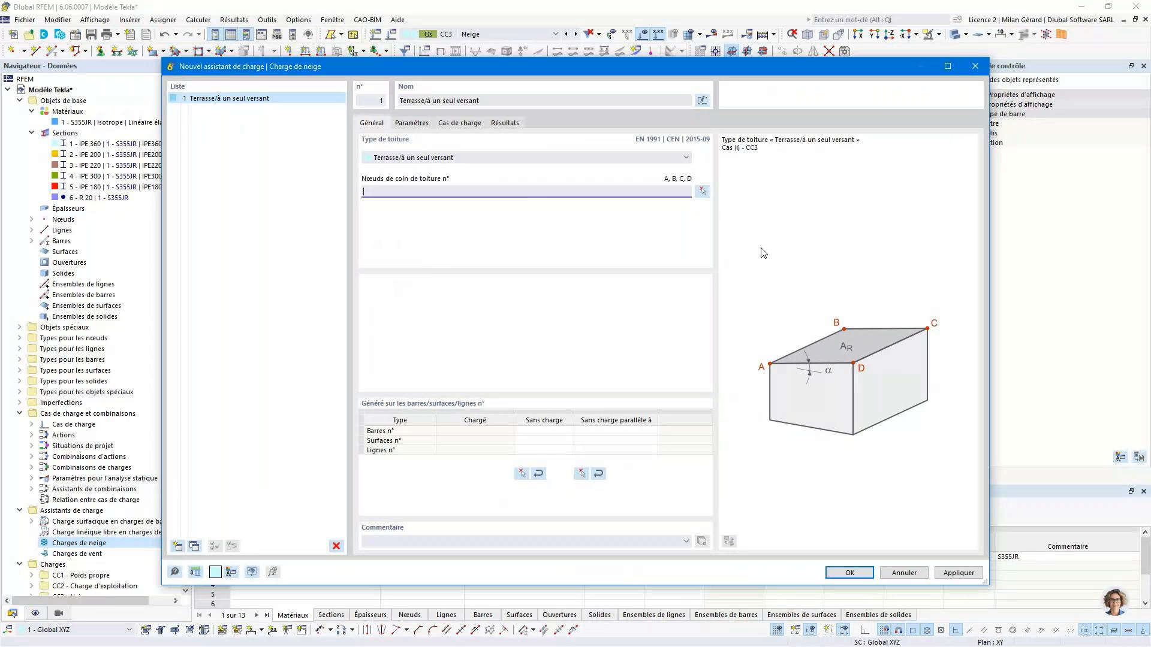
pyautogui.click(702, 190)
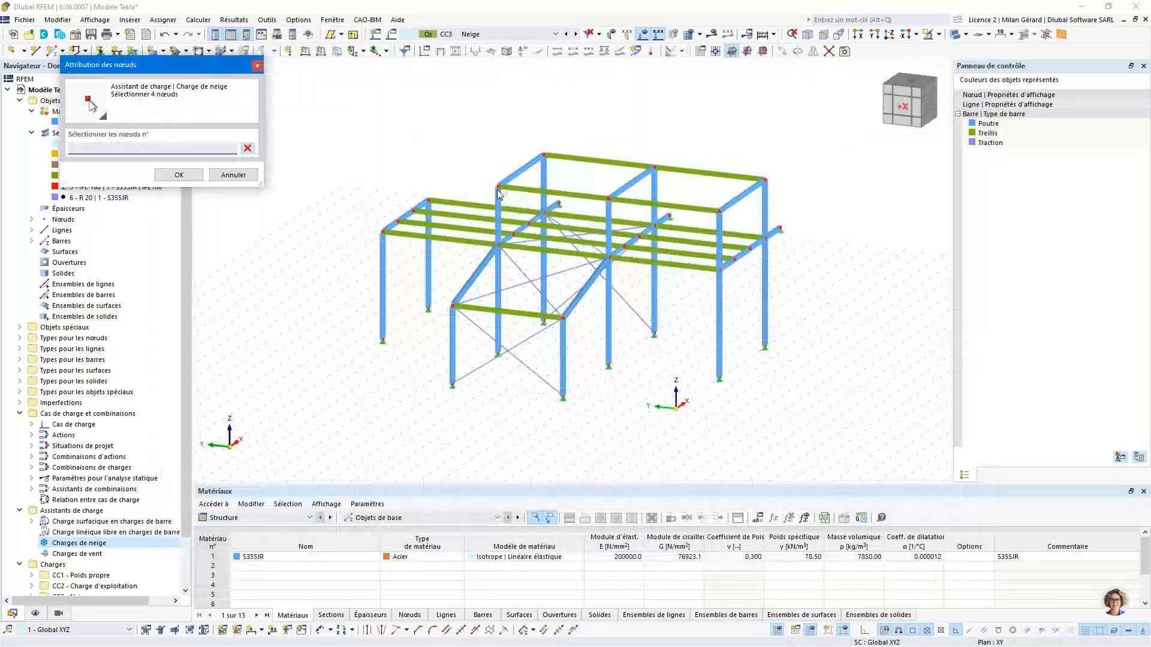
pyautogui.click(498, 187)
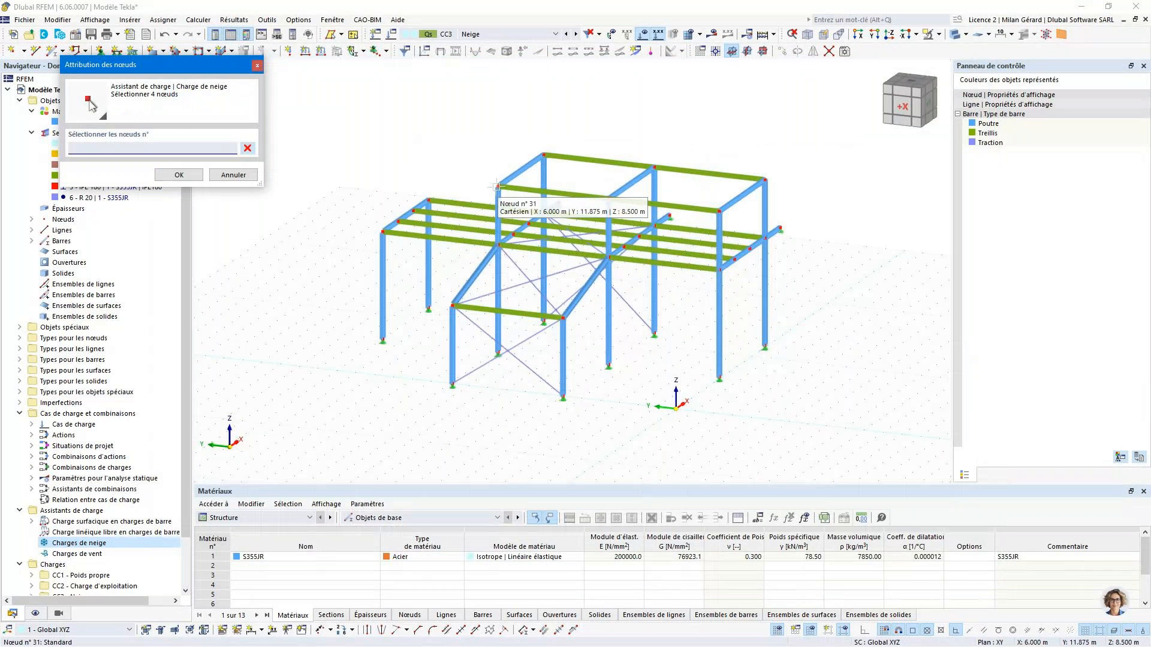
pyautogui.click(544, 155)
pyautogui.click(765, 179)
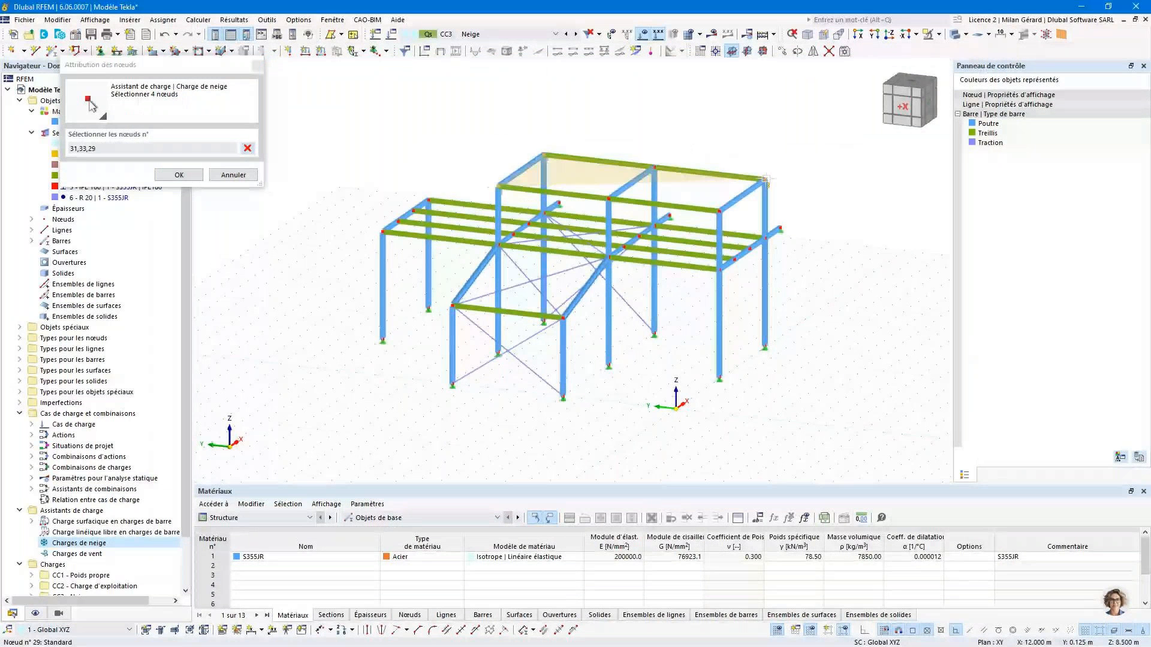
pyautogui.click(718, 211)
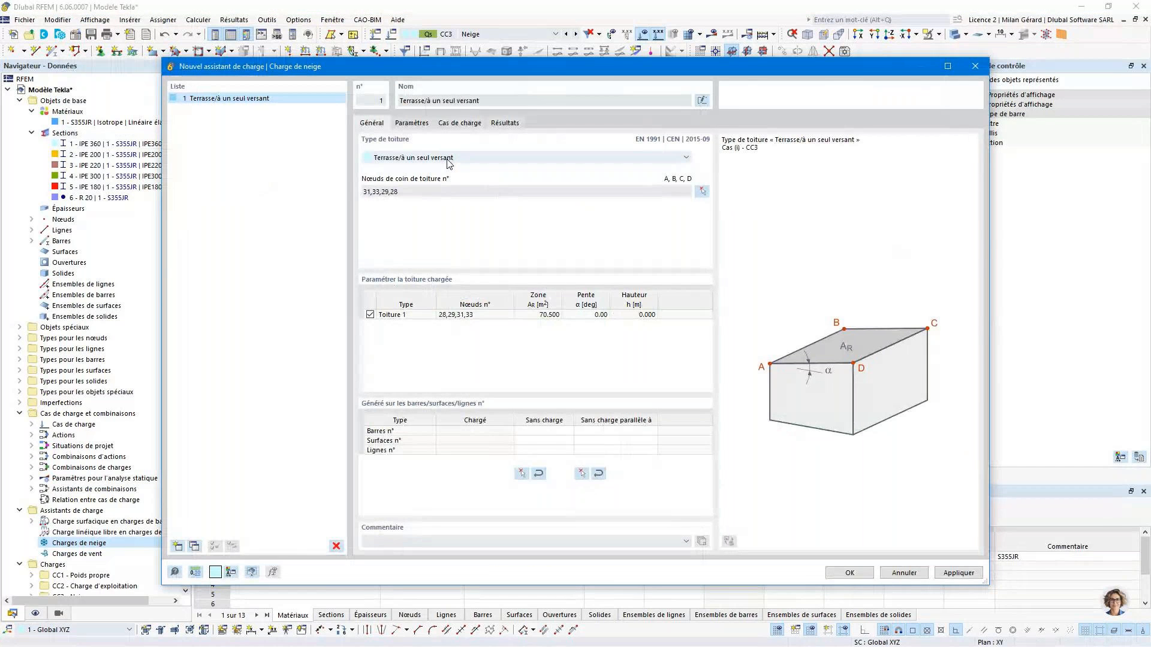
pyautogui.click(412, 122)
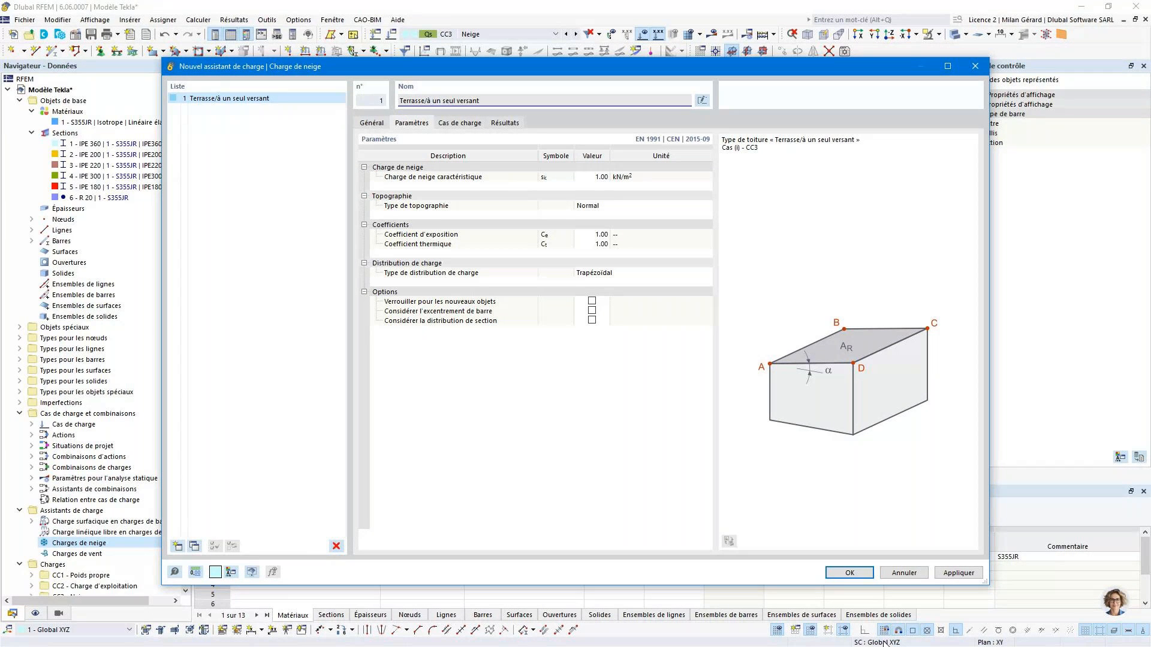
pyautogui.click(850, 572)
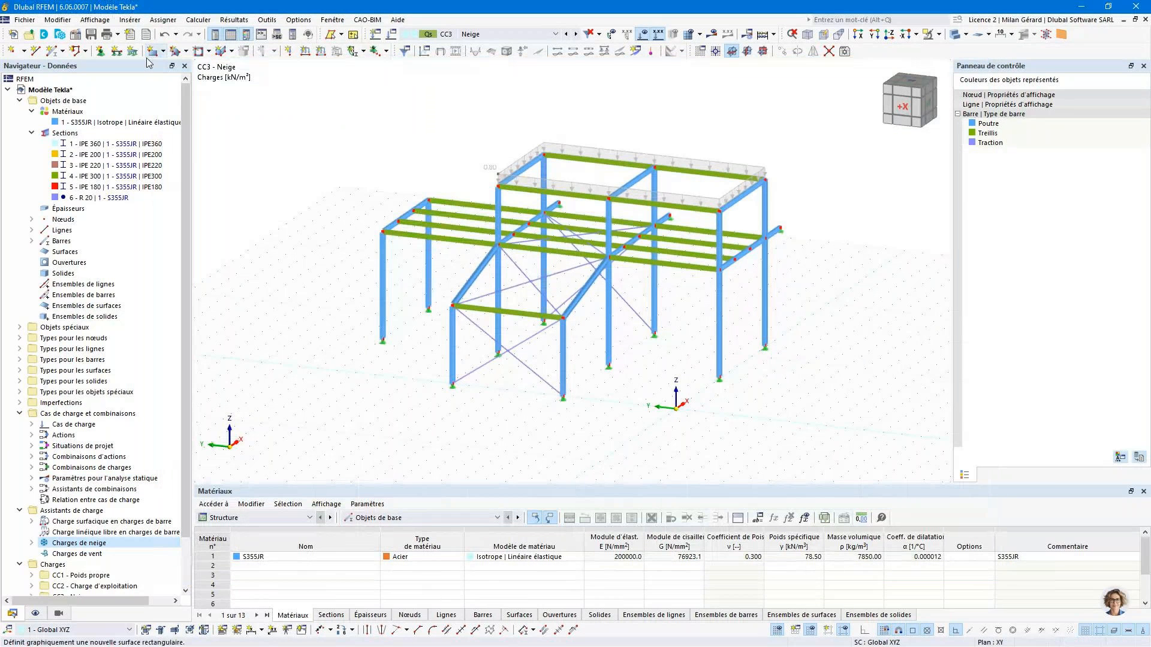
# - In the model's base data, set the EN 1991 national annex for the load wizards to NF | 2019-04 (France)
pyautogui.click(25, 20)
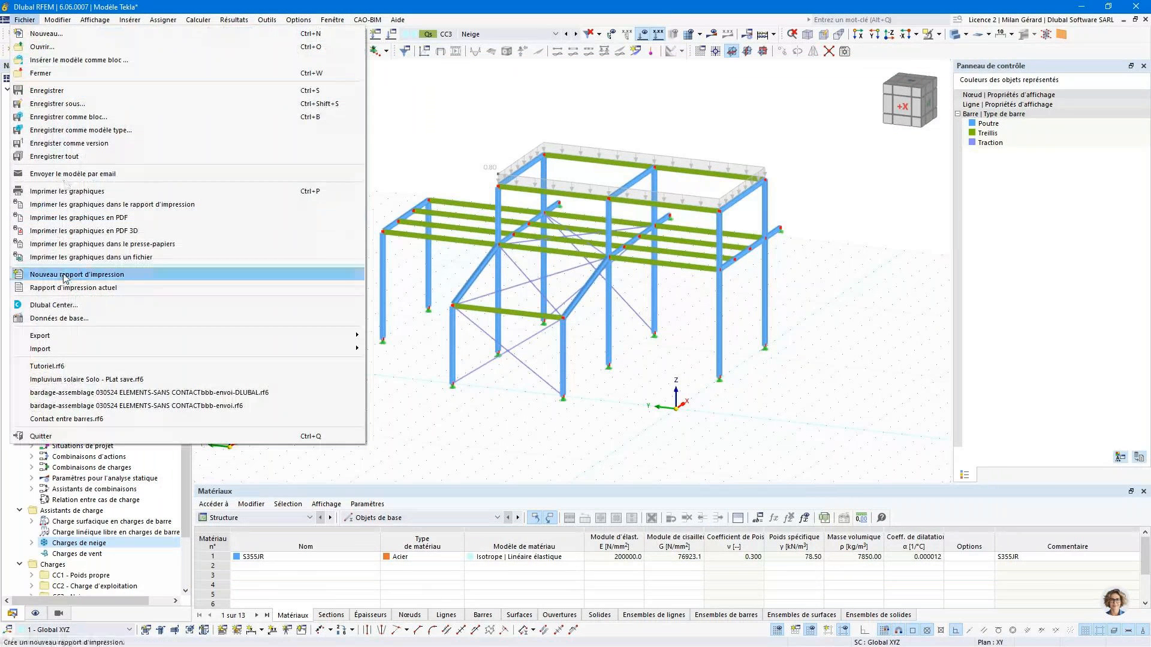
pyautogui.click(69, 319)
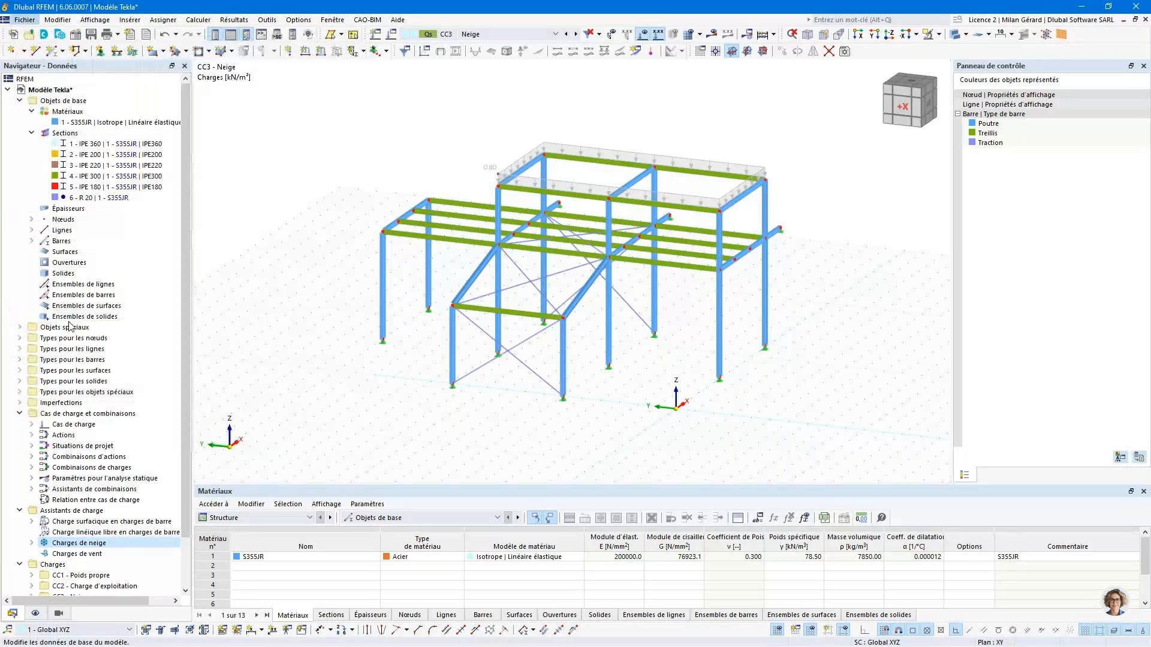
pyautogui.click(379, 96)
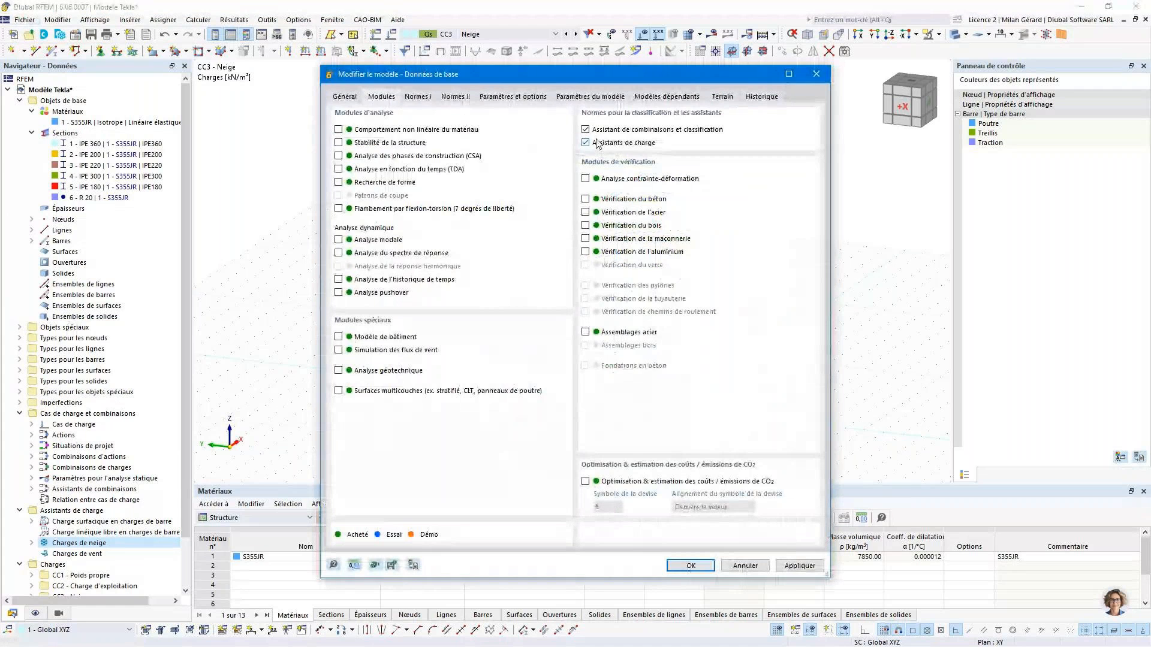
pyautogui.click(417, 97)
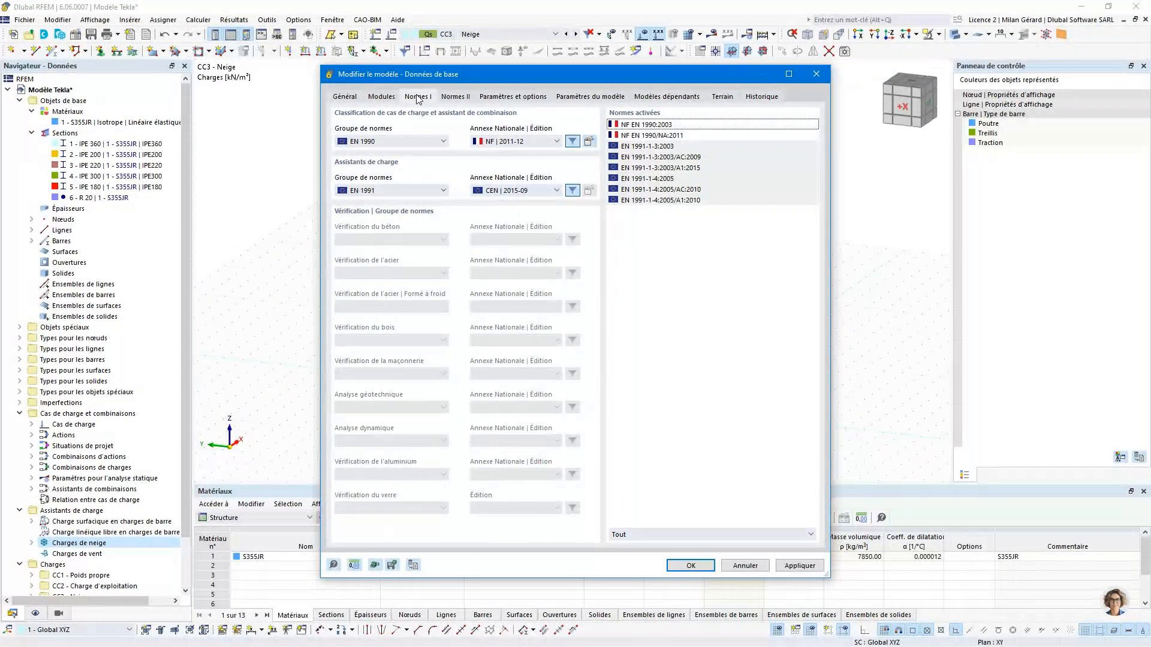
pyautogui.click(517, 190)
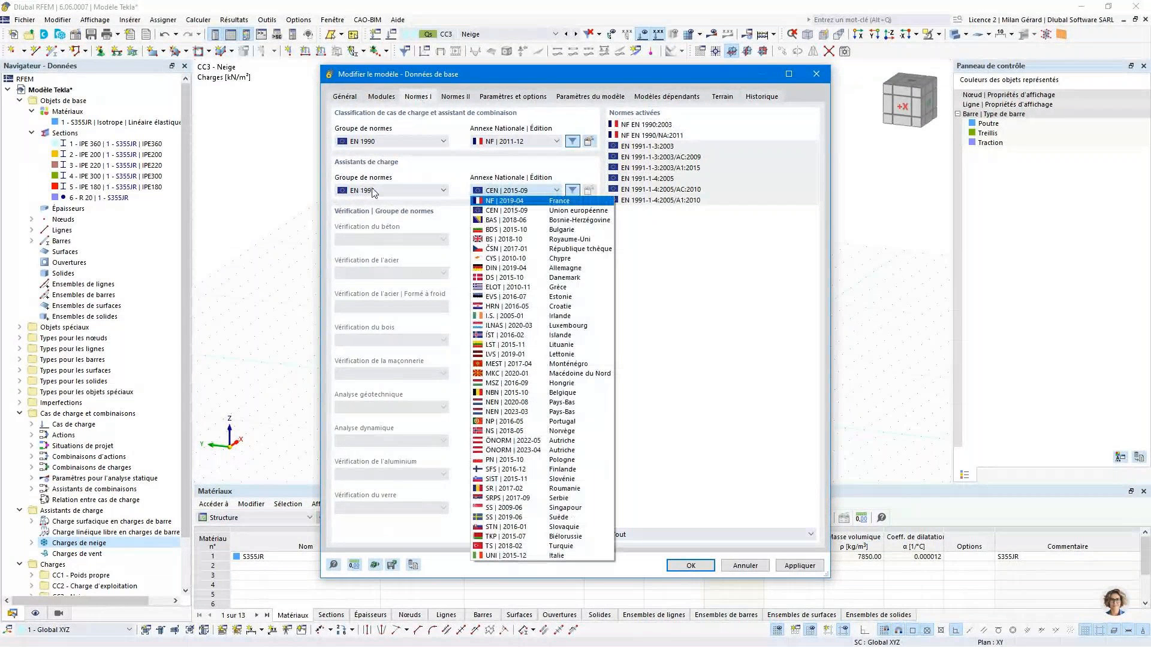
pyautogui.click(502, 200)
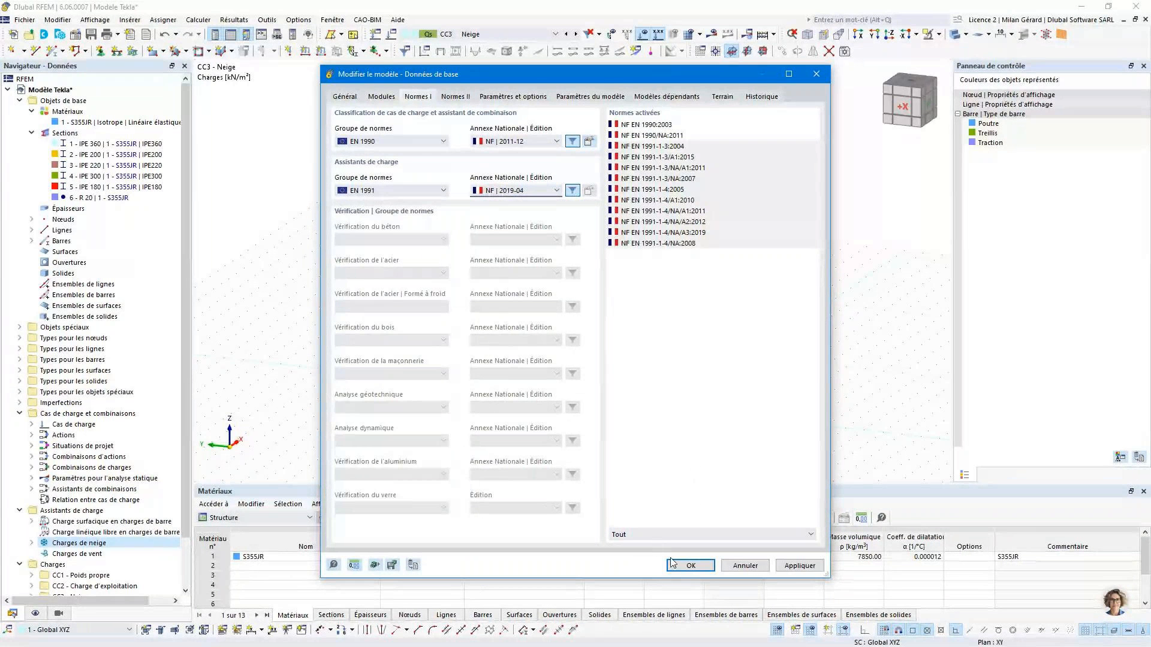
pyautogui.click(689, 565)
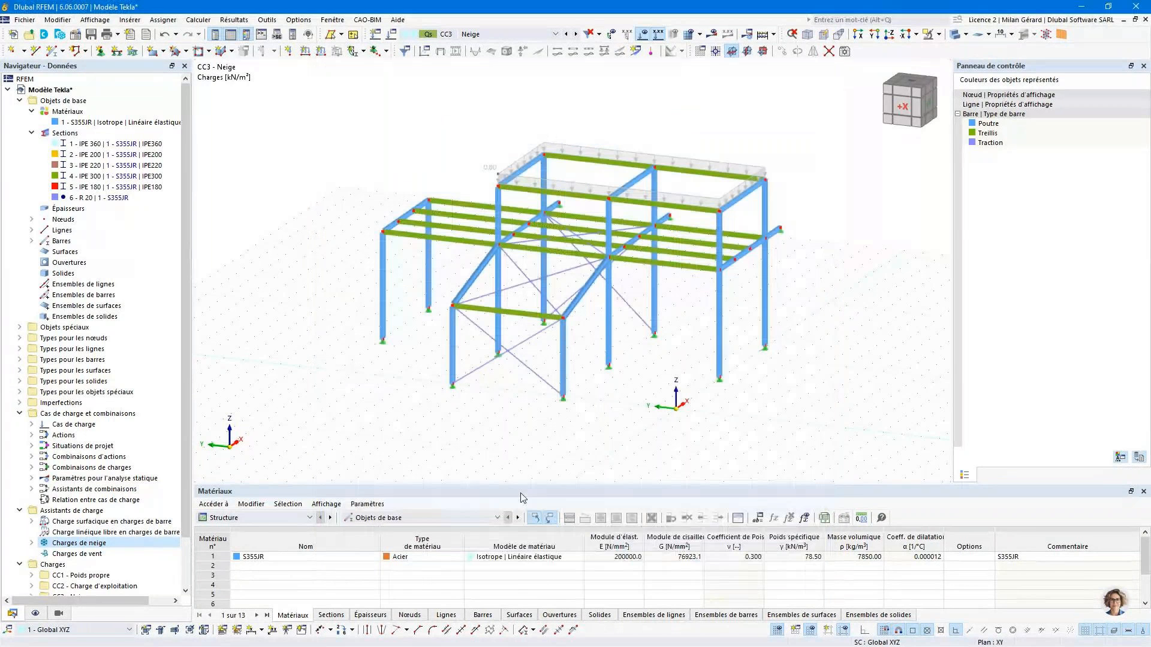
# - Reopen the Terrasse/à un seul versant snow load wizard for editing and open the snow load map from its parameters
pyautogui.doubleClick(54, 543)
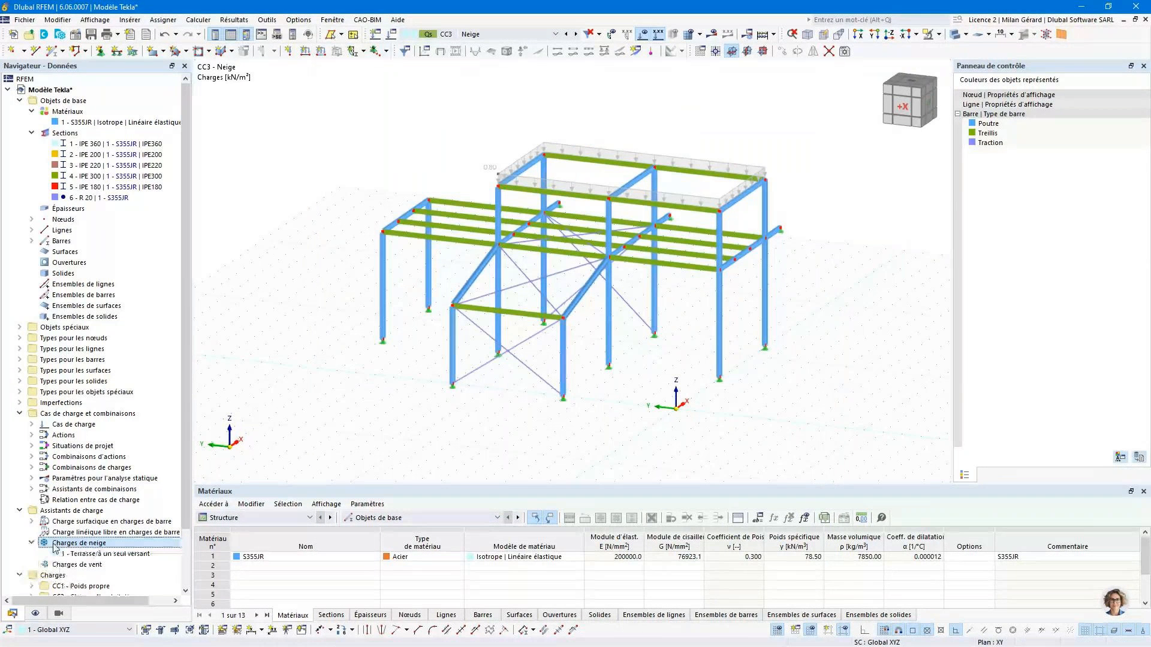
pyautogui.click(95, 553)
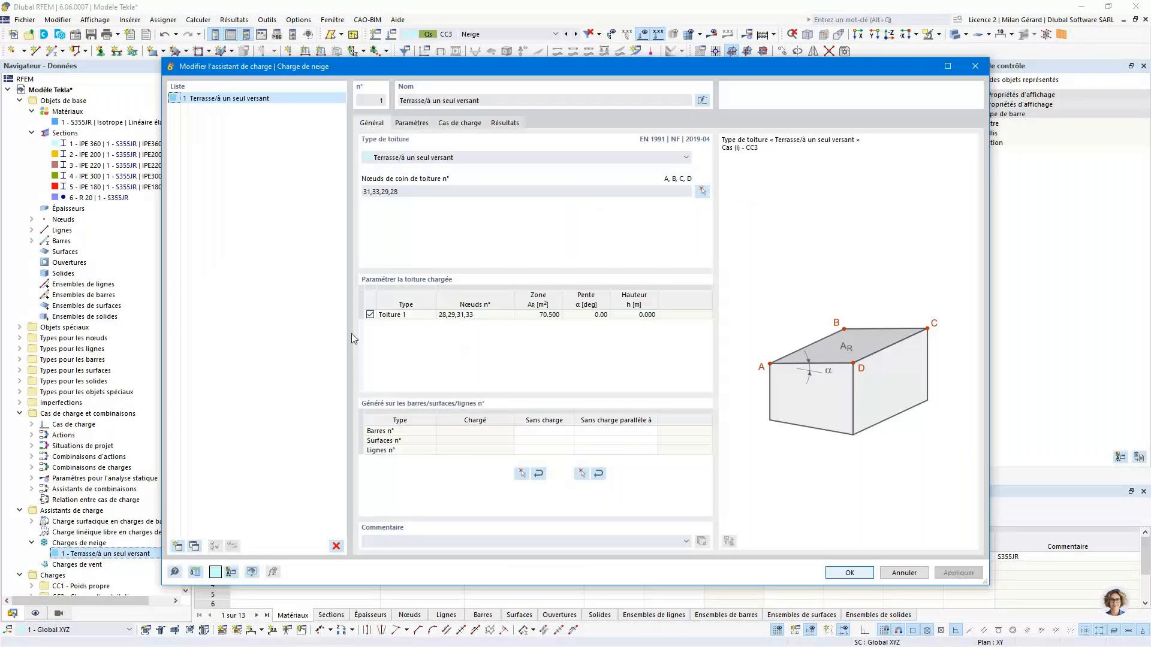
pyautogui.click(473, 157)
pyautogui.click(476, 163)
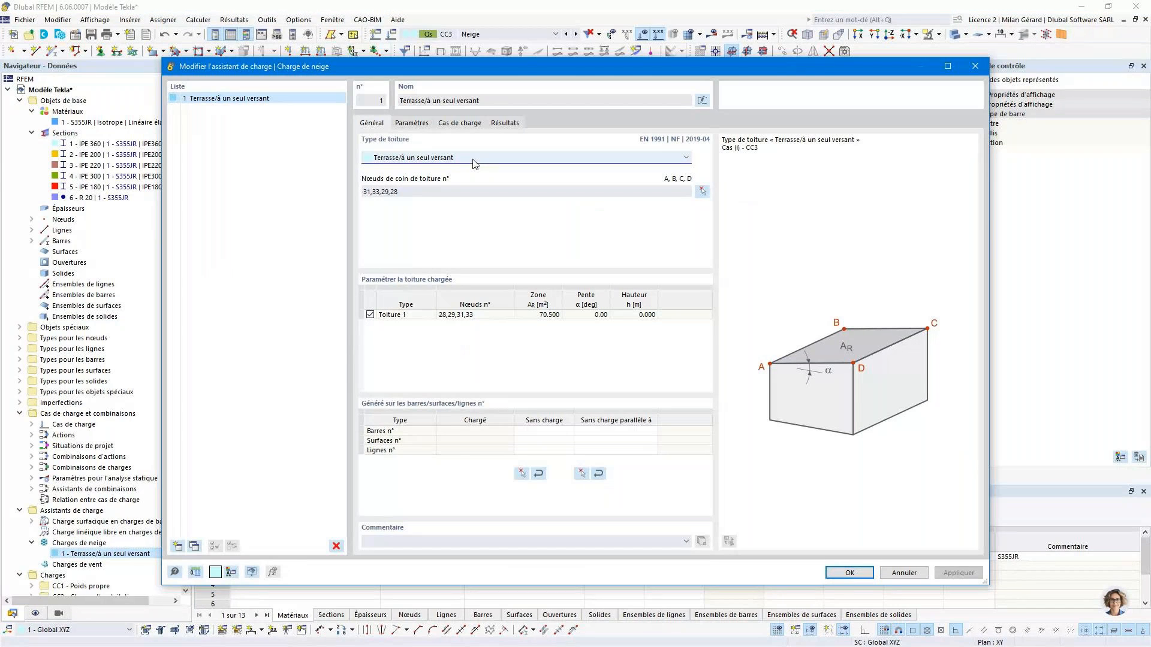
pyautogui.click(420, 124)
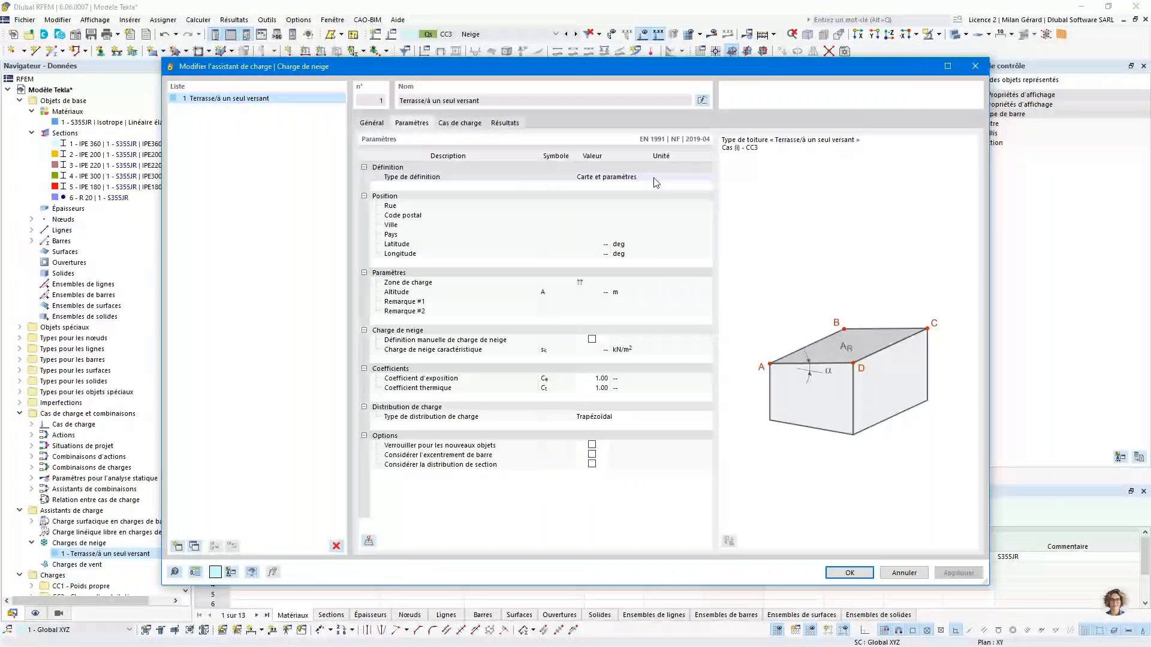
pyautogui.click(369, 541)
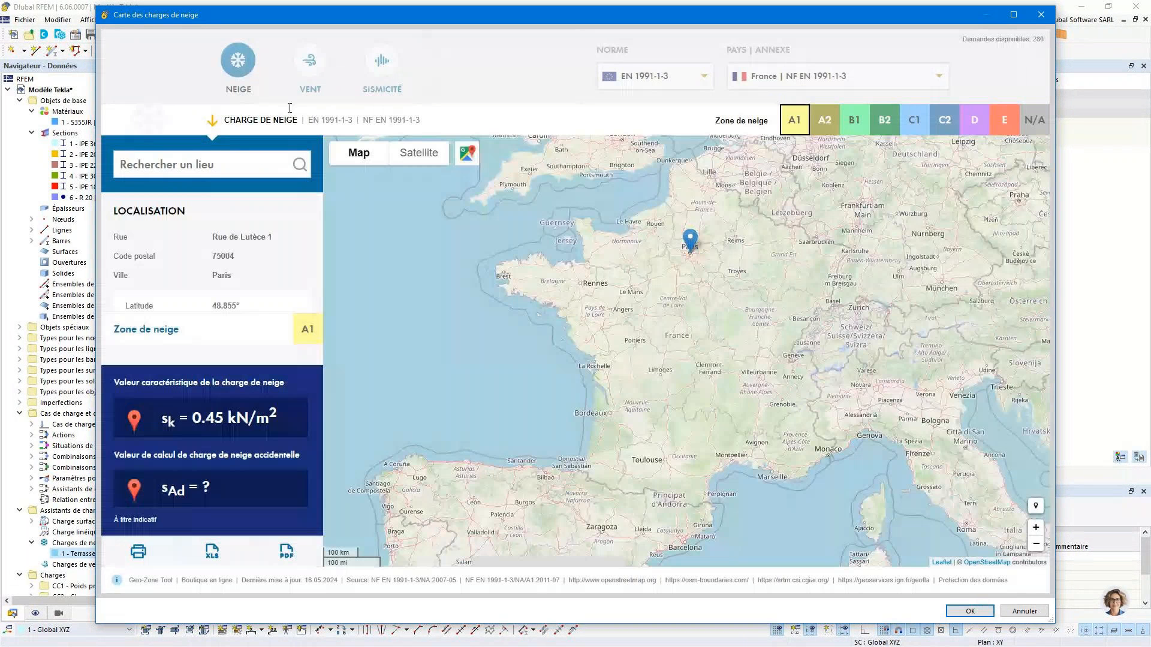
# - Find the project site on the snow load map by its street address and import the location and snow load parameters
pyautogui.click(196, 161)
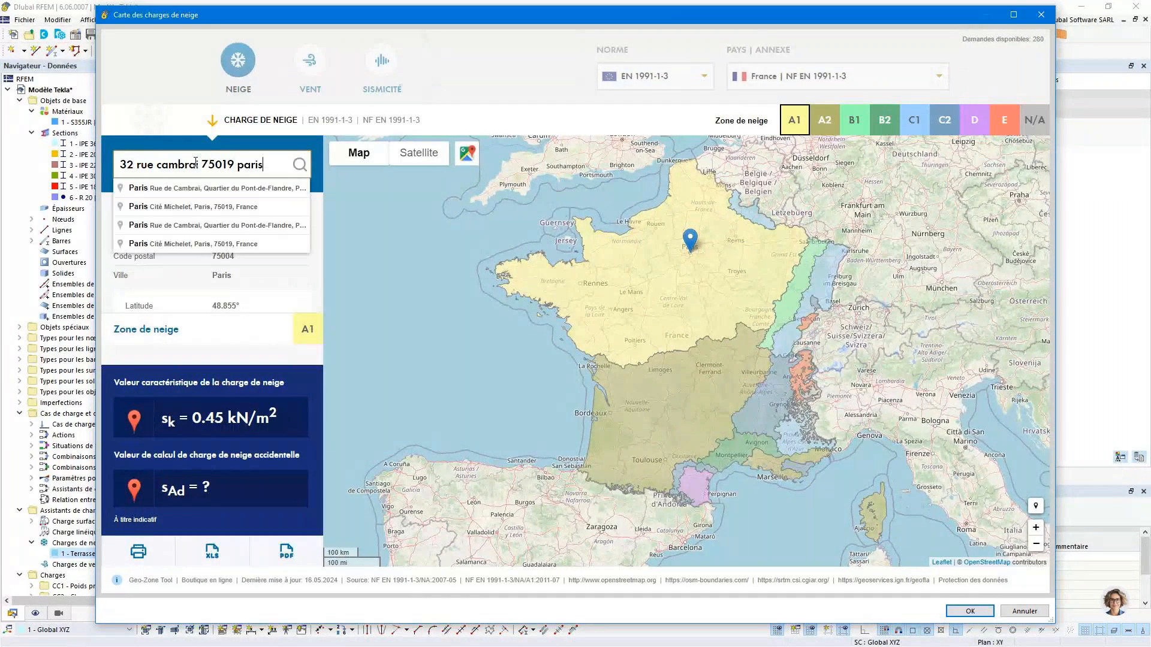
pyautogui.click(196, 163)
pyautogui.write('i')
pyautogui.click(179, 189)
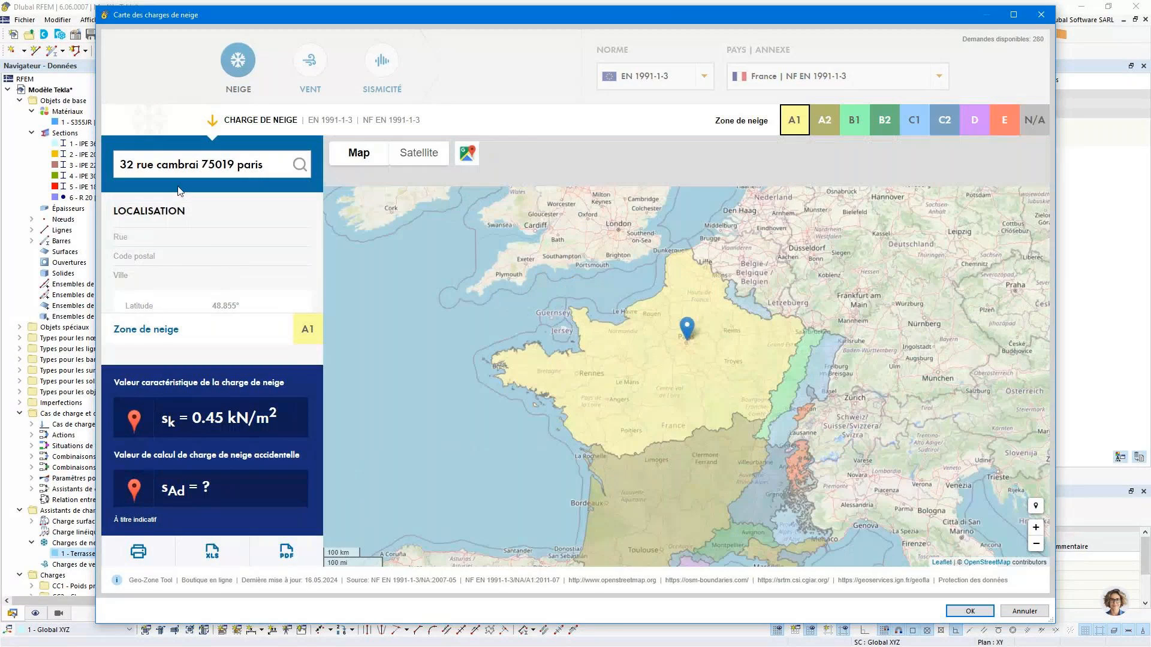
pyautogui.click(969, 612)
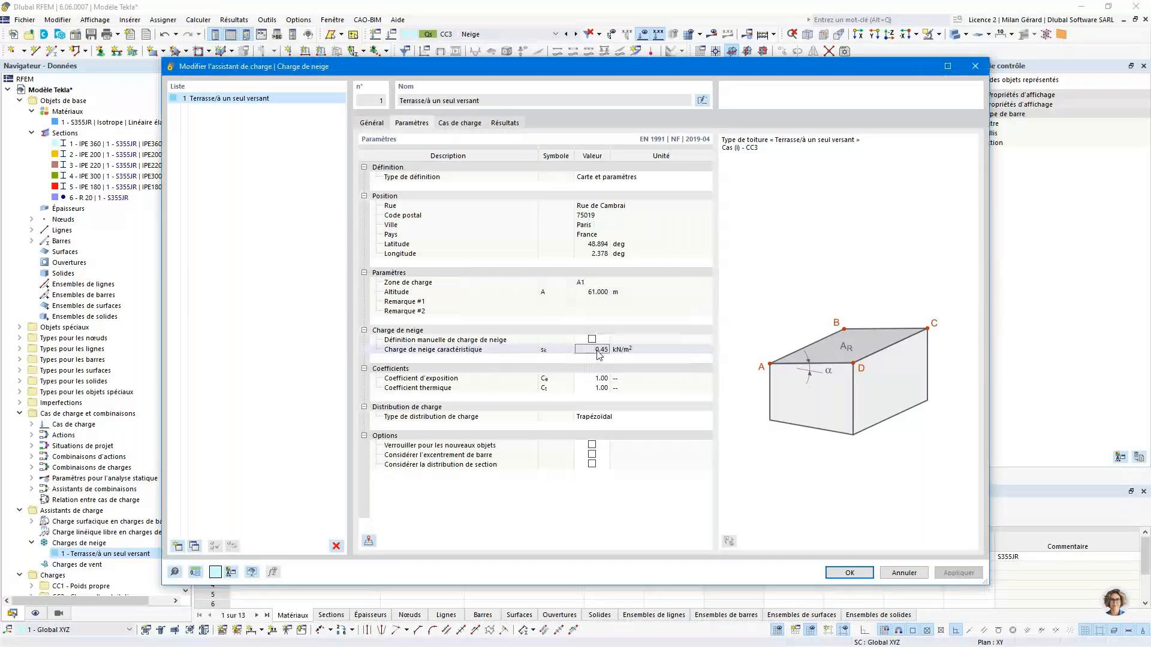
# - Review the imported altitude and load zone, and check the load case assigned to the snow load
pyautogui.click(601, 294)
pyautogui.click(604, 285)
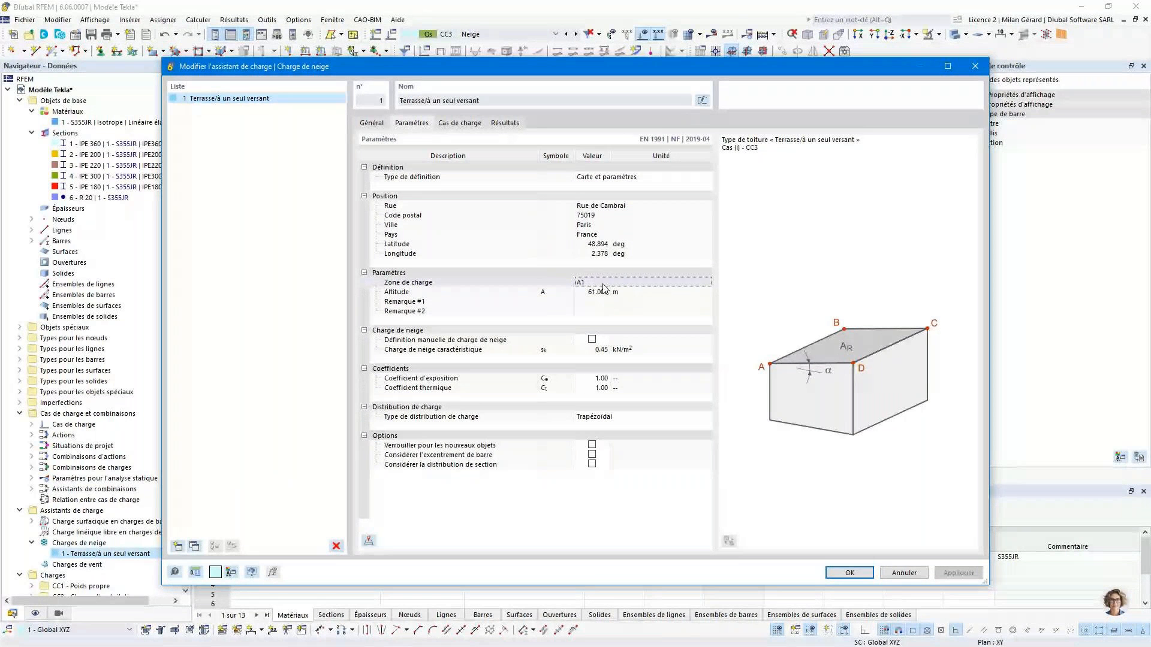
pyautogui.click(460, 123)
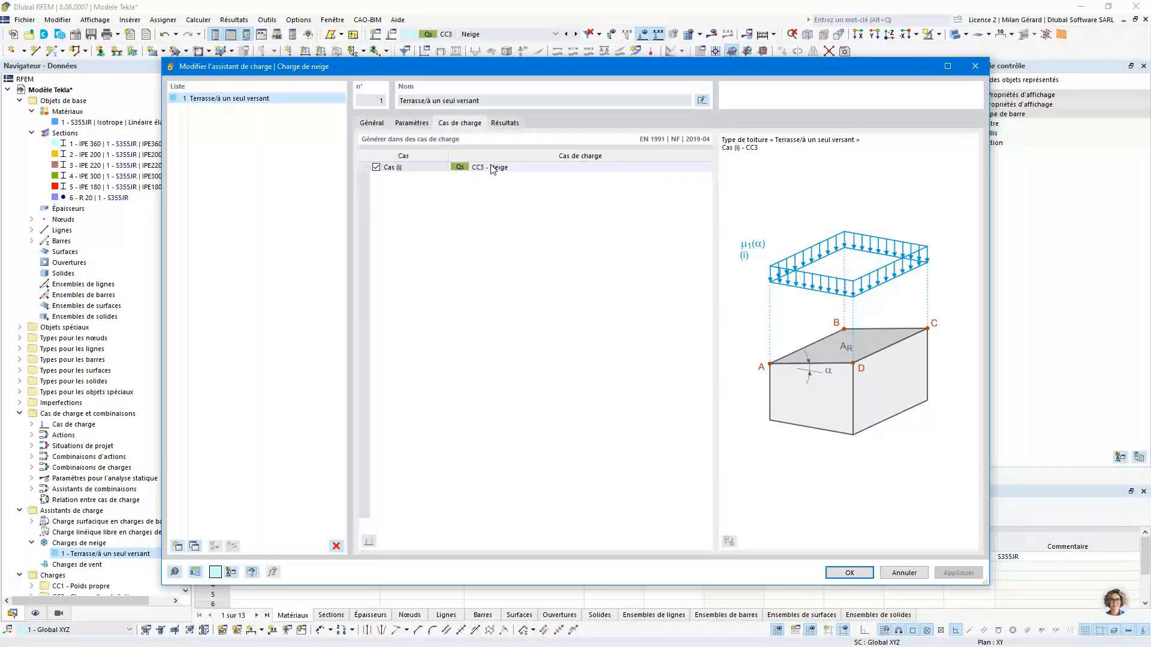
# - Review the generated shape coefficient and snow load, and rename the snow load wizard entry as Toiture 1
pyautogui.click(505, 123)
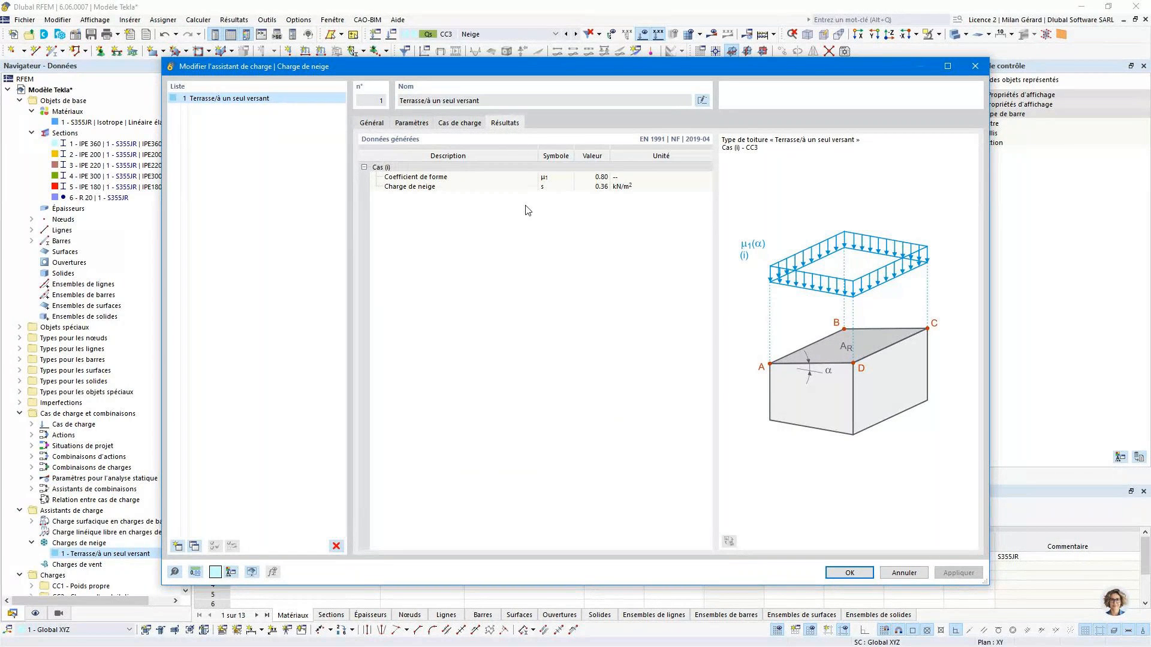
pyautogui.click(582, 180)
pyautogui.click(702, 101)
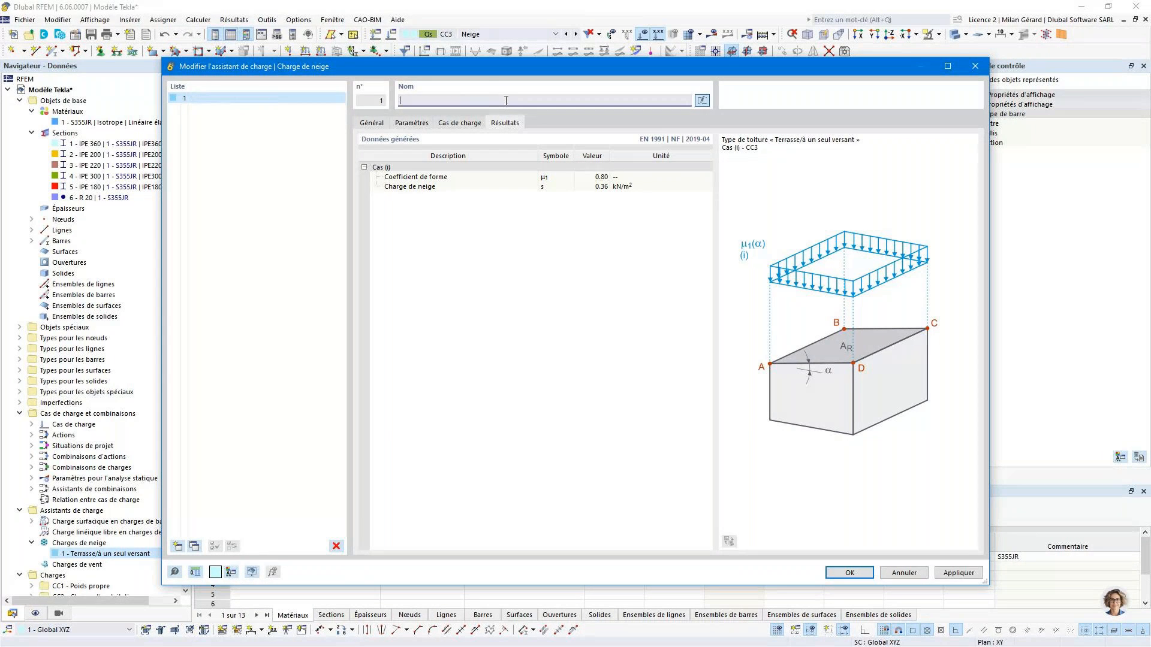
pyautogui.write('Toiture 1')
# - Copy the Toiture 1 snow load wizard entry twice and name the copies Toiture 2 and Toiture 3
pyautogui.click(195, 546)
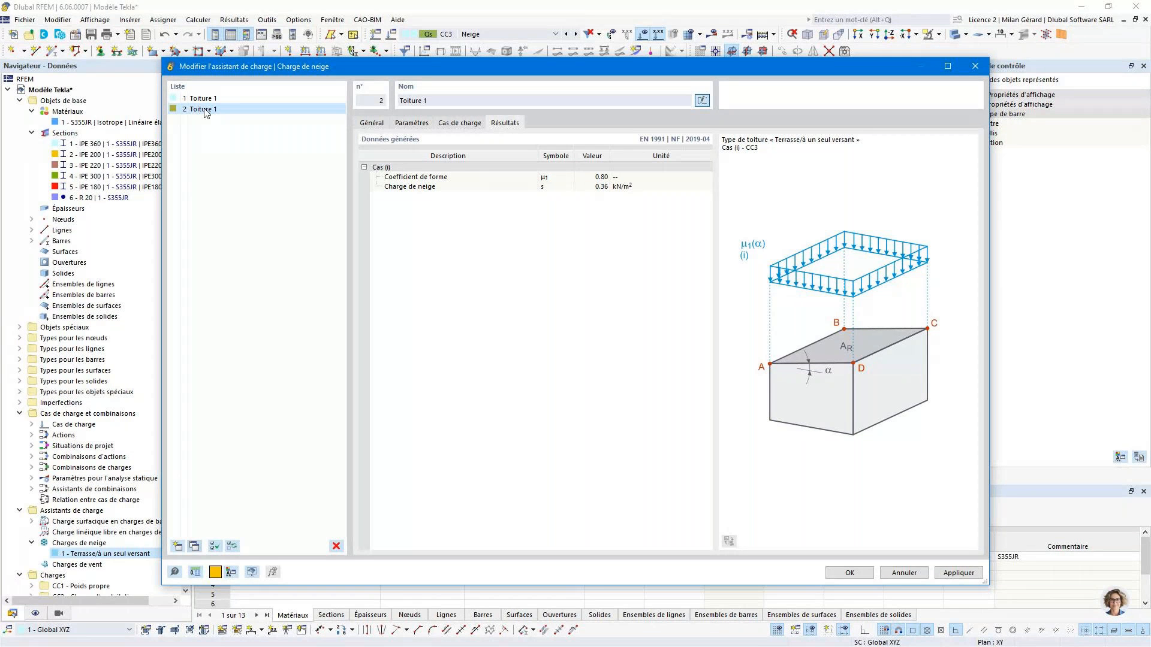
pyautogui.click(296, 110)
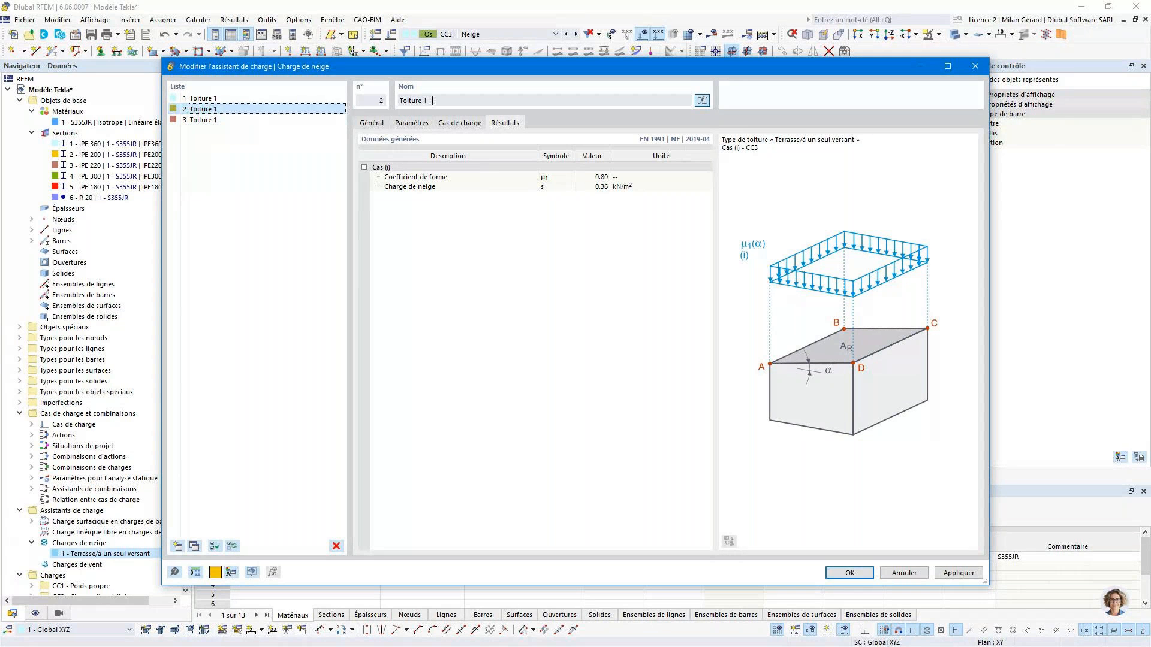
pyautogui.click(432, 101)
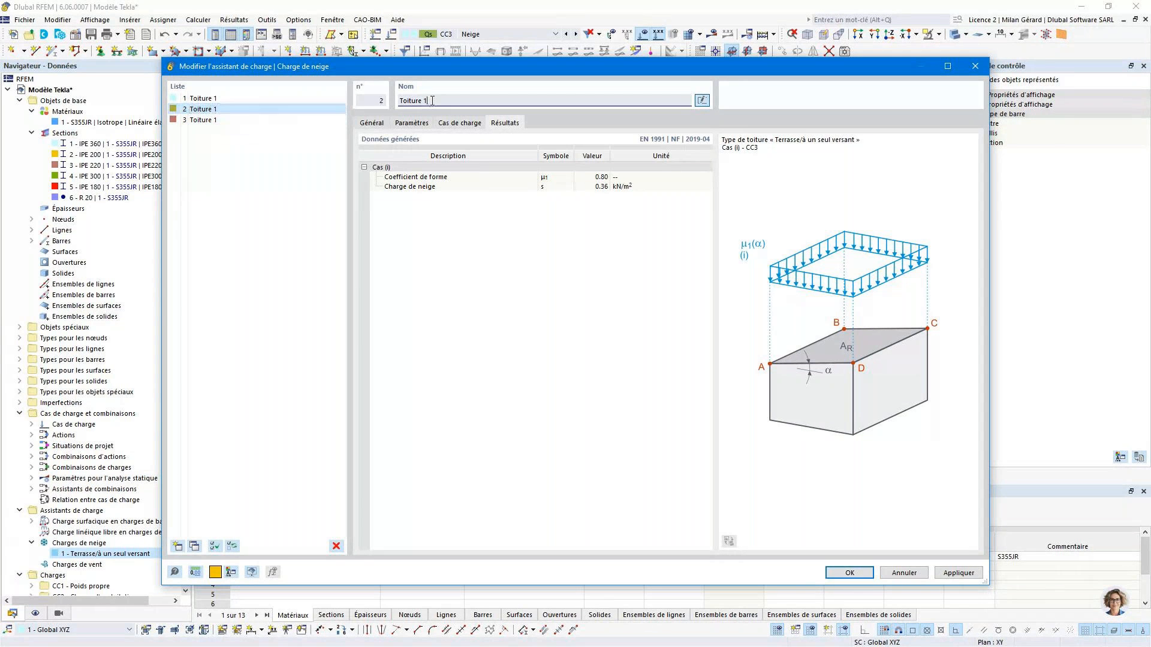
pyautogui.press('BackSpace')
pyautogui.write('2')
pyautogui.click(204, 119)
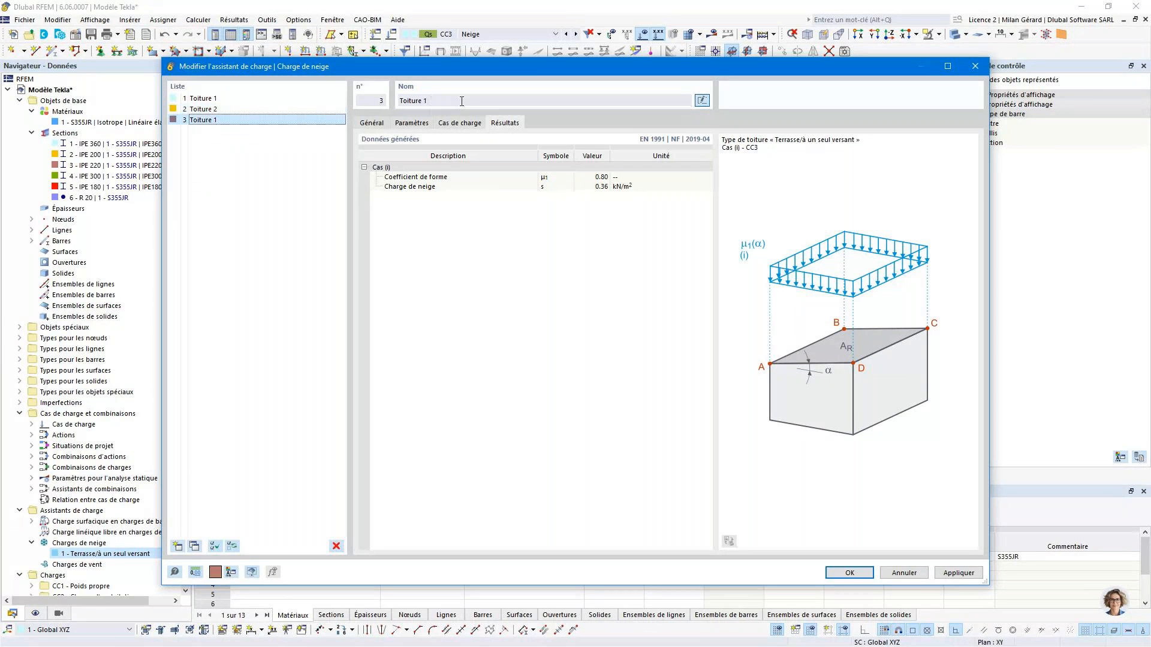
pyautogui.click(462, 100)
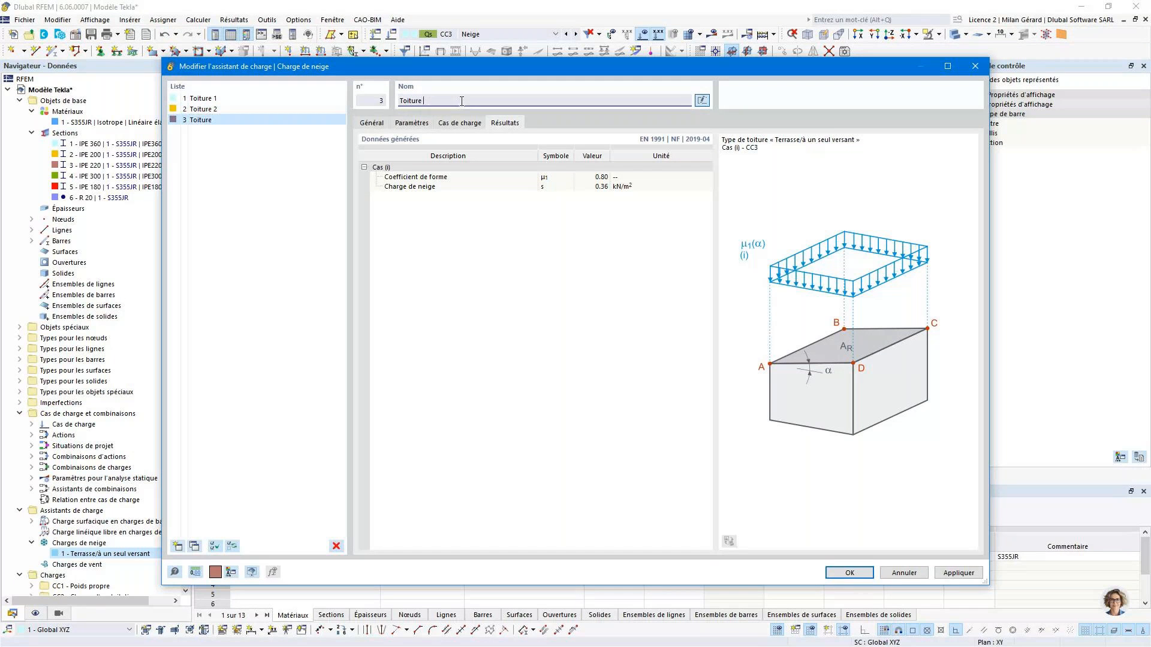
pyautogui.write('3')
# - Reassign the roof corner nodes of Toiture 2 to nodes 16, 14, 2 and 8 in the model
pyautogui.click(273, 111)
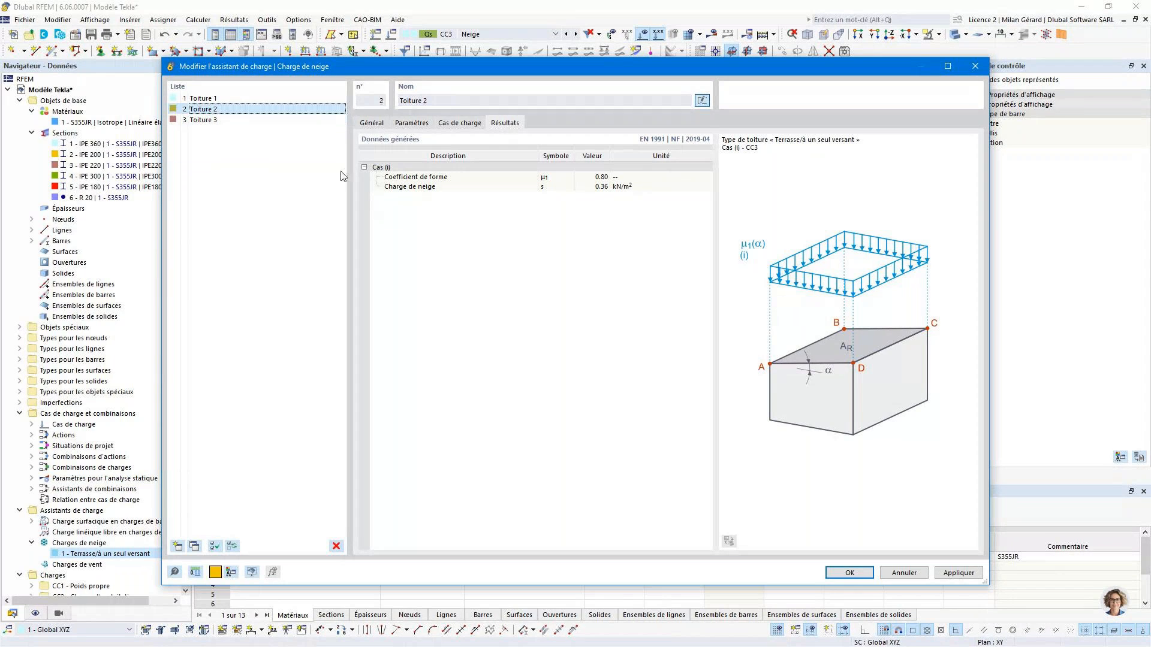
pyautogui.click(384, 123)
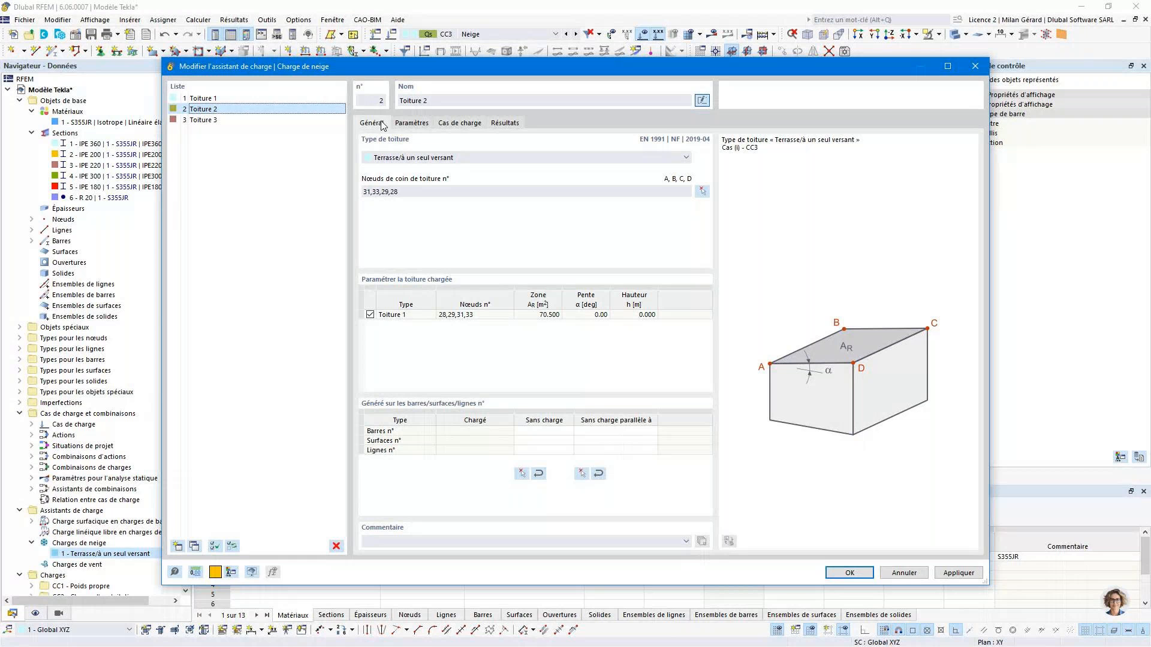
pyautogui.click(700, 193)
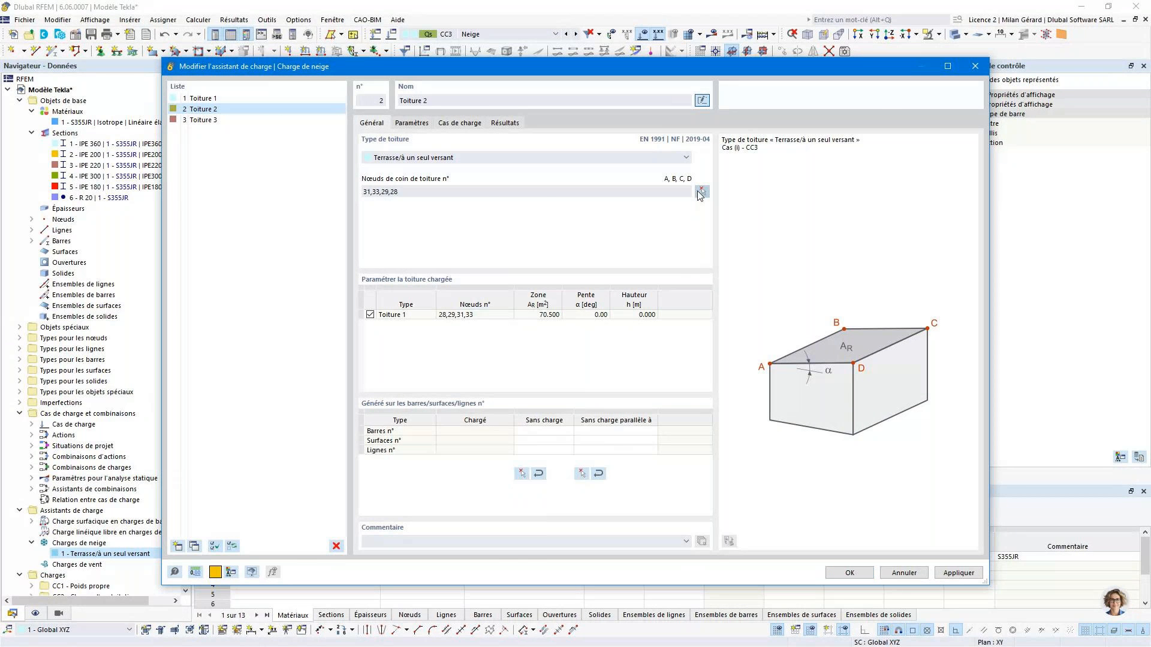
pyautogui.click(700, 192)
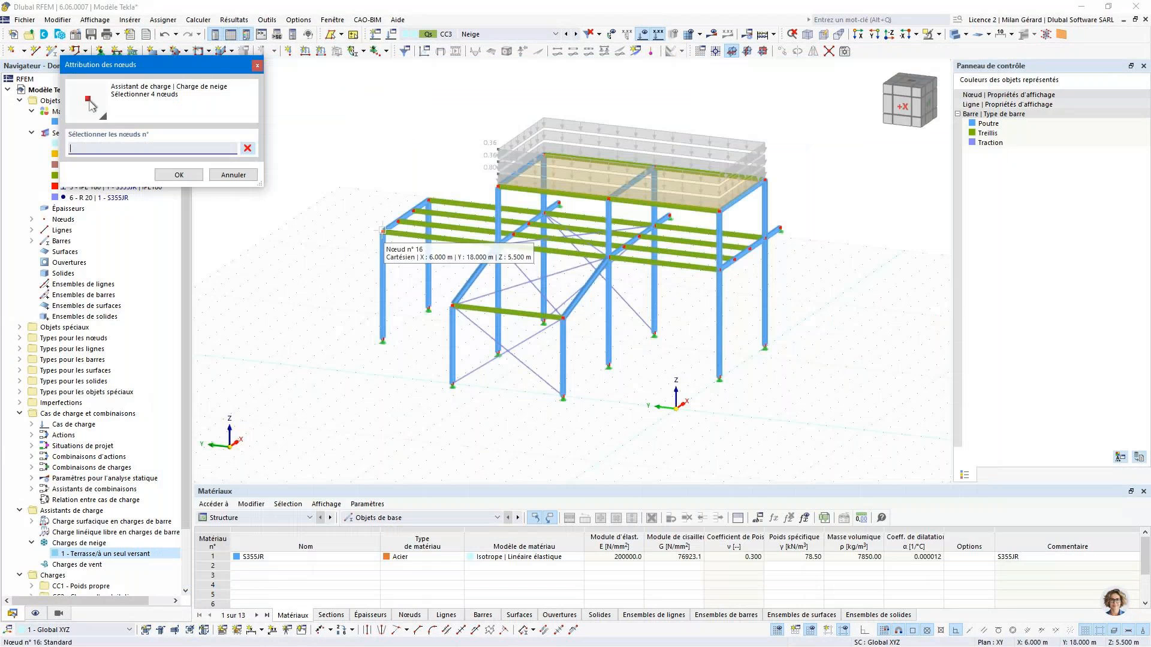
pyautogui.click(383, 229)
pyautogui.click(544, 219)
pyautogui.click(544, 217)
pyautogui.click(498, 245)
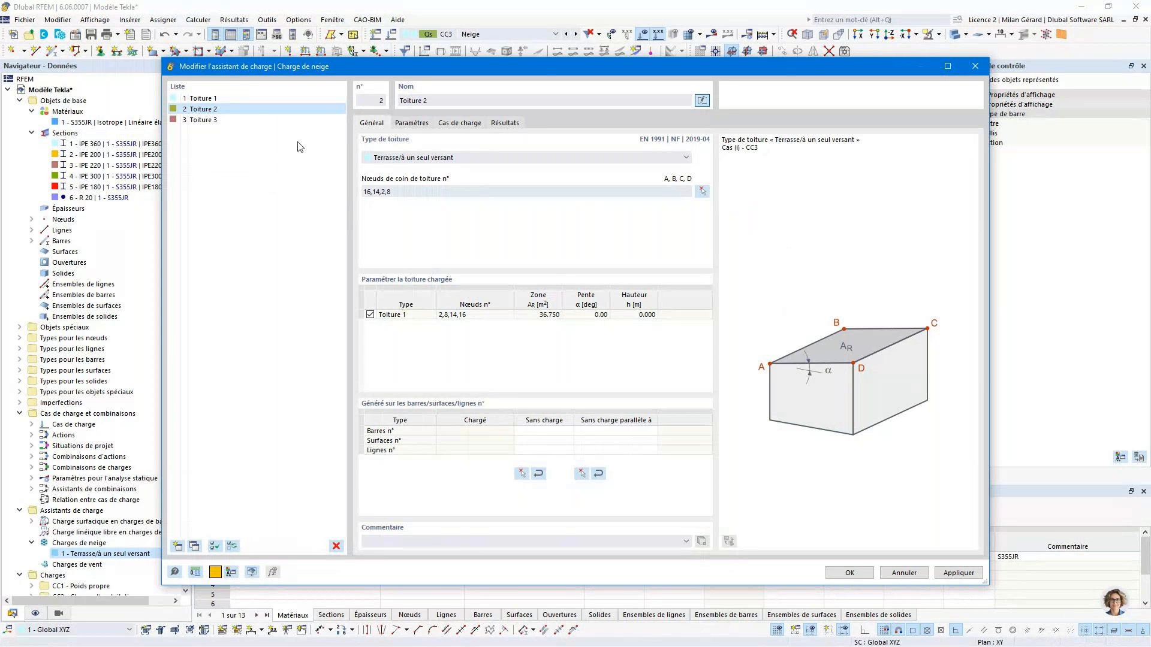
# - Reassign the roof corner nodes of Toiture 3 to nodes 18, 20, 8 and 10, and accept the snow load wizard
pyautogui.click(210, 120)
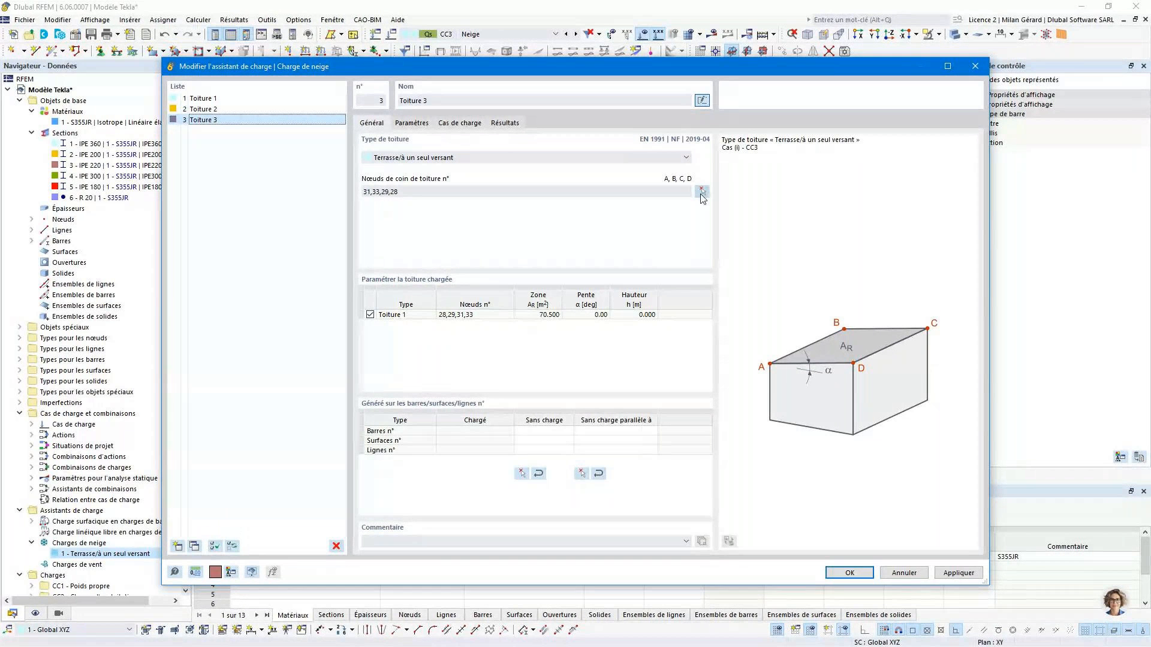
pyautogui.click(702, 193)
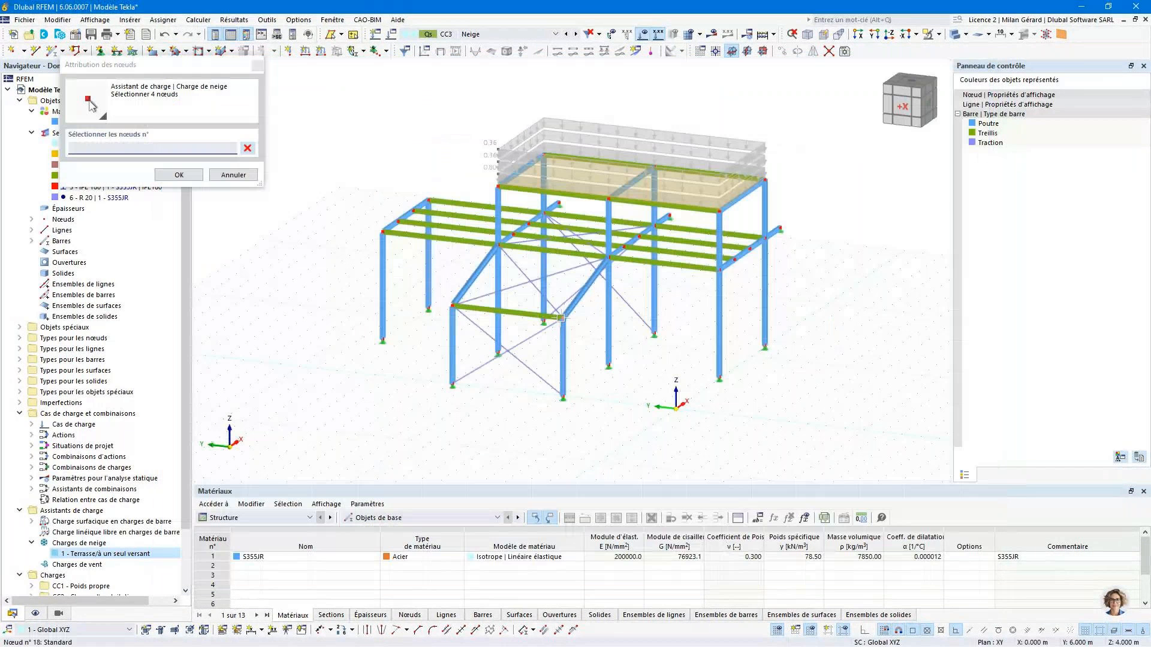
pyautogui.click(561, 317)
pyautogui.click(452, 306)
pyautogui.click(497, 245)
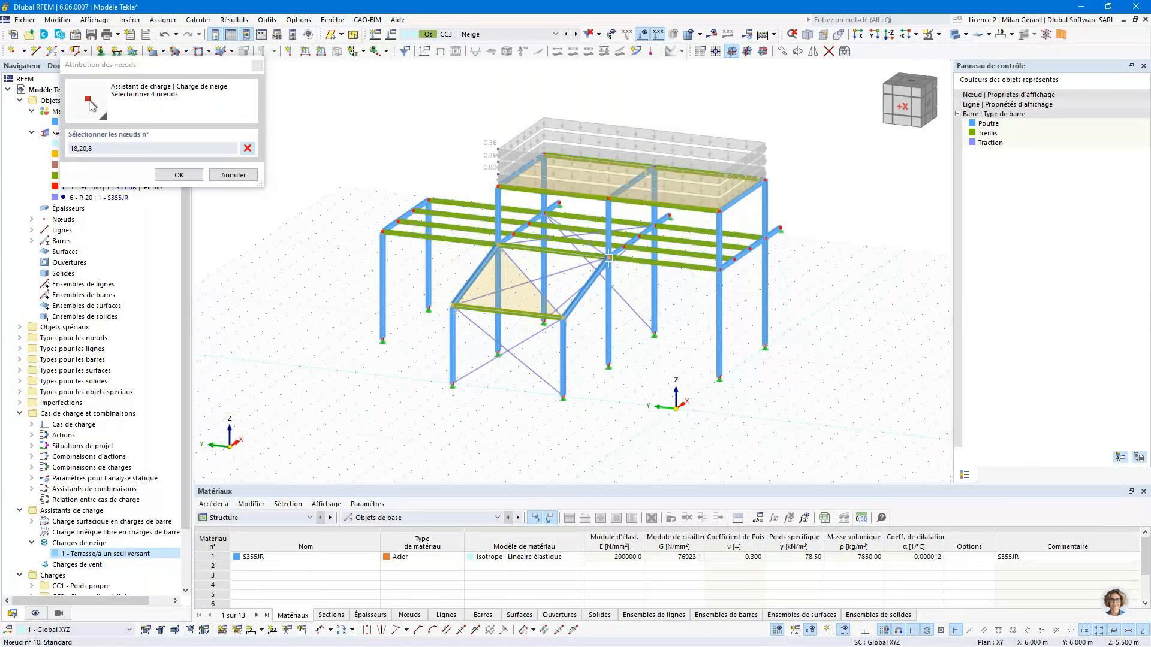
pyautogui.click(608, 259)
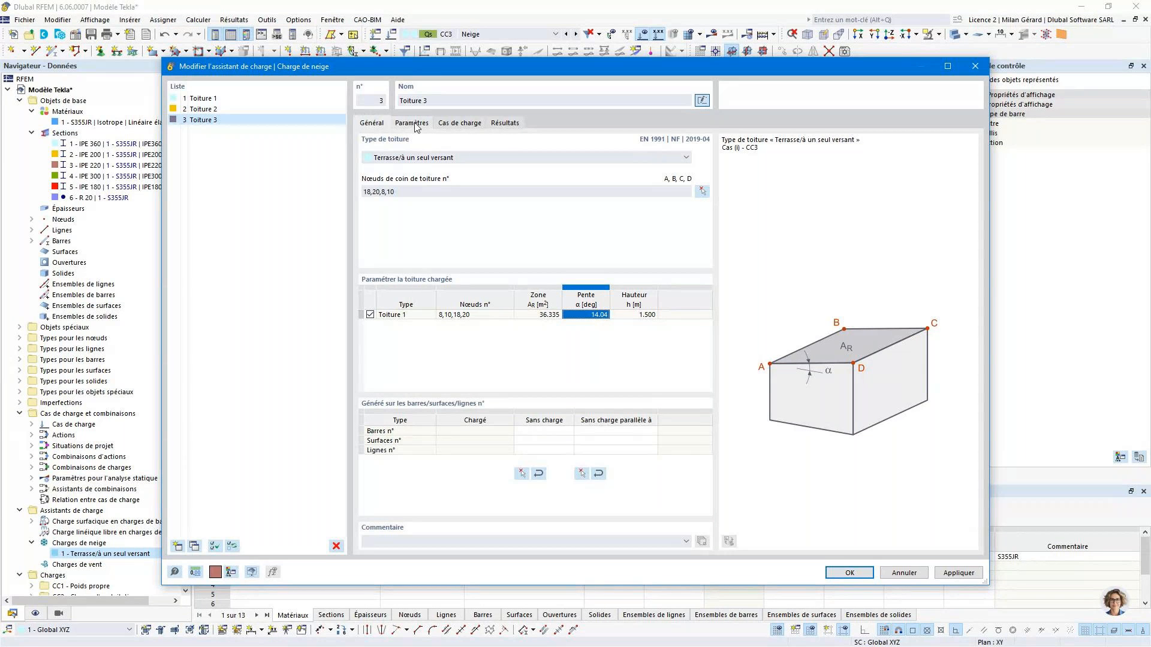
pyautogui.click(867, 576)
pyautogui.click(866, 576)
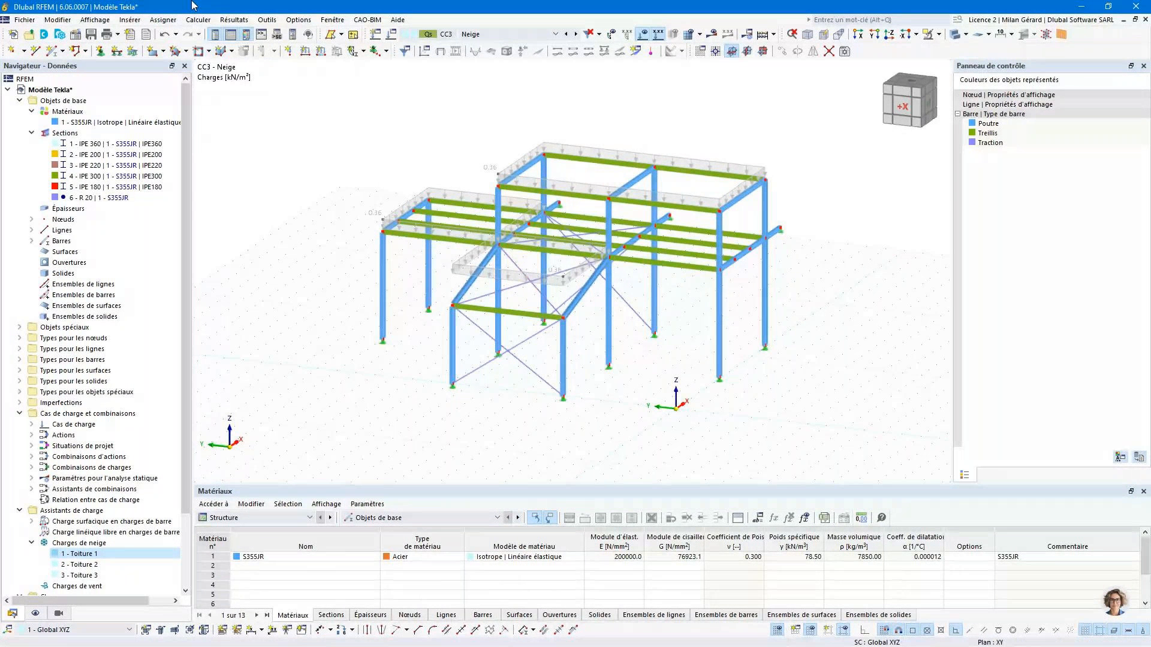
# - In the model's base data, activate Vérification de l'acier and set its EN 1993 national annex to NF | 2016-02
pyautogui.click(84, 38)
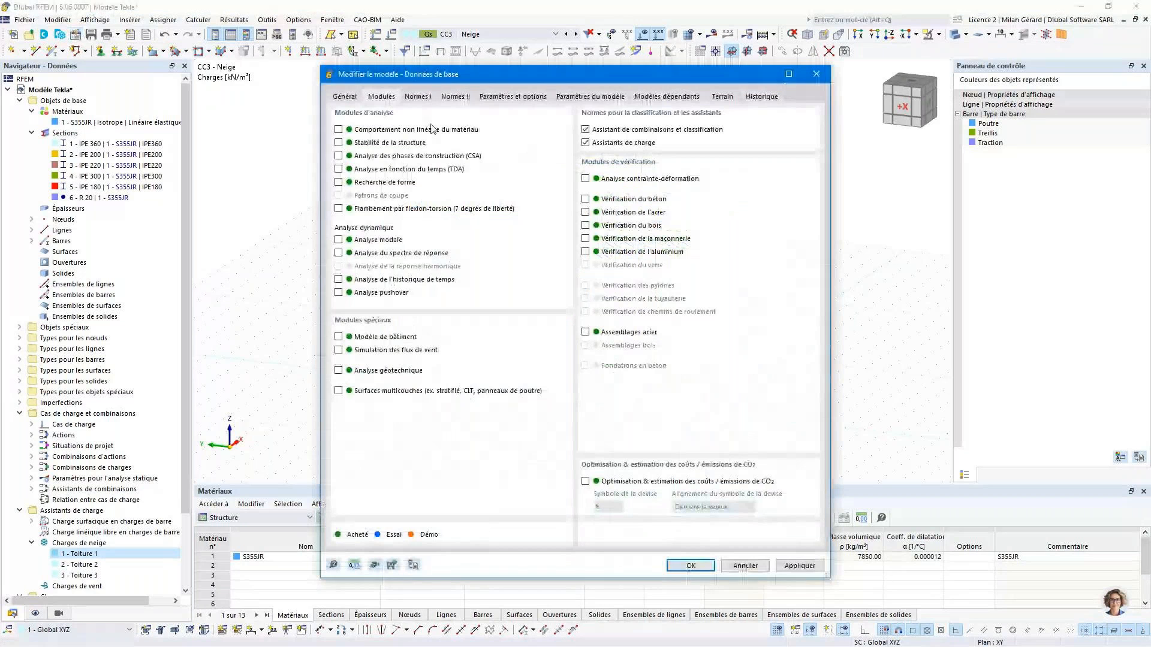
pyautogui.click(585, 212)
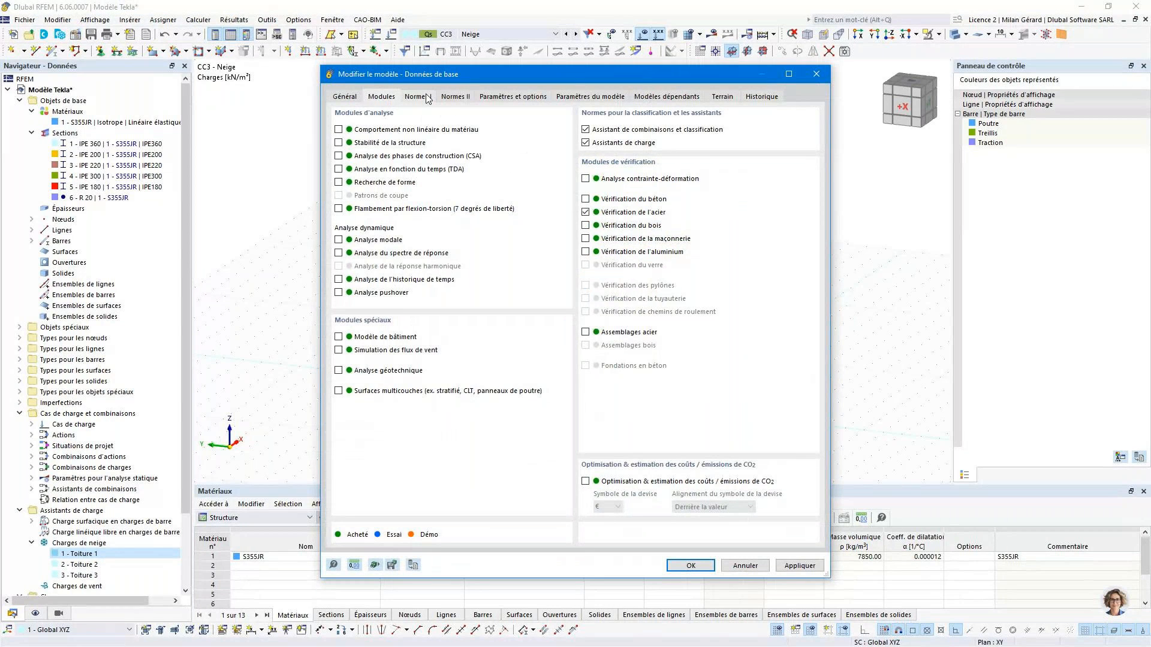
pyautogui.click(428, 99)
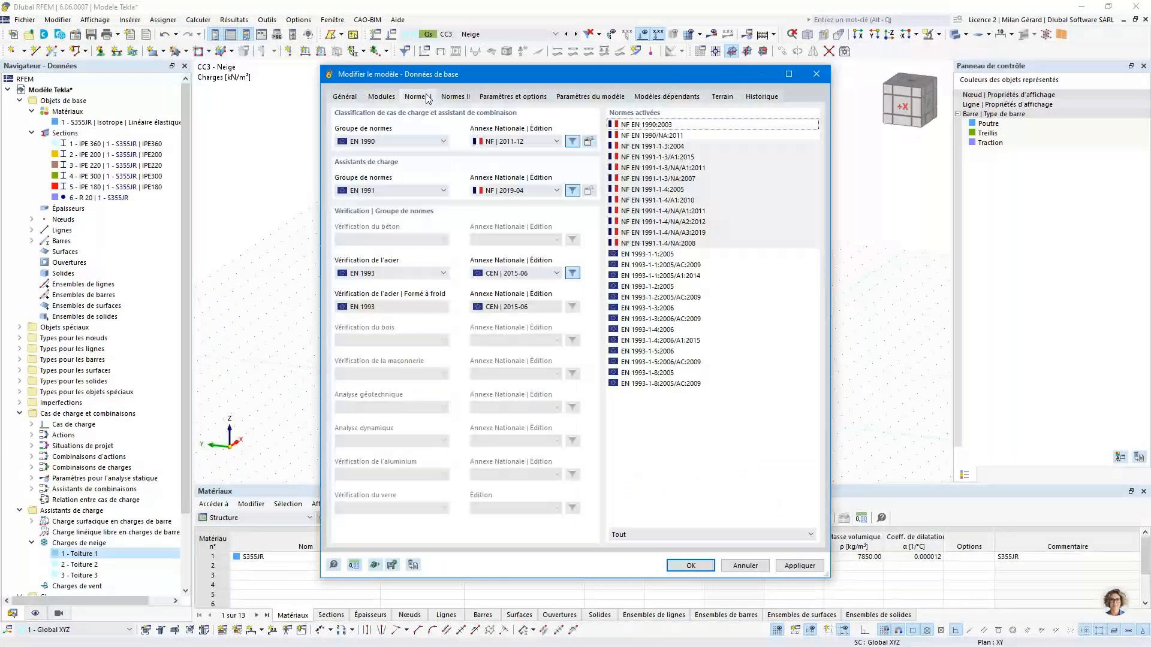
pyautogui.click(557, 273)
pyautogui.click(511, 483)
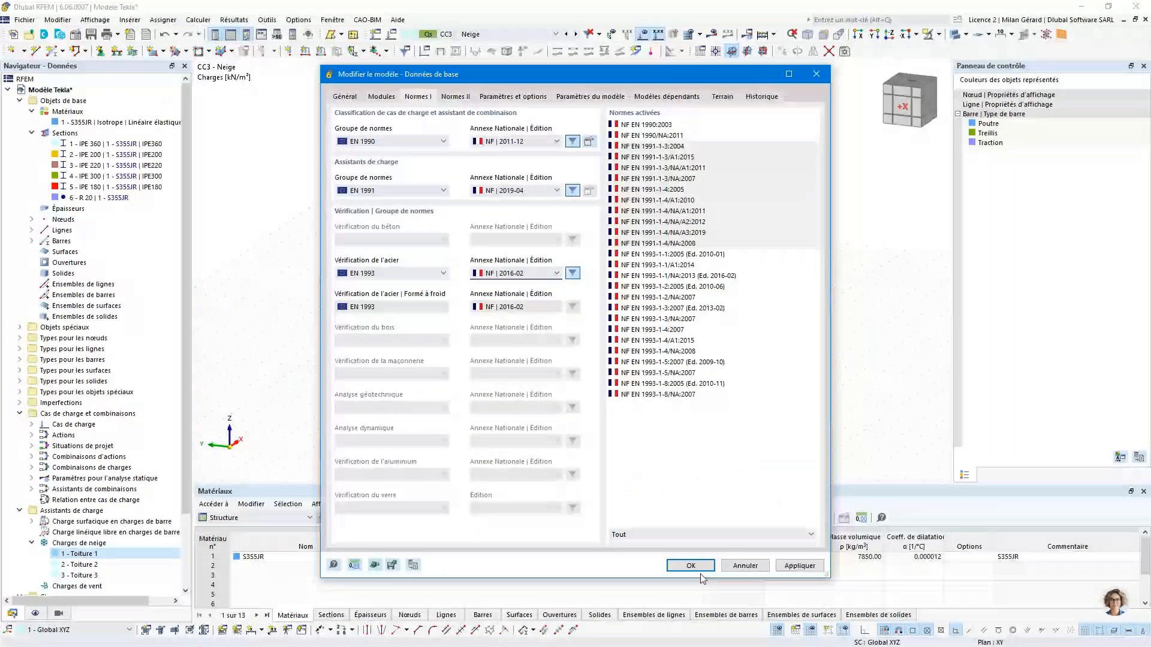
pyautogui.click(696, 567)
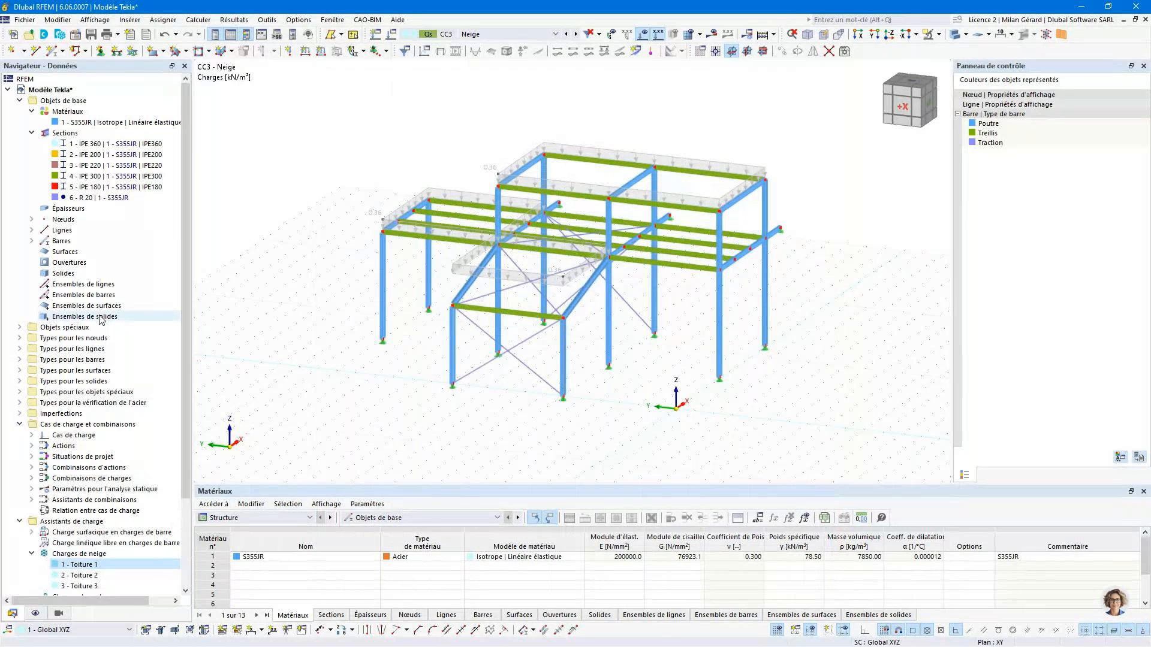
# - Collapse the data tree and turn off the stability checks in the default ELU configuration for steel design
pyautogui.rightClick(100, 320)
pyautogui.click(237, 459)
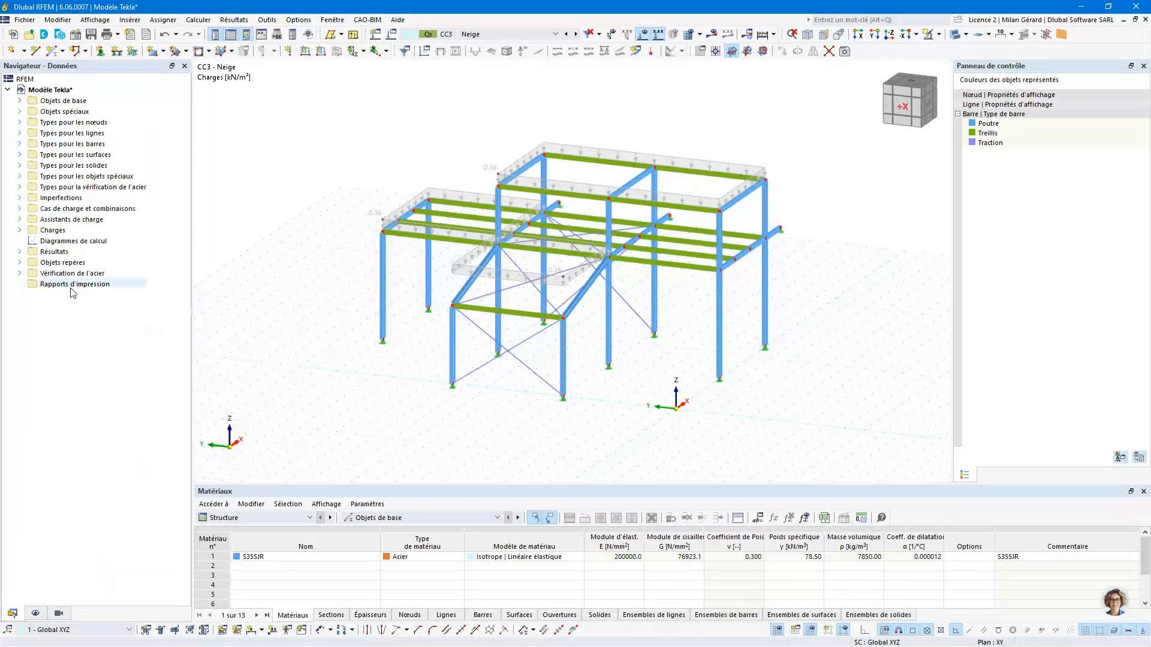
pyautogui.click(32, 275)
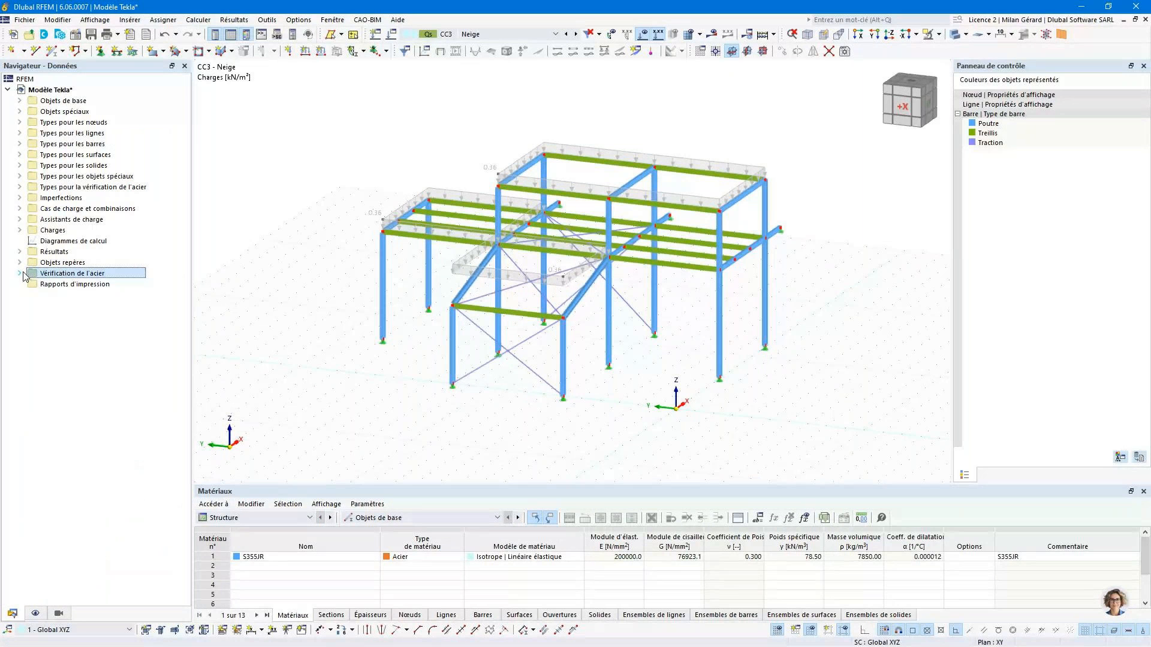
pyautogui.click(20, 273)
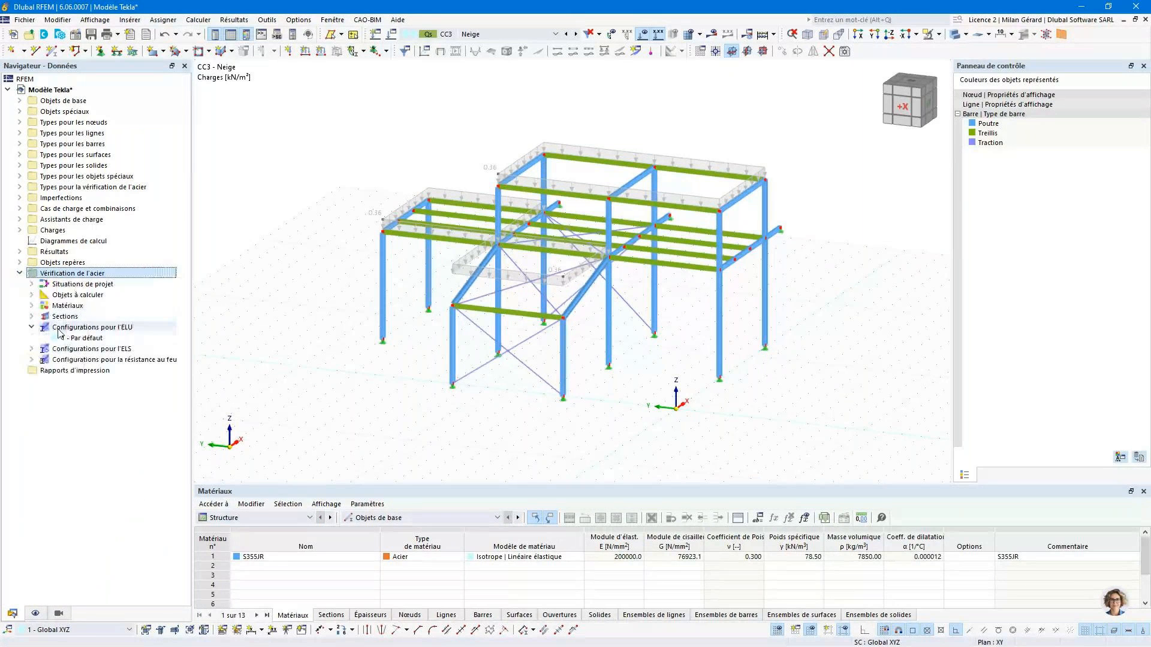
pyautogui.click(99, 338)
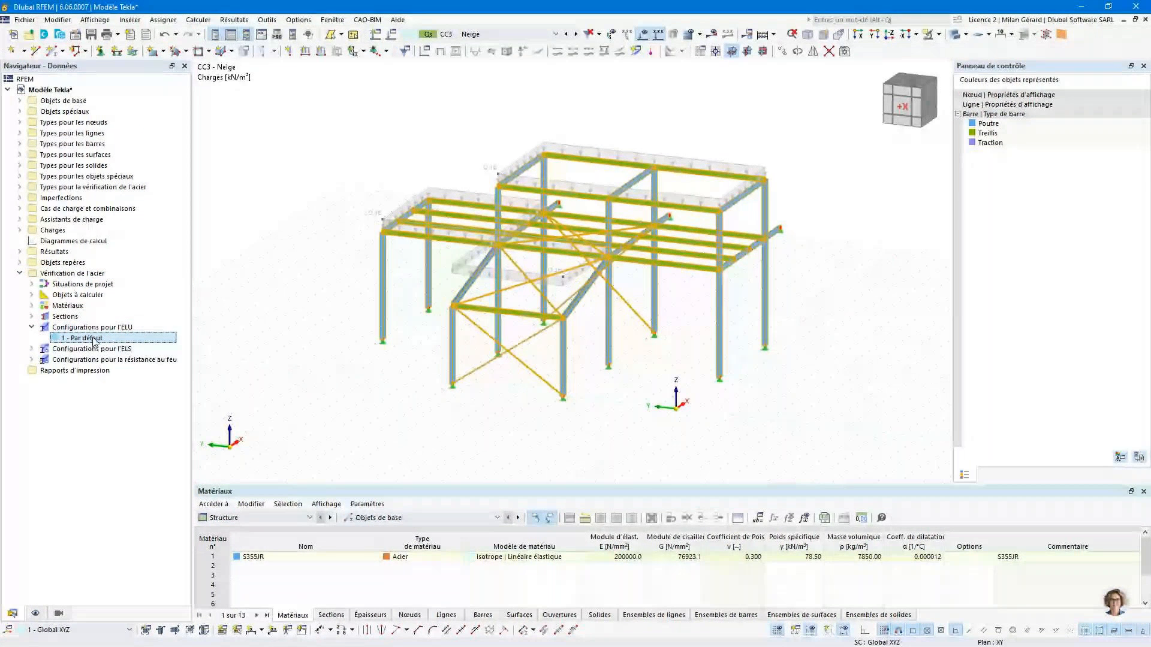
pyautogui.doubleClick(90, 338)
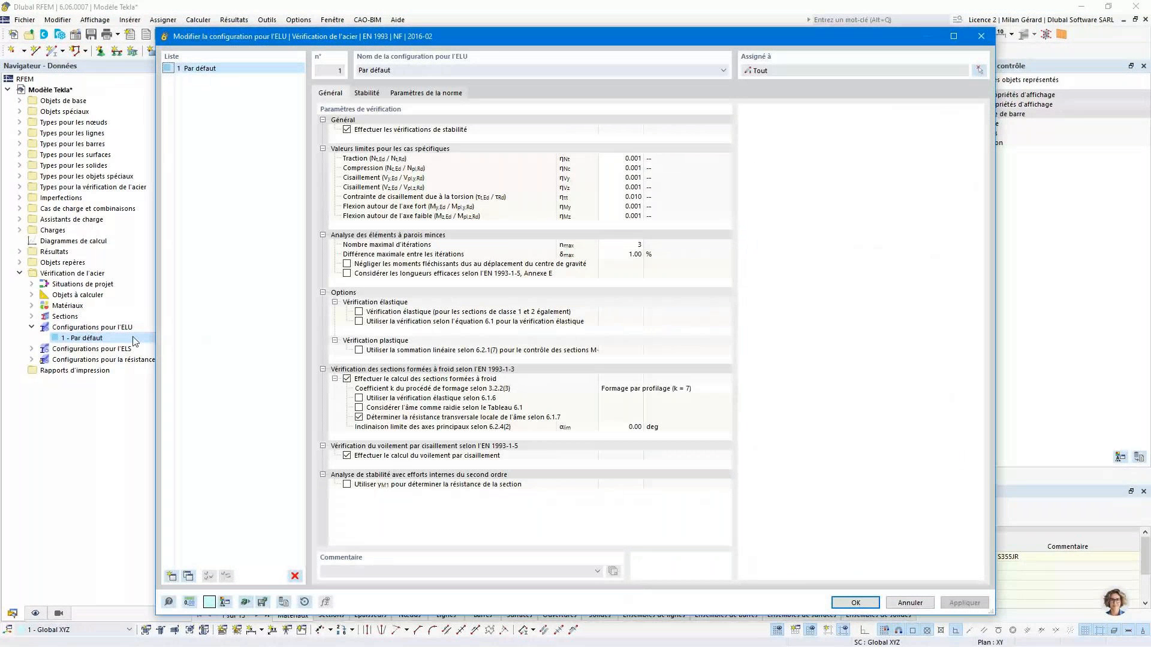
pyautogui.click(346, 130)
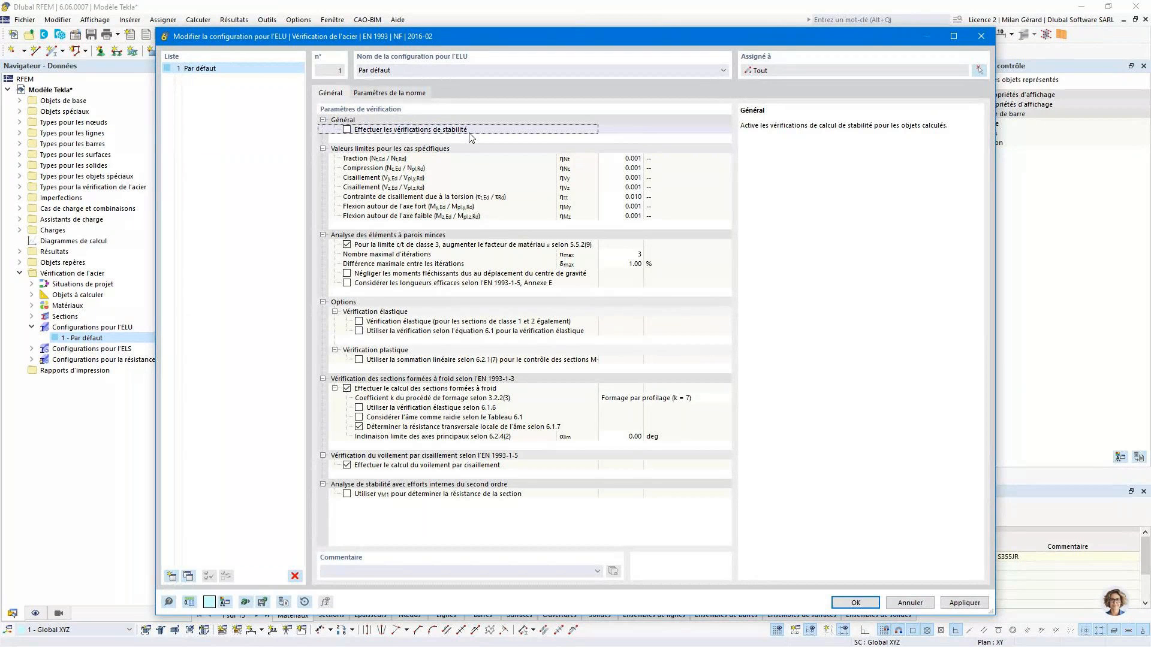
pyautogui.click(867, 605)
# - Examine the steel design input tables for the design situations, the objects to calculate and the sections
pyautogui.click(254, 518)
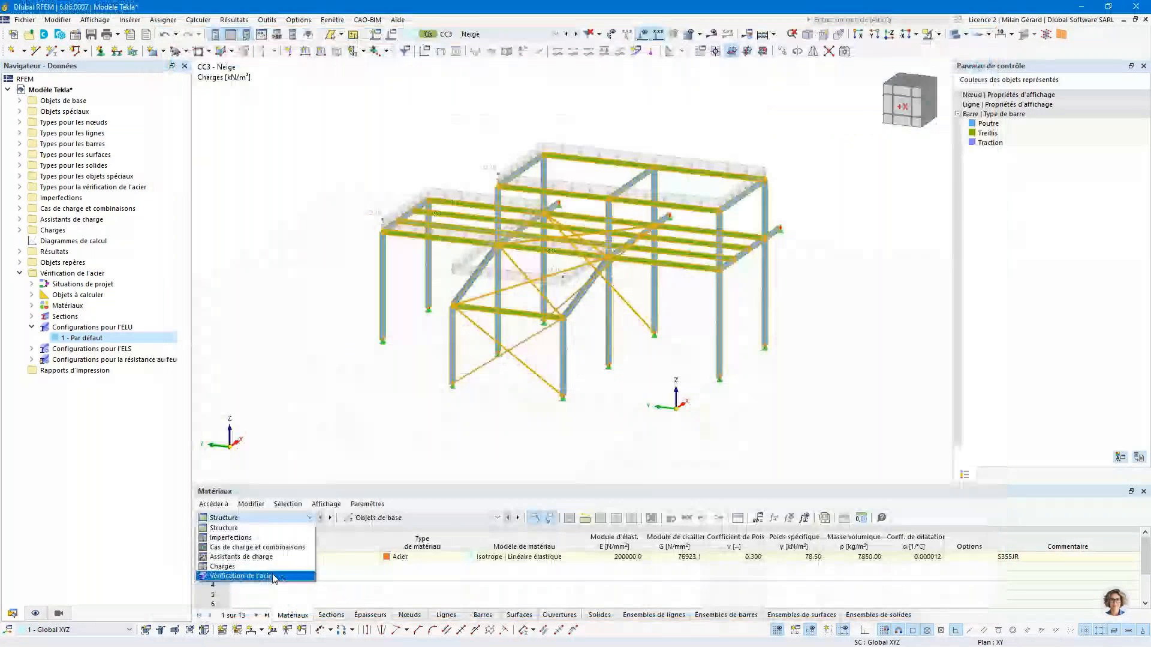
pyautogui.click(273, 577)
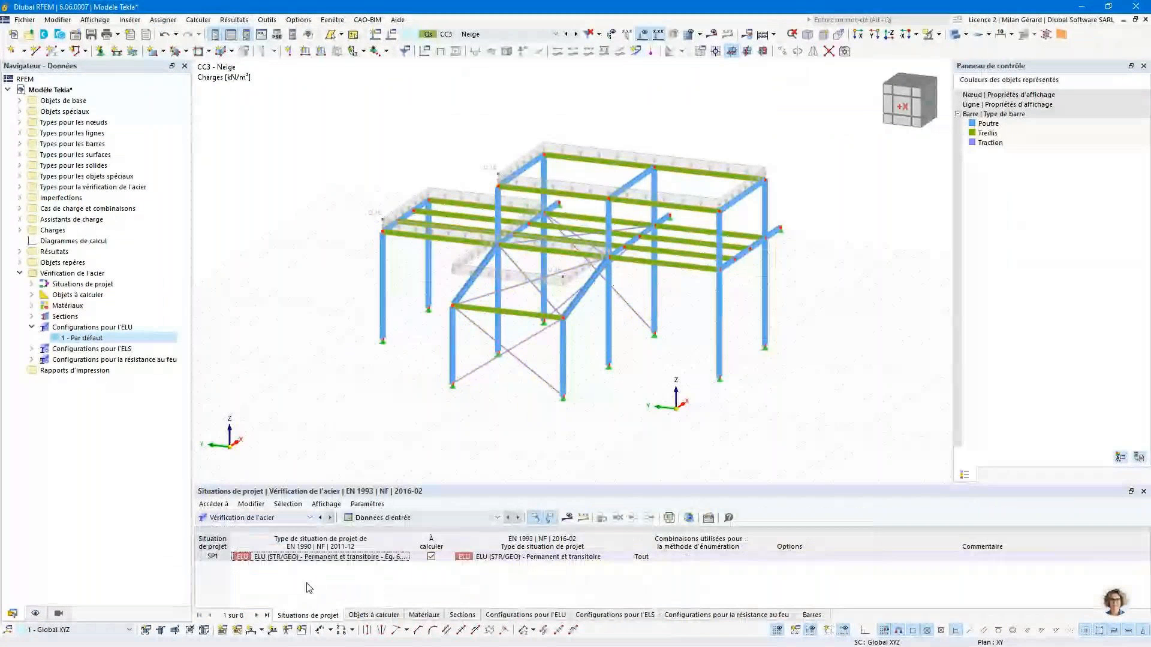
pyautogui.click(374, 615)
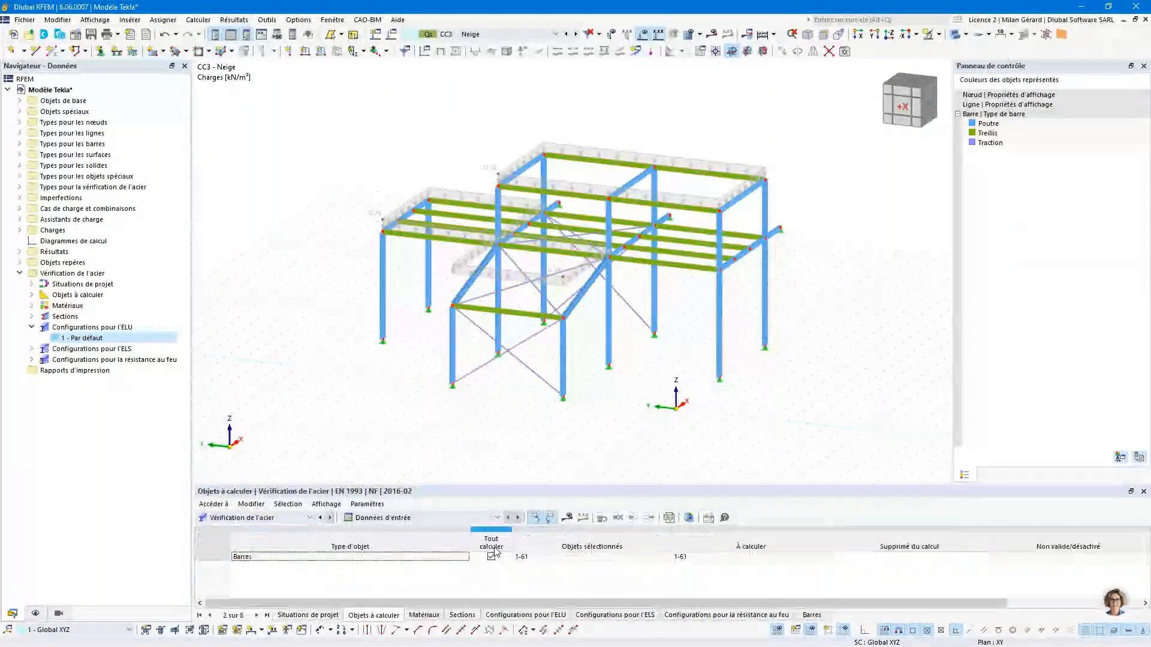
pyautogui.click(516, 558)
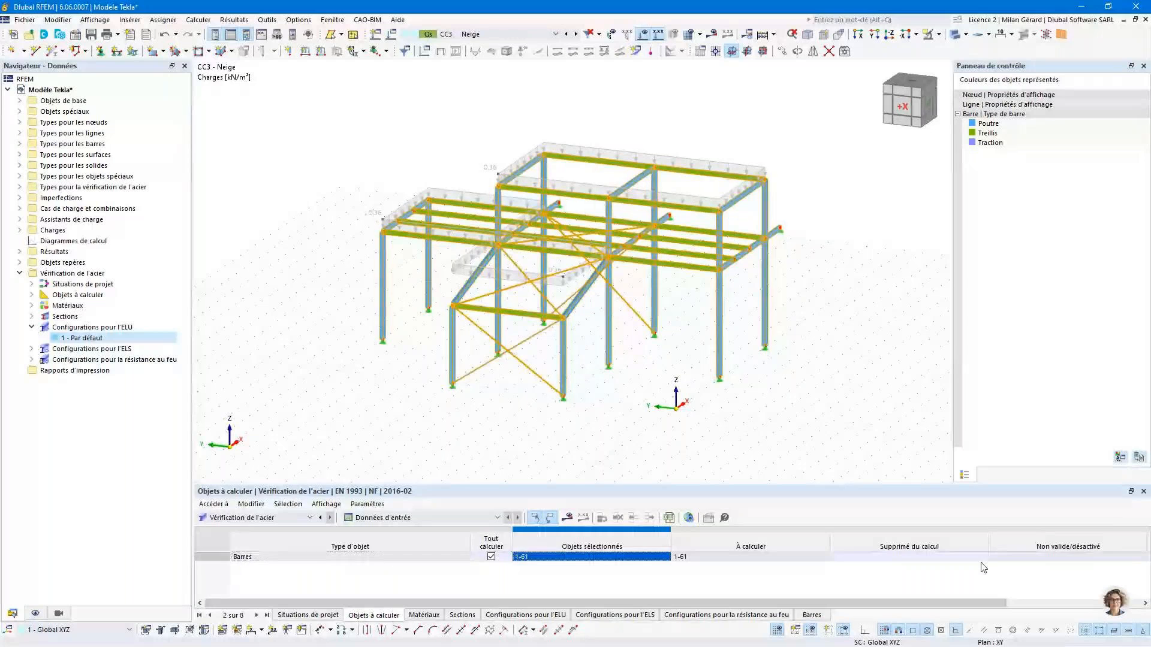
pyautogui.click(1005, 558)
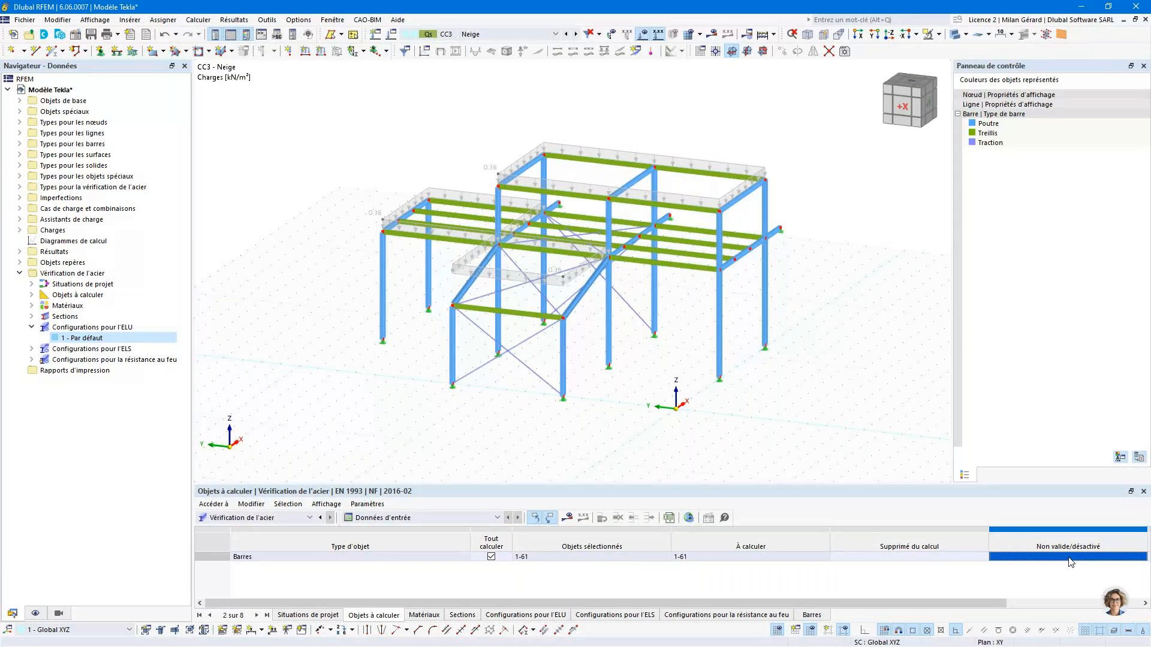
pyautogui.click(461, 616)
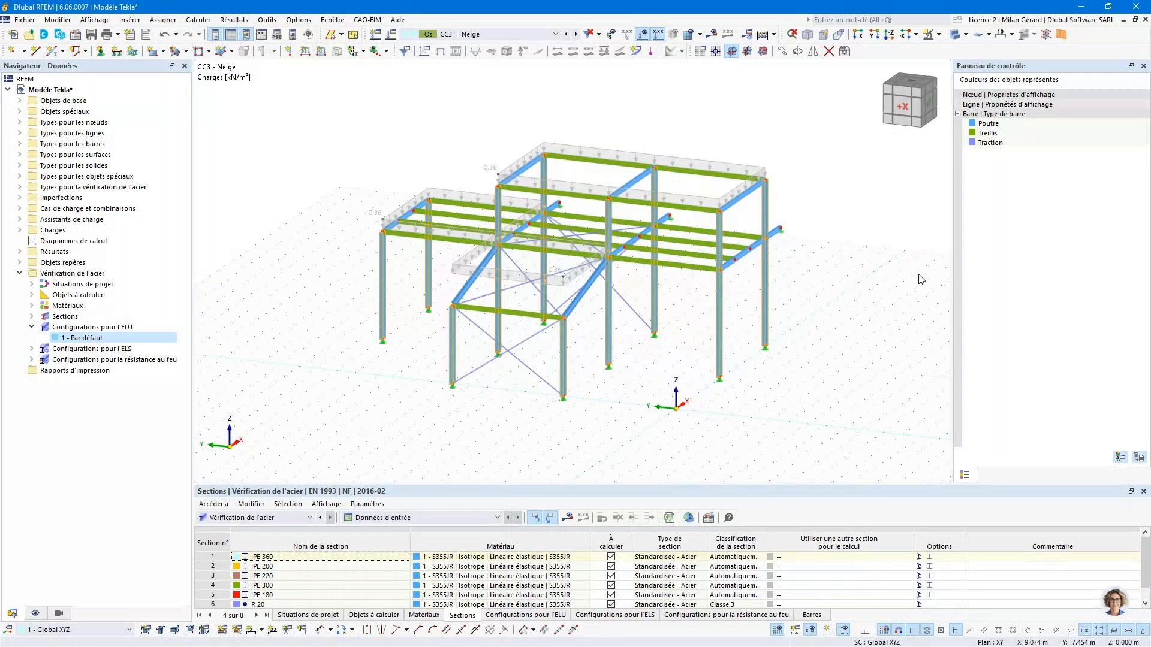
# - Run the steel design check and display its member design ratios for design situation SP1, ELU (STR/GEO)
pyautogui.click(774, 34)
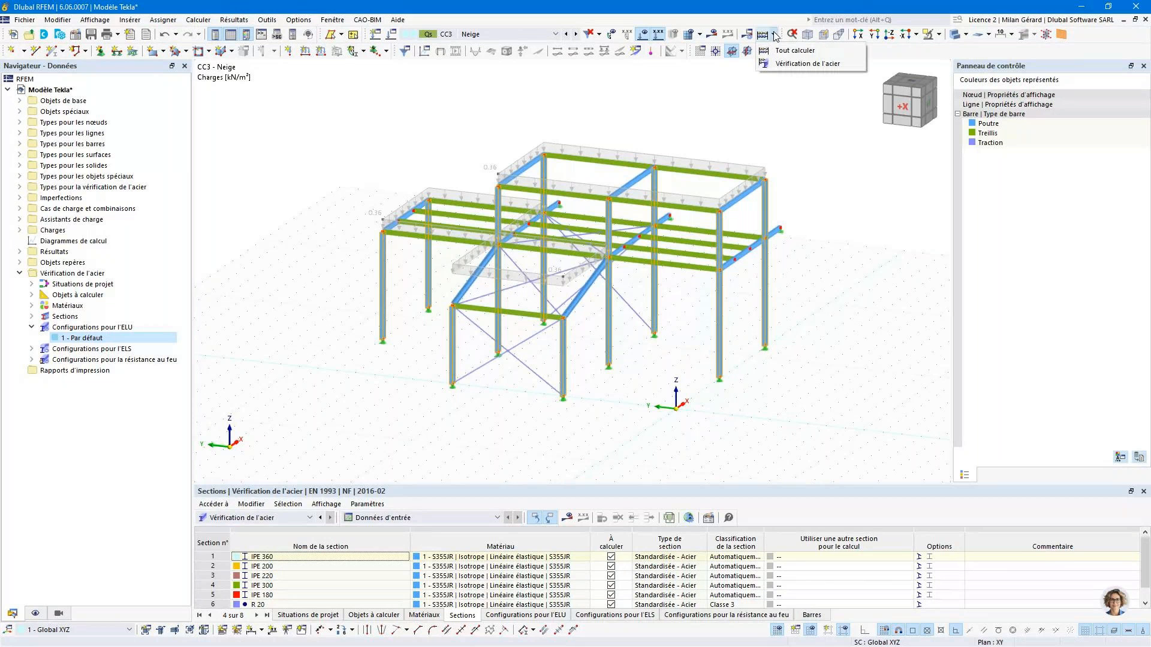
pyautogui.click(832, 68)
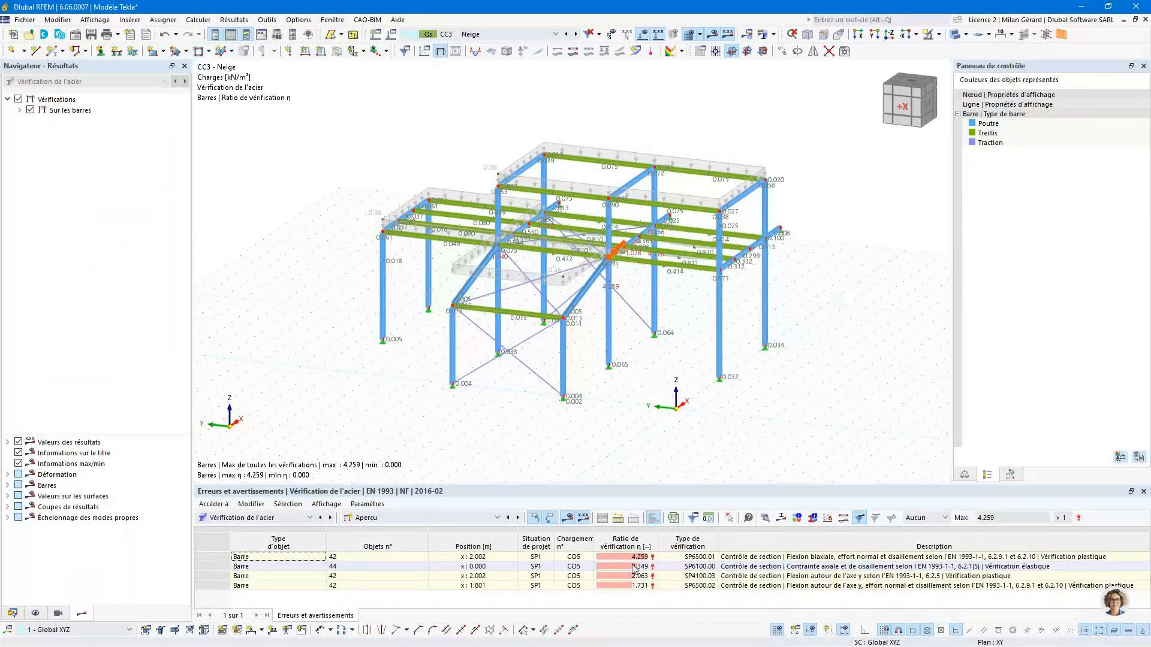
pyautogui.click(513, 34)
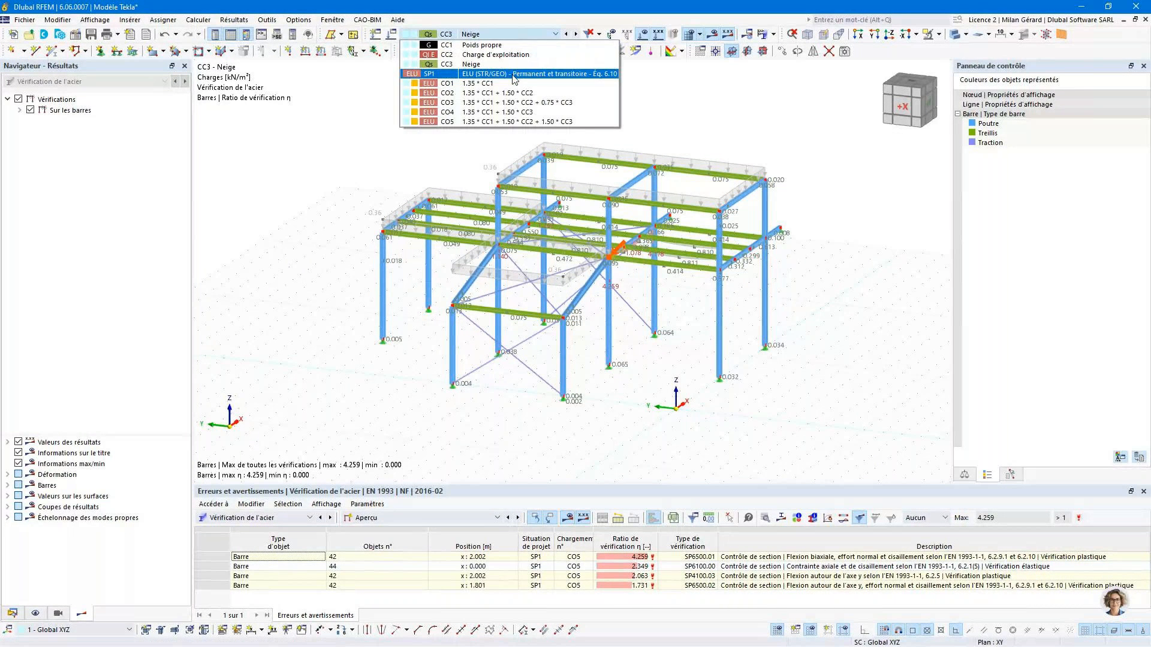
pyautogui.click(513, 73)
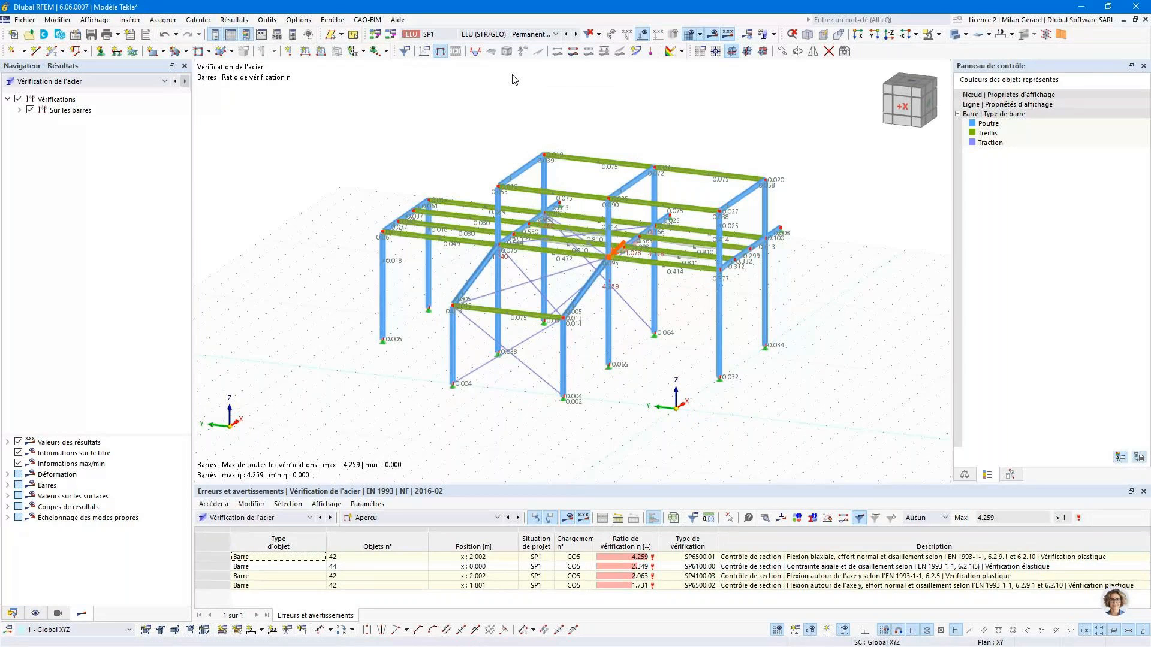
pyautogui.keyDown('ctrl'); pyautogui.moveTo(682, 323); pyautogui.dragTo(633, 342, button='middle'); pyautogui.keyUp('ctrl')
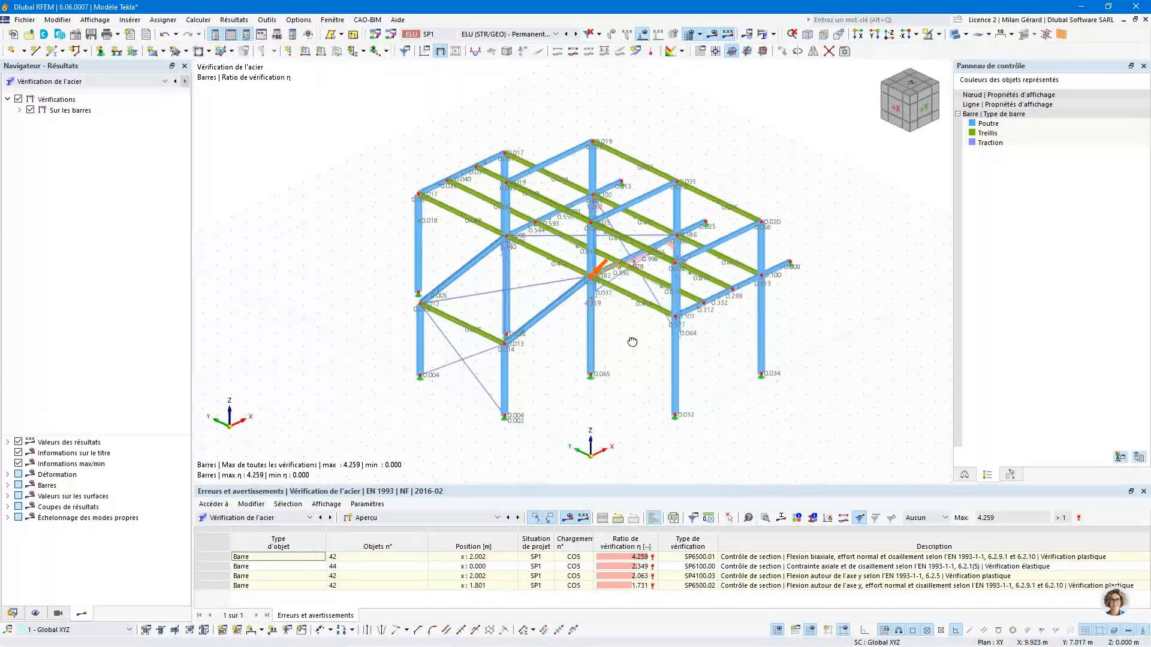
# - Restrict the model's visibility to the members with section 5 - IPE 180
pyautogui.click(62, 615)
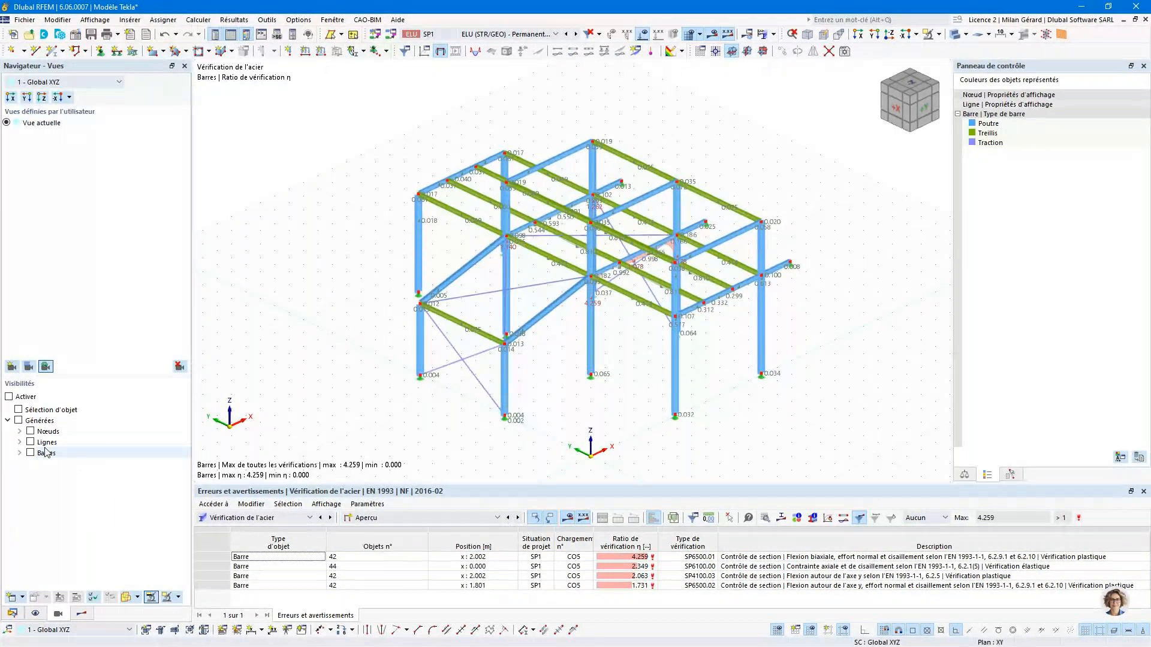
pyautogui.doubleClick(46, 452)
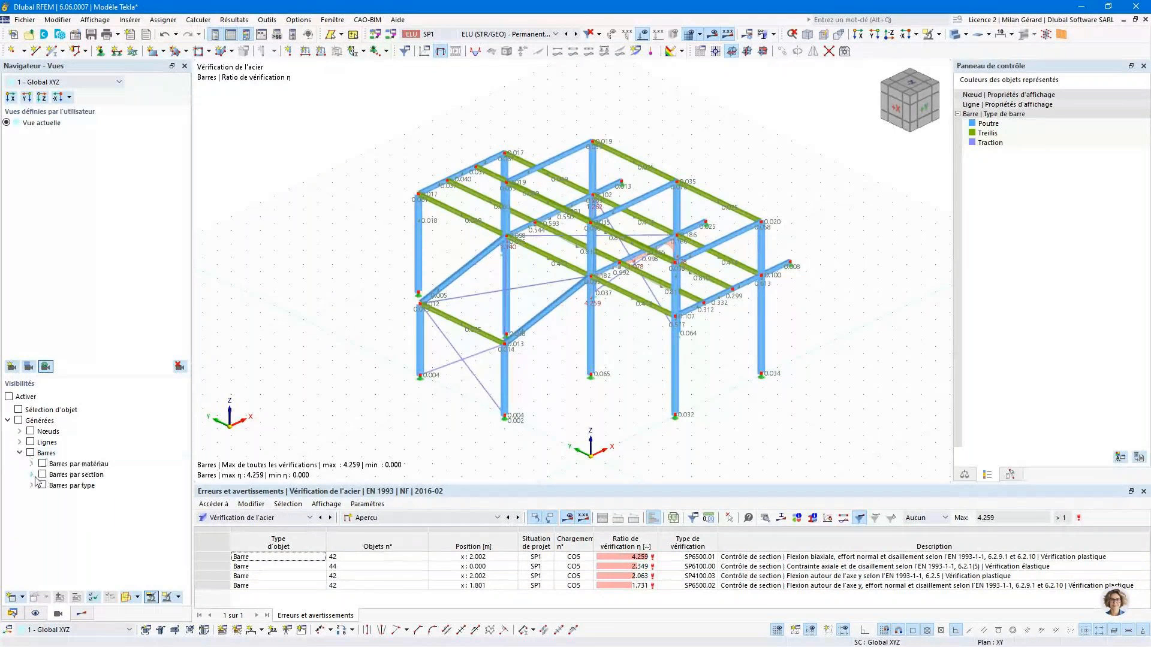
pyautogui.click(32, 474)
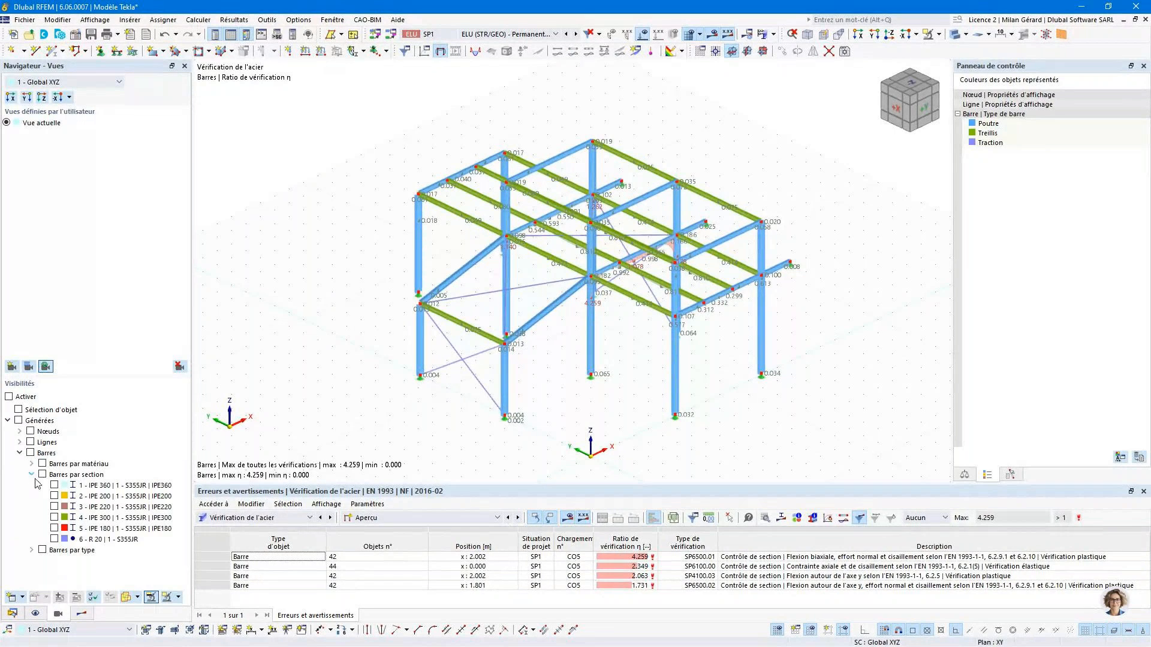
pyautogui.click(55, 529)
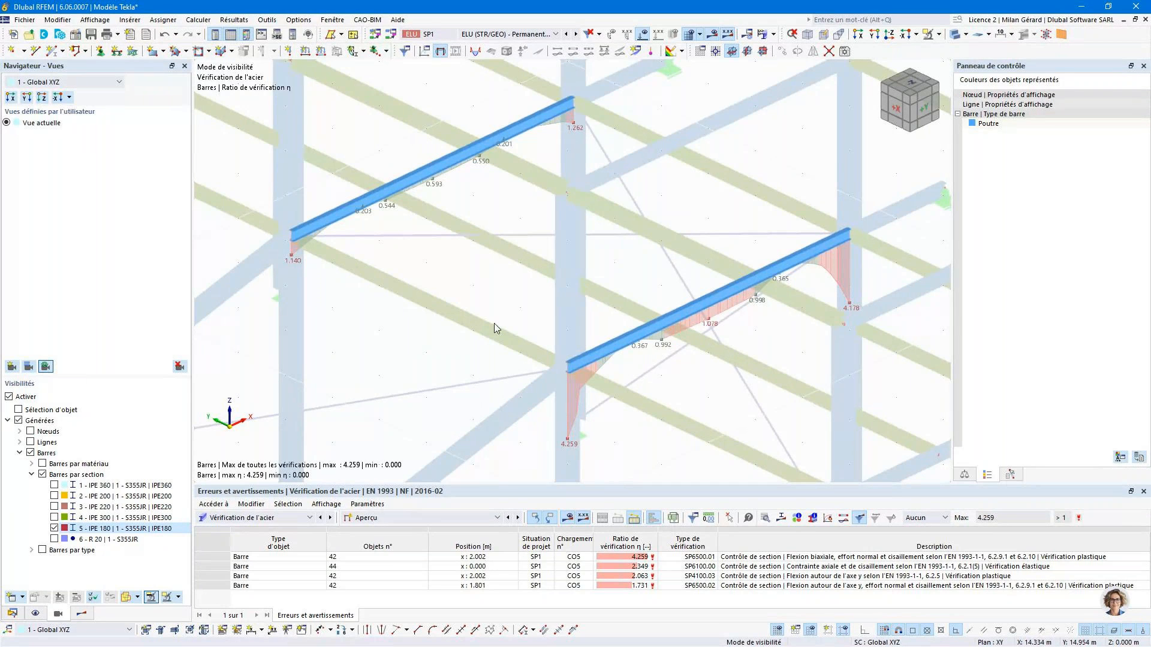
# - Set the IPE 180 section to be optimised within the current IPE series for the steel design, and rerun the check
pyautogui.click(373, 519)
pyautogui.click(366, 530)
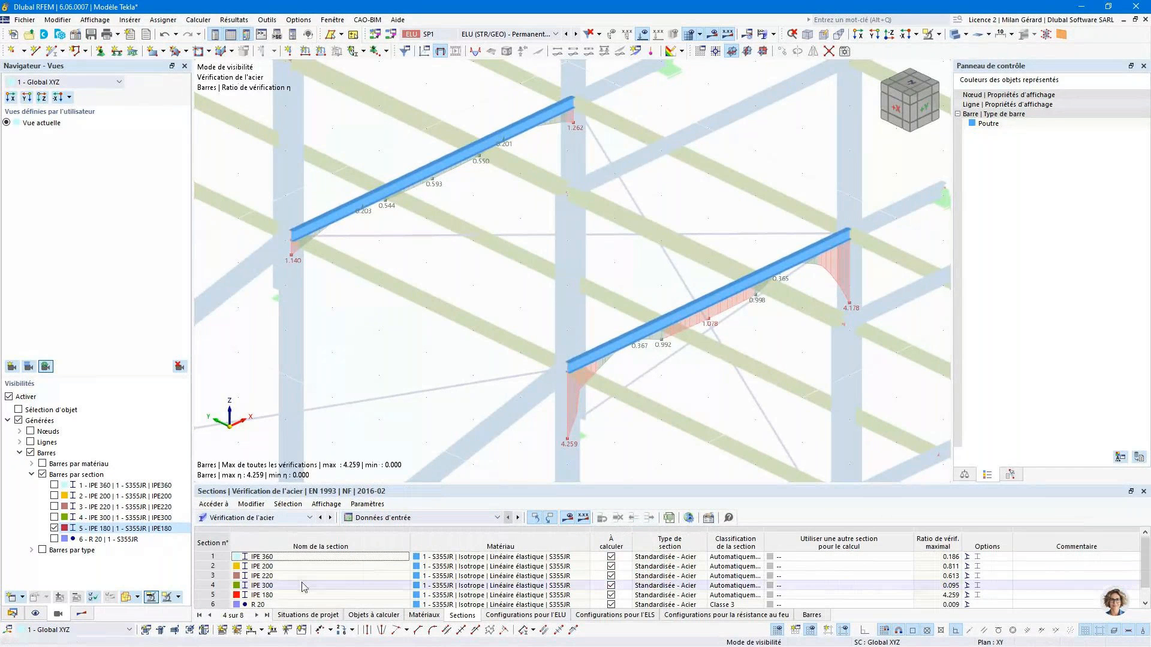
pyautogui.click(222, 595)
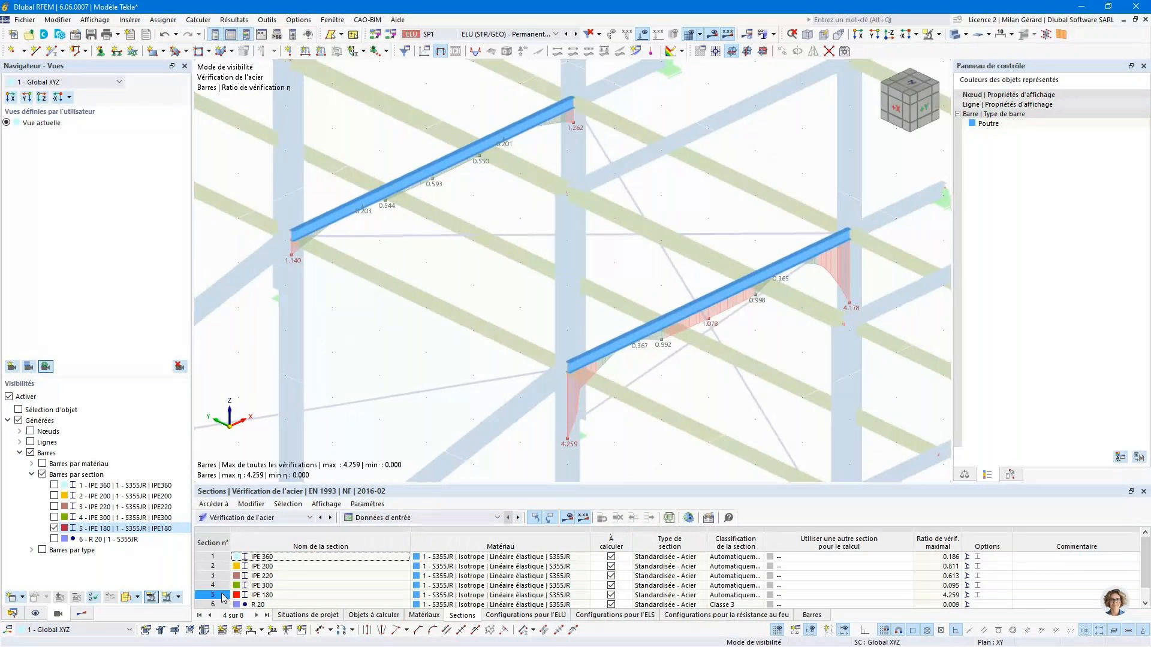
pyautogui.click(896, 596)
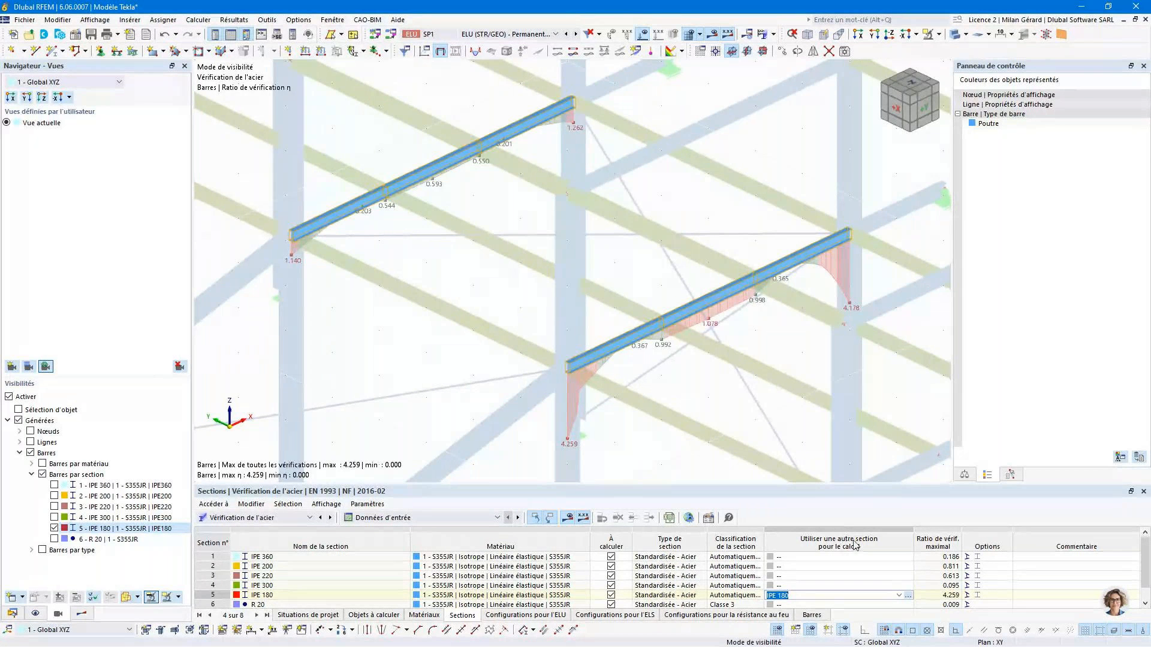
pyautogui.click(898, 595)
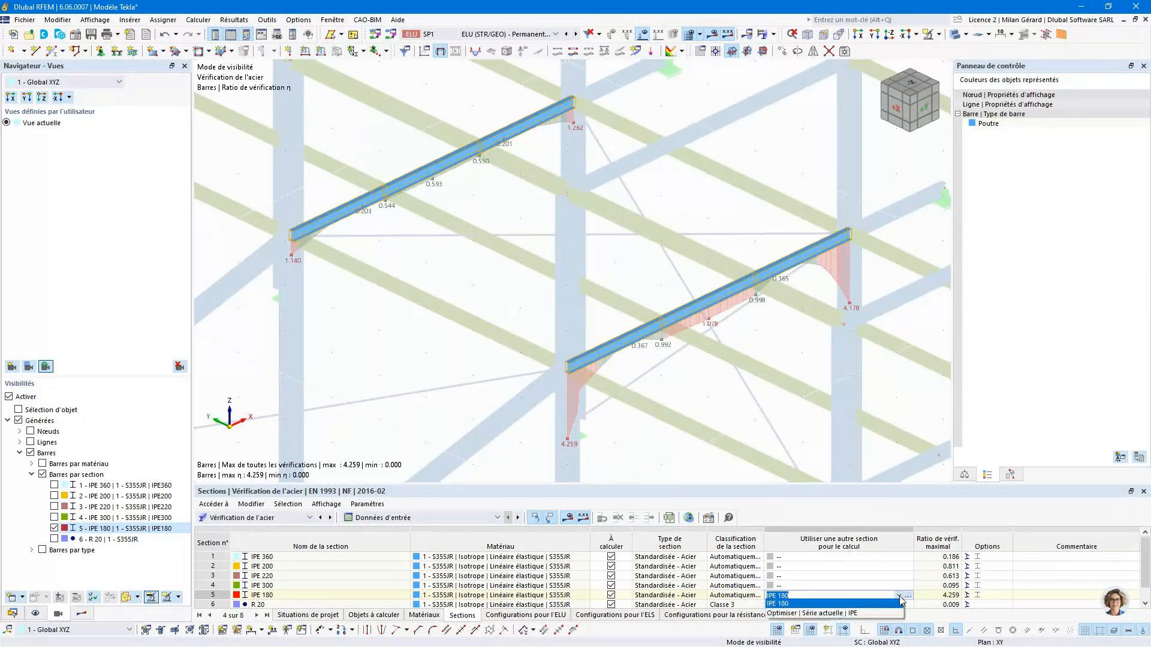
pyautogui.click(815, 614)
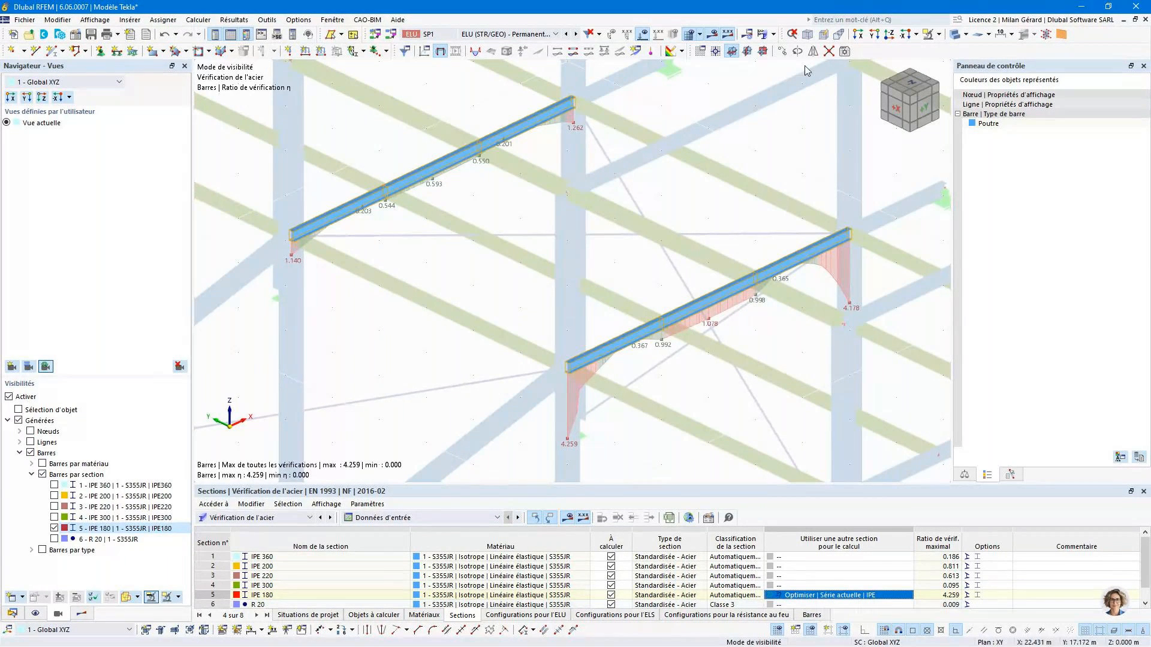
pyautogui.click(774, 34)
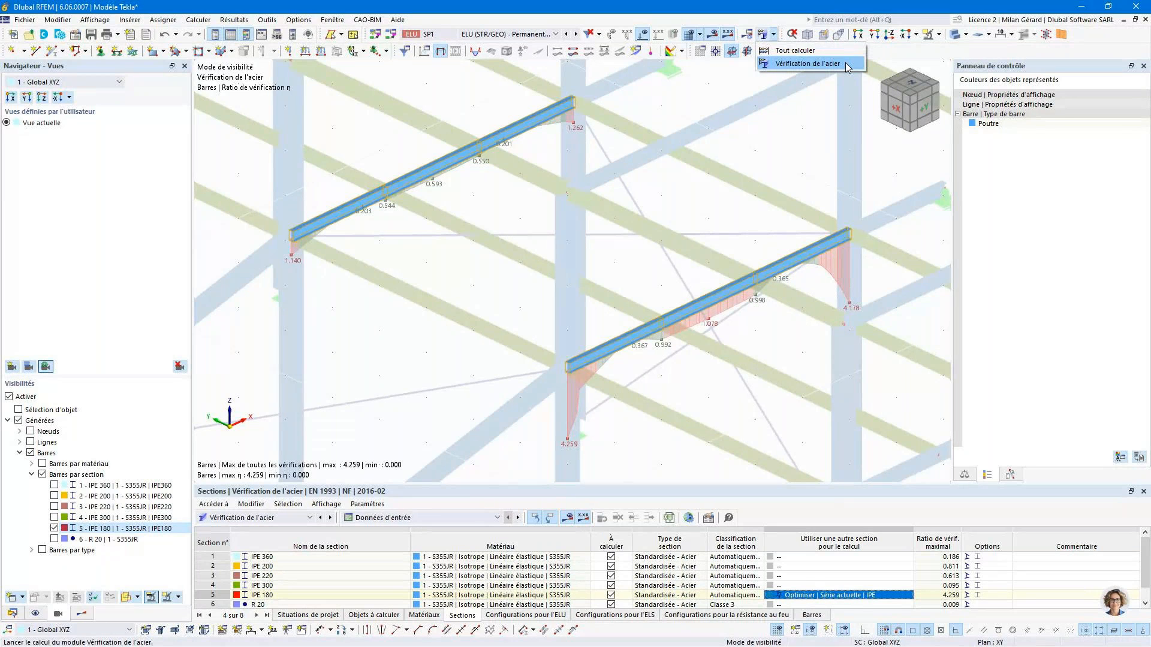
pyautogui.click(847, 64)
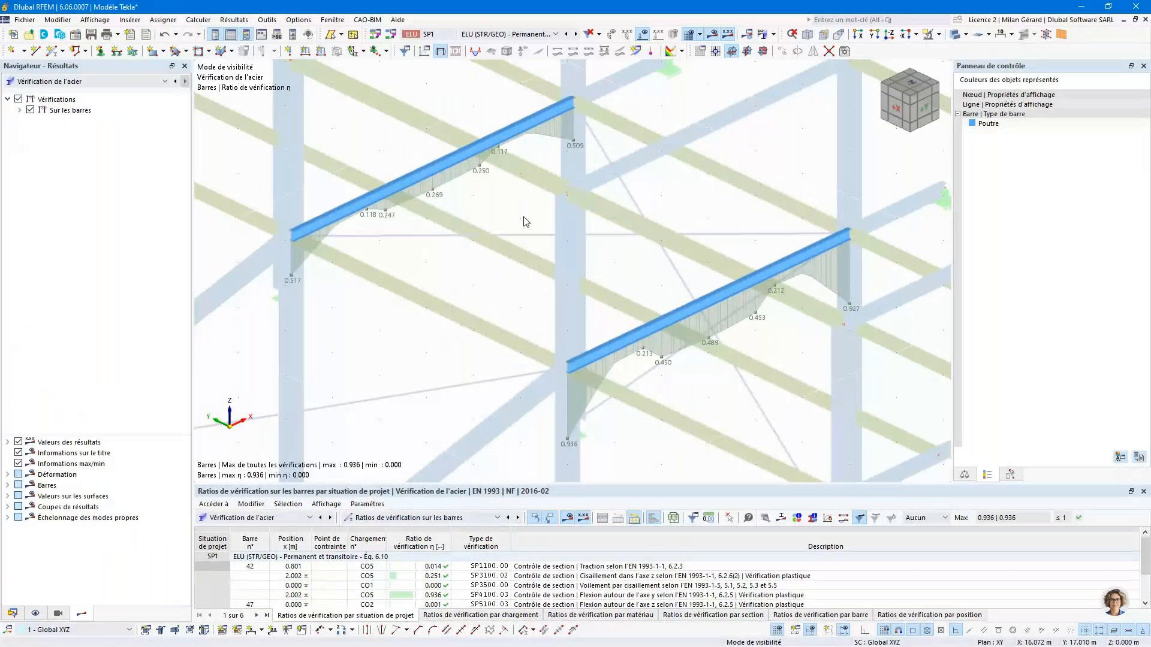
# - Transfer the optimised IPE 240 section to the model for section 5, accept deleting the results, and restart the calculation
pyautogui.click(466, 518)
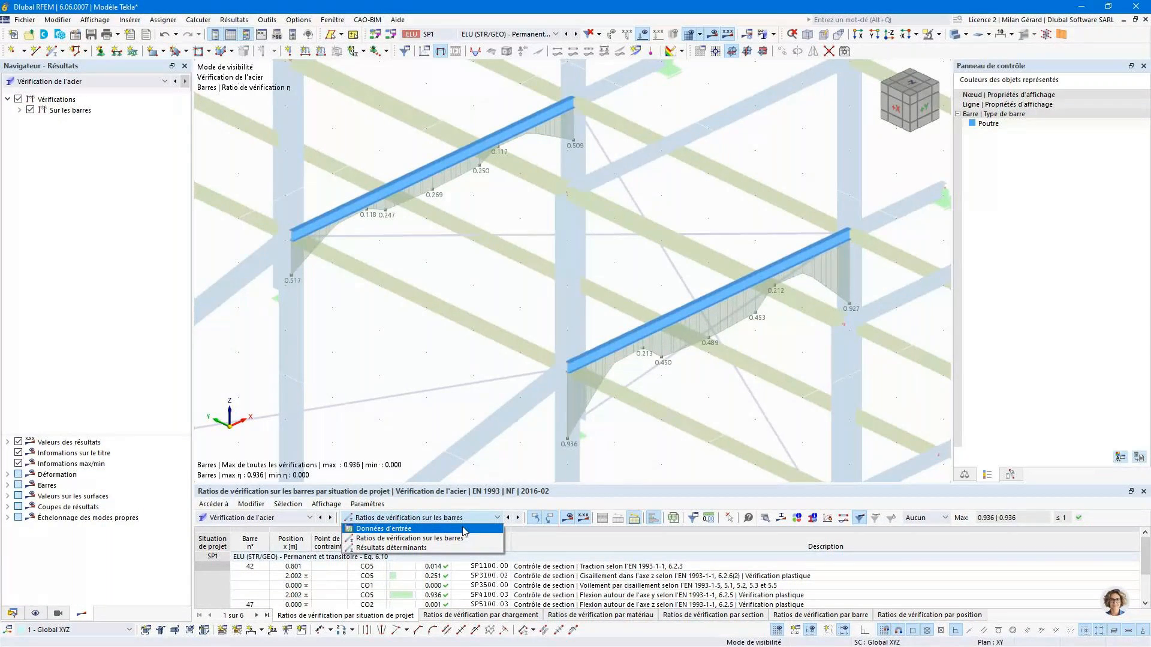
pyautogui.click(464, 528)
pyautogui.click(215, 596)
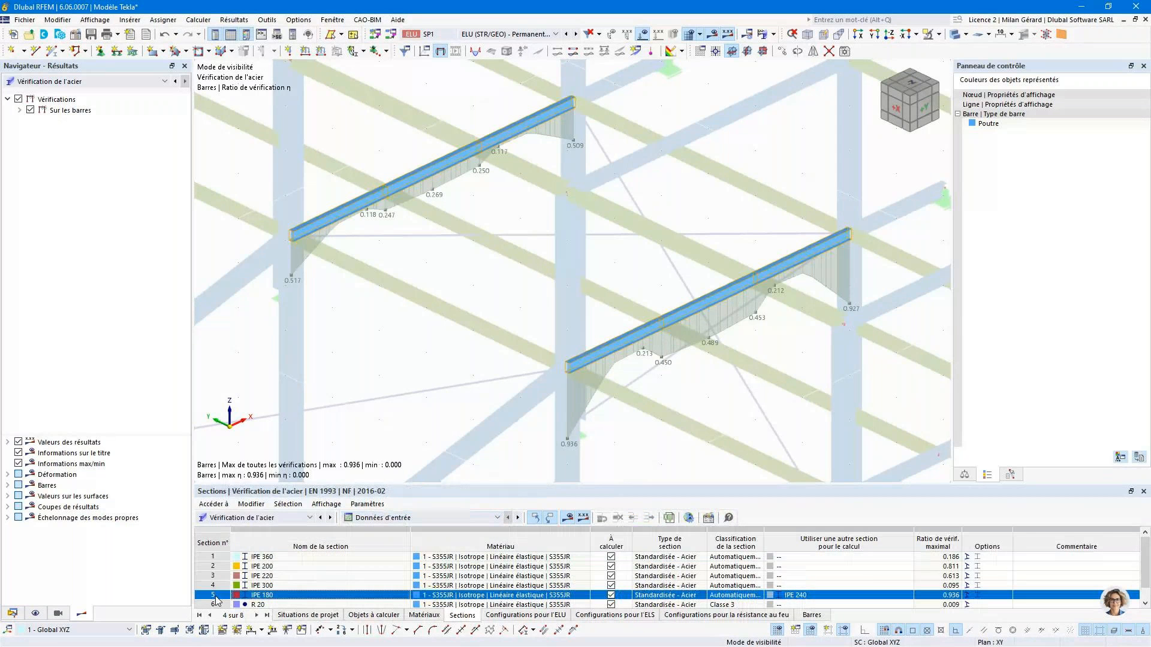
pyautogui.click(812, 595)
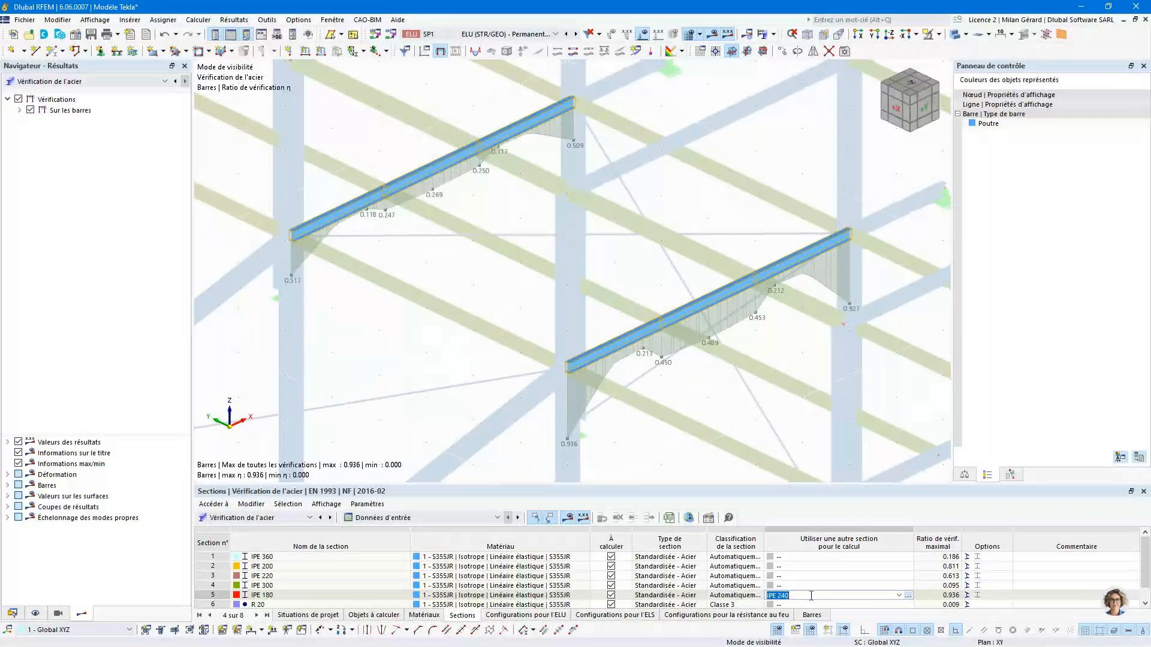
pyautogui.rightClick(811, 595)
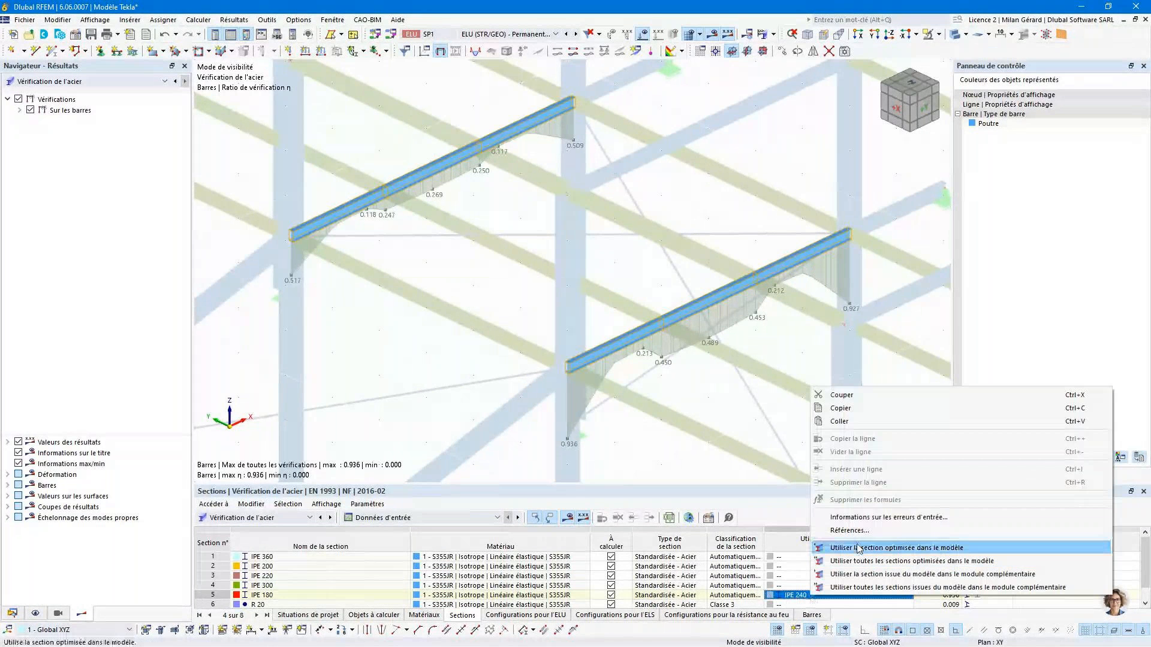
pyautogui.click(888, 555)
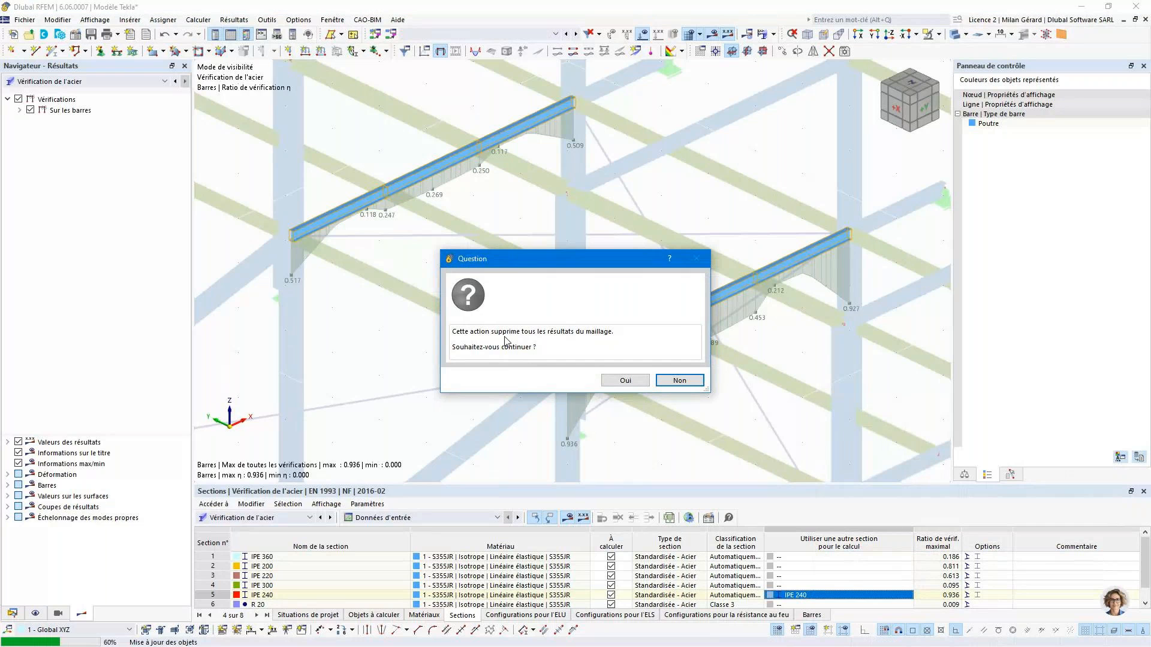
pyautogui.click(620, 381)
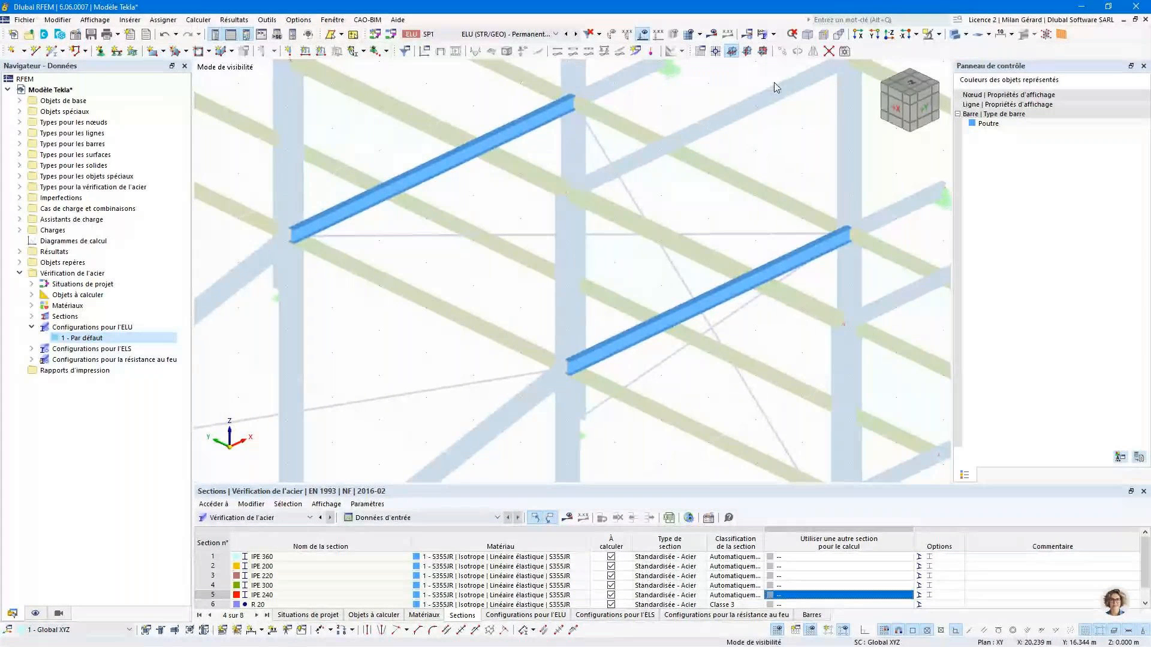
pyautogui.click(762, 34)
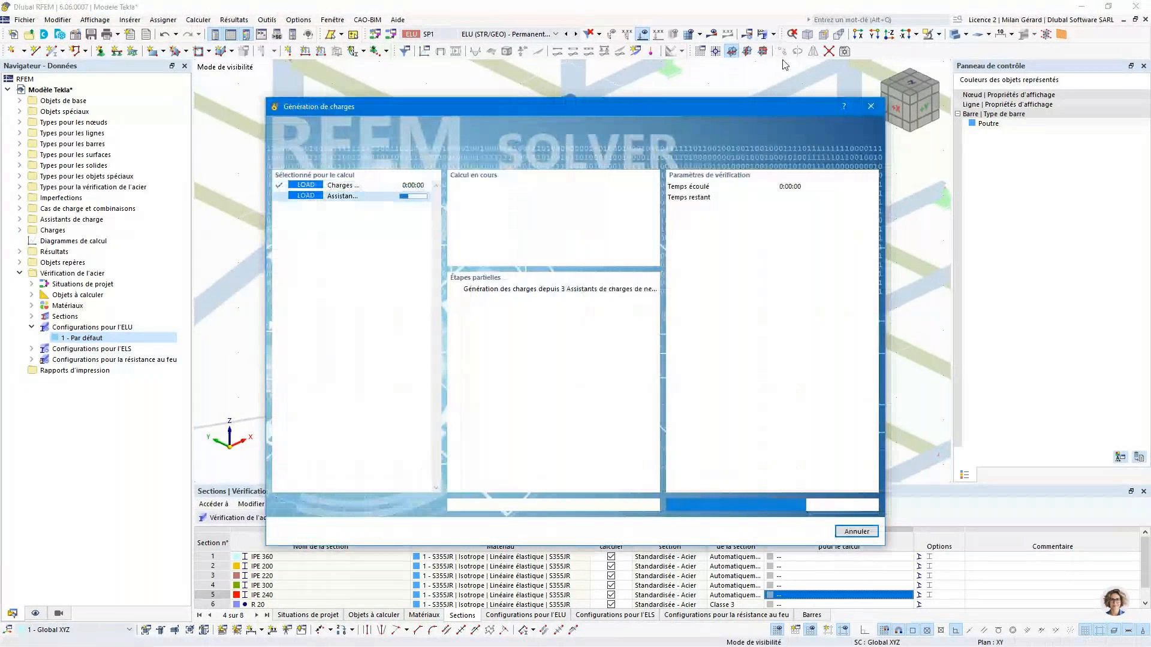
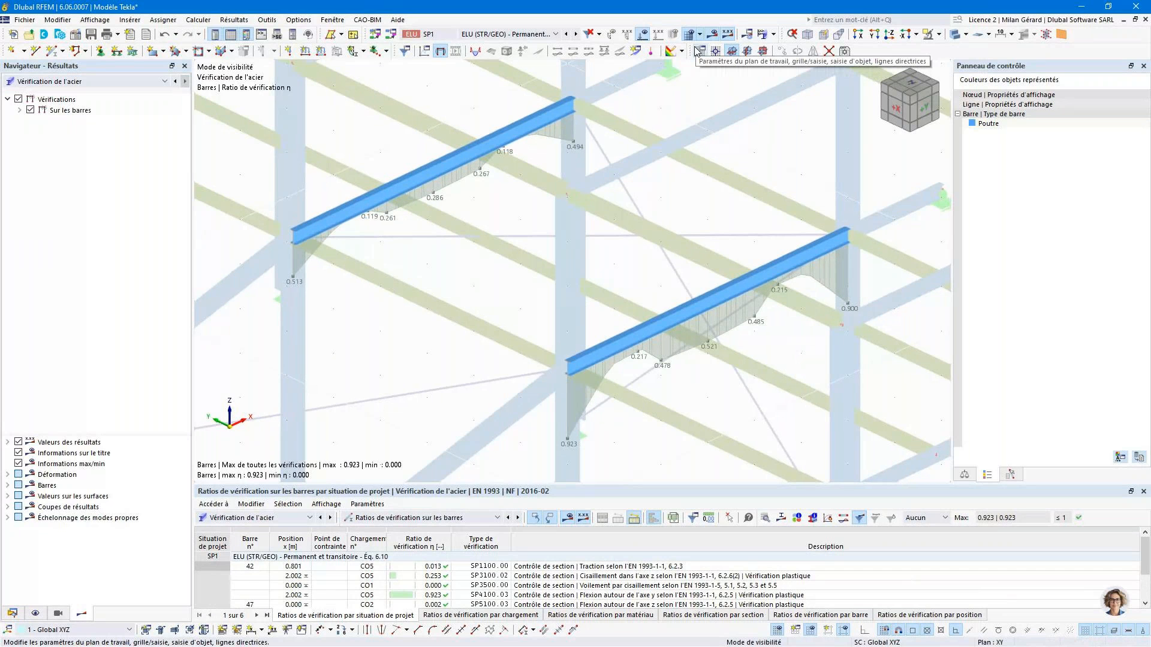
# - Hide the design check results and cancel the visibility mode to show the whole steel structure
pyautogui.click(712, 34)
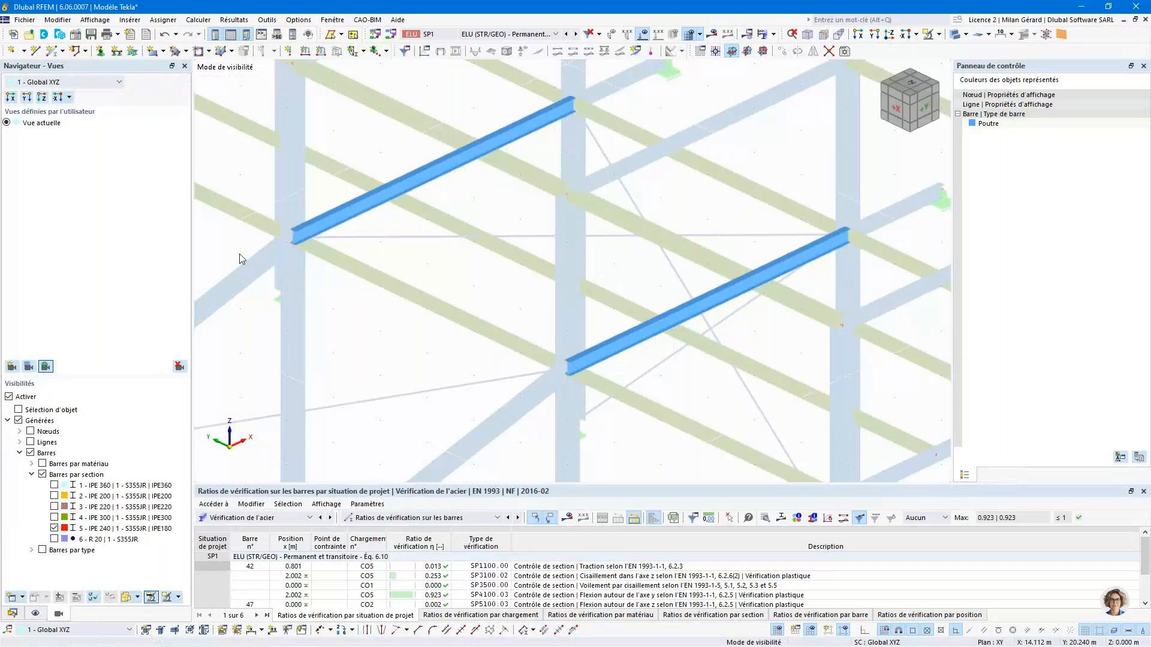
pyautogui.click(938, 34)
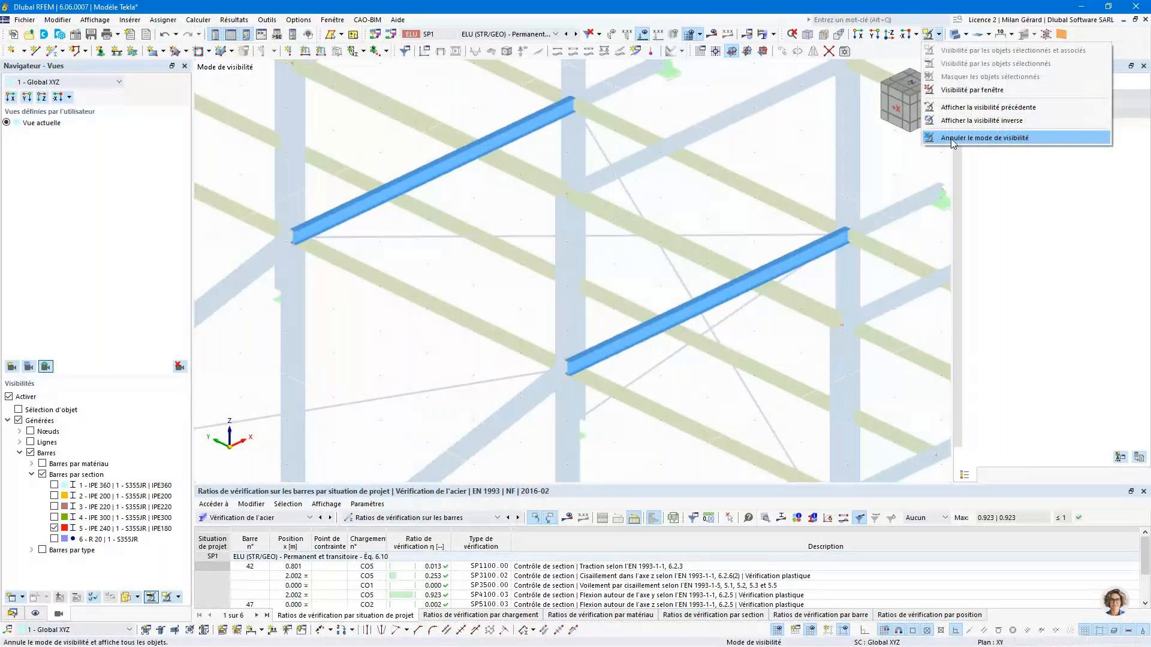
pyautogui.click(984, 138)
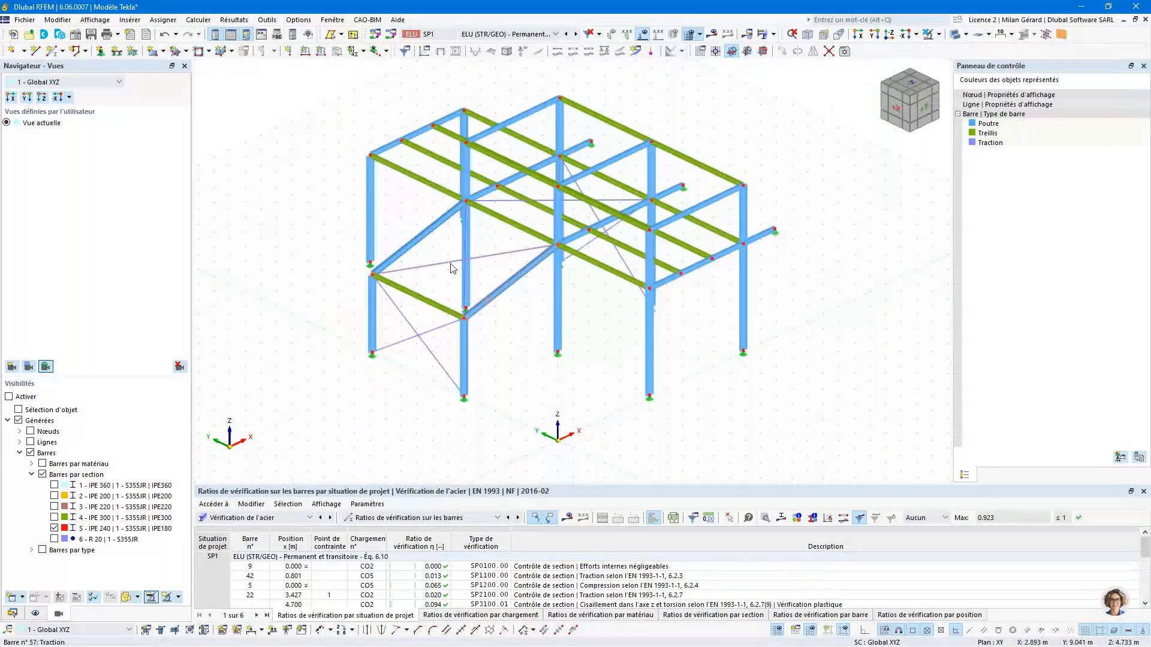
pyautogui.keyDown('ctrl'); pyautogui.moveTo(466, 288); pyautogui.dragTo(538, 260, button='middle'); pyautogui.keyUp('ctrl')
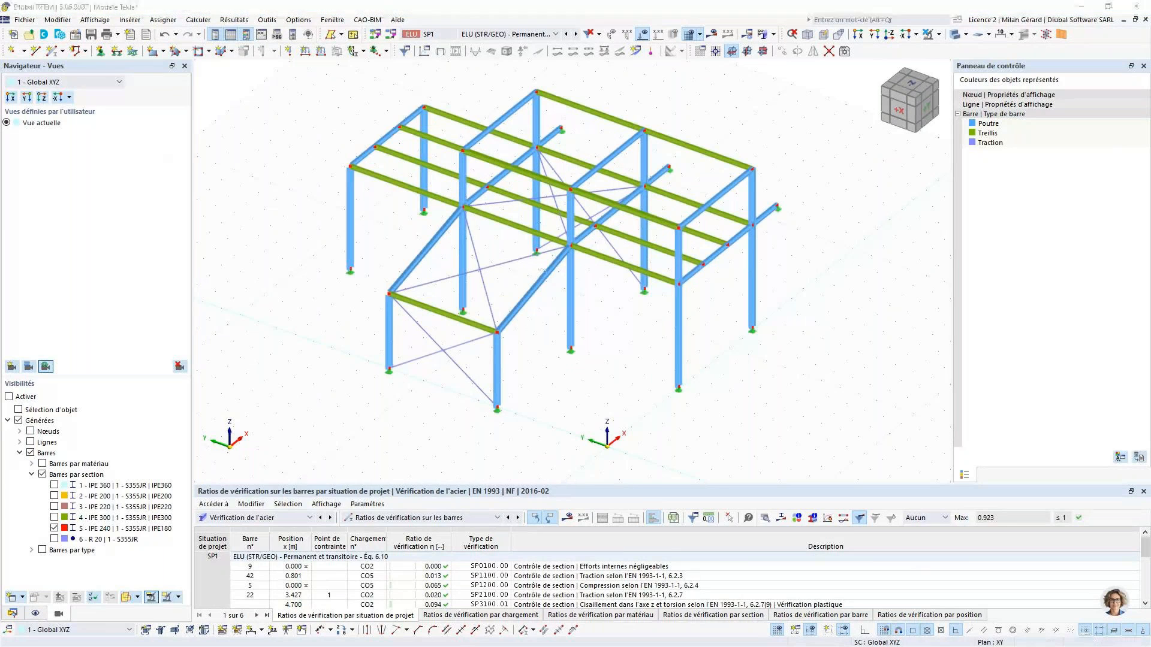
# - Switch to Tekla Structures and update the existing model from RFEM, including materials, sections and thicknesses, adding new objects and removing nonexistent ones
pyautogui.hotkey('alt', 'Tab')
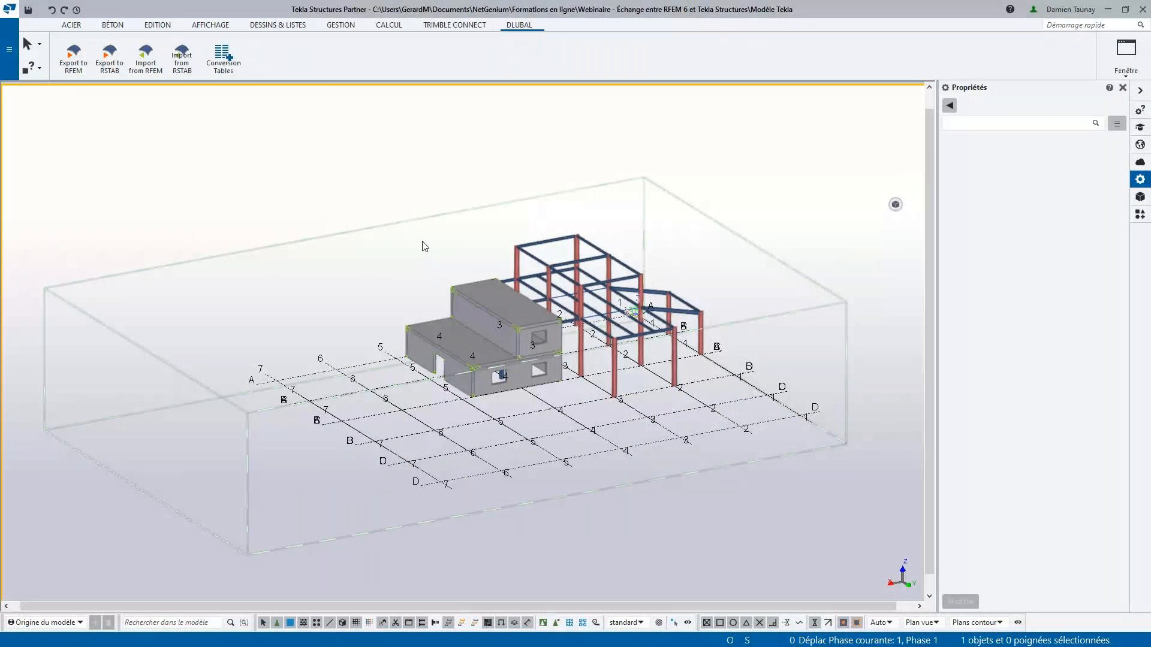
pyautogui.click(150, 71)
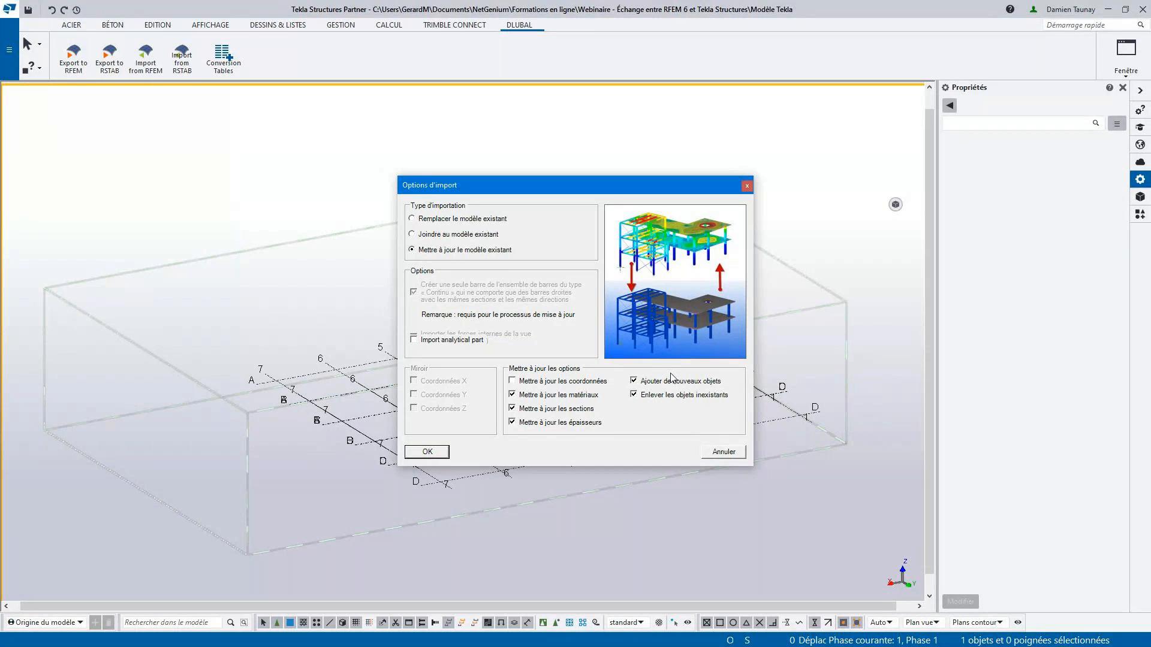
pyautogui.click(445, 450)
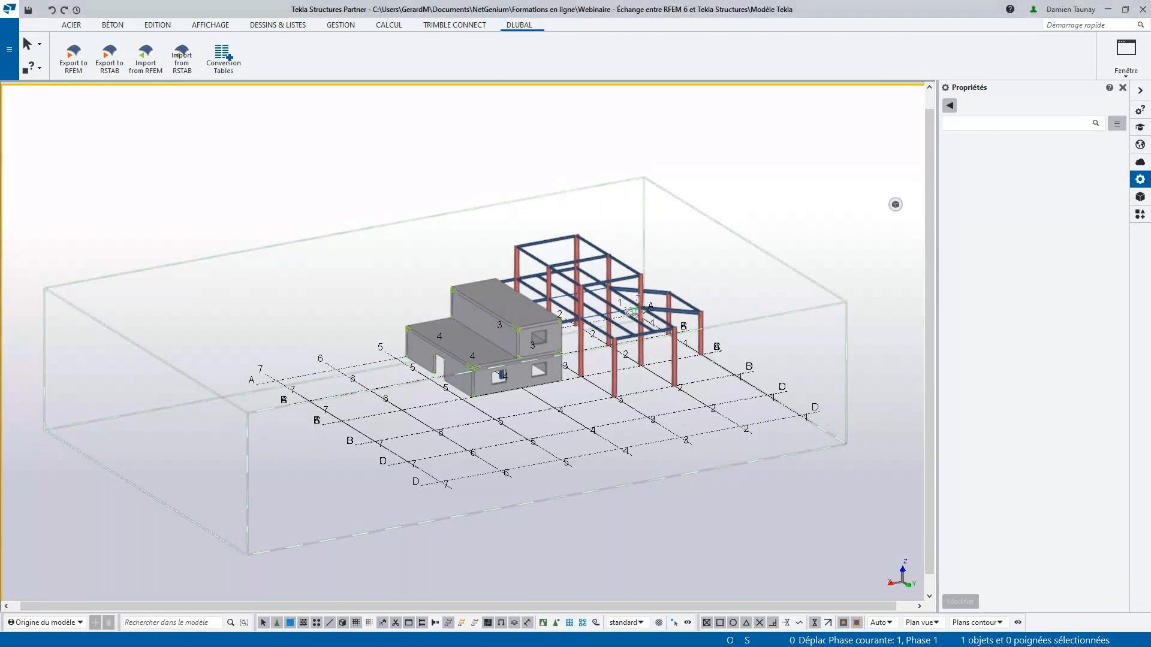
# - Place the RFEM window beside Tekla Structures to follow the model update in both programs
pyautogui.hotkey('alt', 'Tab')
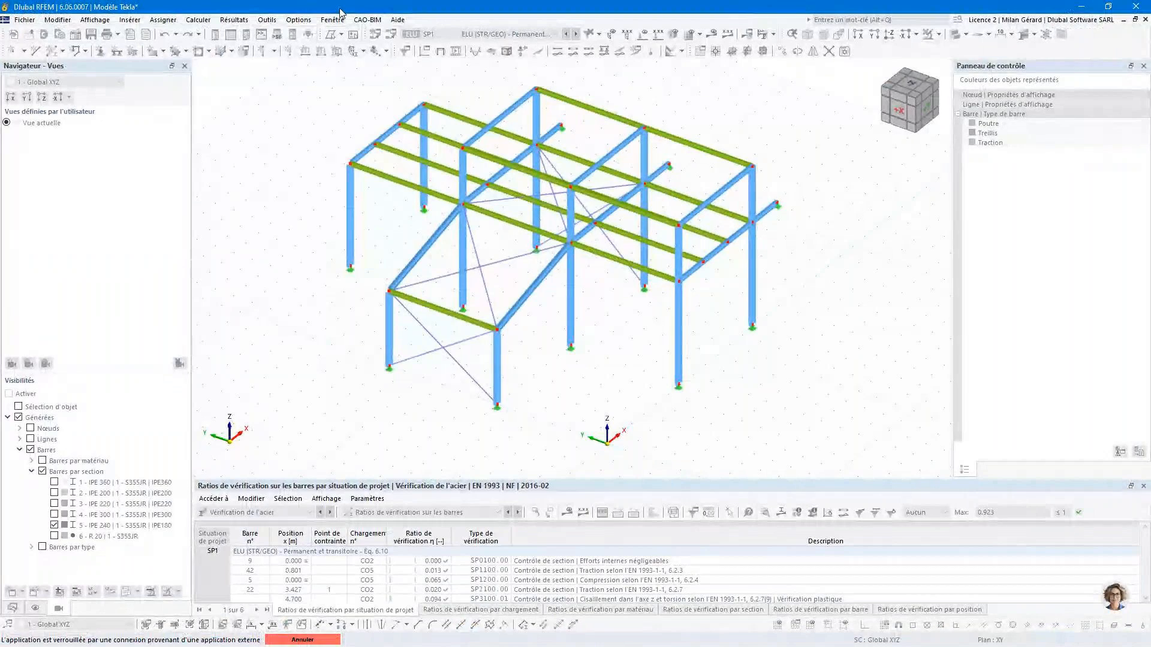
pyautogui.doubleClick(340, 9)
pyautogui.click(240, 247)
pyautogui.scroll(-2, 305, 278)
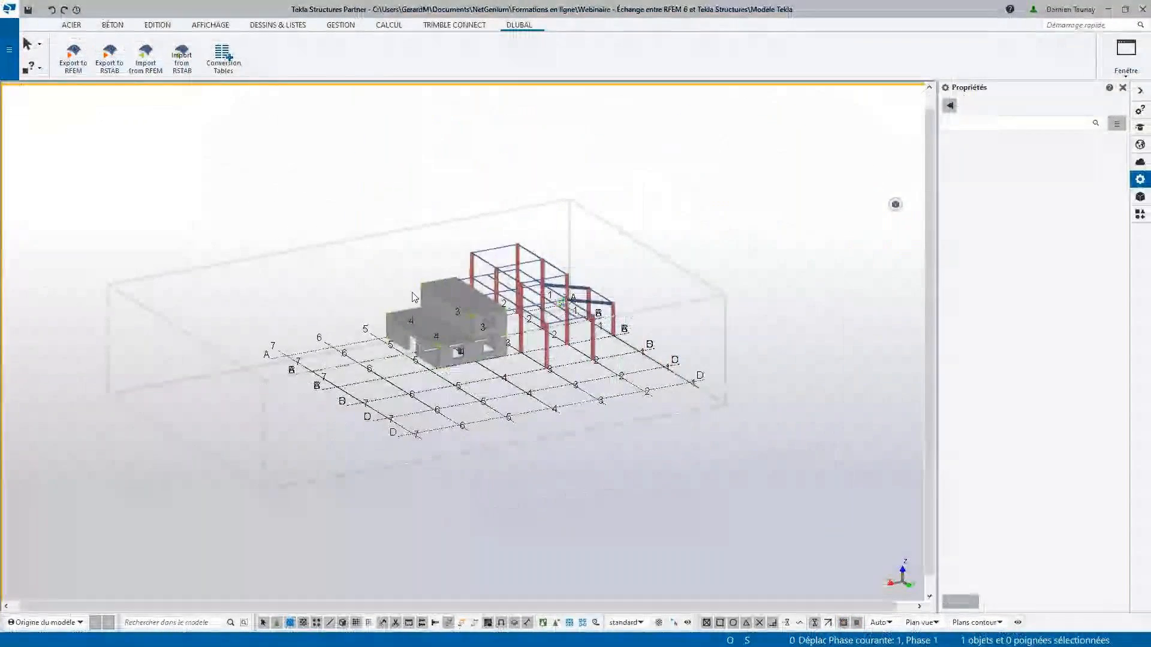
pyautogui.moveTo(599, 316); pyautogui.dragTo(423, 324, button='middle')
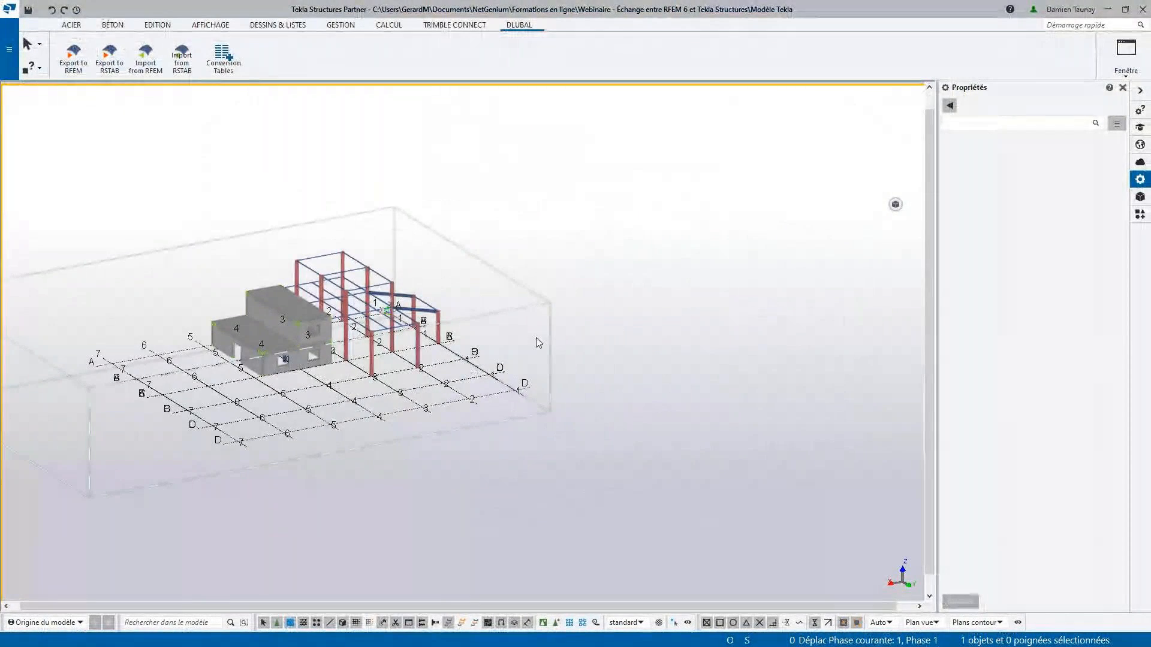
pyautogui.hotkey('alt', 'Tab')
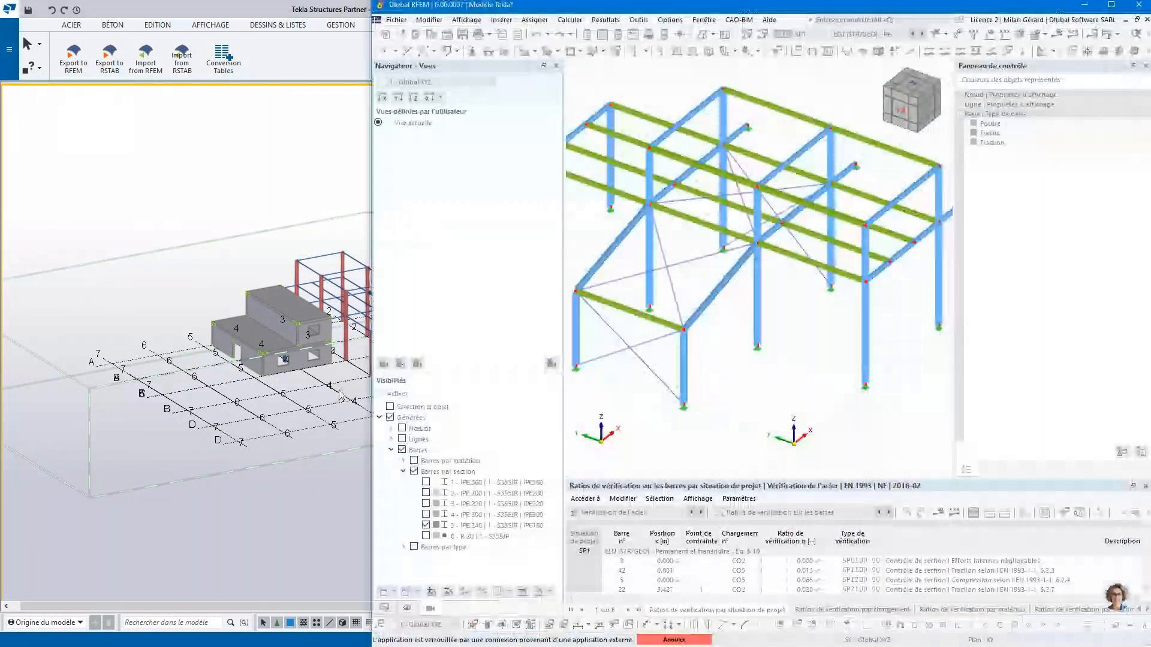
pyautogui.moveTo(339, 395); pyautogui.dragTo(236, 413, button='middle')
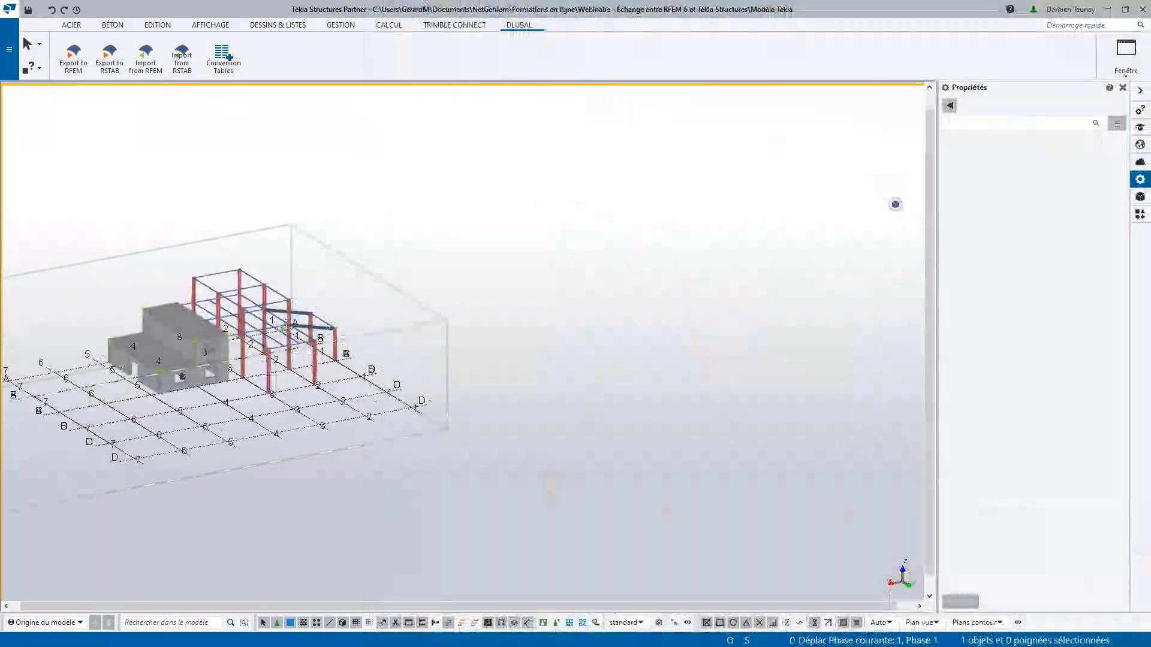
pyautogui.hotkey('alt', 'Tab')
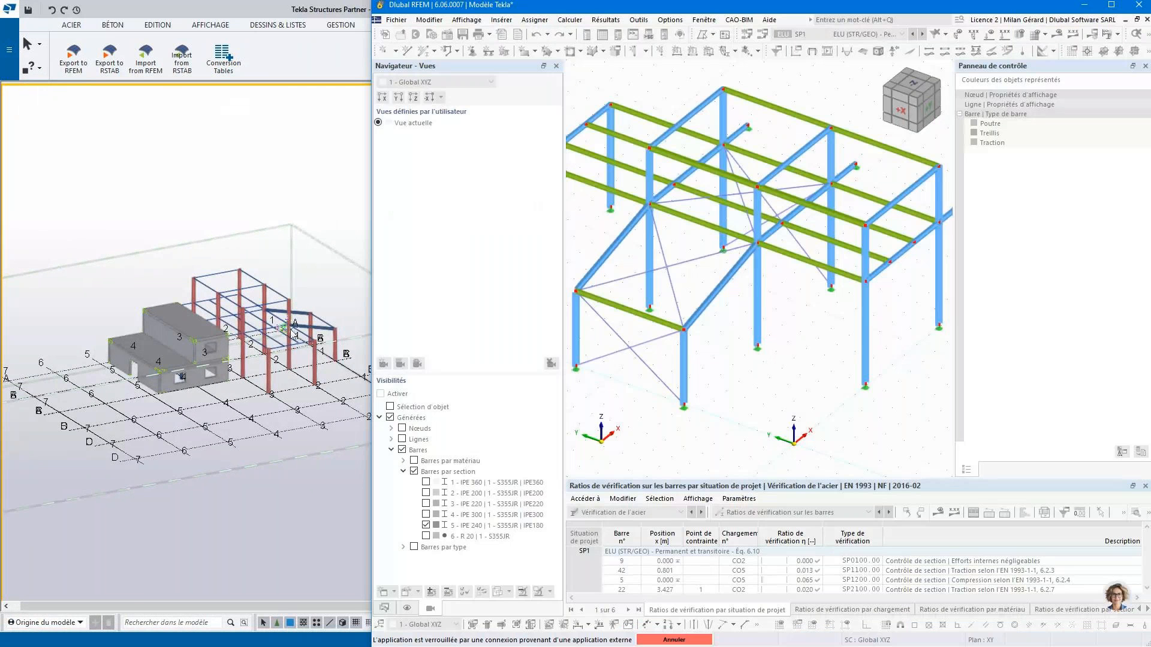
pyautogui.scroll(5, 304, 327)
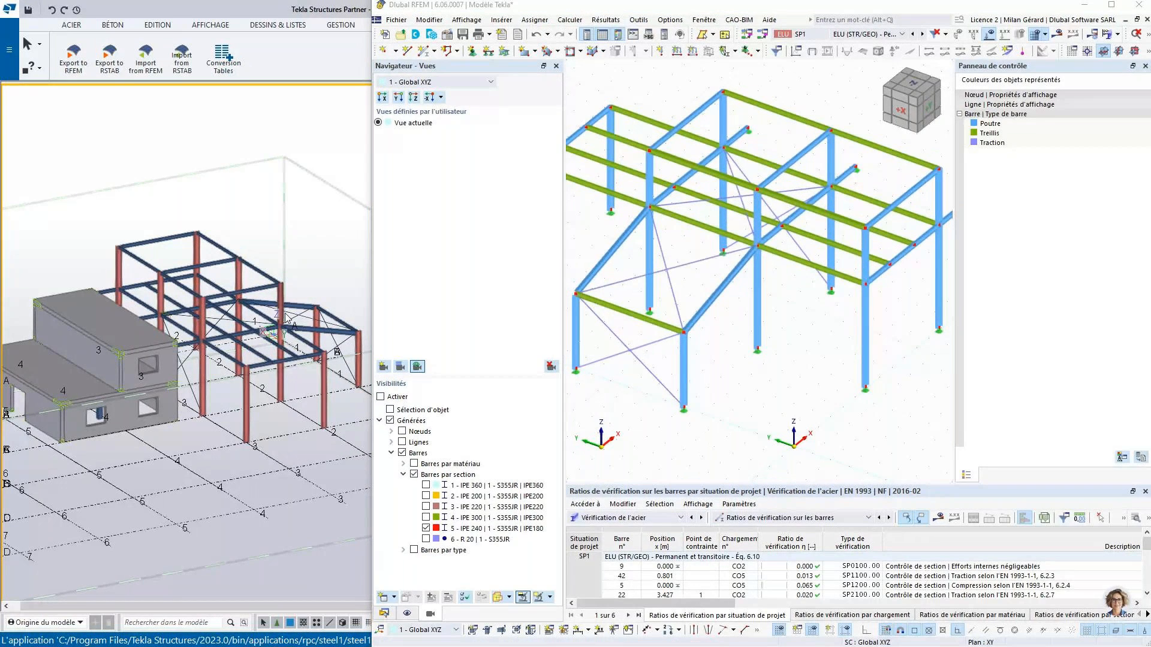
# - Inspect the updated structure in Tekla Structures and check the profile of the short beam beside the middle column
pyautogui.scroll(-1, 285, 318)
pyautogui.moveTo(288, 317); pyautogui.dragTo(422, 387, button='middle')
pyautogui.scroll(3, 473, 410)
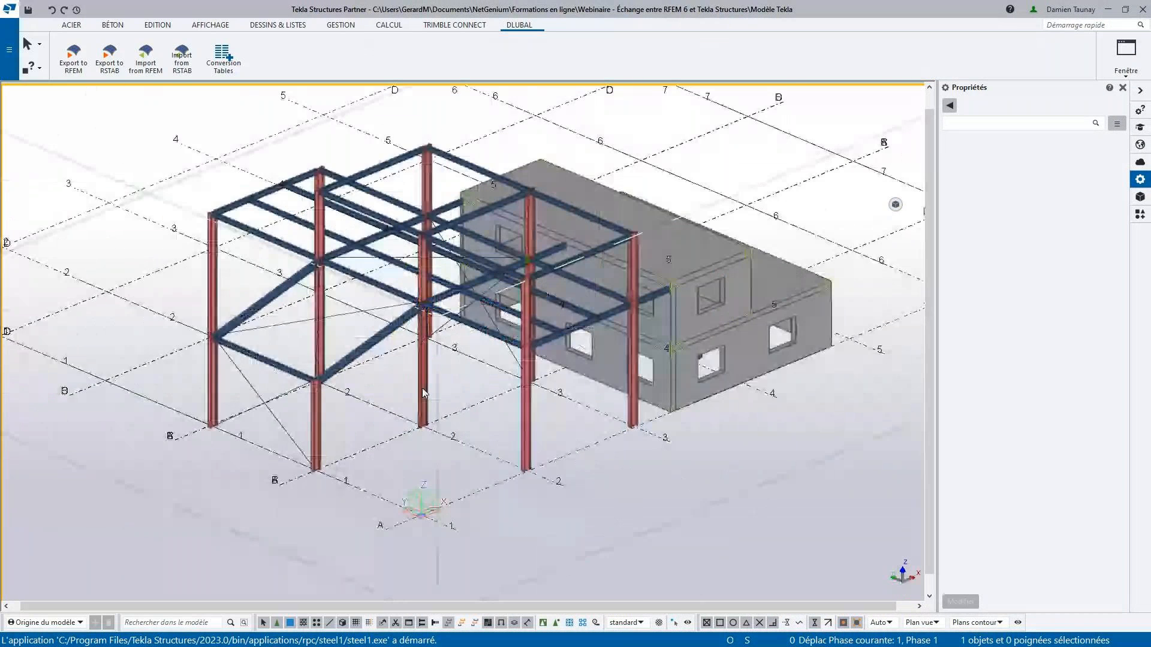
pyautogui.click(445, 295)
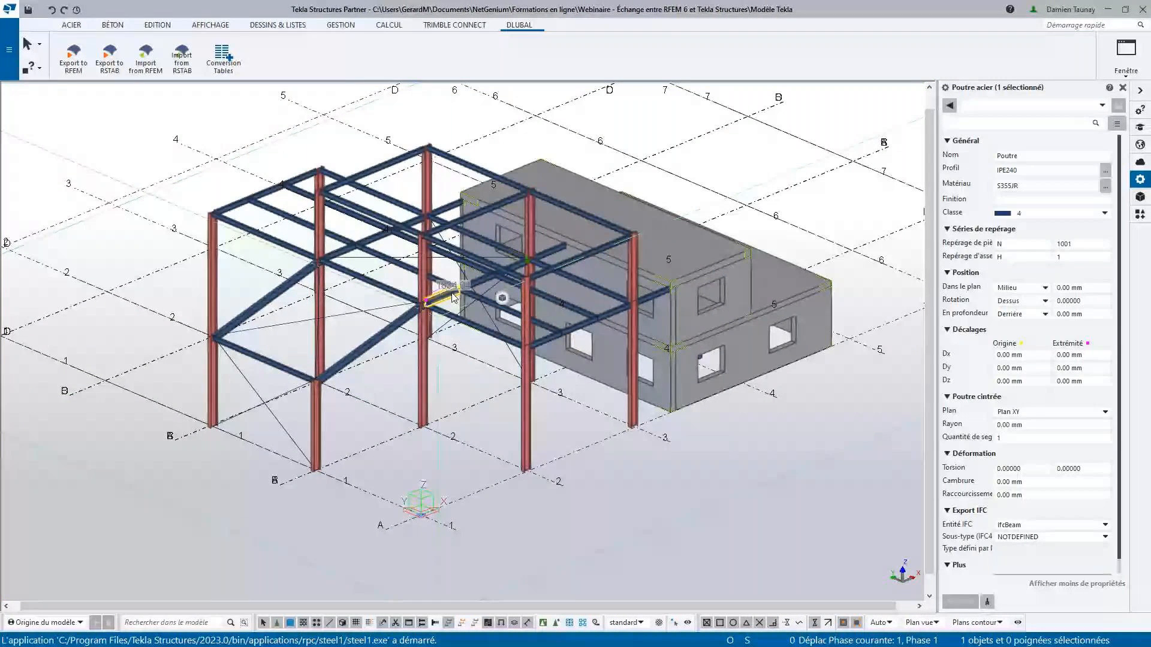
pyautogui.scroll(3, 461, 296)
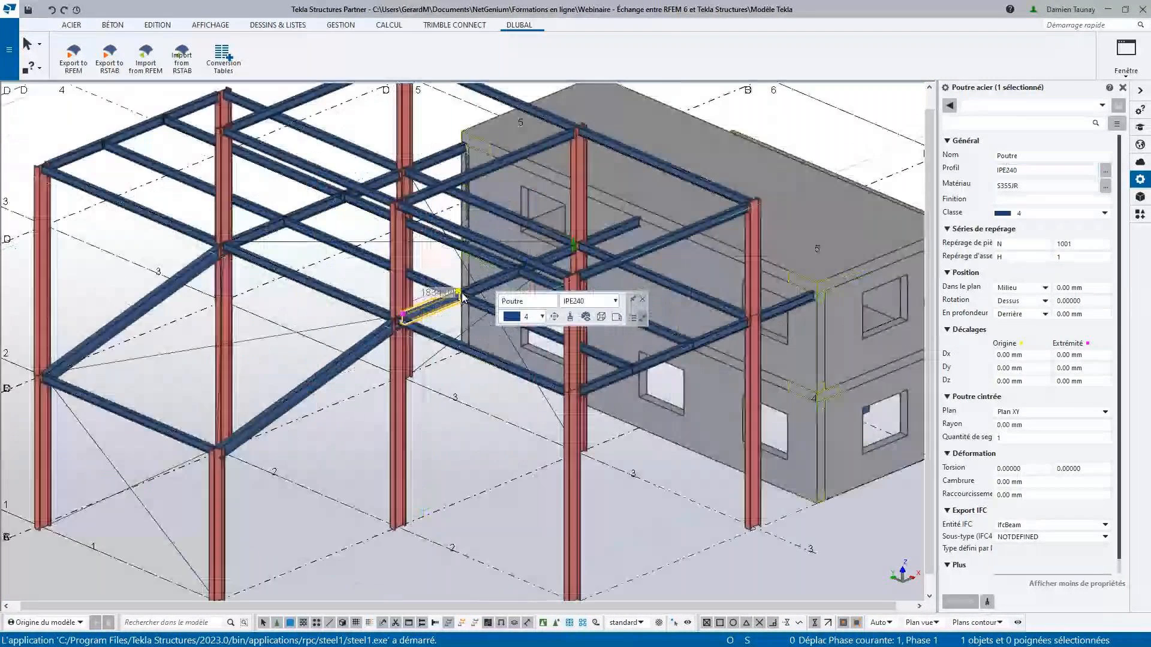
pyautogui.click(501, 493)
# - Examine the bolted angle connection between the beam and the column in the Tekla model
pyautogui.scroll(6, 574, 222)
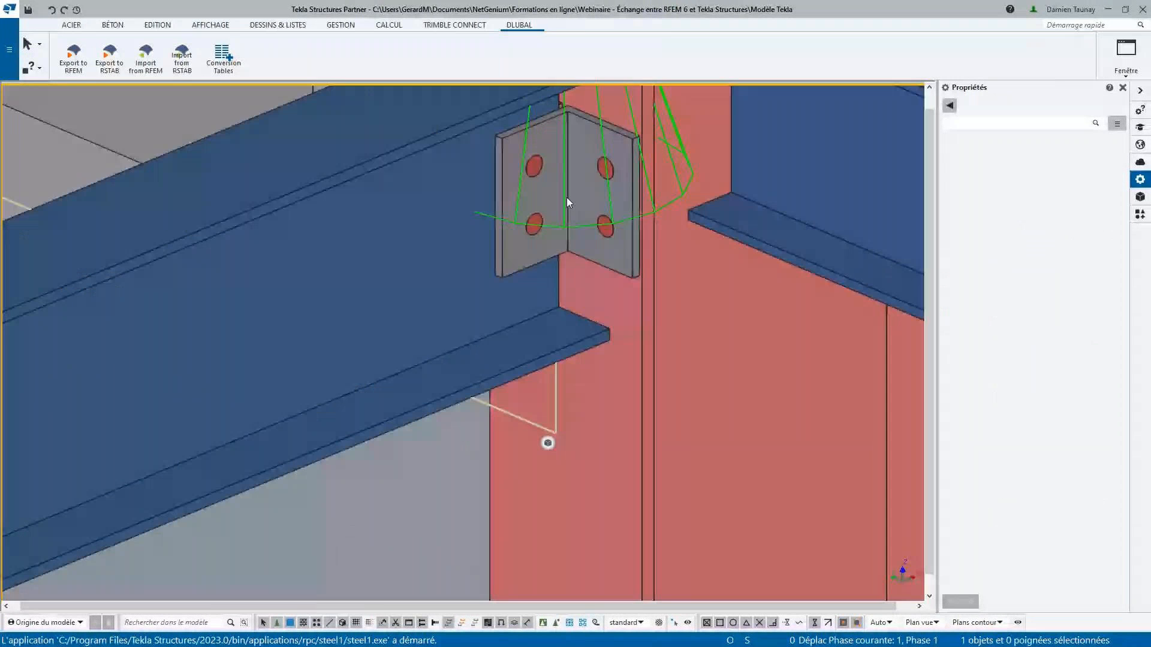
pyautogui.scroll(-8, 578, 260)
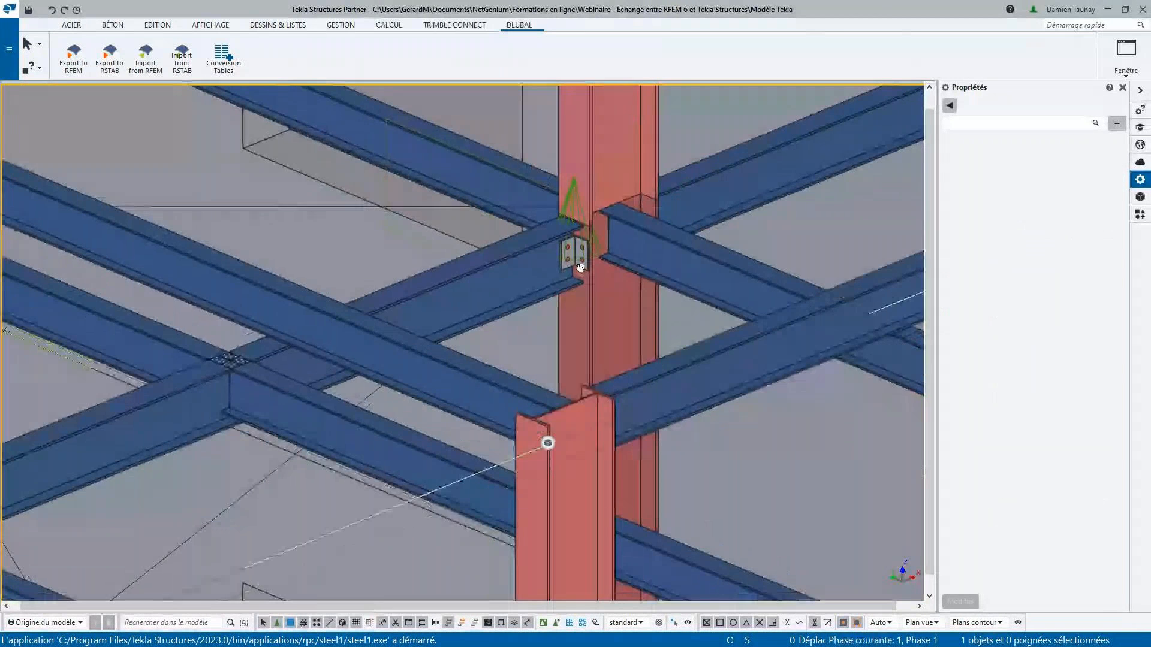
pyautogui.scroll(-5, 587, 299)
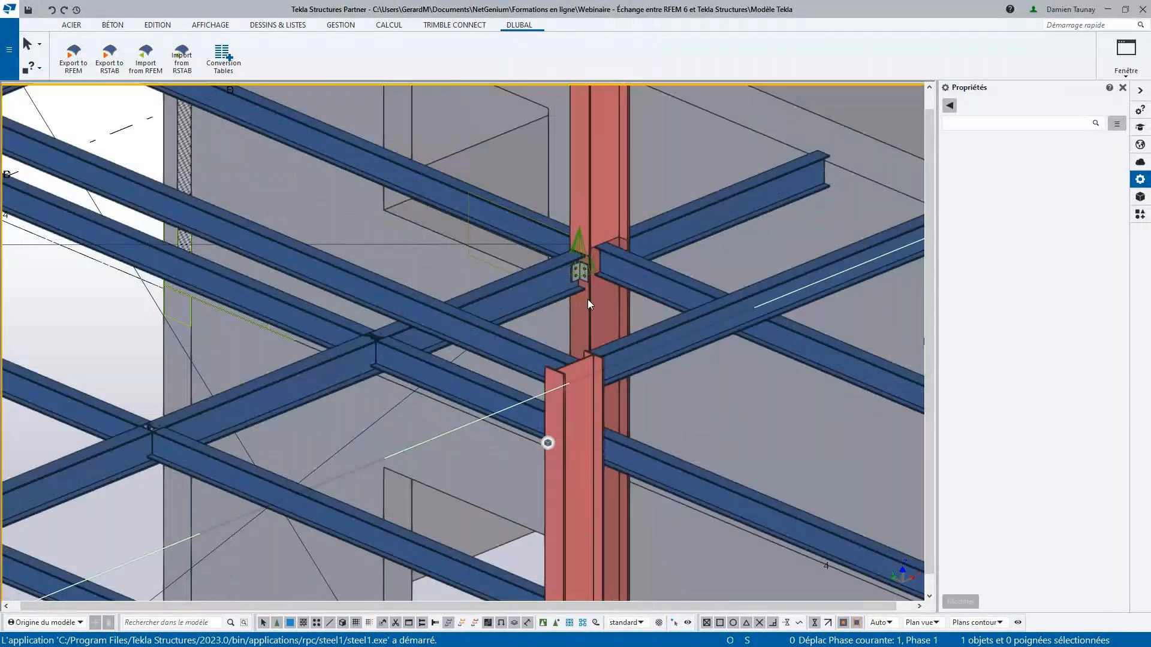
pyautogui.scroll(-10, 587, 299)
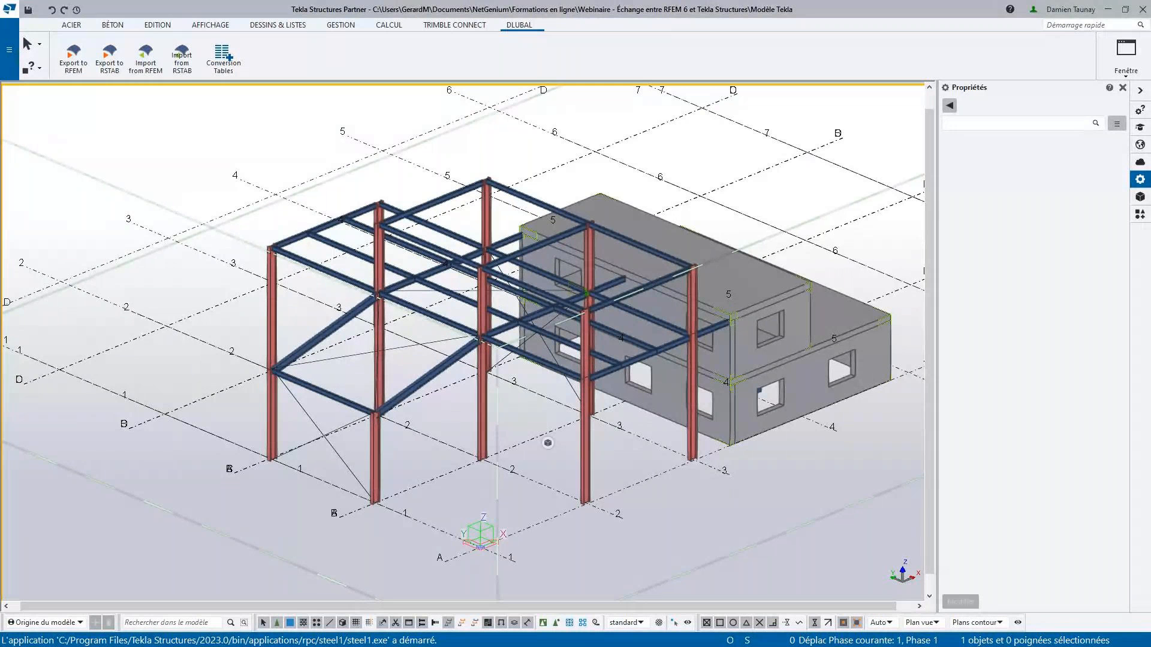
# - Switch to RFEM at full window size and create a new printout report from the model data
pyautogui.hotkey('alt', 'Tab')
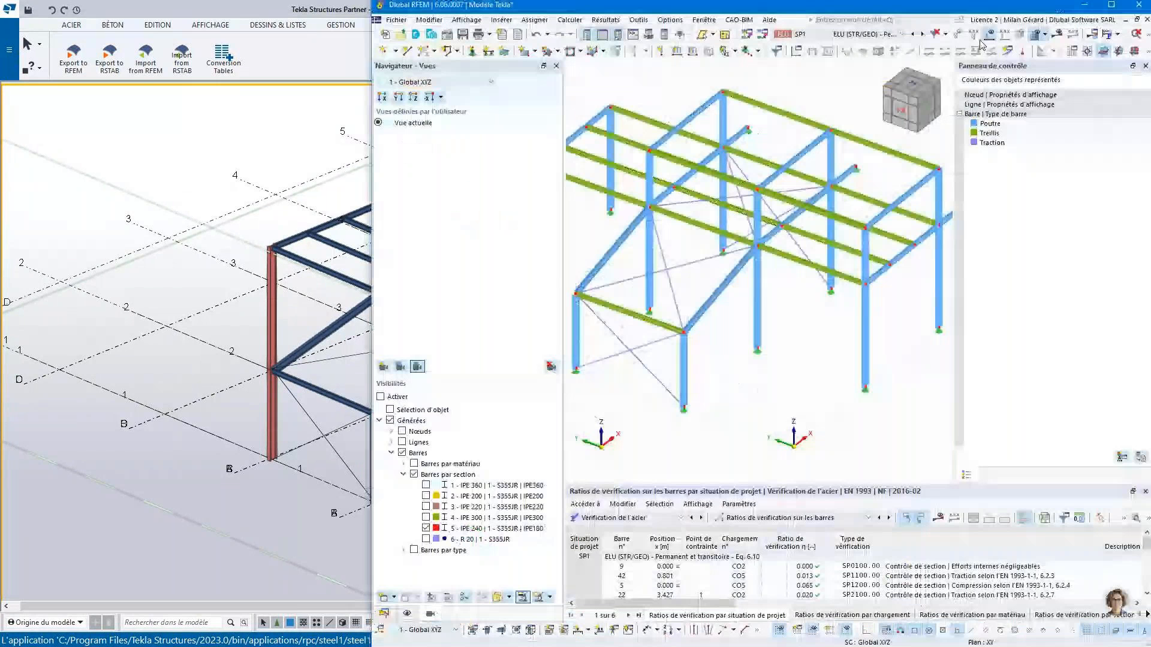
pyautogui.click(1110, 8)
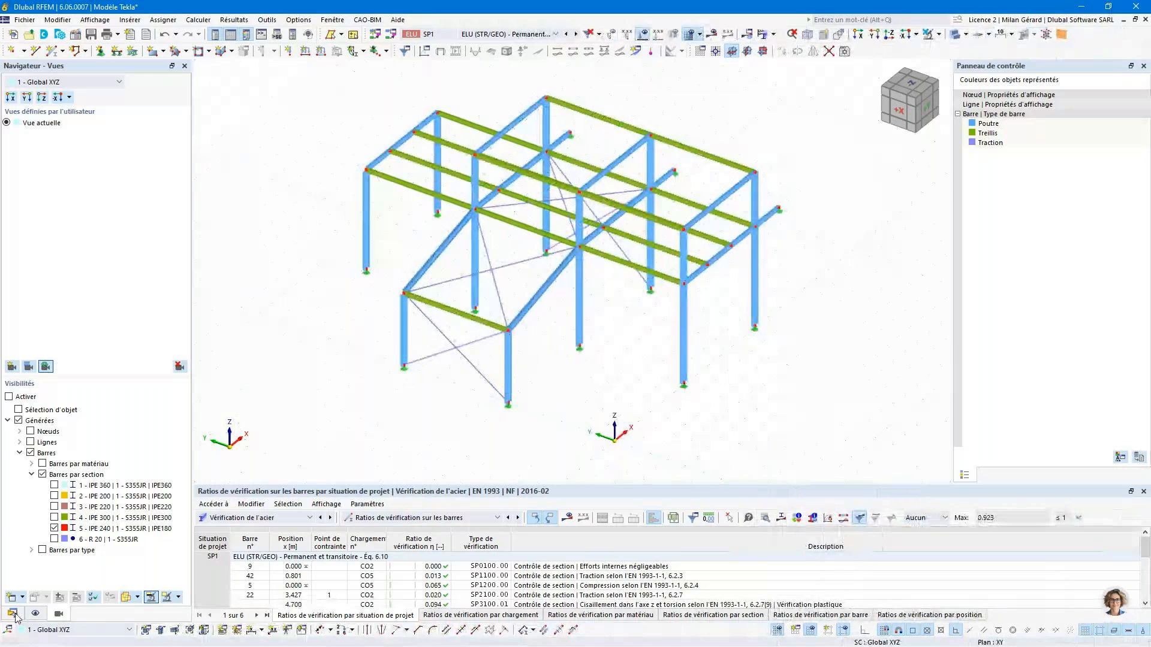
pyautogui.click(12, 613)
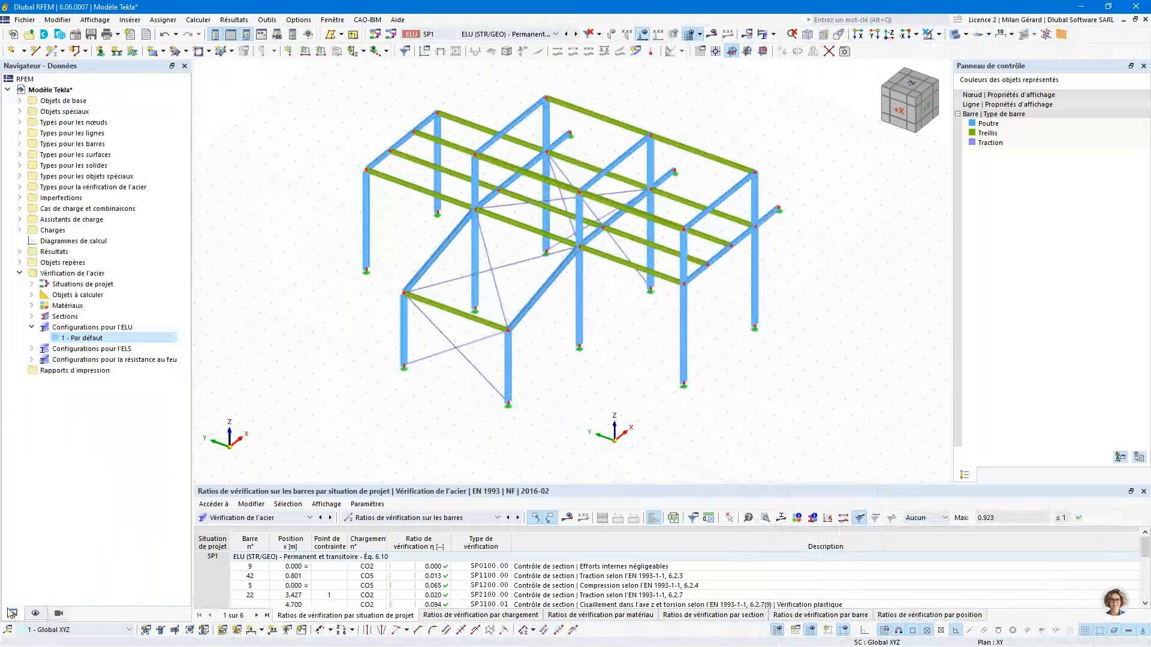
pyautogui.rightClick(102, 371)
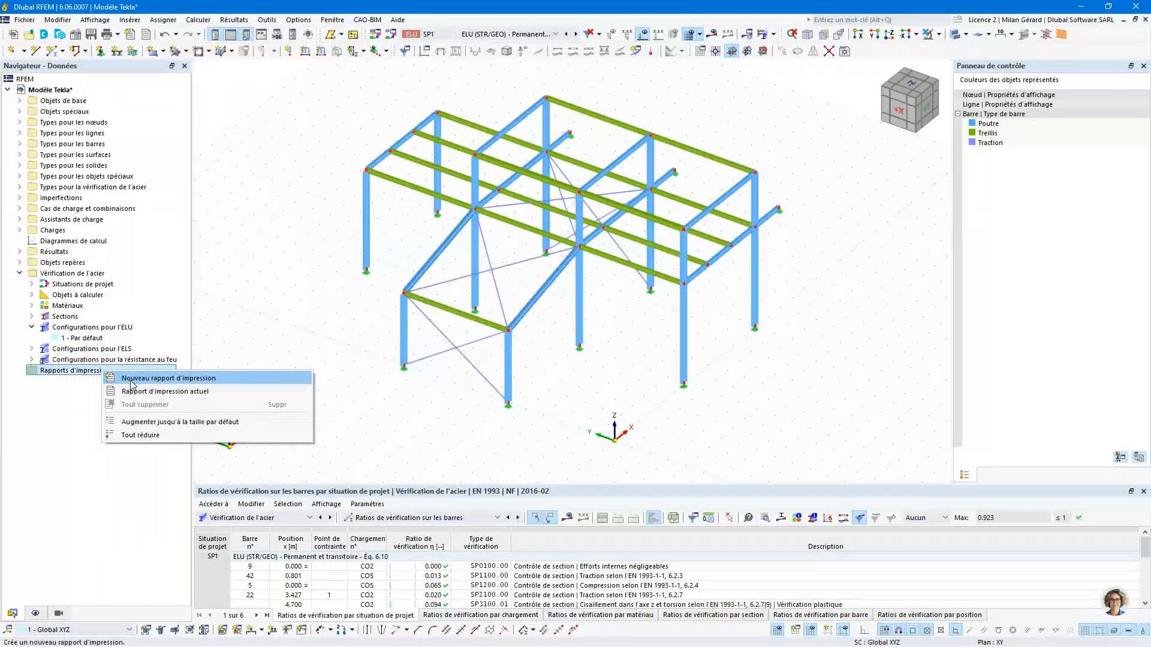
pyautogui.click(130, 379)
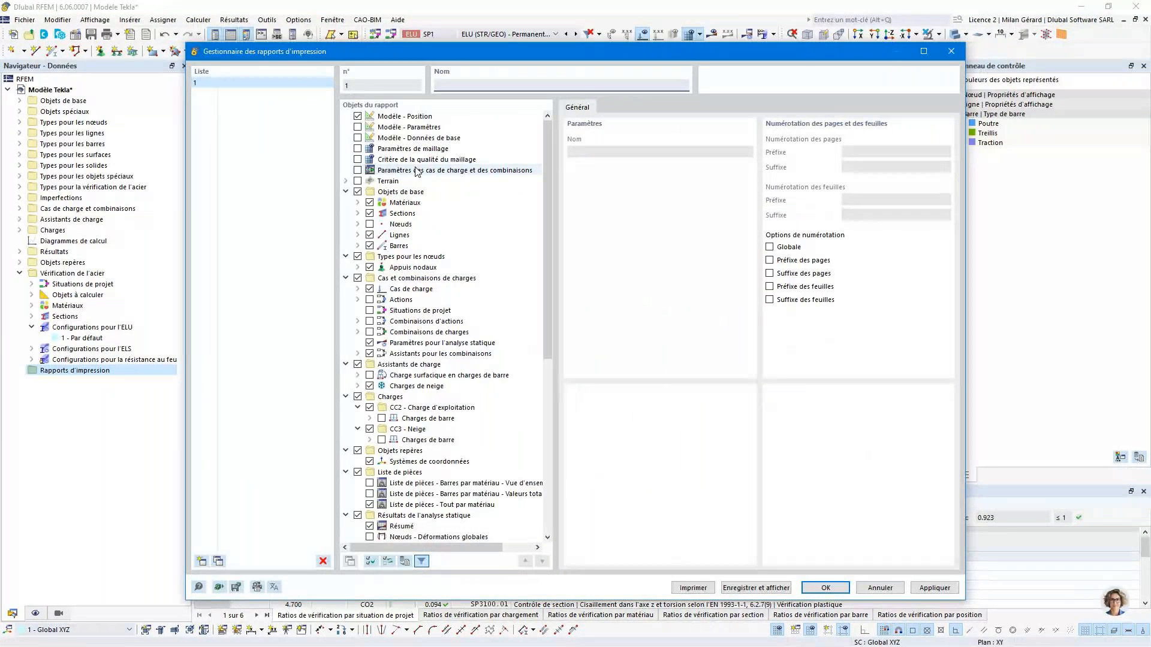
# - Collapse the report's object tree, save and display the report with its selected contents, and enlarge it to full screen
pyautogui.rightClick(418, 214)
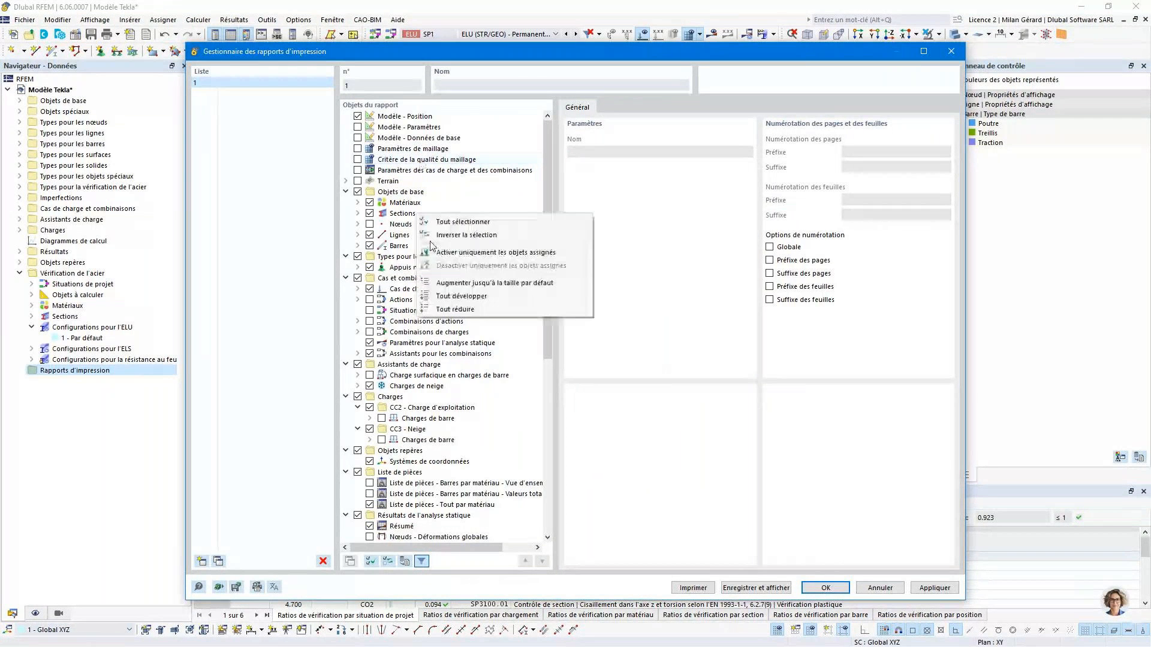
pyautogui.click(454, 309)
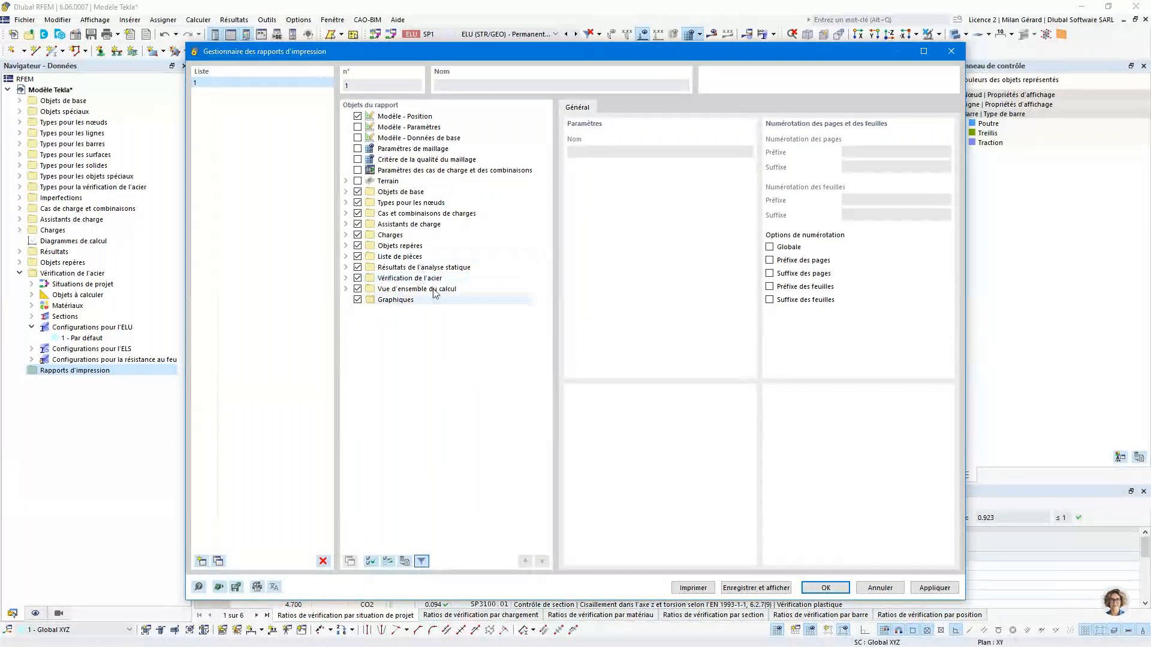
pyautogui.click(762, 590)
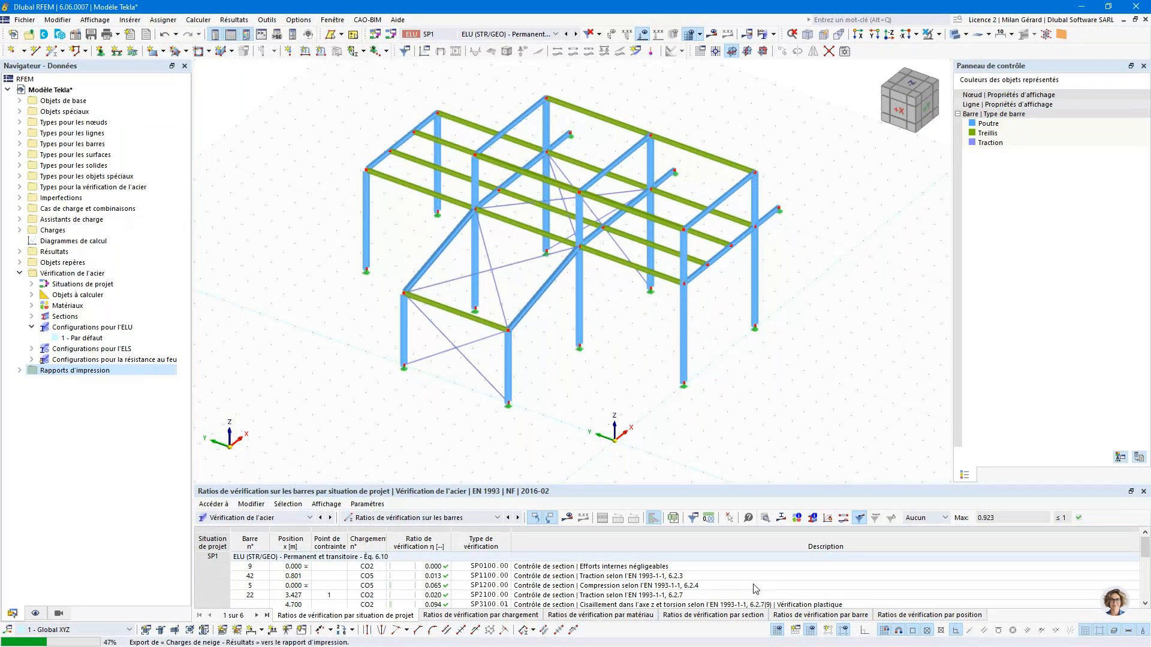
pyautogui.click(1110, 6)
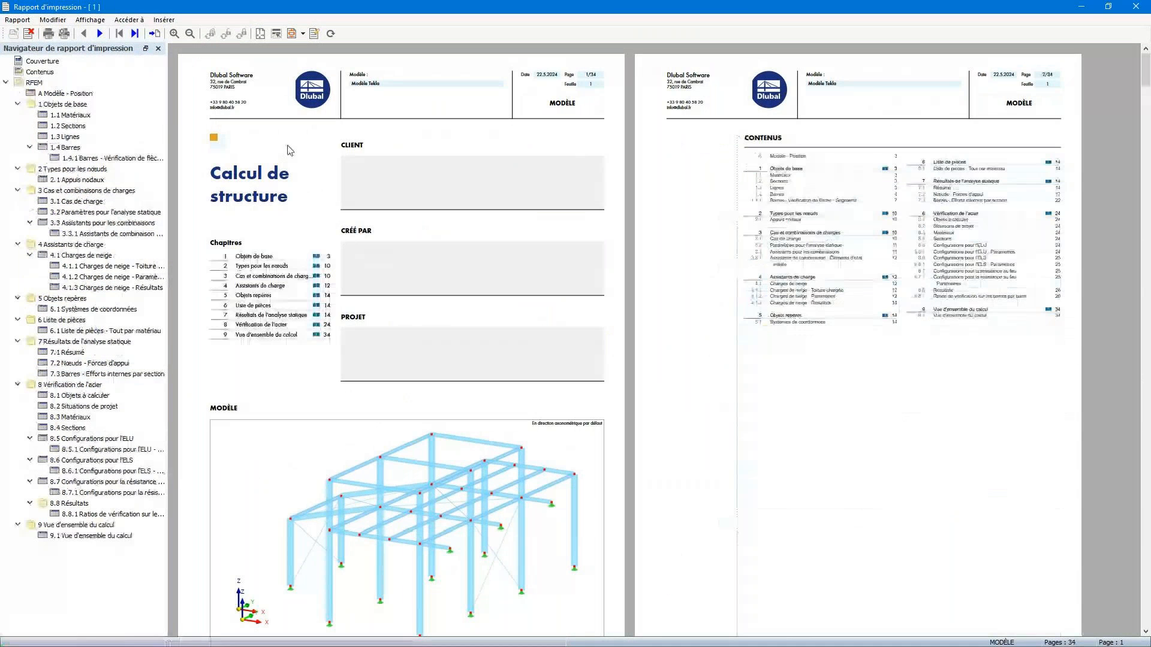
# - Review the materials, sections and lines chapters of the printout report
pyautogui.click(70, 115)
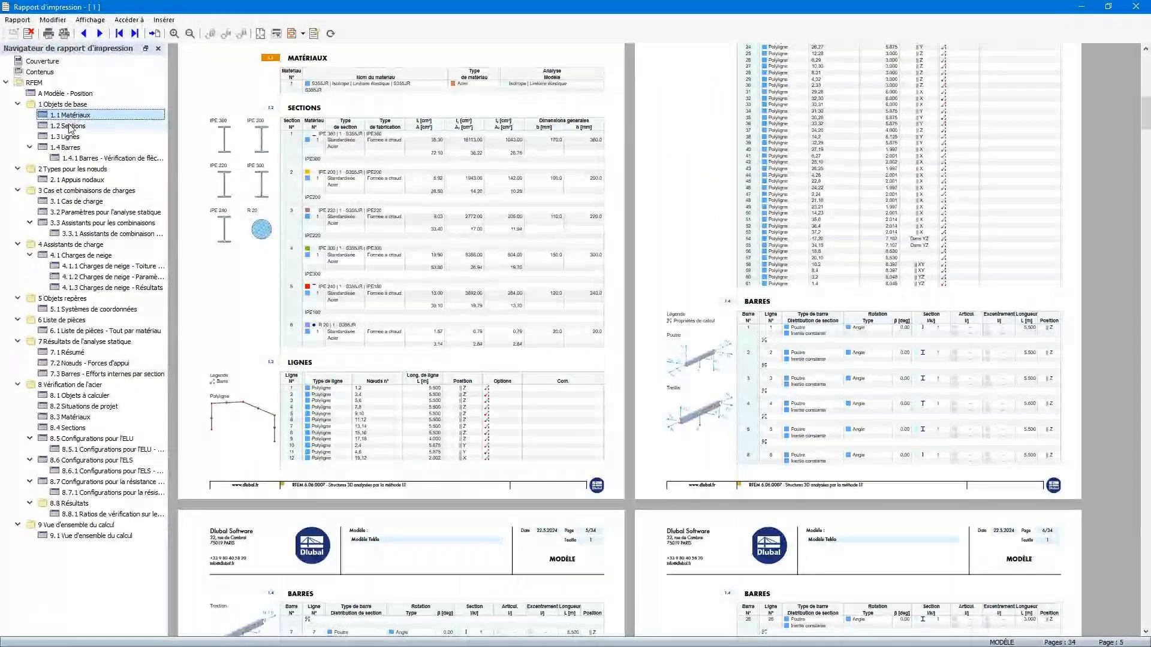
pyautogui.click(70, 126)
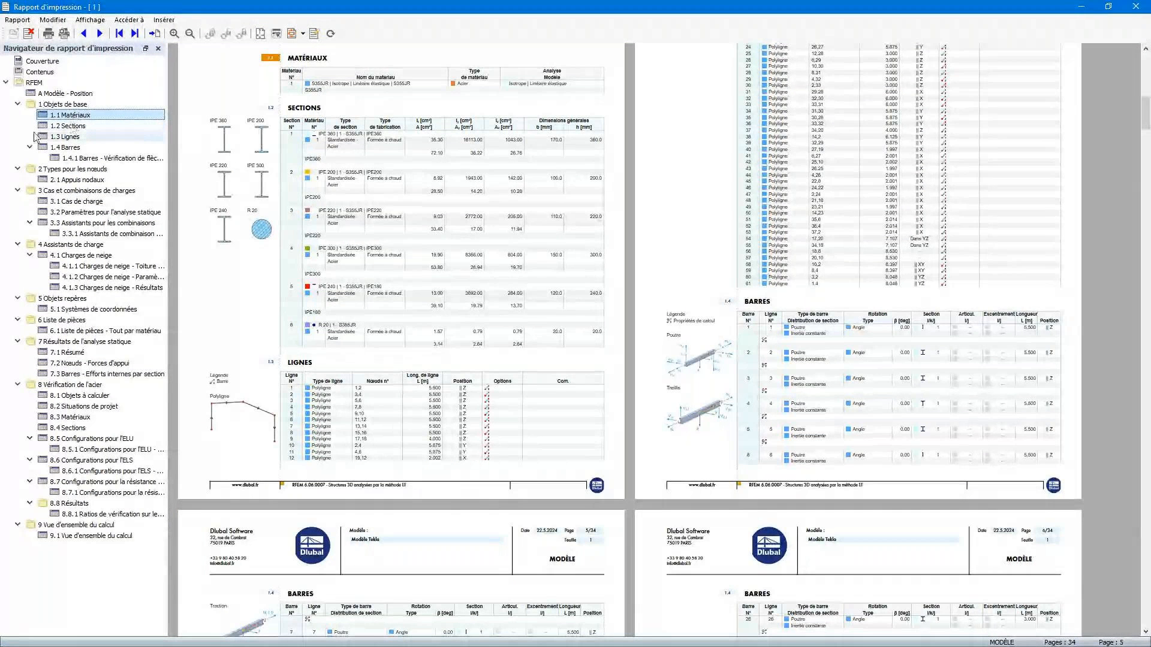
pyautogui.click(66, 136)
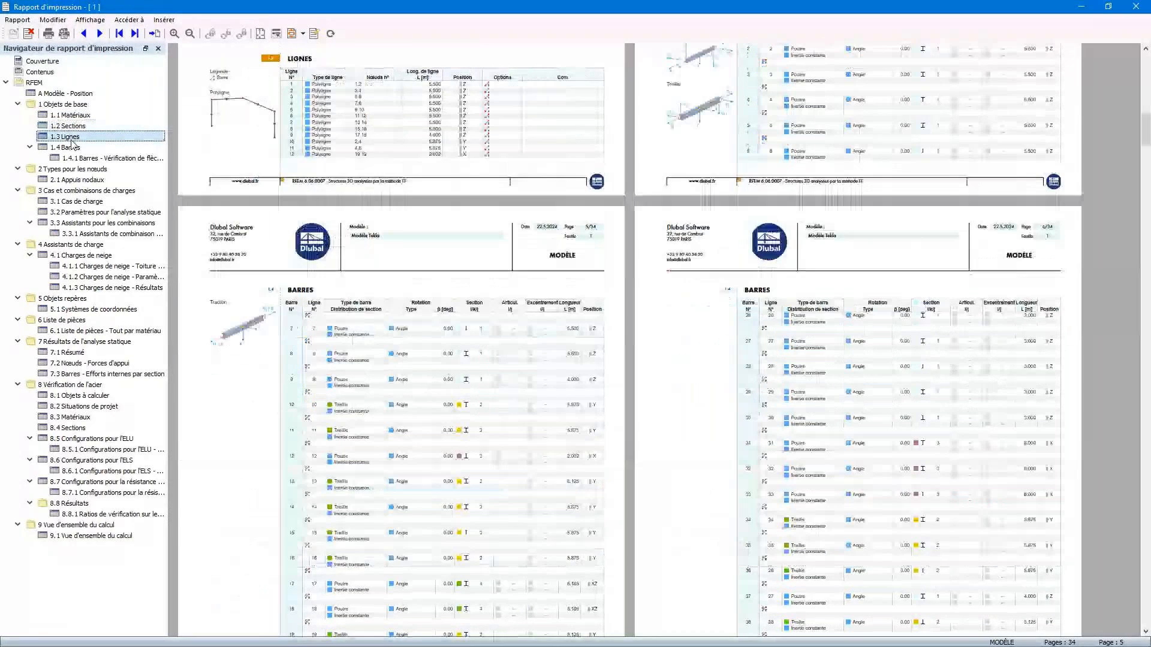
pyautogui.scroll(5, 446, 208)
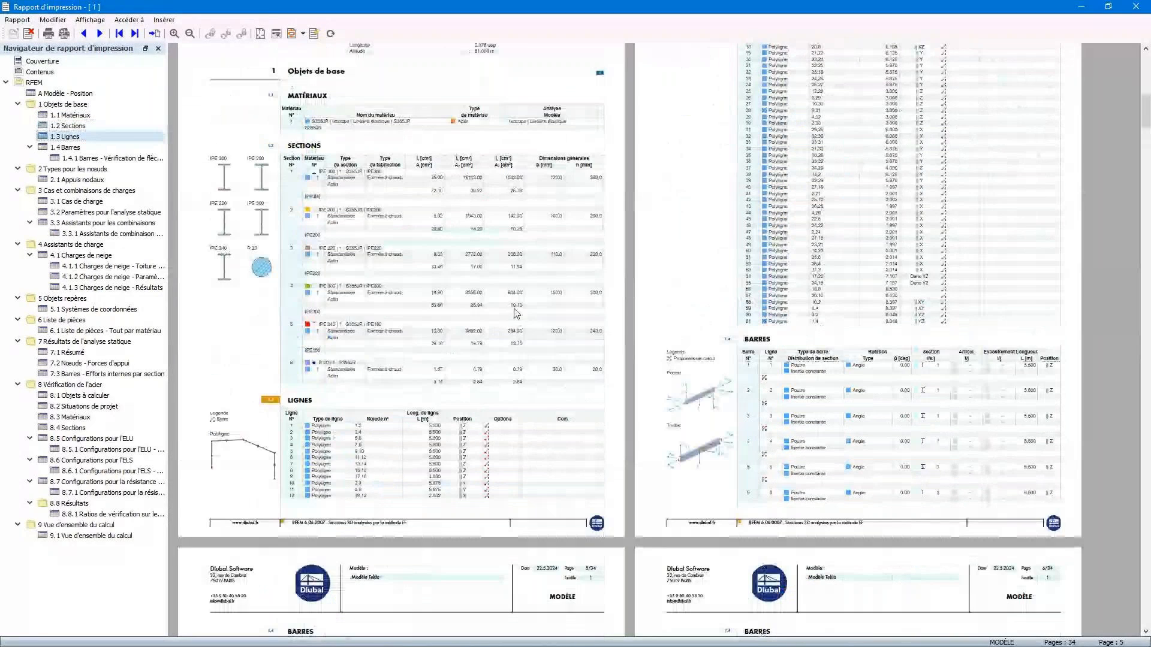
pyautogui.scroll(1, 573, 420)
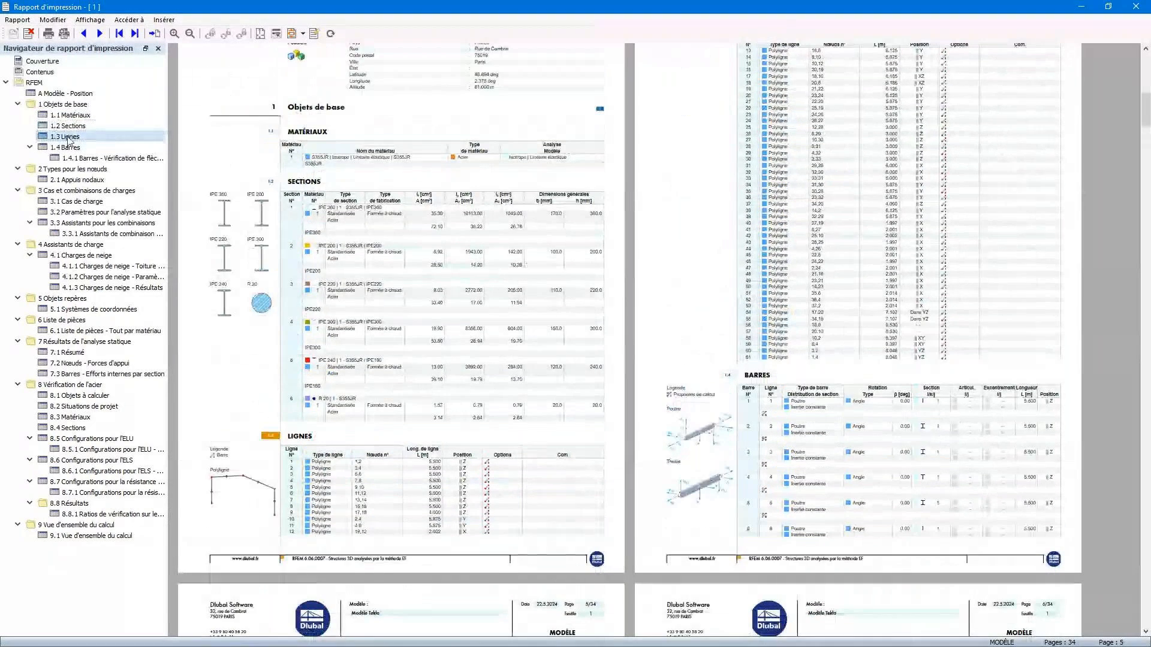
# - Remove the 1.3 Lignes chapter from the printout report and fit the report pages to the window width
pyautogui.rightClick(68, 138)
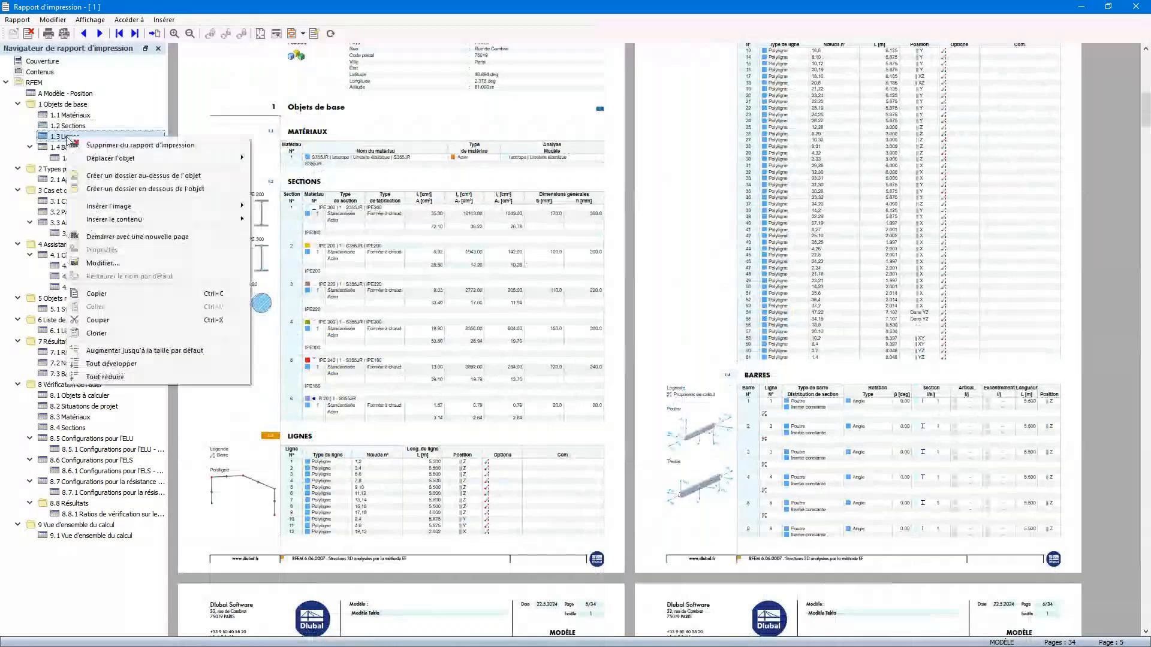
pyautogui.click(150, 145)
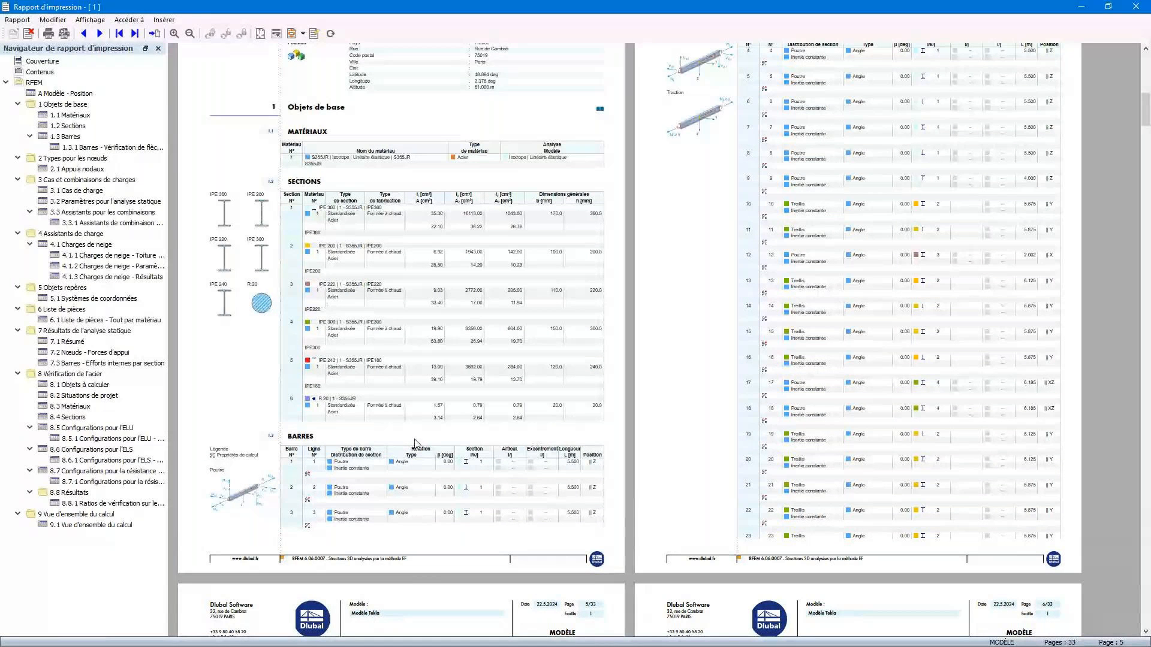
pyautogui.click(89, 504)
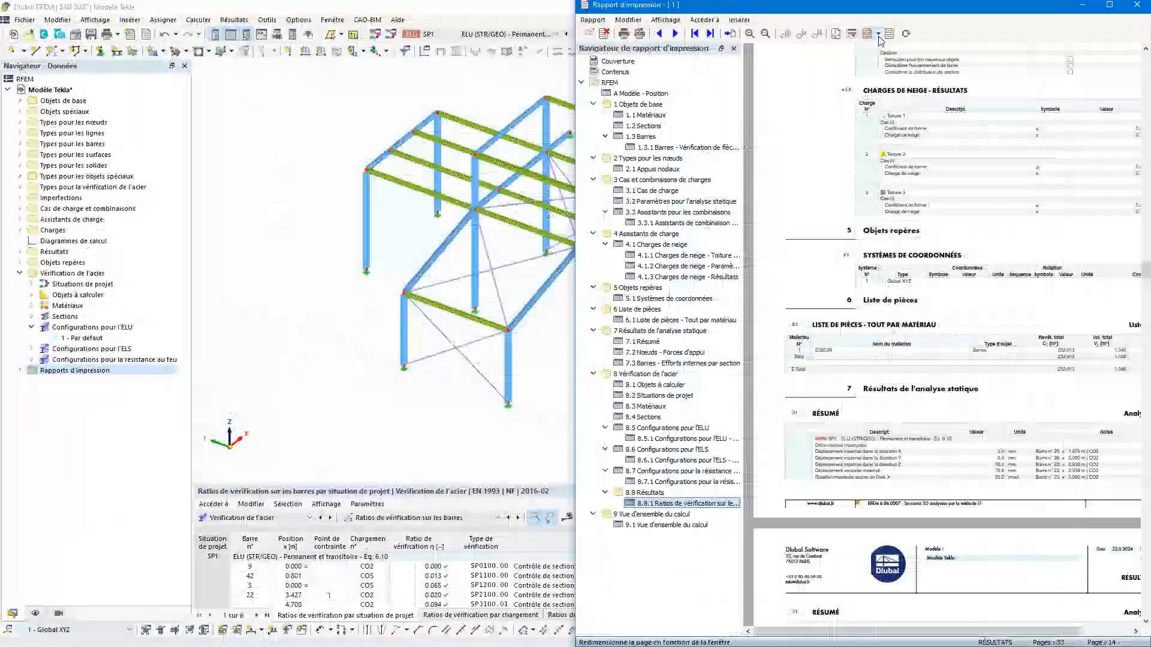
pyautogui.click(879, 35)
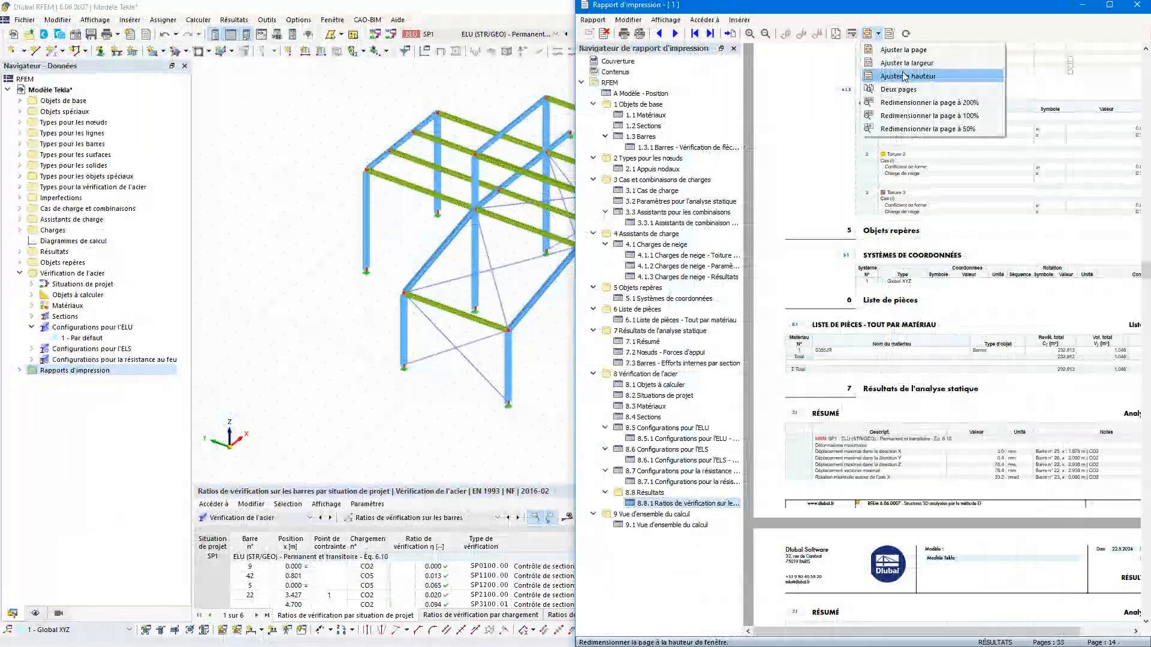
pyautogui.click(905, 63)
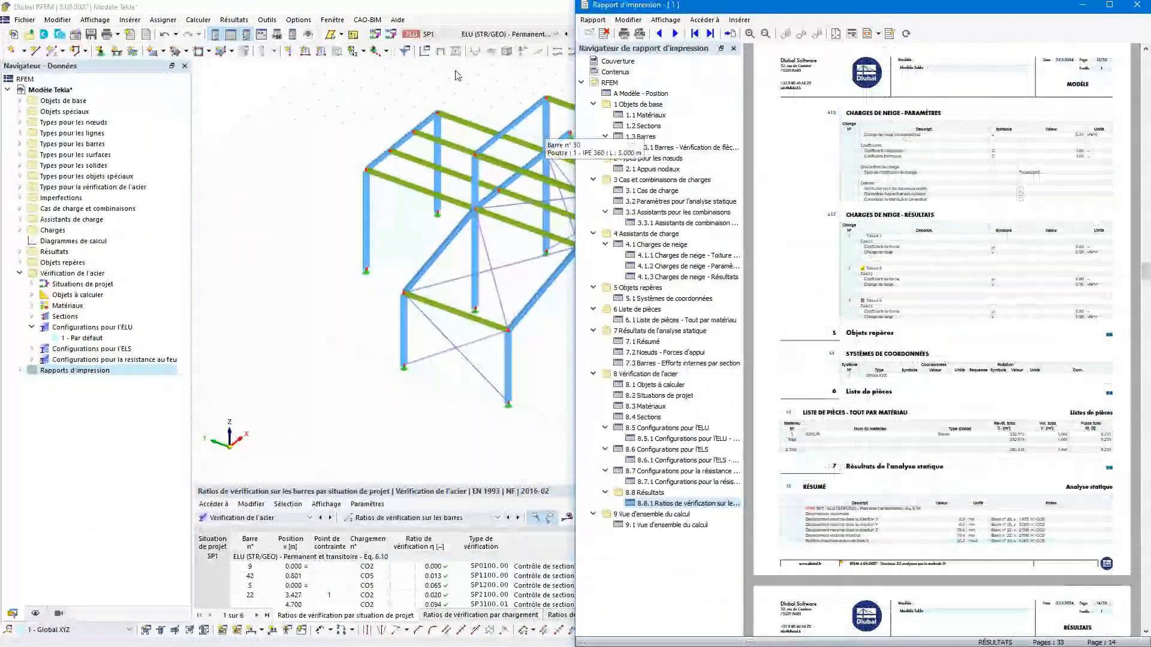
# - Return to the RFEM model and colour the members by section
pyautogui.click(467, 16)
pyautogui.scroll(-1, 734, 297)
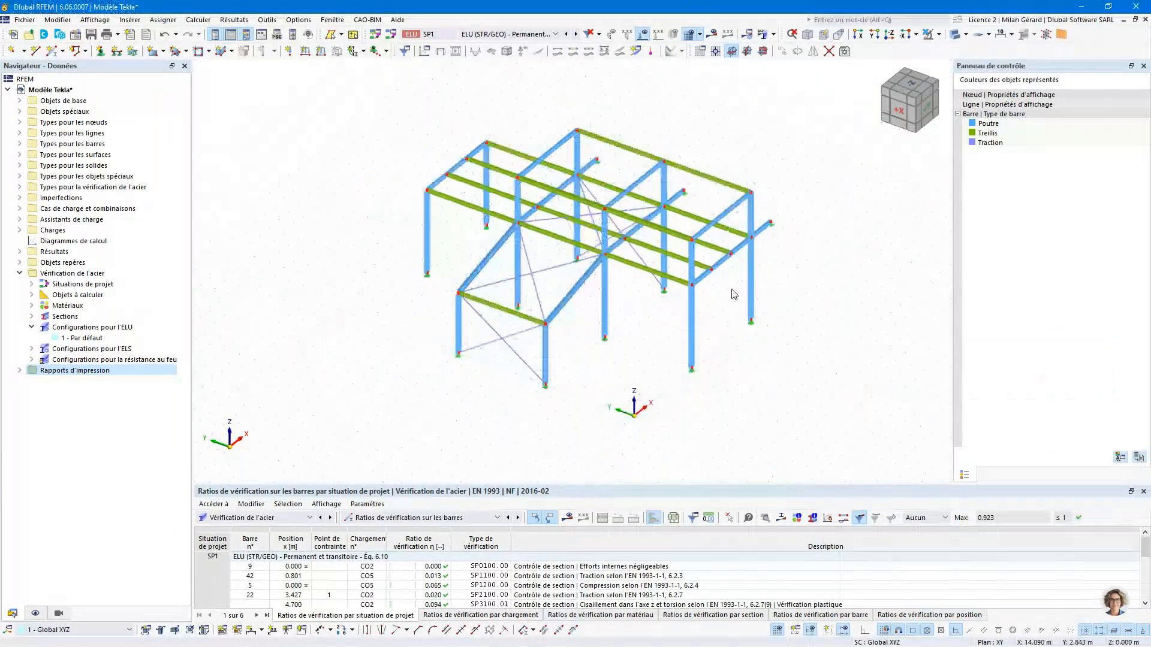
pyautogui.moveTo(732, 290); pyautogui.dragTo(719, 324, button='middle')
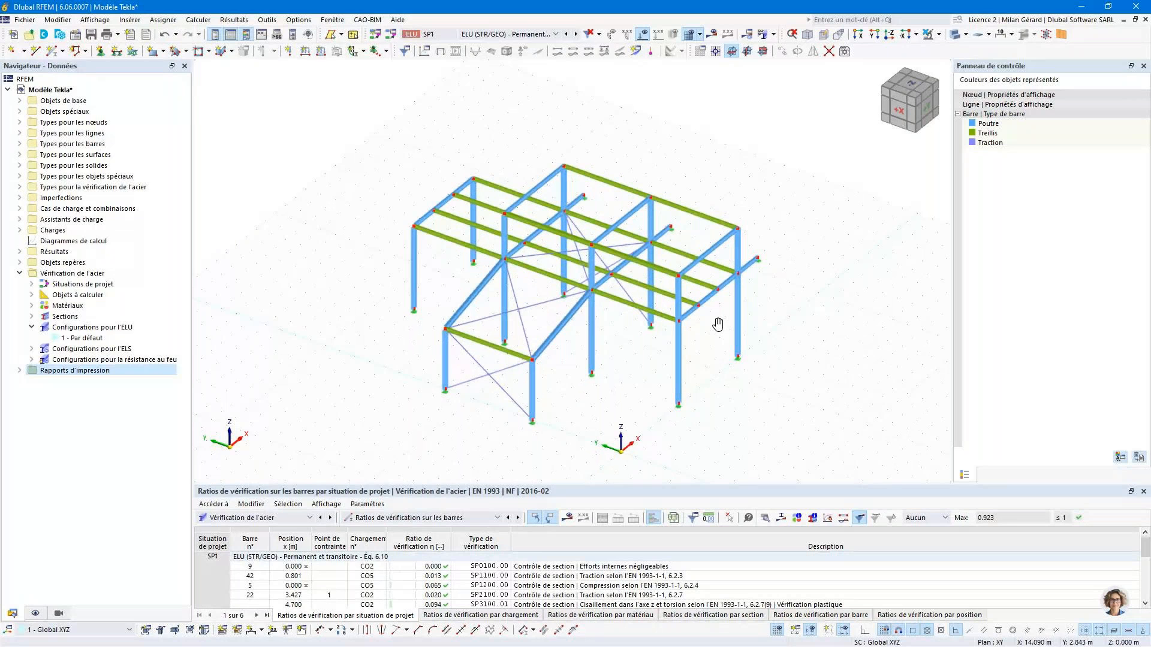
pyautogui.click(36, 613)
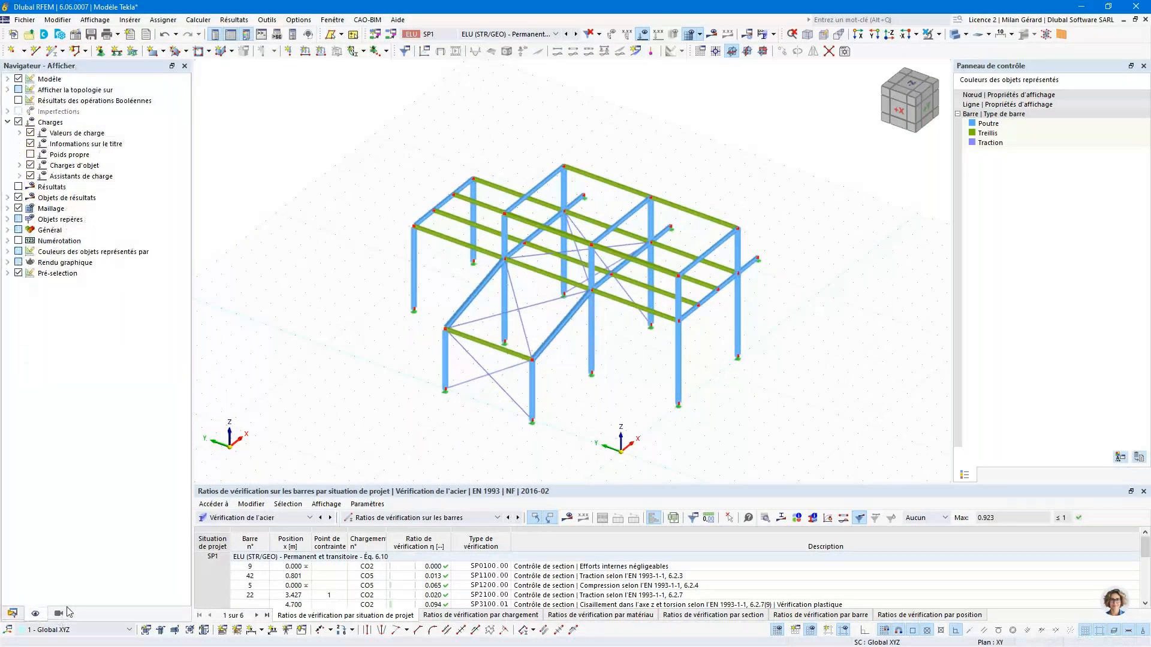
pyautogui.click(8, 252)
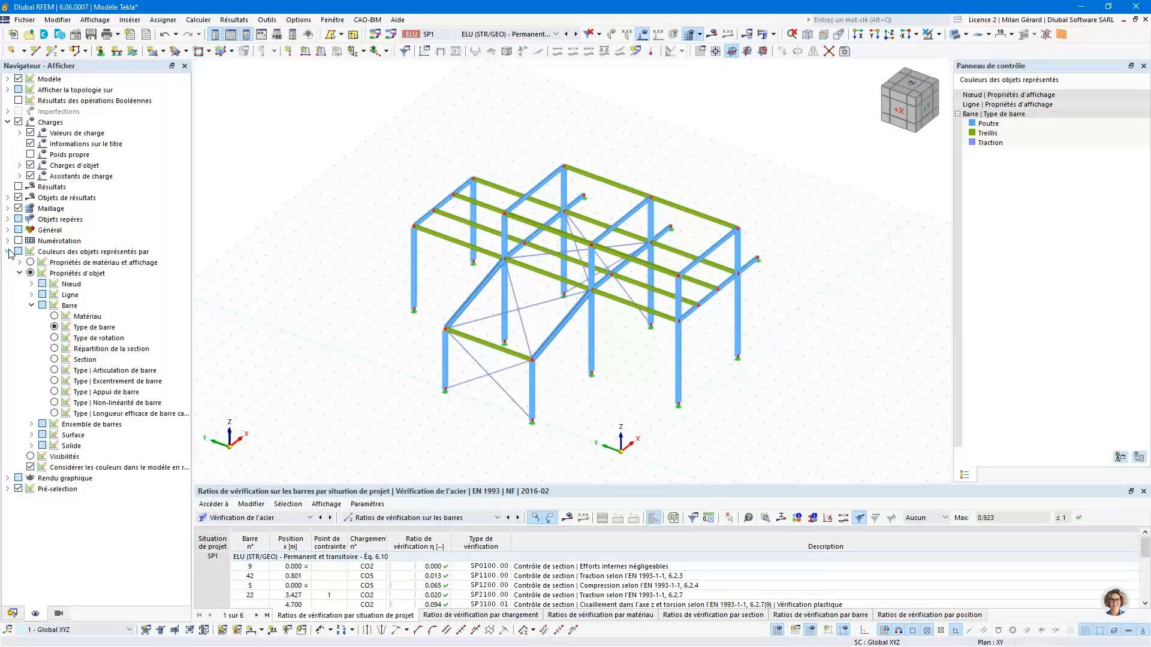
pyautogui.click(55, 359)
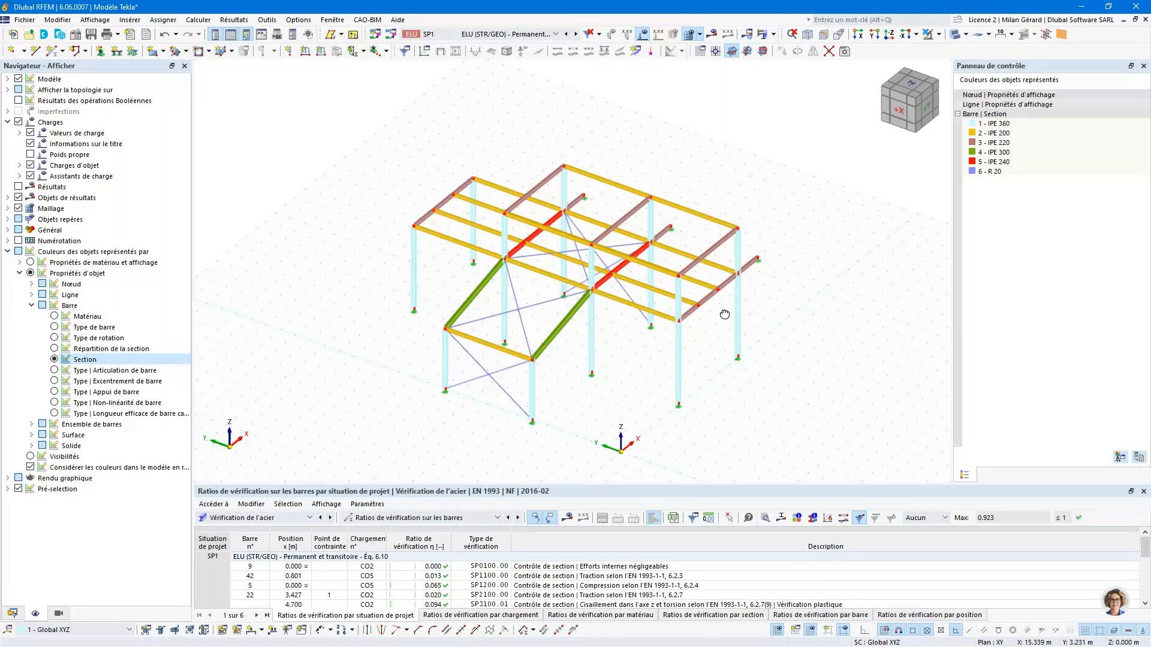
pyautogui.scroll(3, 724, 314)
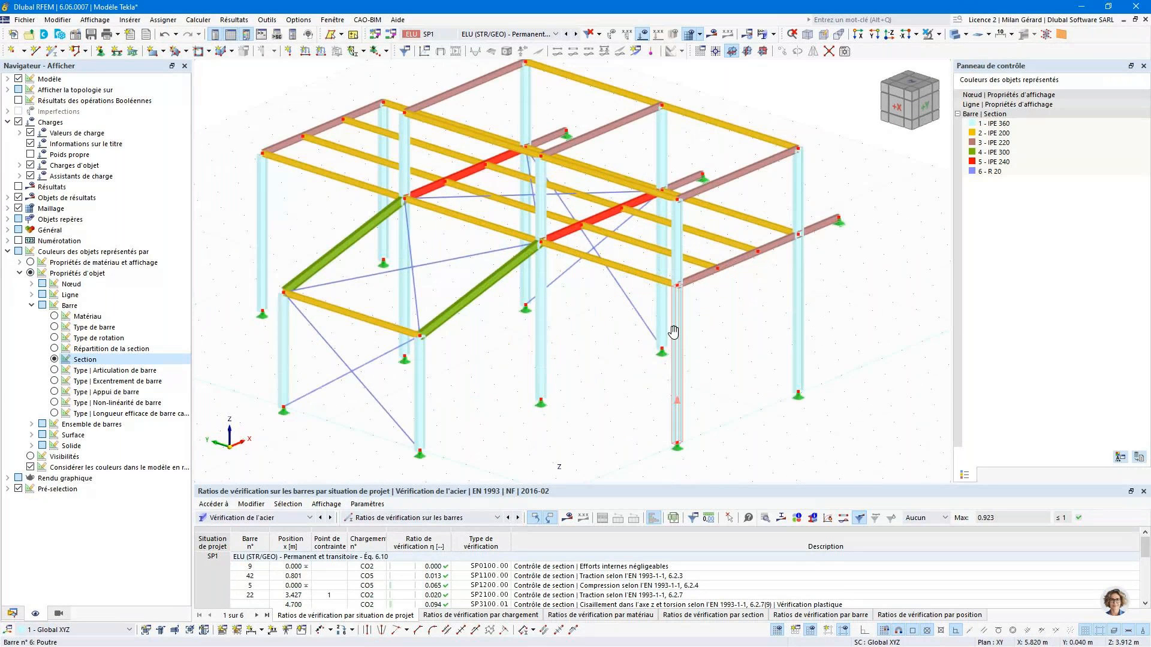
pyautogui.scroll(-2, 674, 338)
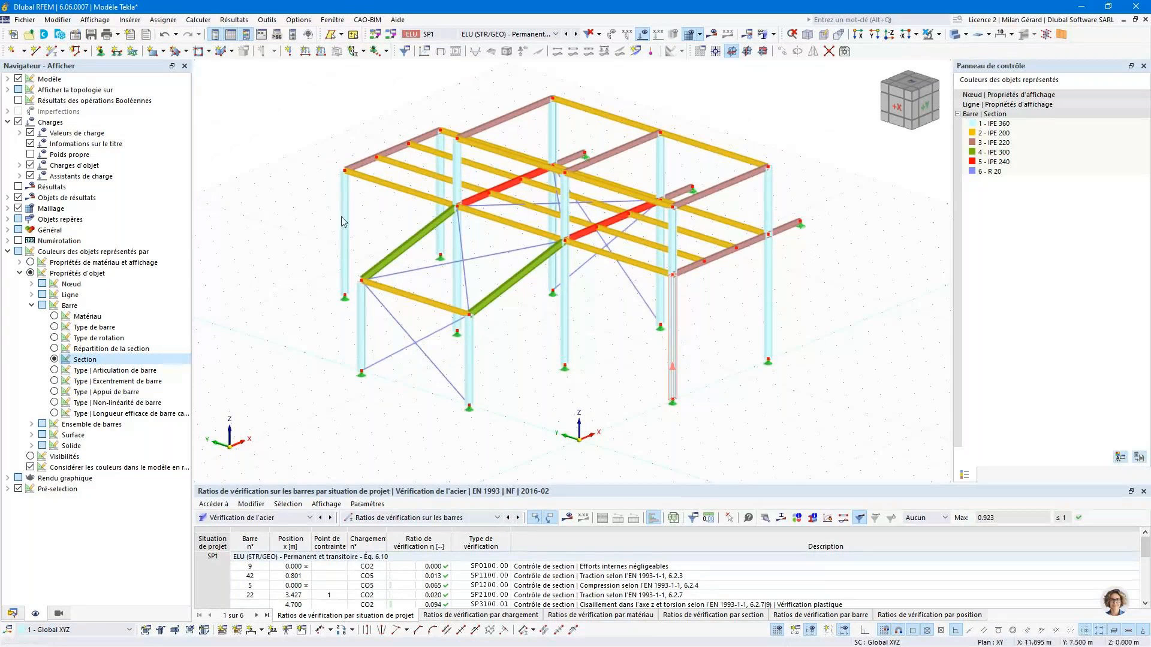
# - Send the section-coloured model graphic to printout report 1 with the window-filling image option
pyautogui.click(24, 19)
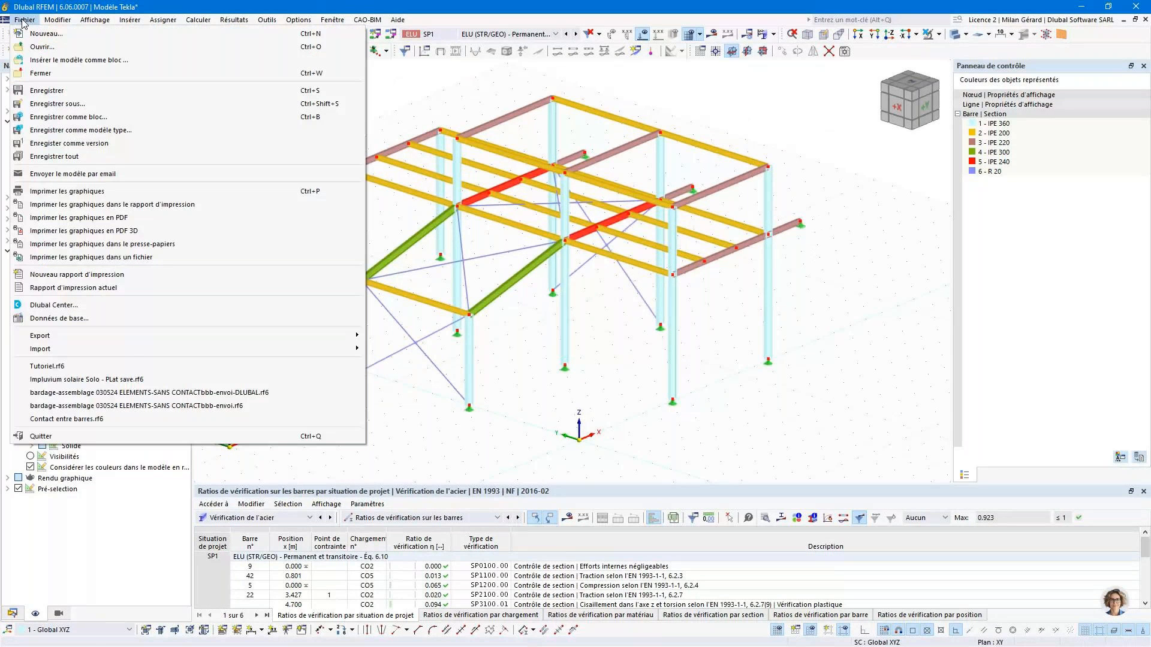
pyautogui.click(124, 206)
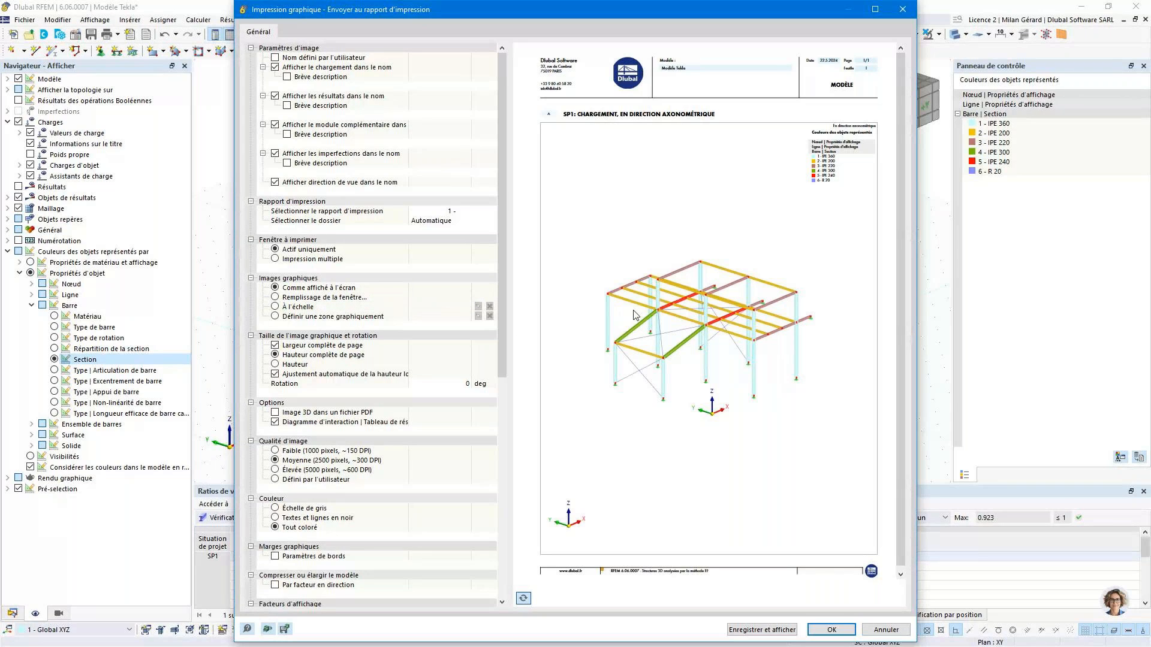
pyautogui.click(277, 298)
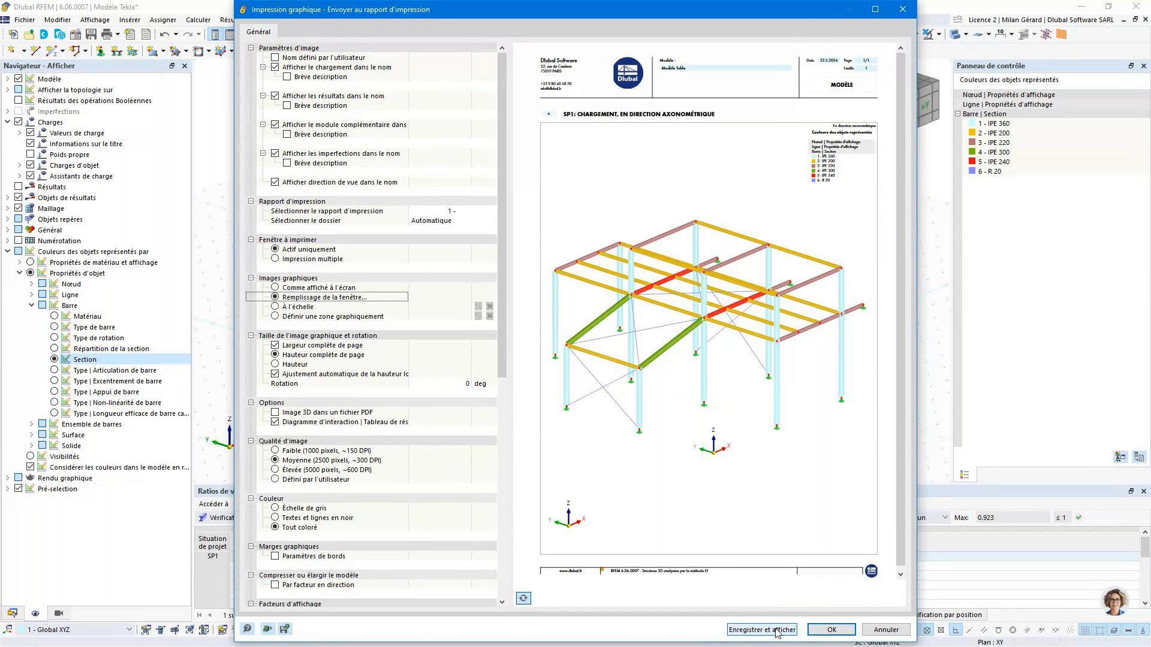
pyautogui.click(832, 629)
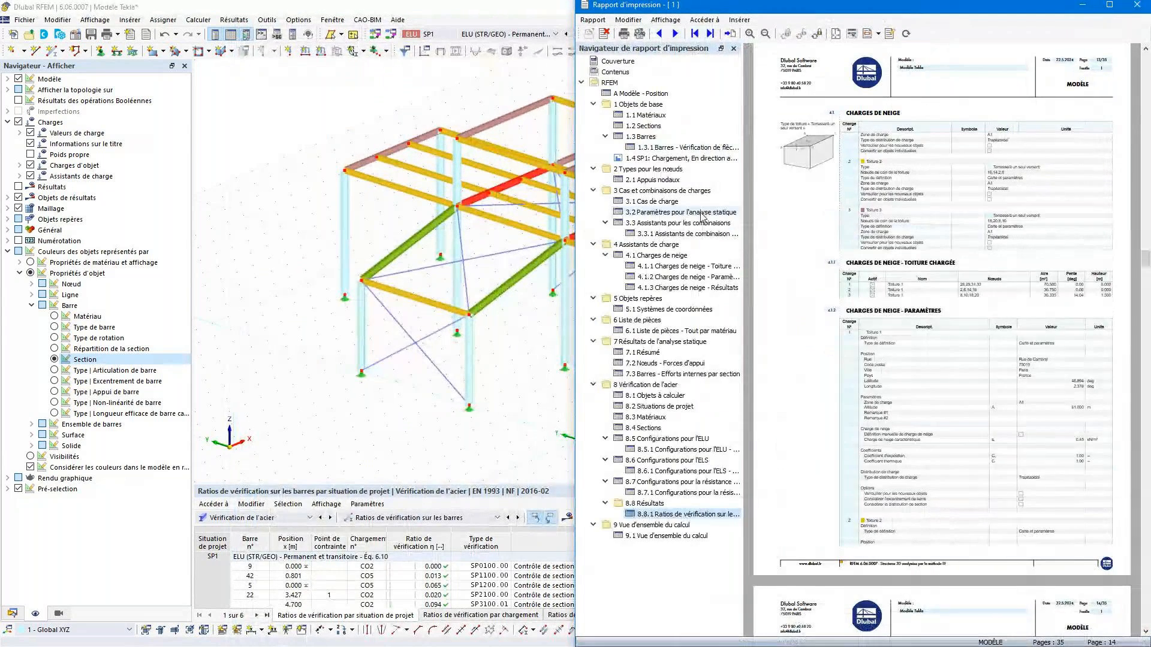
# - Turn on the steel design ratio results on the model and send that graphic to the printout report, saving and displaying it
pyautogui.click(267, 119)
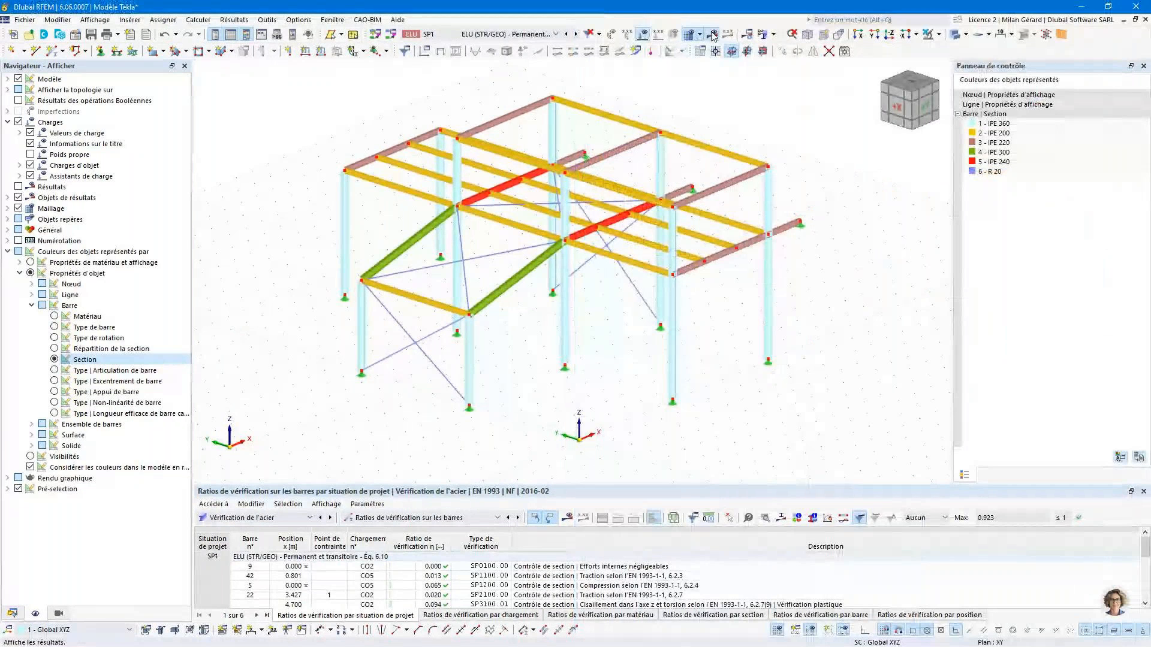
pyautogui.click(713, 35)
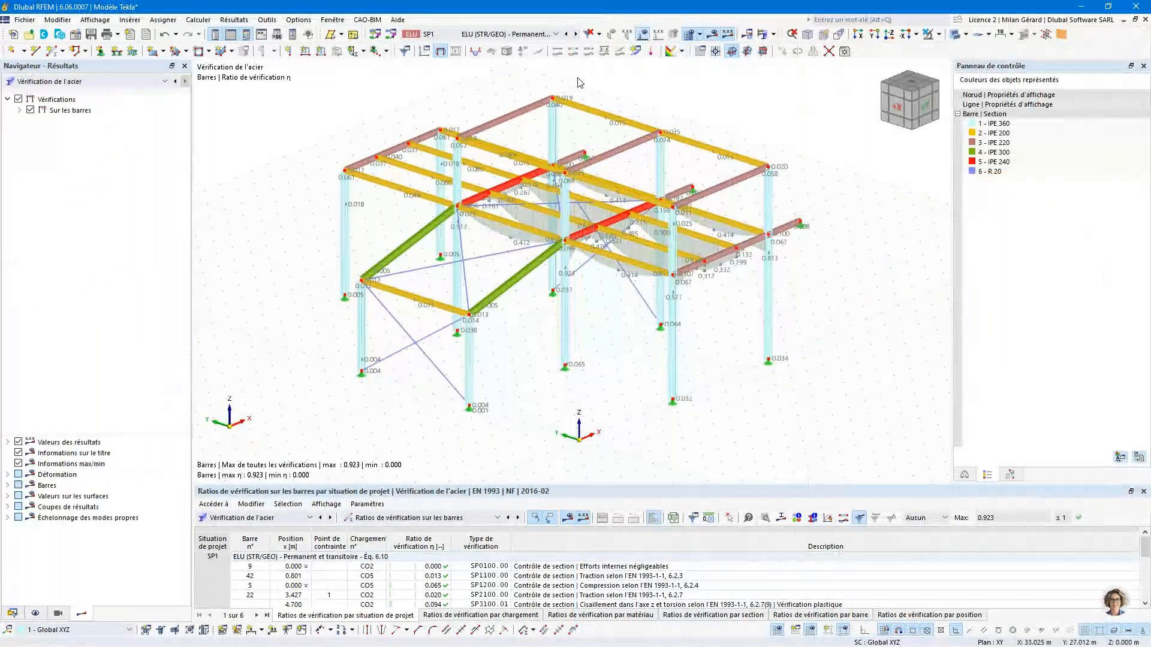
pyautogui.click(118, 36)
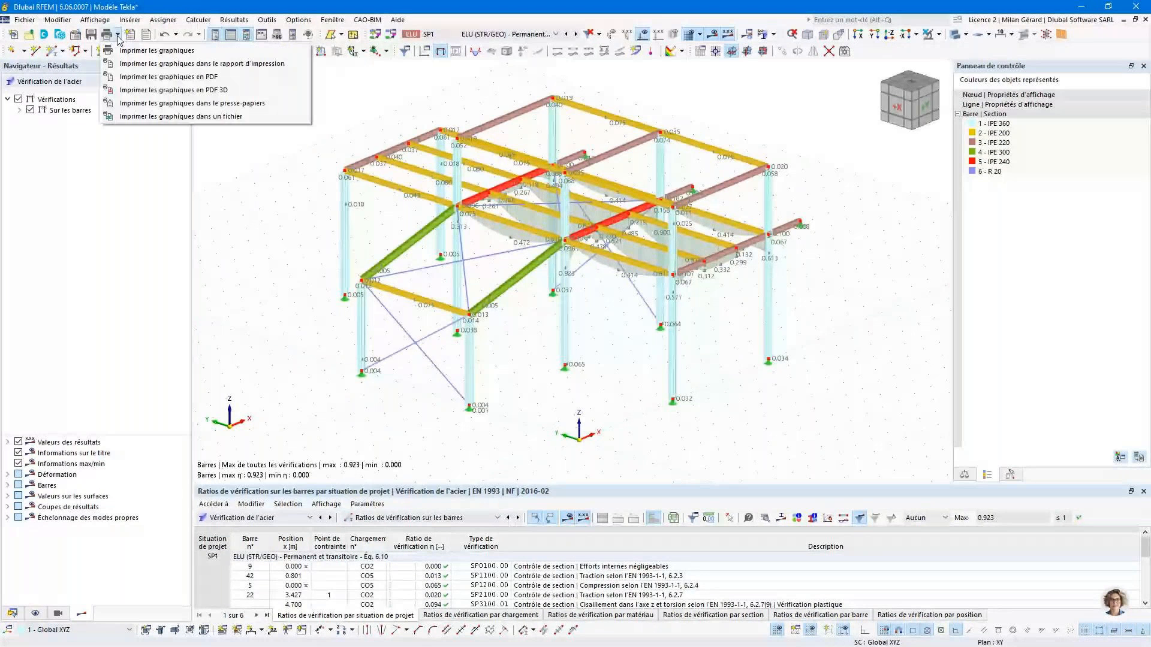
pyautogui.click(267, 65)
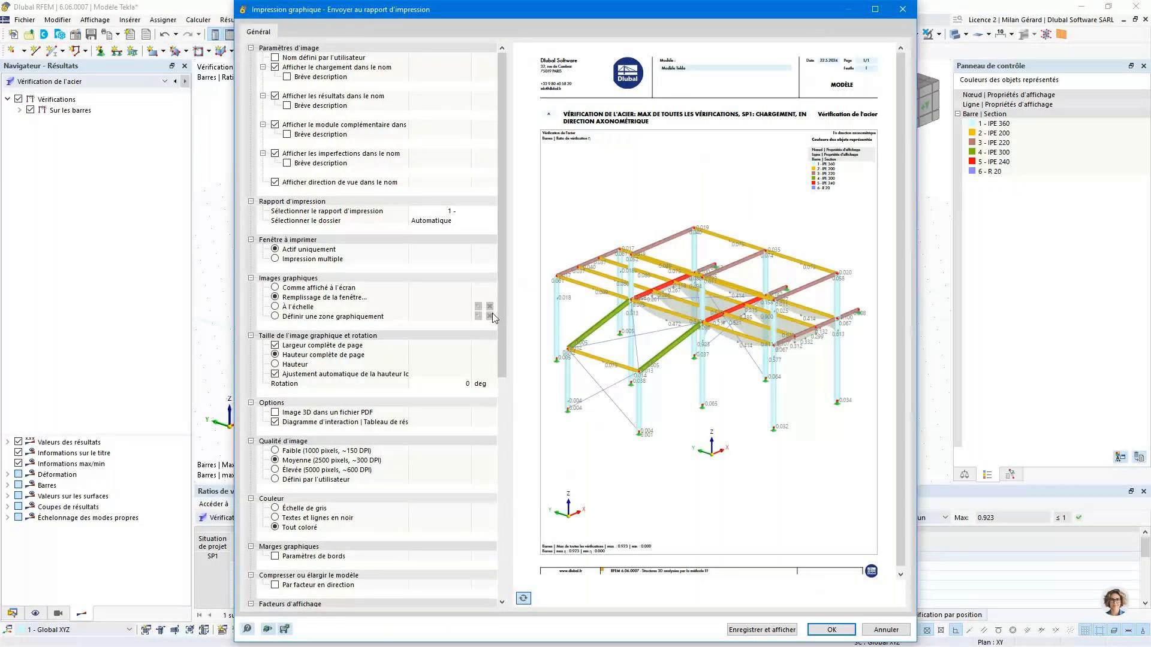
pyautogui.click(775, 631)
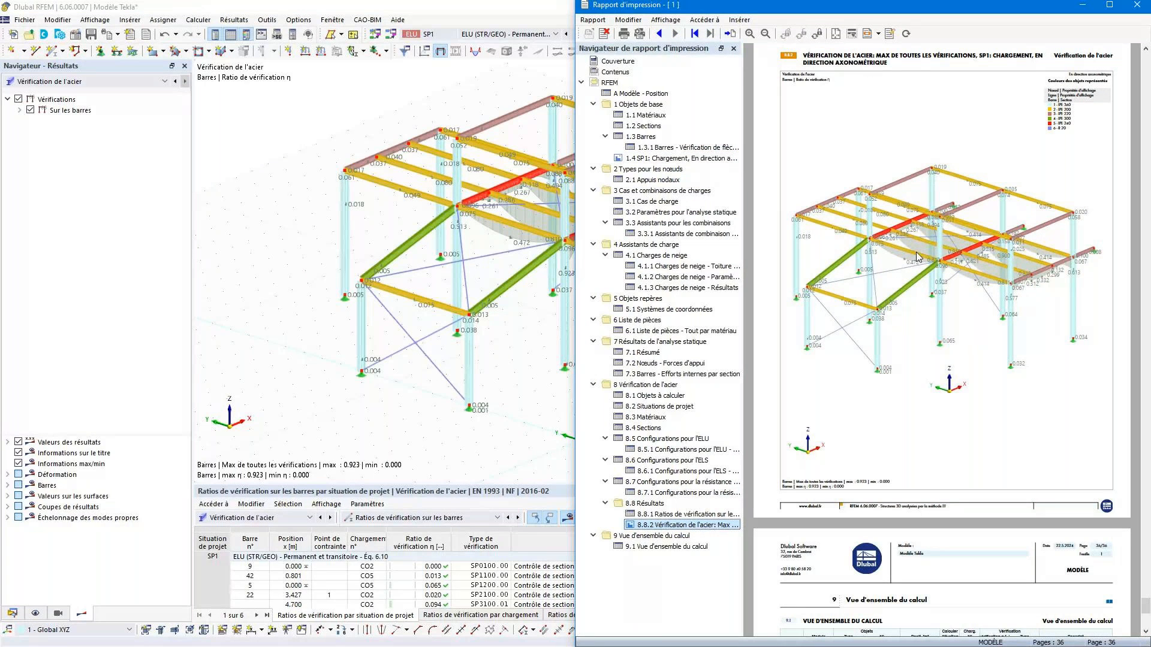
# - Modify the steel design ratio image in the report to show the structure as a wireframe model
pyautogui.click(888, 235)
pyautogui.rightClick(889, 239)
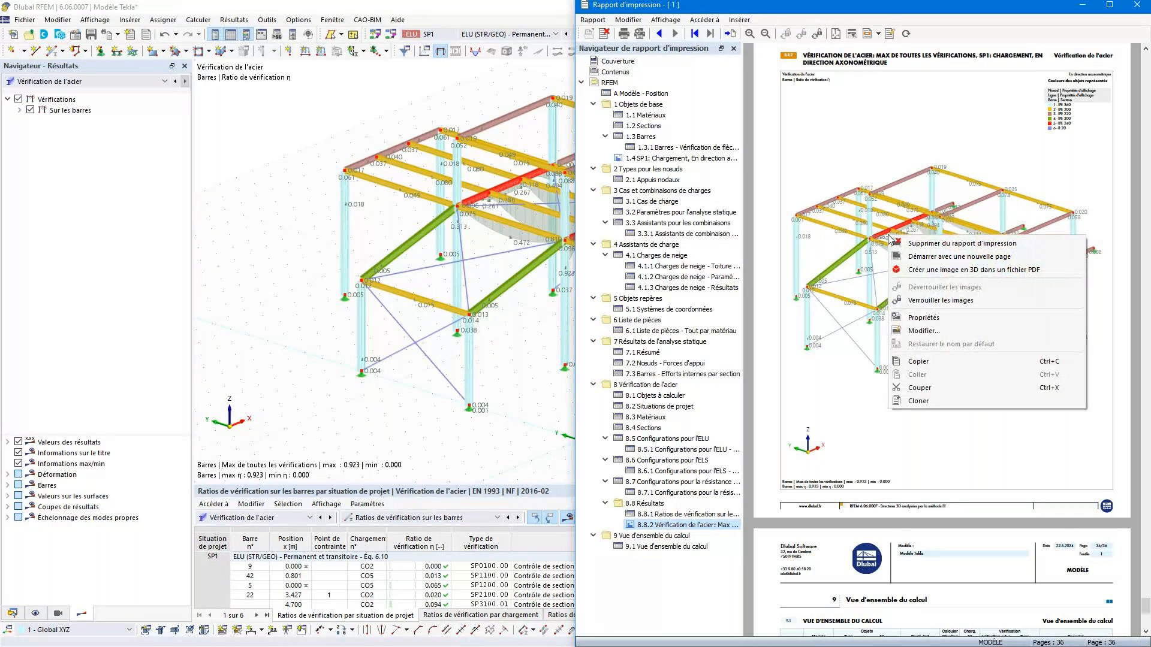
pyautogui.click(905, 330)
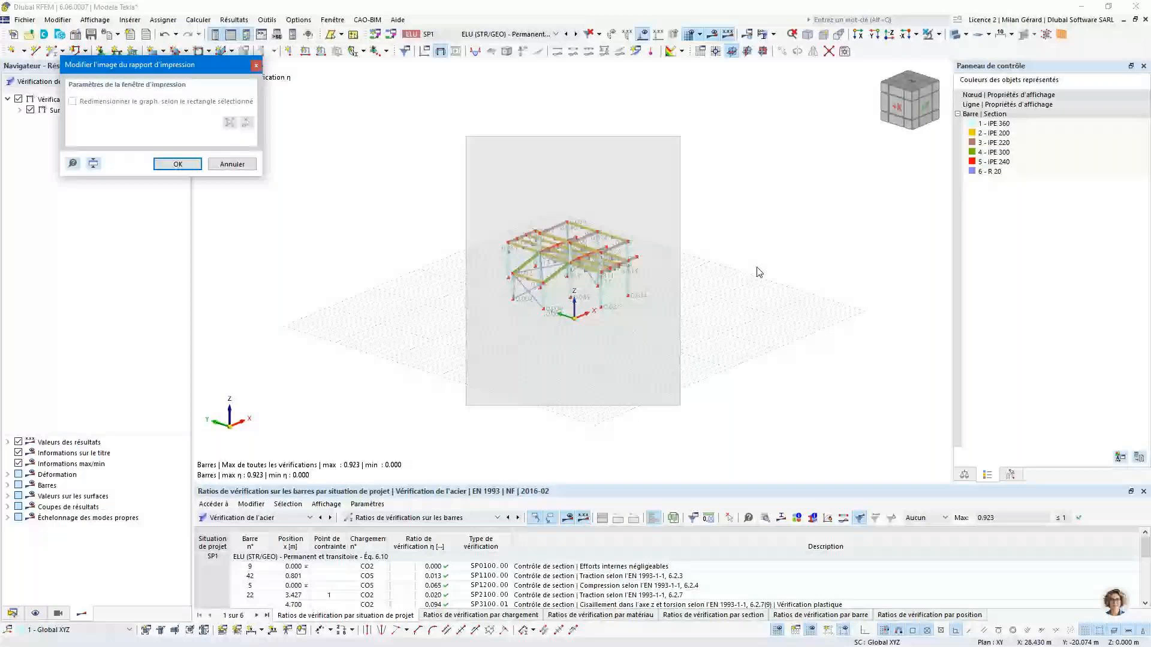
pyautogui.scroll(2, 485, 394)
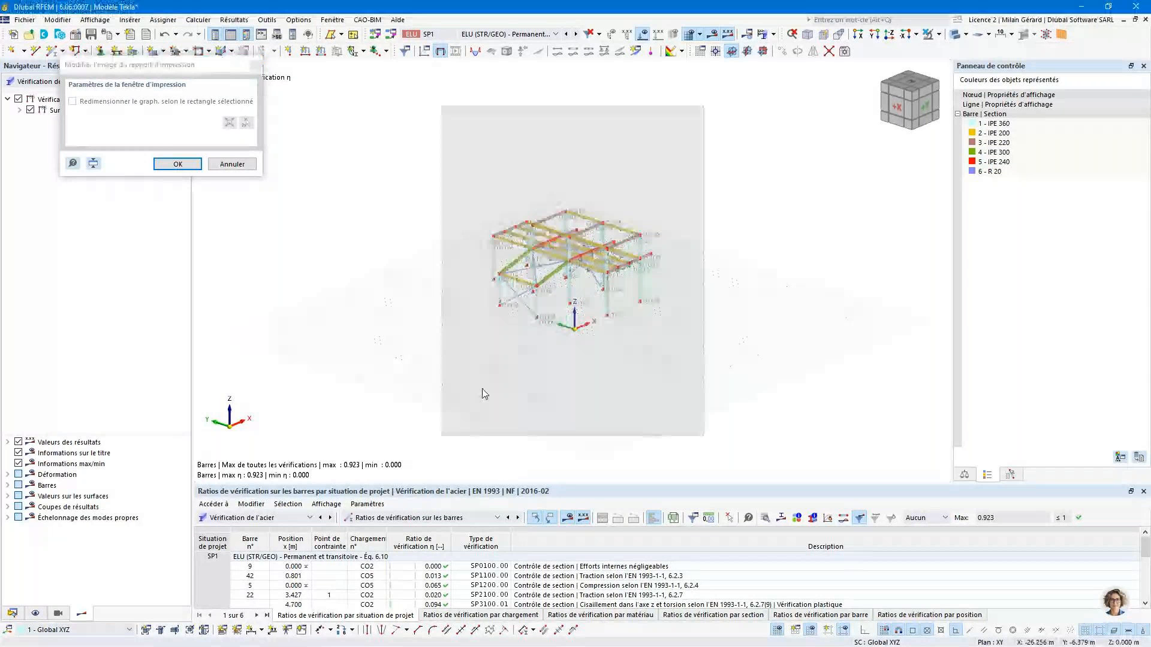
pyautogui.click(35, 614)
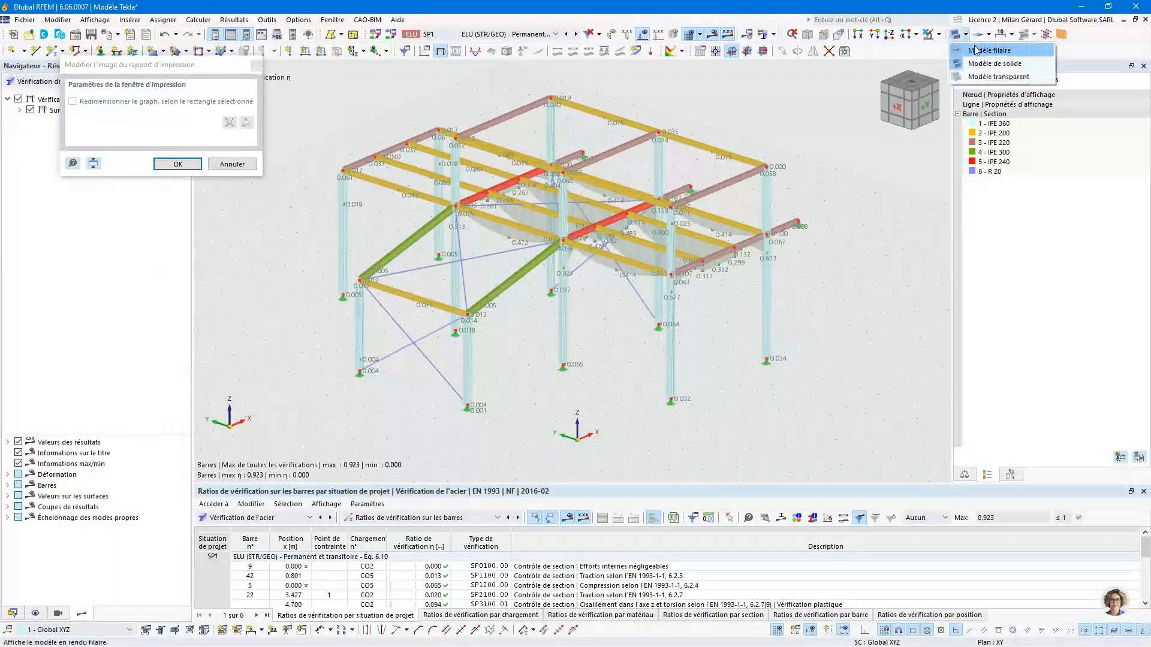
pyautogui.click(975, 50)
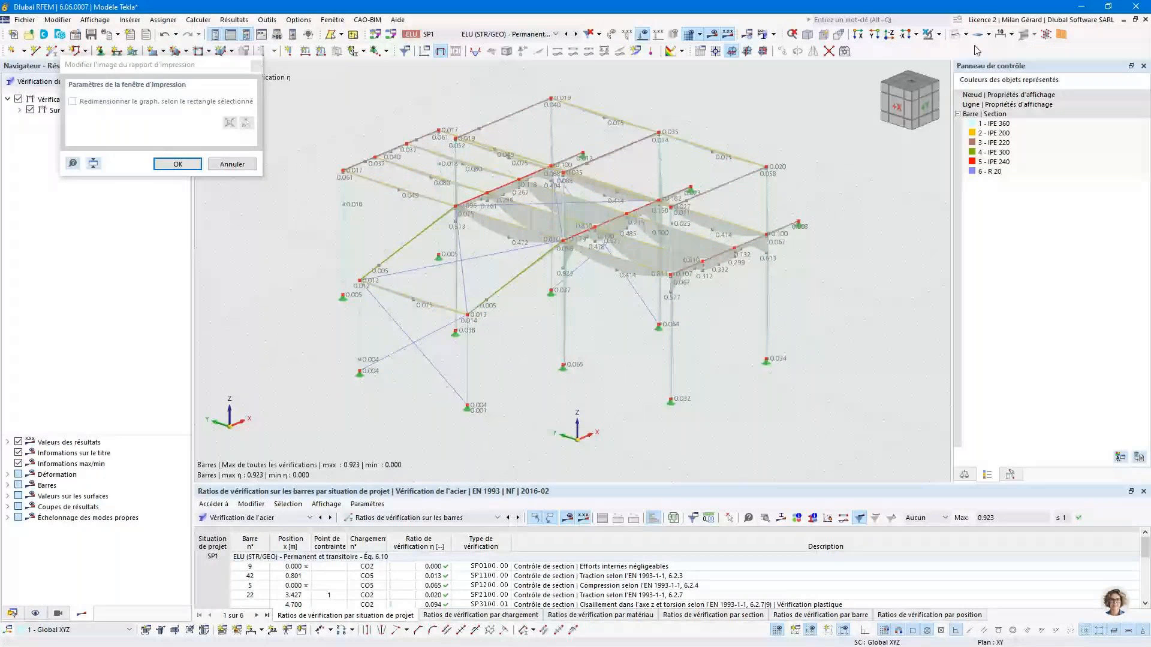
pyautogui.click(187, 167)
pyautogui.click(178, 164)
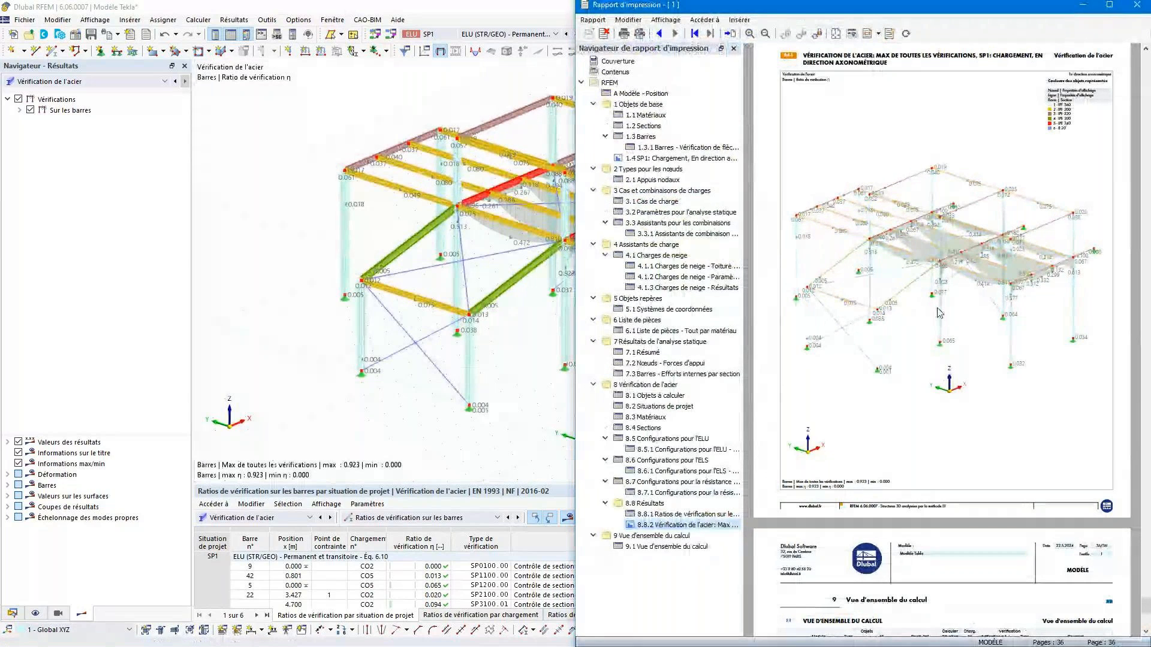
pyautogui.scroll(-2, 939, 312)
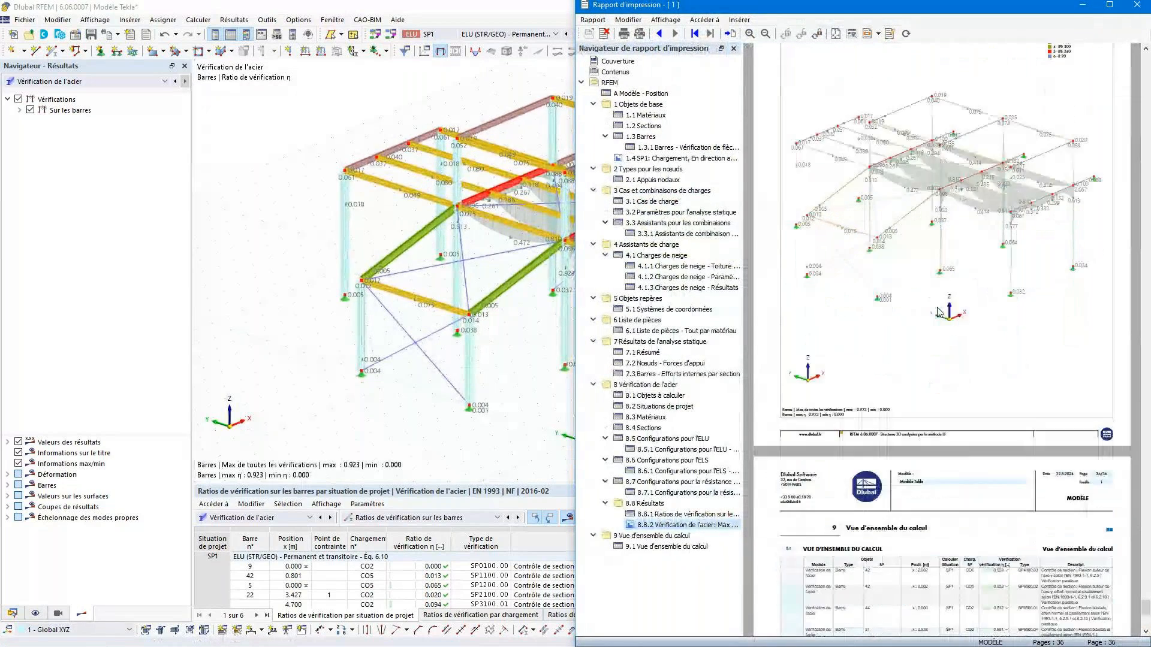
# - Filter the member design ratios table in RFEM to Max and open the check details of SP4100.03 for member 42
pyautogui.click(519, 384)
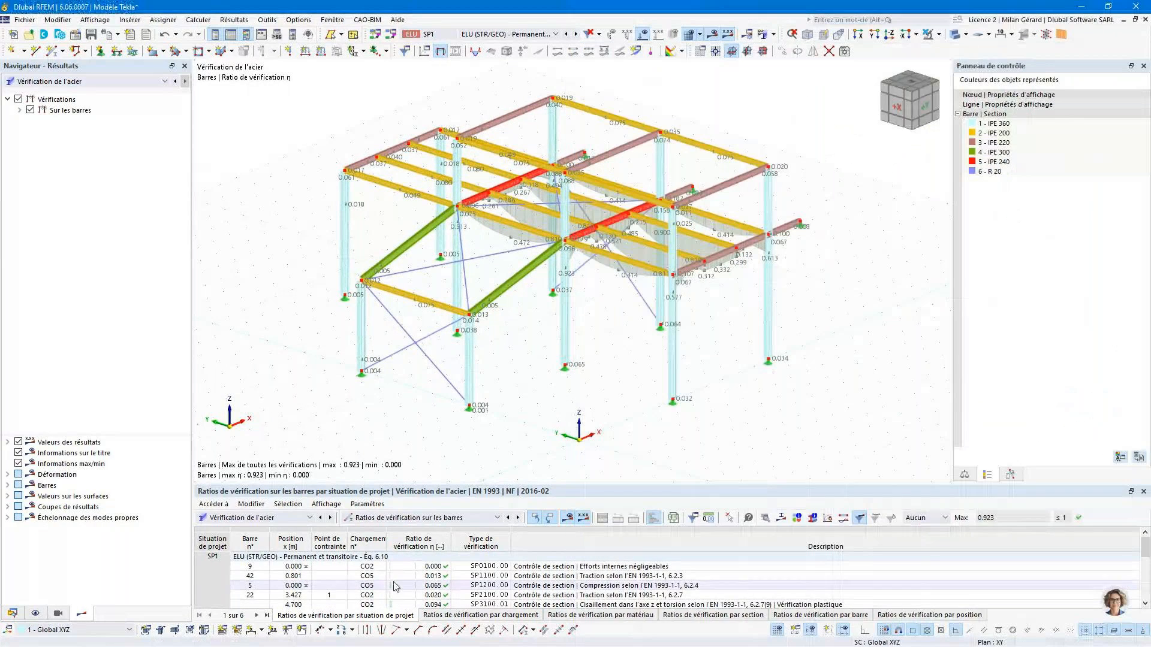
pyautogui.scroll(-5, 440, 585)
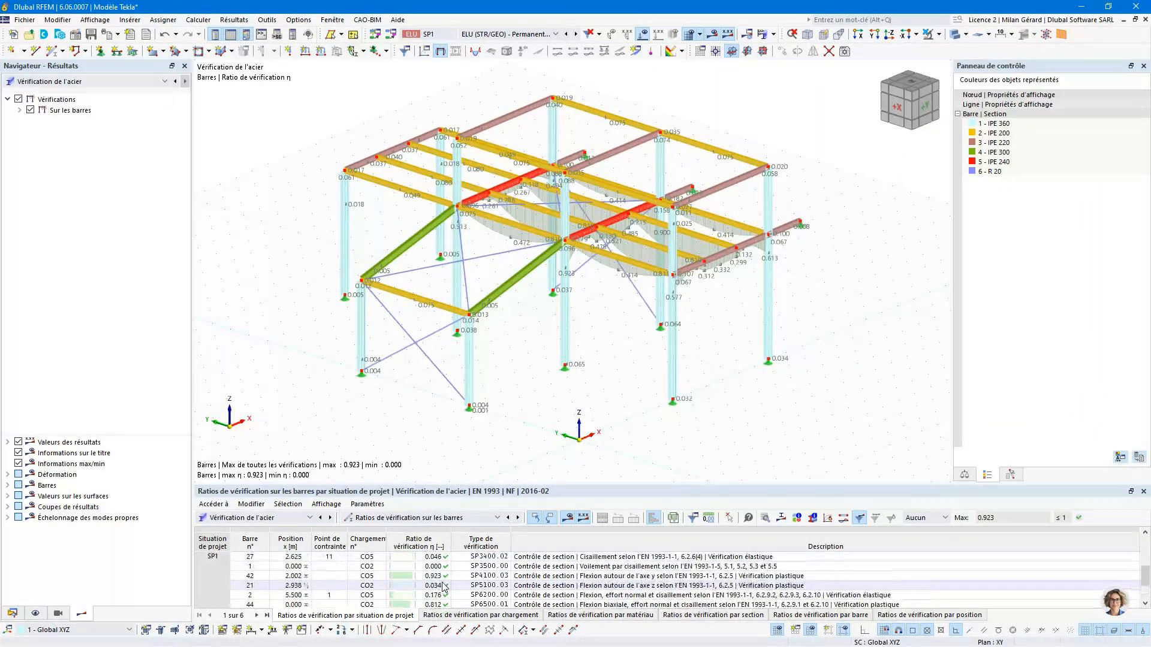
pyautogui.scroll(-2, 444, 587)
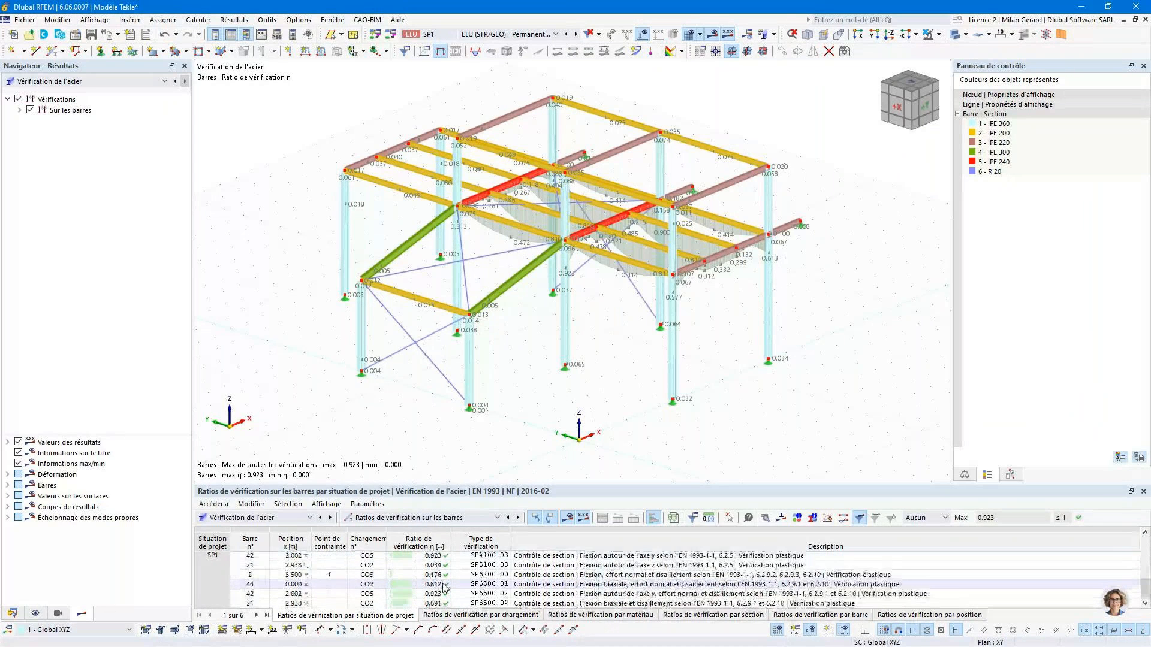
pyautogui.scroll(7, 445, 588)
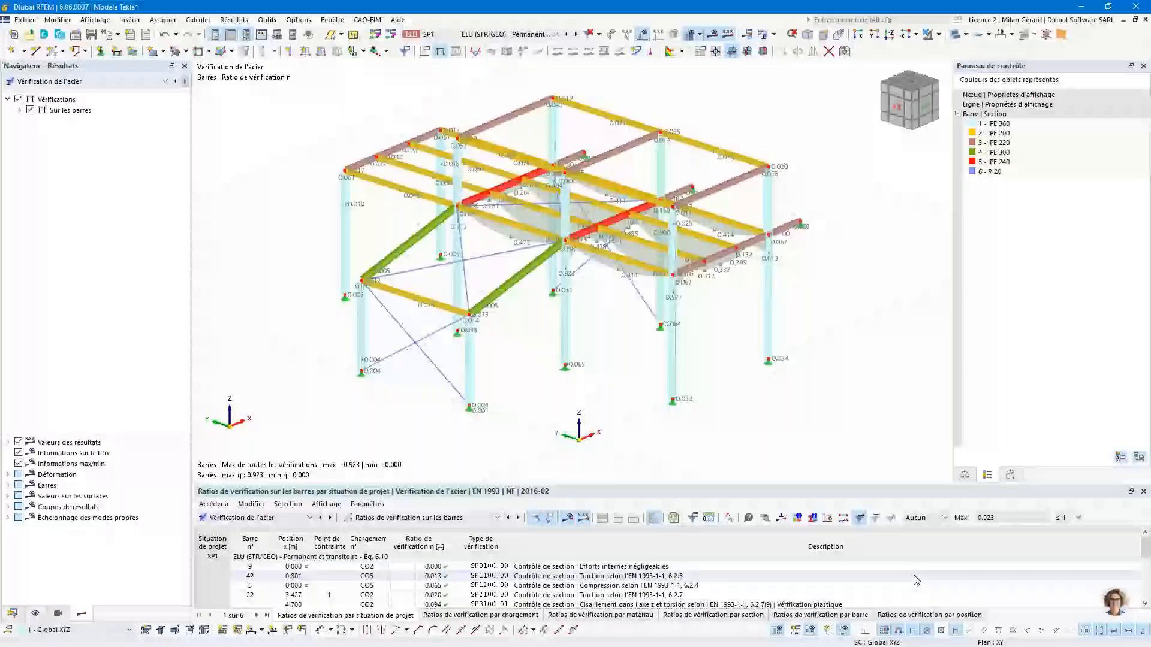
pyautogui.click(937, 517)
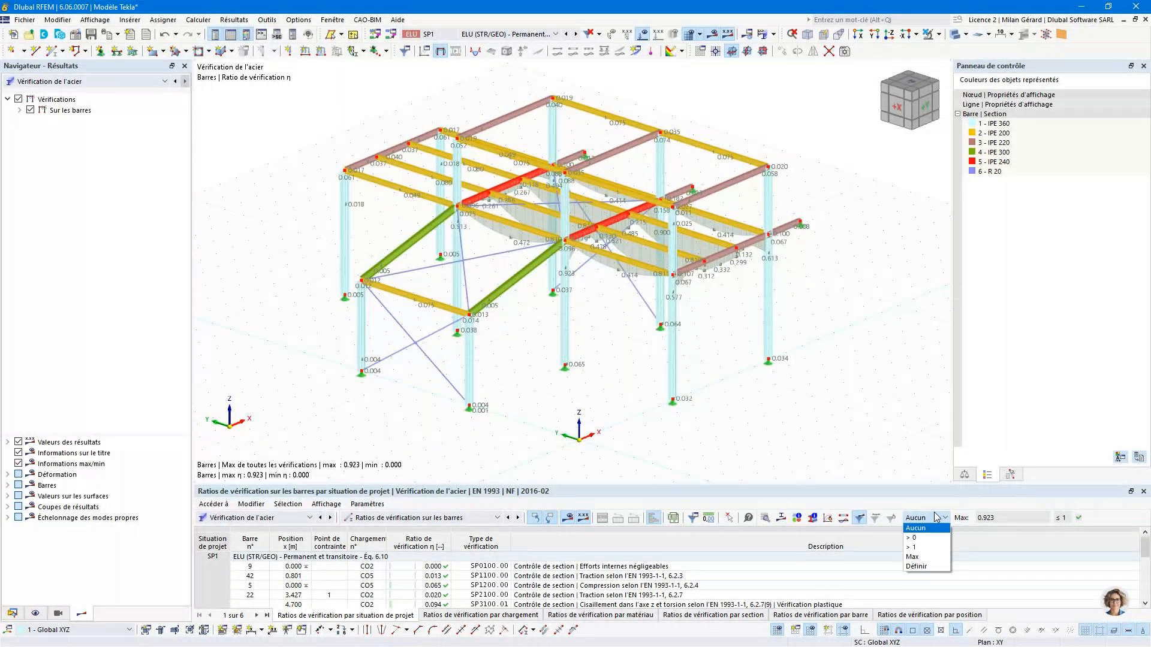
pyautogui.click(912, 557)
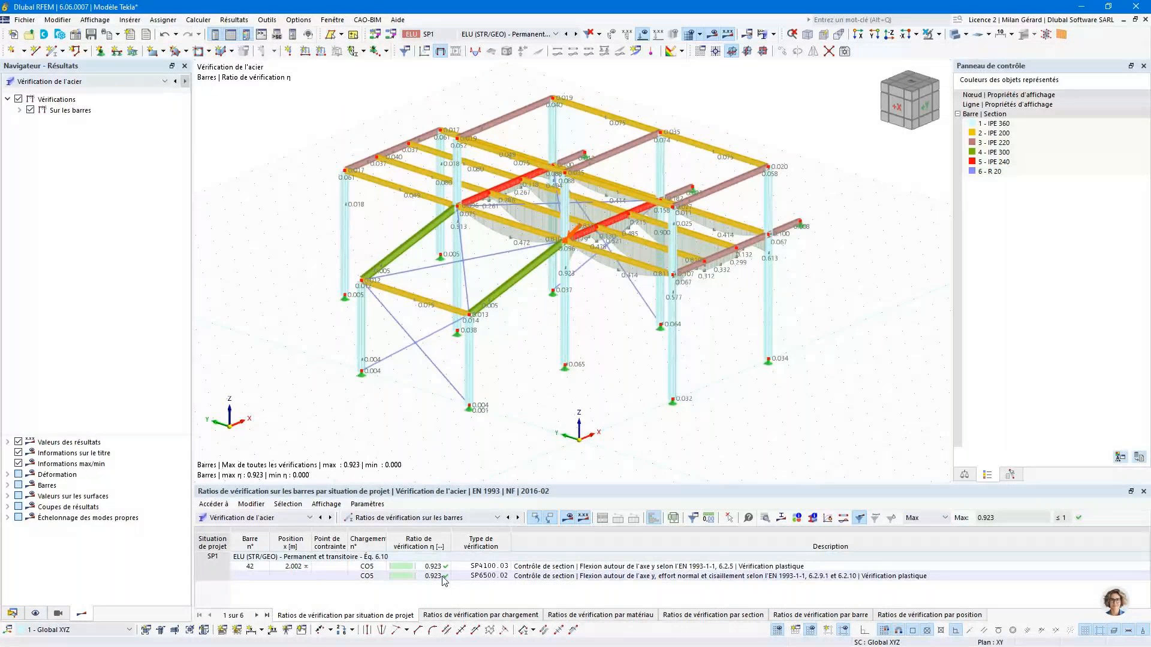
pyautogui.click(426, 567)
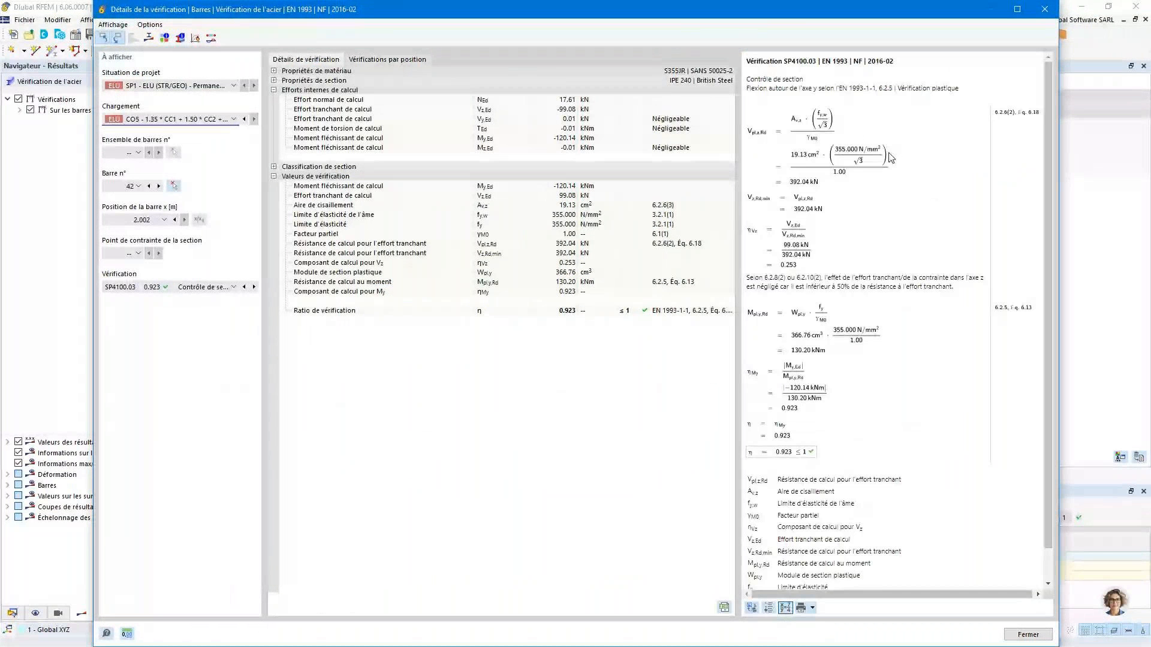
# - Send the SP4100.03 check details of member 42 to the printout report and review the added page, maximising the report window
pyautogui.click(812, 608)
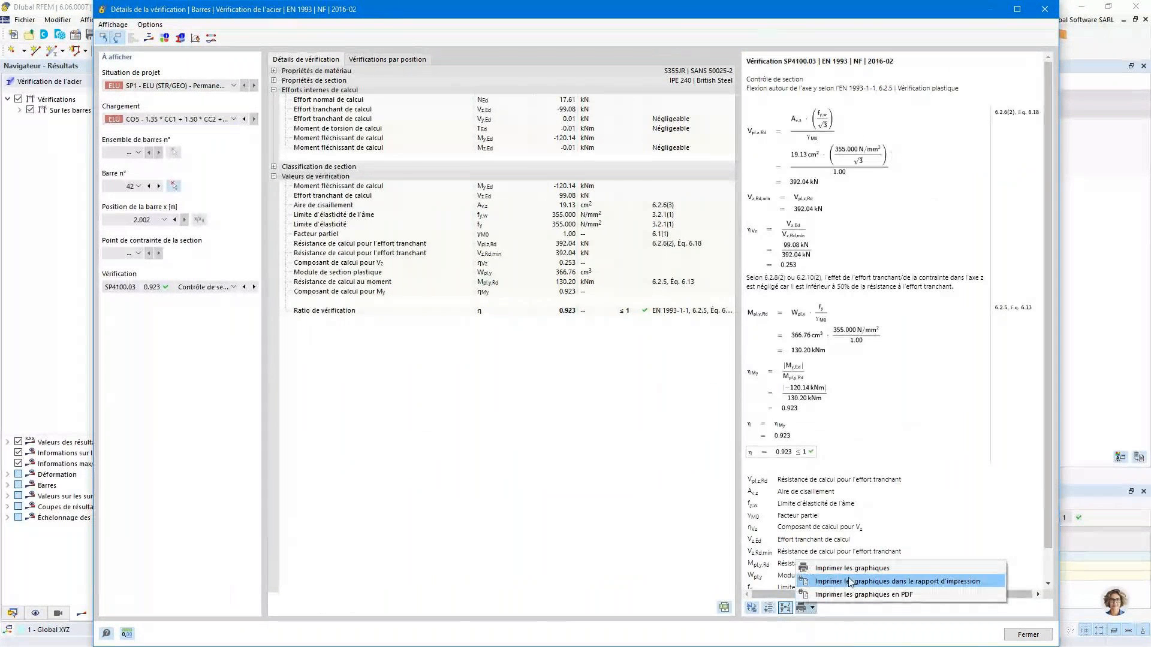
pyautogui.click(851, 582)
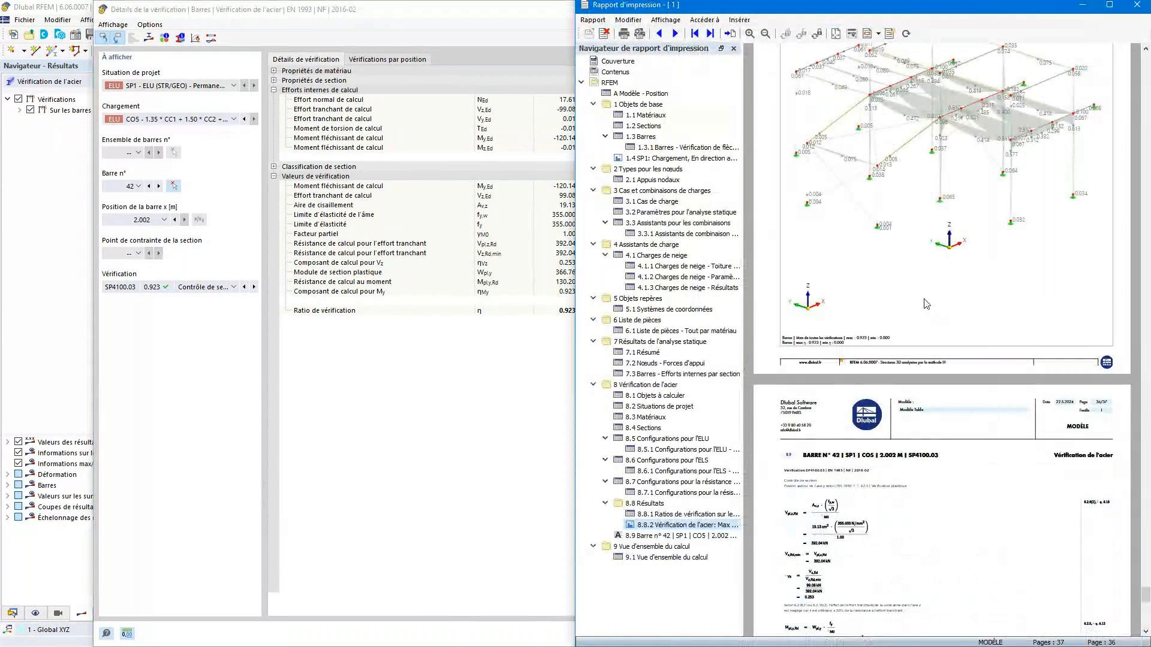
pyautogui.scroll(-5, 926, 304)
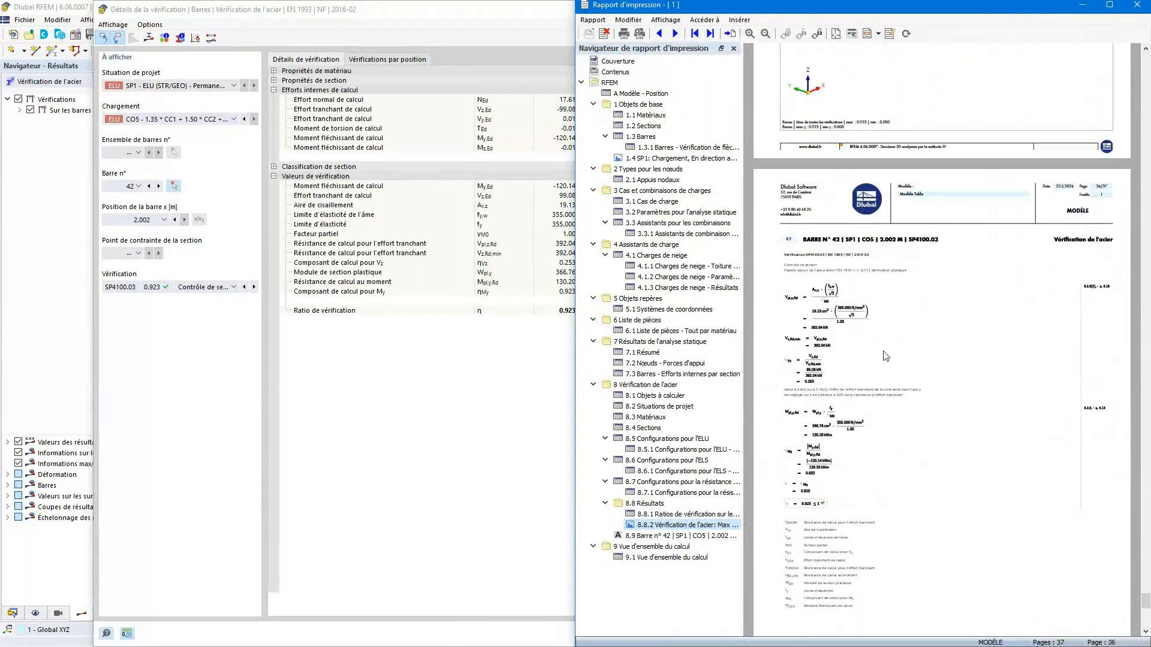
pyautogui.scroll(-1, 885, 356)
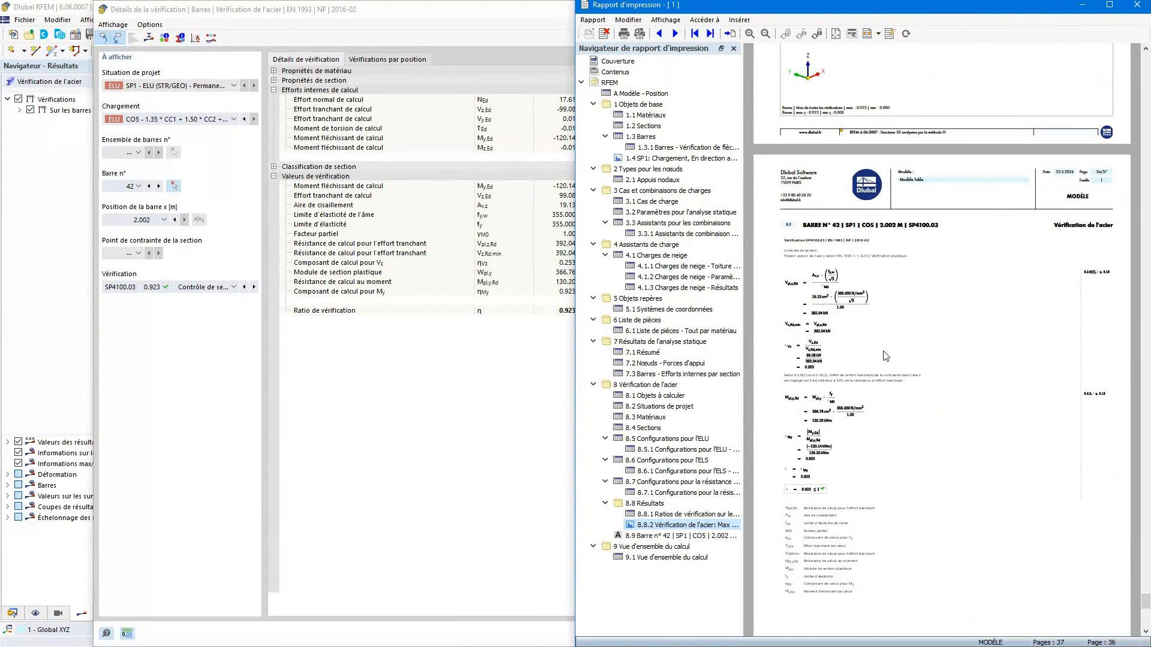
pyautogui.scroll(-10, 886, 356)
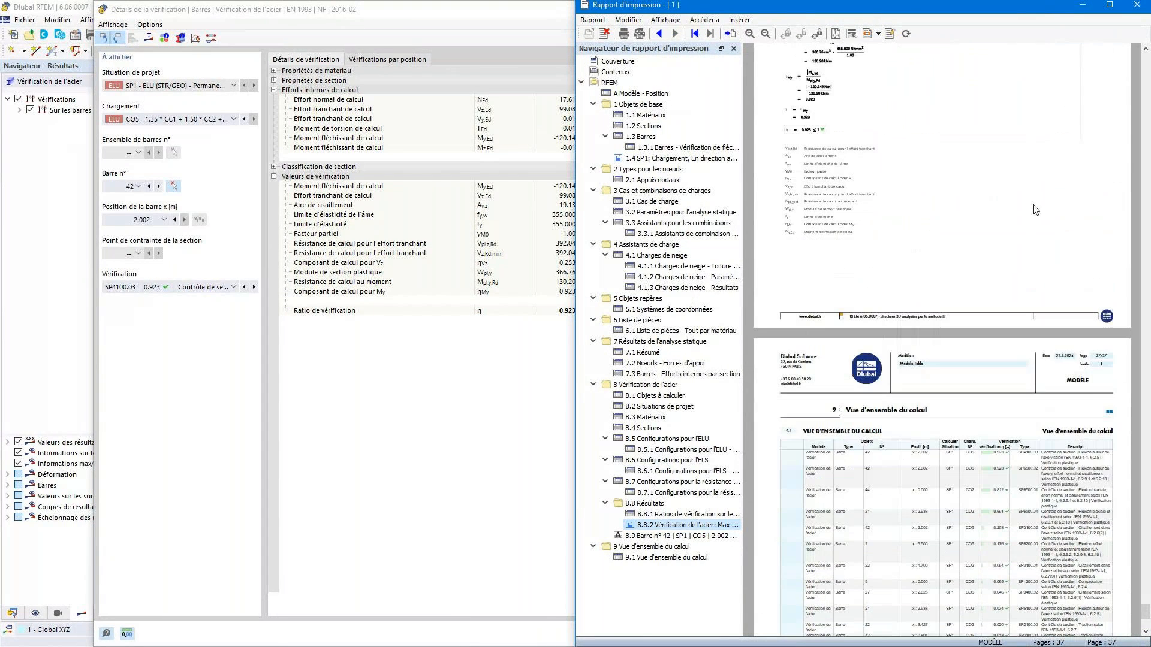
pyautogui.click(1109, 5)
pyautogui.scroll(2, 805, 219)
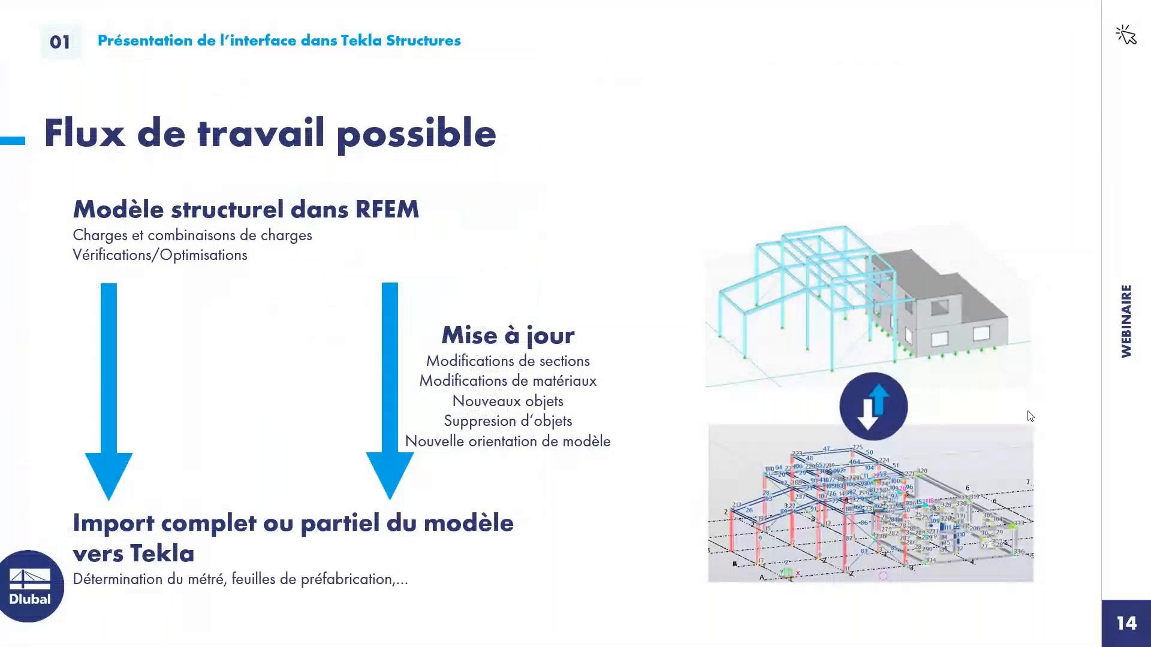
pyautogui.click(700, 323)
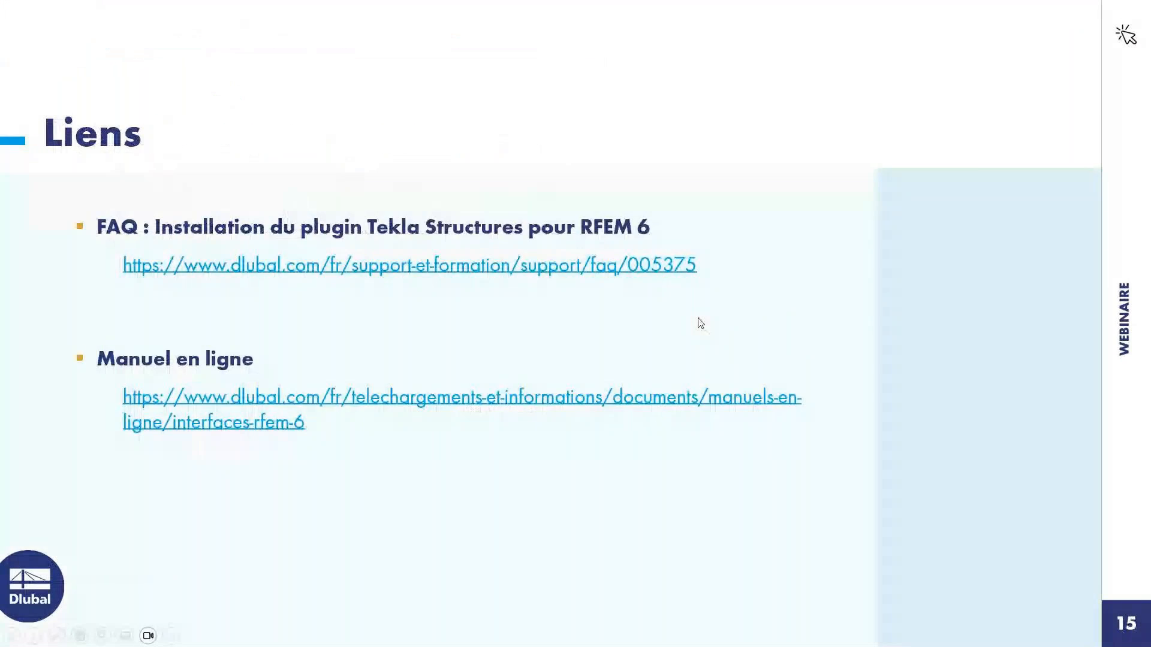
pyautogui.click(700, 323)
pyautogui.press('Left')
pyautogui.click(956, 183)
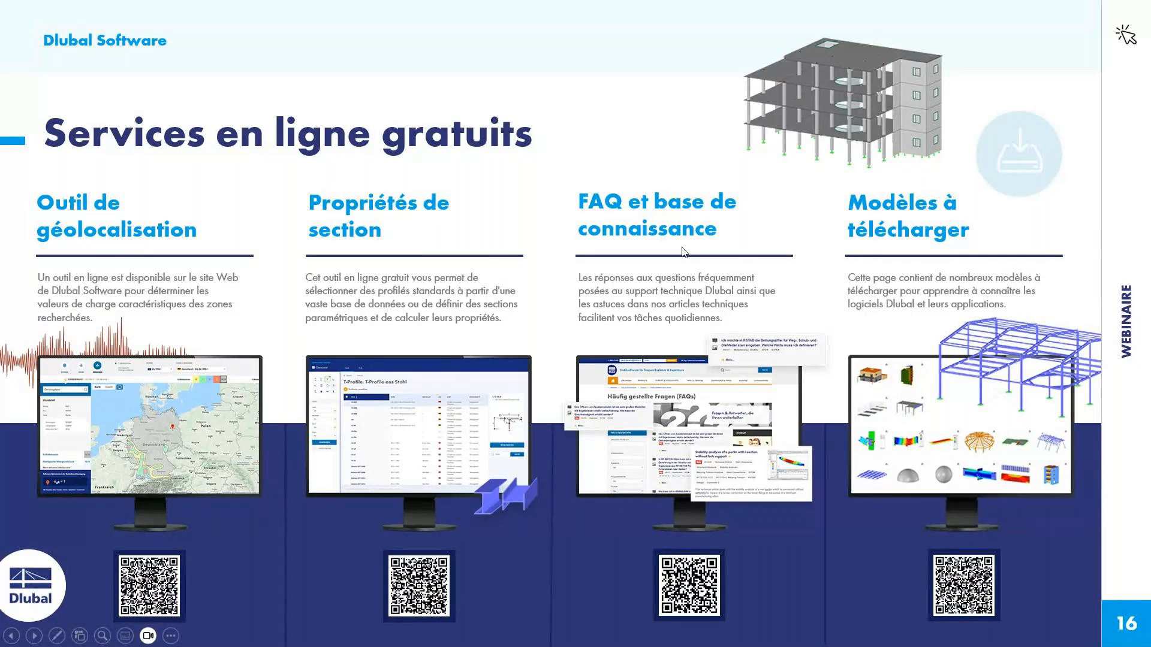
pyautogui.click(955, 260)
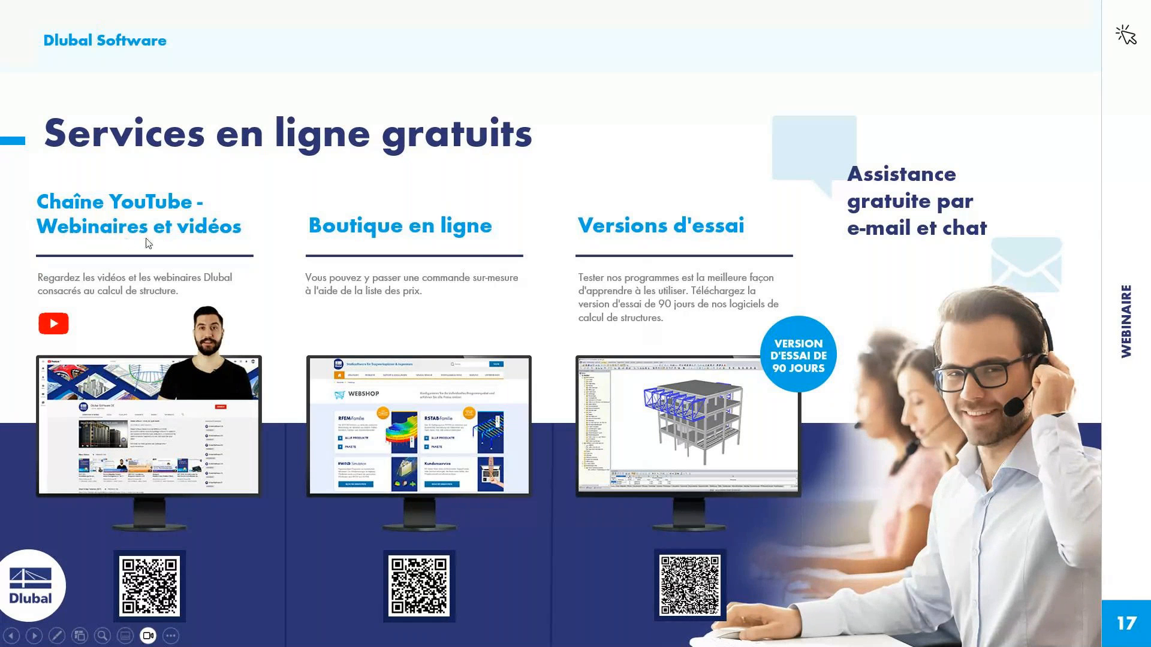
pyautogui.click(735, 411)
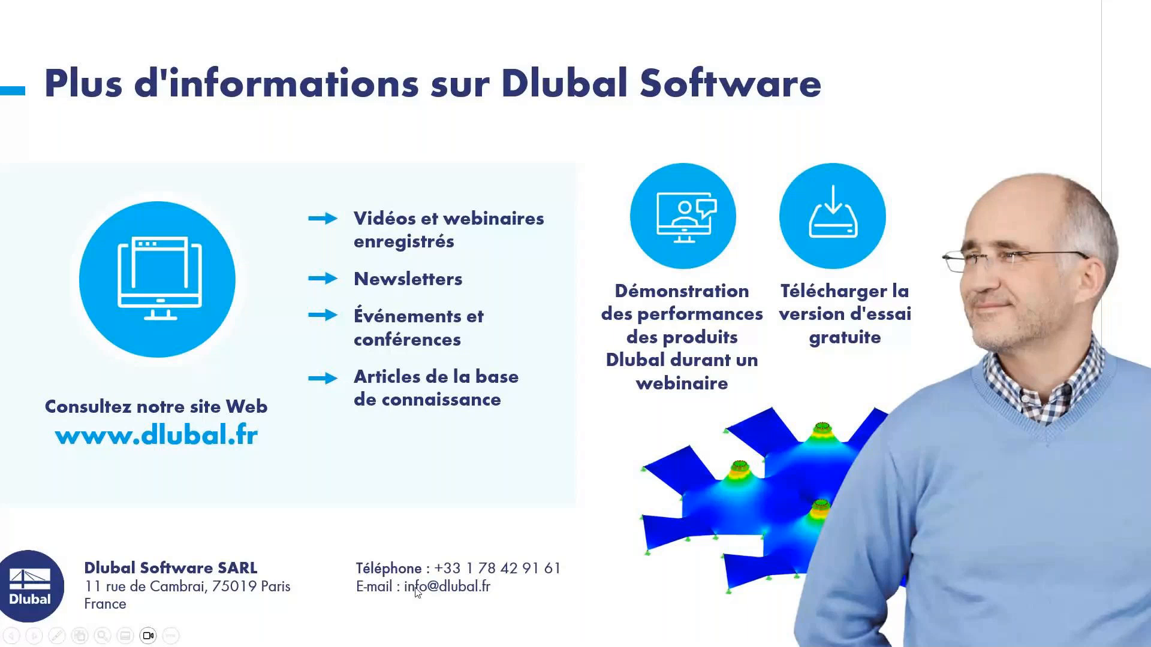
pyautogui.click(627, 401)
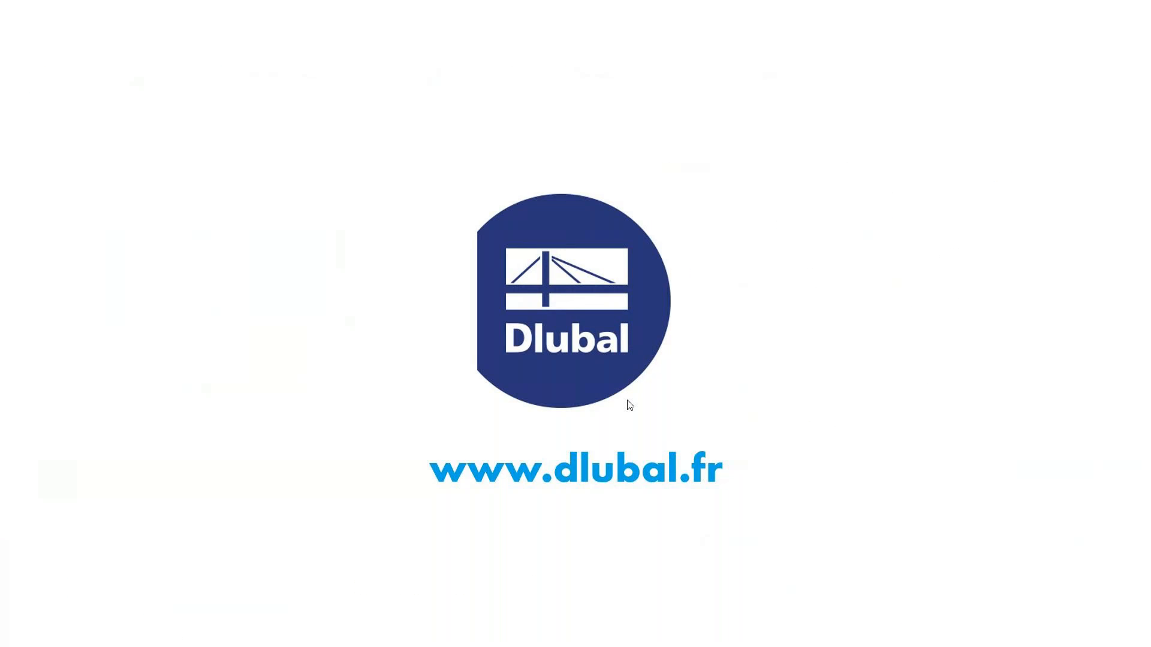